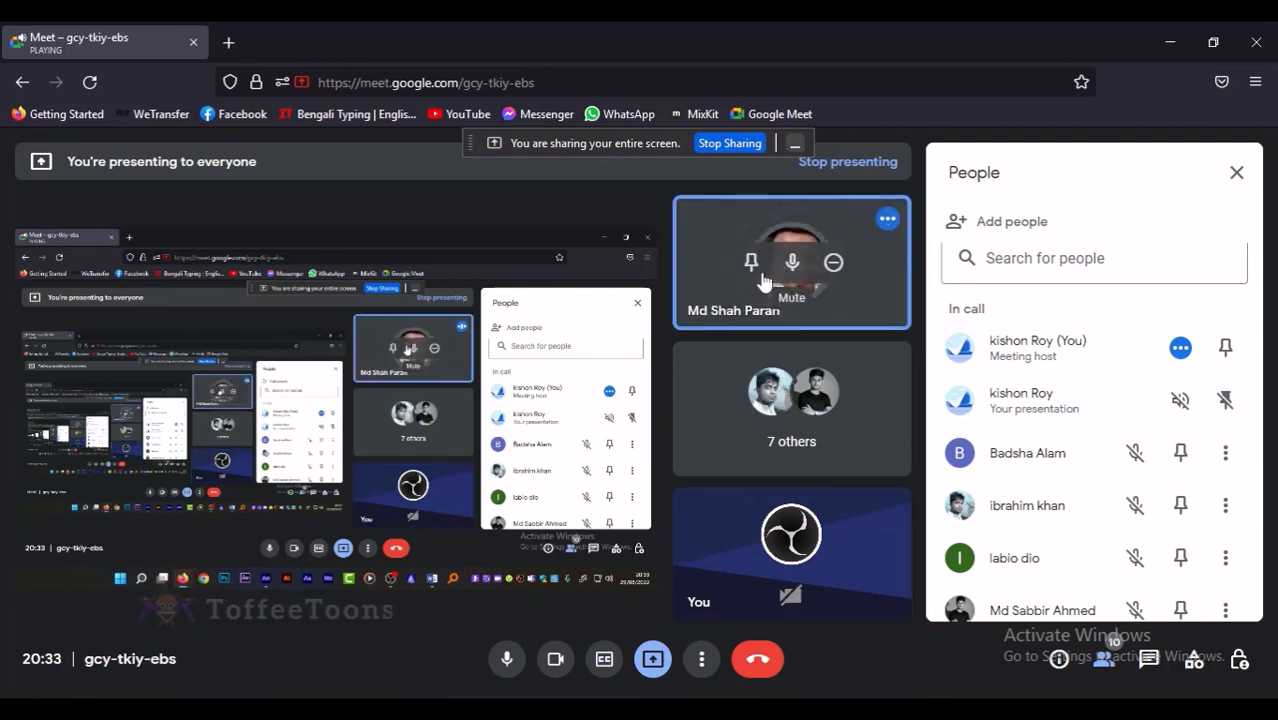
Minimise the screen-sharing bar, close the call's People list, and switch to the Word document
click(795, 143)
click(1237, 174)
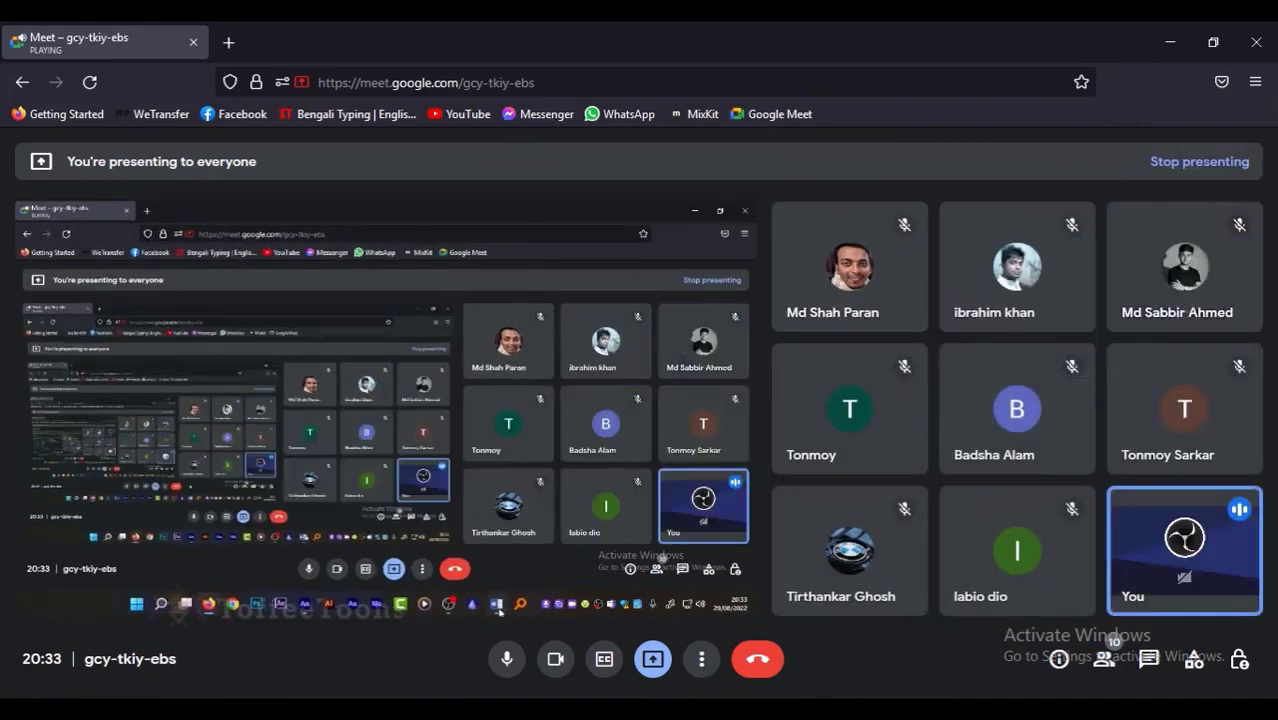
key(alt+Tab)
Highlight Symbols, Shapes and Objects one by one in the Word heading, and dismiss the presenting notification
drag(867, 416, 573, 318)
click(408, 350)
click(462, 372)
click(365, 285)
drag(352, 398, 562, 400)
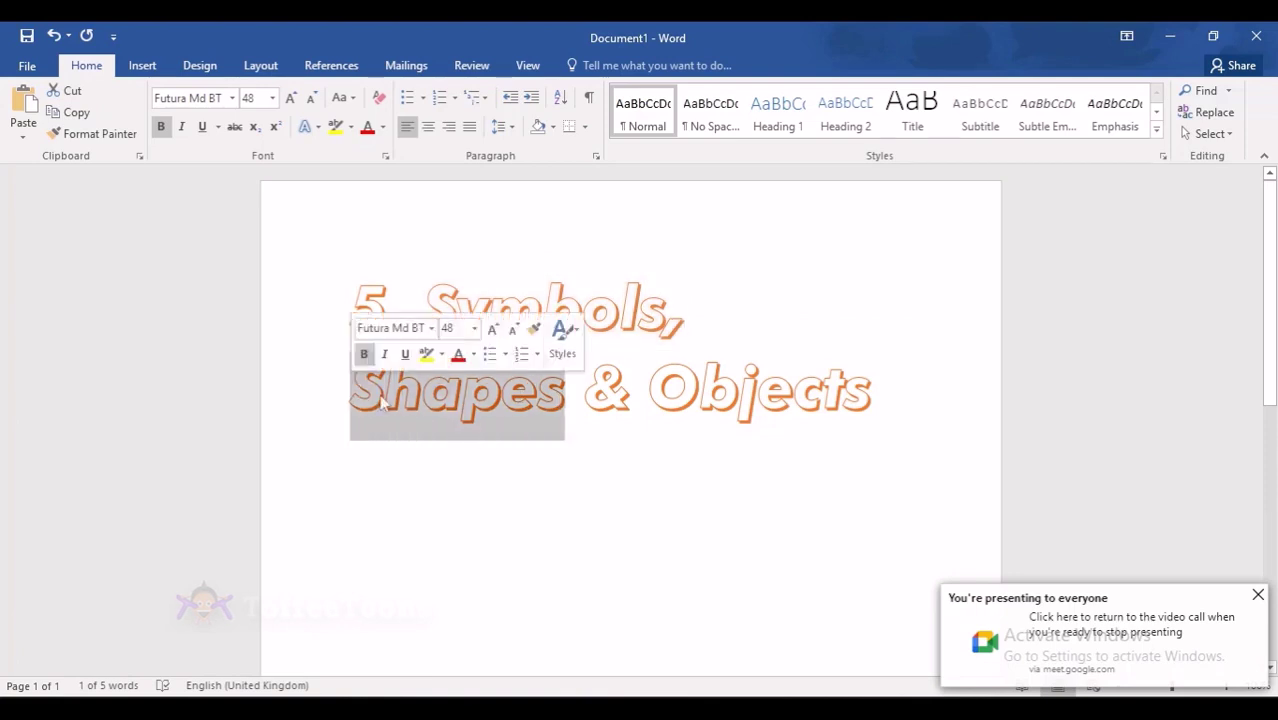
drag(650, 400, 868, 416)
click(868, 416)
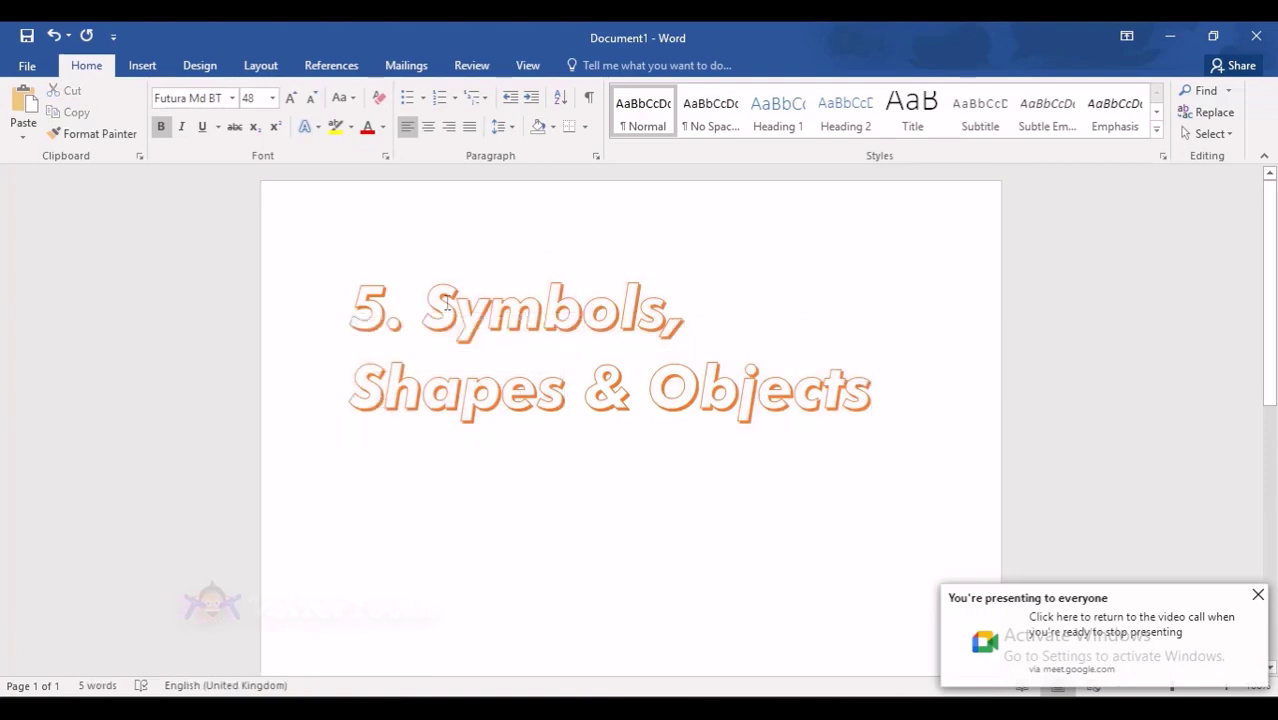
drag(424, 310, 656, 318)
drag(565, 400, 350, 402)
drag(650, 400, 738, 428)
click(808, 450)
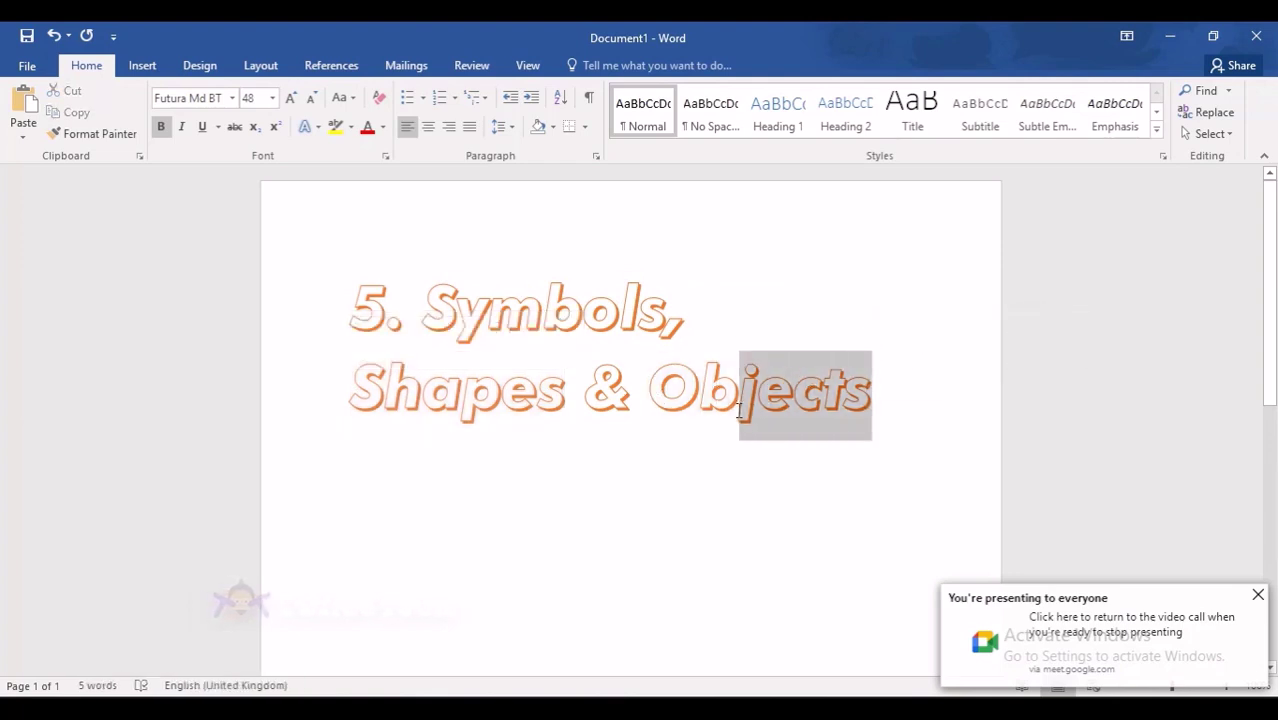
click(769, 429)
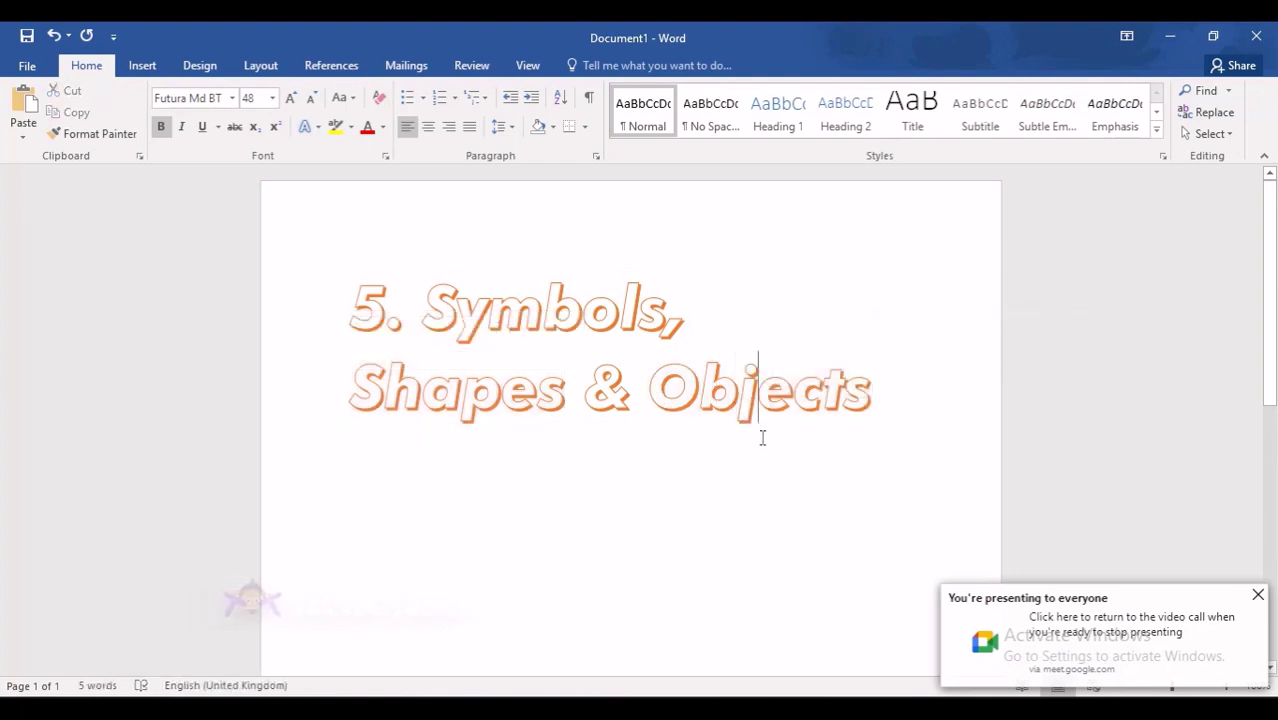
click(1258, 595)
drag(886, 400, 648, 400)
click(723, 549)
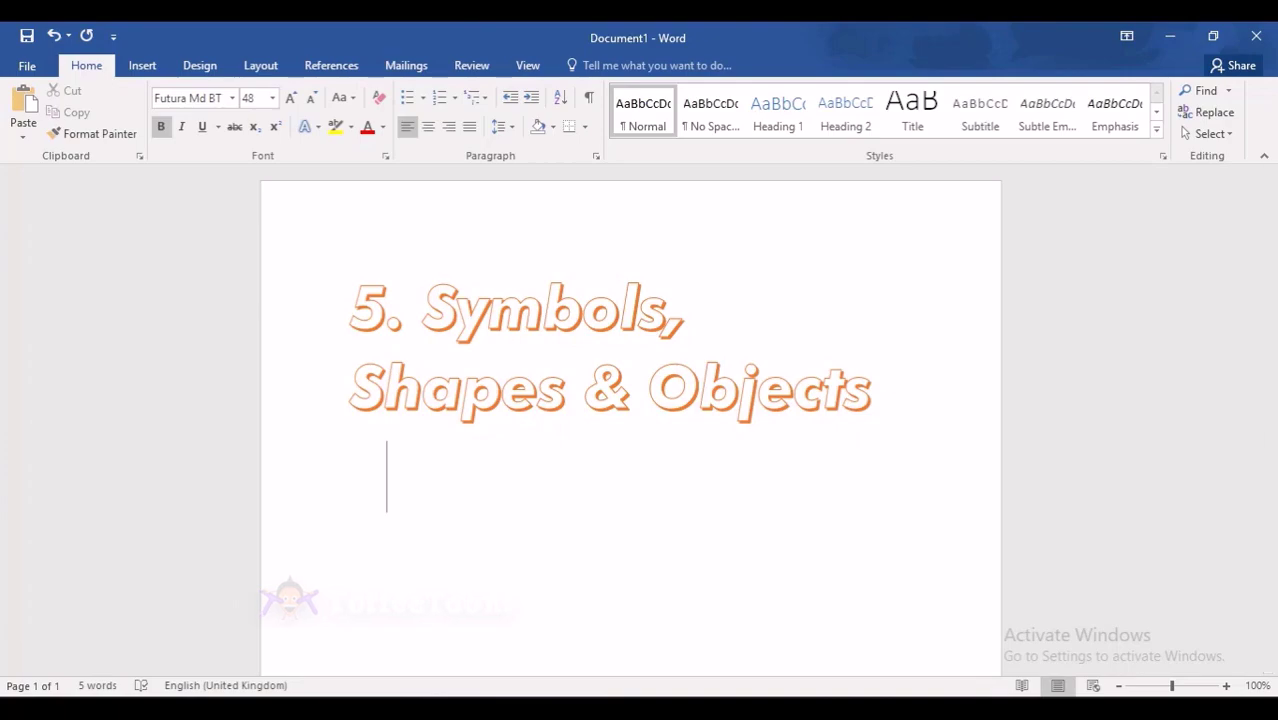
Switch to Animate and draw a thick zigzag with the Classic Brush at size 31 and a thin wavy line with the Paint Brush
mouse_move(746, 705)
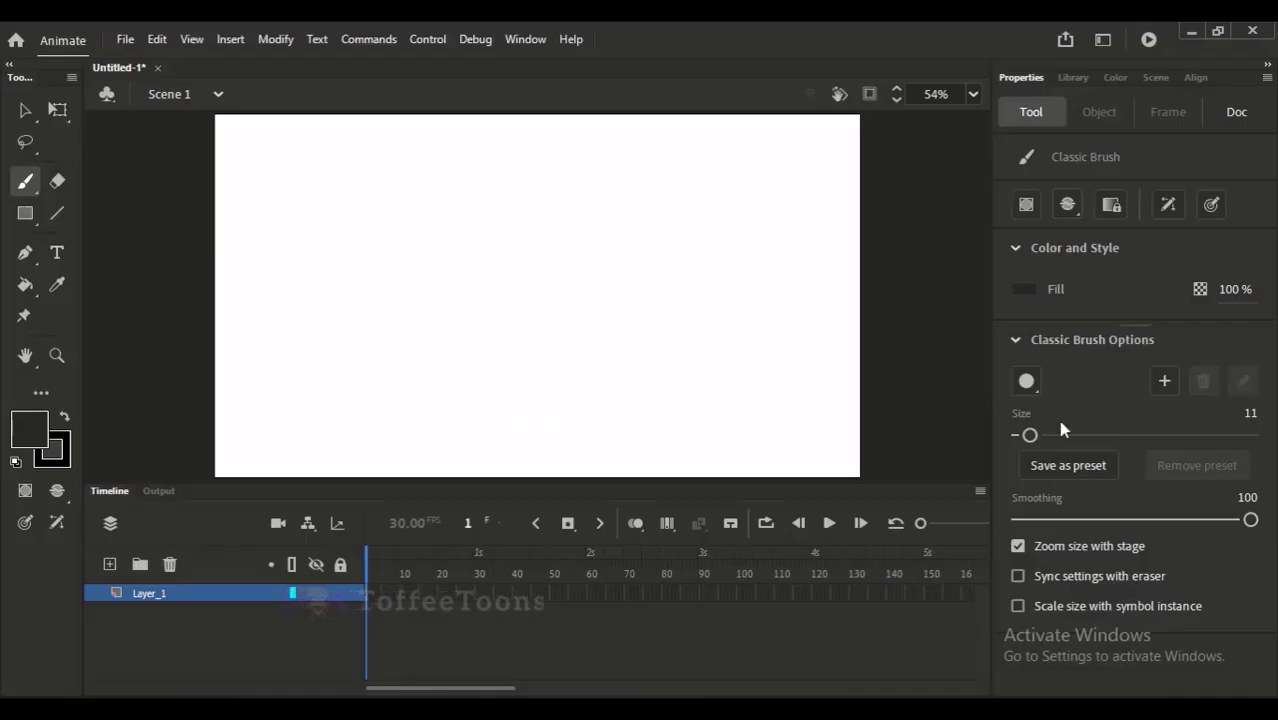
drag(1030, 437, 1053, 437)
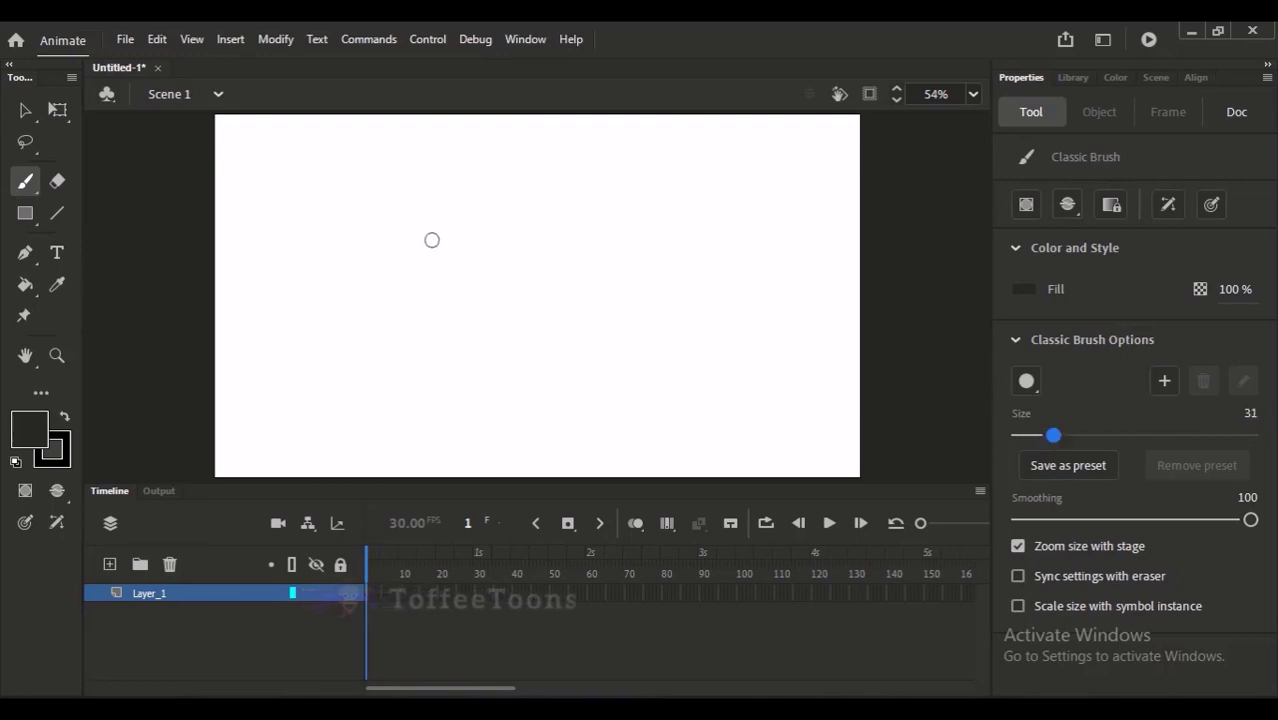
mouse_move(421, 220)
mouse_down()
mouse_move(412, 270)
mouse_move(490, 263)
mouse_move(497, 340)
mouse_up()
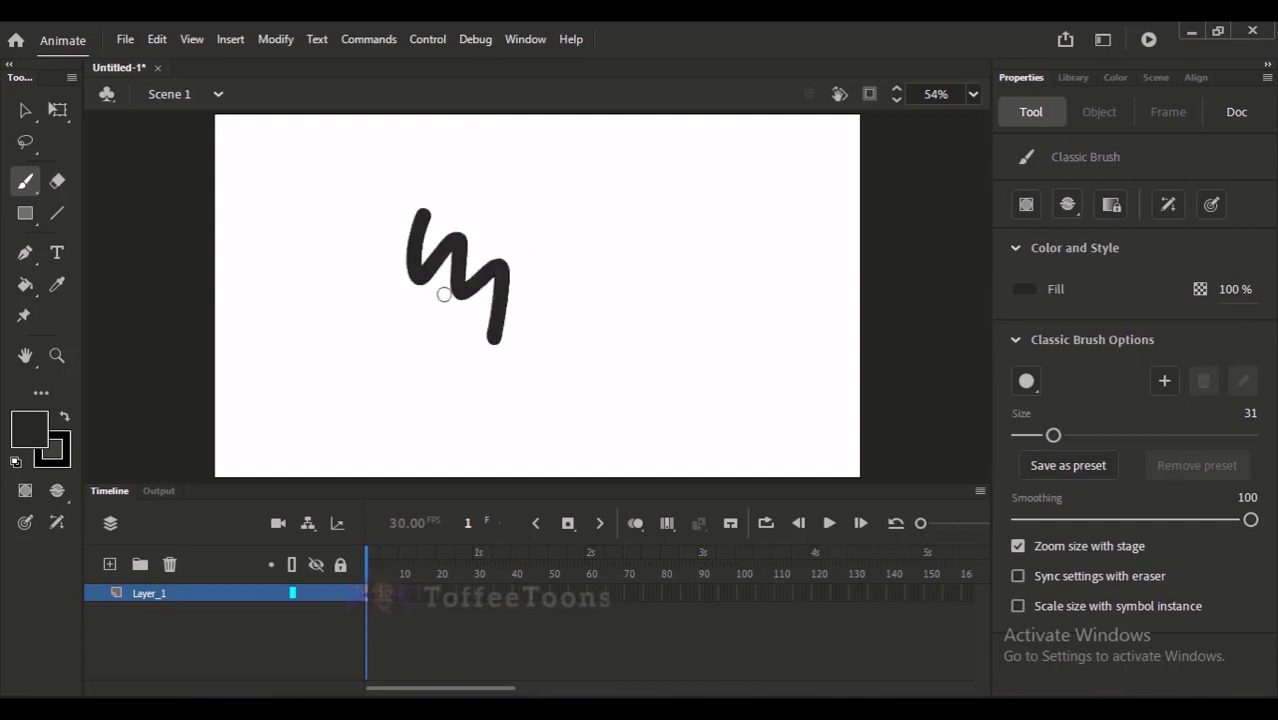
drag(27, 184, 100, 208)
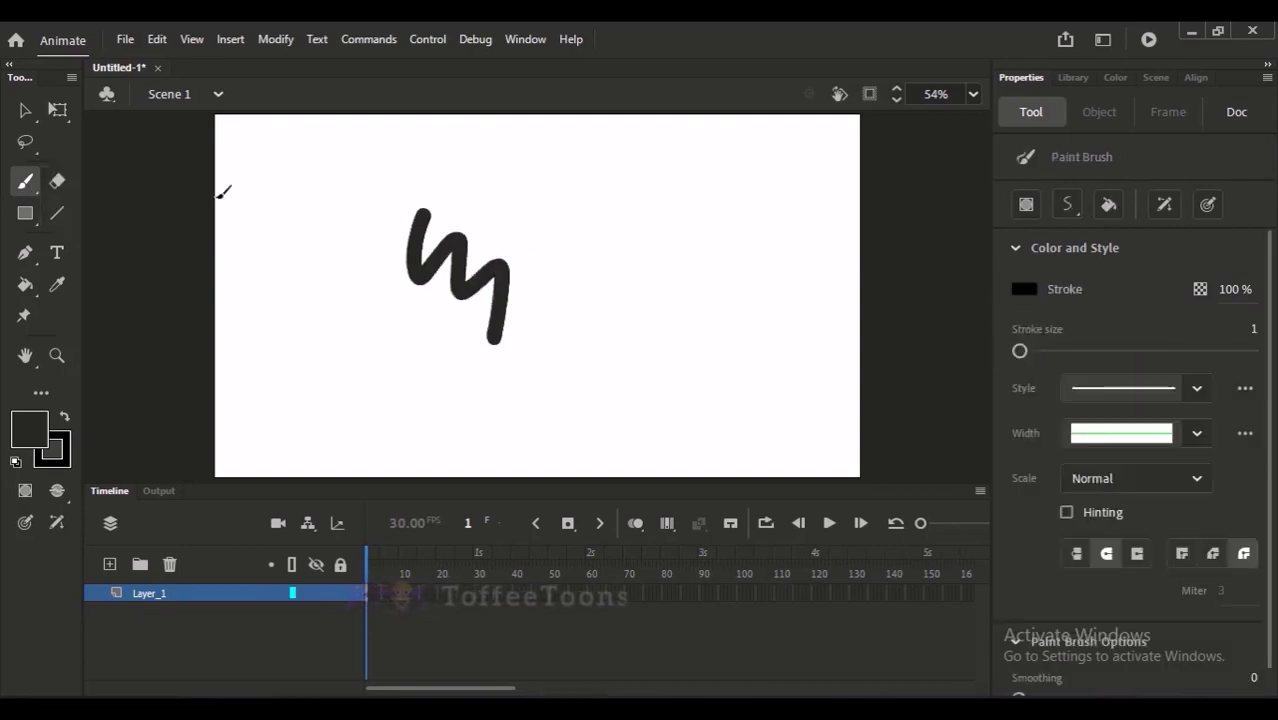
drag(549, 186, 580, 298)
Draw a filled rectangle beside the thick zigzag and a filled oval below the thin wavy line
drag(25, 213, 80, 212)
drag(274, 232, 346, 334)
drag(25, 216, 89, 271)
drag(615, 317, 705, 428)
click(25, 113)
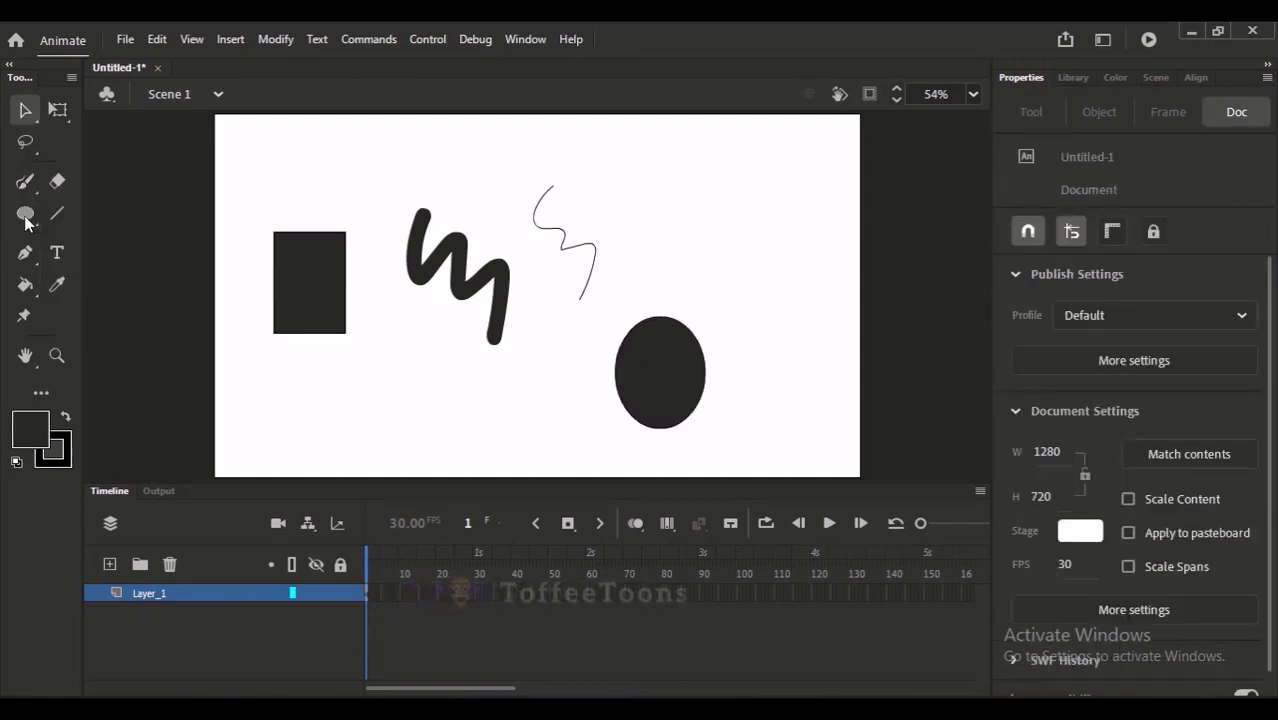
Draw a filled pentagon above the oval with the PolyStar tool and return to the Selection tool
drag(25, 213, 105, 330)
mouse_move(655, 167)
mouse_down()
mouse_move(735, 245)
mouse_move(659, 202)
mouse_up()
click(25, 110)
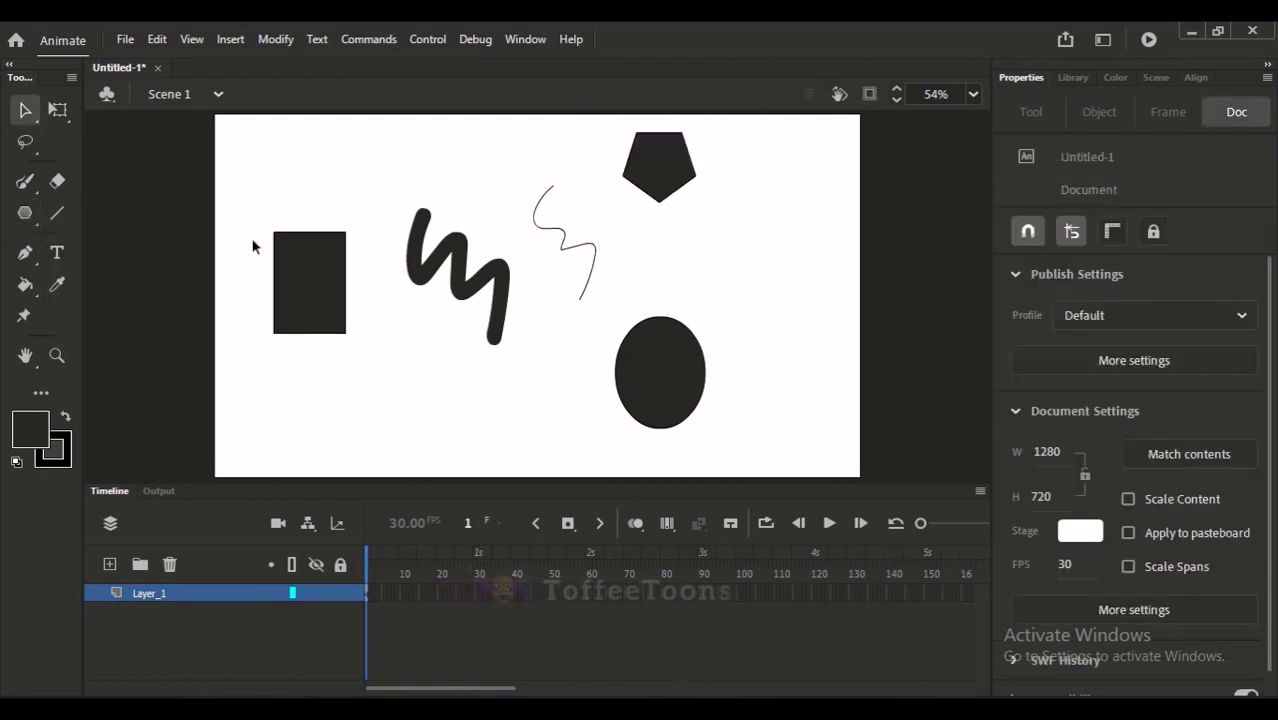
Select the rectangle's fill and check the thick zigzag, then clear the selection
click(299, 285)
click(477, 386)
click(503, 344)
click(508, 378)
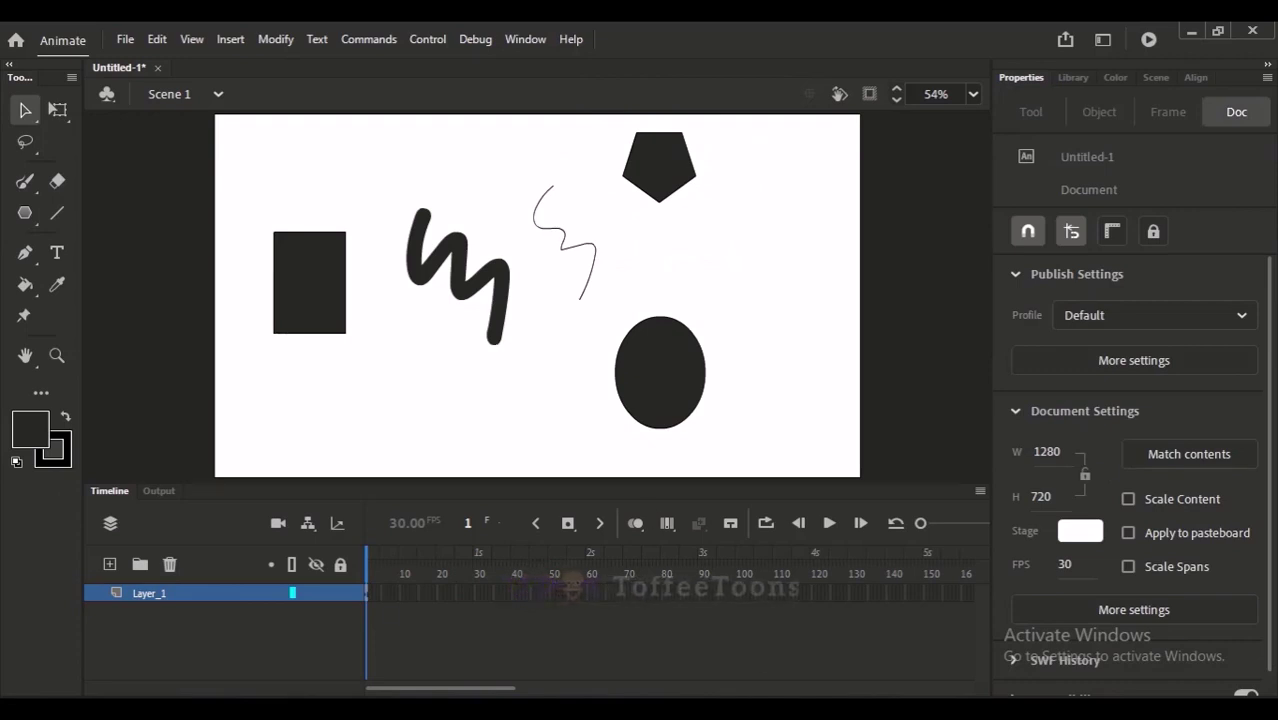
Return to the Word document and highlight the word Shapes in the heading
key(alt+Tab)
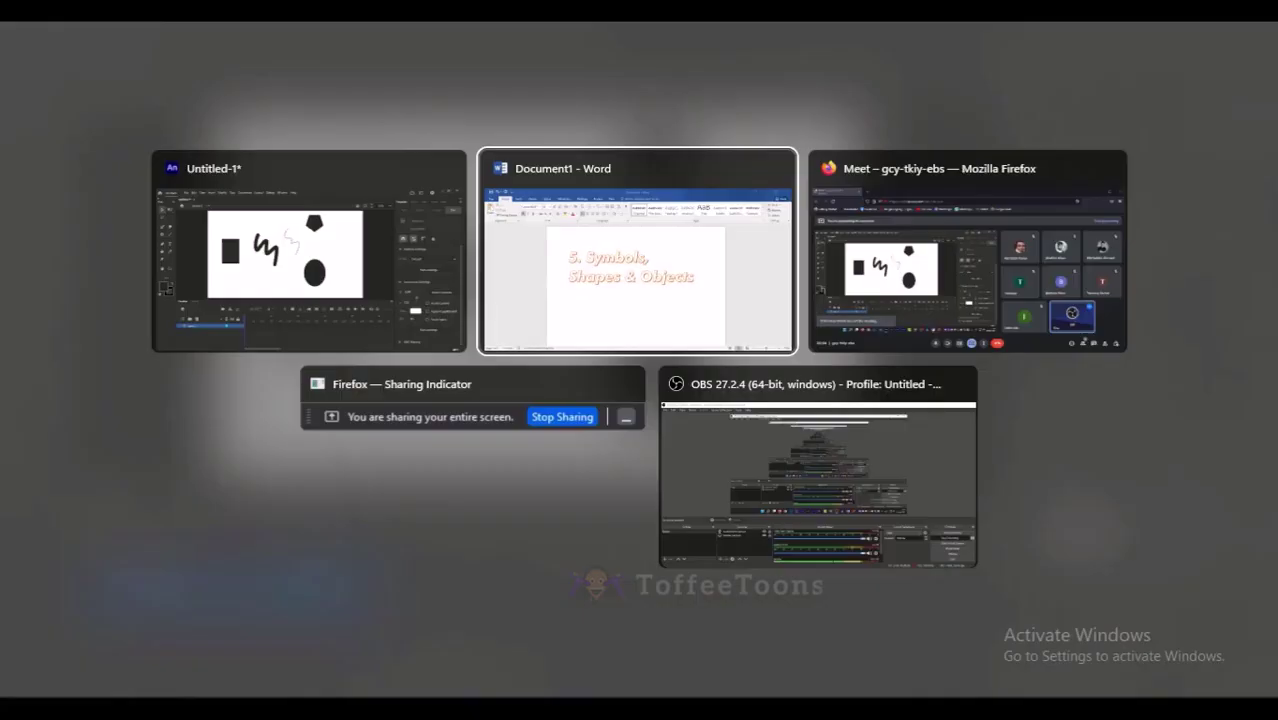
click(596, 316)
drag(565, 395, 385, 400)
click(431, 474)
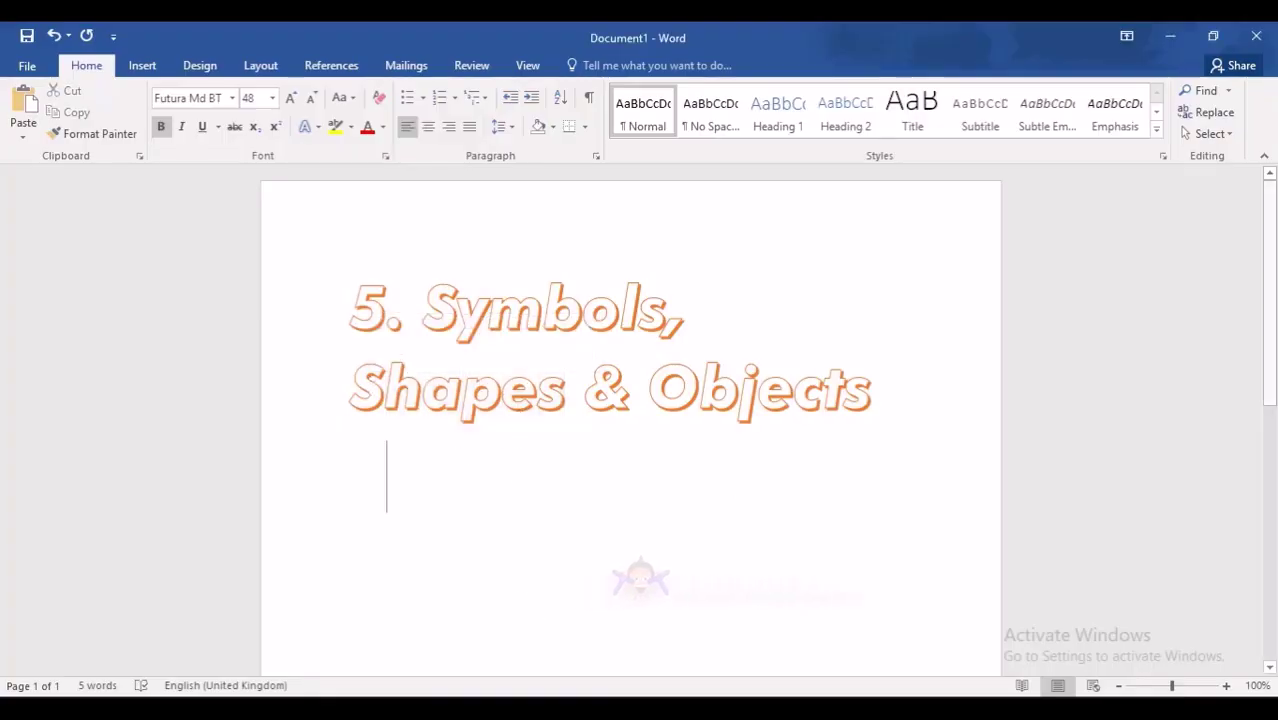
Switch back to Animate and select the rectangle's right outline and its fill separately, then deselect
key(alt+Tab)
click(505, 316)
click(347, 334)
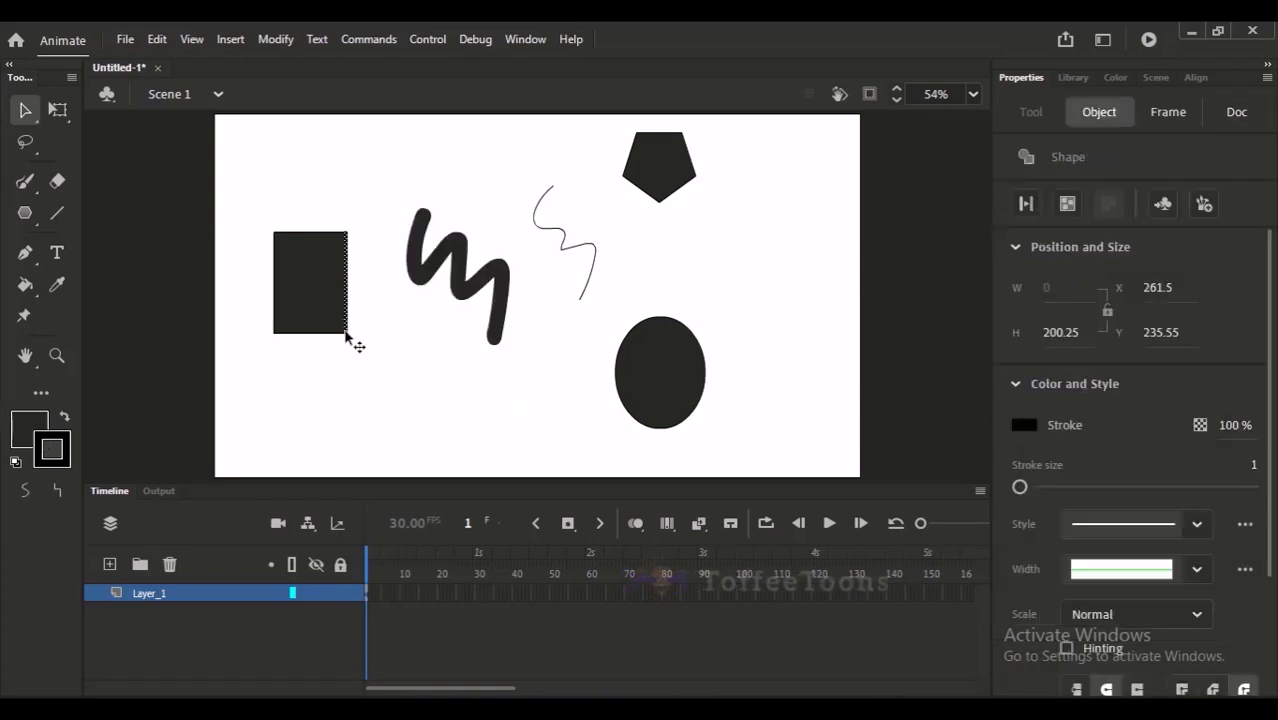
click(340, 330)
click(430, 345)
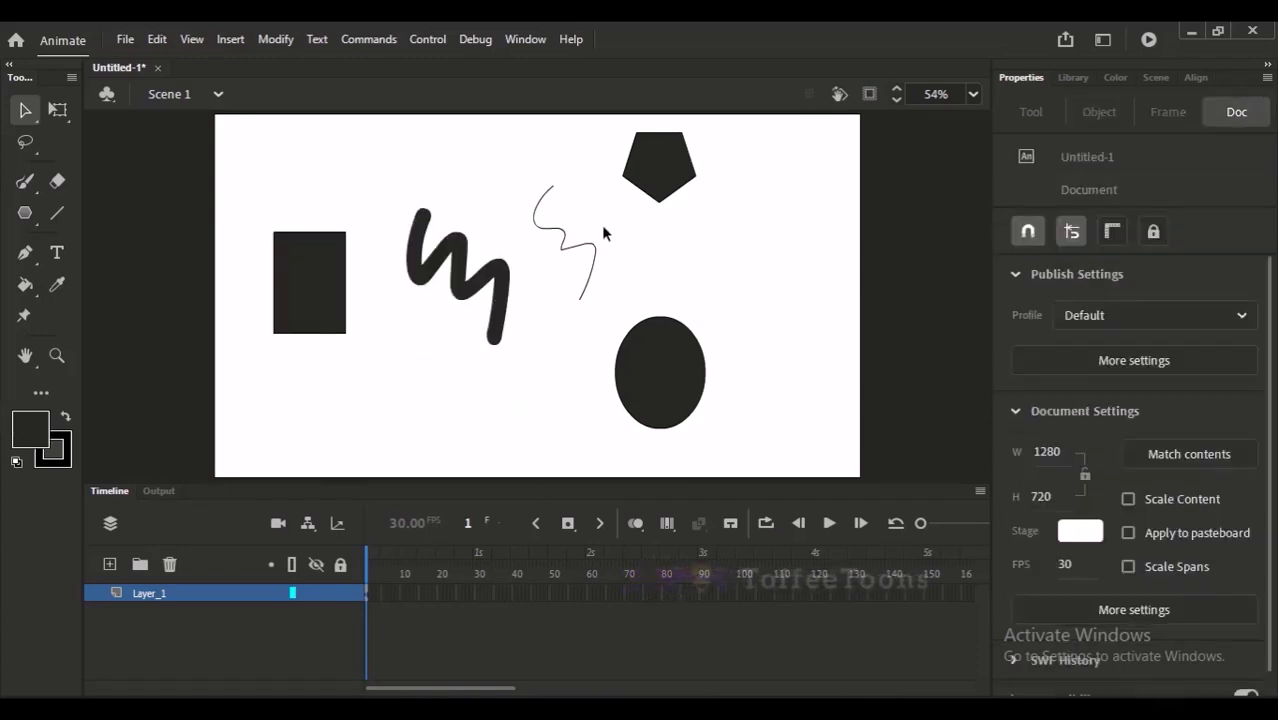
Select the end segment of the thin wavy line and the oval's fill in turn, then deselect
click(589, 287)
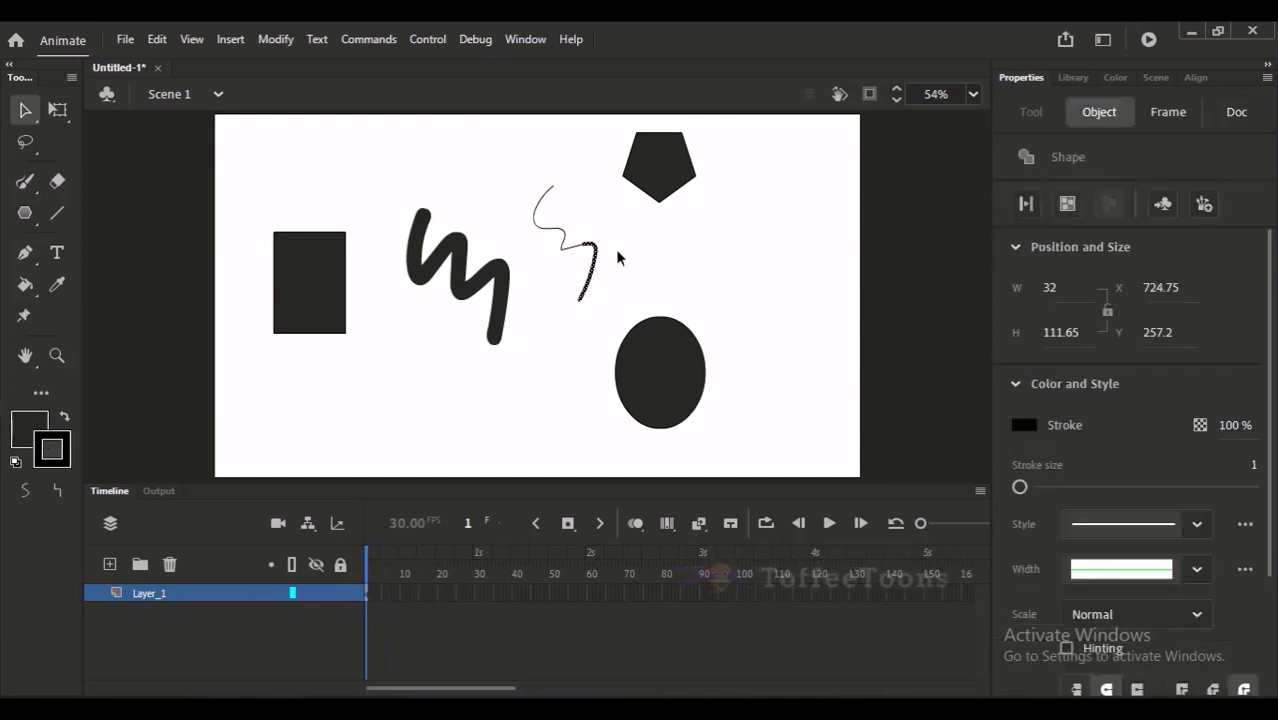
click(582, 281)
click(596, 286)
click(595, 294)
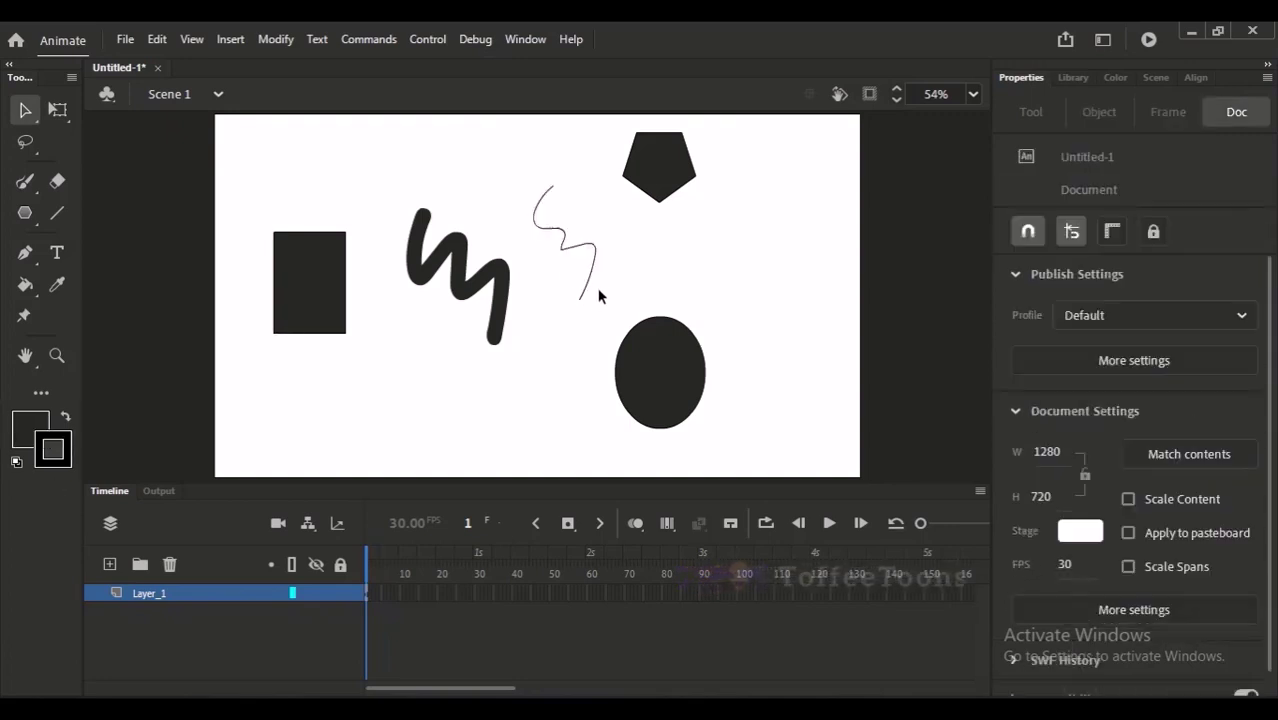
click(645, 333)
click(655, 313)
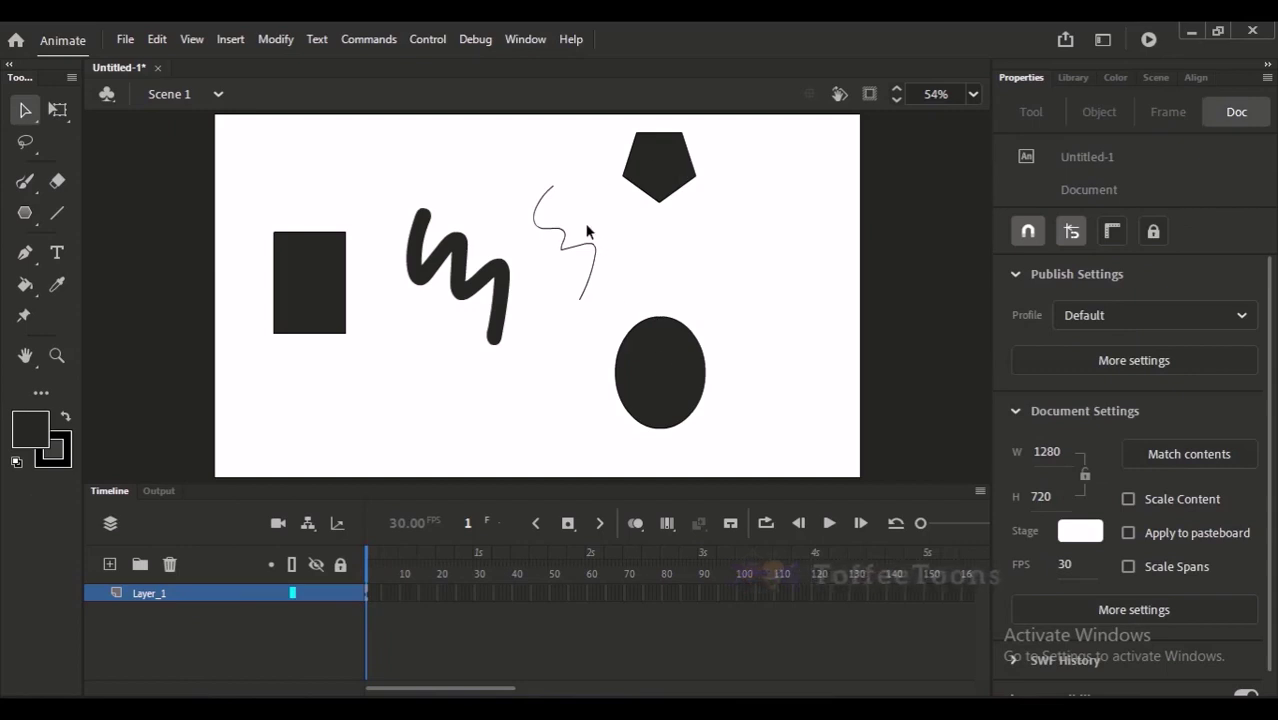
Bend the oval's upper-right edge inward with the Selection tool to form a bean shape
scroll(680, 380, up, 4)
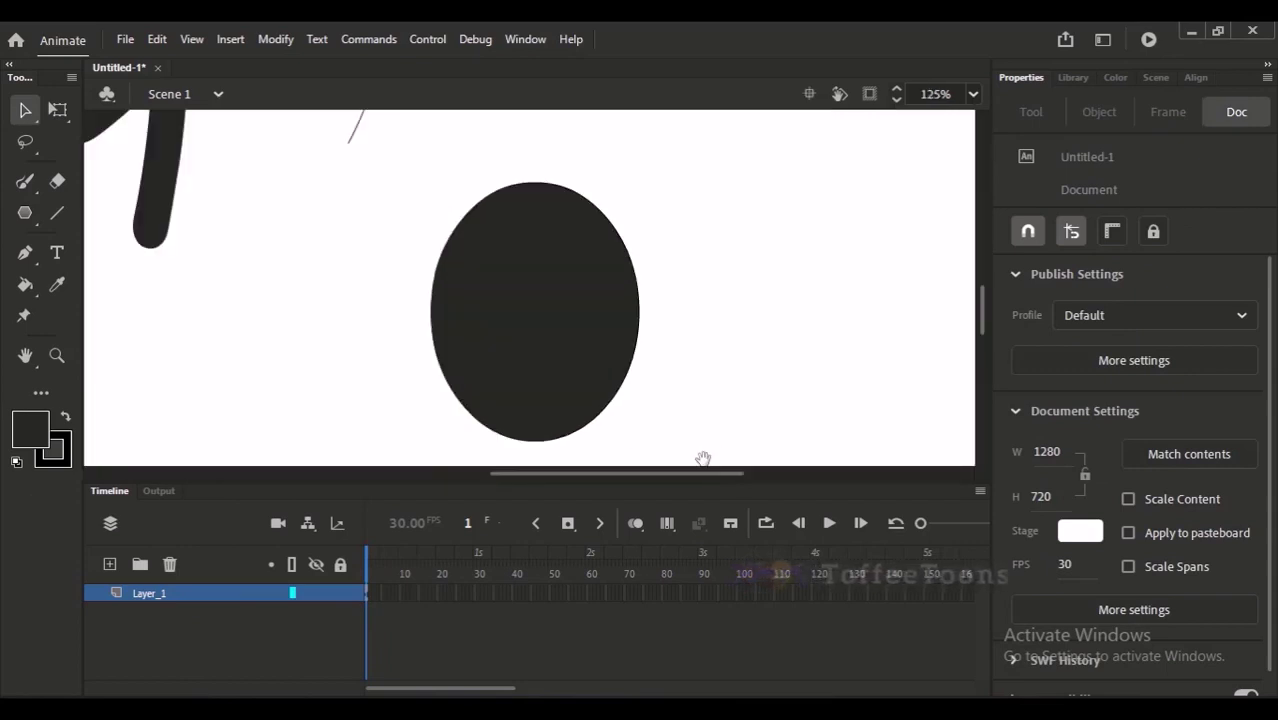
click(574, 262)
click(643, 226)
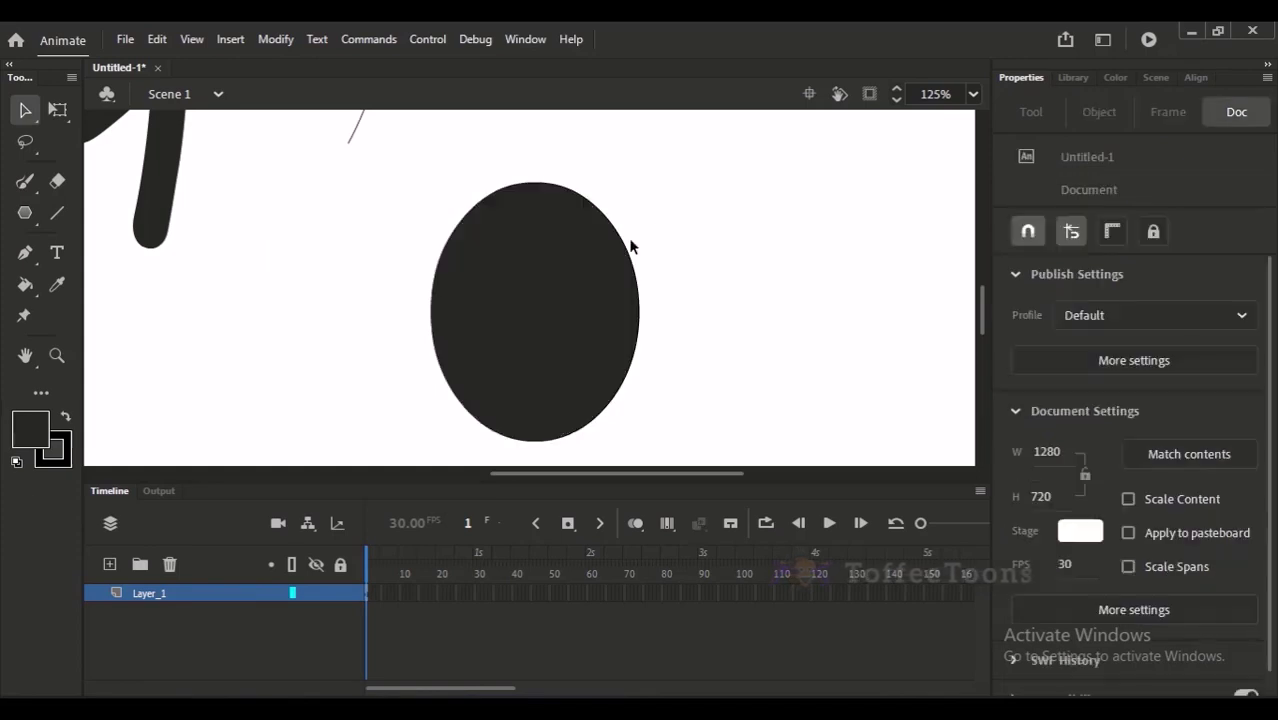
drag(630, 245, 573, 294)
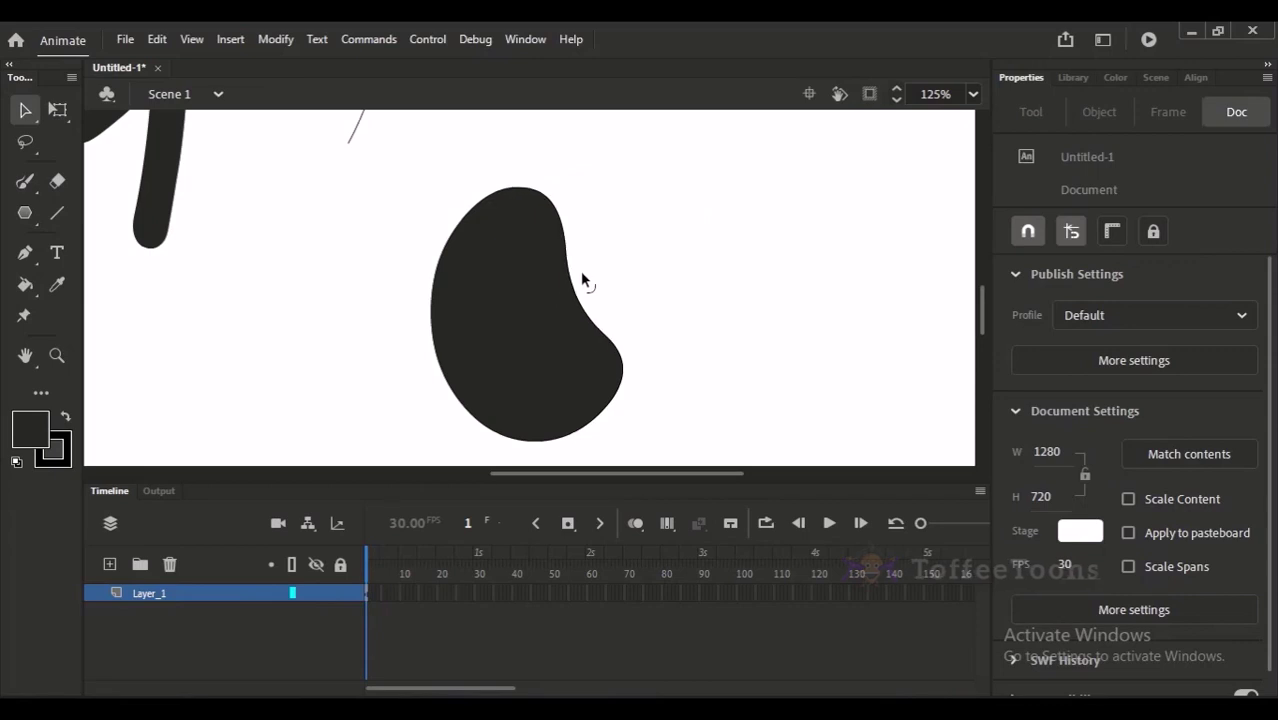
drag(531, 237, 605, 261)
Select and deselect the thick zigzag repeatedly to examine it as a single editable shape
click(530, 322)
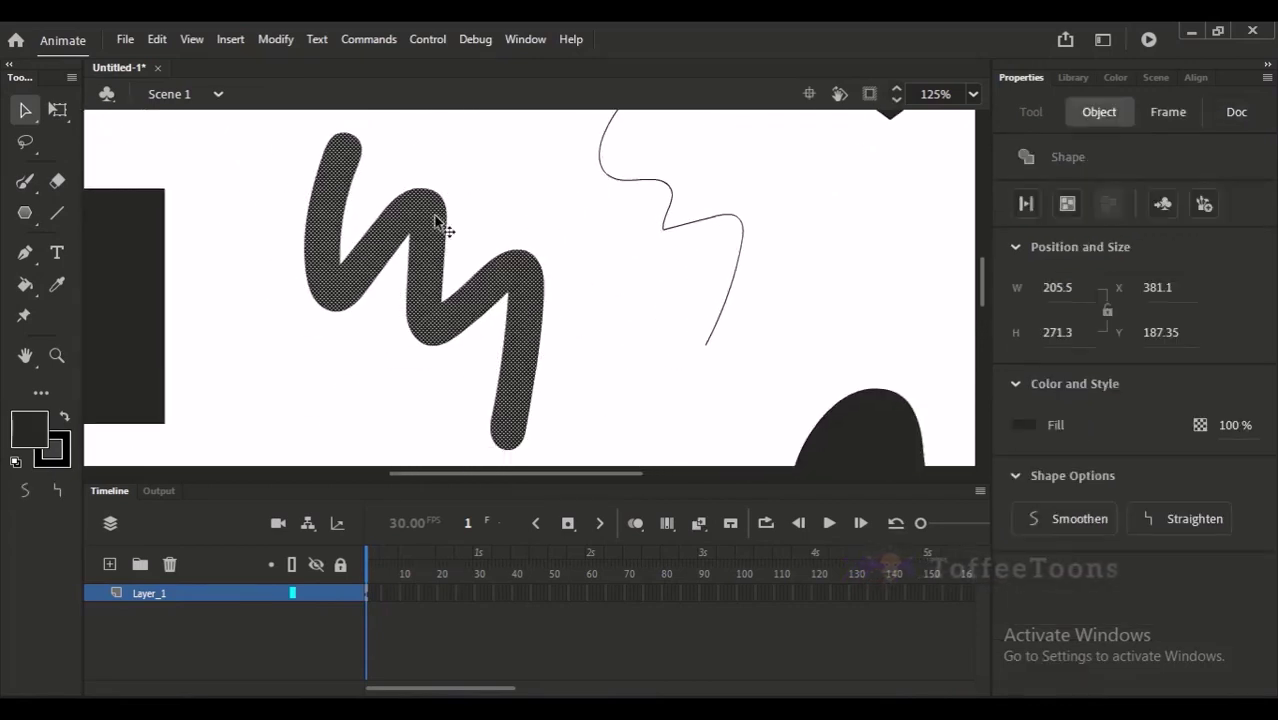
click(359, 156)
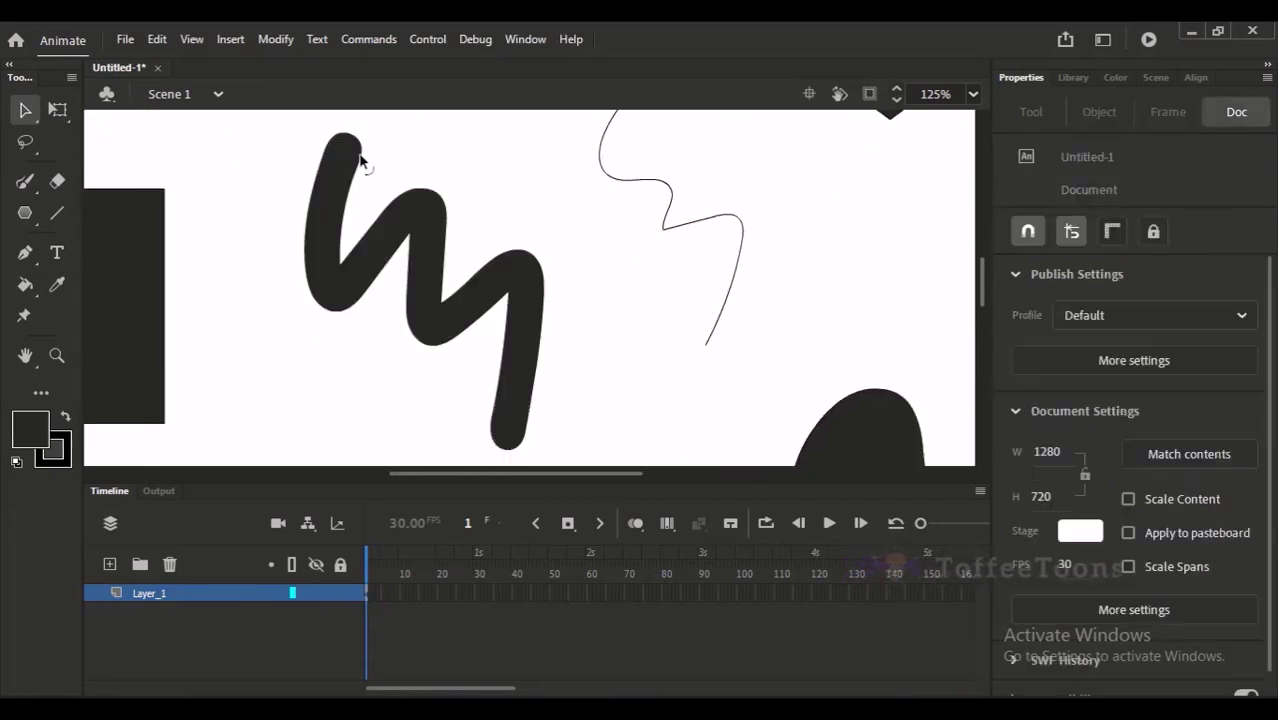
click(514, 288)
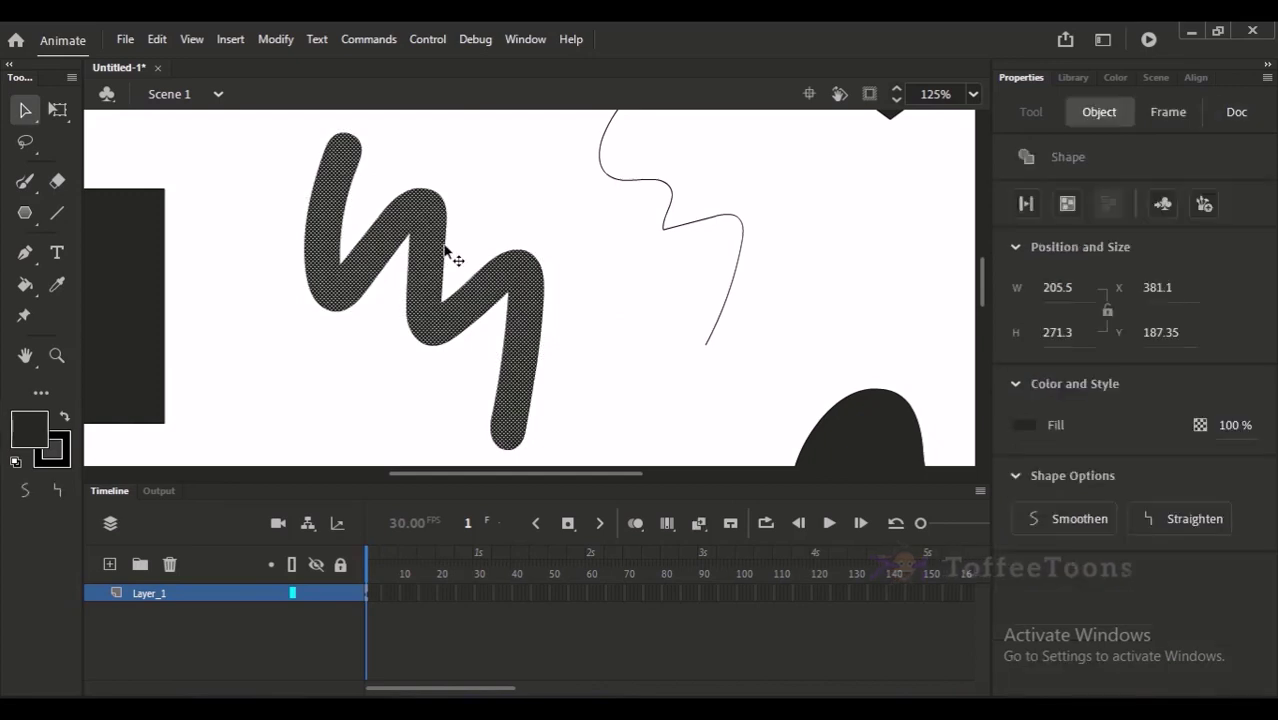
click(496, 212)
click(338, 177)
click(463, 193)
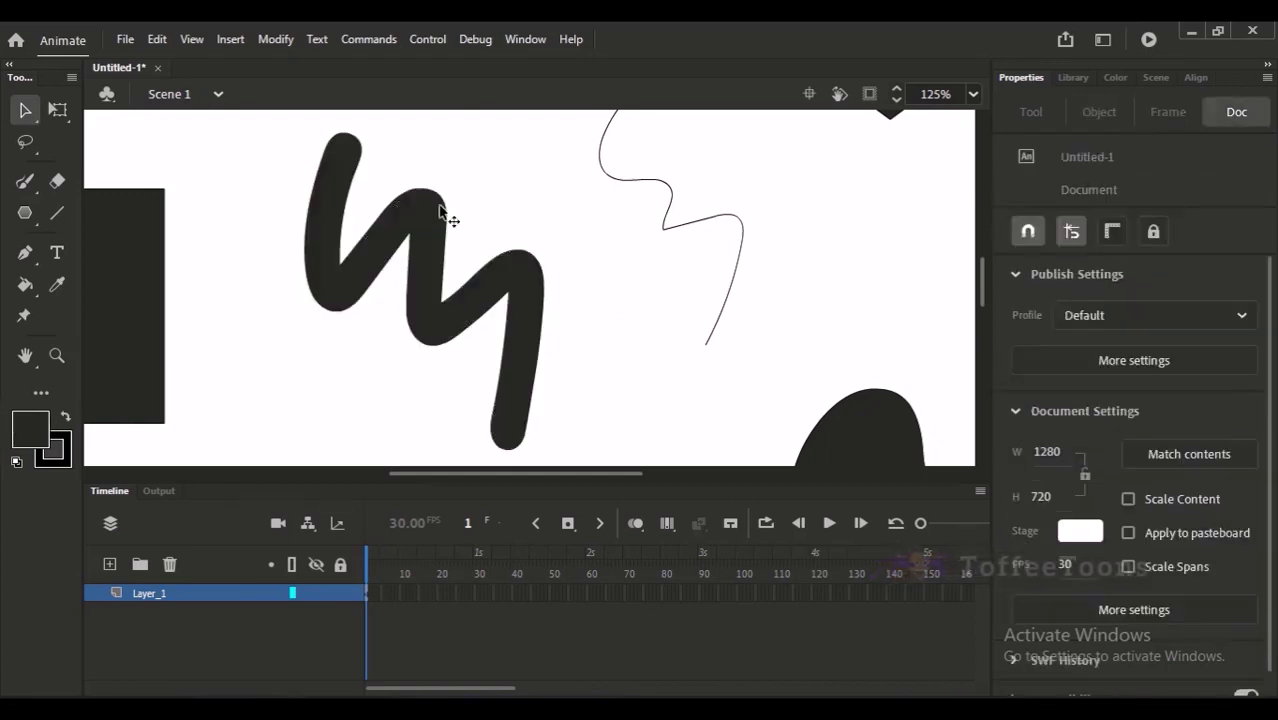
click(439, 207)
click(461, 222)
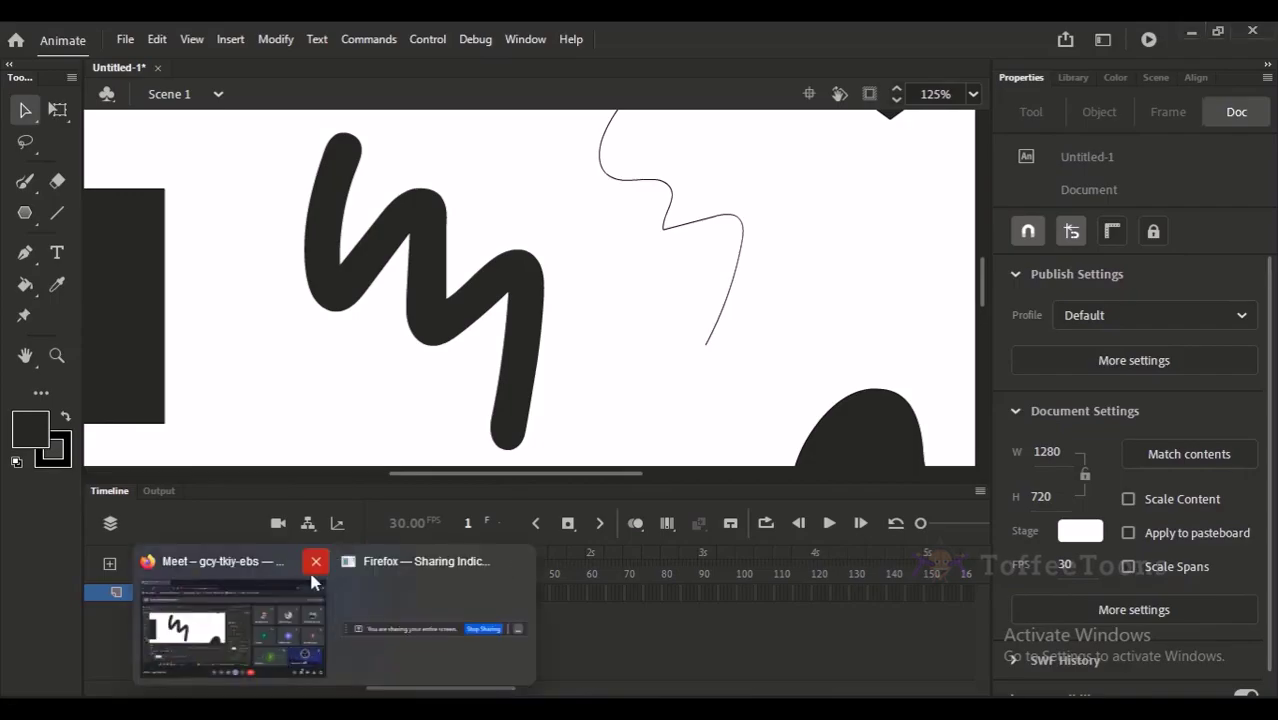
Switch to the Meet call to admit the waiting participant, then return to Animate and dismiss the presenting notification
click(300, 570)
click(834, 237)
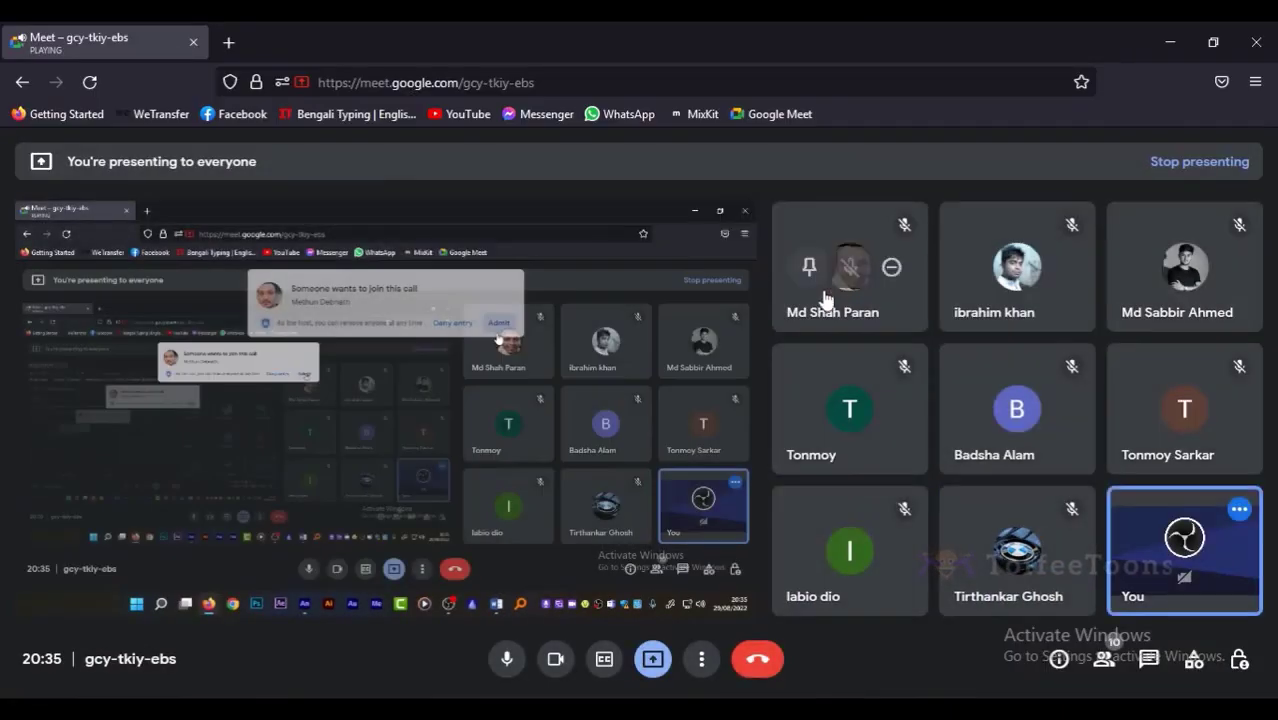
click(850, 640)
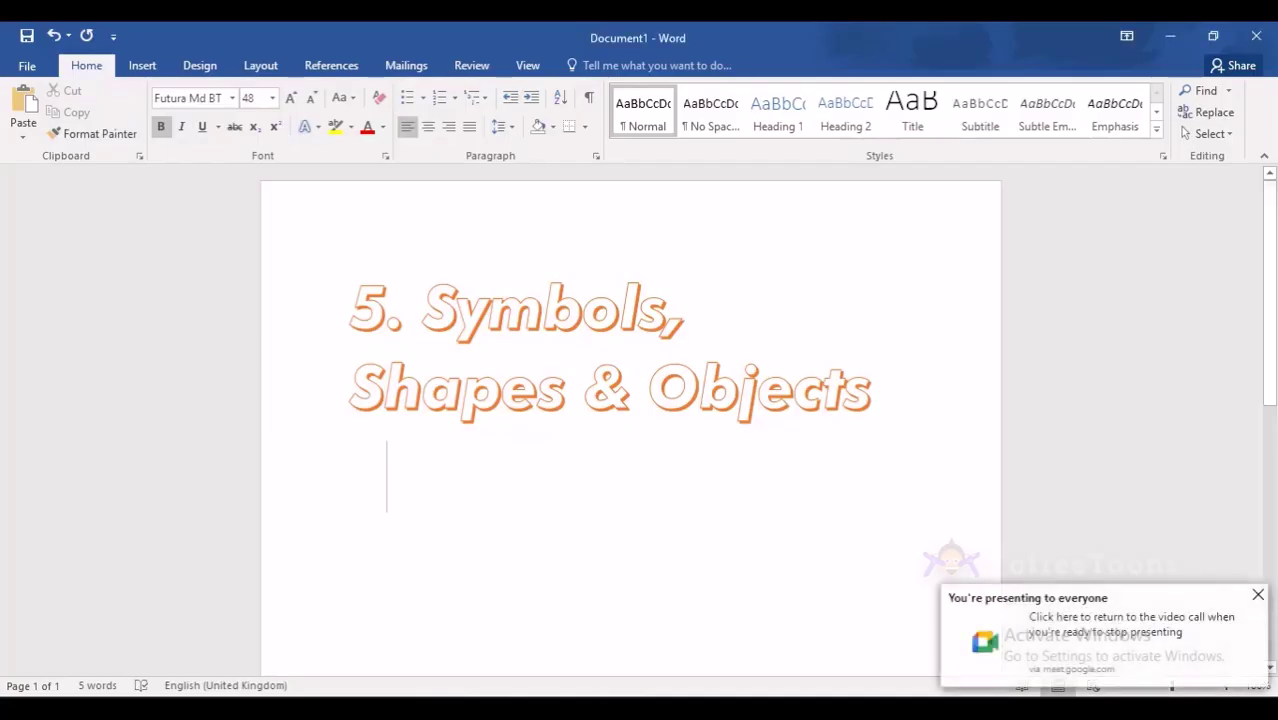
key(alt+Tab)
key(alt+Tab)
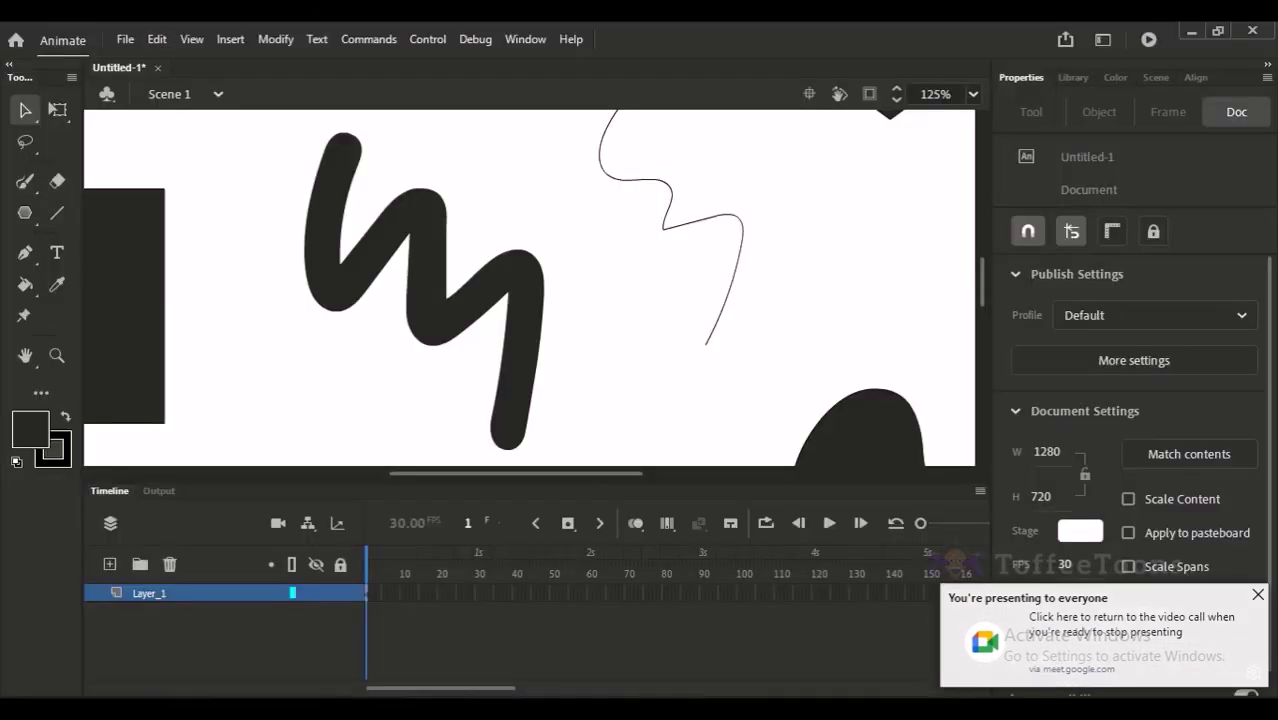
click(1258, 596)
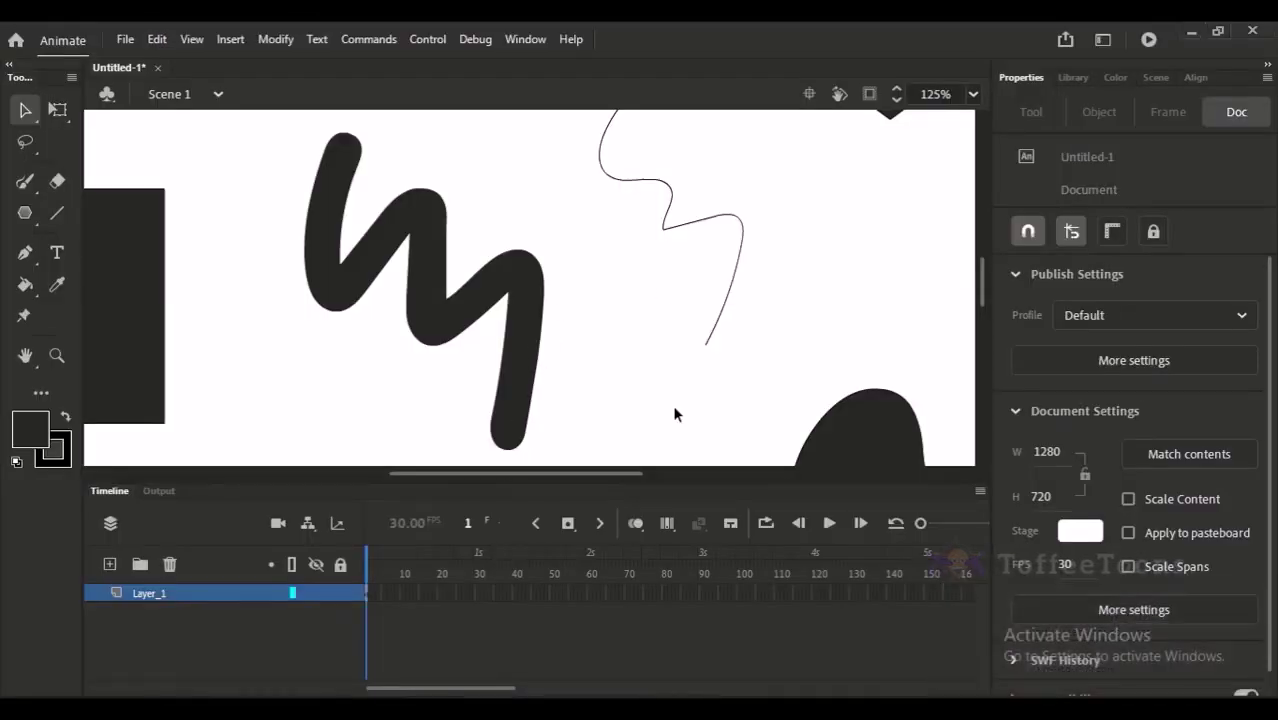
Pull the last upper bend of the thick zigzag outward into a sharp corner and select the zigzag
drag(543, 256, 543, 241)
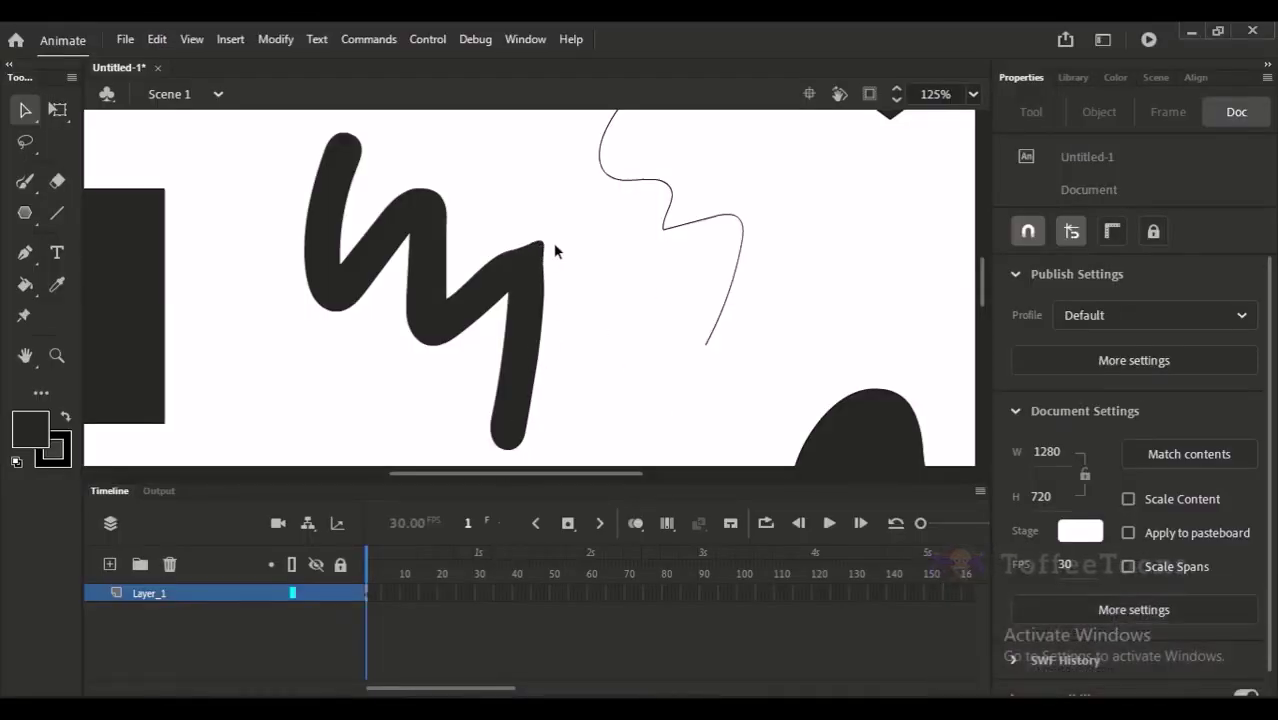
scroll(560, 255, up, 2)
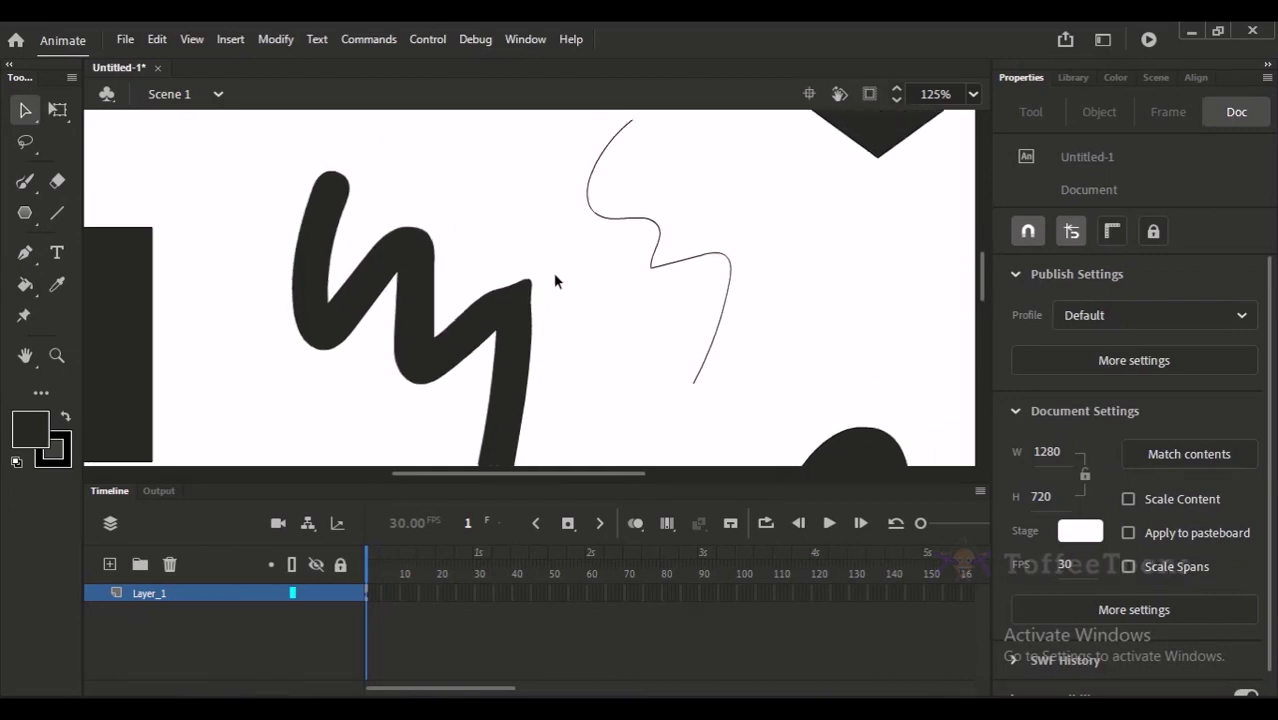
click(528, 332)
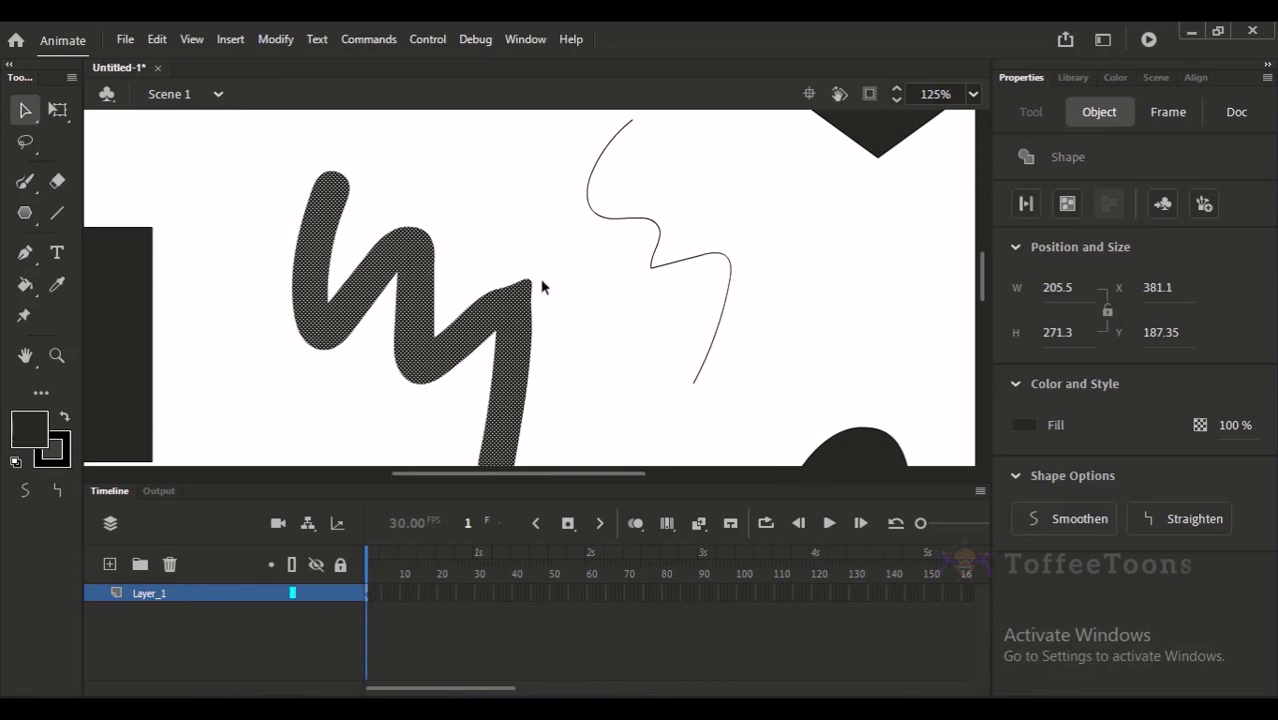
Pull the pointed last upper bend of the thick zigzag upward into a tall spike, and check the result by selecting it
click(541, 287)
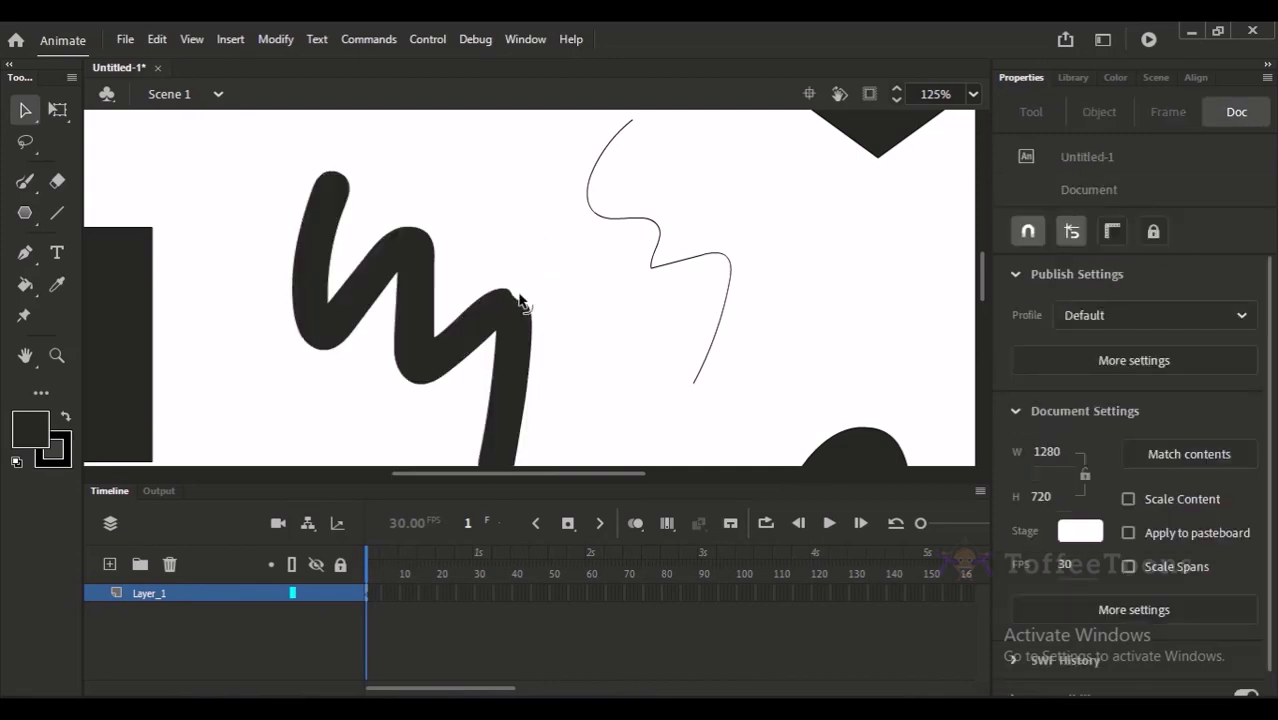
mouse_move(519, 301)
mouse_down()
mouse_move(528, 252)
mouse_move(570, 222)
mouse_up()
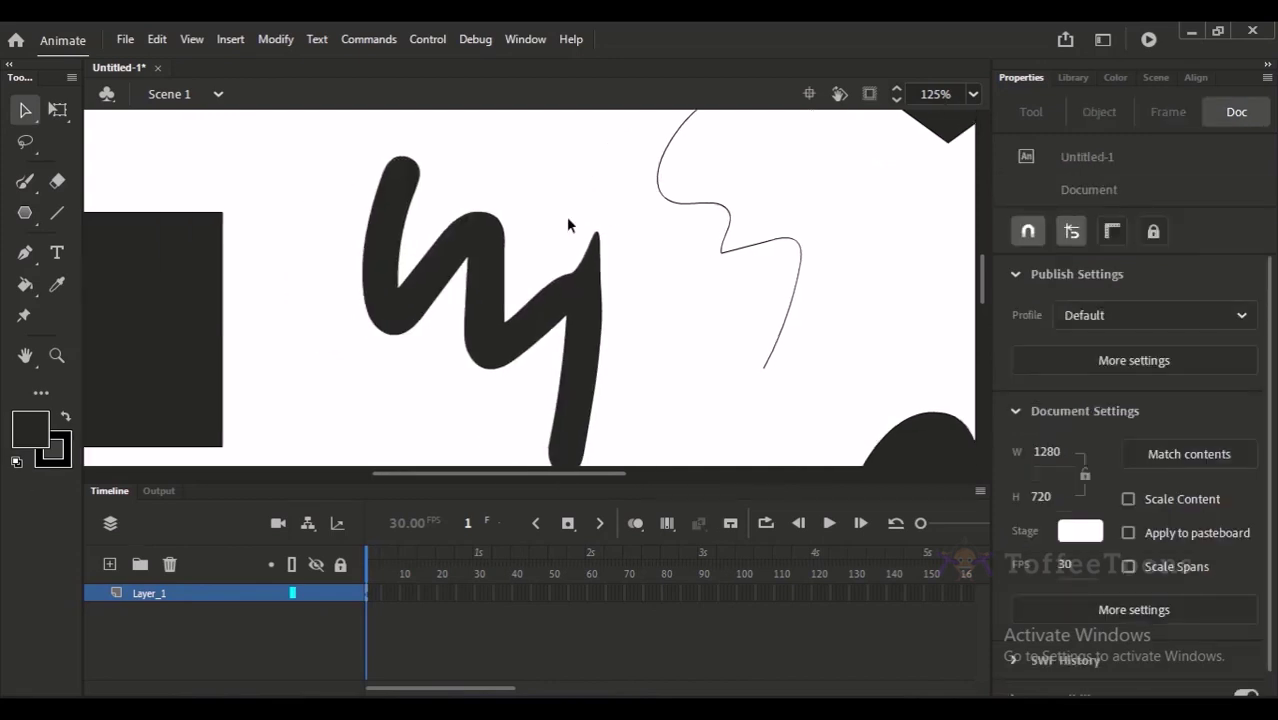
click(398, 197)
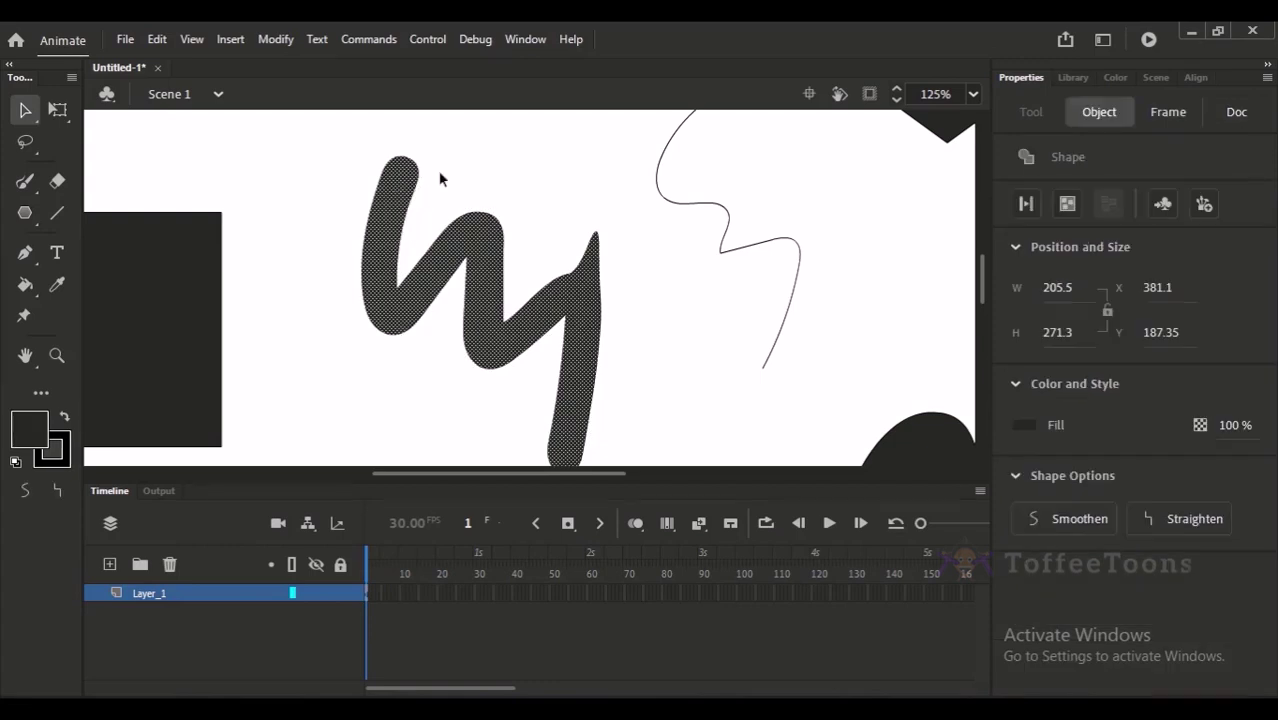
click(440, 178)
Examine the spiked zigzag by selecting it at several points along its body, both close up and with the whole stage in view
click(402, 248)
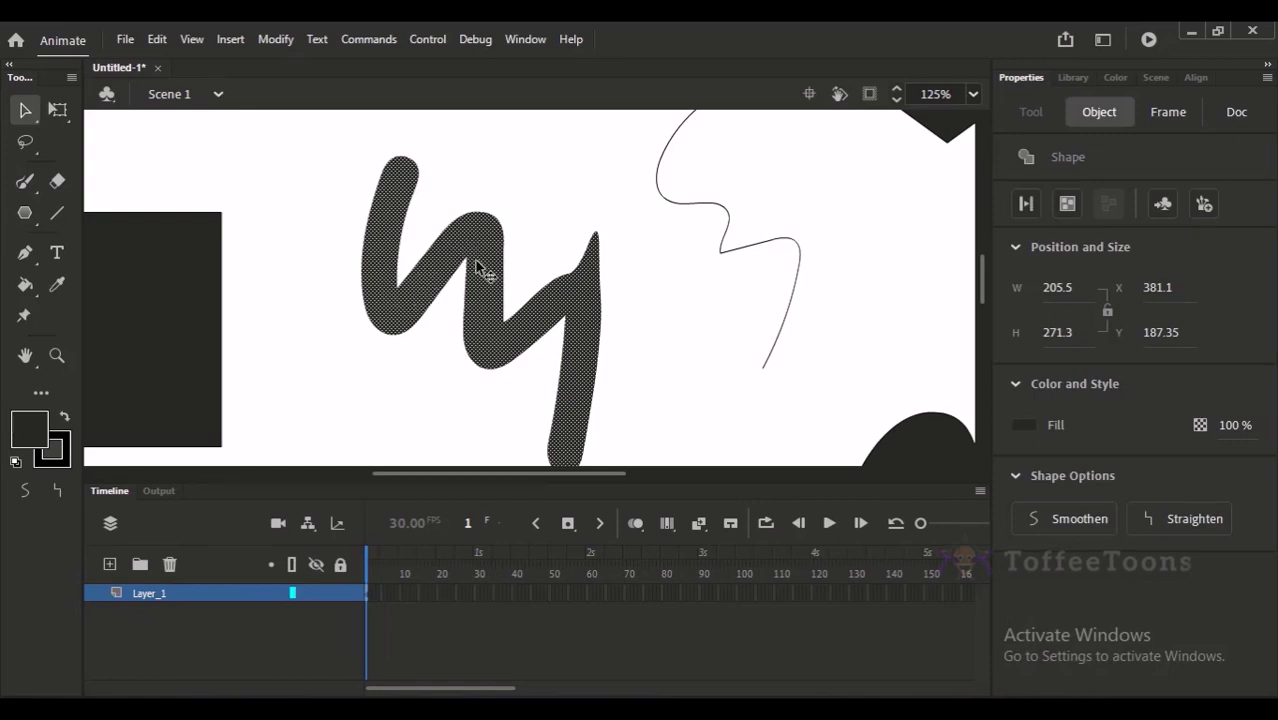
click(602, 329)
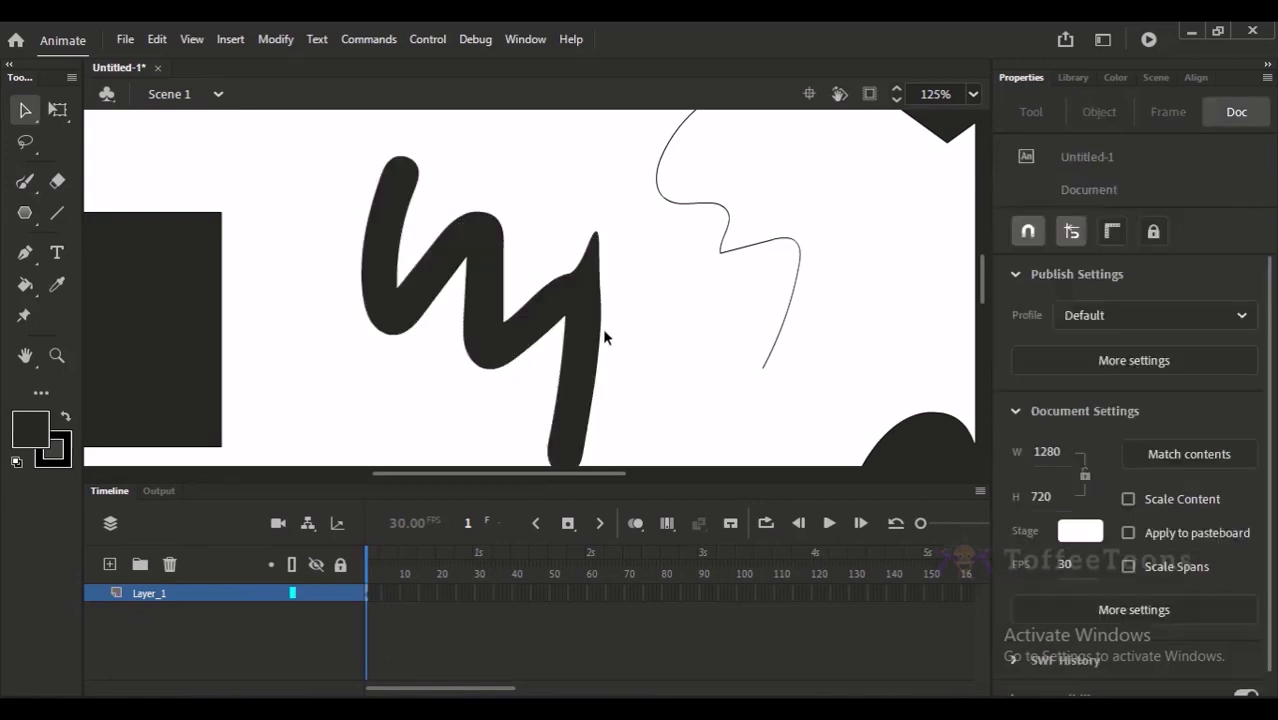
click(590, 368)
click(600, 290)
click(593, 297)
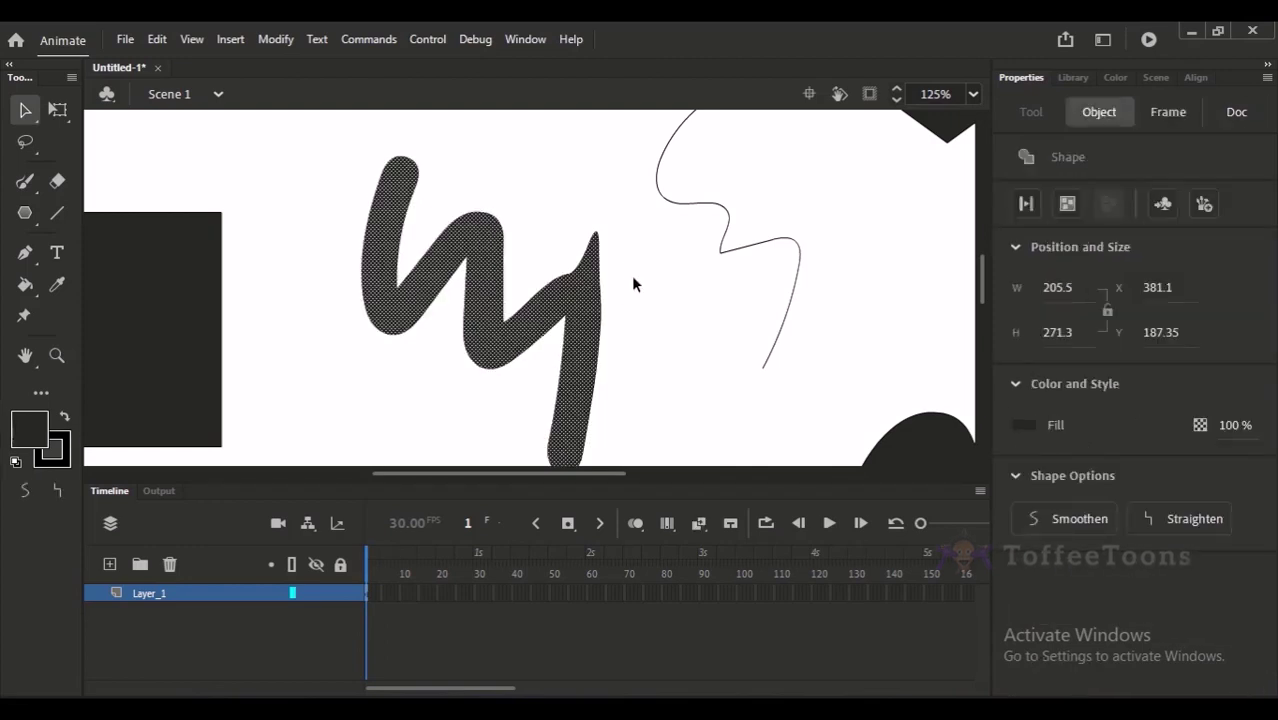
click(631, 288)
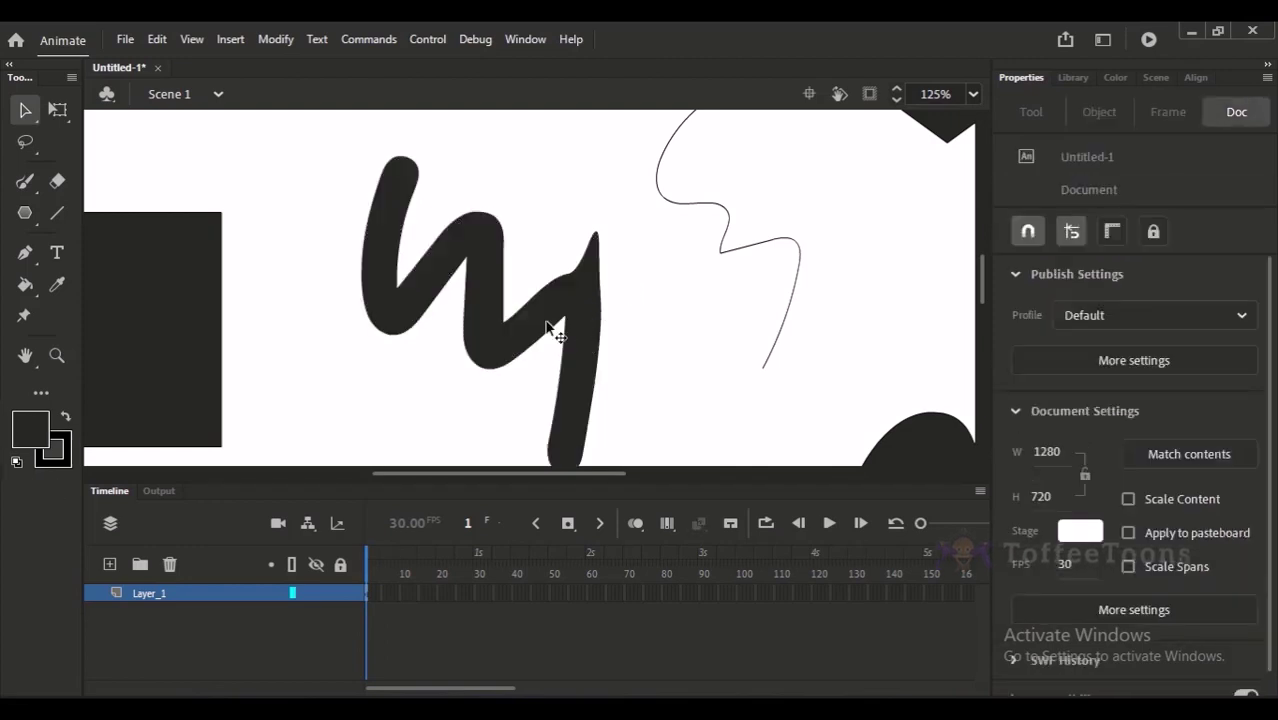
click(484, 262)
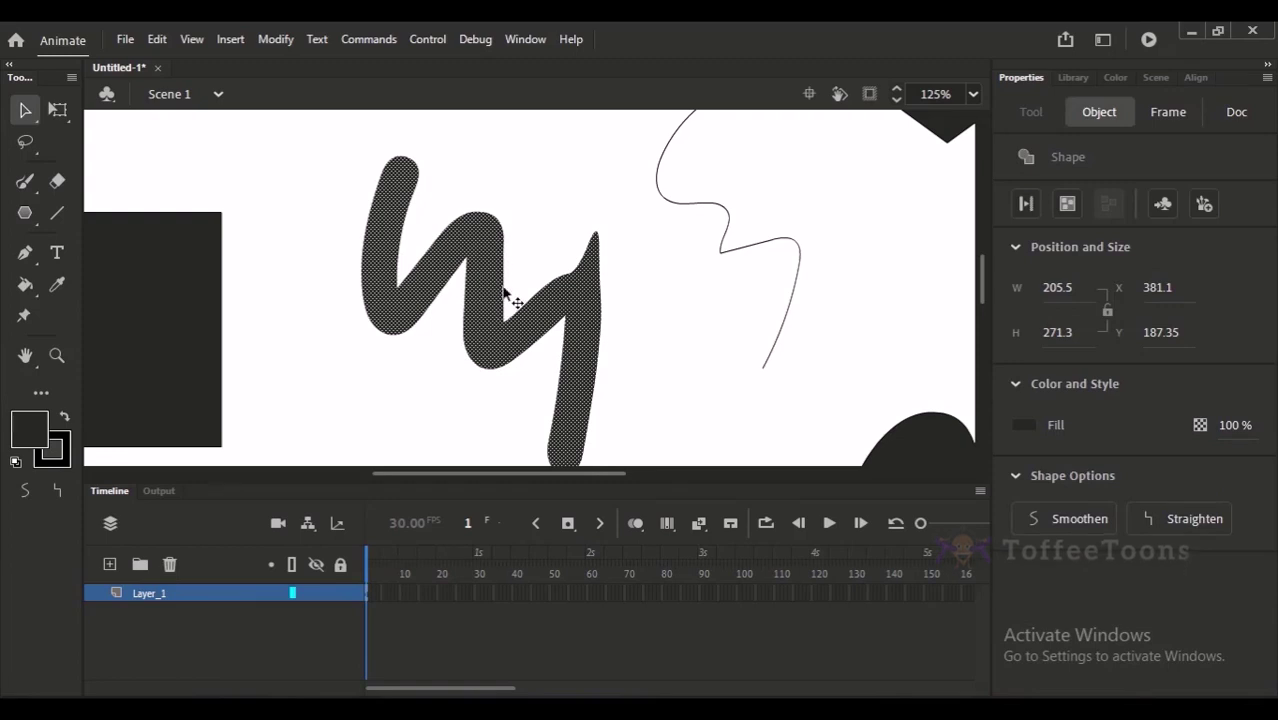
click(506, 270)
click(491, 300)
click(520, 266)
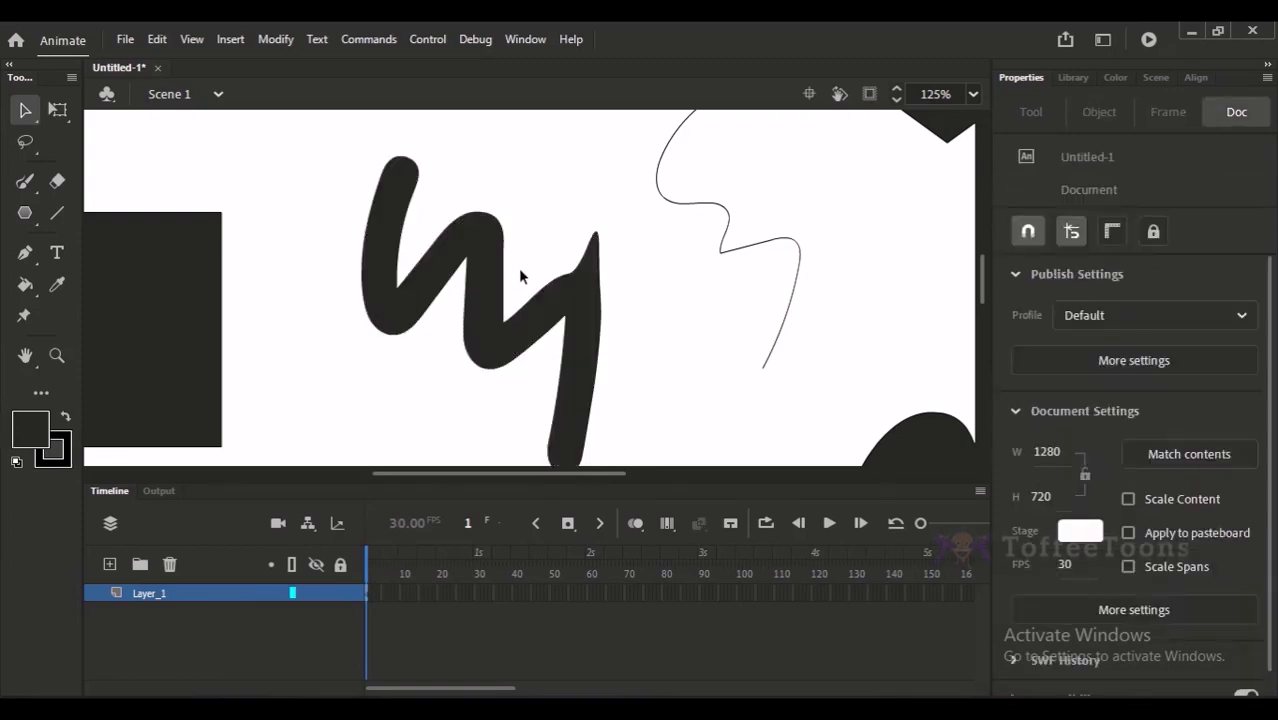
key(ctrl+0)
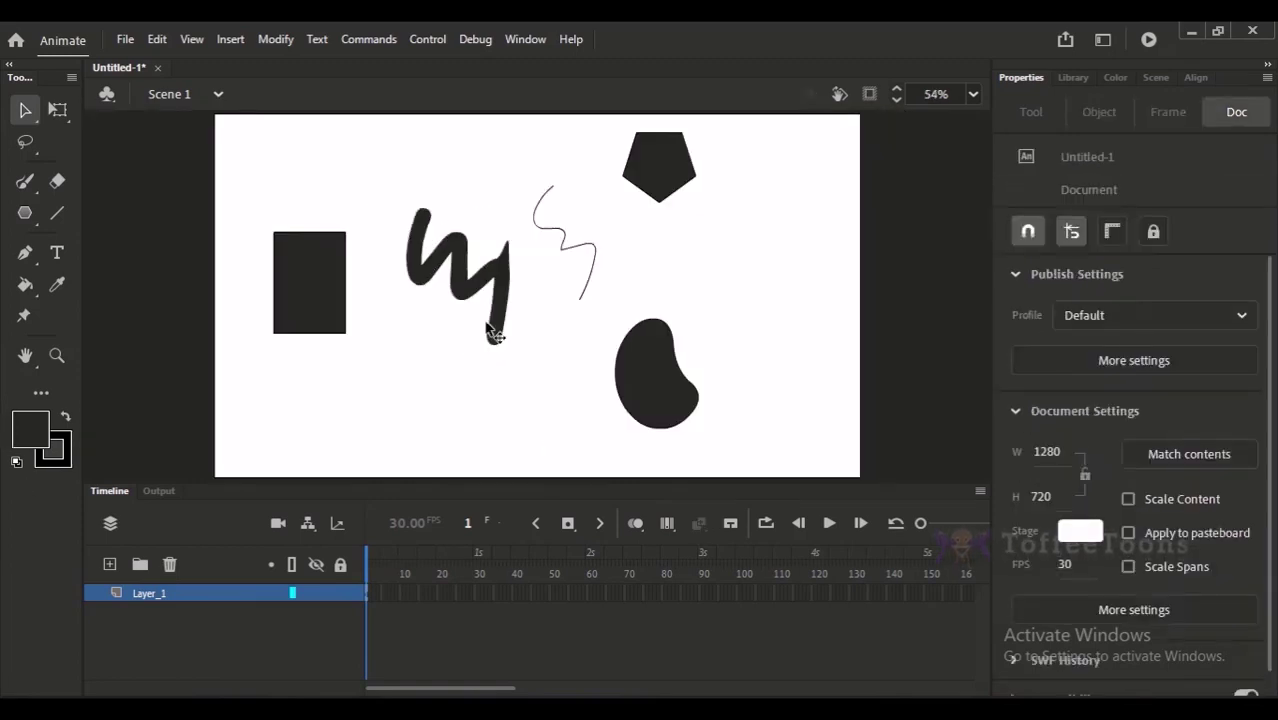
click(501, 340)
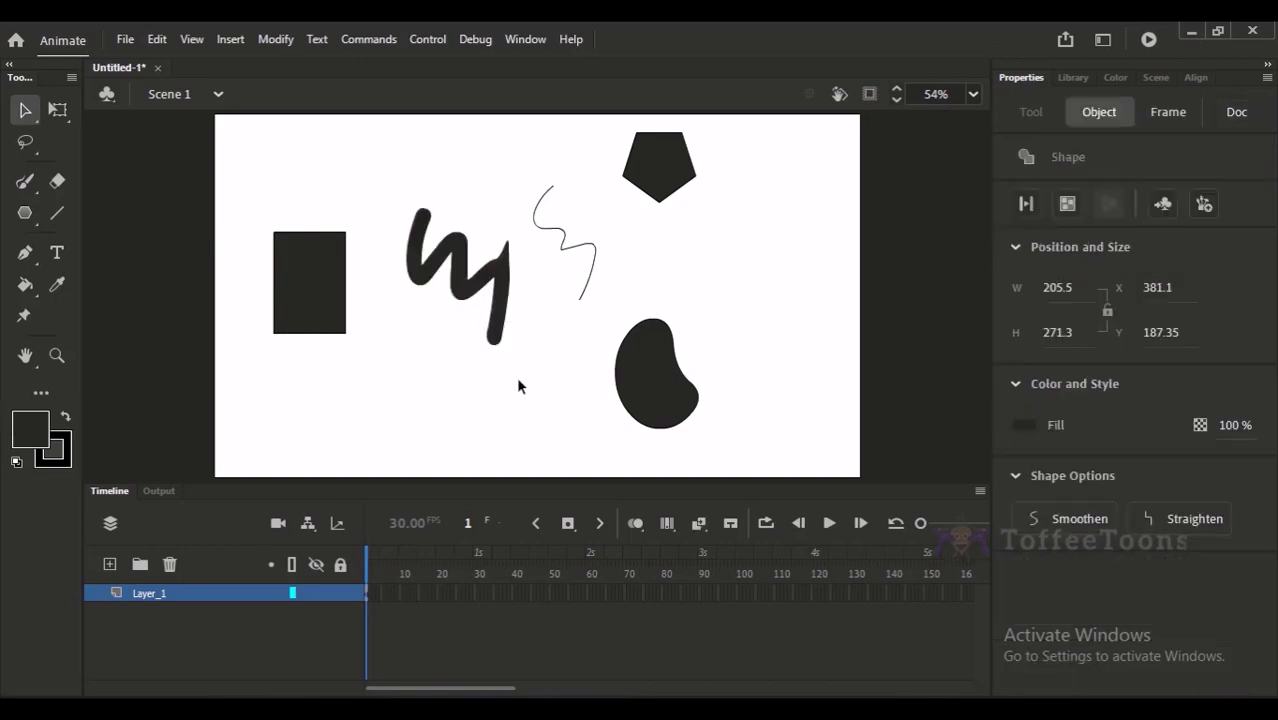
click(516, 376)
click(498, 334)
click(508, 336)
mouse_move(505, 328)
mouse_down()
mouse_move(542, 314)
mouse_move(508, 323)
mouse_up()
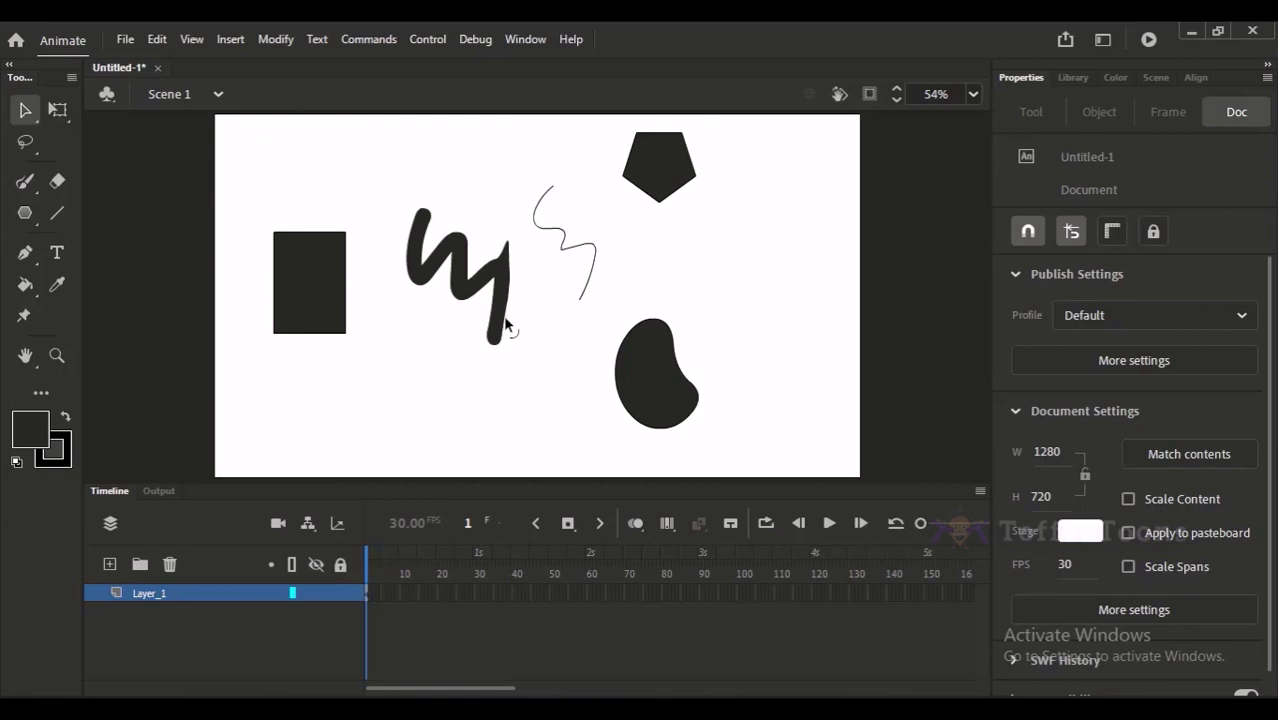
Recolour the thick zigzag's fill to red B83939 and to turquoise 00FFCC
click(507, 318)
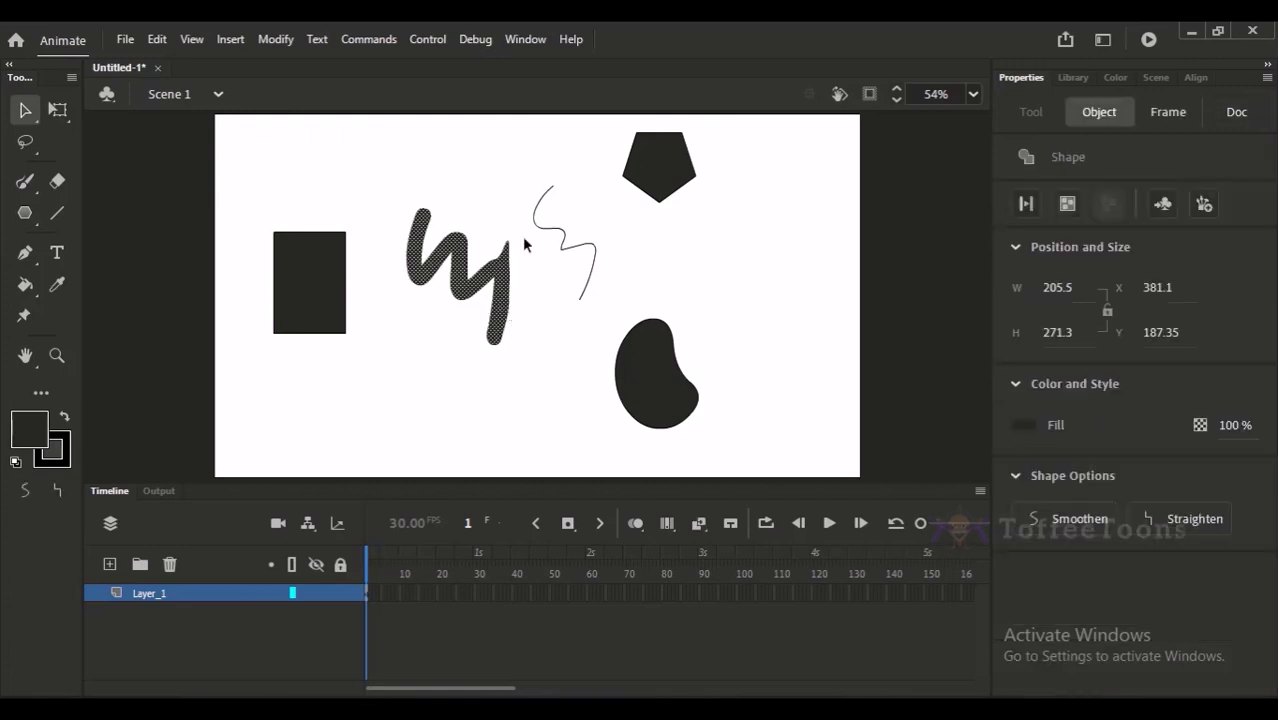
click(1115, 77)
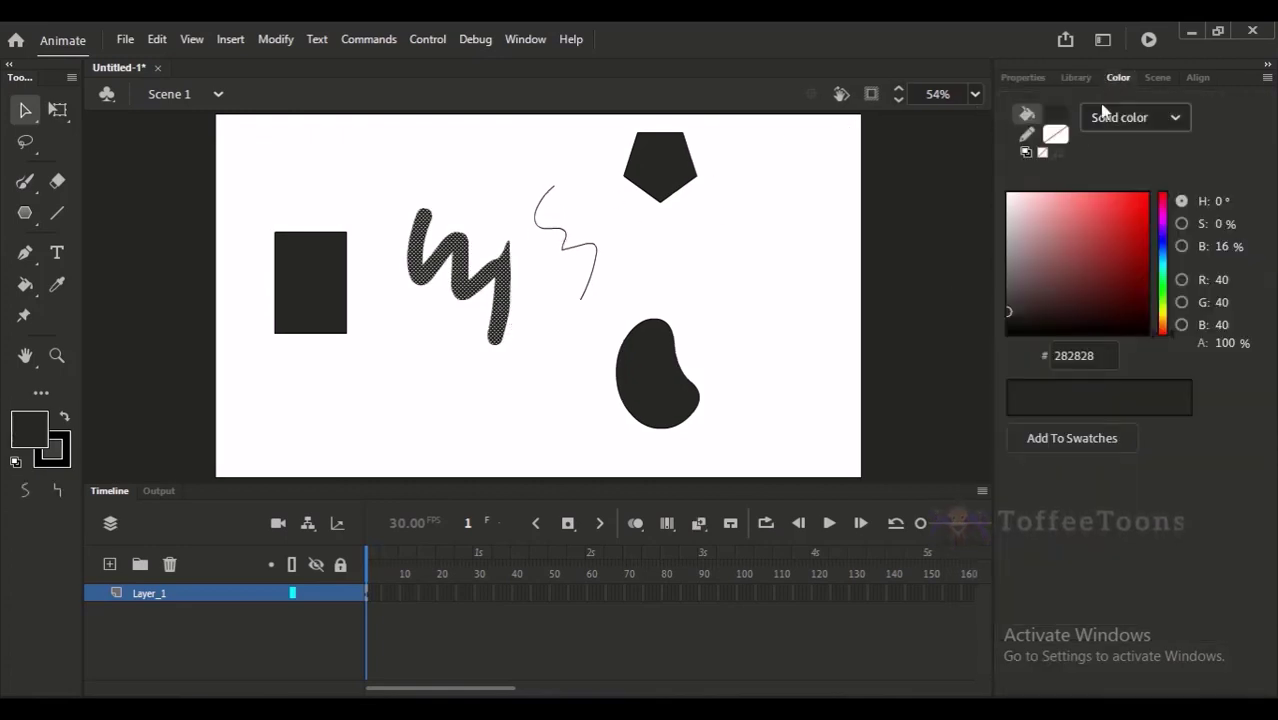
drag(1072, 288, 1104, 232)
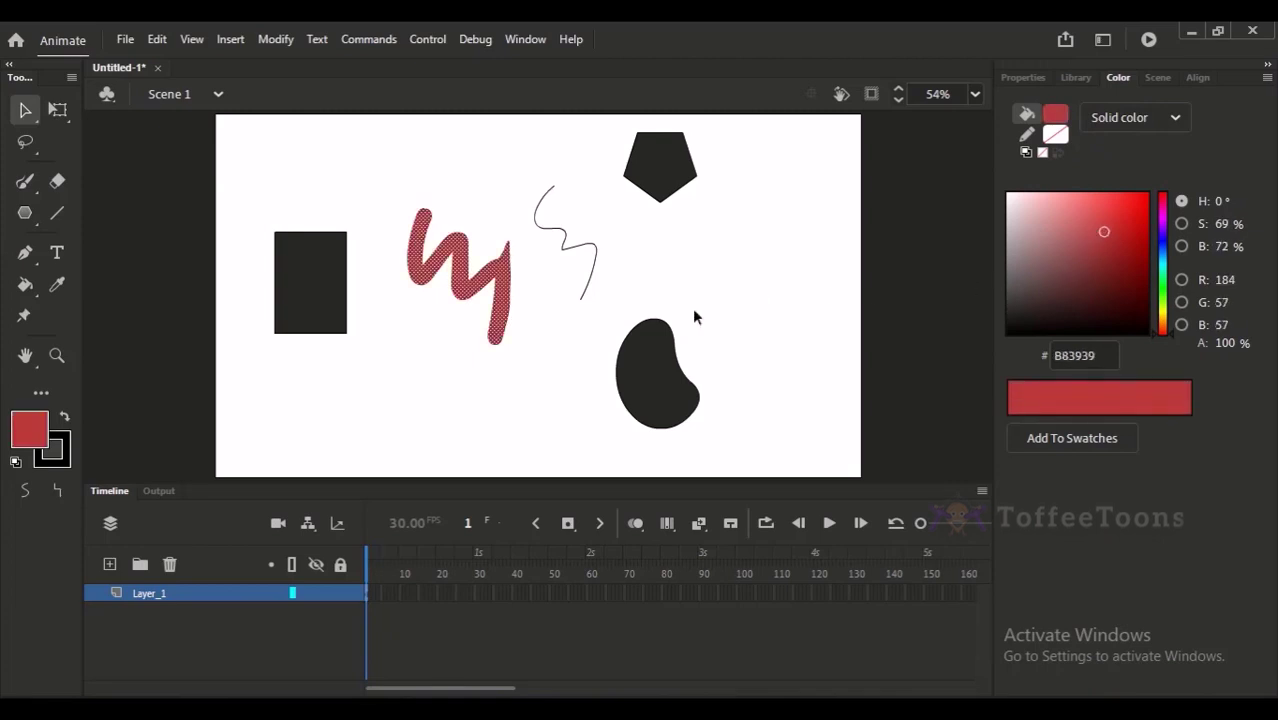
click(31, 434)
click(208, 318)
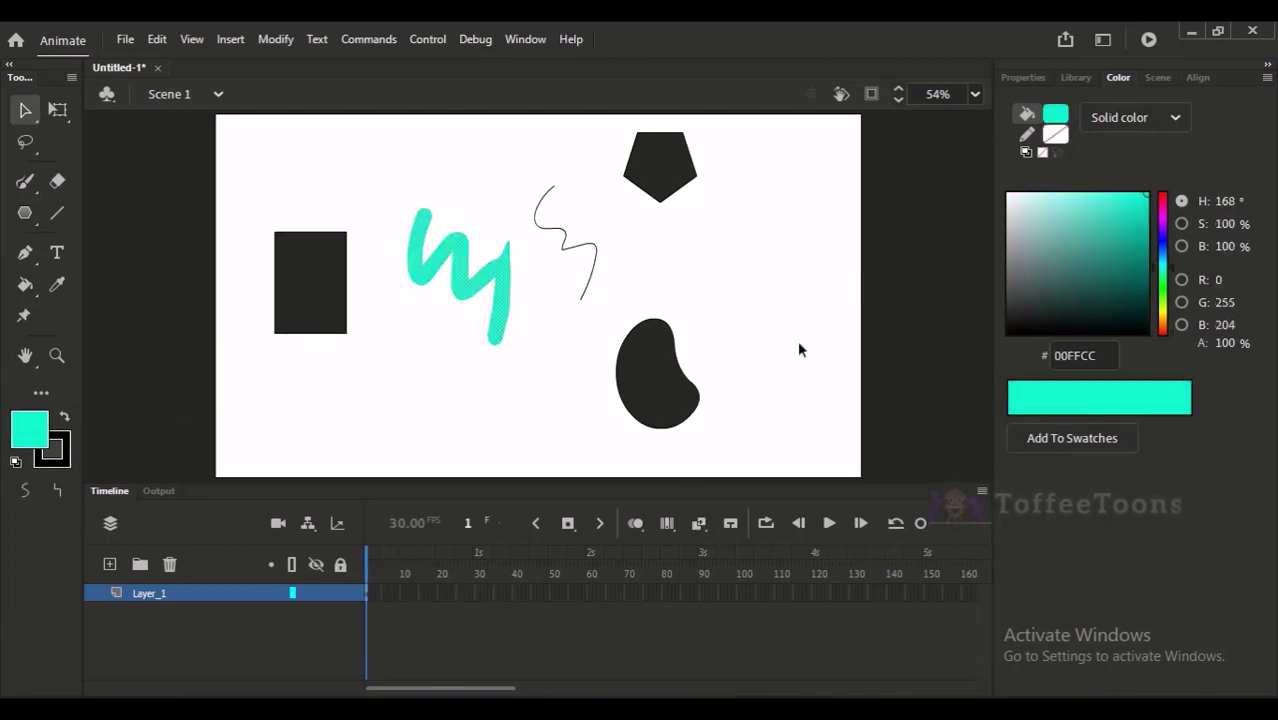
Delete the turquoise zigzag from the stage, and briefly select the pentagon
key(Delete)
click(659, 185)
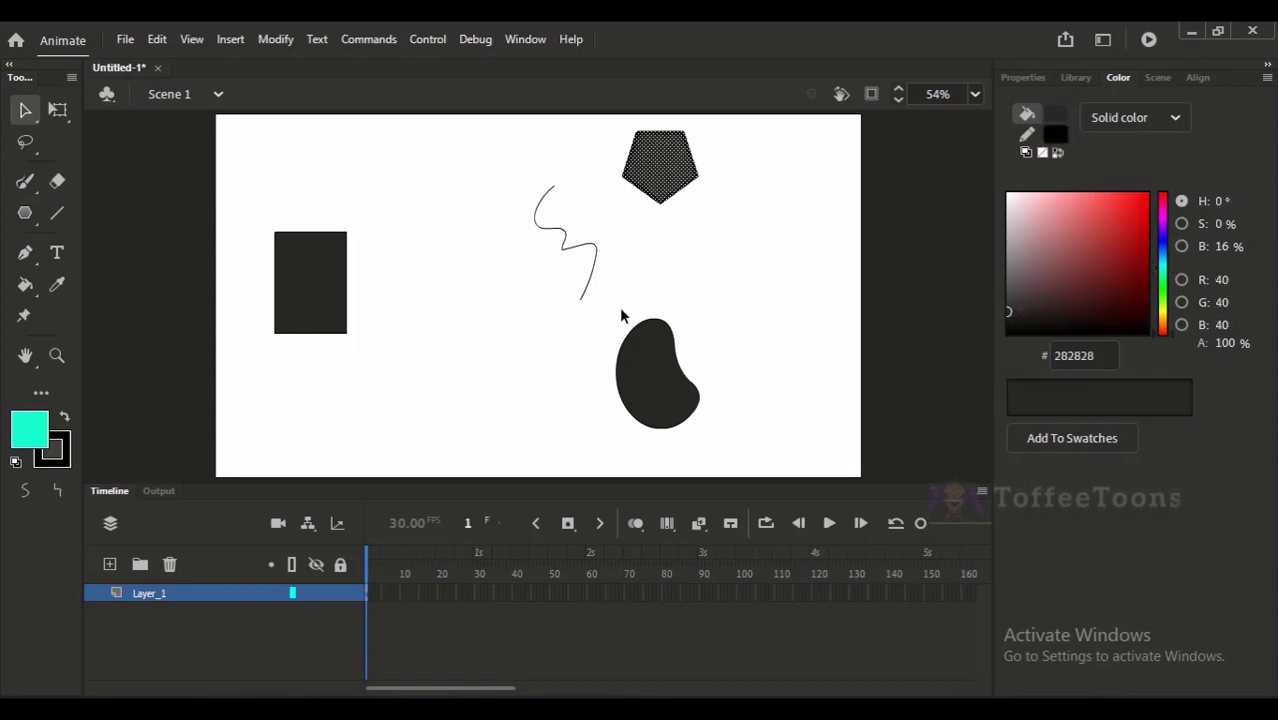
click(632, 266)
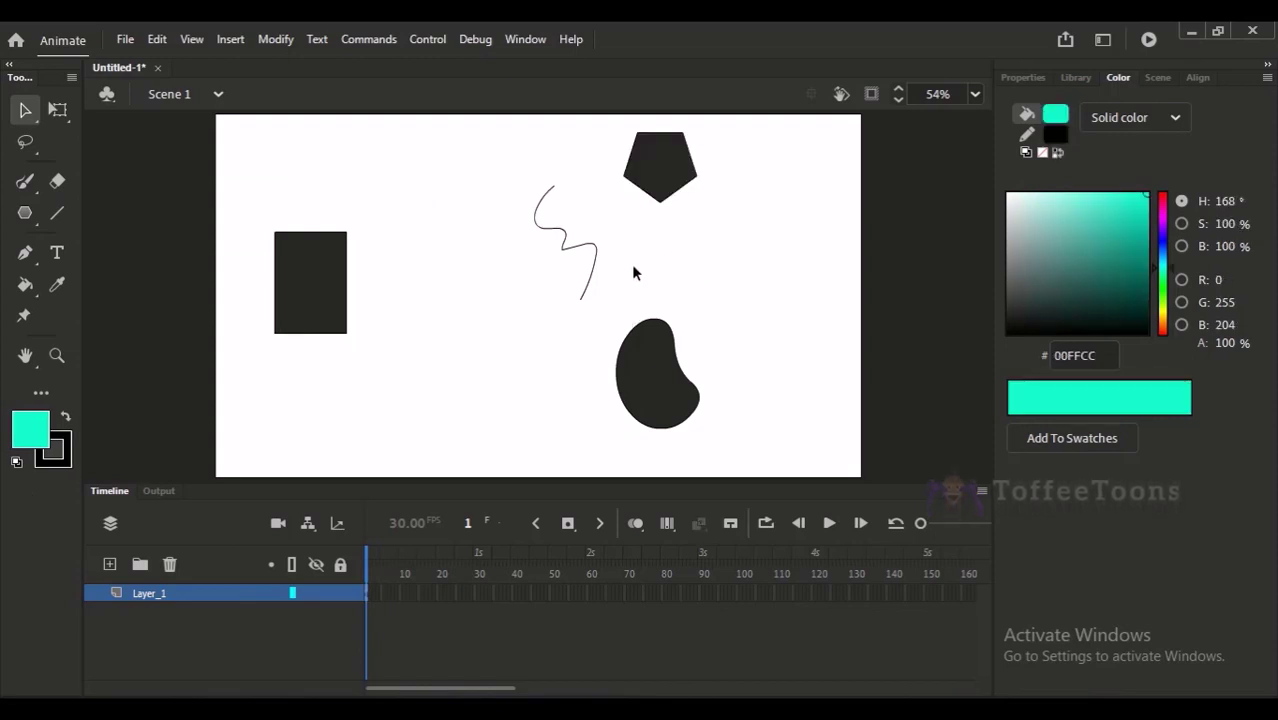
Examine the bean shape close up by selecting its fill alone and its fill together with the outline
scroll(650, 340, up, 3)
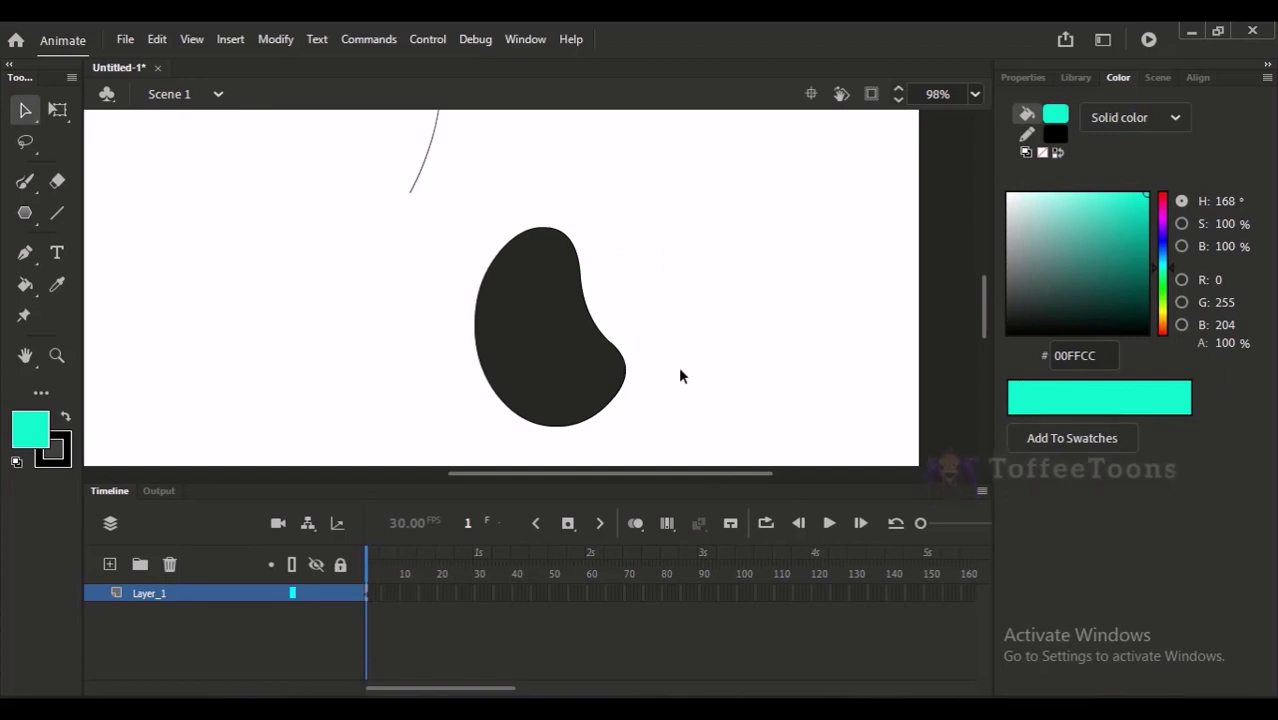
scroll(680, 376, right, 2)
click(538, 396)
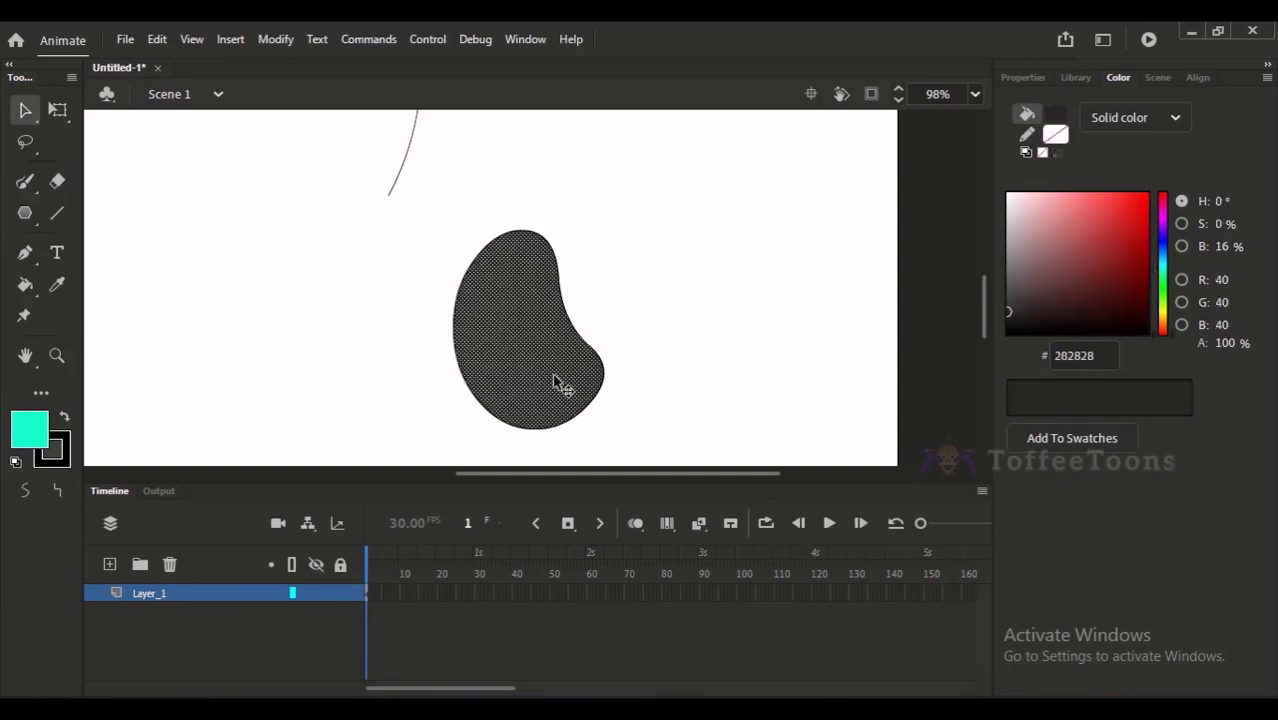
double_click(555, 392)
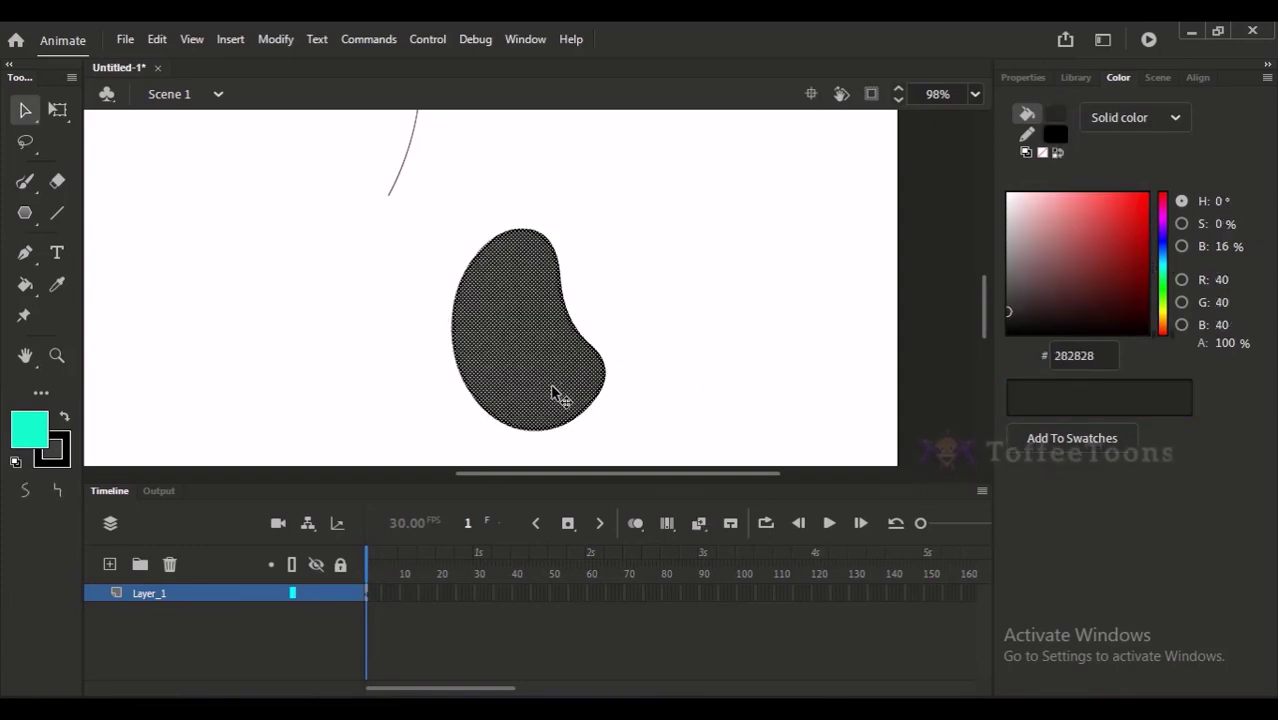
click(604, 336)
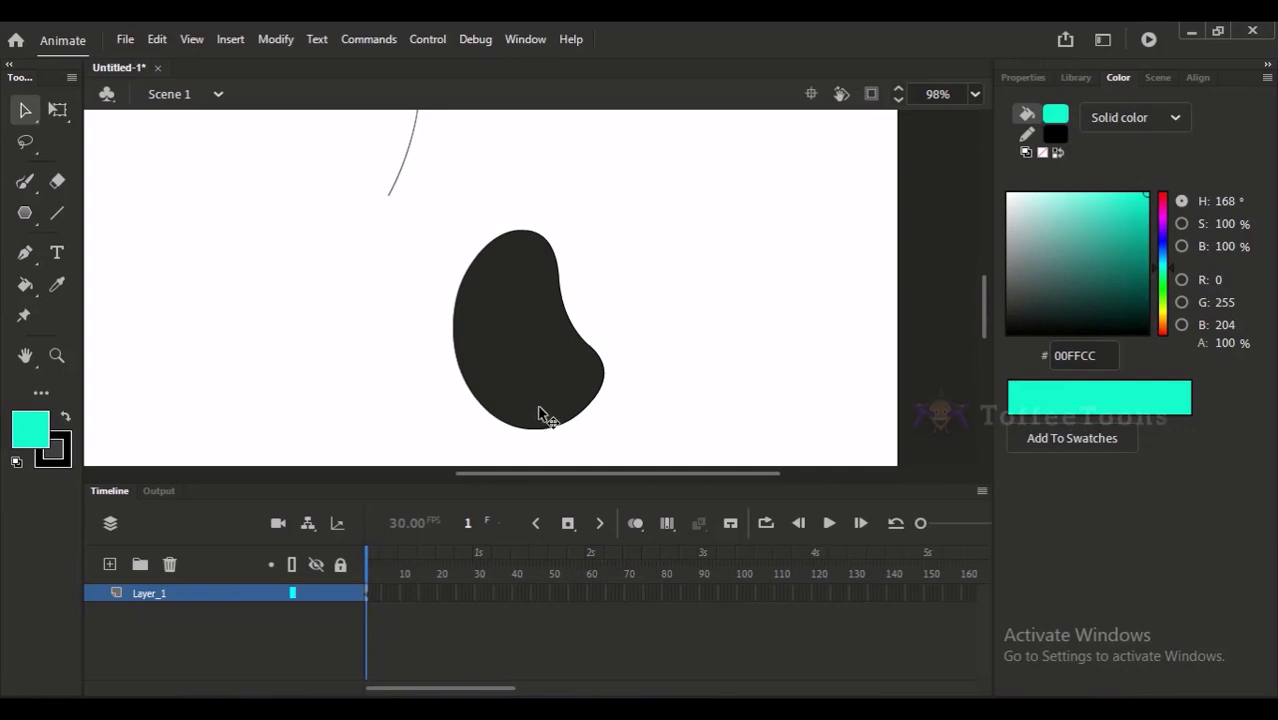
click(560, 372)
click(599, 318)
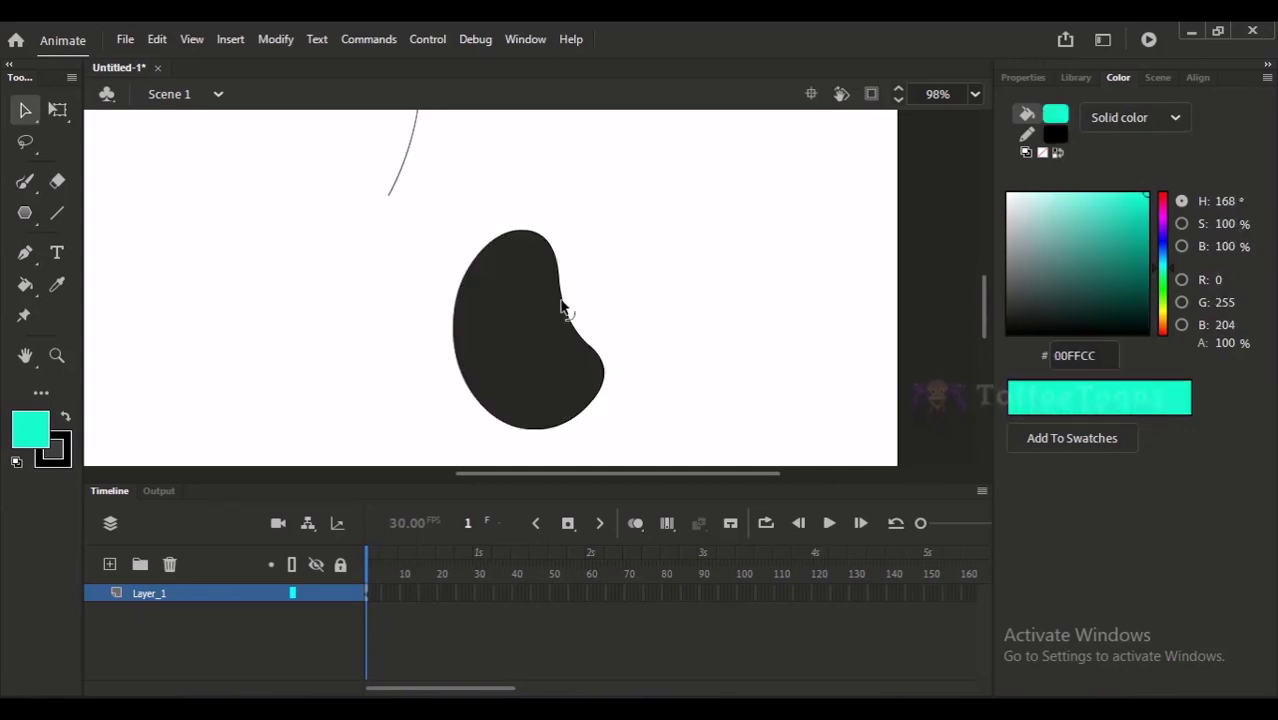
Move the bean's fill out of its outline, undo the move, and recolour the fill red B14F4F
drag(514, 368, 660, 252)
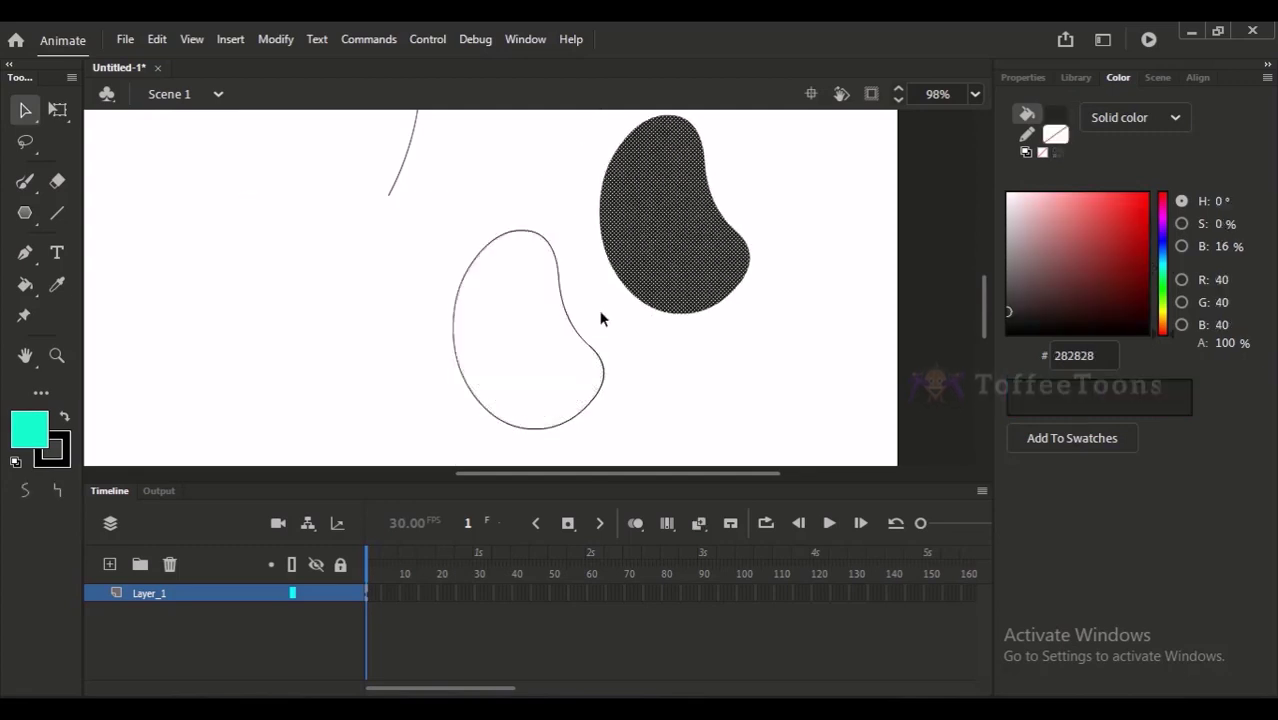
key(ctrl+z)
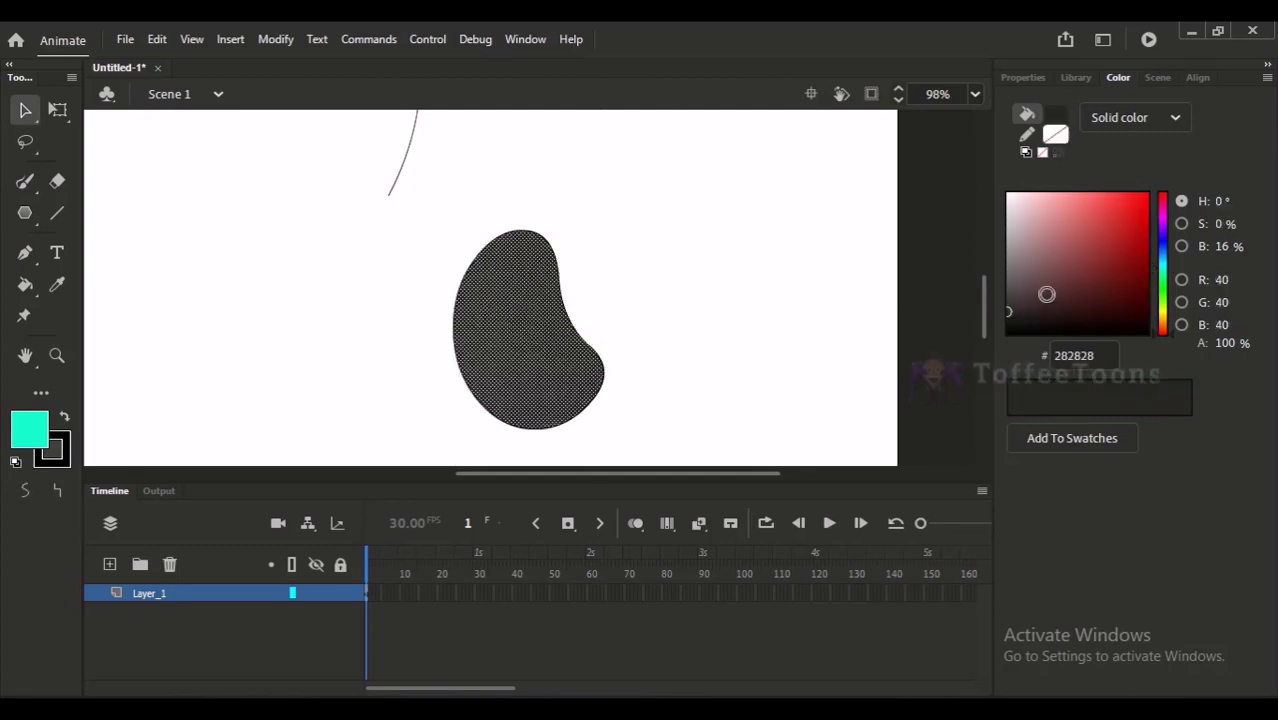
drag(1045, 293, 1084, 235)
click(806, 360)
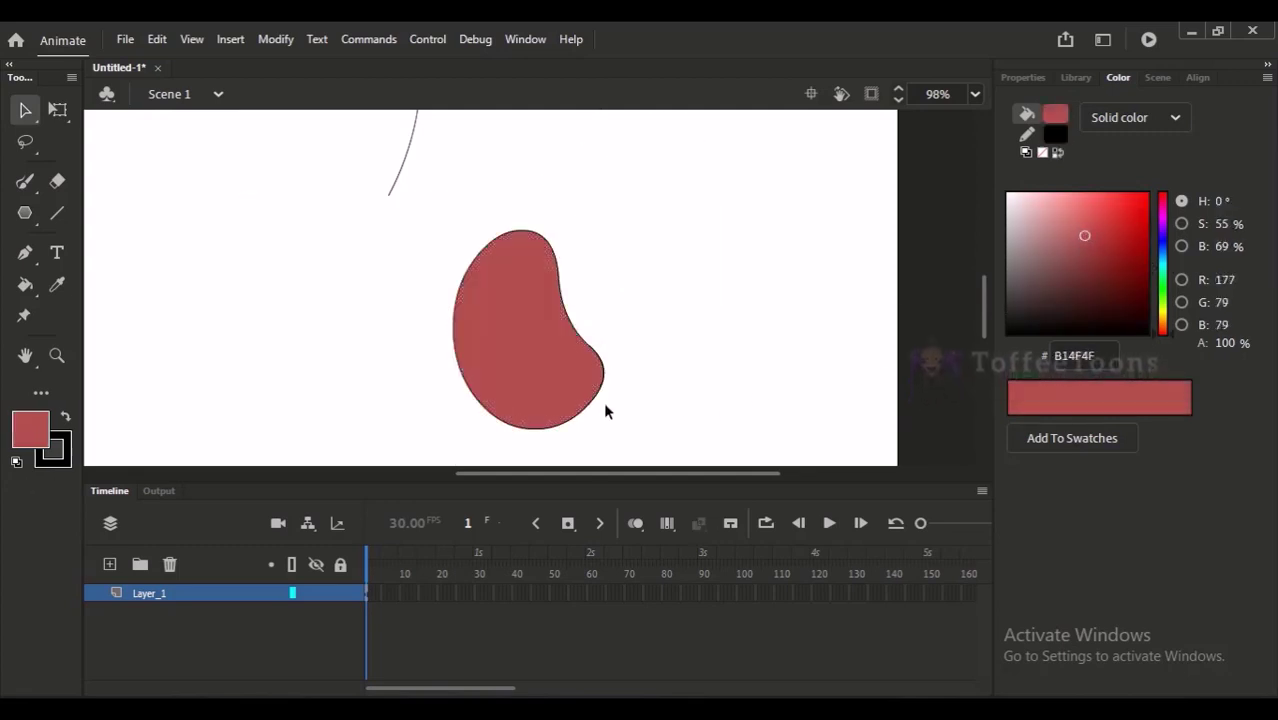
Select the bean's whole outline and set its stroke size to 24
double_click(604, 400)
click(1023, 80)
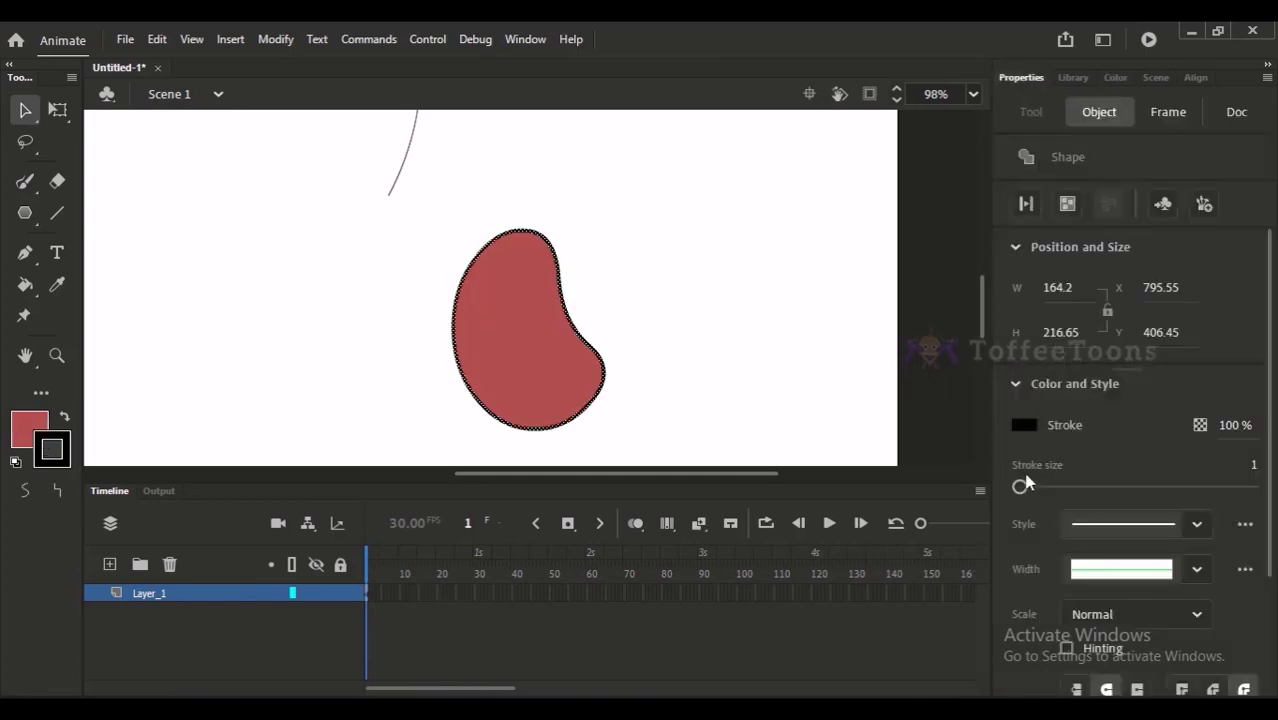
drag(1019, 486, 1047, 486)
click(714, 340)
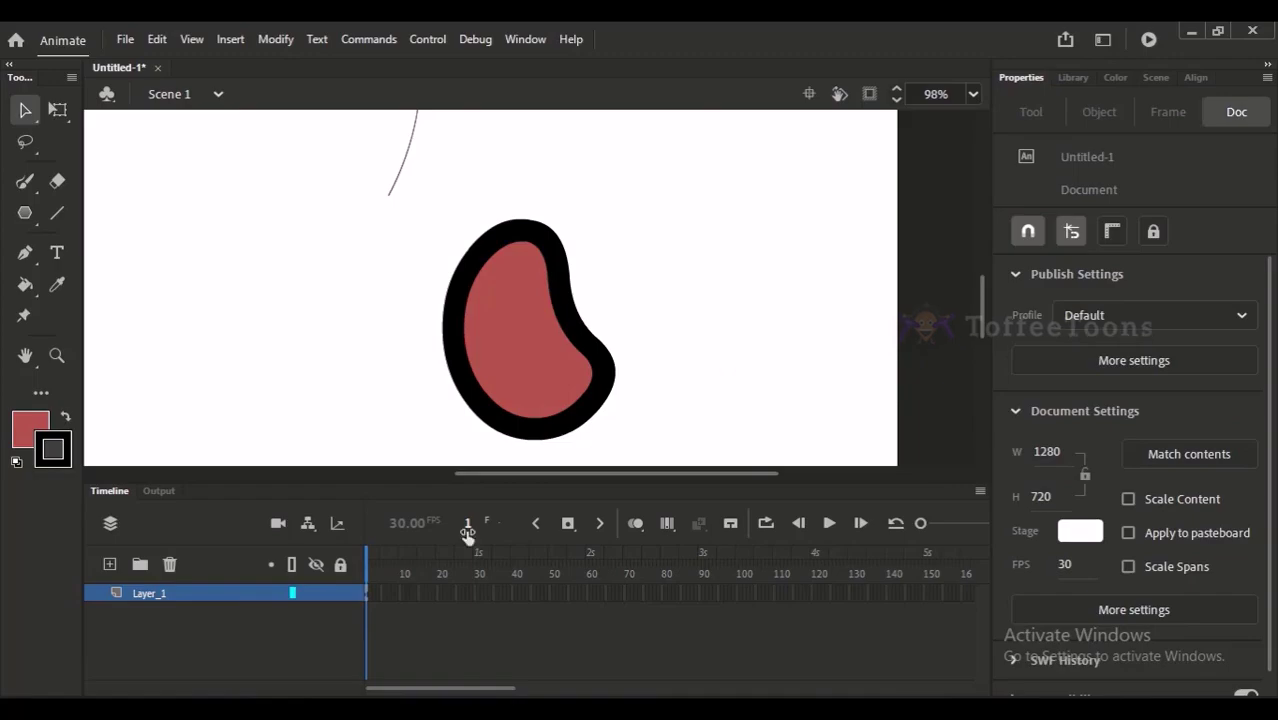
Switch to the Google Meet call, admit the waiting participant, and return to Animate
click(233, 615)
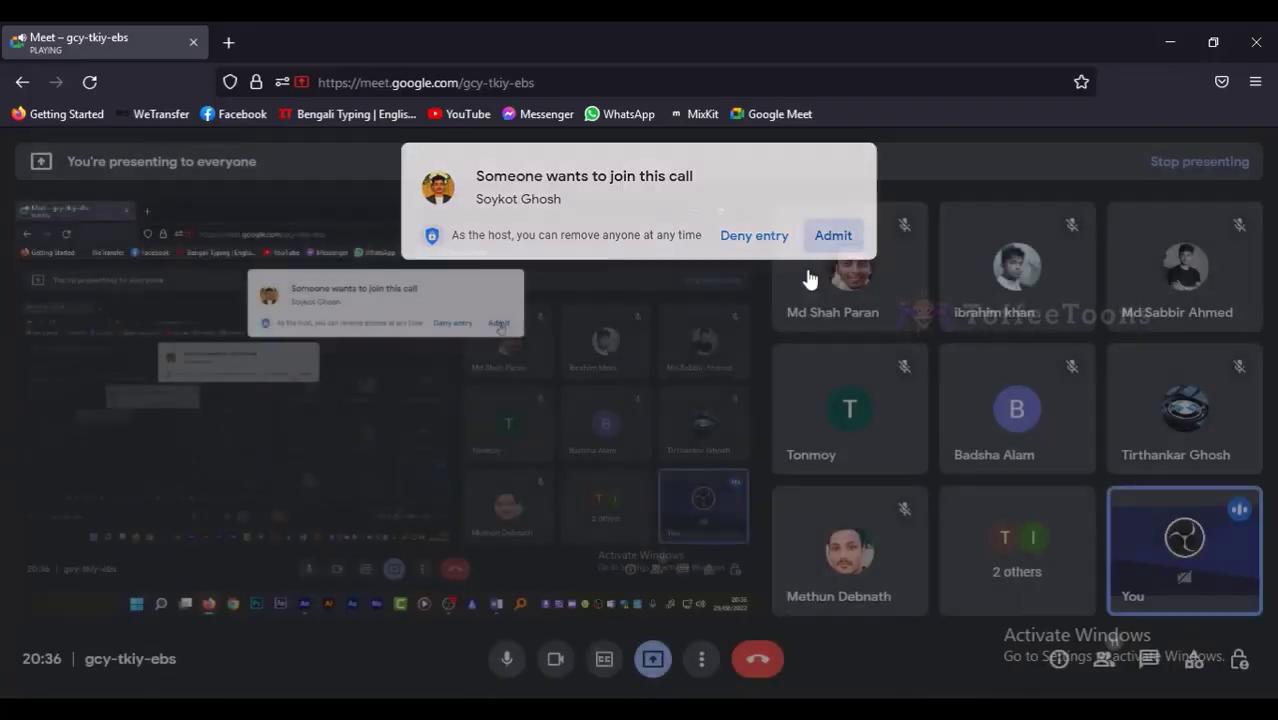
click(833, 235)
key(alt+Tab)
Move the bean's red fill away from its thick outline twice to show they are separate, undoing each move
drag(549, 333, 688, 185)
key(ctrl+z)
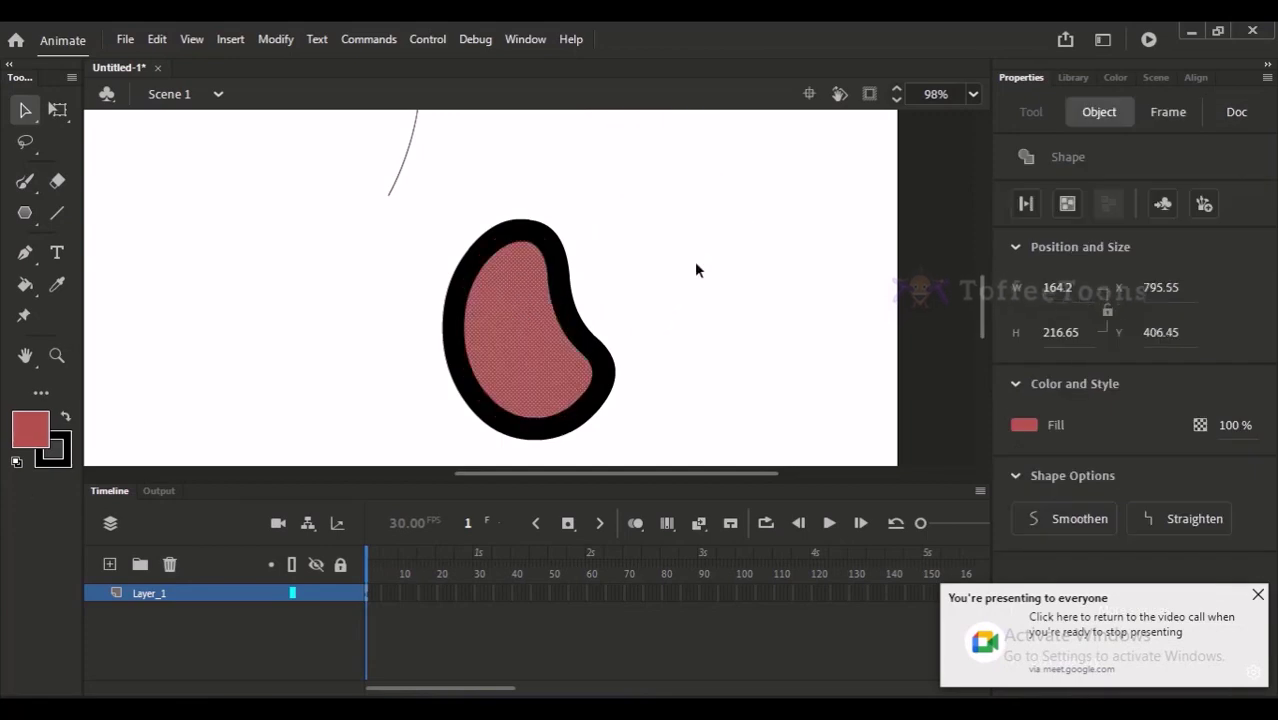
click(695, 266)
drag(519, 362, 677, 171)
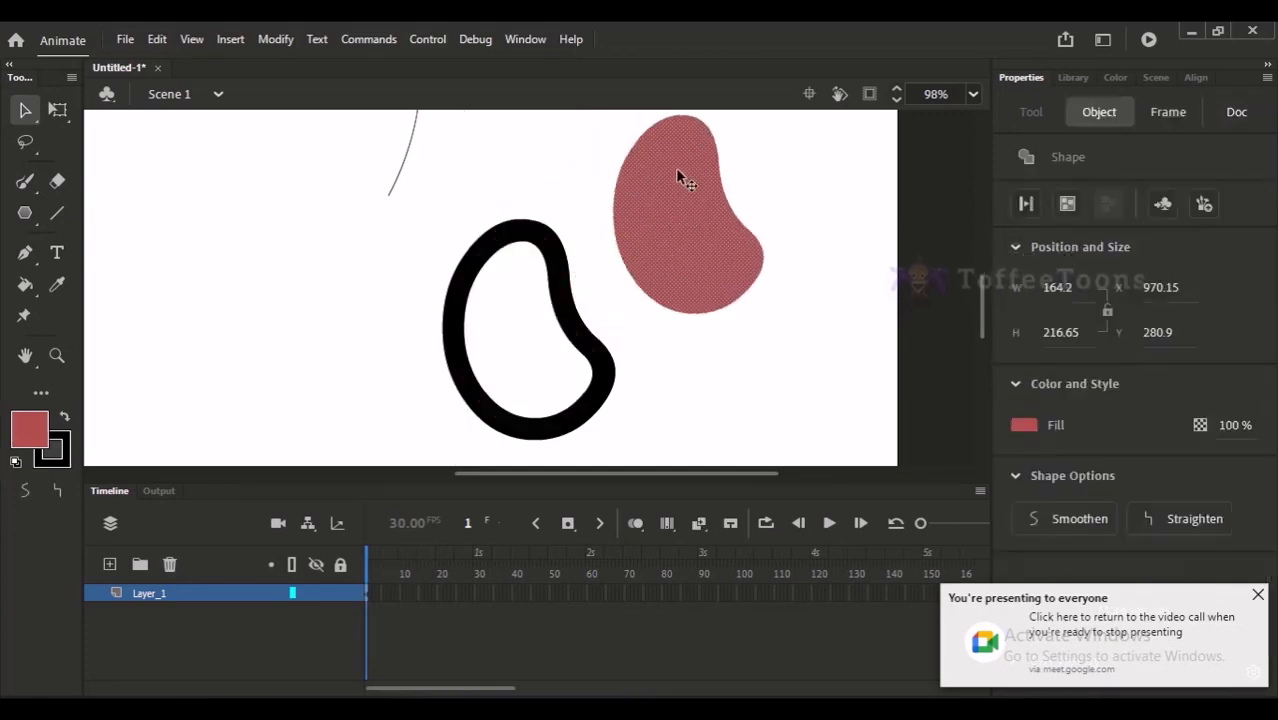
key(ctrl+z)
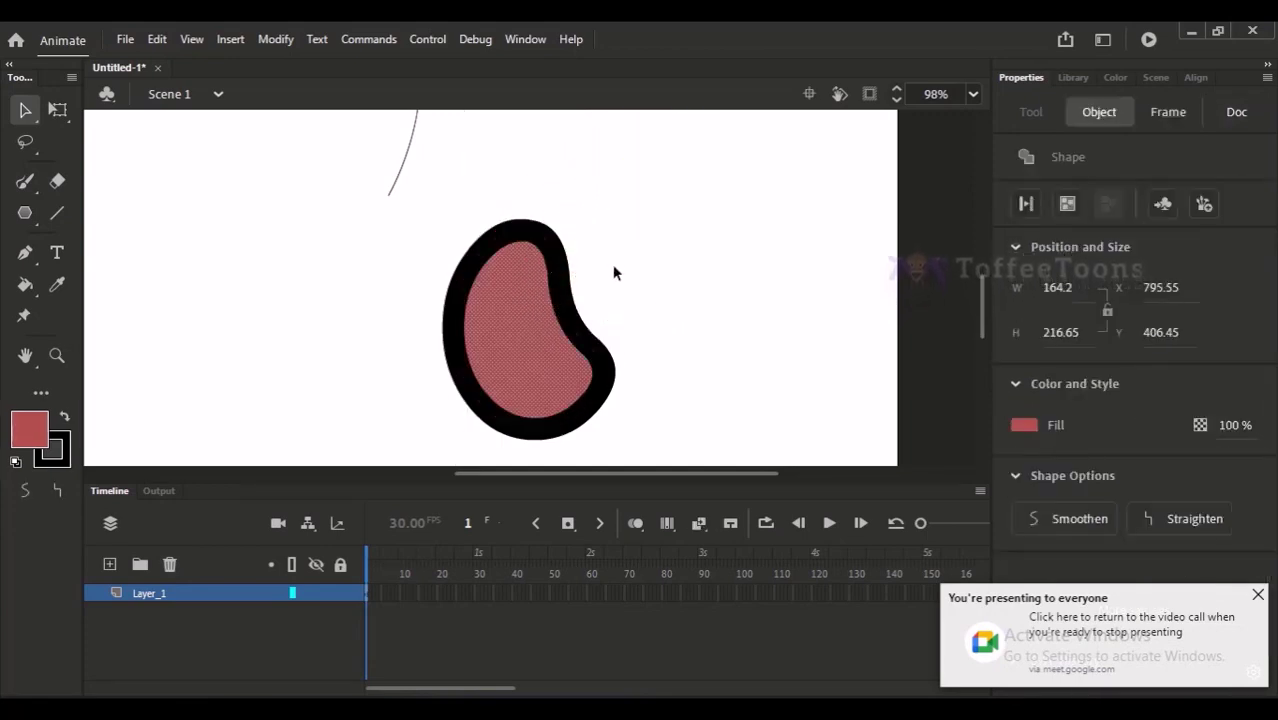
click(614, 268)
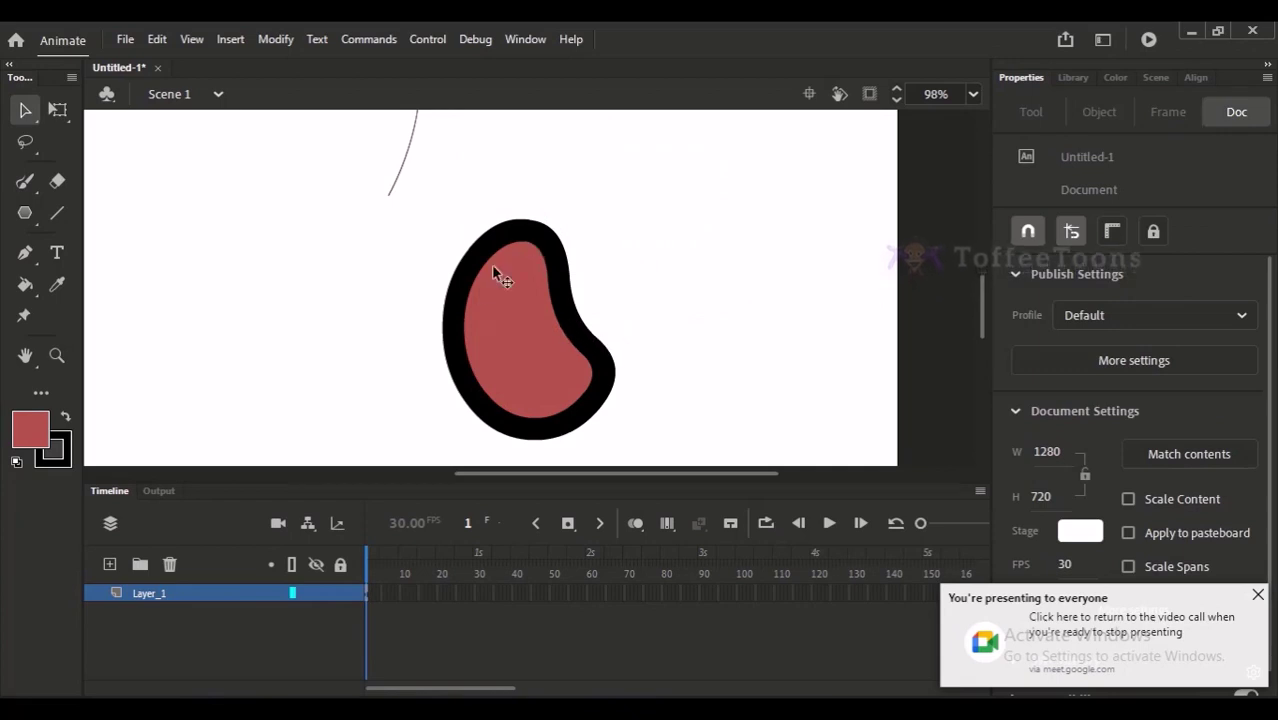
Select the bean's fill and outline together, move the whole shape up and to the right, and undo the move
double_click(522, 336)
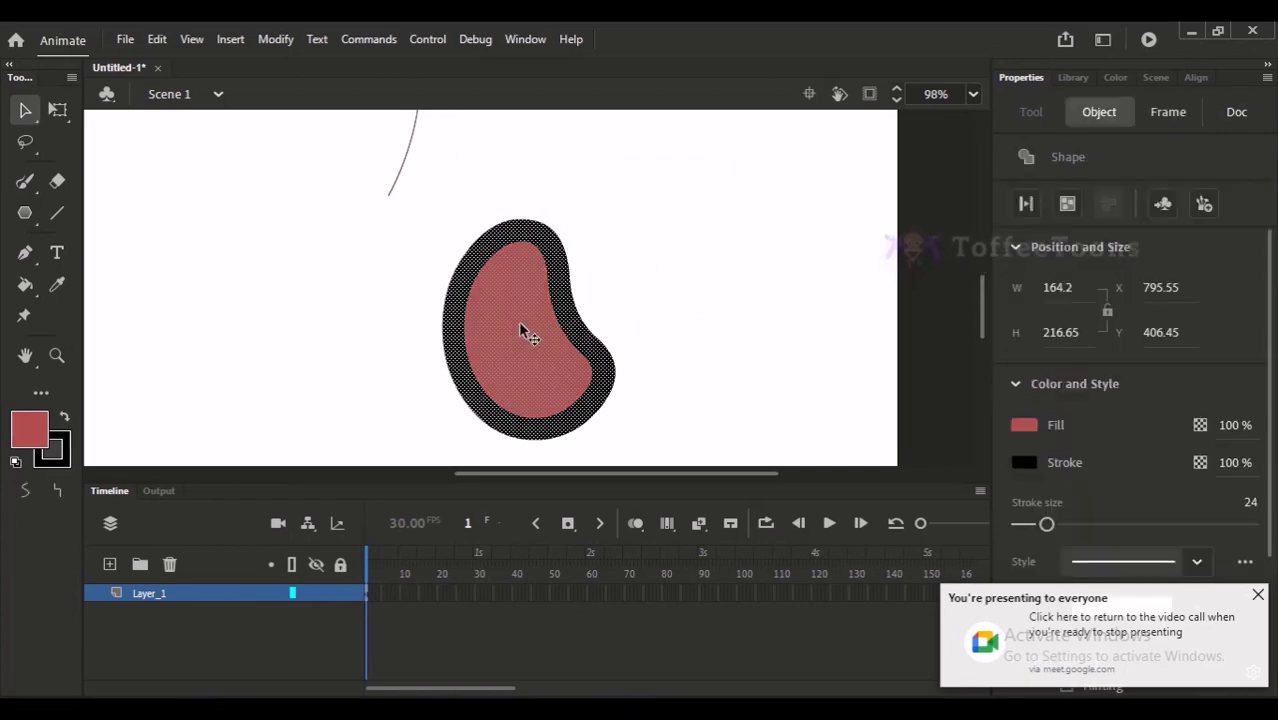
drag(519, 340, 622, 243)
key(ctrl+z)
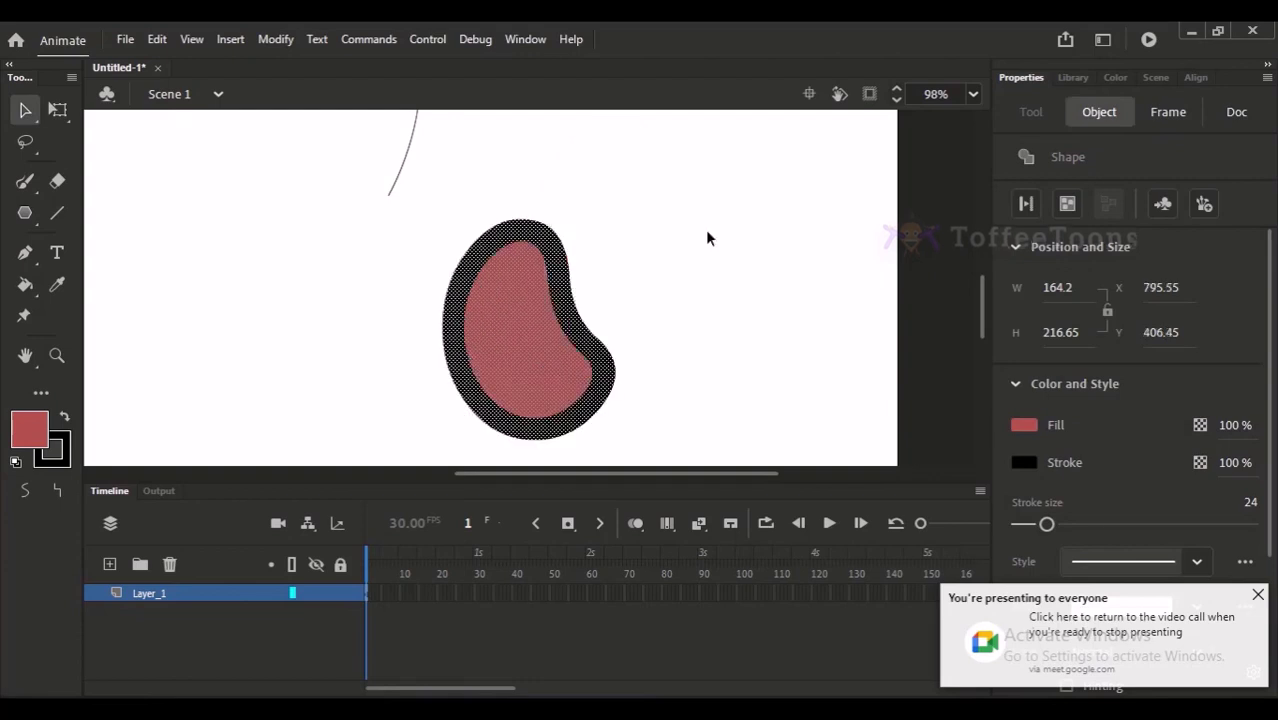
Move the whole bean, outline and fill together, up and to the right once more, undo the move and deselect it
click(707, 234)
drag(414, 200, 630, 437)
drag(580, 350, 598, 352)
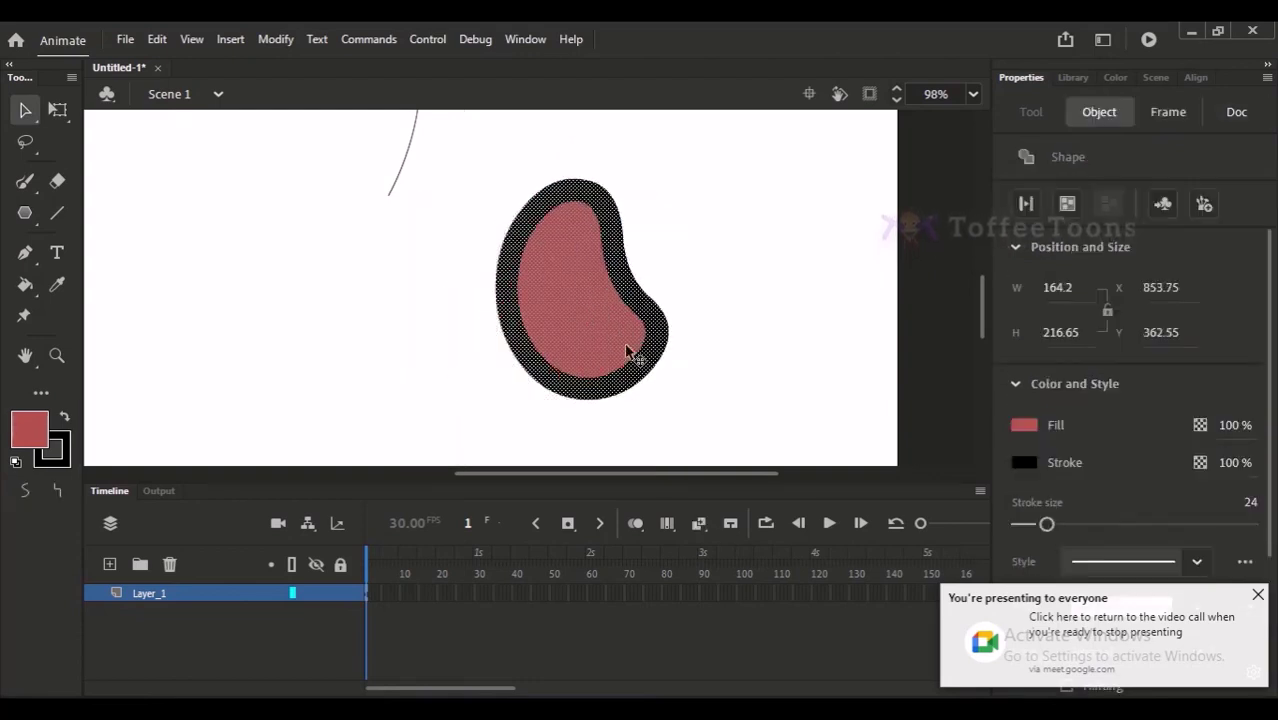
key(ctrl+z)
click(645, 340)
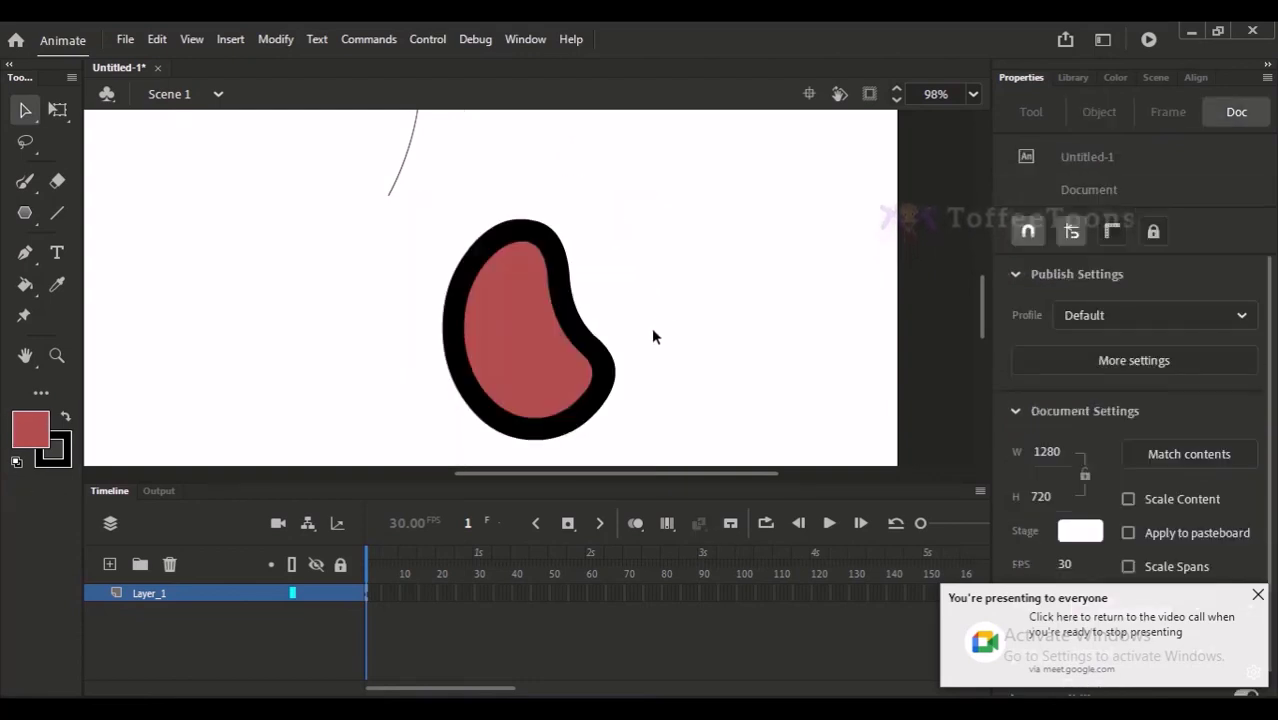
Move only the bean's red fill up and to the right out of its outline twice, undoing each move
drag(518, 350, 715, 225)
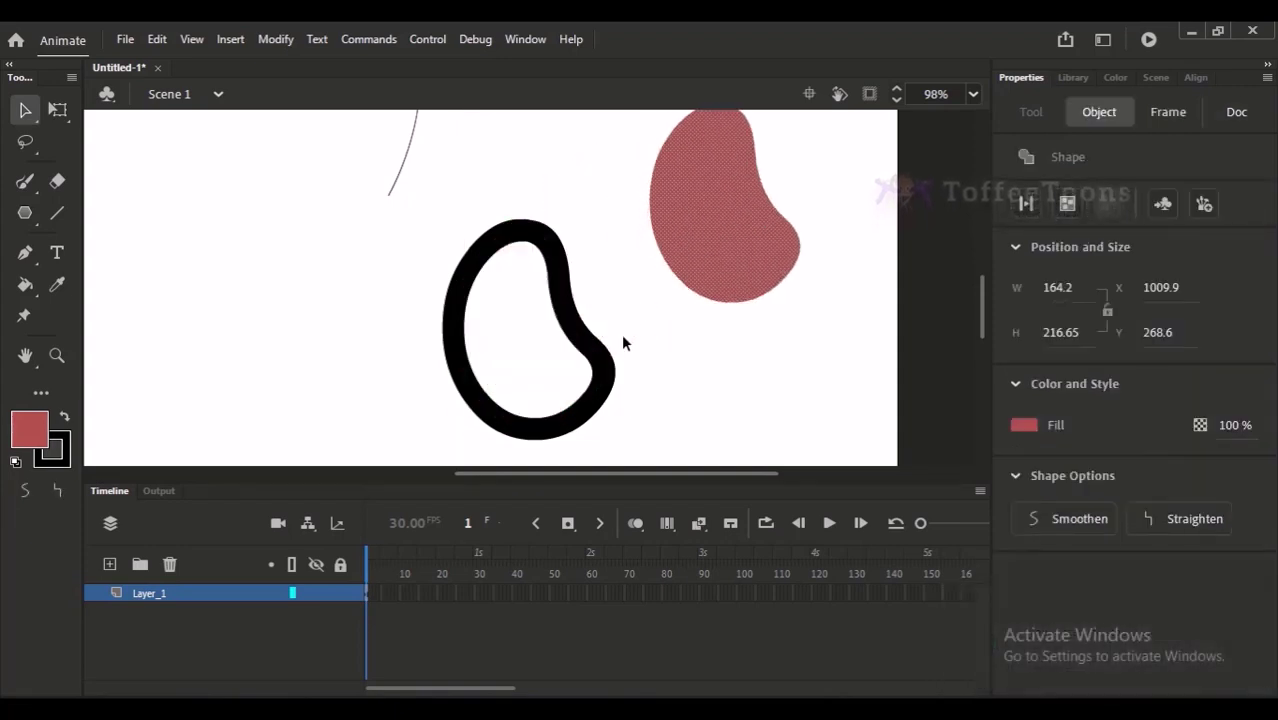
key(ctrl+z)
click(630, 271)
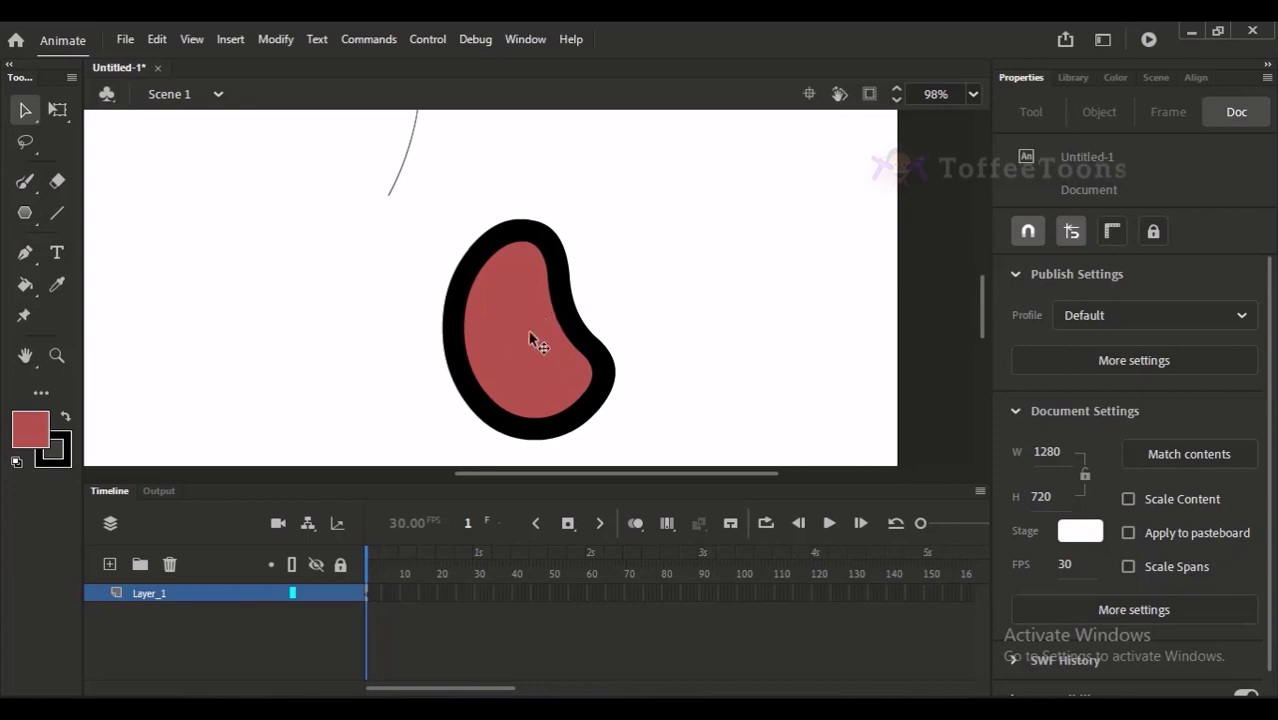
drag(519, 371, 655, 228)
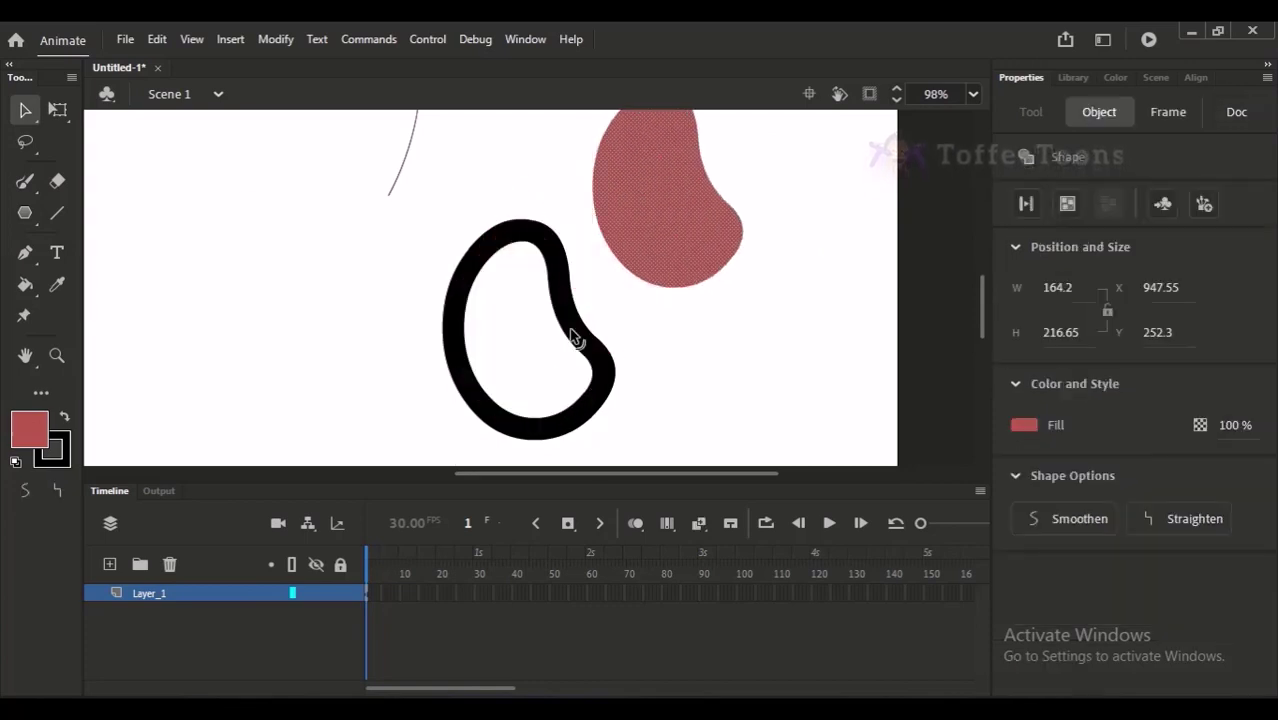
key(ctrl+z)
Select the bean's fill and outline together, move them up and to the right, undo the move and deselect
mouse_move(418, 190)
mouse_down()
mouse_move(585, 371)
mouse_move(652, 490)
mouse_up()
drag(566, 403, 656, 298)
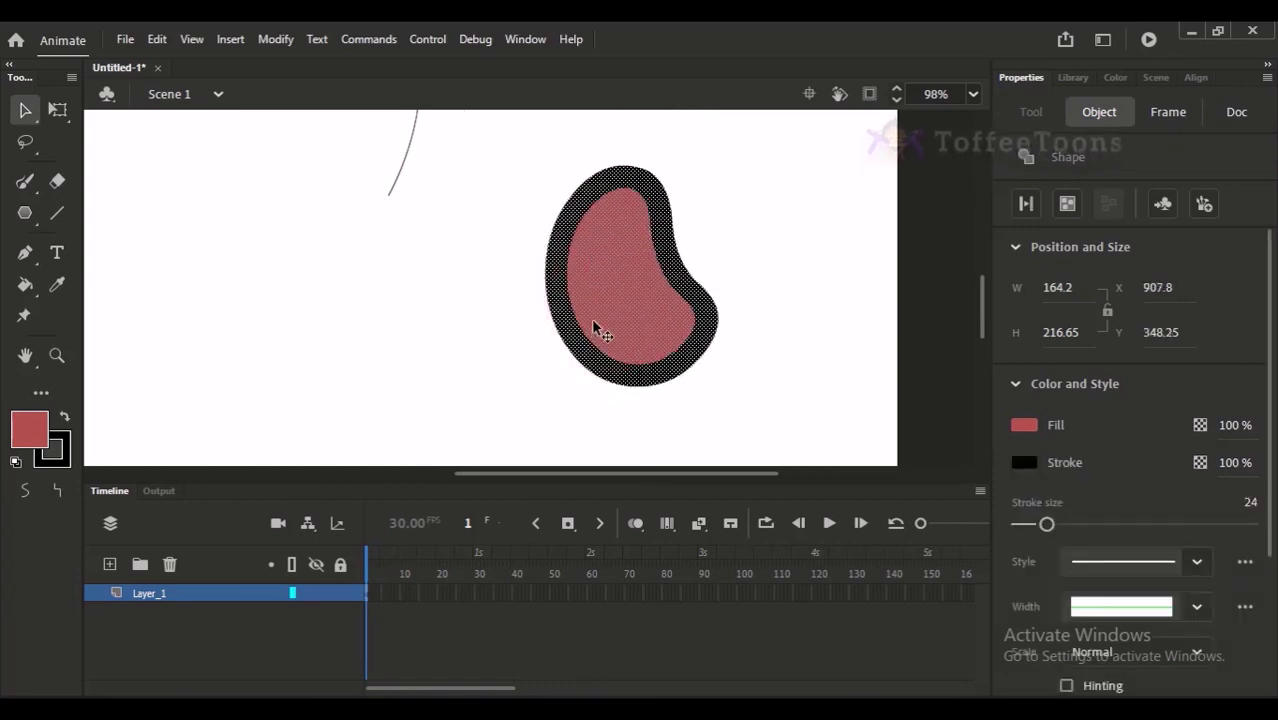
key(ctrl+z)
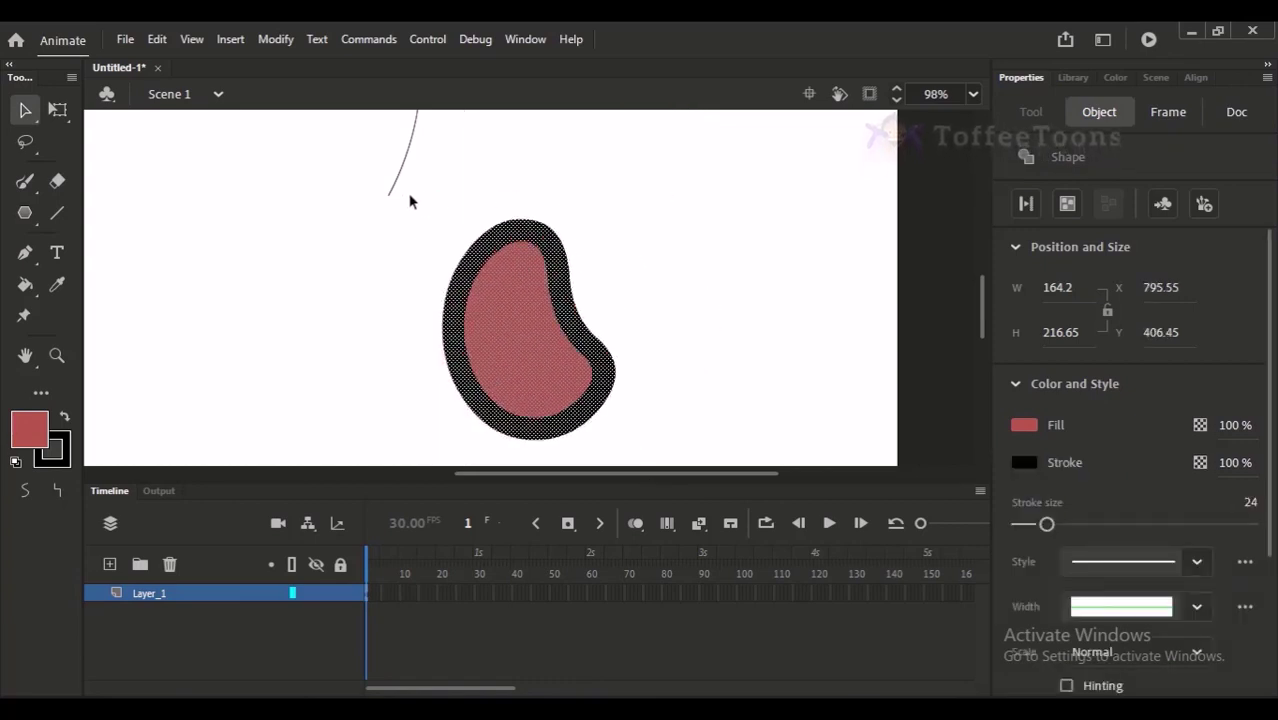
click(600, 250)
Separate the red fill from the bean's outline by moving it up and to the right, and undo the move
drag(518, 336, 625, 260)
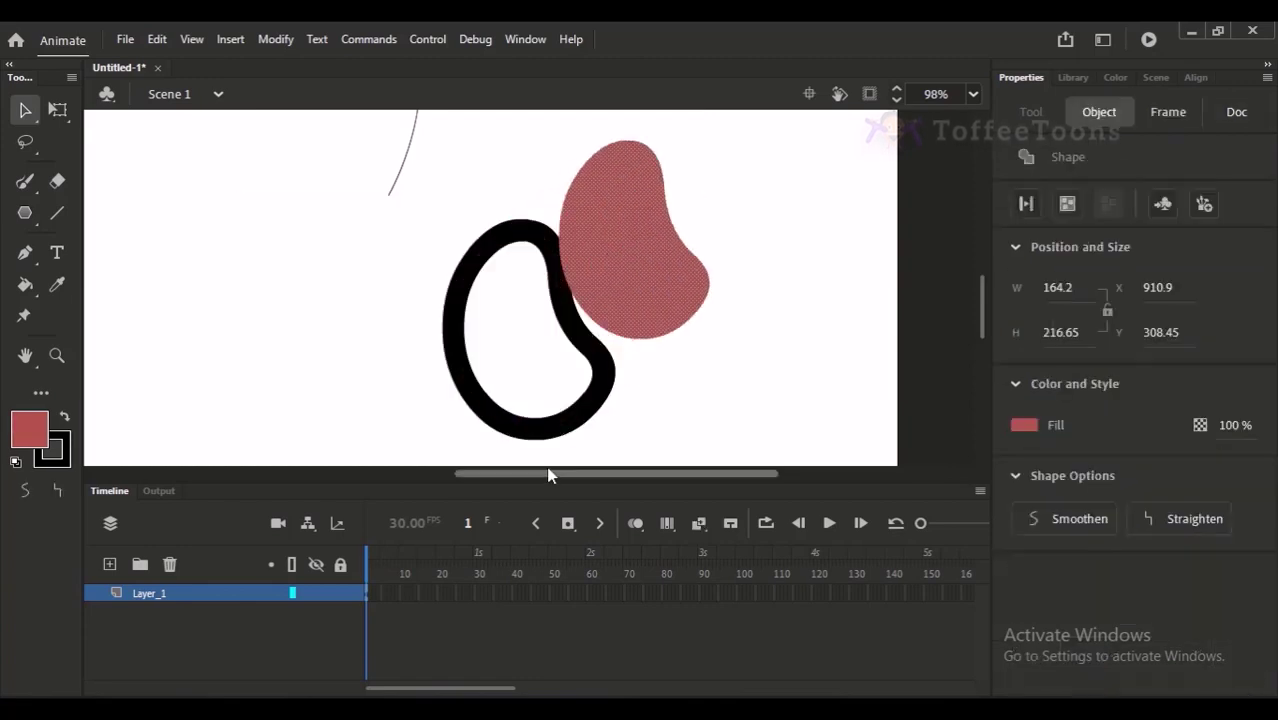
key(ctrl+z)
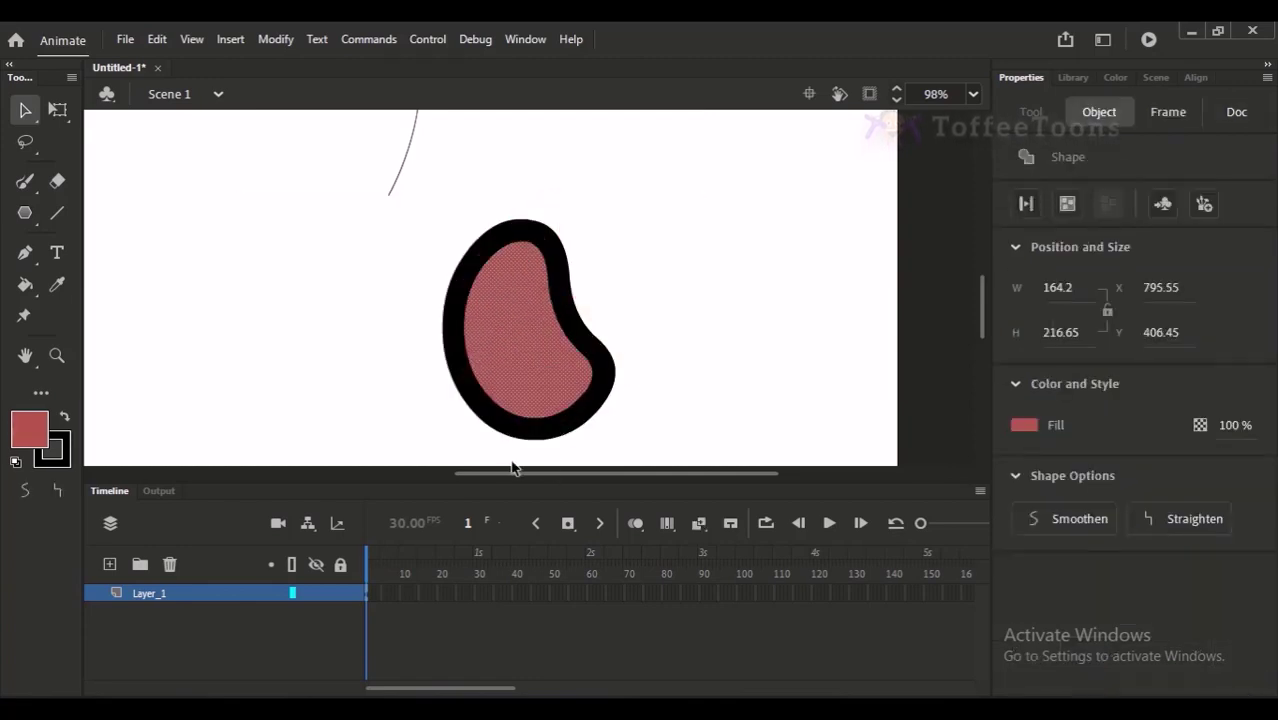
click(576, 275)
Drop the moved fill across the bean's outline, select the cut outline to show the overlap, and undo the changes
drag(418, 195, 660, 471)
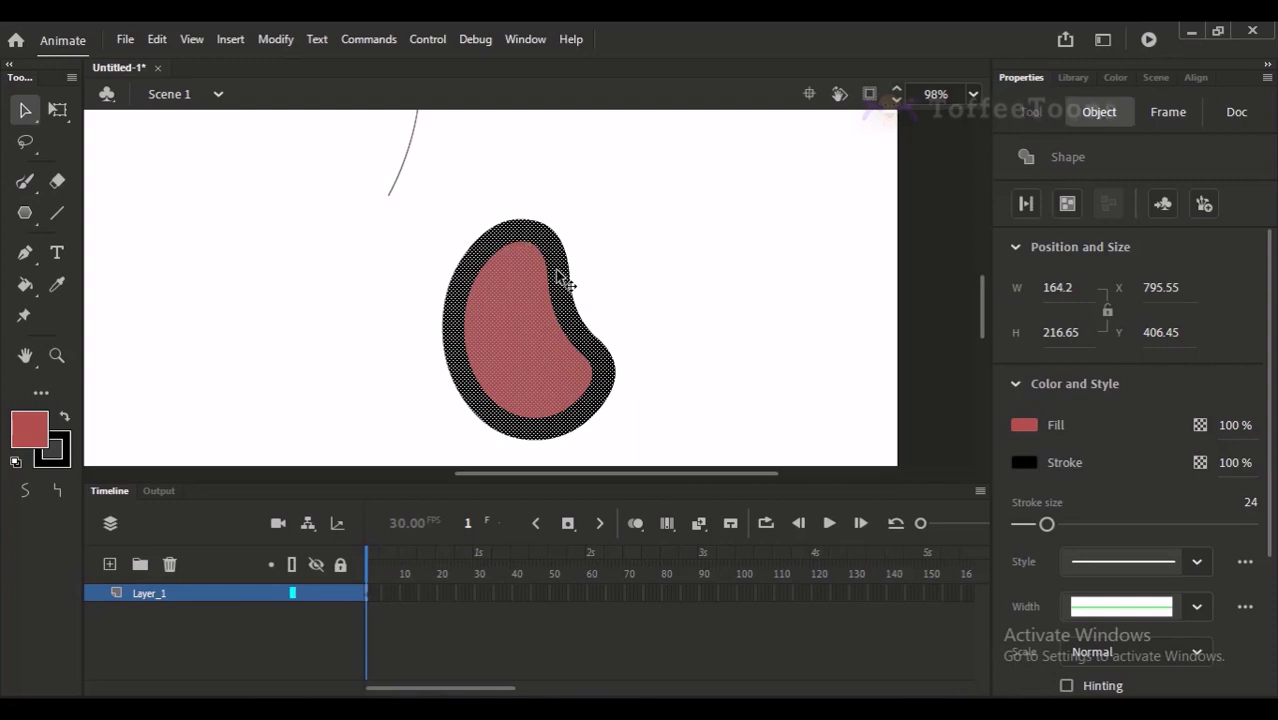
key(Escape)
drag(522, 340, 610, 278)
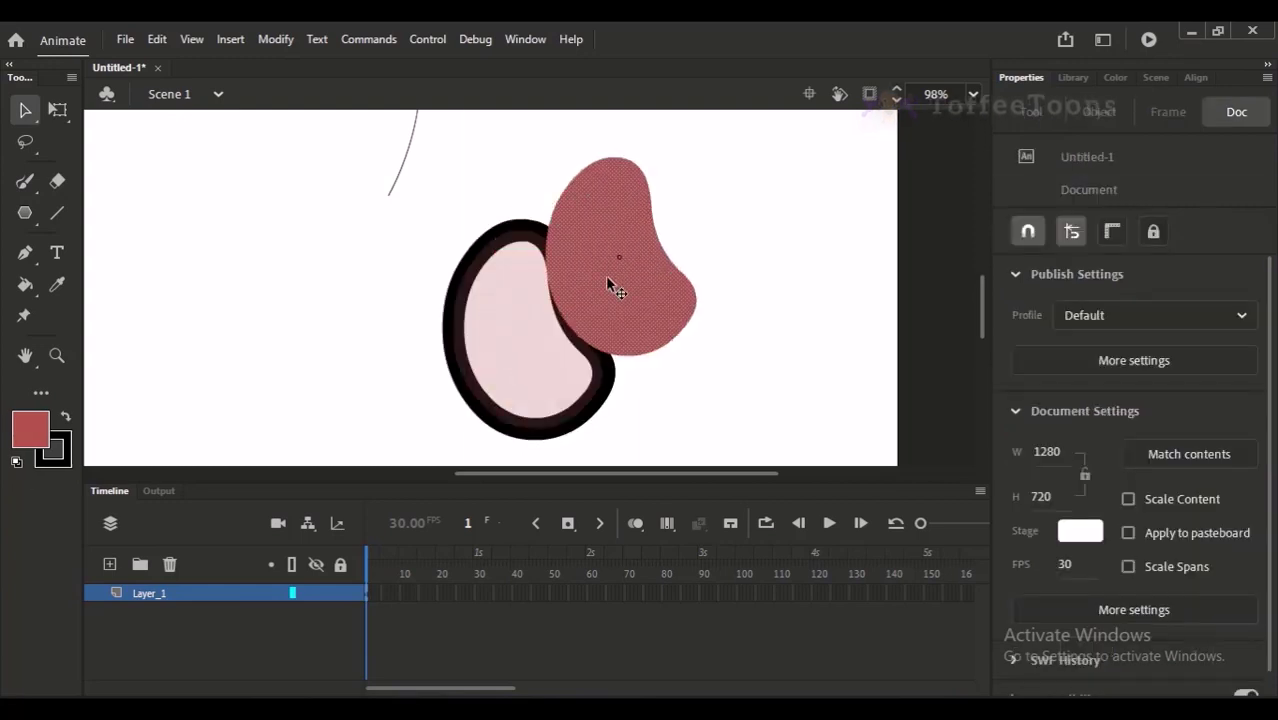
drag(455, 268, 447, 314)
key(ctrl+z)
click(465, 271)
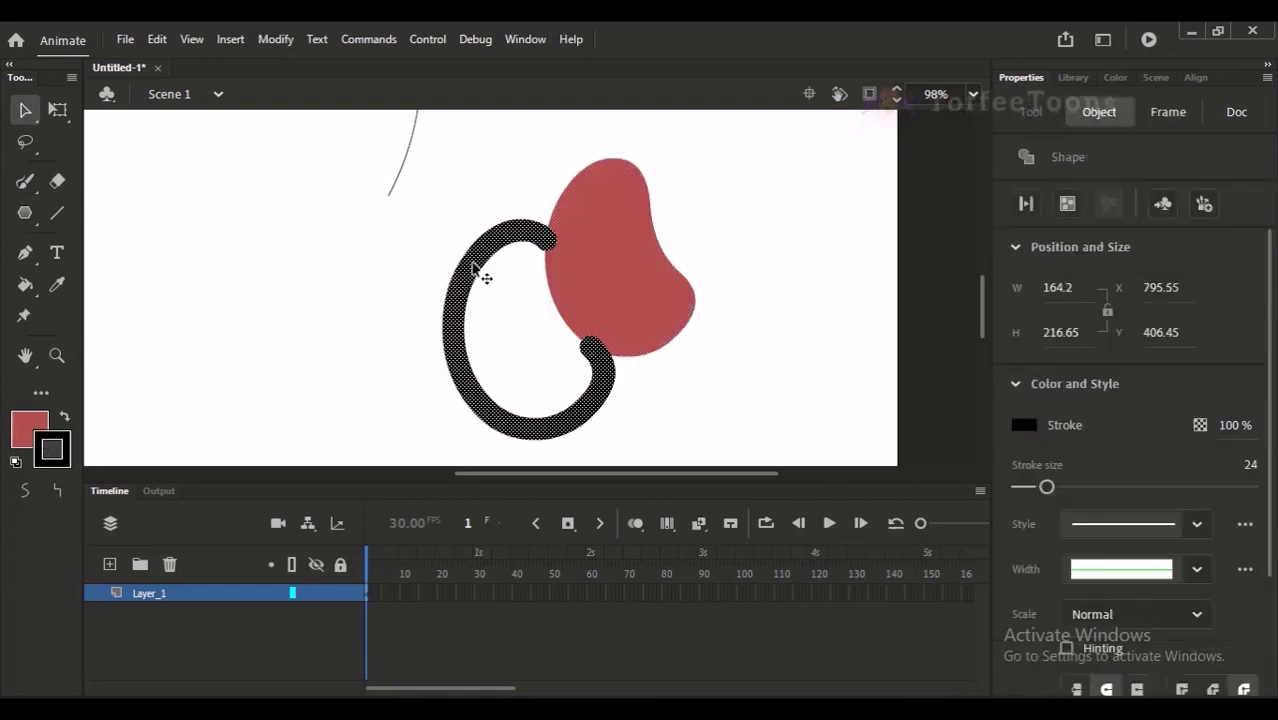
drag(495, 273, 441, 270)
key(ctrl+z)
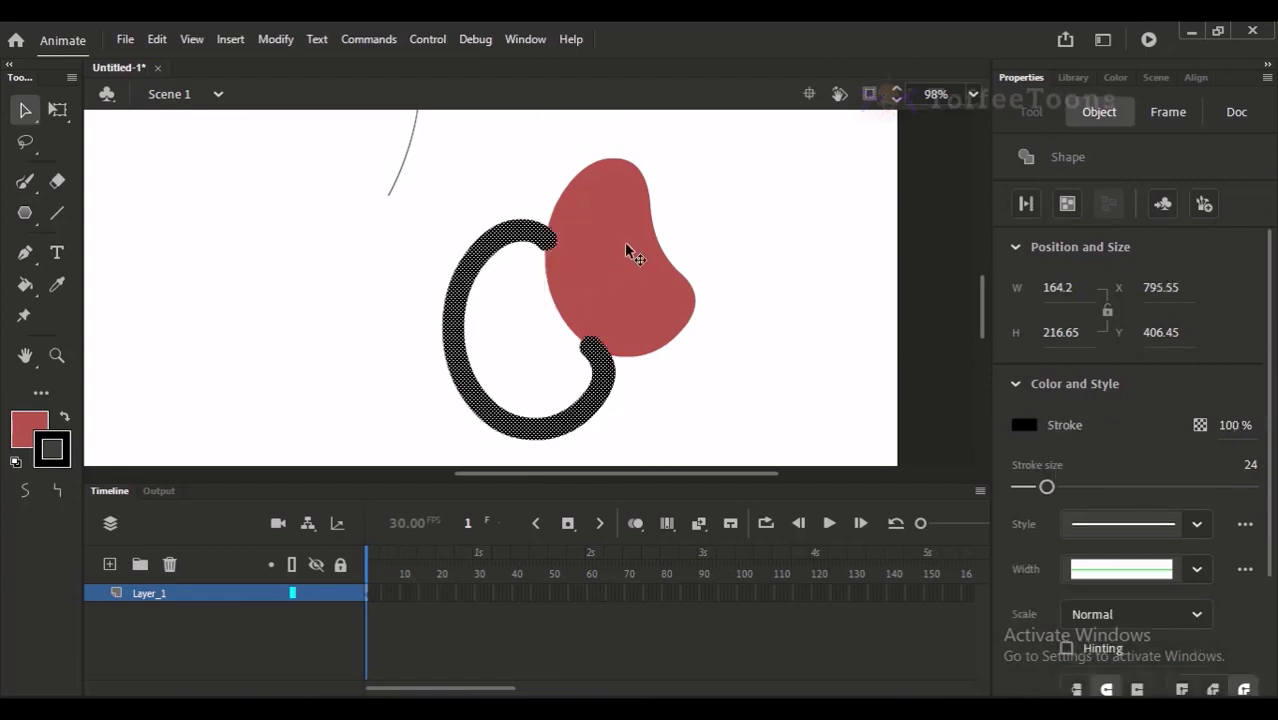
key(ctrl+z)
click(632, 248)
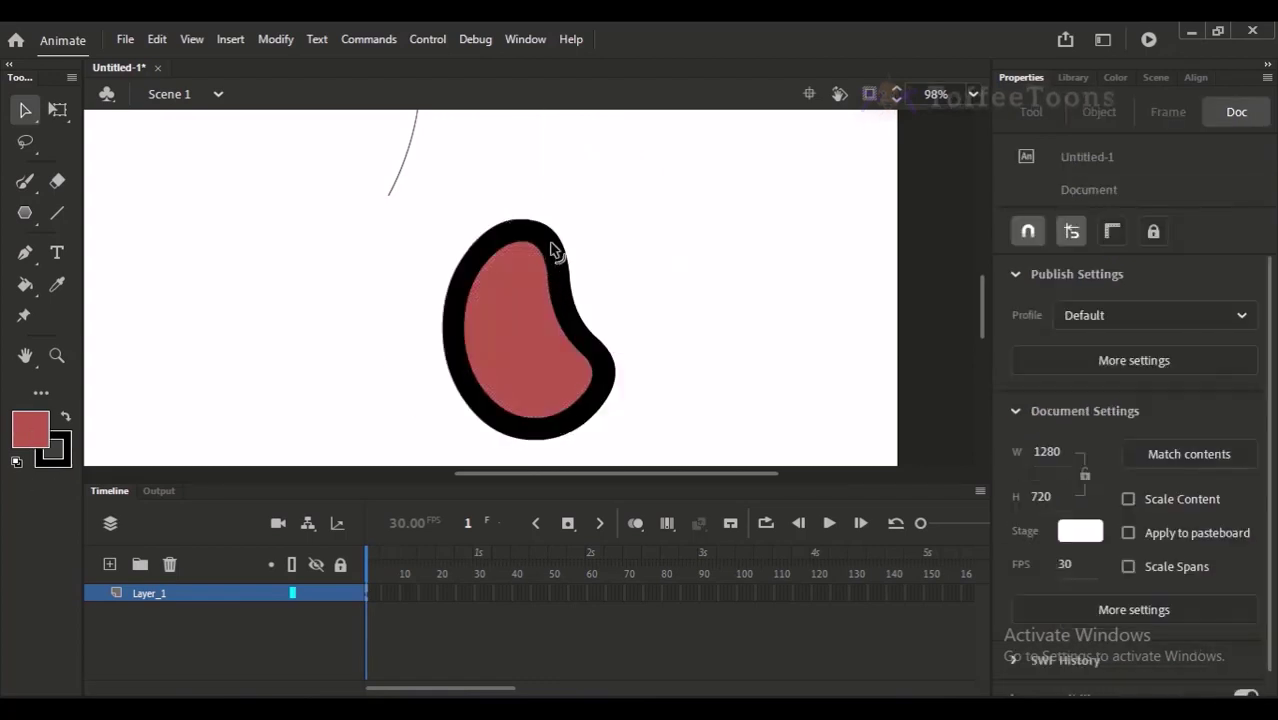
Select the bean's fill and outline individually to show they are separate parts, and deselect them
click(471, 304)
click(490, 330)
click(468, 302)
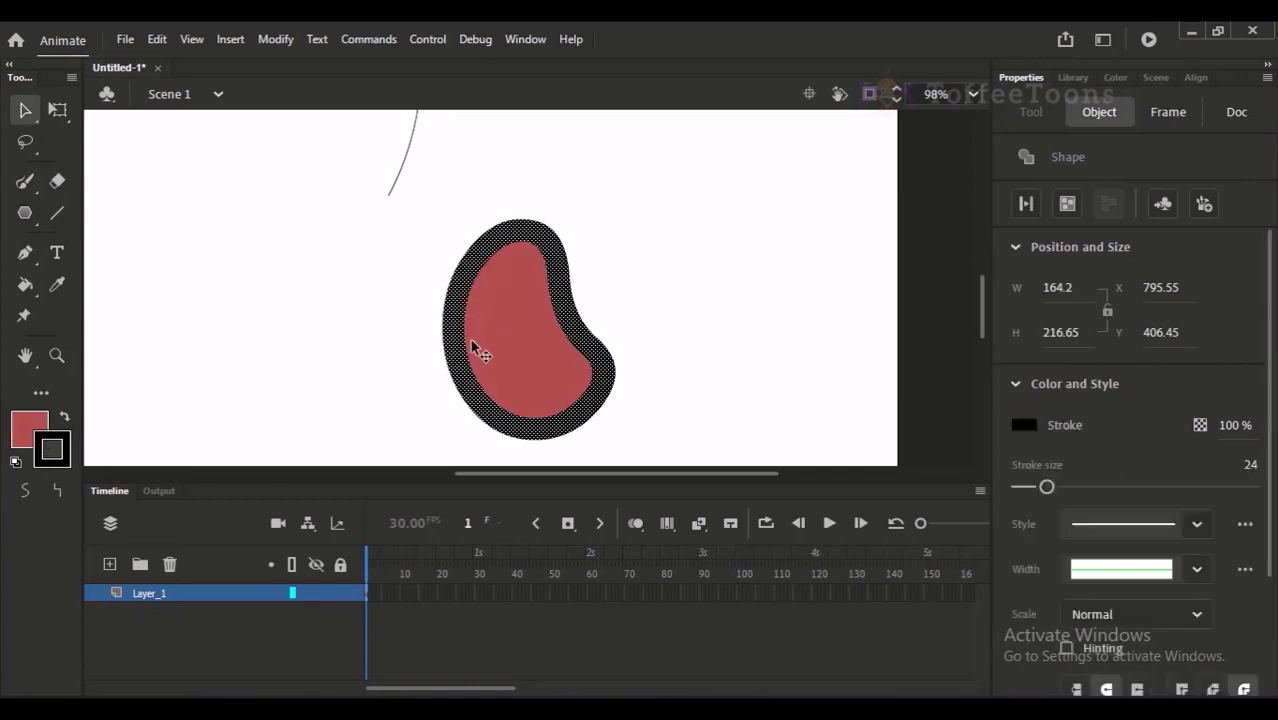
click(577, 236)
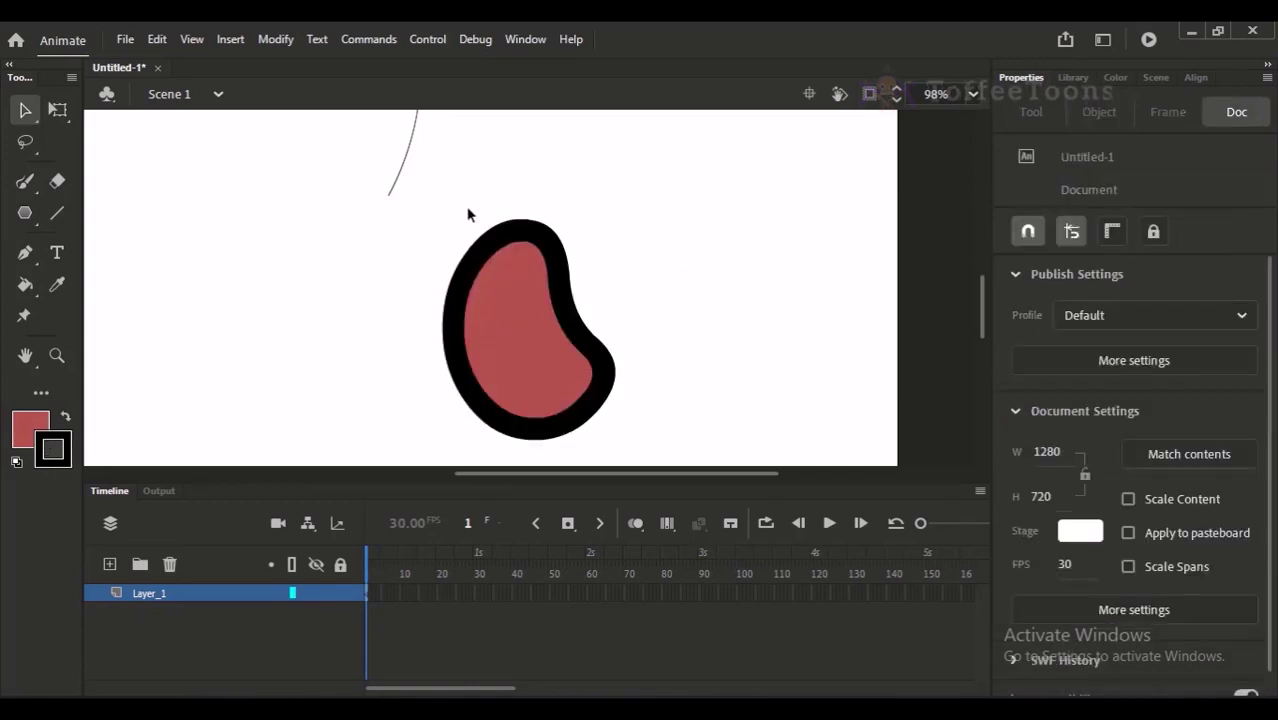
Select the bean's fill and outline together and group them, ungrouping and regrouping once to demonstrate
drag(445, 248, 685, 500)
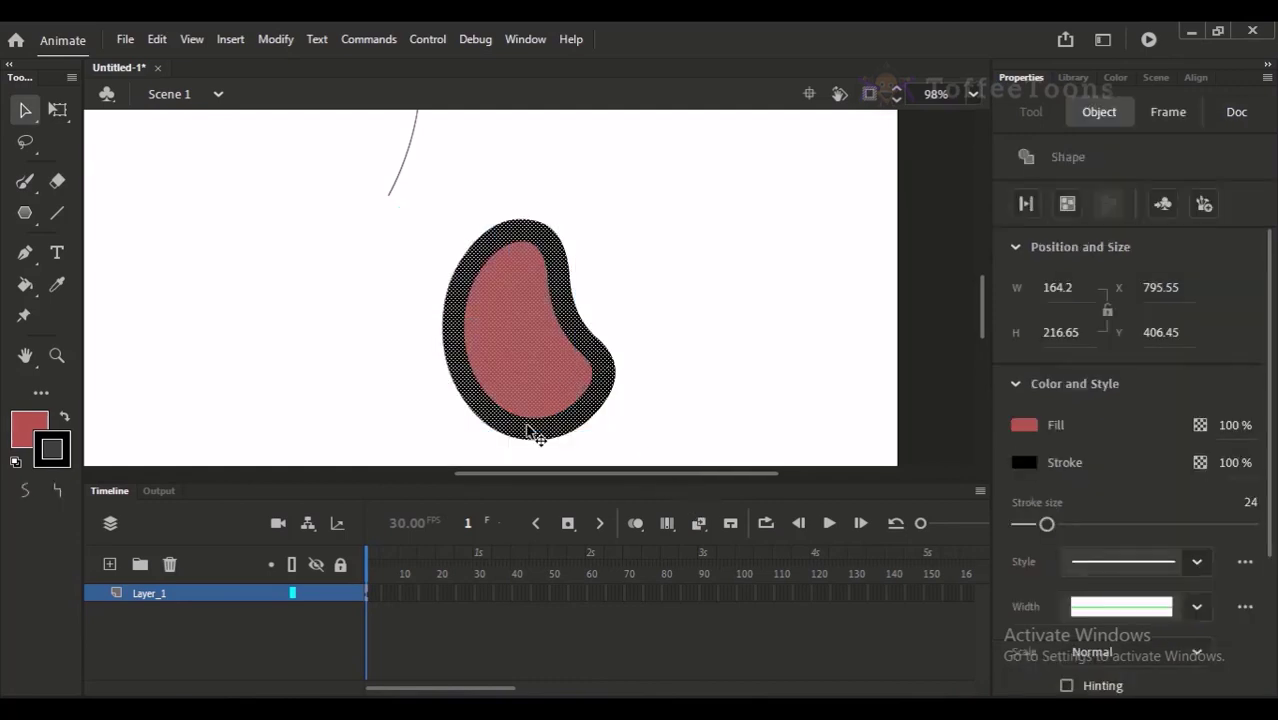
key(ctrl+g)
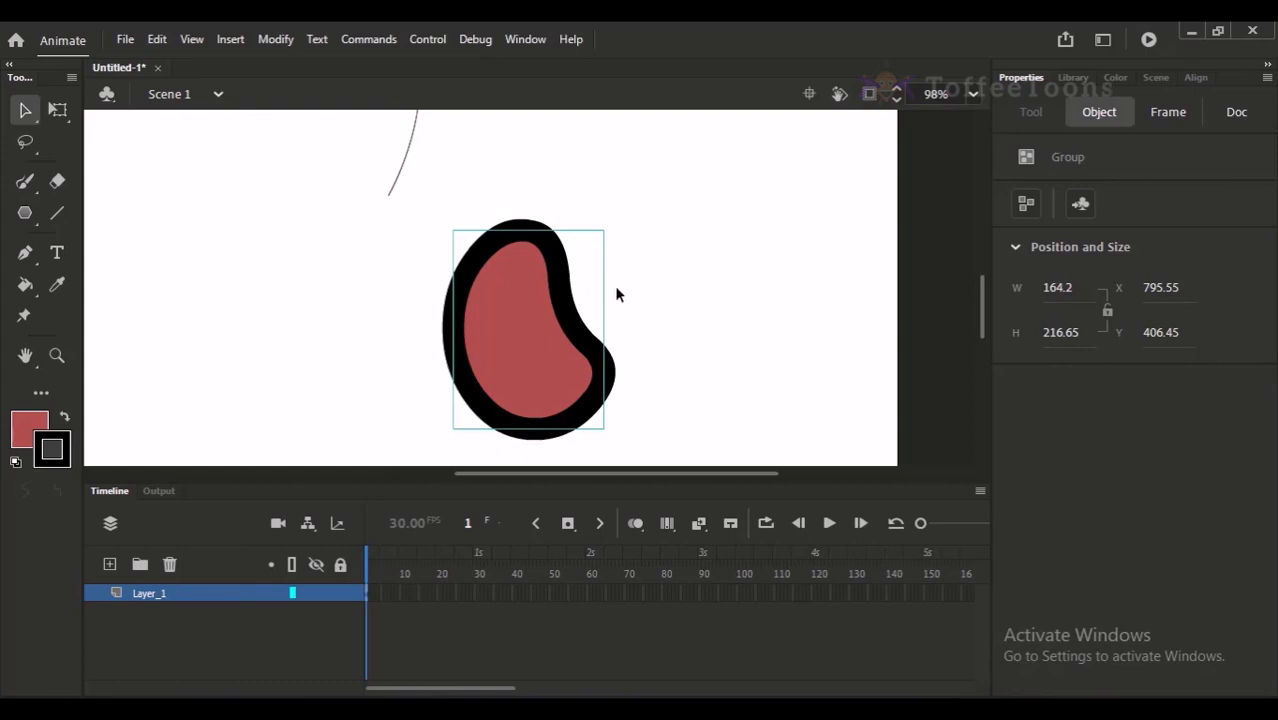
key(ctrl+shift+g)
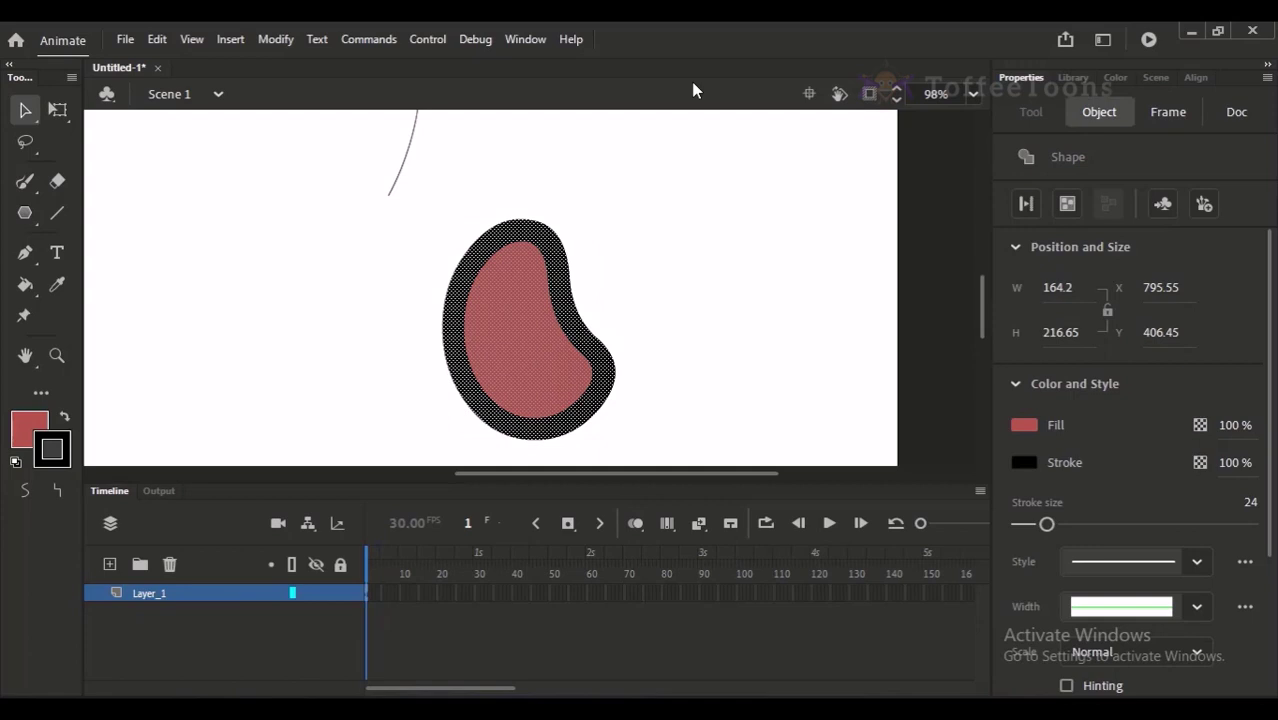
key(ctrl+g)
click(713, 268)
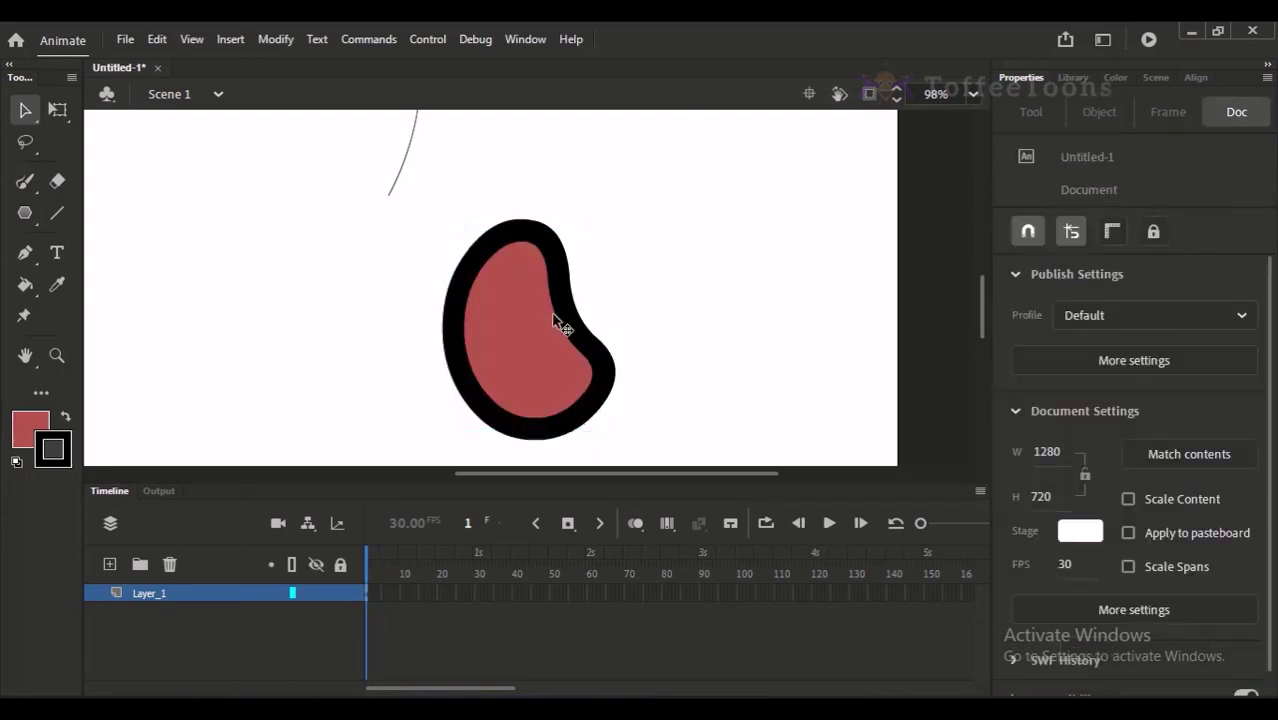
Select the grouped bean and move it slightly up and to the right to X 815.5, Y 380.95
click(531, 287)
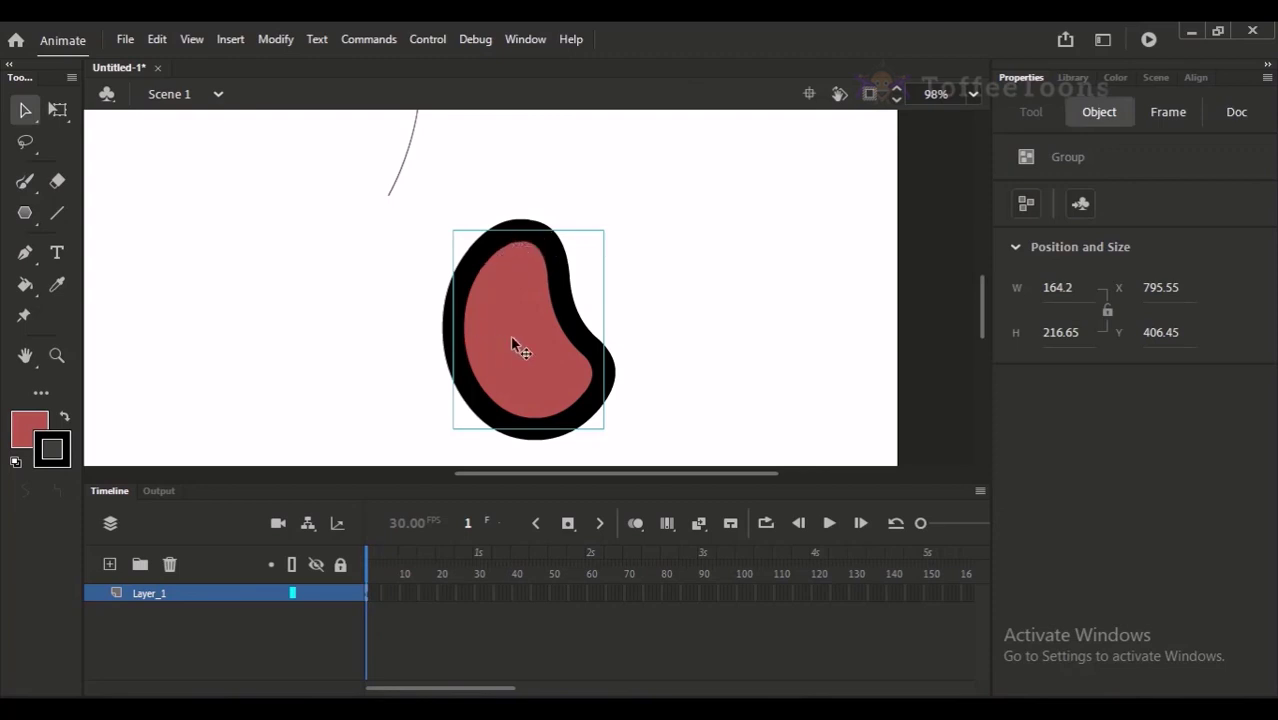
click(628, 240)
click(518, 272)
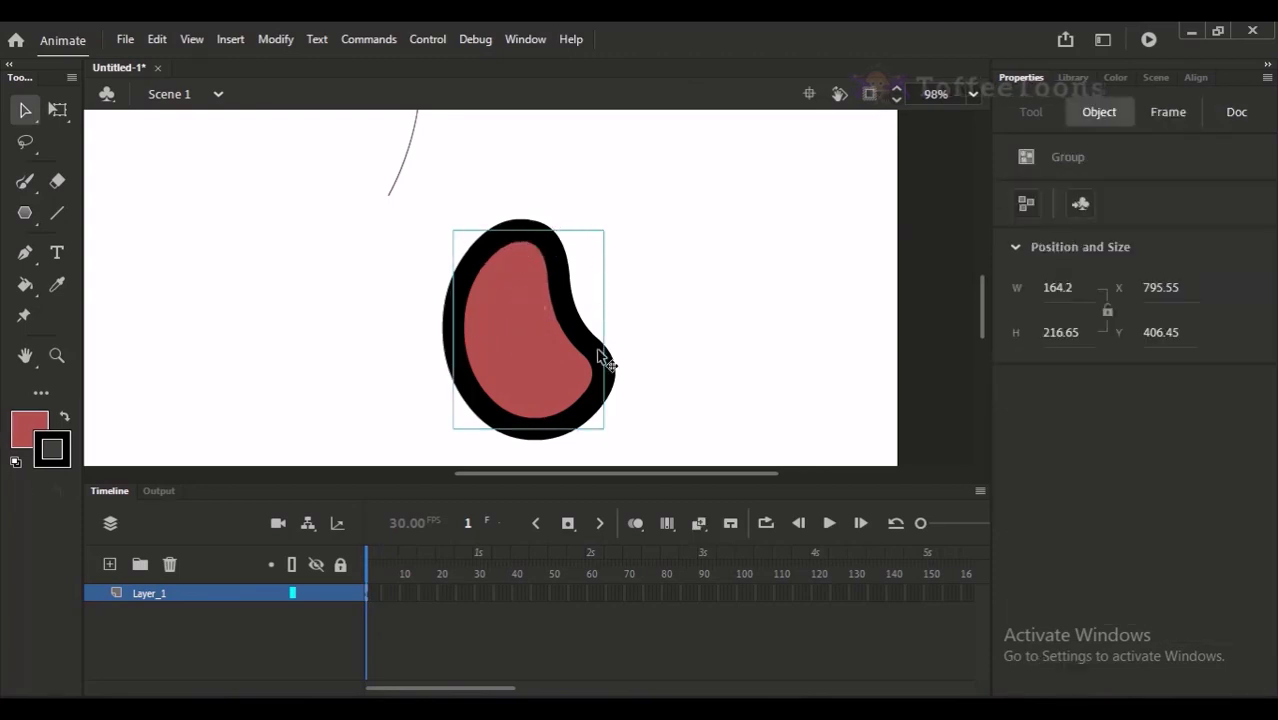
drag(533, 358, 600, 230)
click(617, 285)
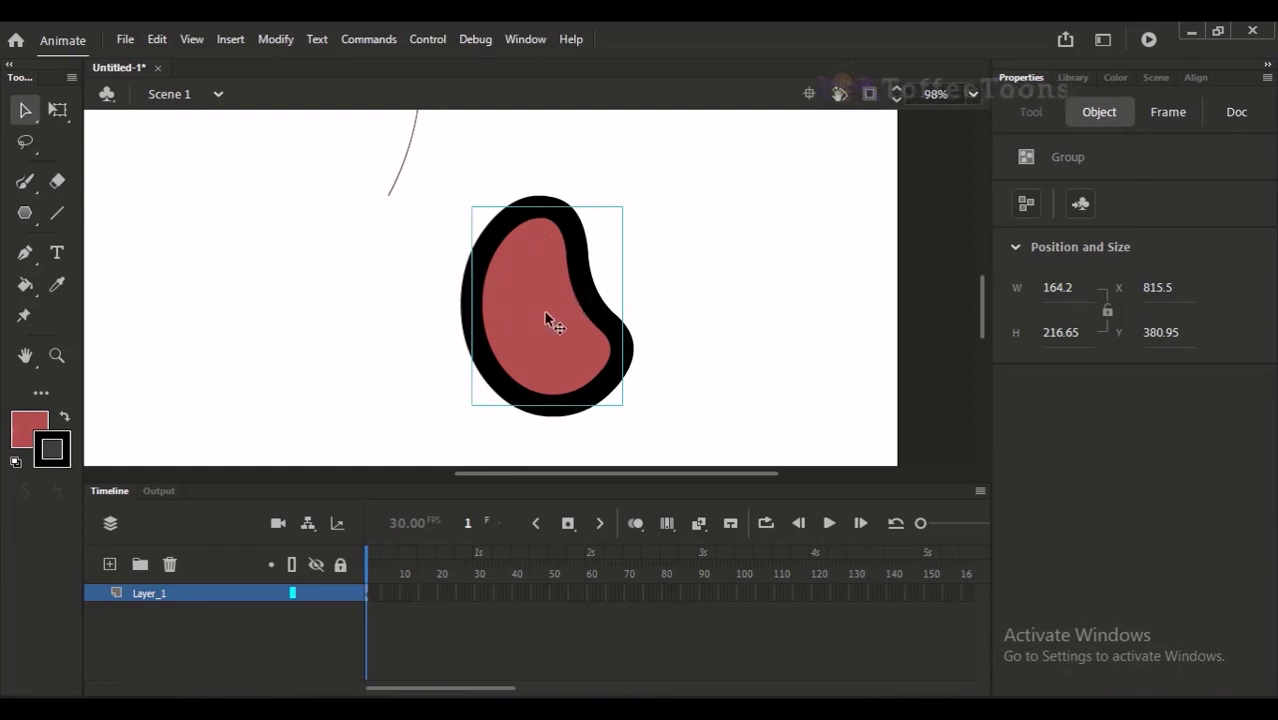
Select the bean group and open it for editing its contents
ctrl+scroll(630, 394, up, 2)
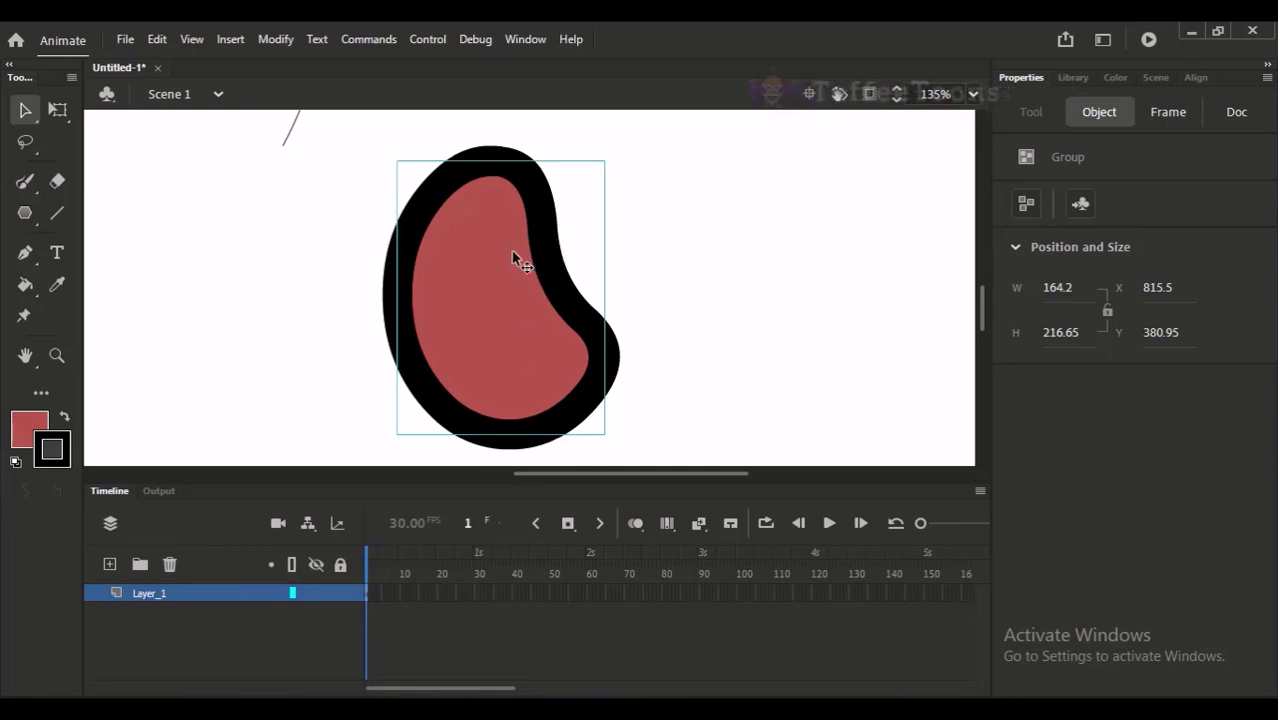
click(594, 222)
click(510, 265)
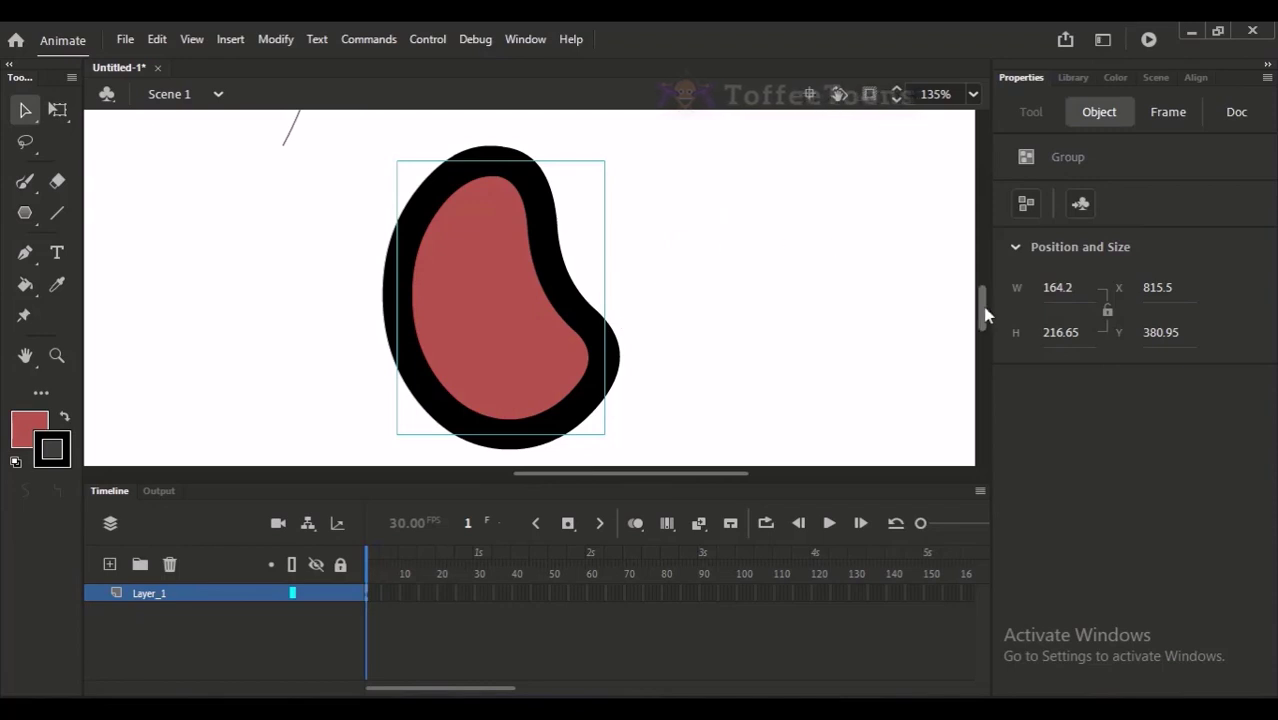
scroll(985, 313, down, 5)
scroll(990, 300, up, 5)
scroll(990, 305, down, 1)
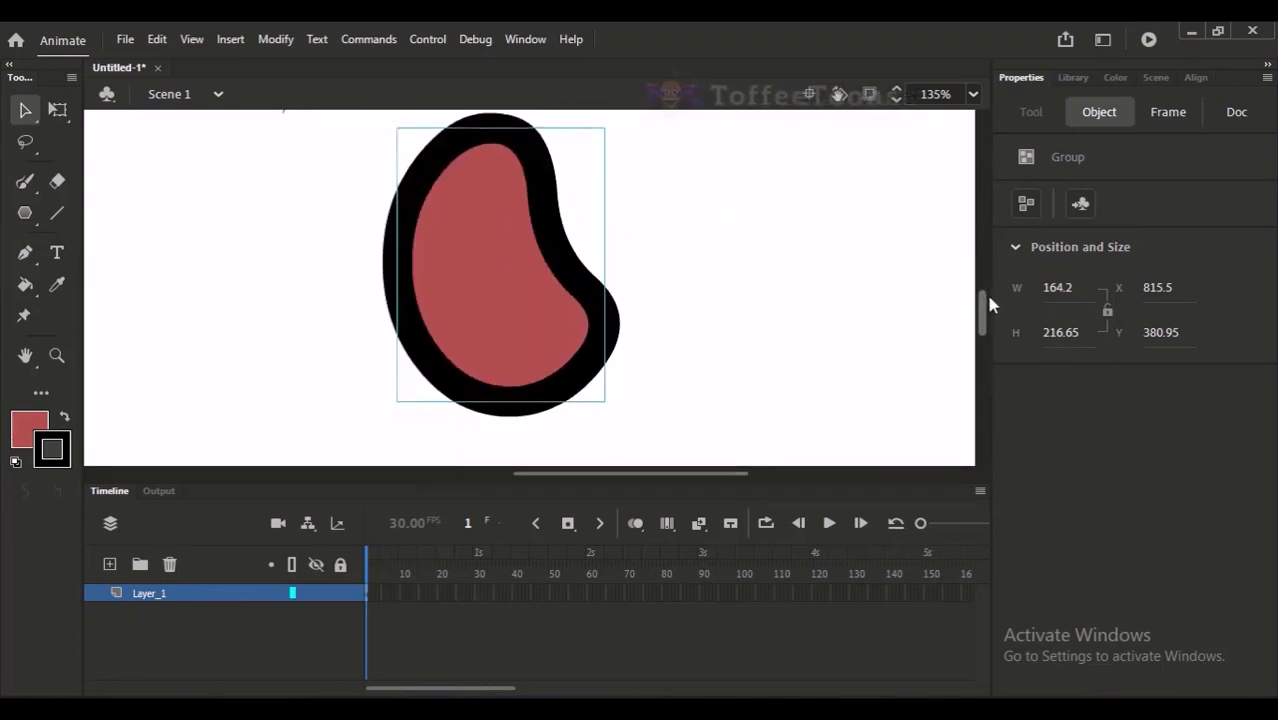
scroll(988, 305, up, 1)
double_click(520, 317)
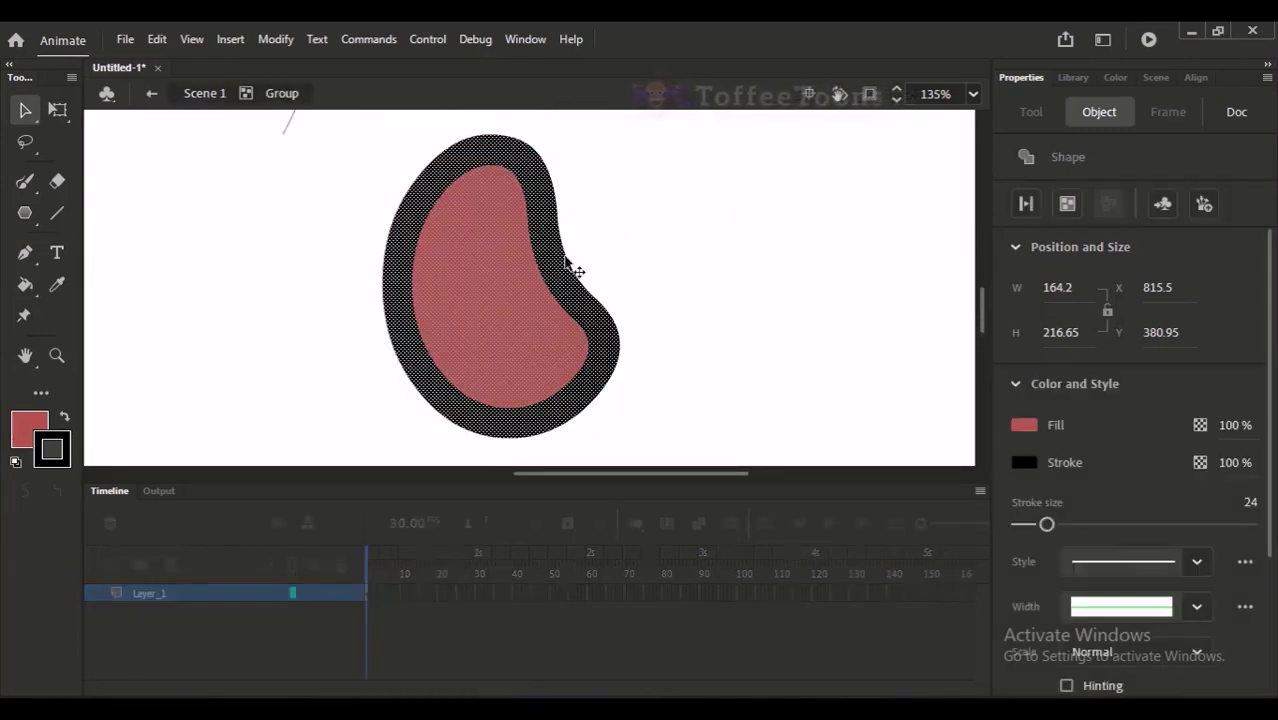
Inside the group, move the red fill to the right and the cut outline to the left, and undo both moves
click(576, 228)
drag(470, 300, 590, 260)
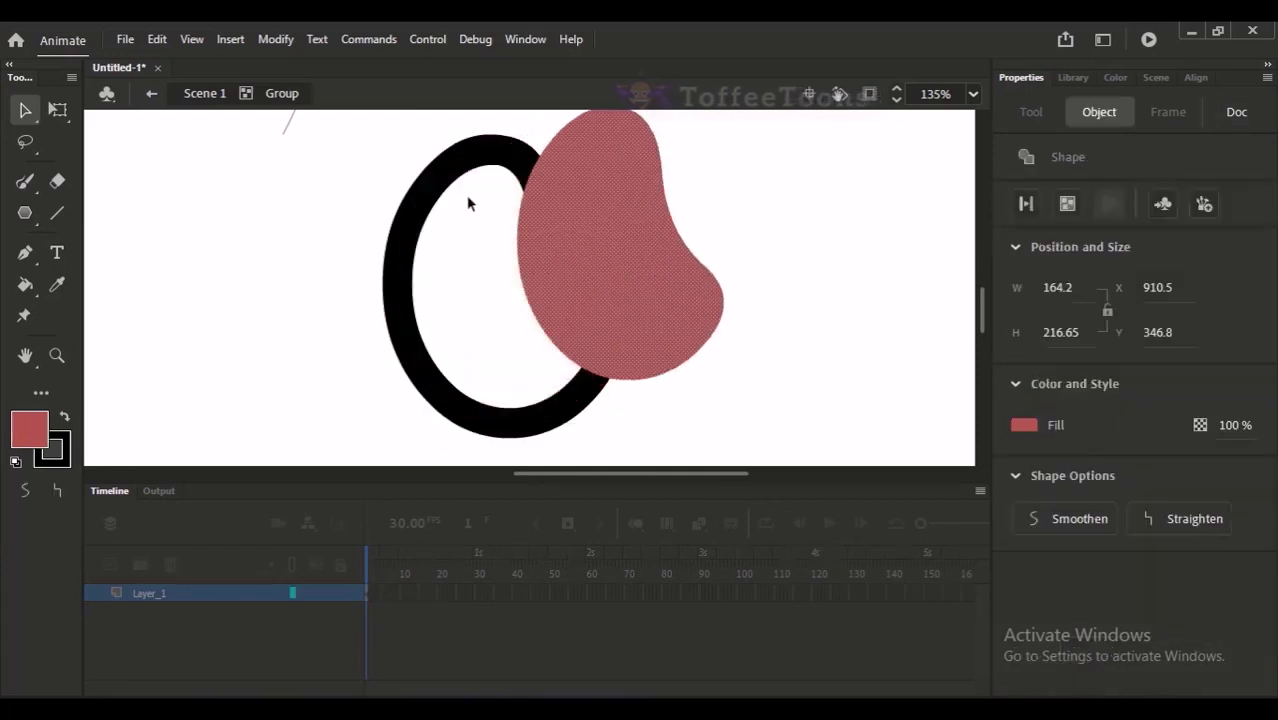
click(457, 180)
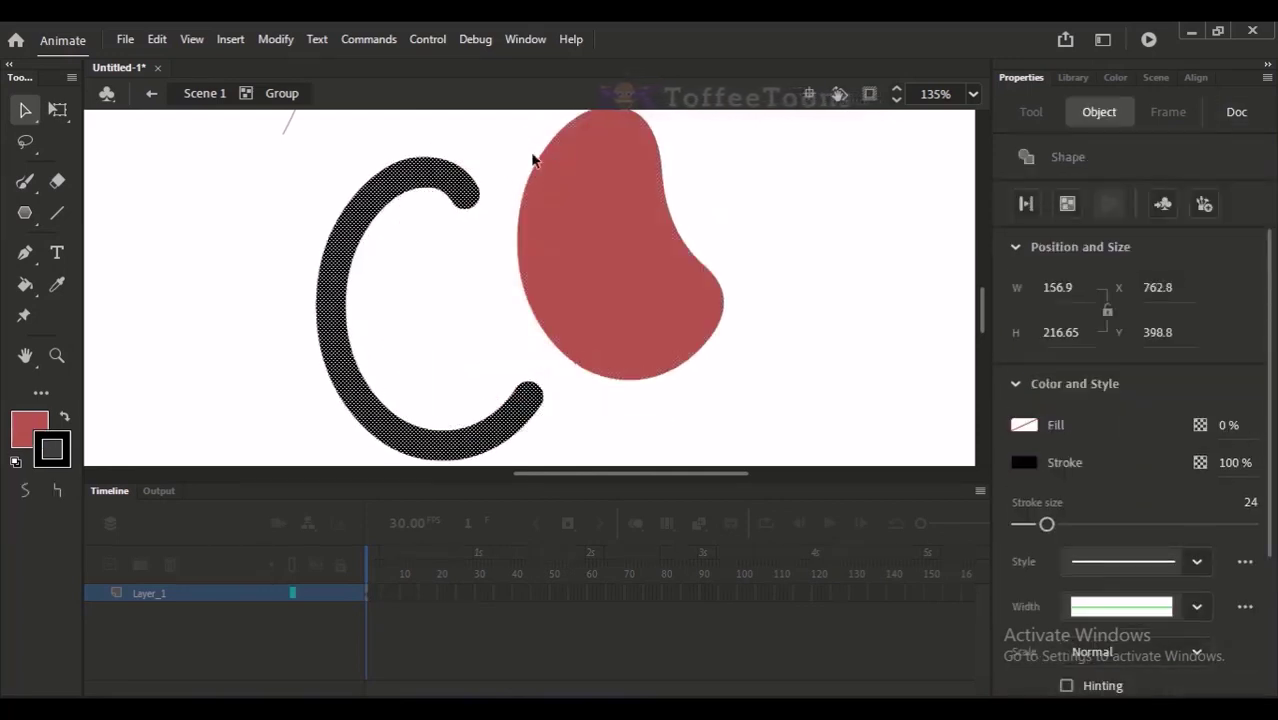
key(ctrl+z)
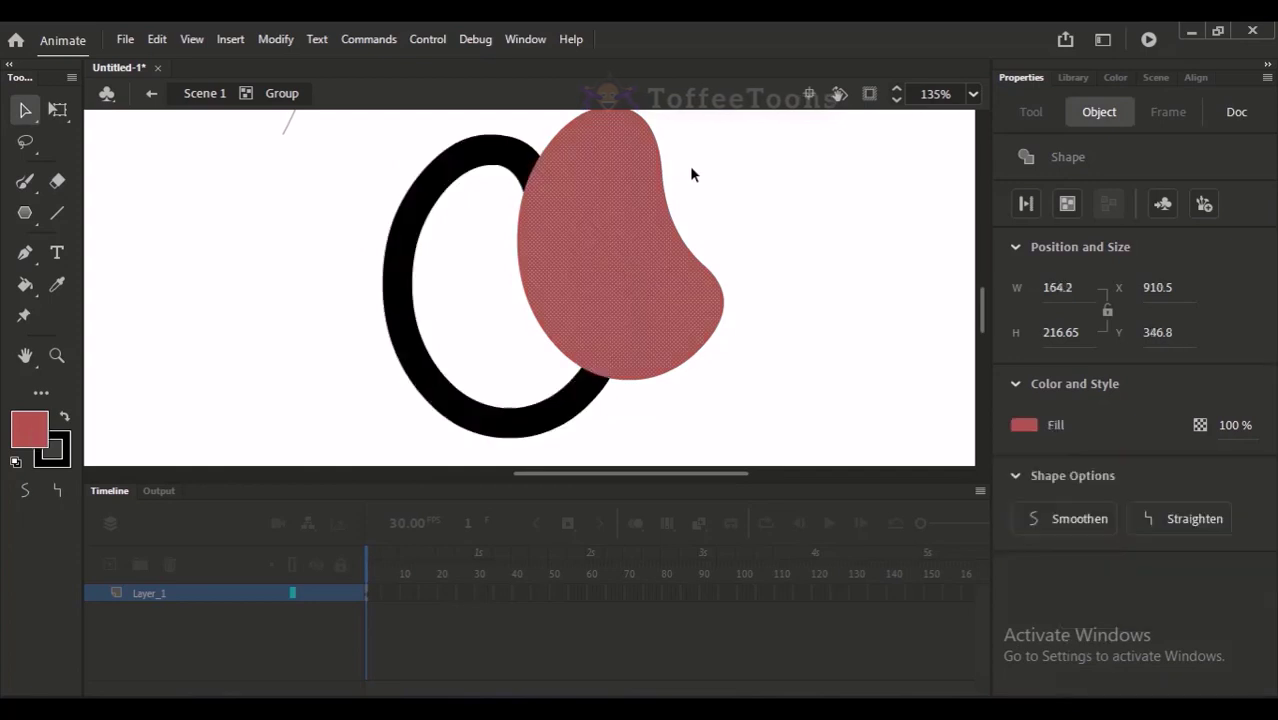
key(ctrl+z)
Move the fill partly over the outline inside the group, select the cut outline, and undo the move
drag(491, 305, 562, 300)
click(669, 161)
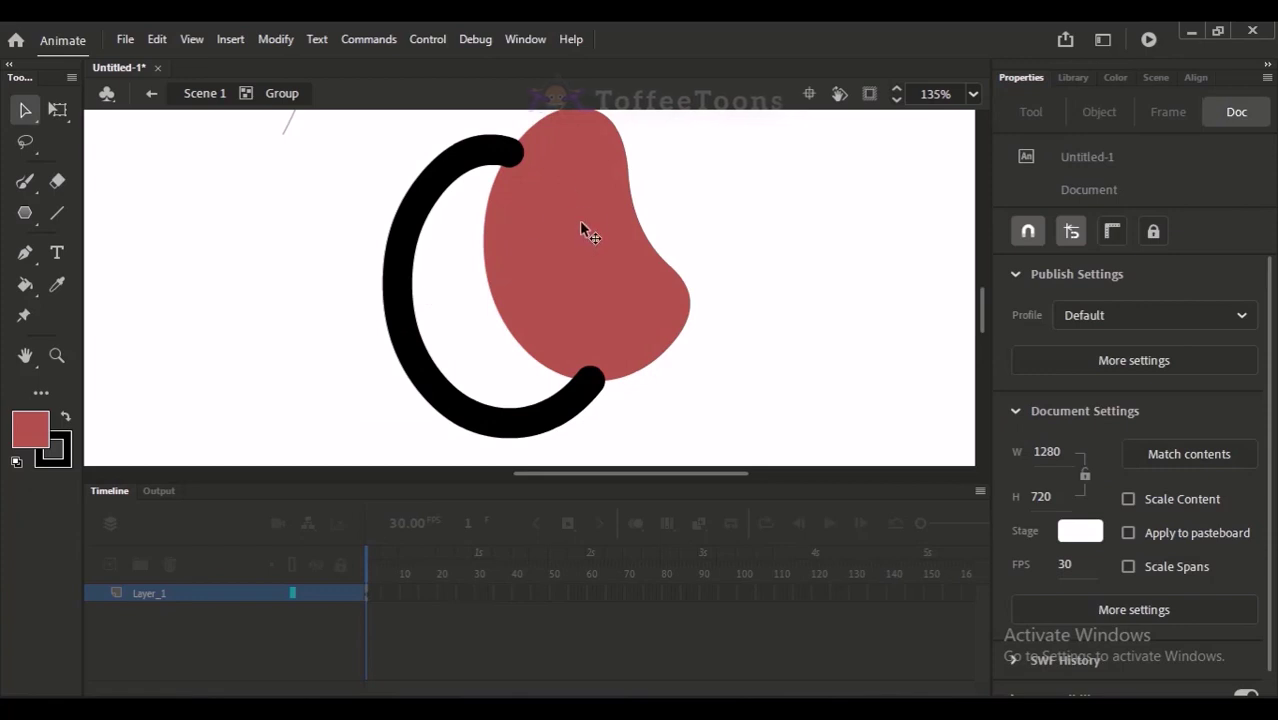
click(506, 158)
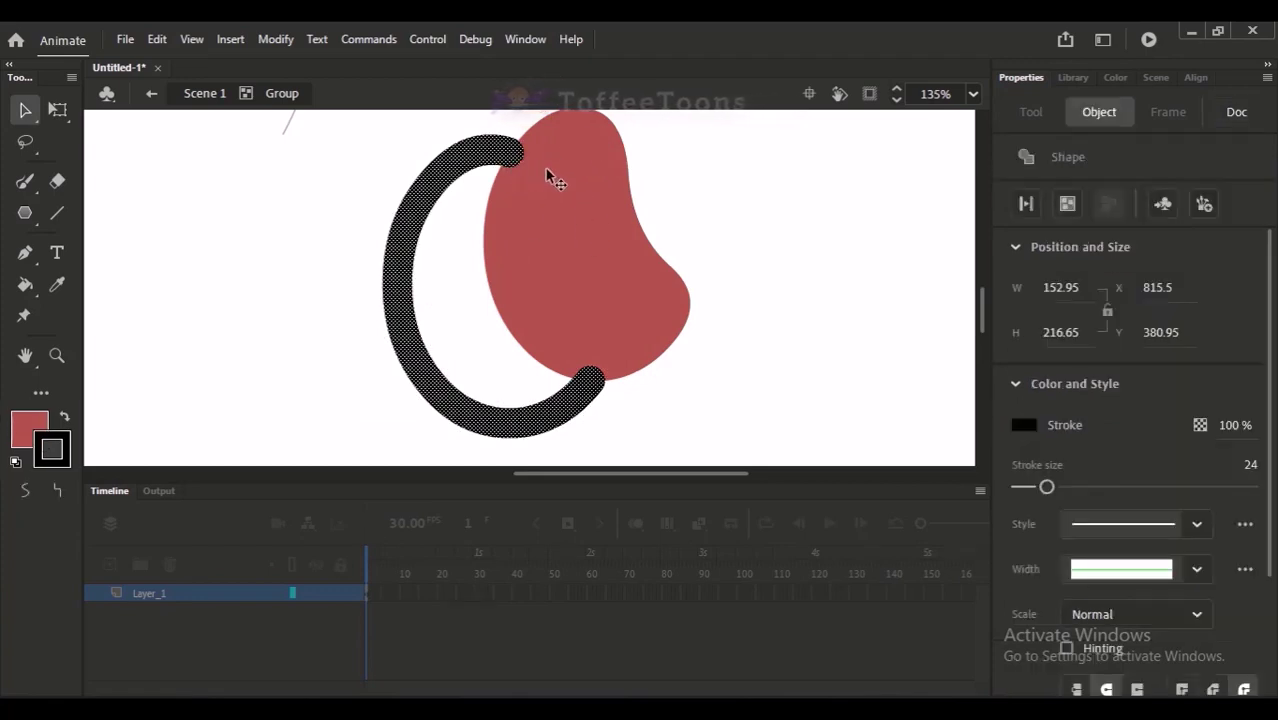
key(ctrl+shift+a)
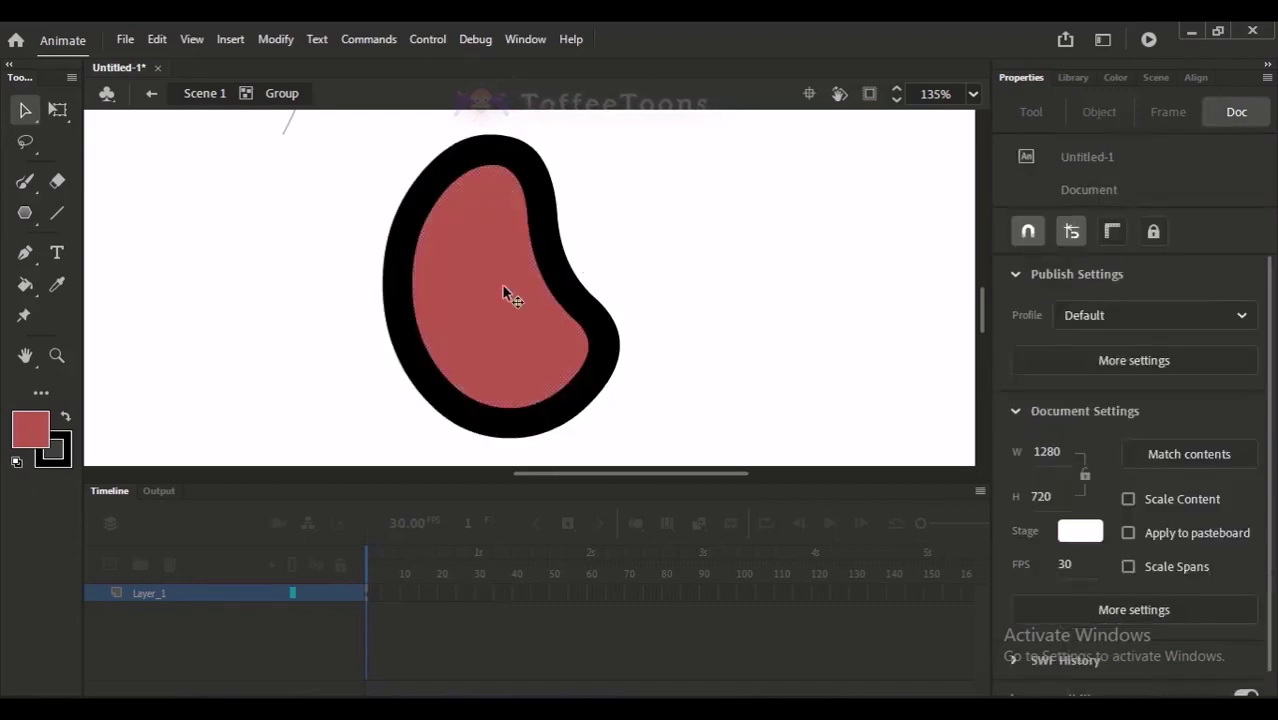
Shift the red fill up and to the right across the outline, select the separated pieces, and undo the shift
drag(494, 308, 558, 277)
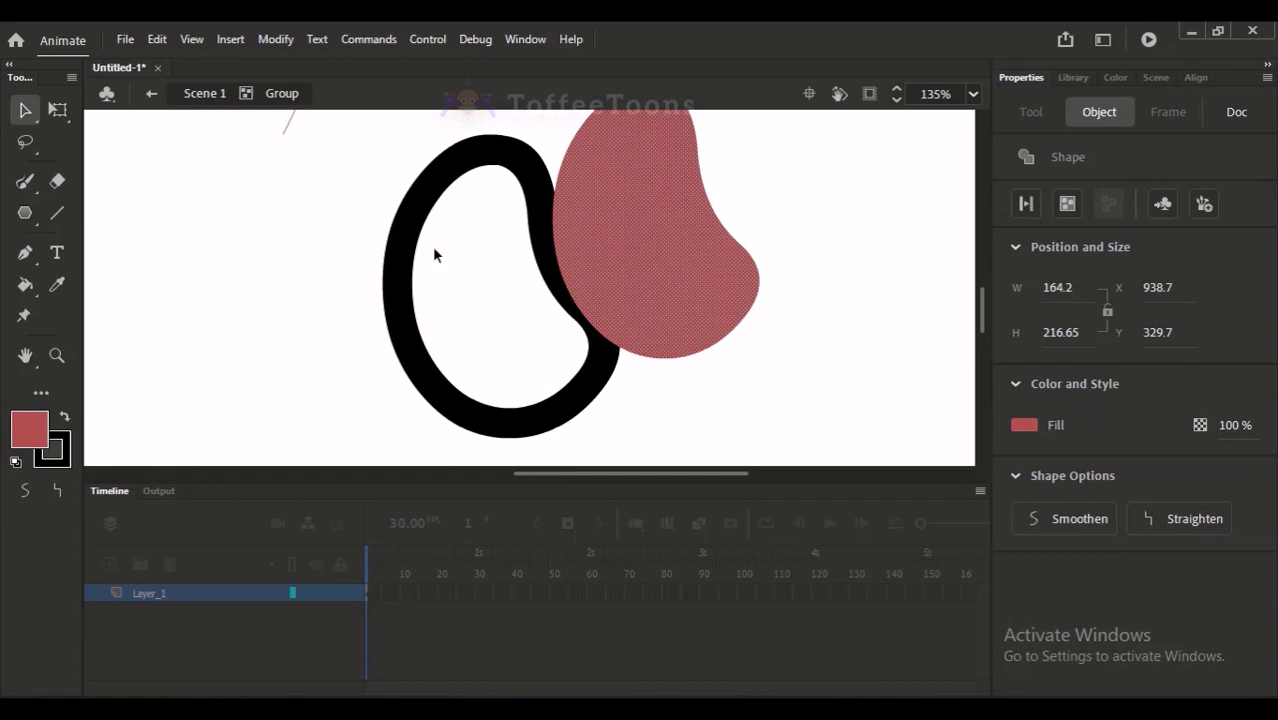
click(414, 263)
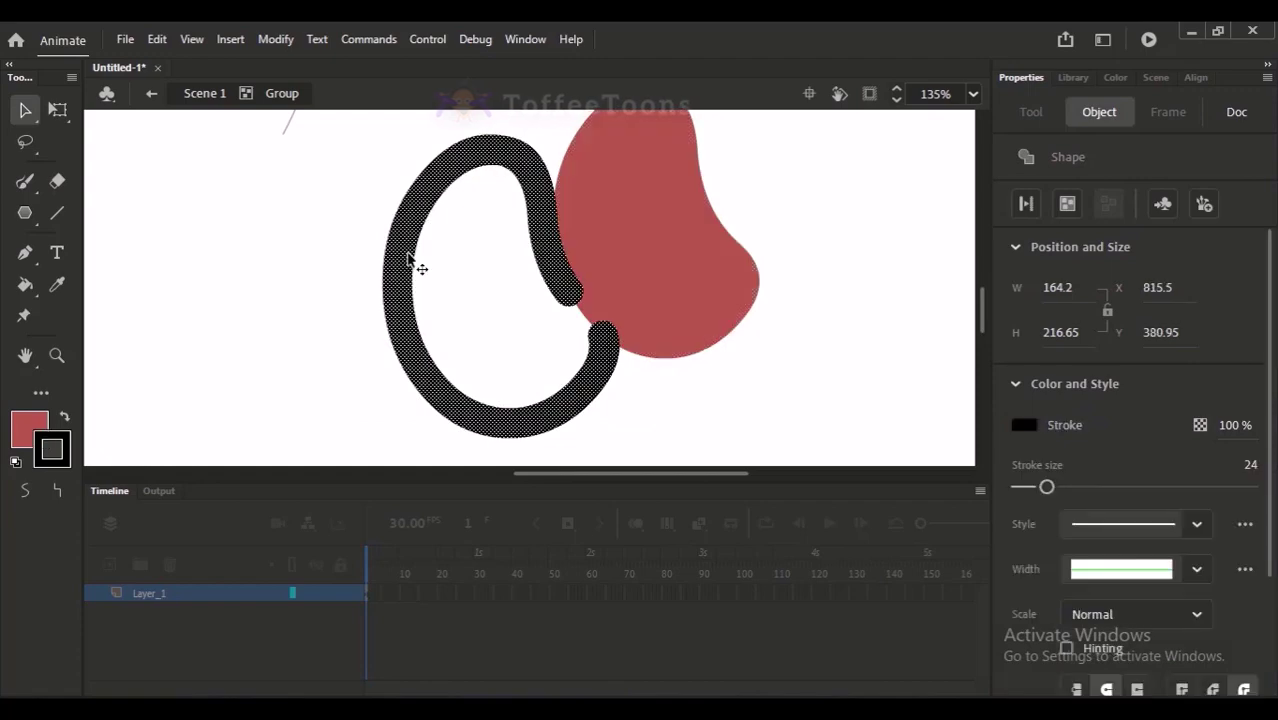
key(ctrl+g)
key(ctrl+shift+g)
click(679, 194)
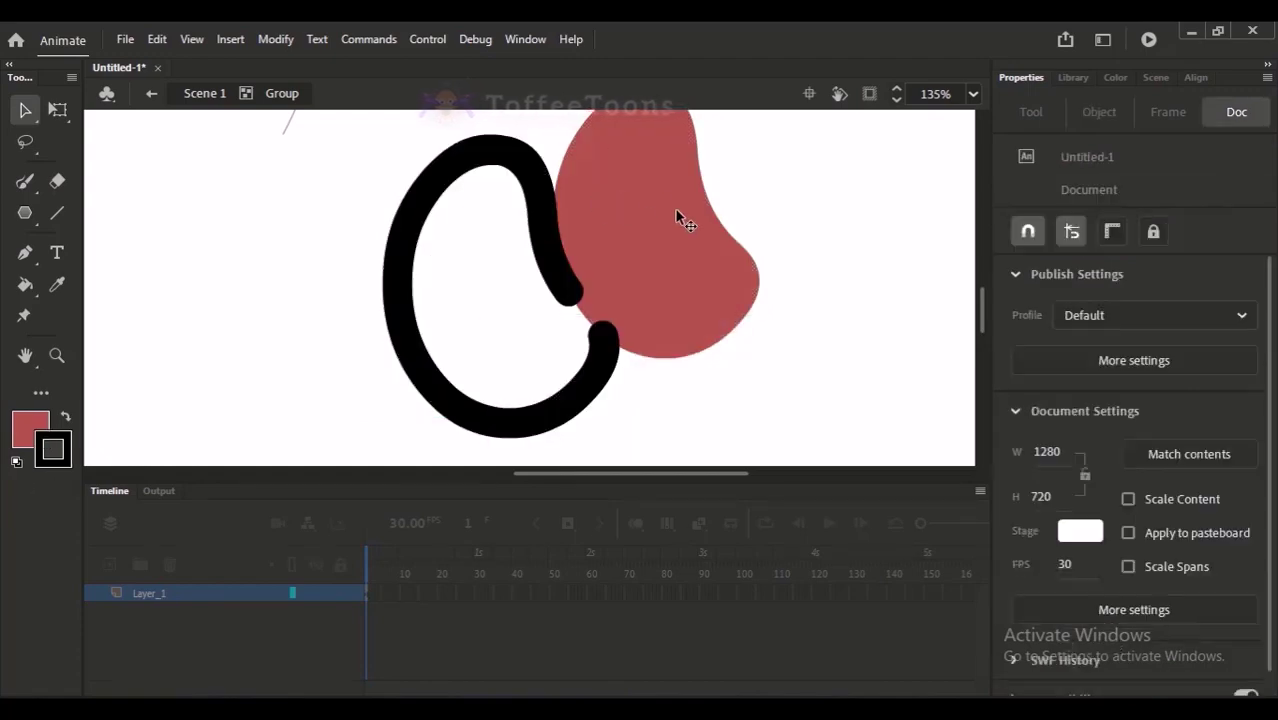
click(677, 207)
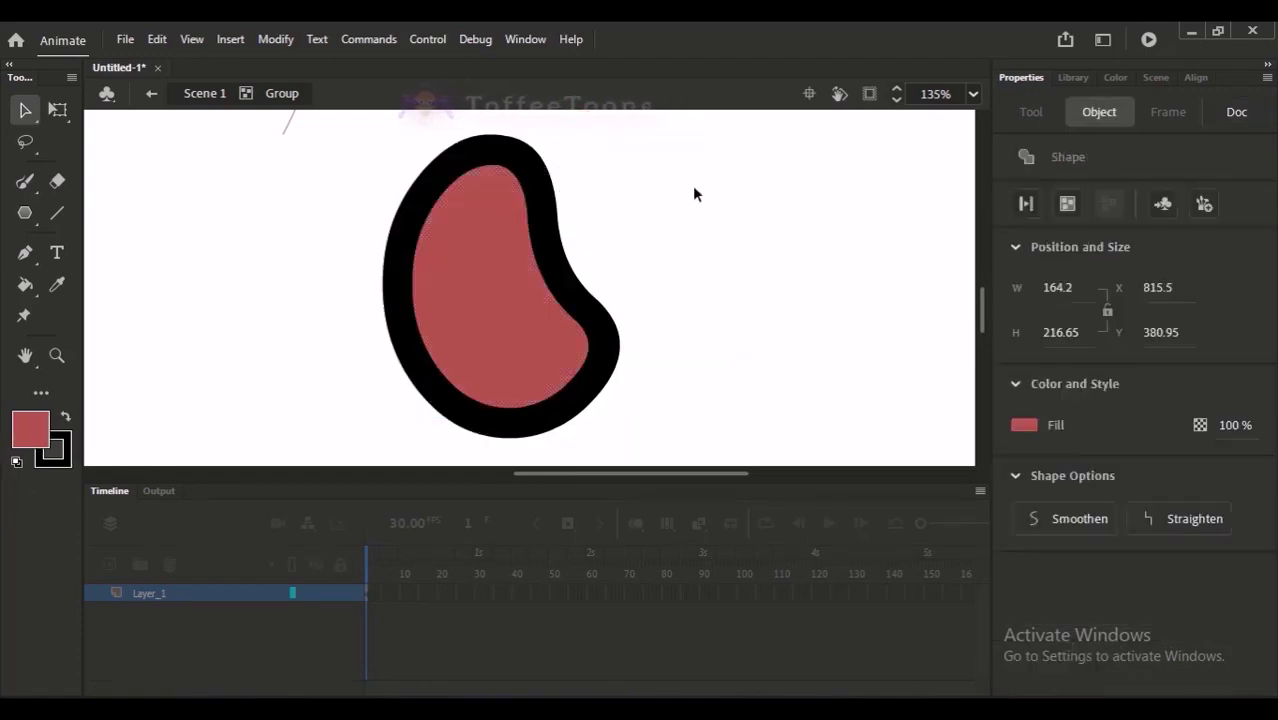
Return to Scene 1 and select the bean group as a whole
click(228, 105)
click(228, 105)
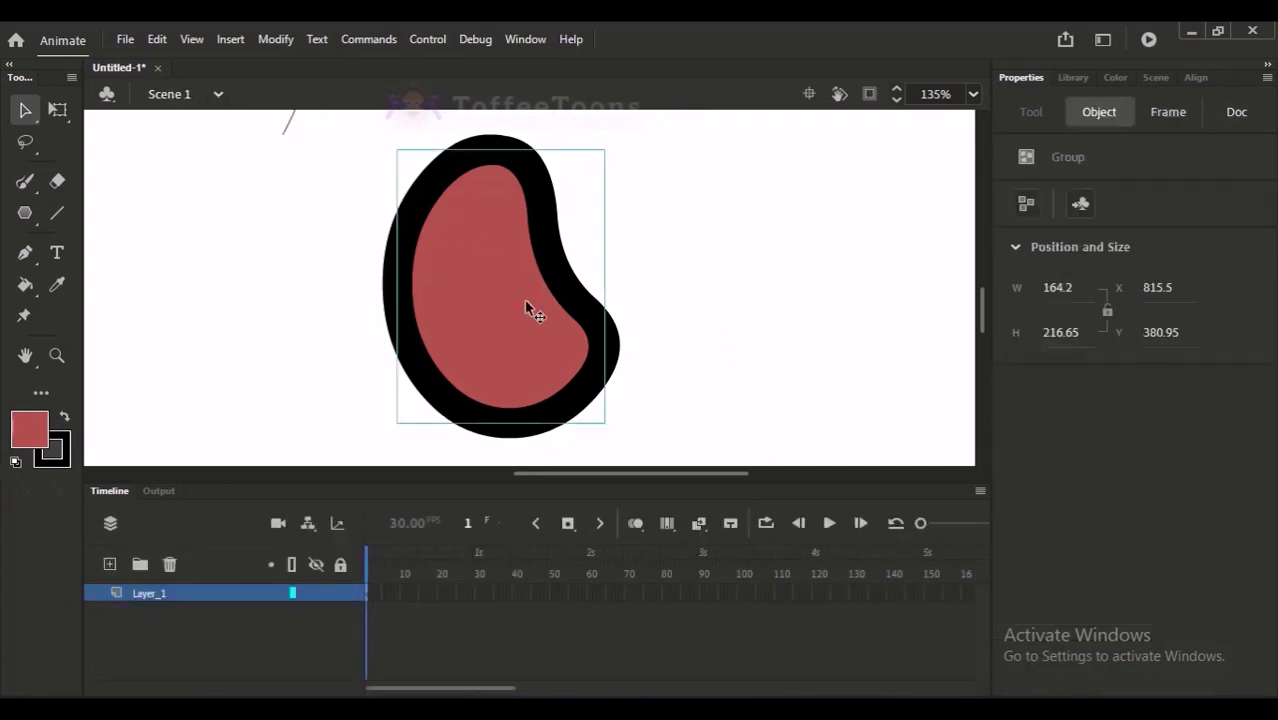
click(616, 228)
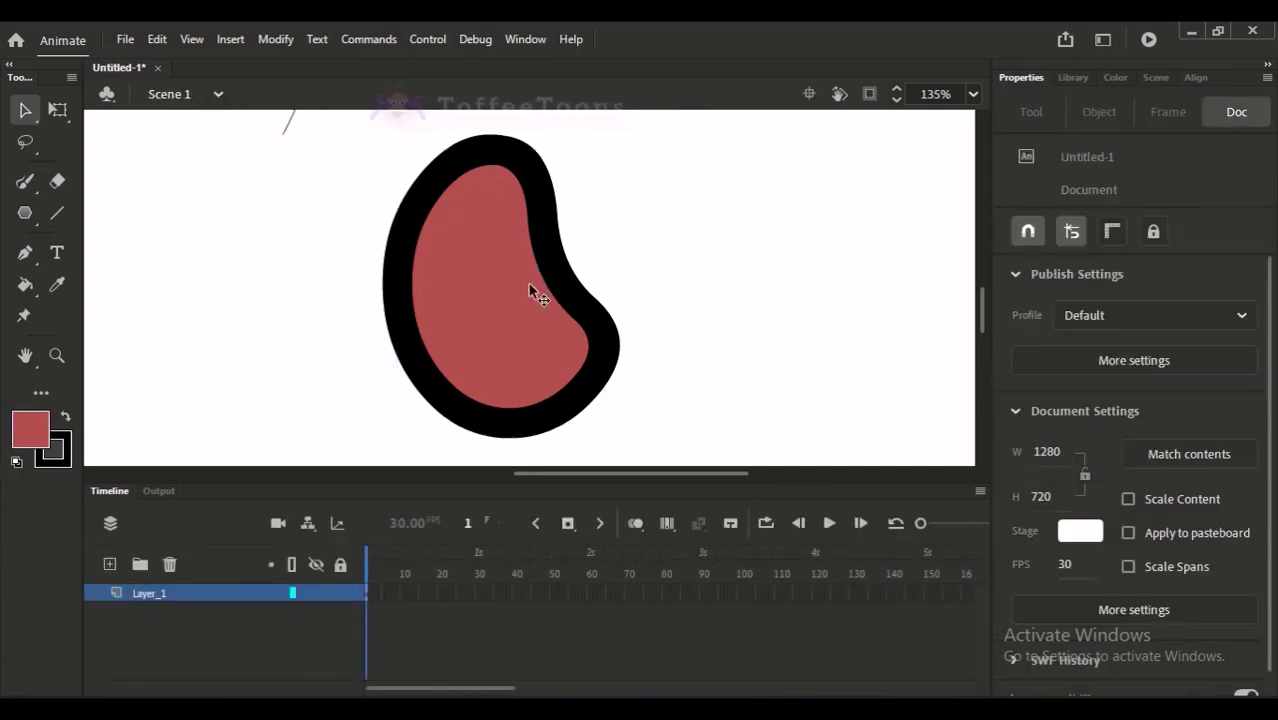
click(513, 312)
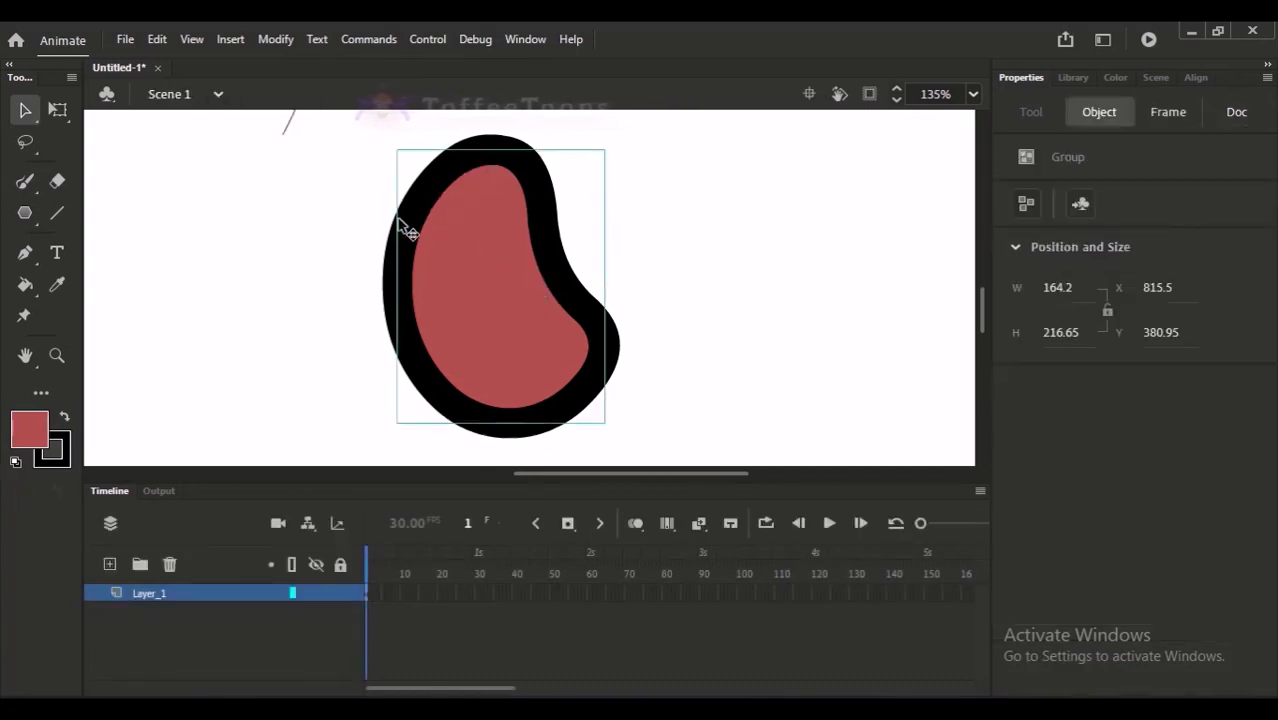
Reopen the bean group for editing and select its red fill and black outline in turn
double_click(487, 264)
click(516, 203)
click(550, 248)
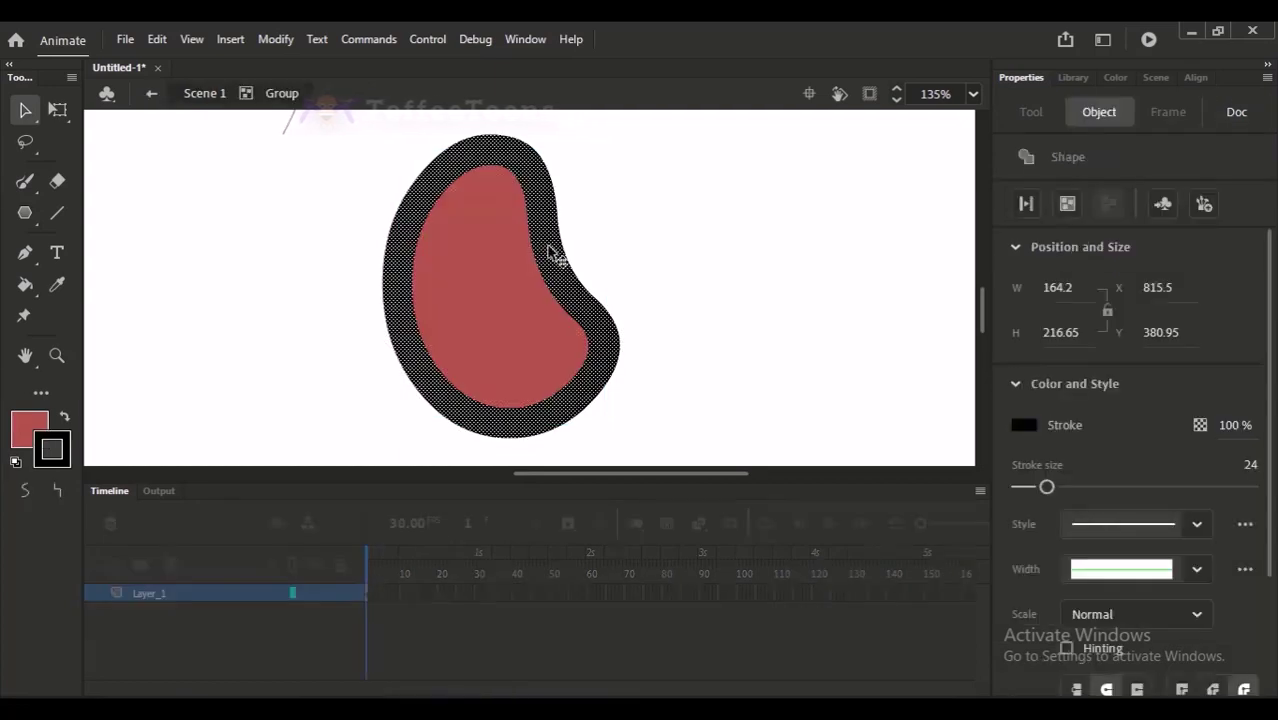
click(591, 253)
Recolour the bean's red fill inside the group to blue, hex 3079C2
click(524, 289)
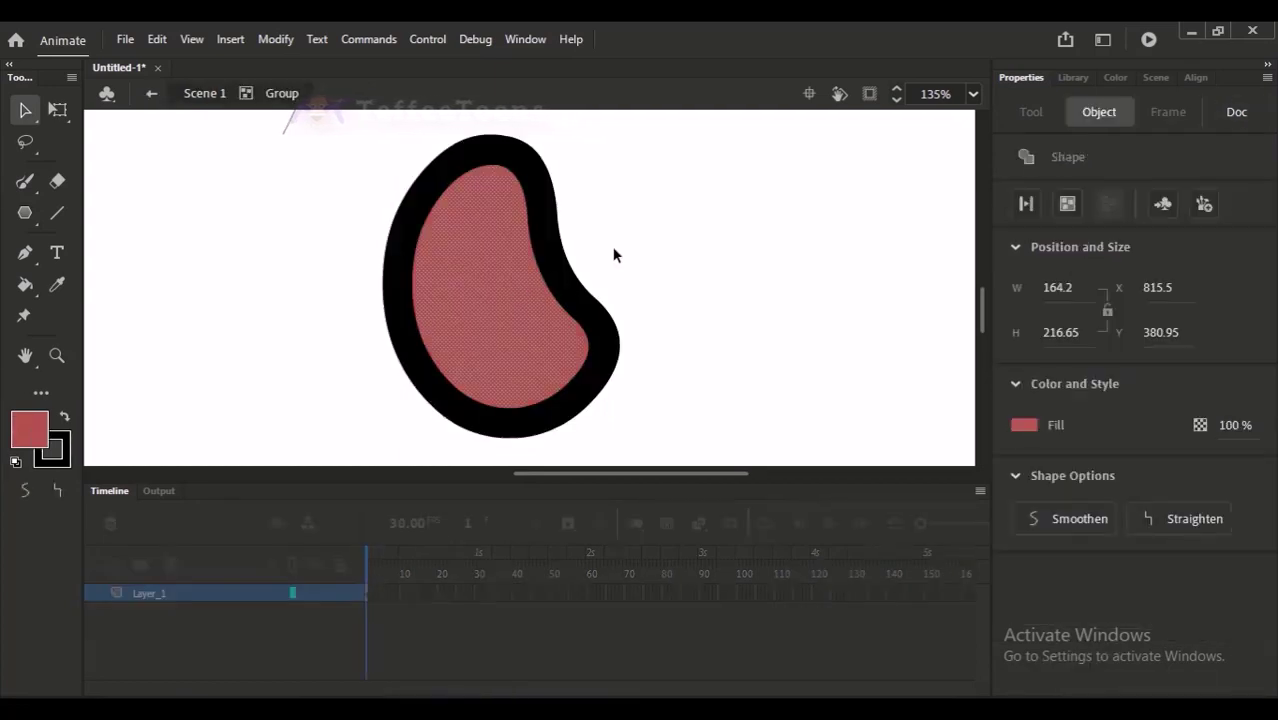
click(1116, 77)
drag(1081, 237, 1112, 226)
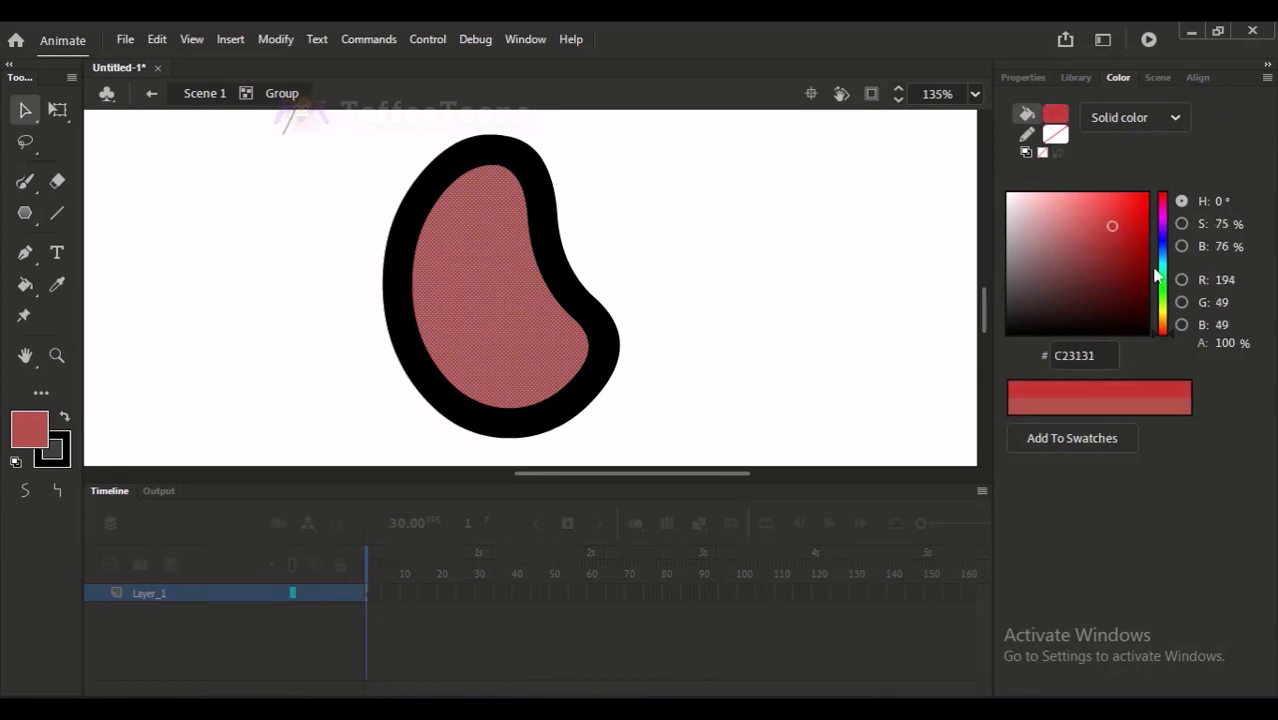
drag(1157, 276, 1162, 252)
click(921, 297)
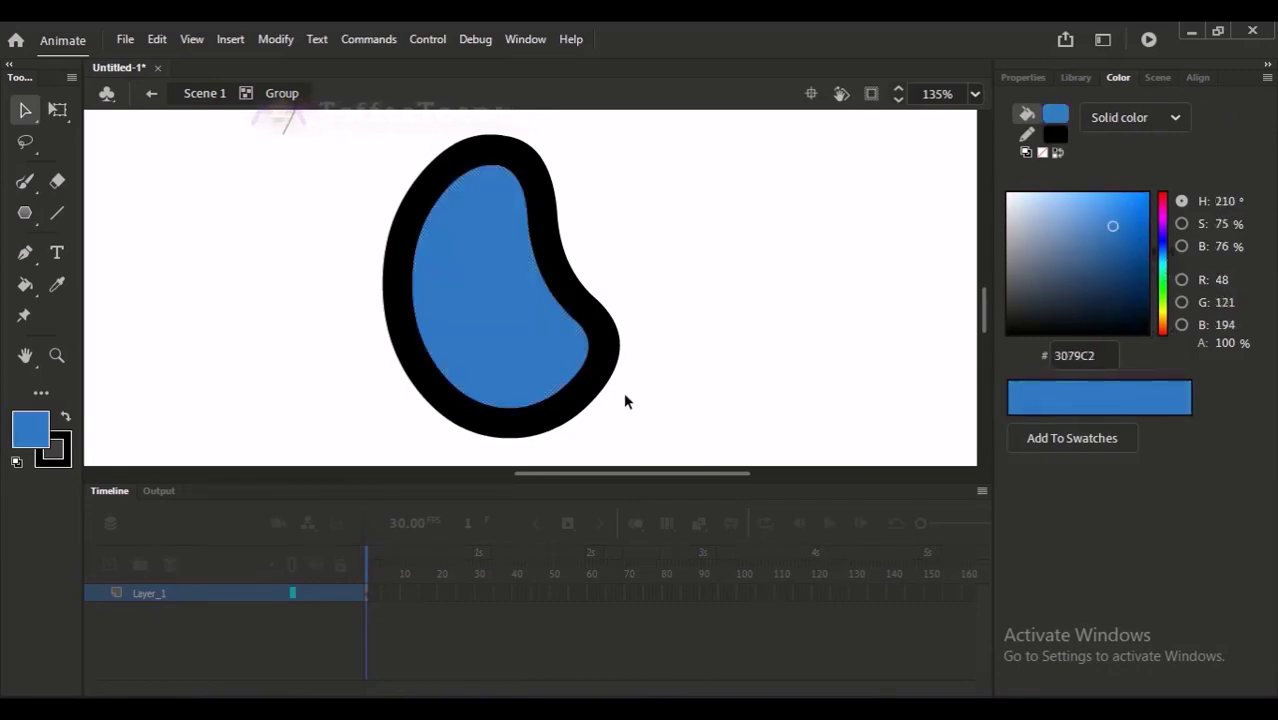
Move the blue fill over the outline inside the group, deselect it, and undo the move
click(516, 326)
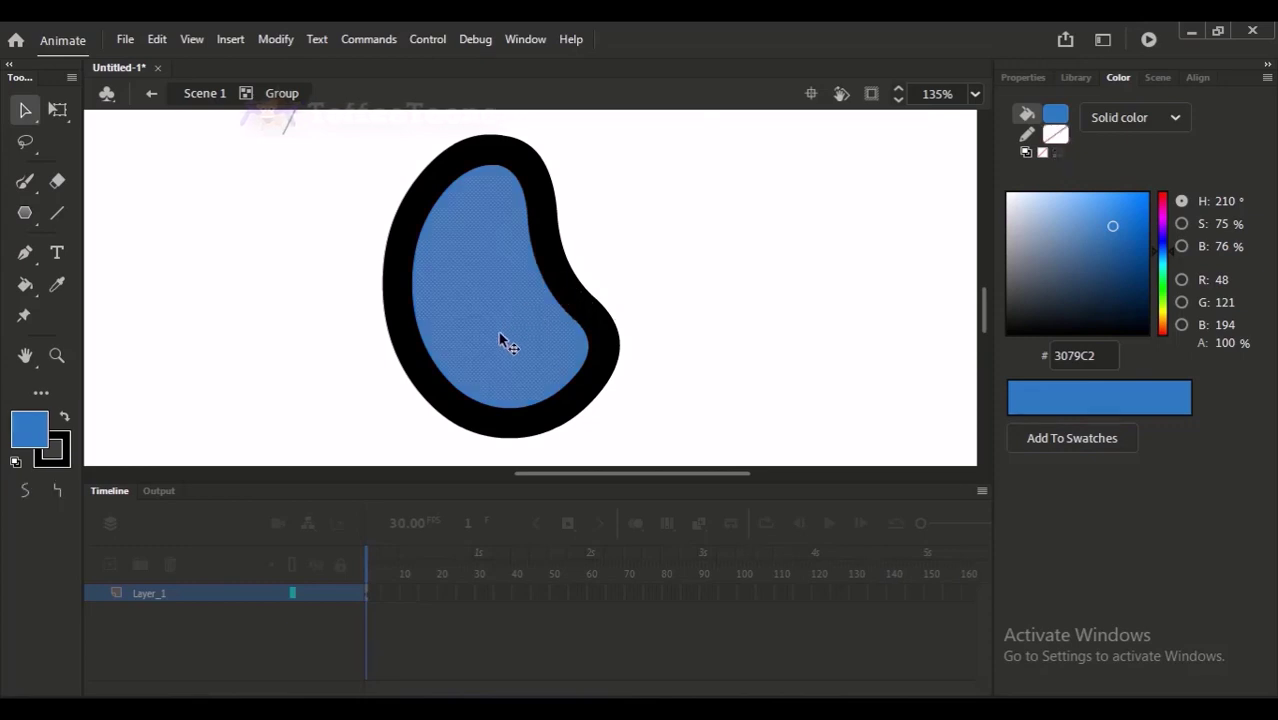
drag(503, 341, 608, 260)
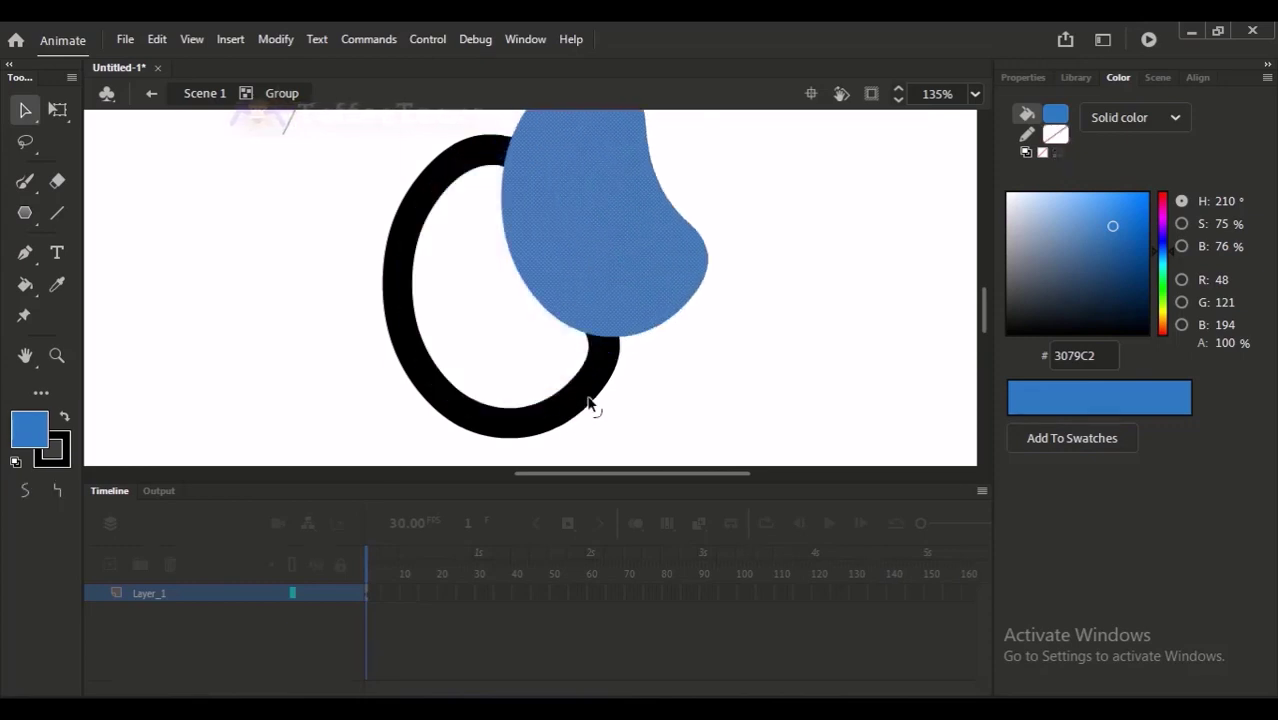
key(Escape)
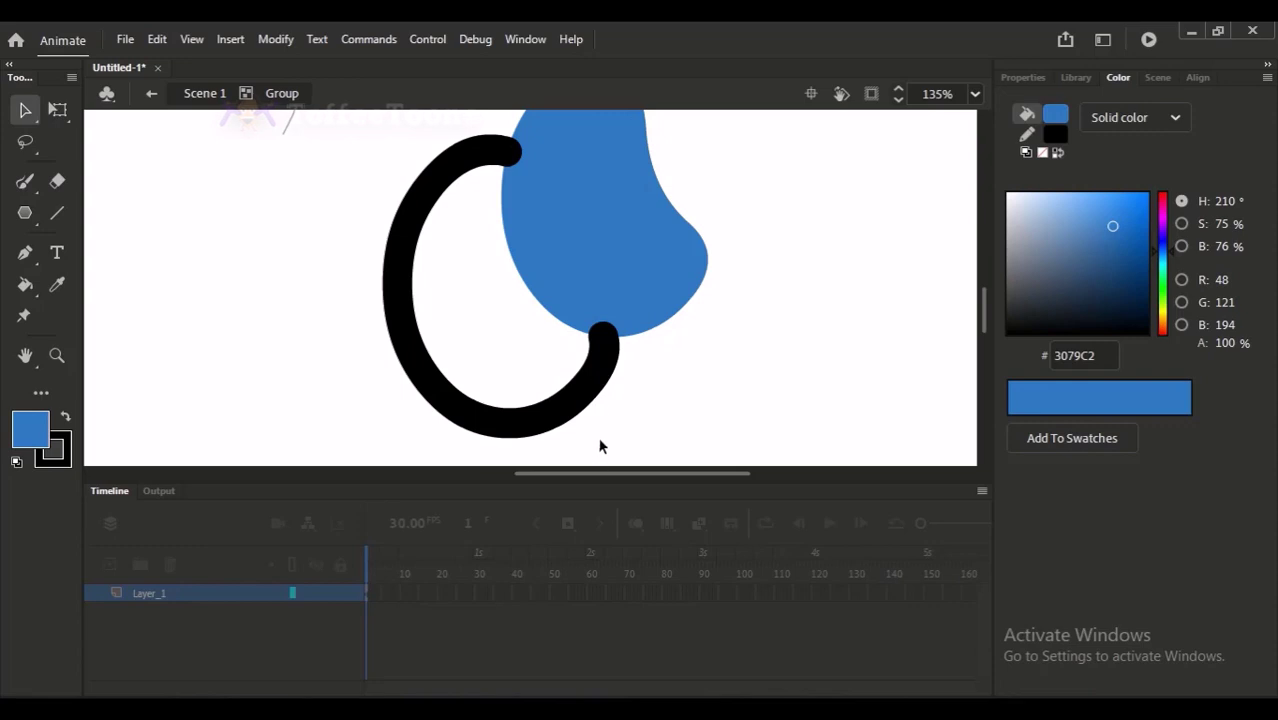
key(ctrl+z)
key(ctrl+z)
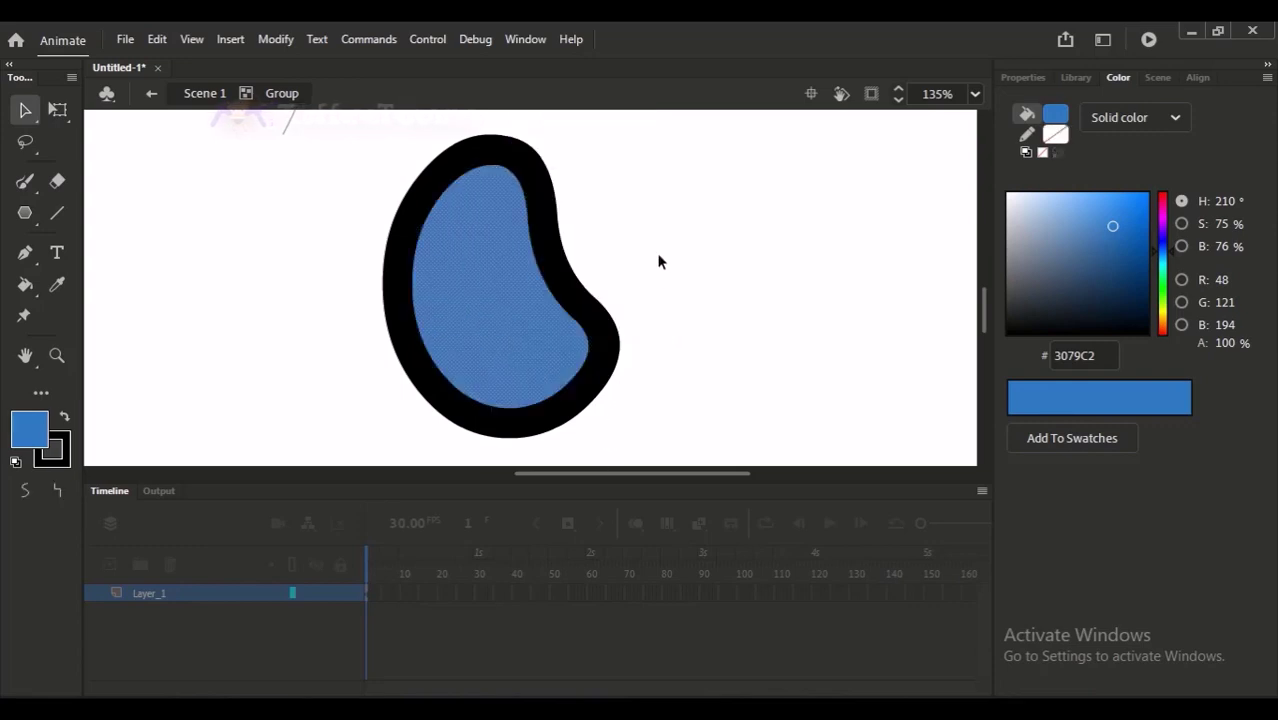
Select the outline and the blue fill separately, move the fill up and to the right across the outline, and undo it
scroll(634, 275, up, 1)
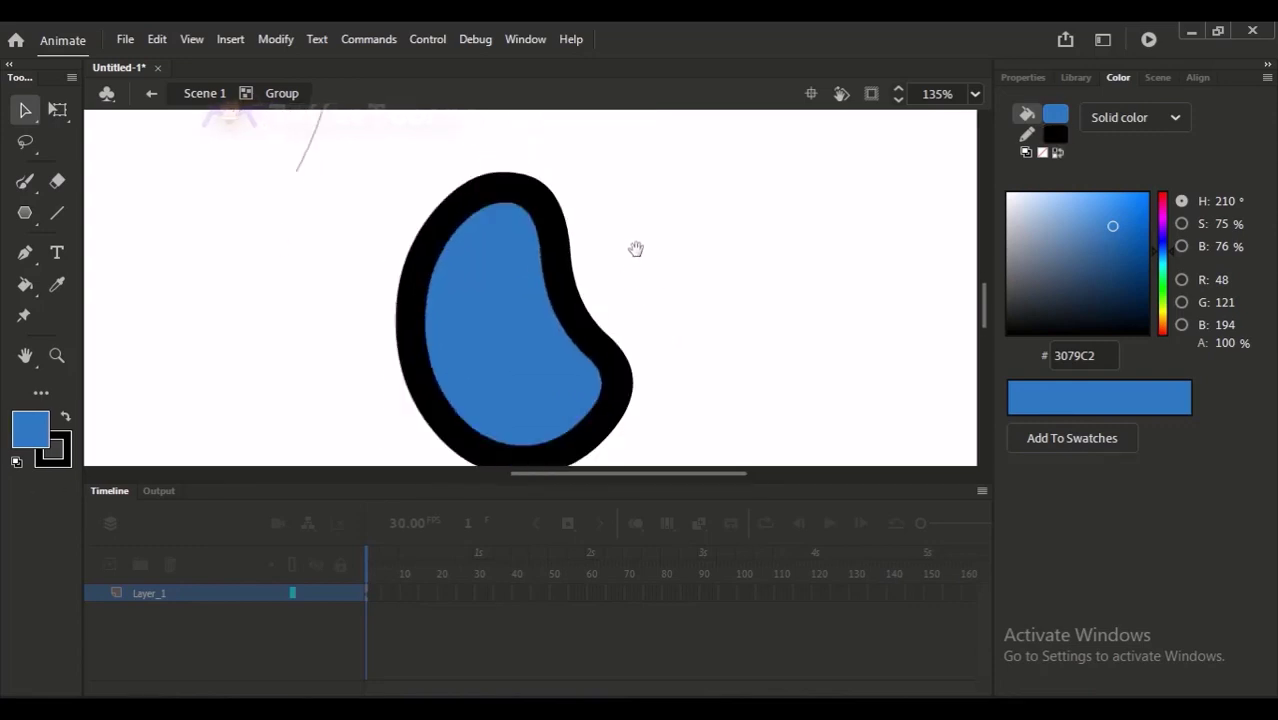
drag(586, 302, 602, 298)
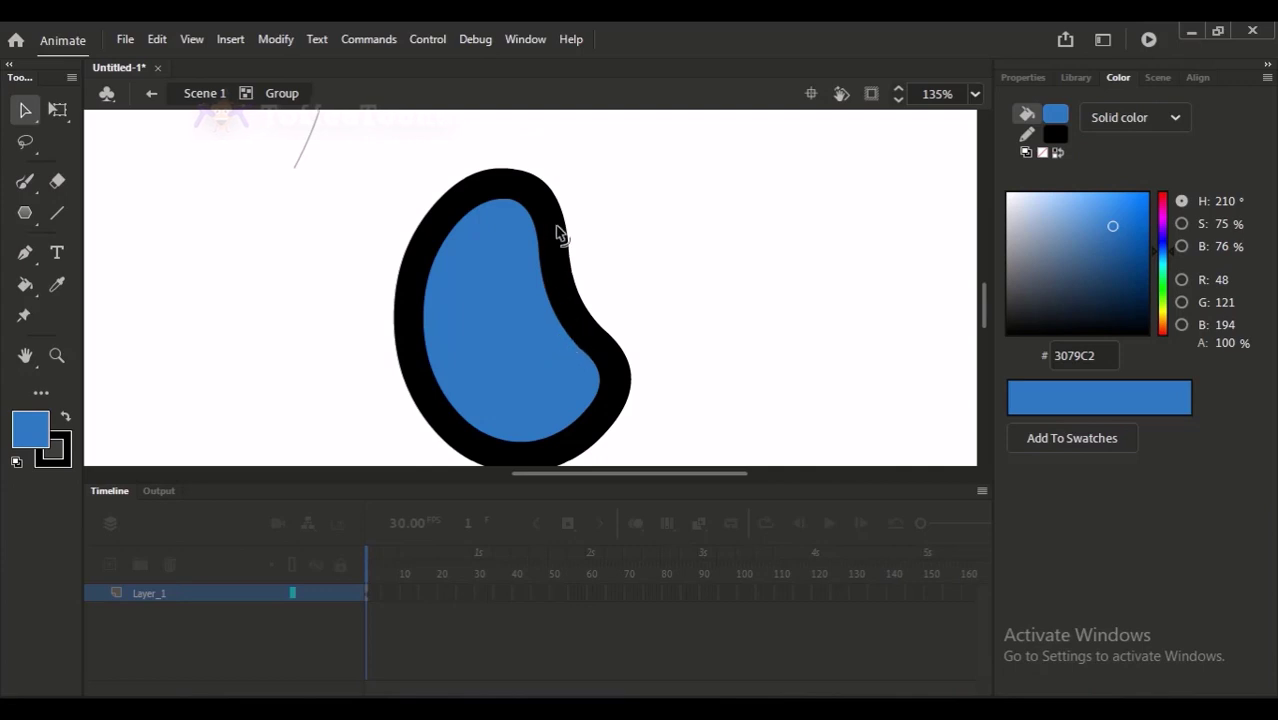
click(556, 262)
click(512, 290)
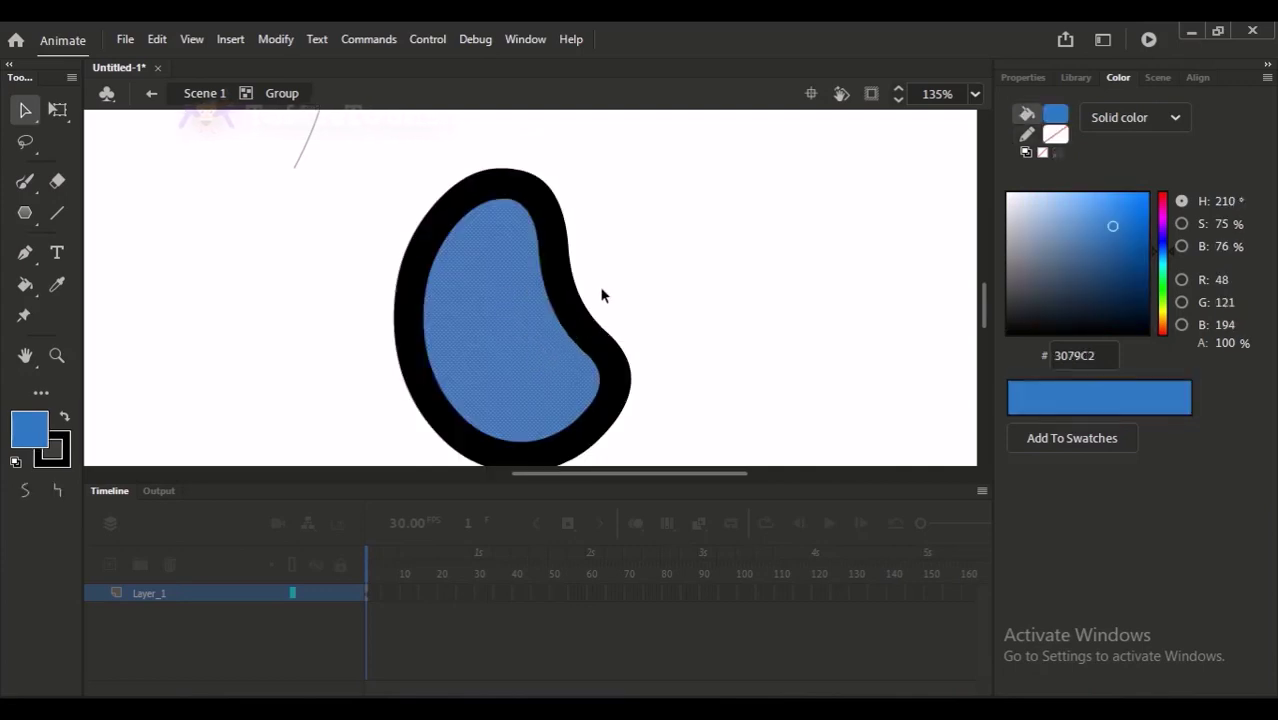
drag(527, 360, 626, 277)
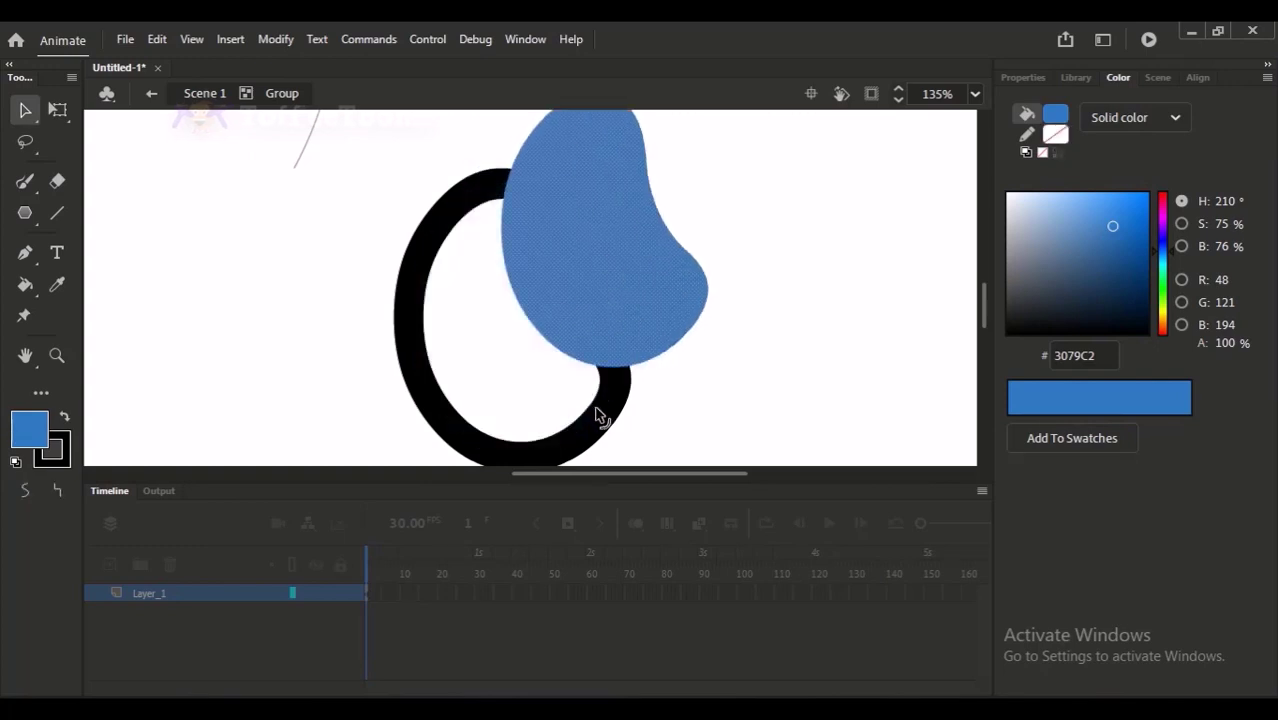
click(657, 431)
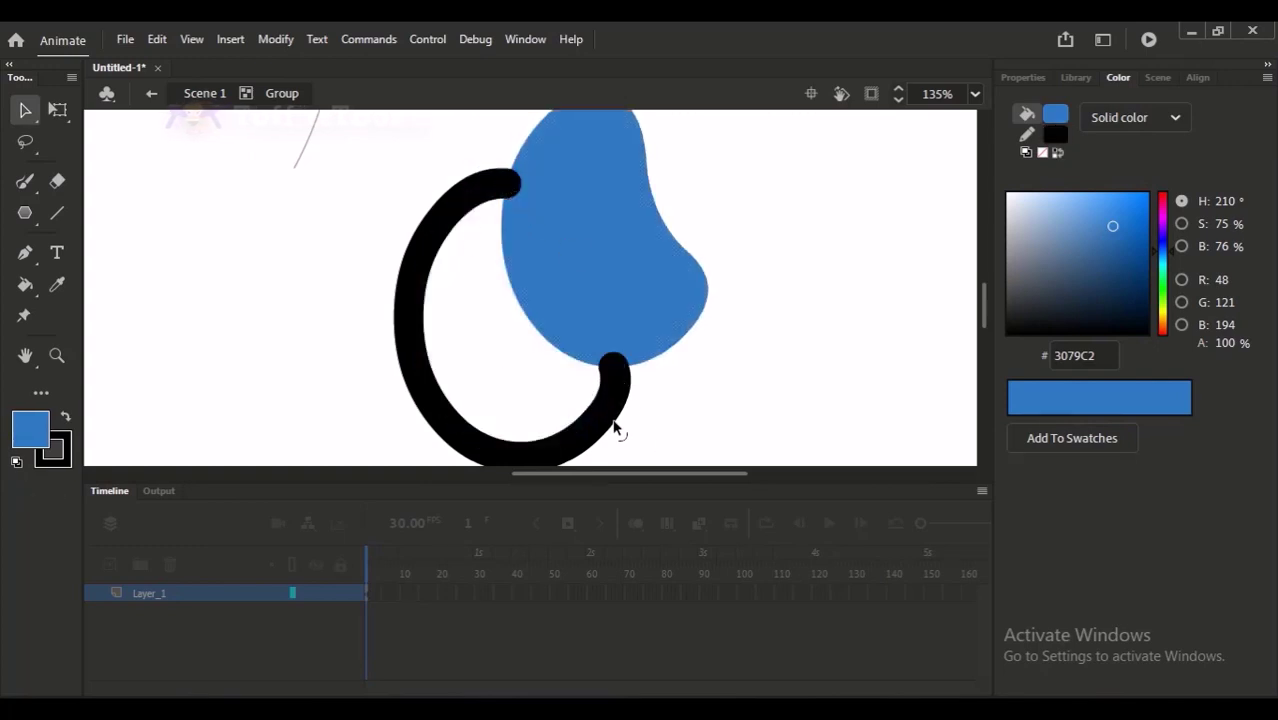
key(ctrl+z)
key(ctrl+z)
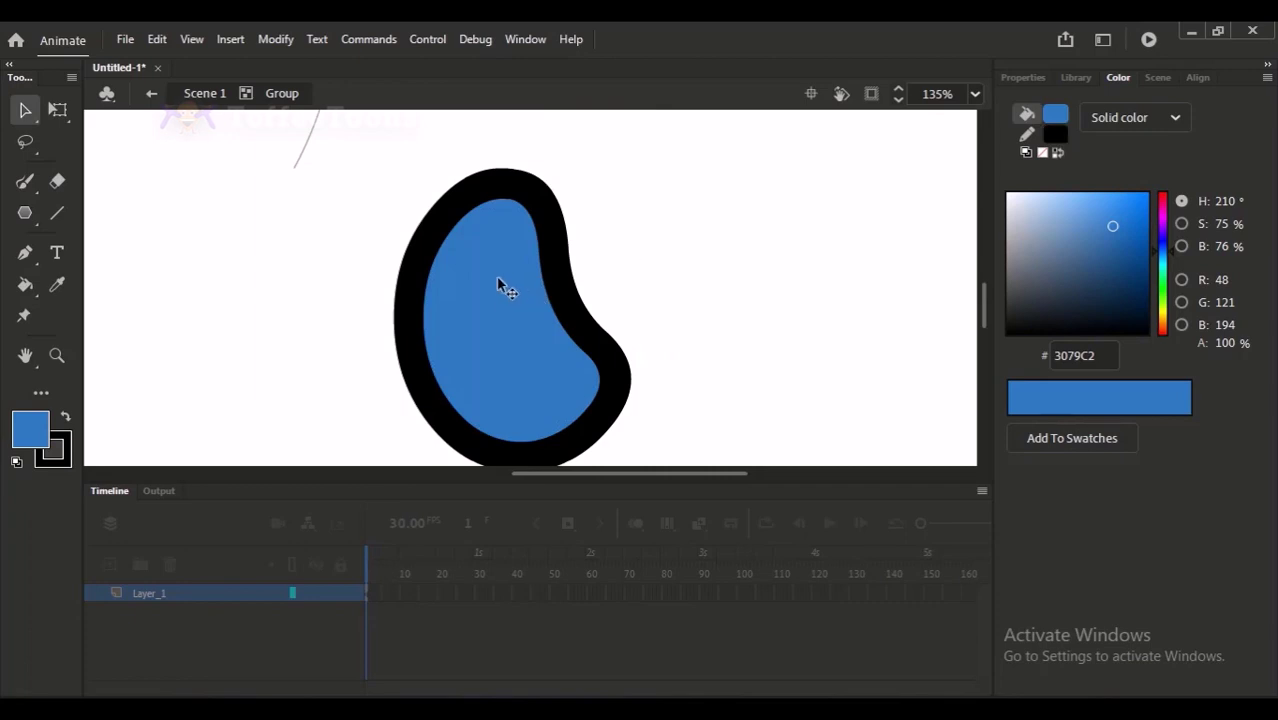
Inside the bean group, group the blue fill on its own and the black outline as a second separate group
click(508, 350)
click(627, 298)
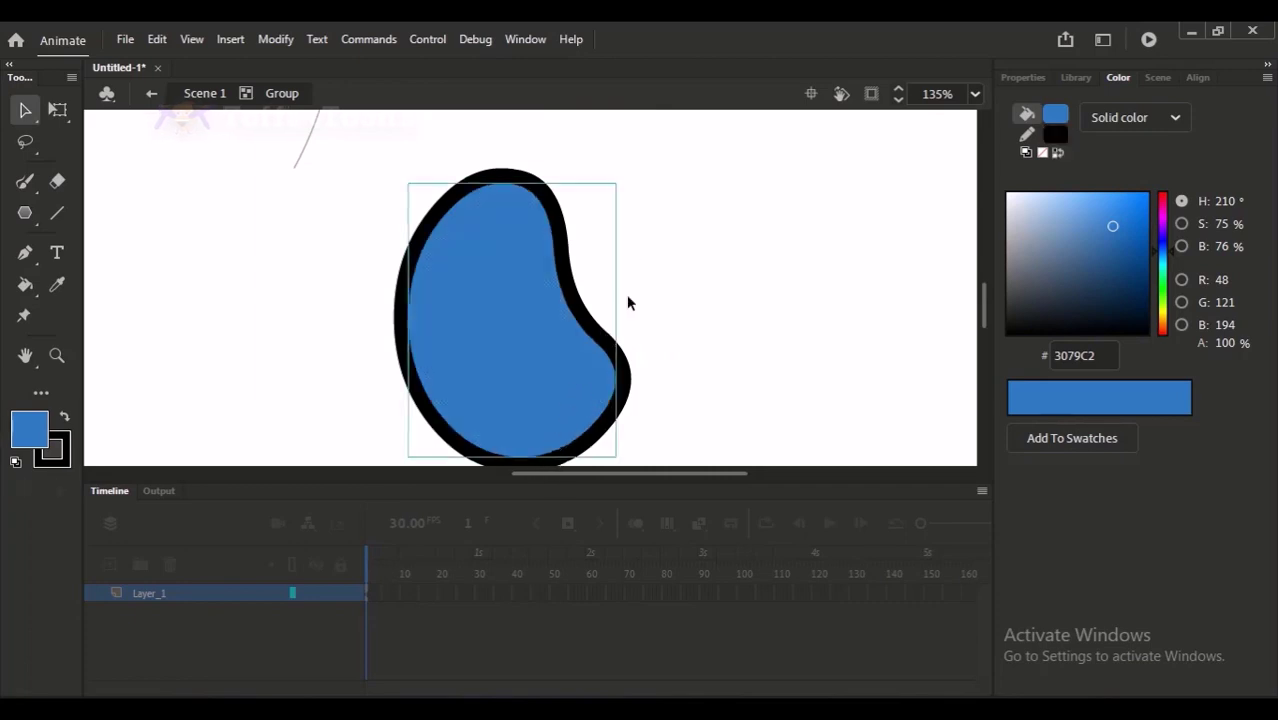
click(618, 400)
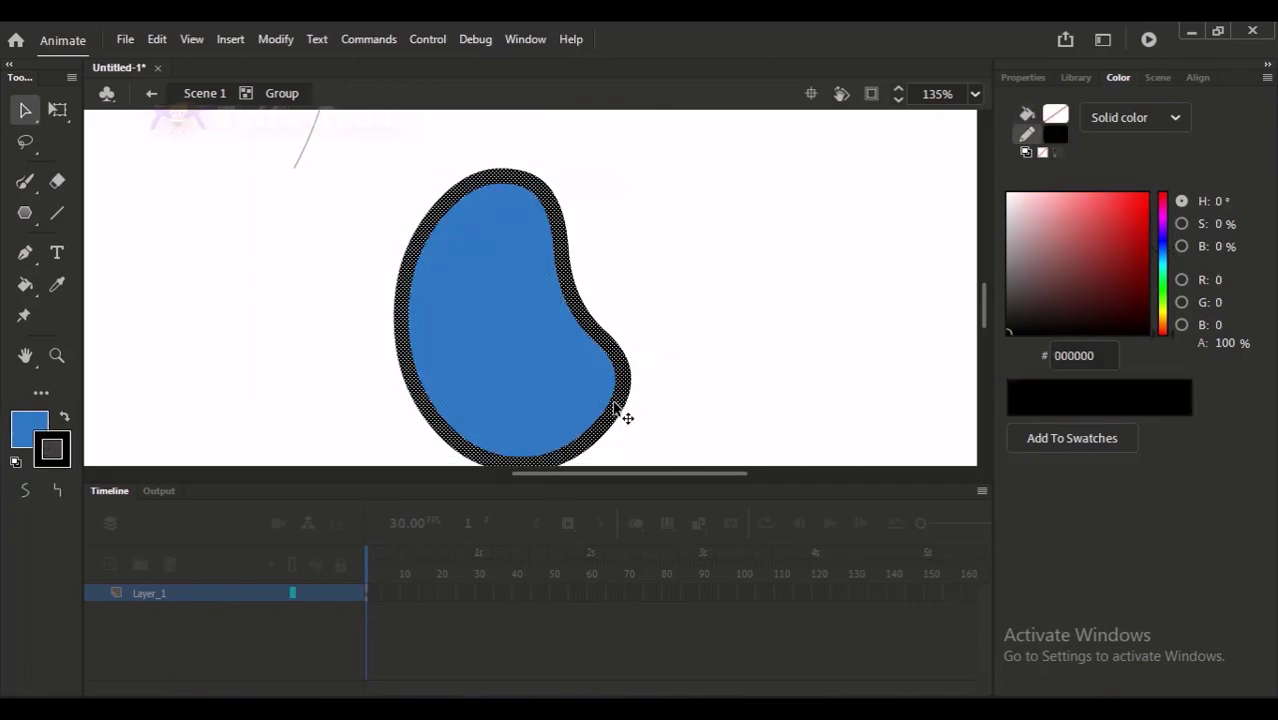
key(ctrl+g)
key(ctrl+z)
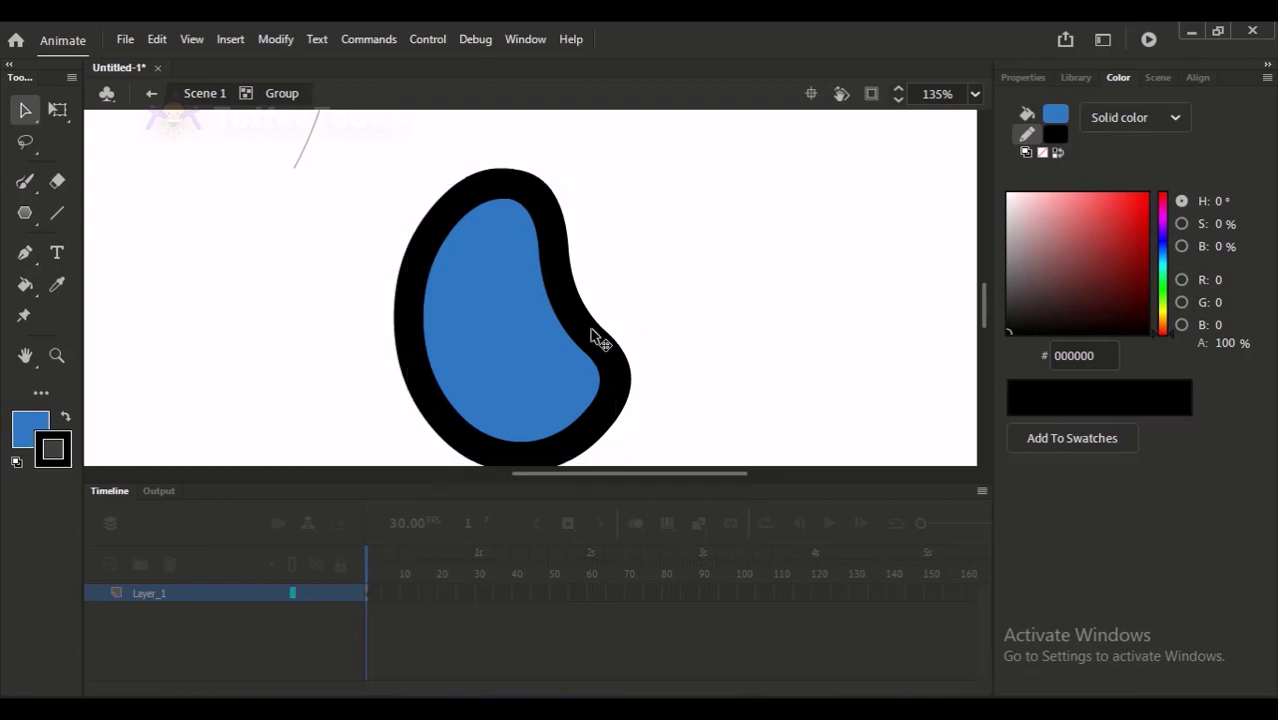
key(ctrl+y)
click(655, 290)
Move the blue fill group up and to the right behind the outline, and select each nested group
drag(519, 368, 600, 296)
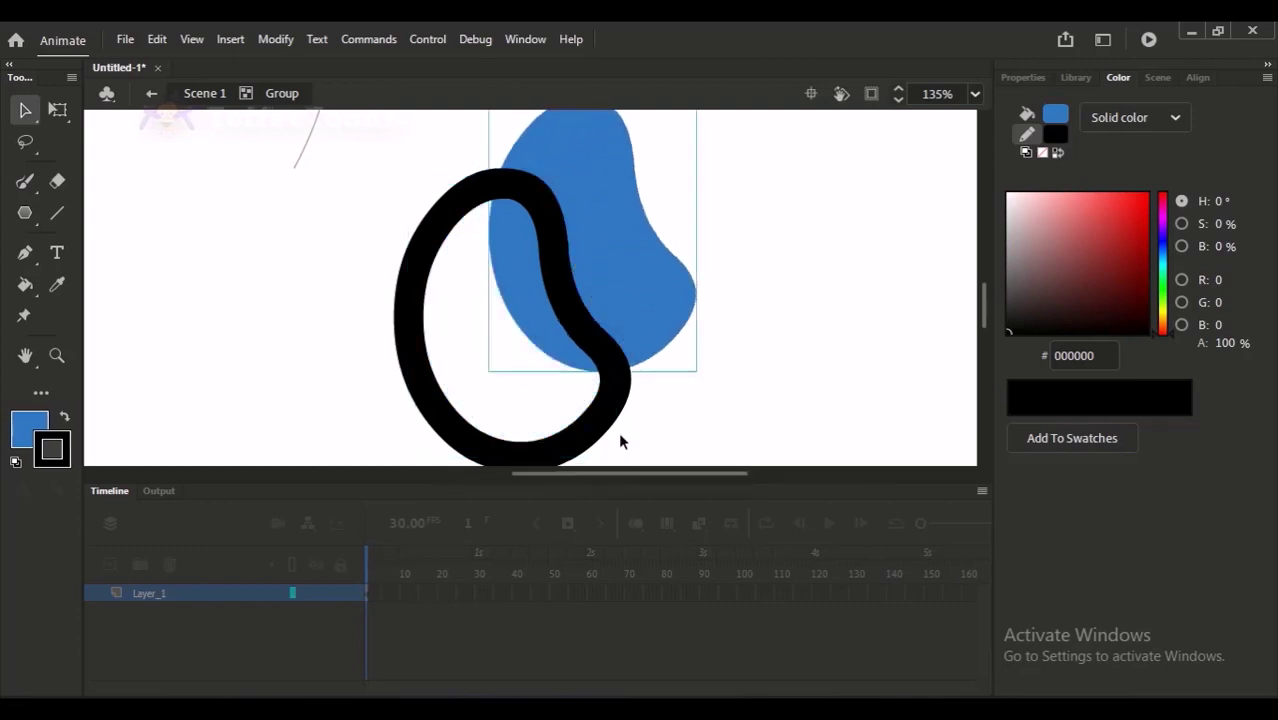
click(446, 232)
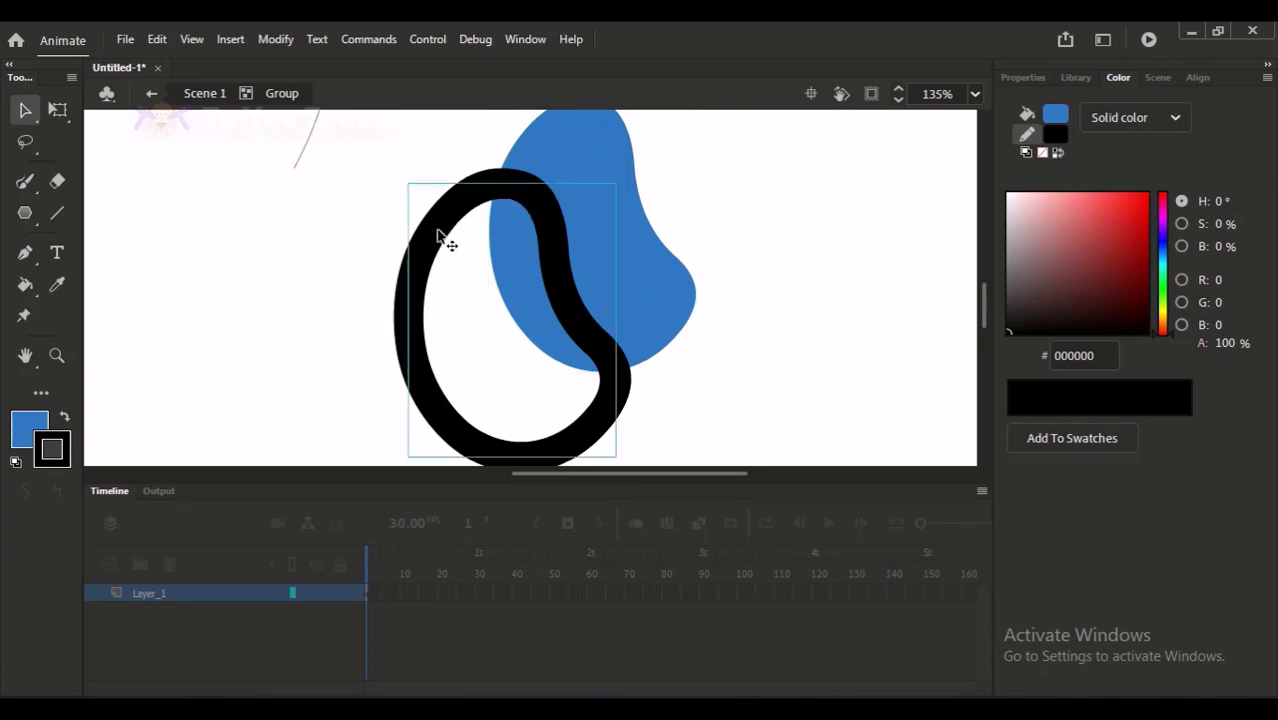
click(548, 226)
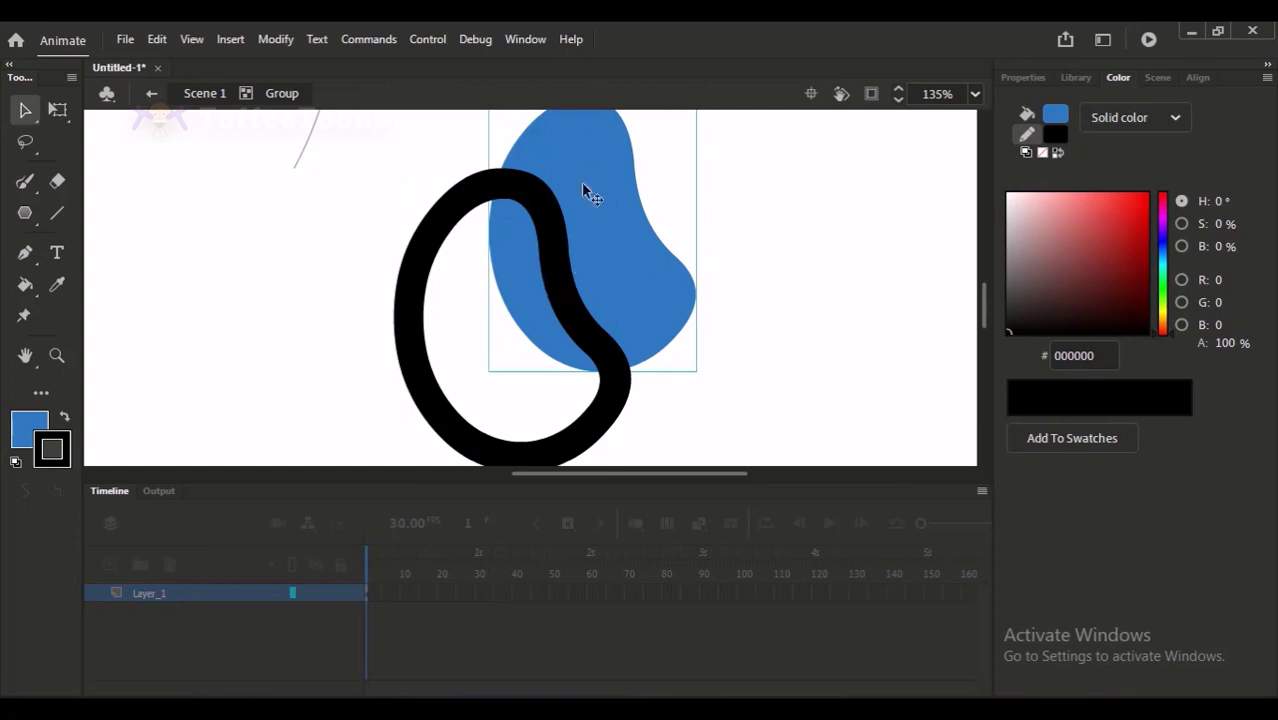
Bring the blue fill group to the front, send it to the back again, and select the two nested groups alternately
key(ctrl+shift+Up)
key(ctrl+shift+Down)
click(481, 196)
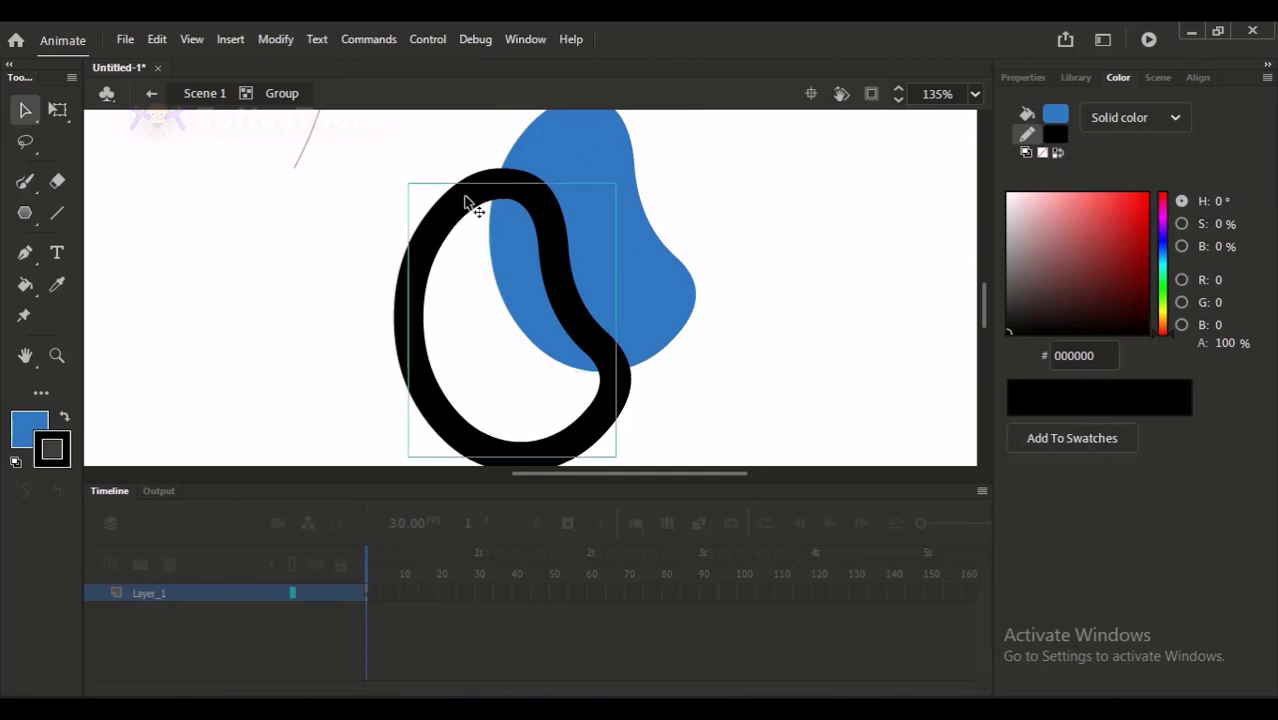
click(558, 153)
click(465, 198)
click(540, 164)
Switch between Scene 1 and the bean group's contents to compare the outer group with its nested groups
click(205, 94)
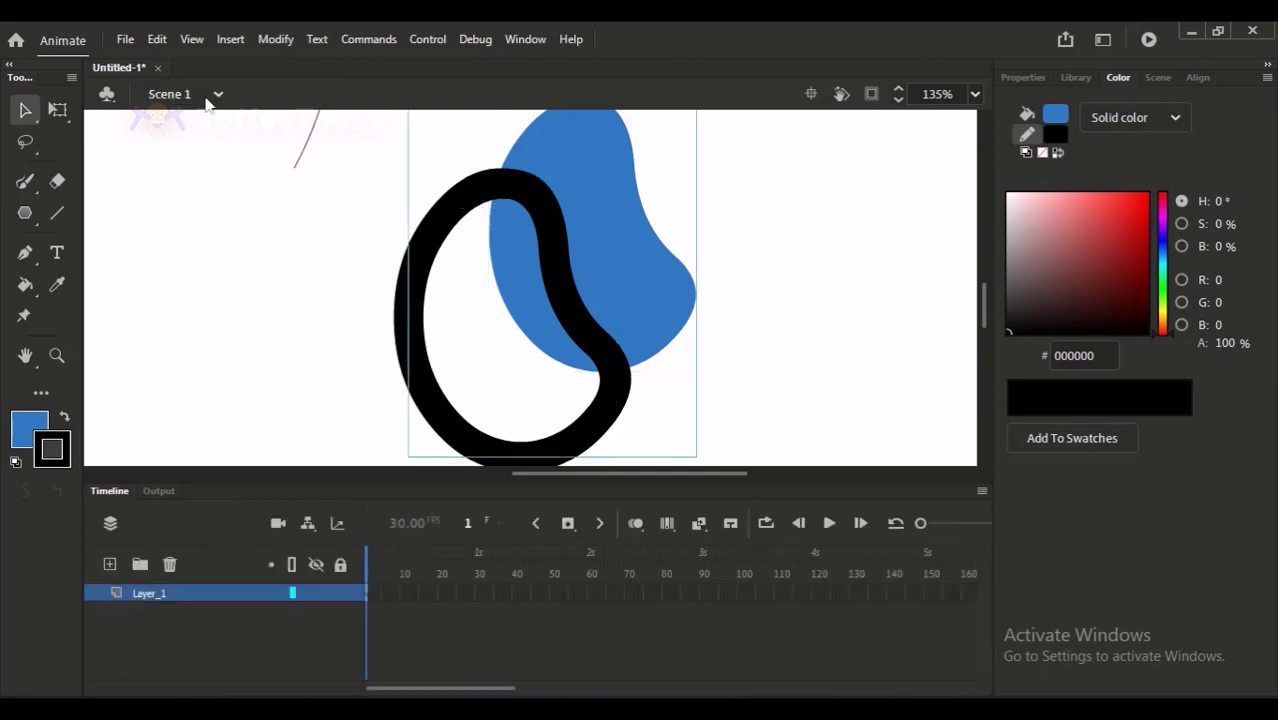
double_click(522, 205)
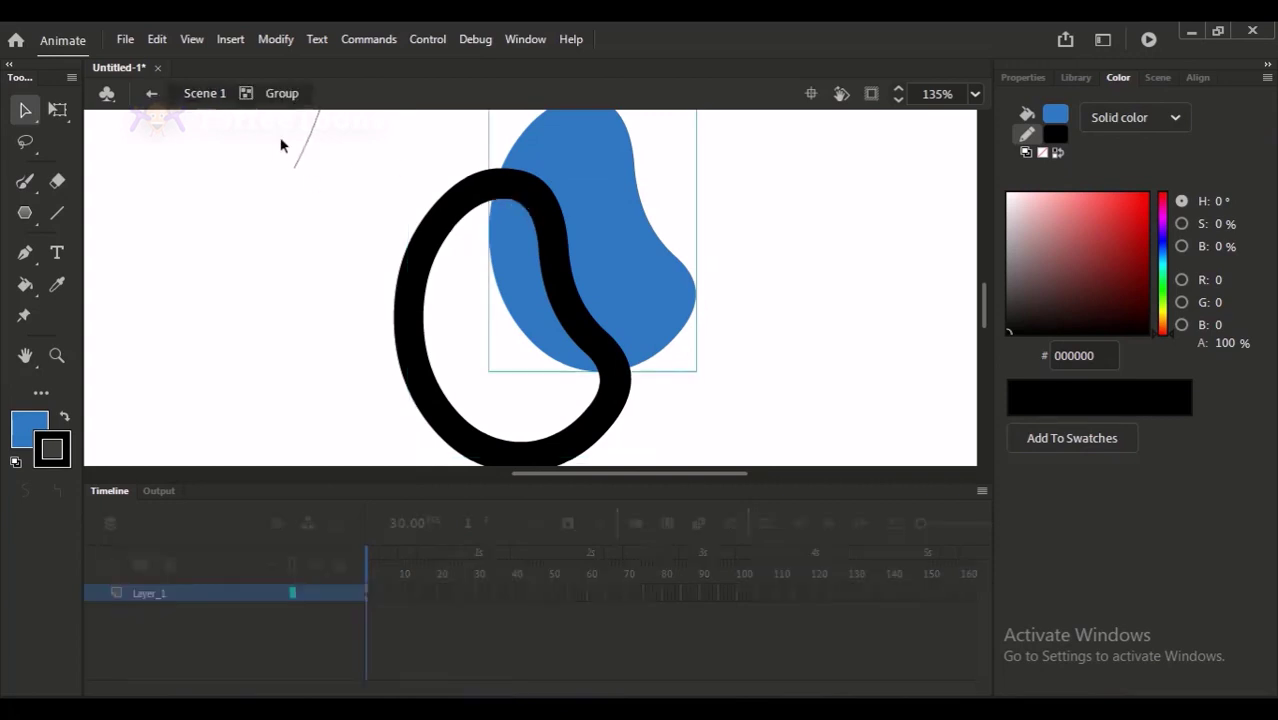
click(205, 94)
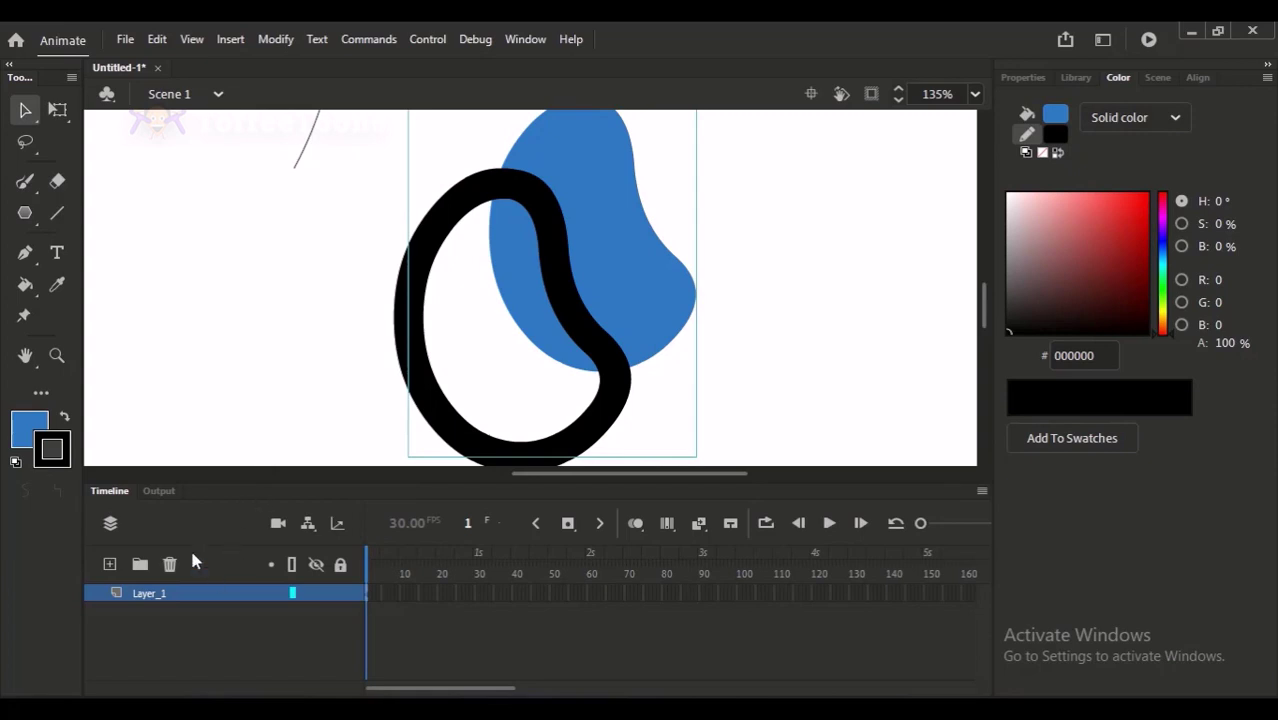
double_click(518, 186)
click(456, 166)
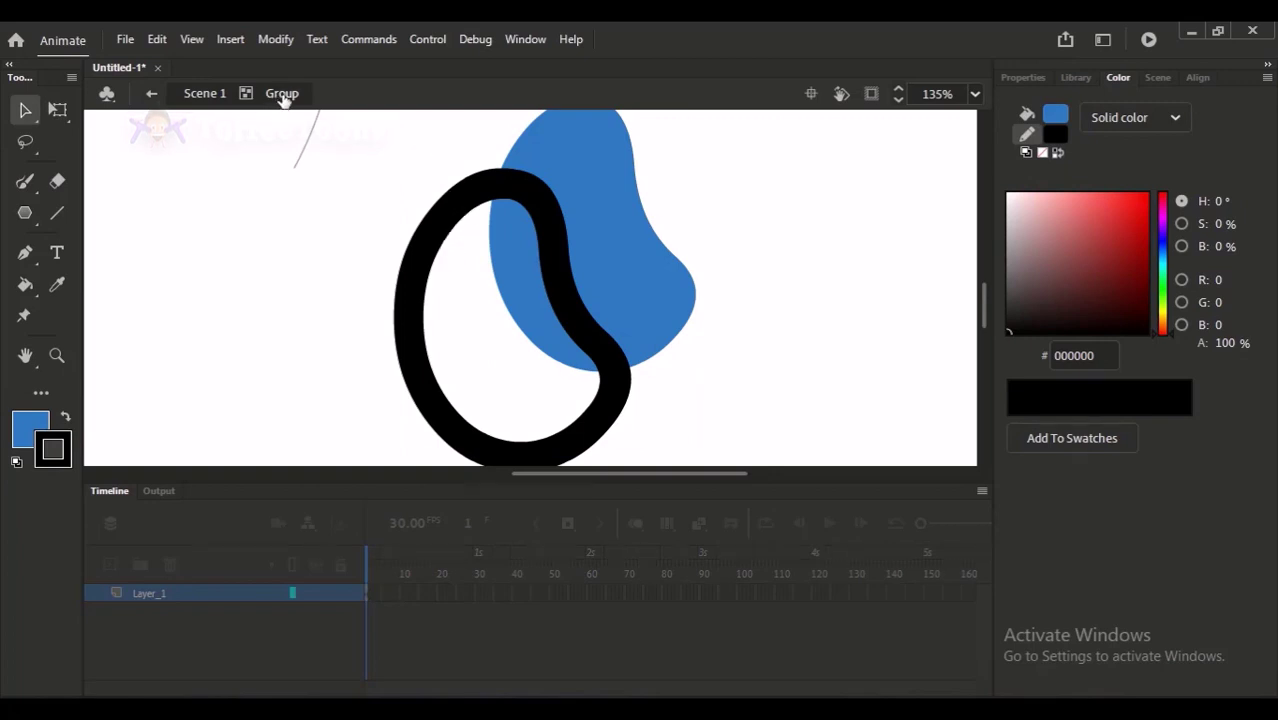
Return to Scene 1 and select the whole bean group containing the outline and the offset blue fill
click(205, 93)
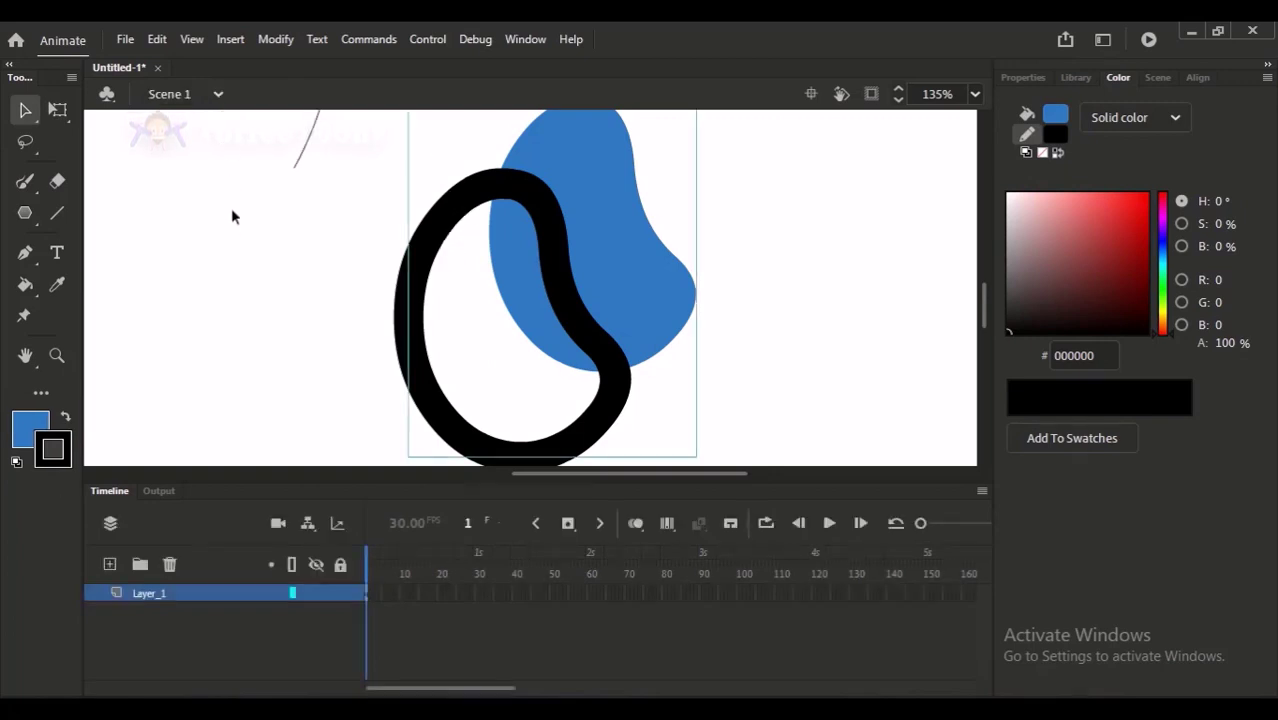
click(559, 194)
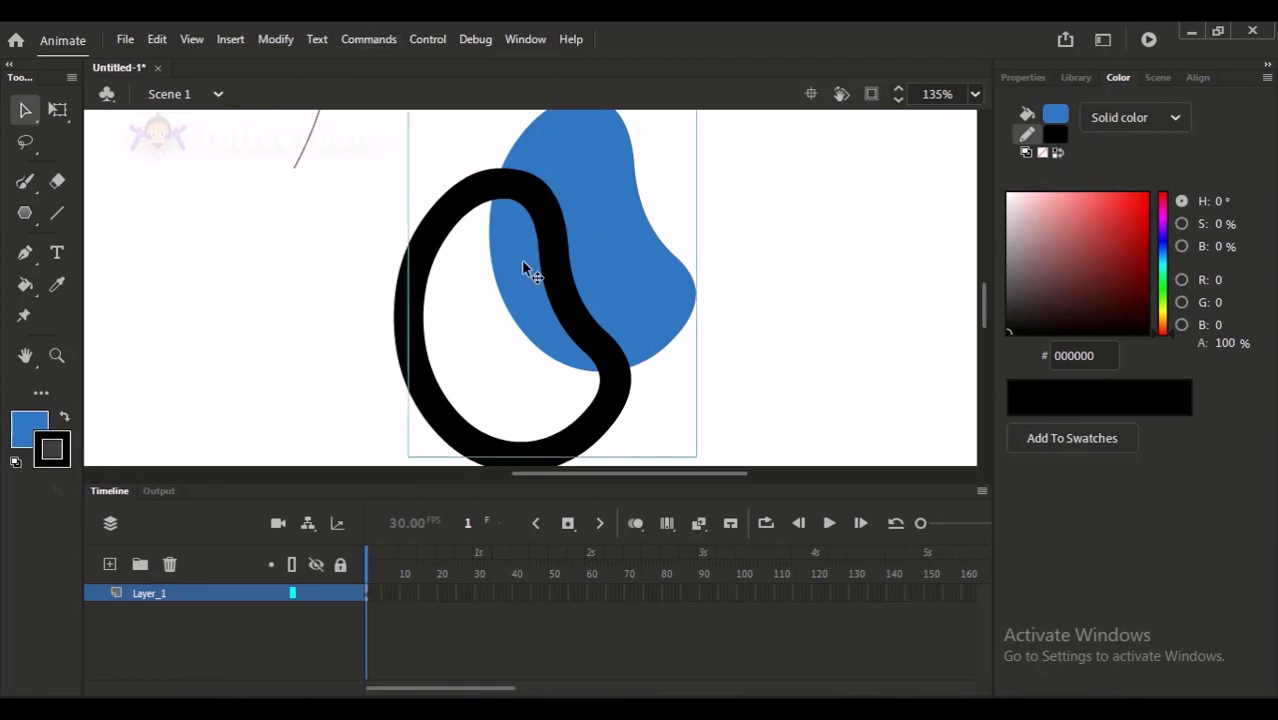
key(ctrl+minus)
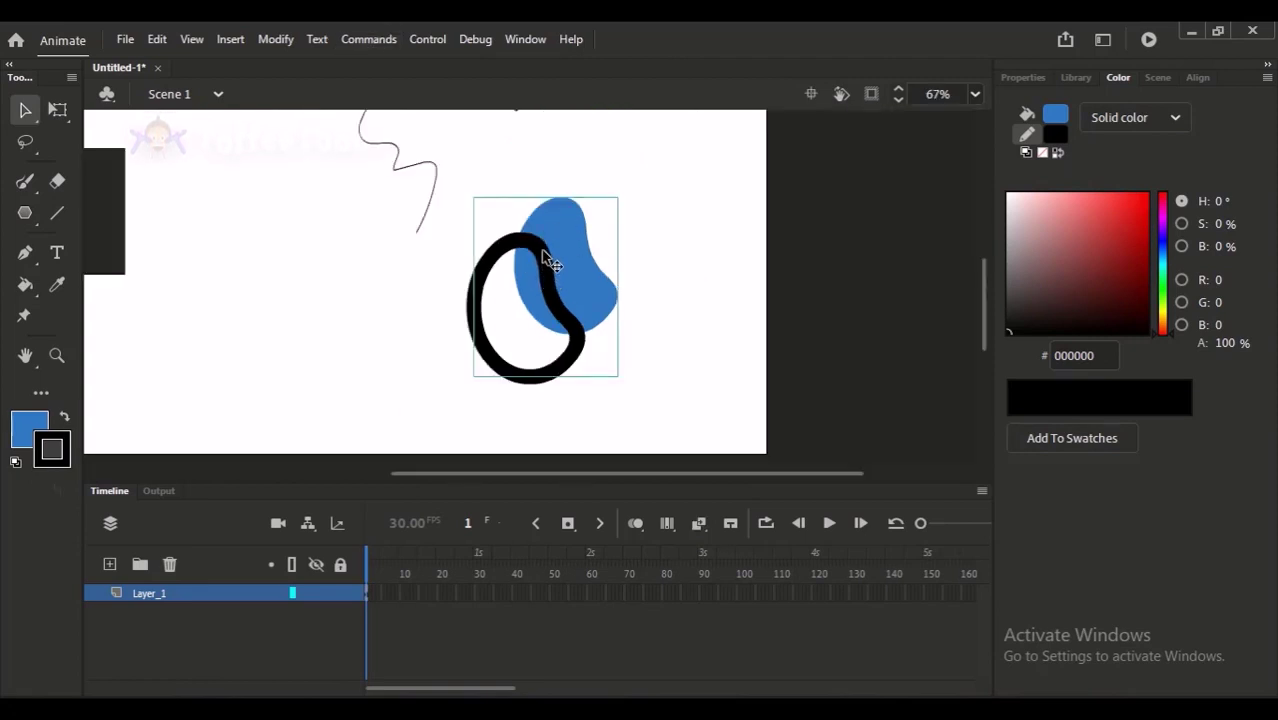
Open the bean group and select the nested outline group and blue fill group alternately
double_click(550, 261)
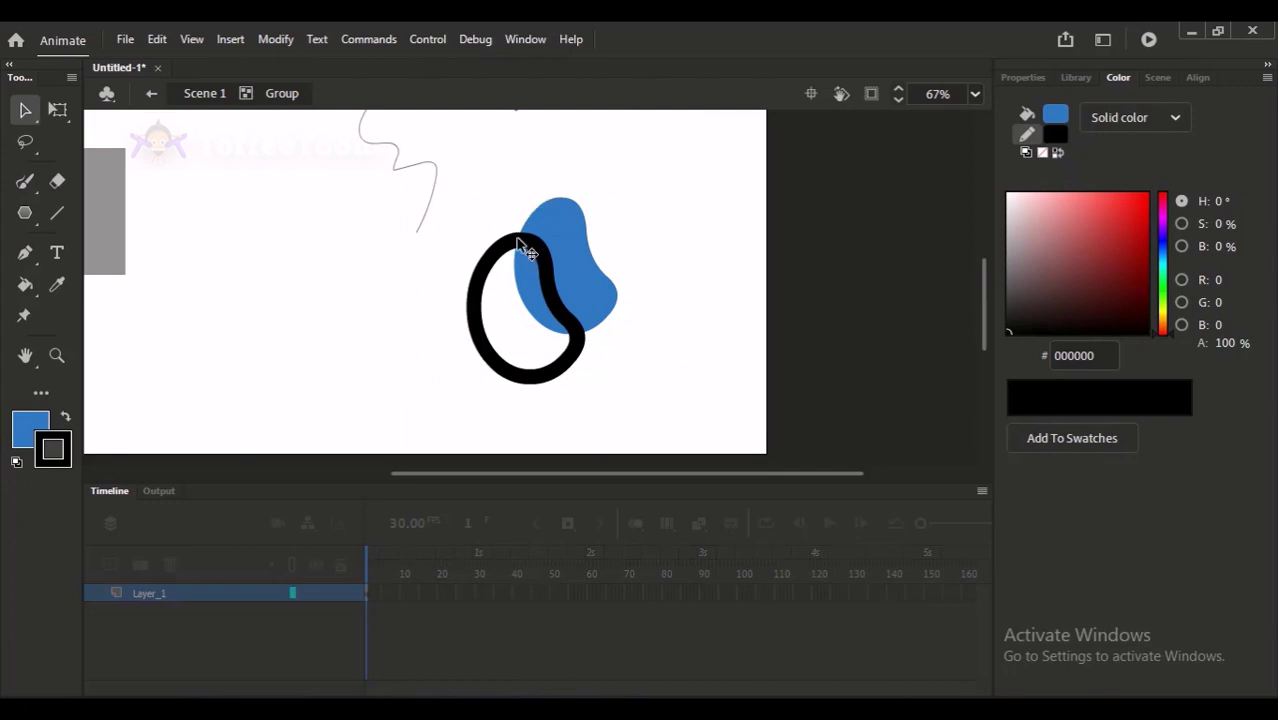
click(548, 222)
click(508, 247)
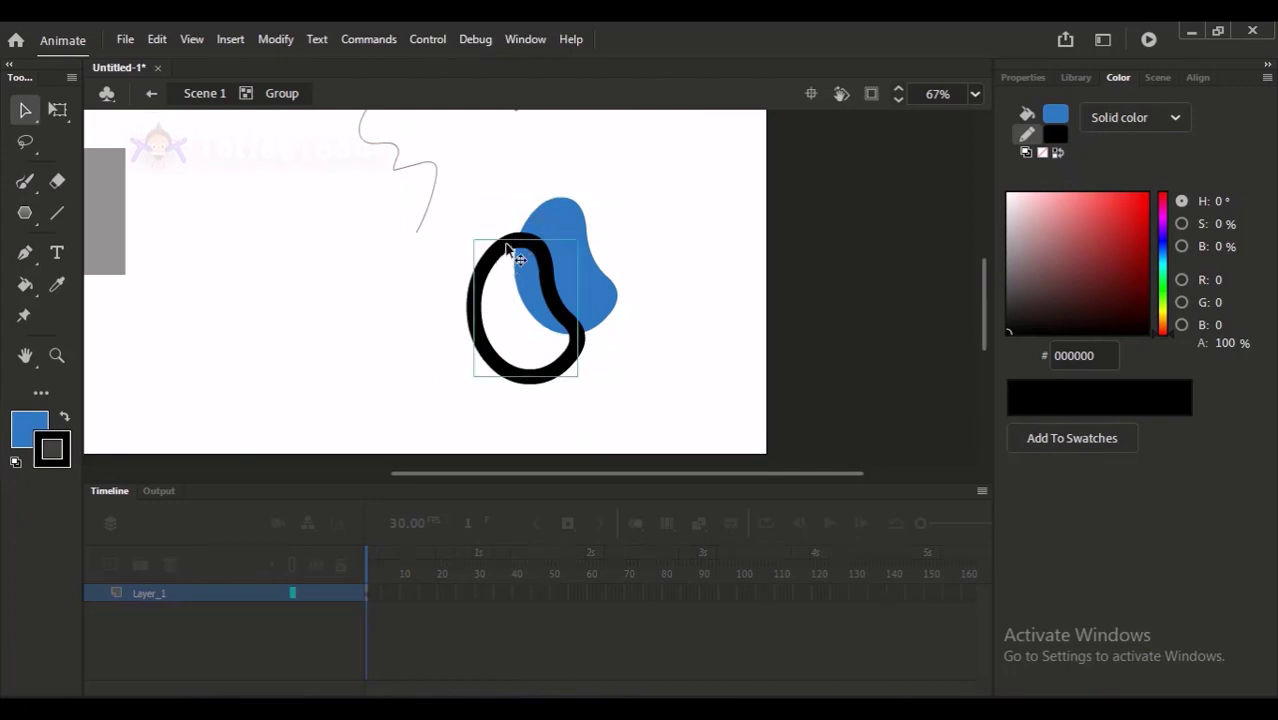
click(523, 156)
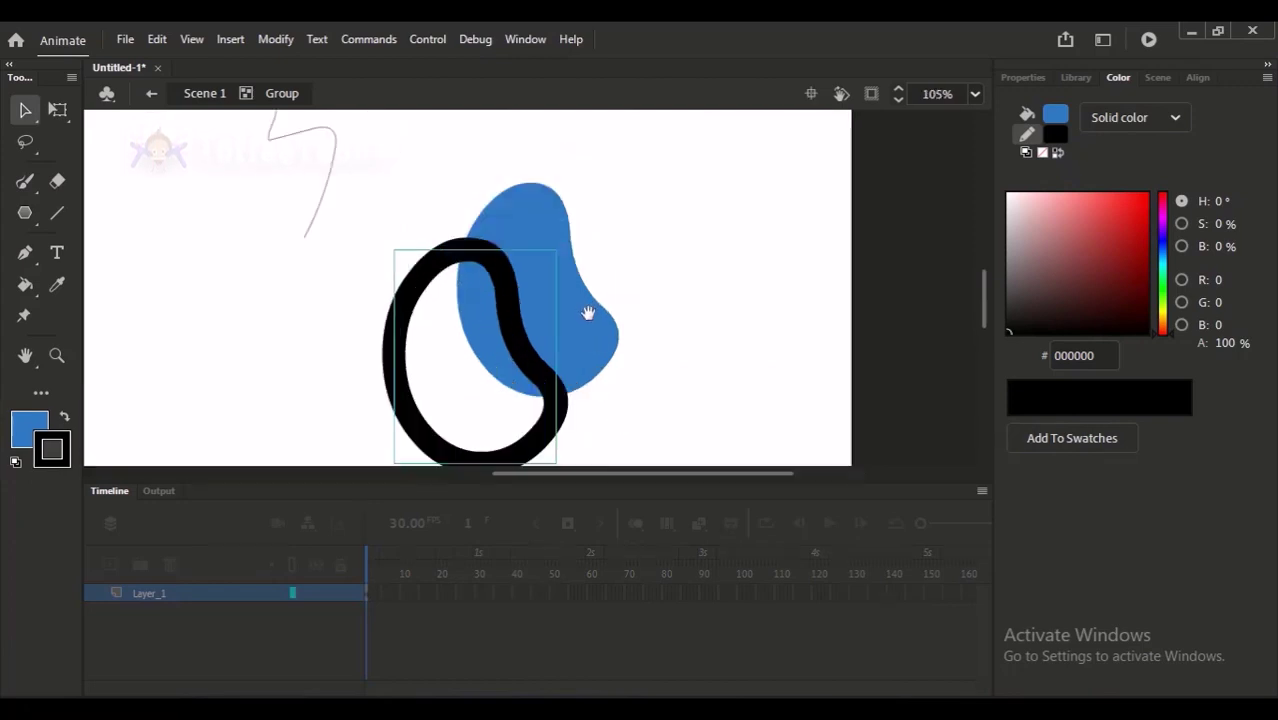
scroll(585, 308, up, 1)
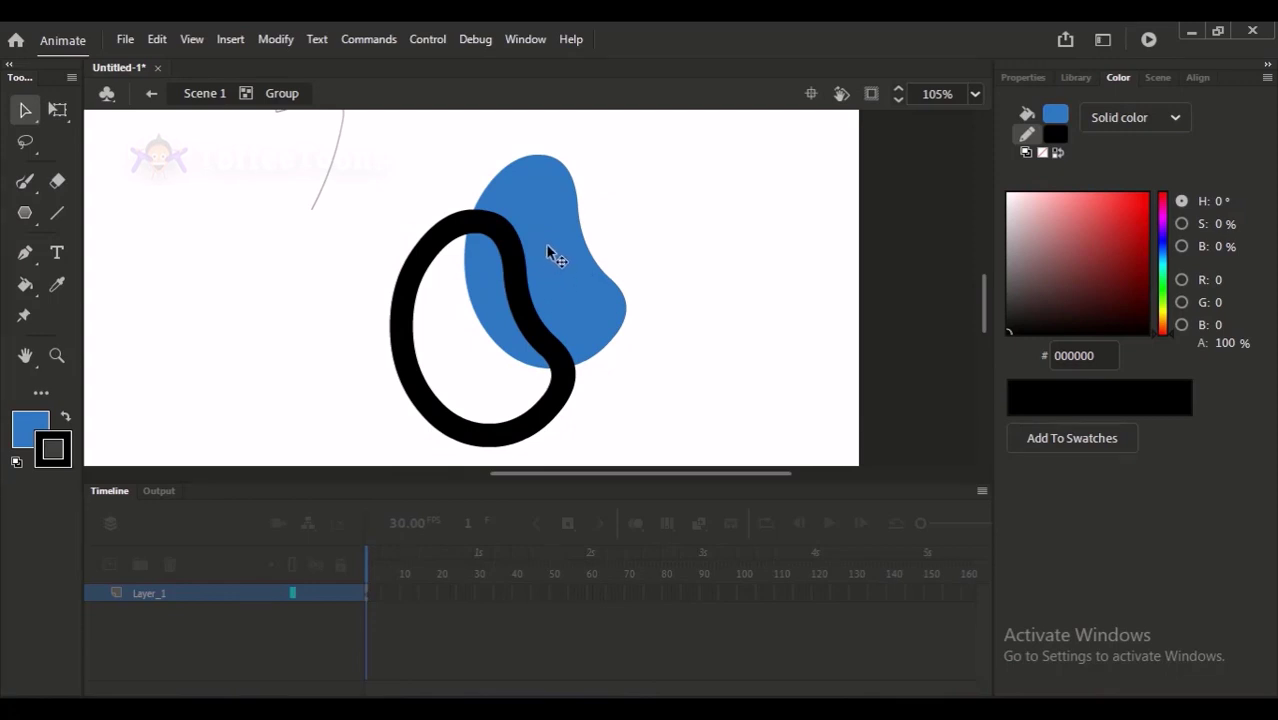
click(552, 212)
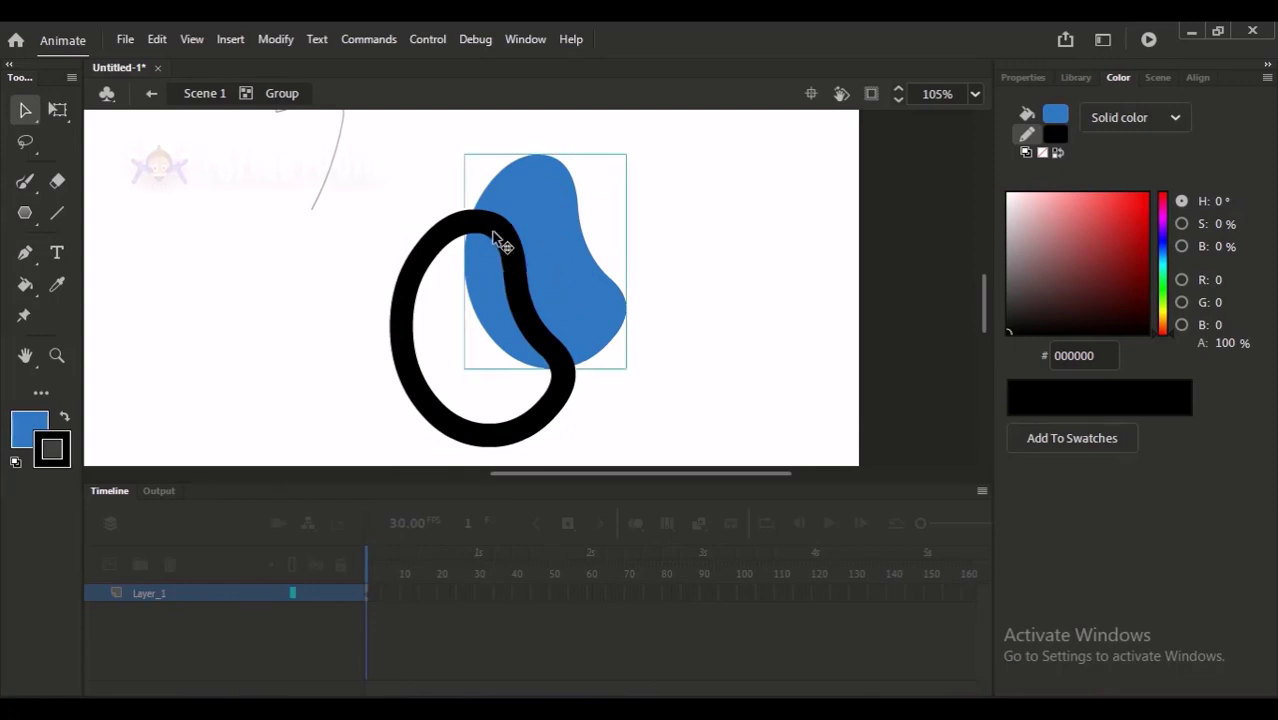
click(500, 242)
click(532, 205)
click(494, 225)
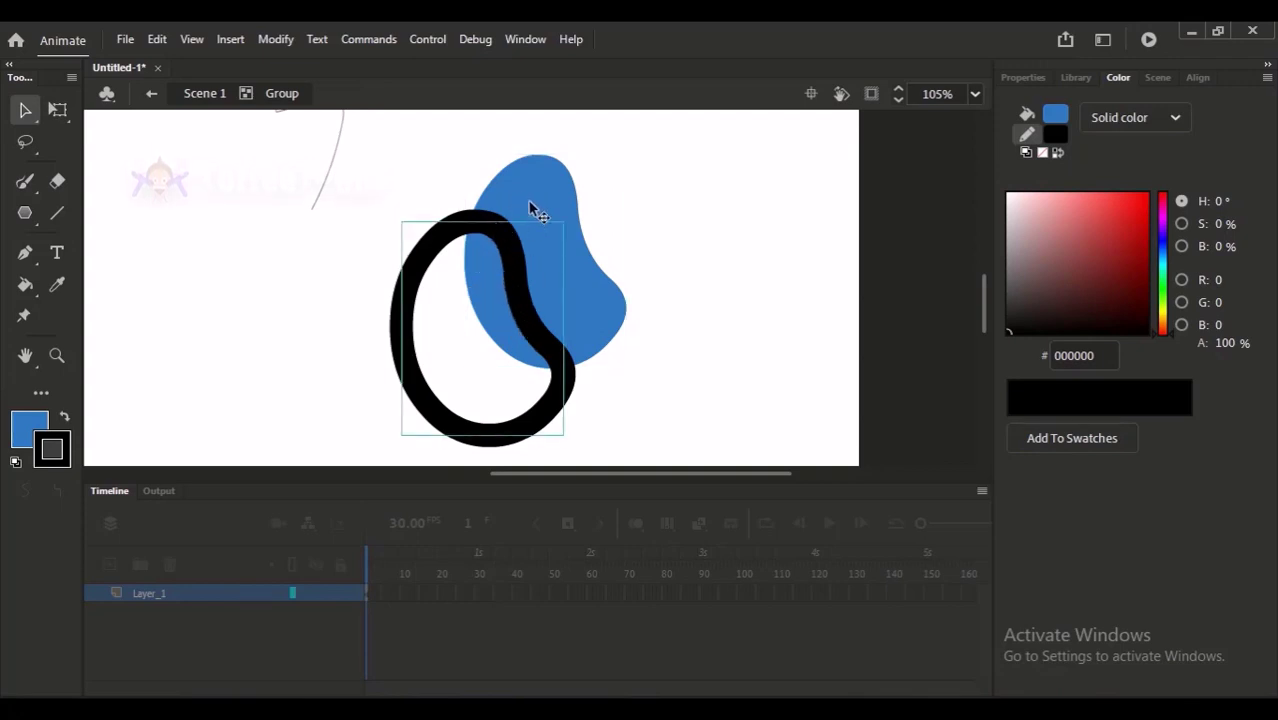
click(528, 210)
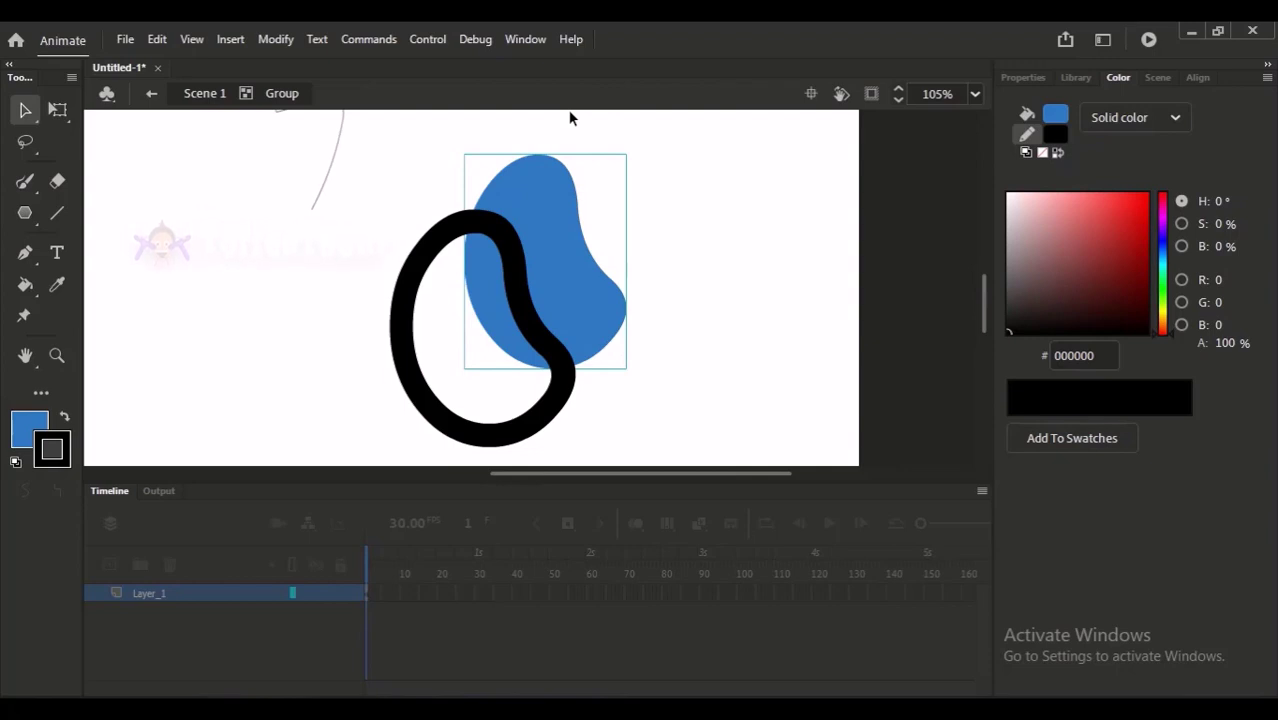
Bring the blue fill group to the front and send it to the back, twice in a row
key(ctrl+shift+Up)
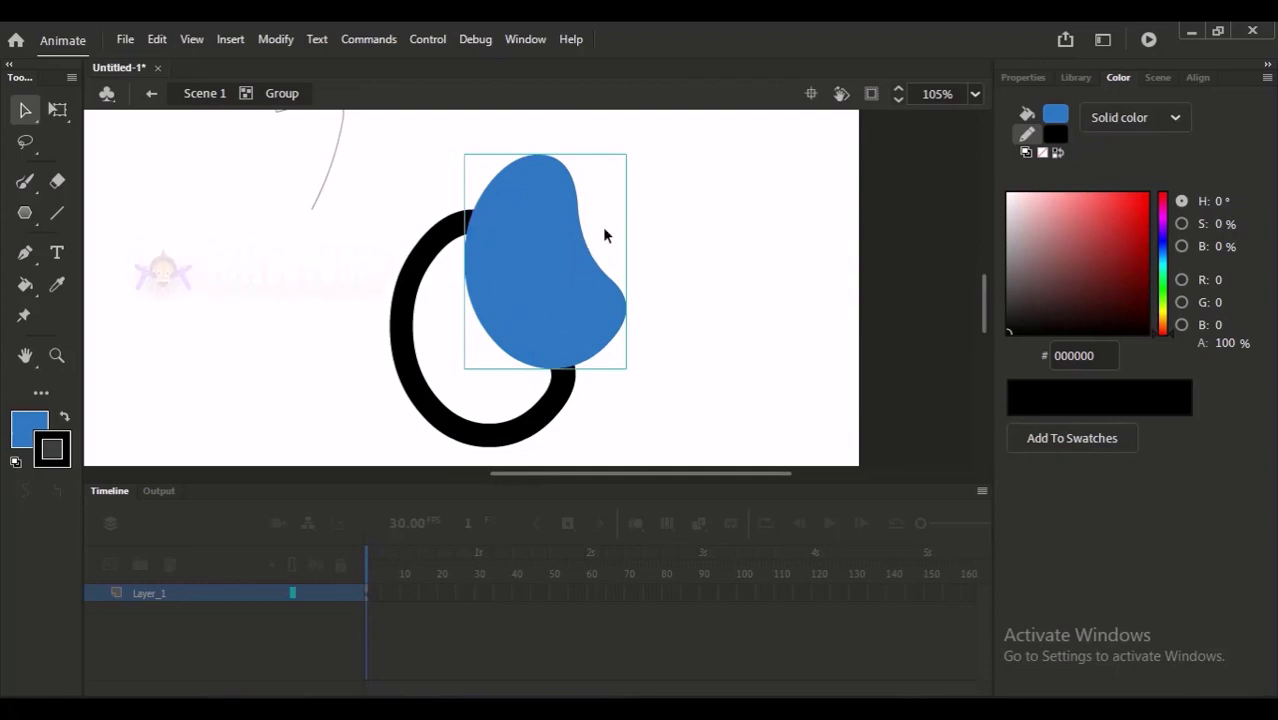
key(ctrl+shift+Down)
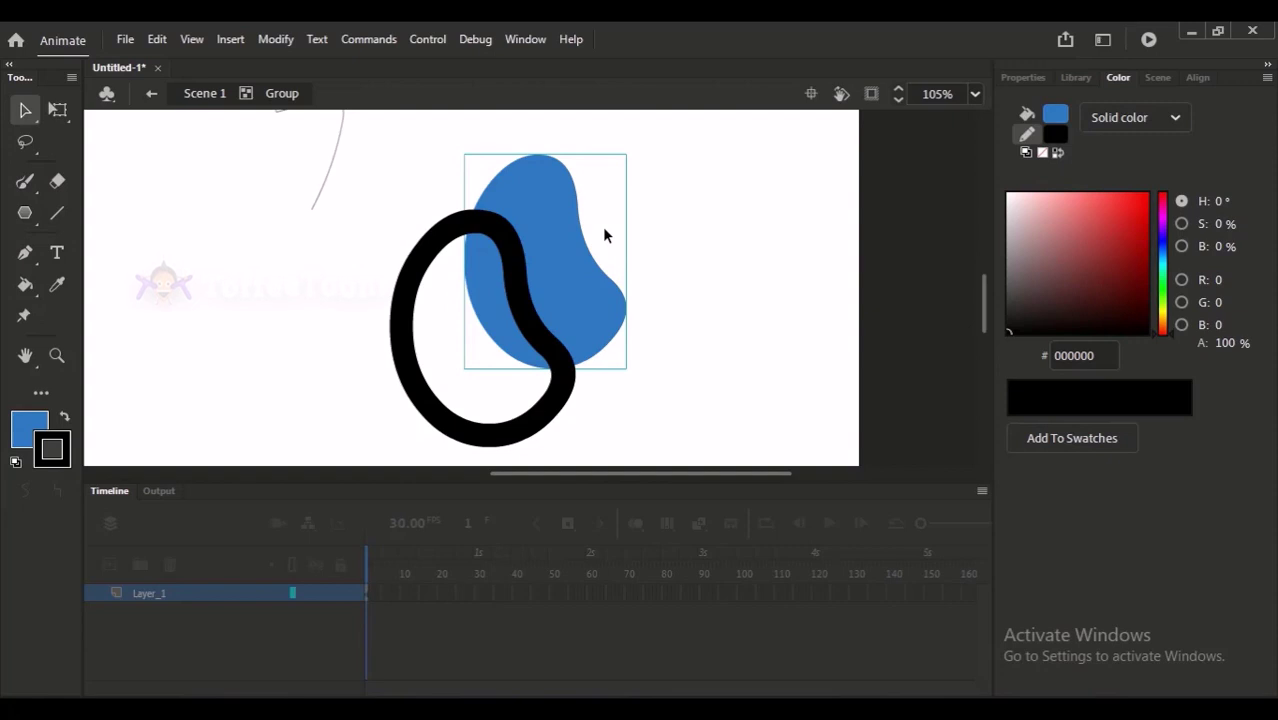
key(ctrl+shift+Up)
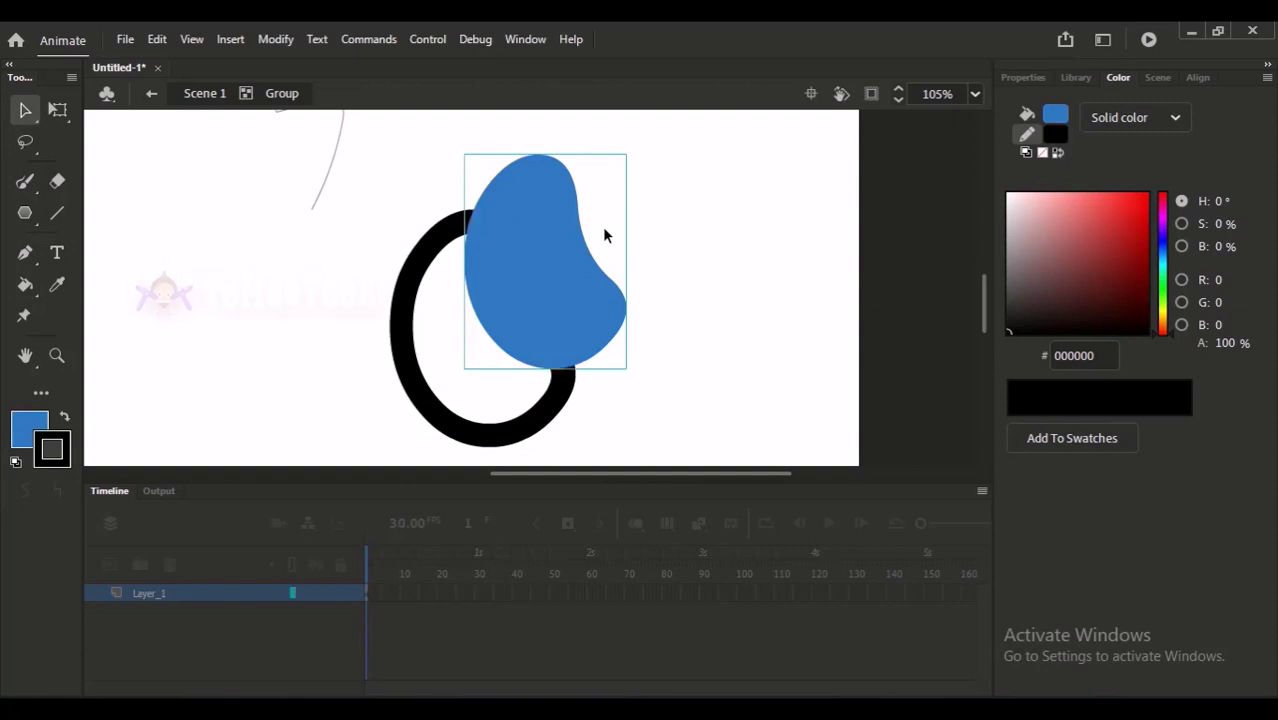
key(ctrl+shift+Down)
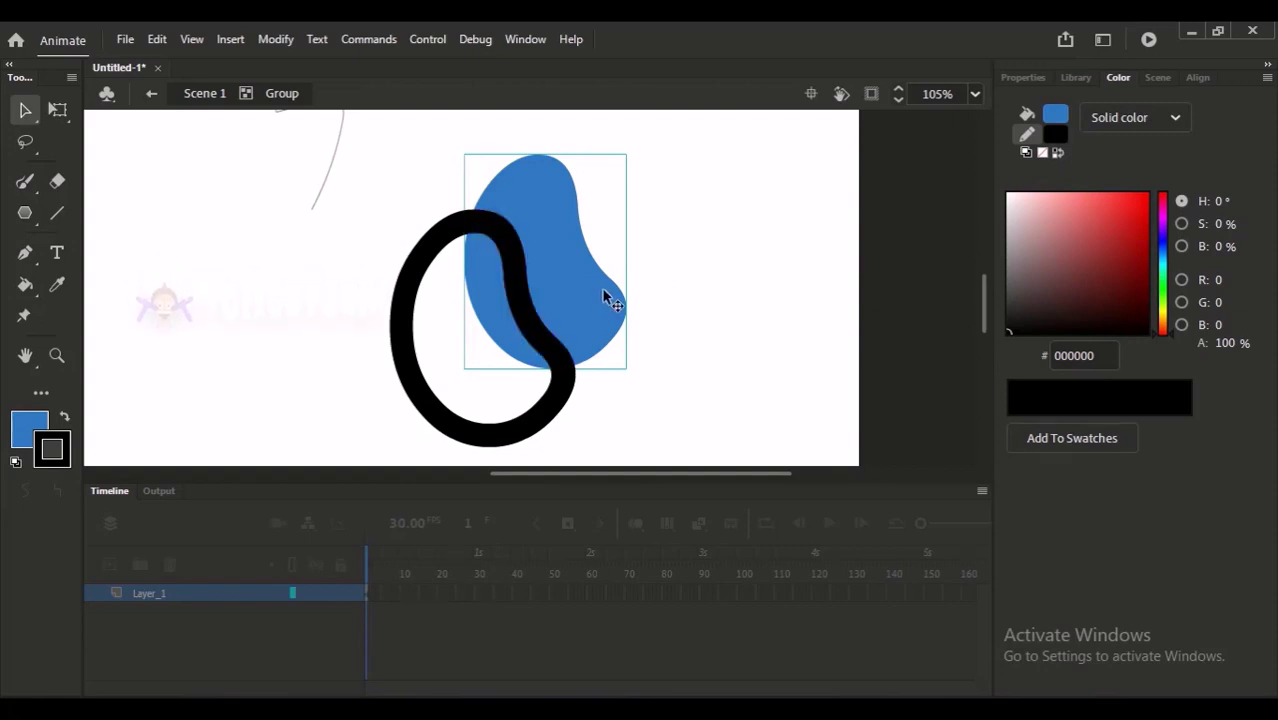
Move the blue fill group back into the black outline, switch its stacking order and leave it in front
drag(602, 291, 551, 363)
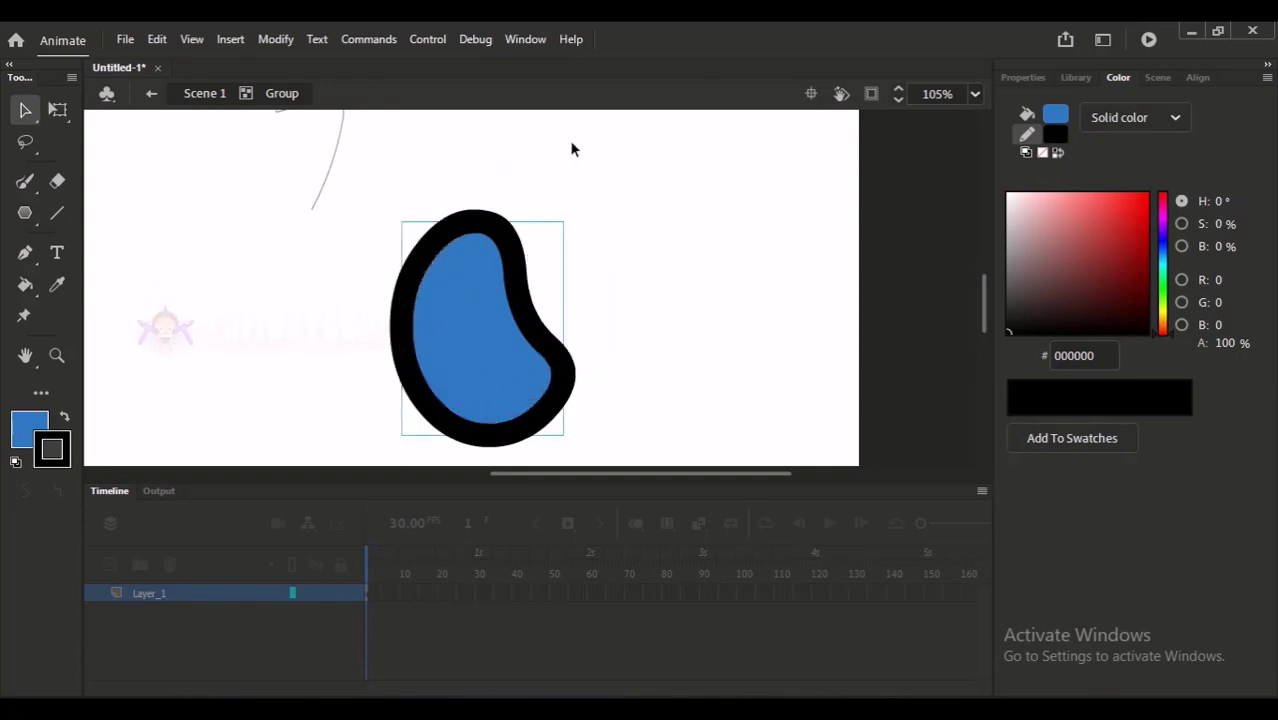
key(ctrl+shift+Up)
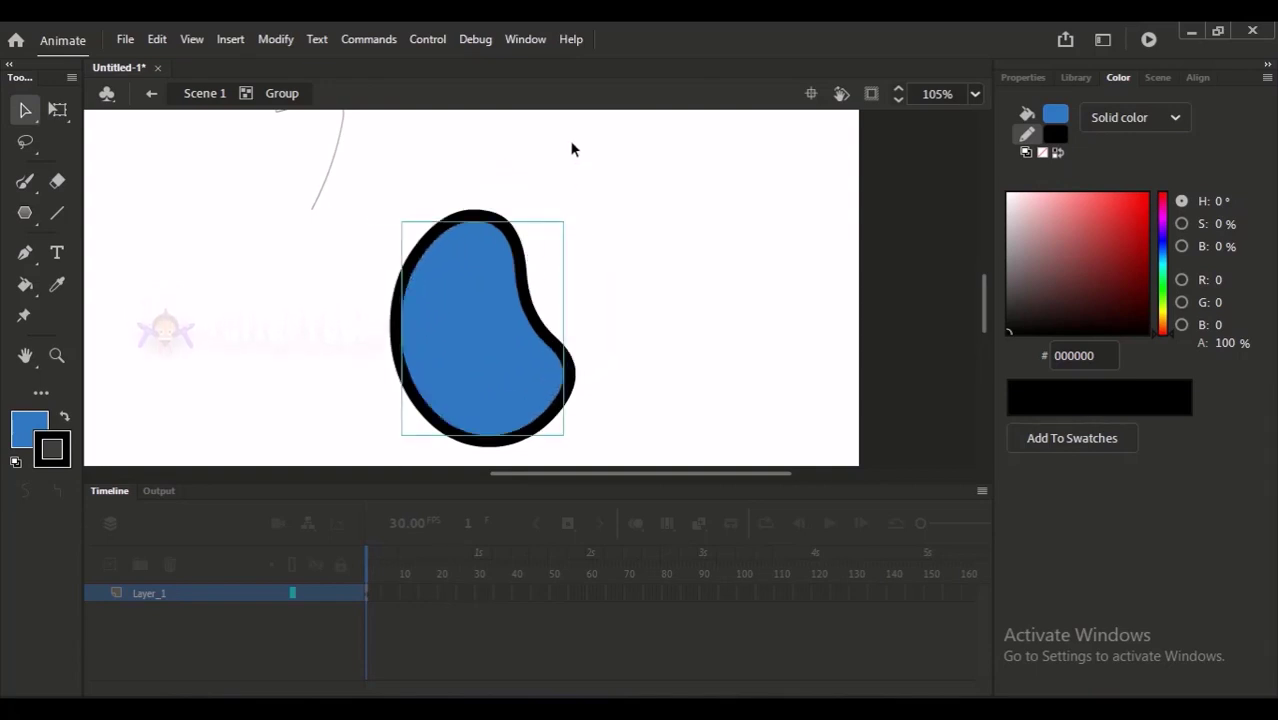
key(ctrl+shift+Down)
click(588, 335)
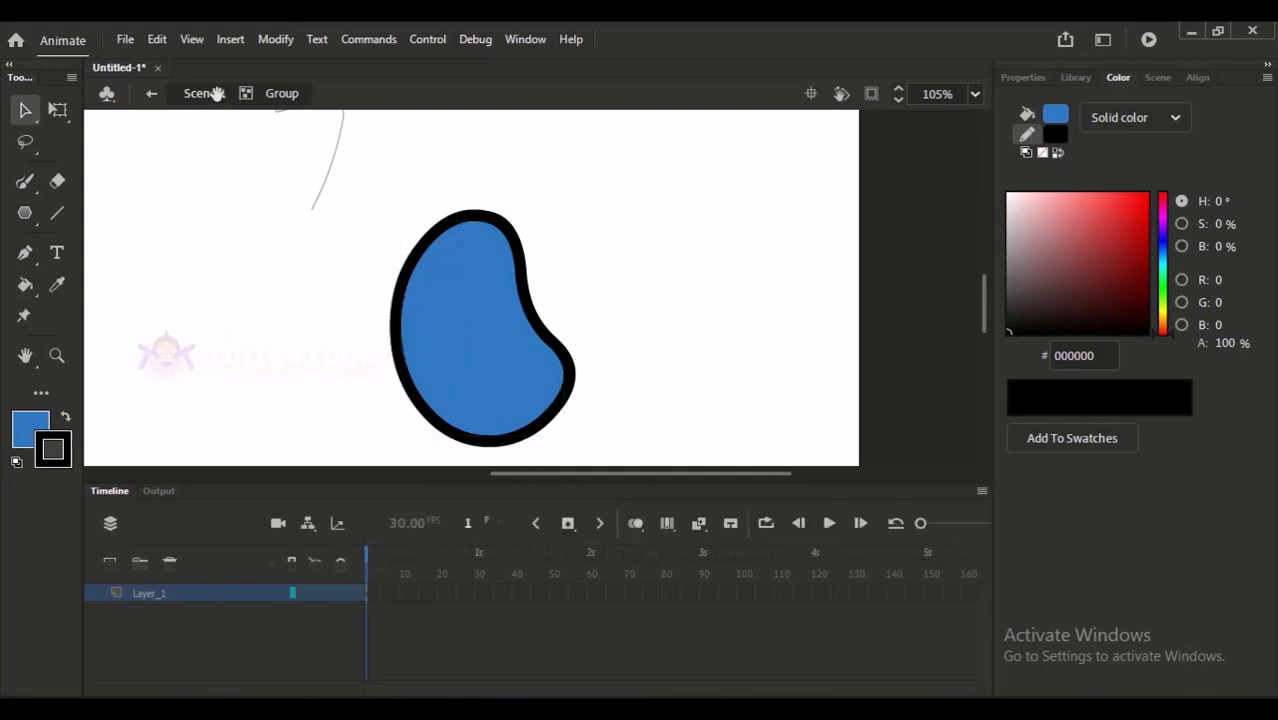
Return to Scene 1, look into the bean group once more, and delete the whole group from the stage
click(212, 93)
key(ctrl+2)
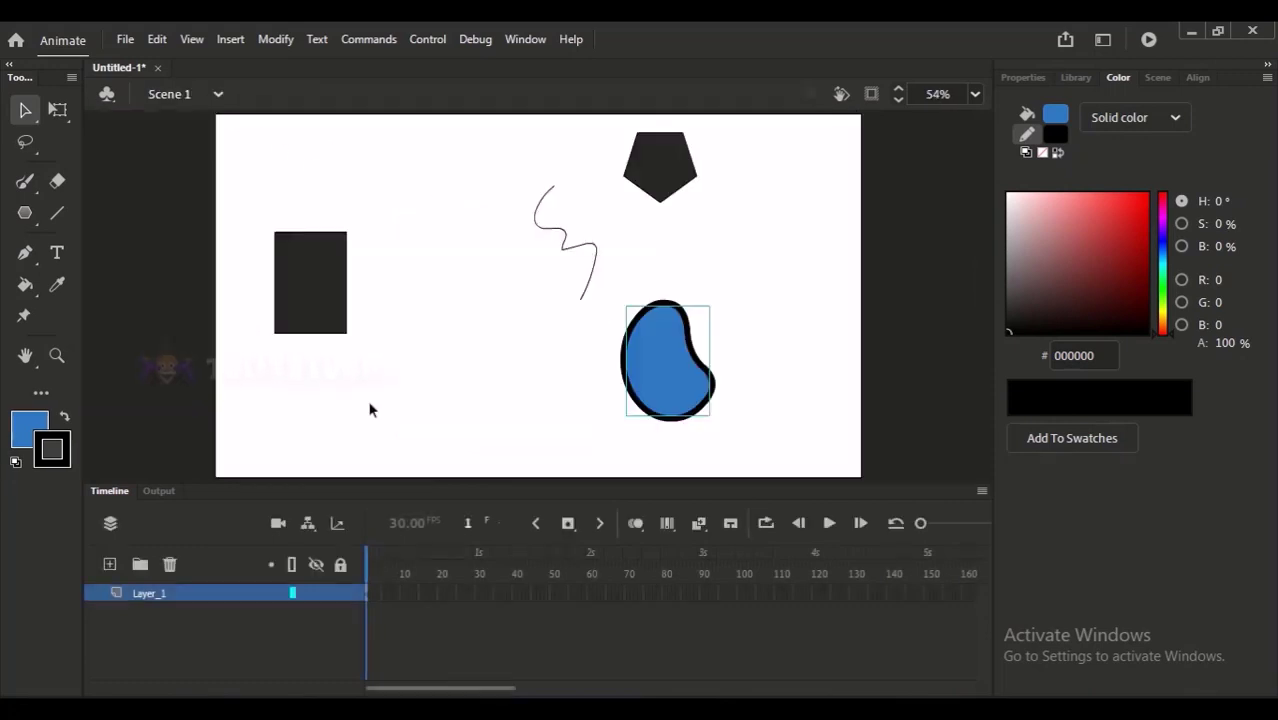
double_click(653, 365)
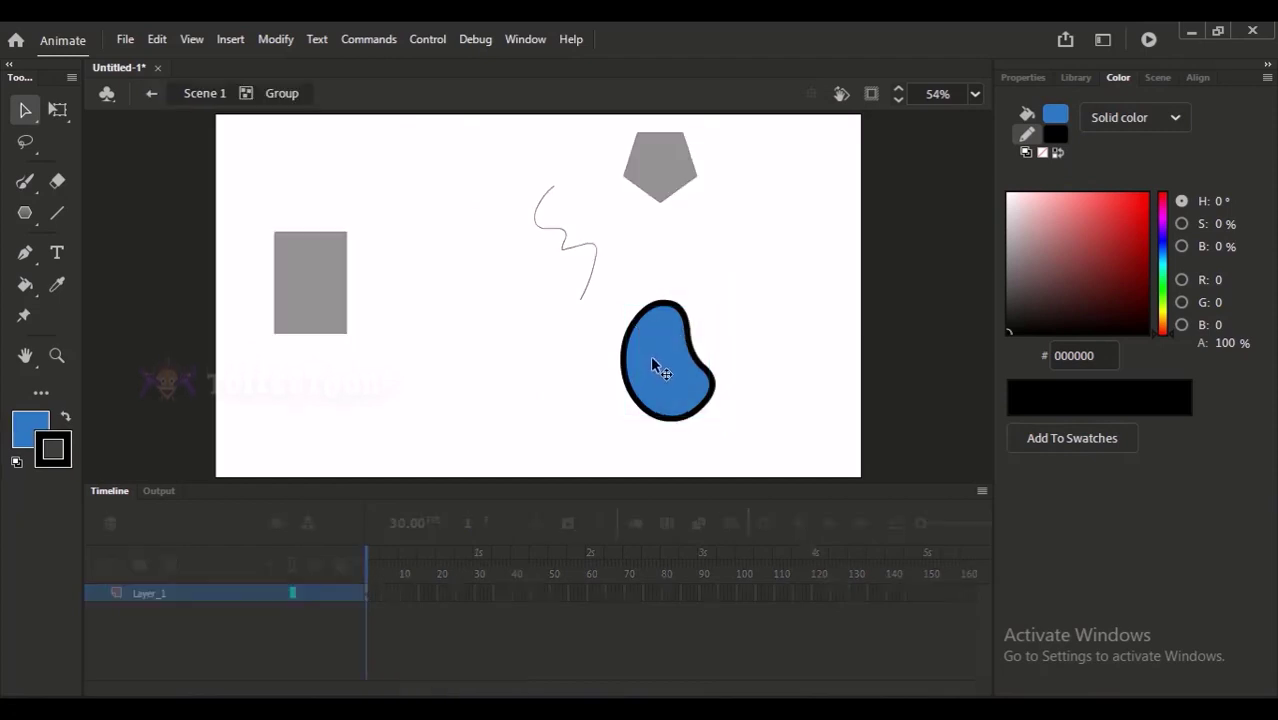
click(218, 94)
key(Delete)
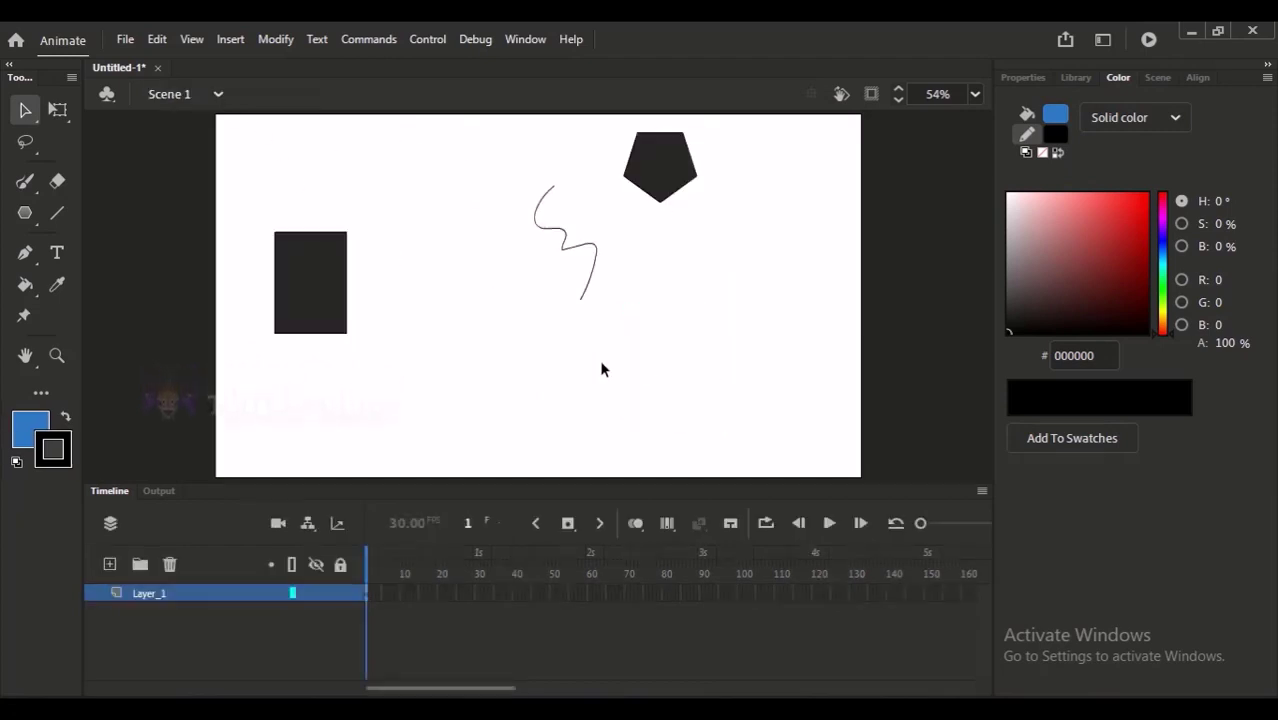
Draw a blue circle with the Oval tool below the squiggly line and delete its thick black stroke
click(25, 213)
click(103, 271)
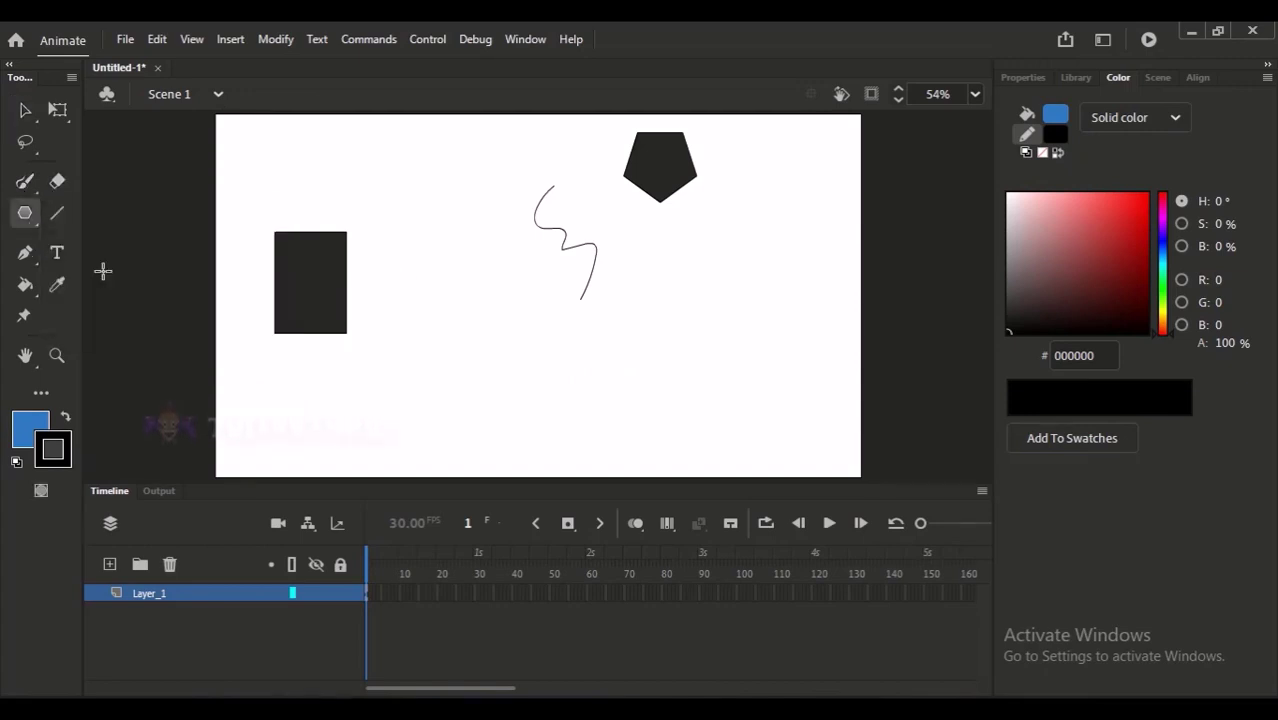
mouse_move(433, 323)
mouse_down()
mouse_move(496, 362)
mouse_move(575, 451)
mouse_up()
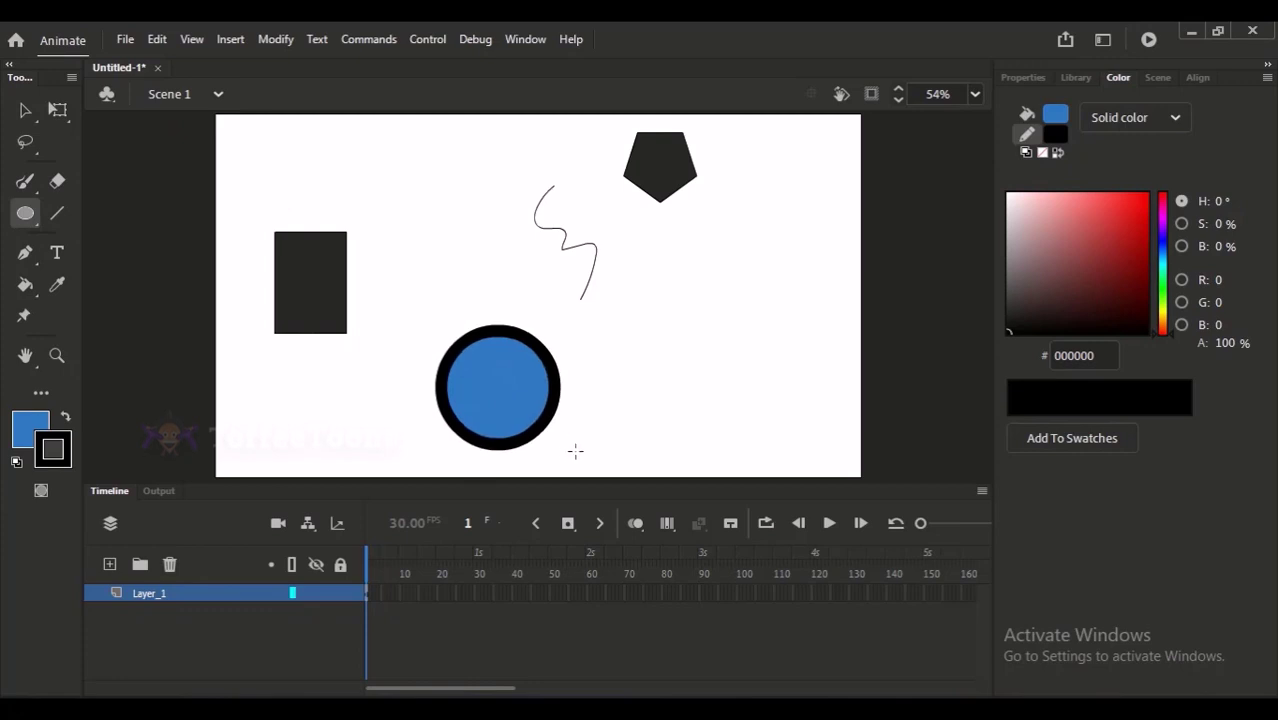
click(25, 110)
click(544, 432)
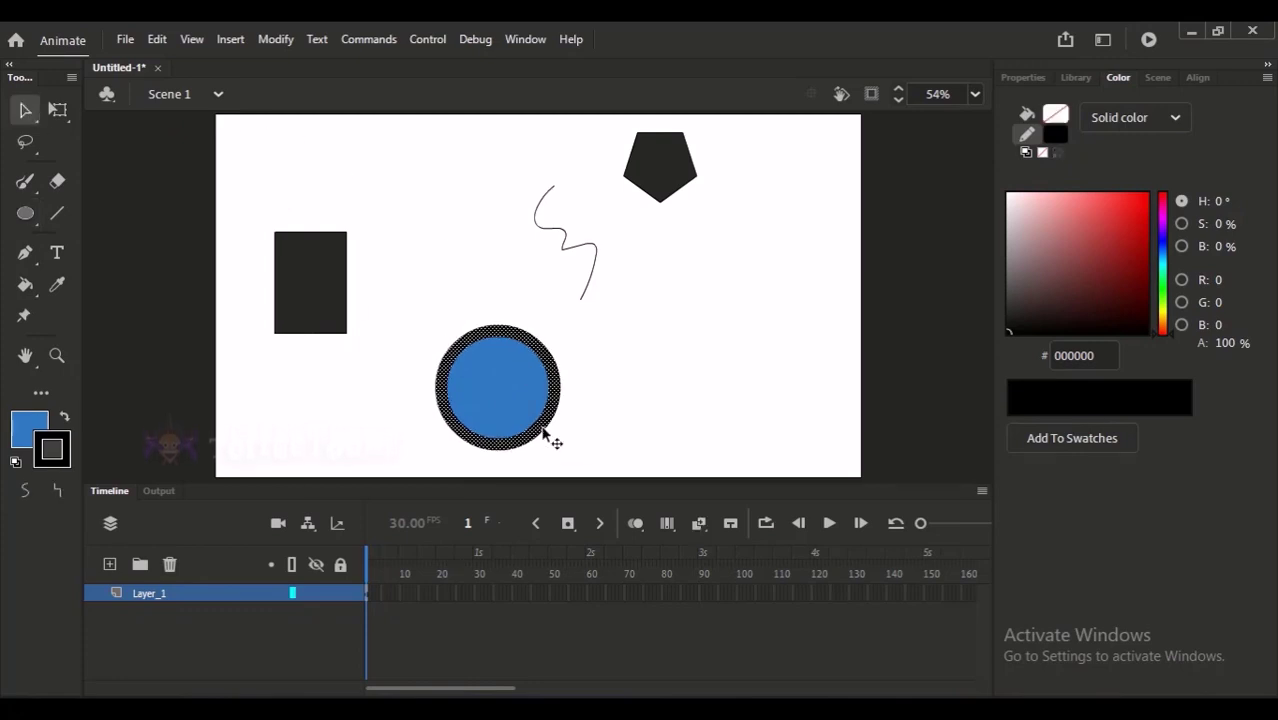
key(Delete)
Draw a second circle with no stroke and fill 993300, overlapping the blue circle's upper-right part
click(25, 213)
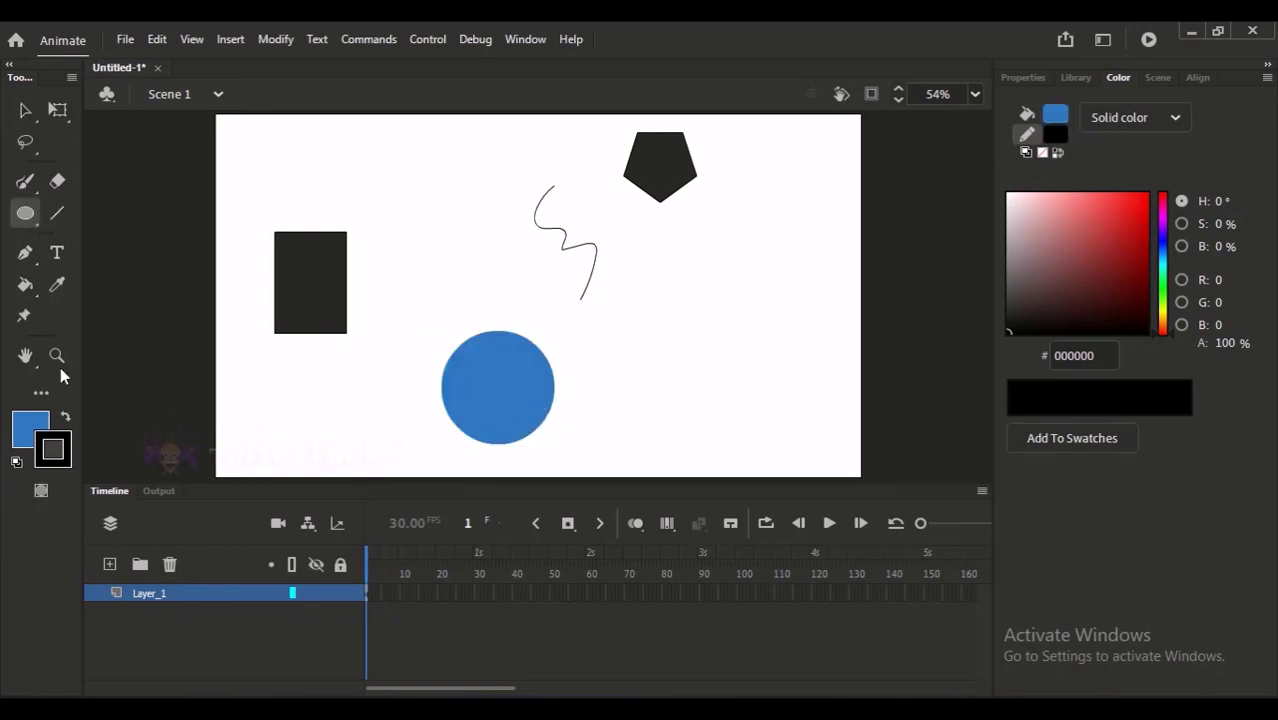
click(53, 449)
click(372, 195)
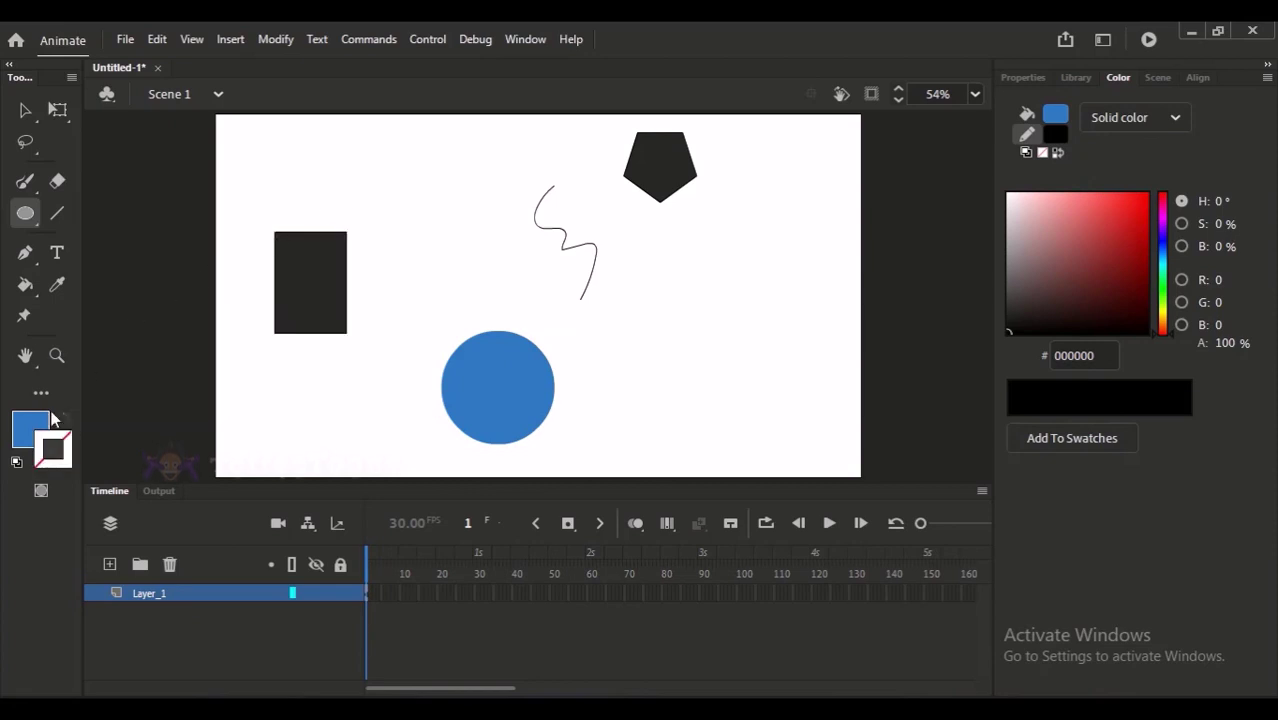
click(46, 418)
click(168, 273)
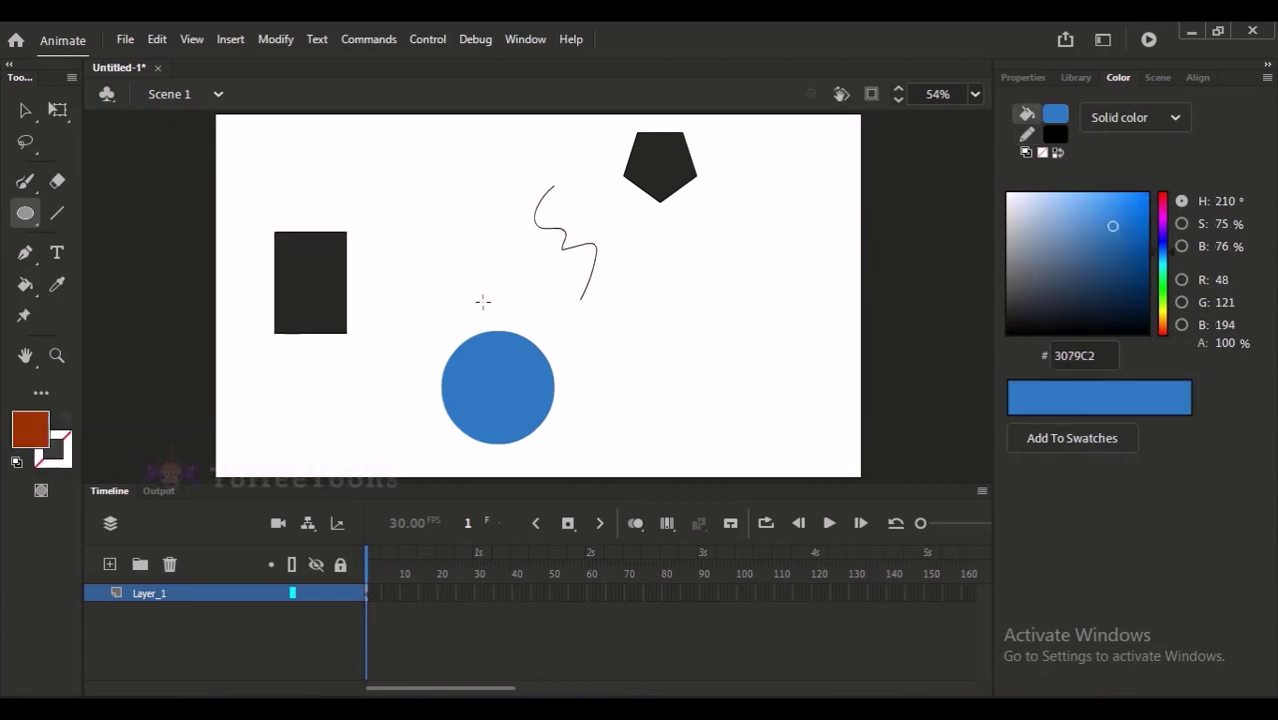
drag(483, 301, 581, 409)
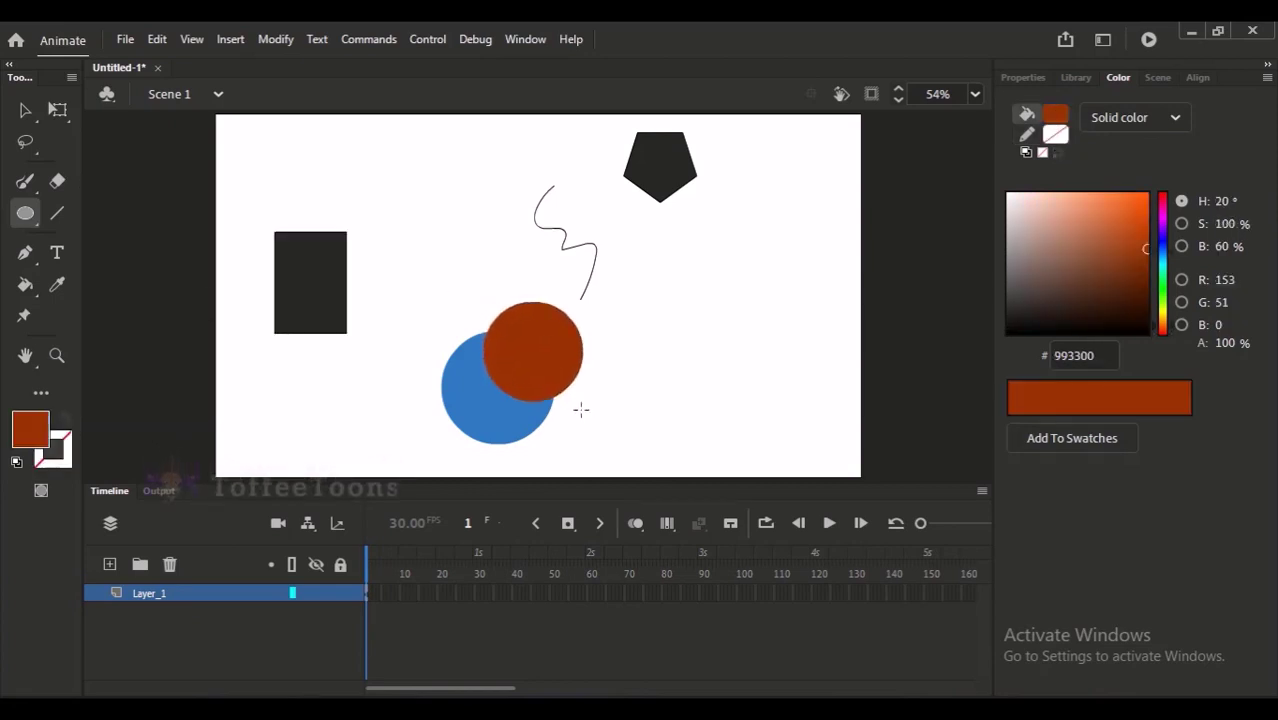
Select everything on Layer_1, clear the selection, and select the red-brown and blue circles alternately
click(146, 597)
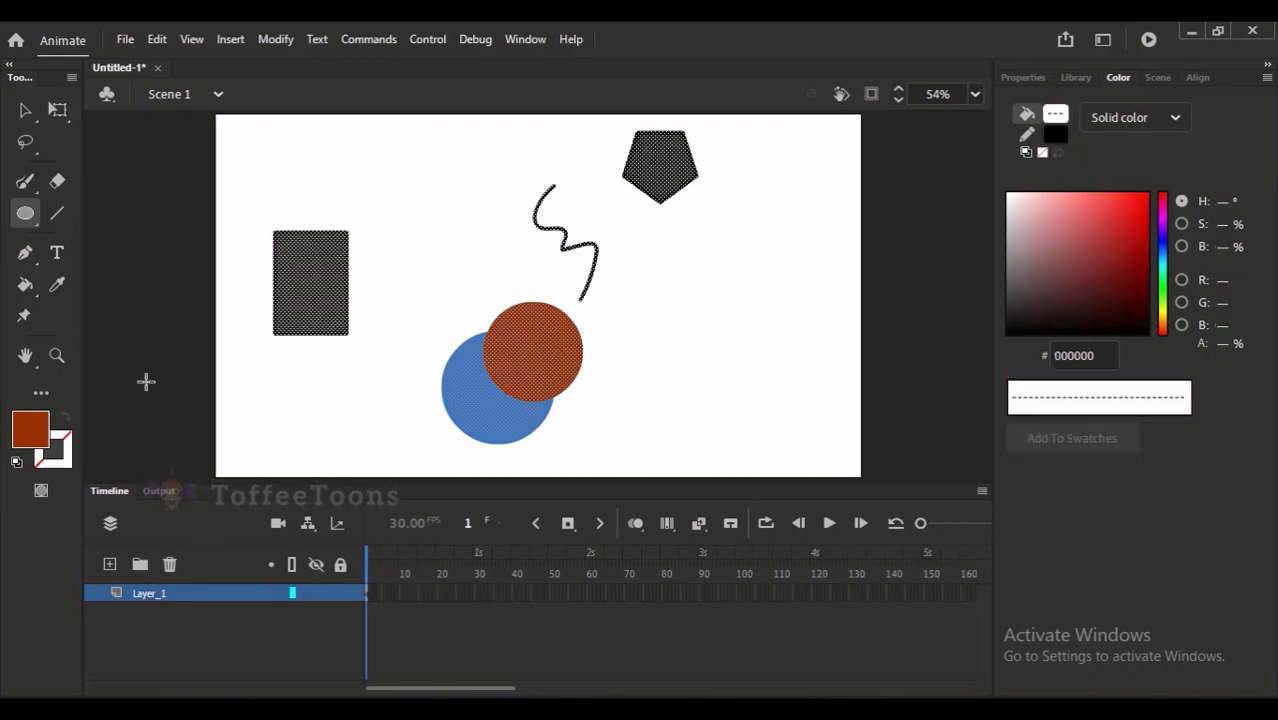
click(26, 110)
click(260, 400)
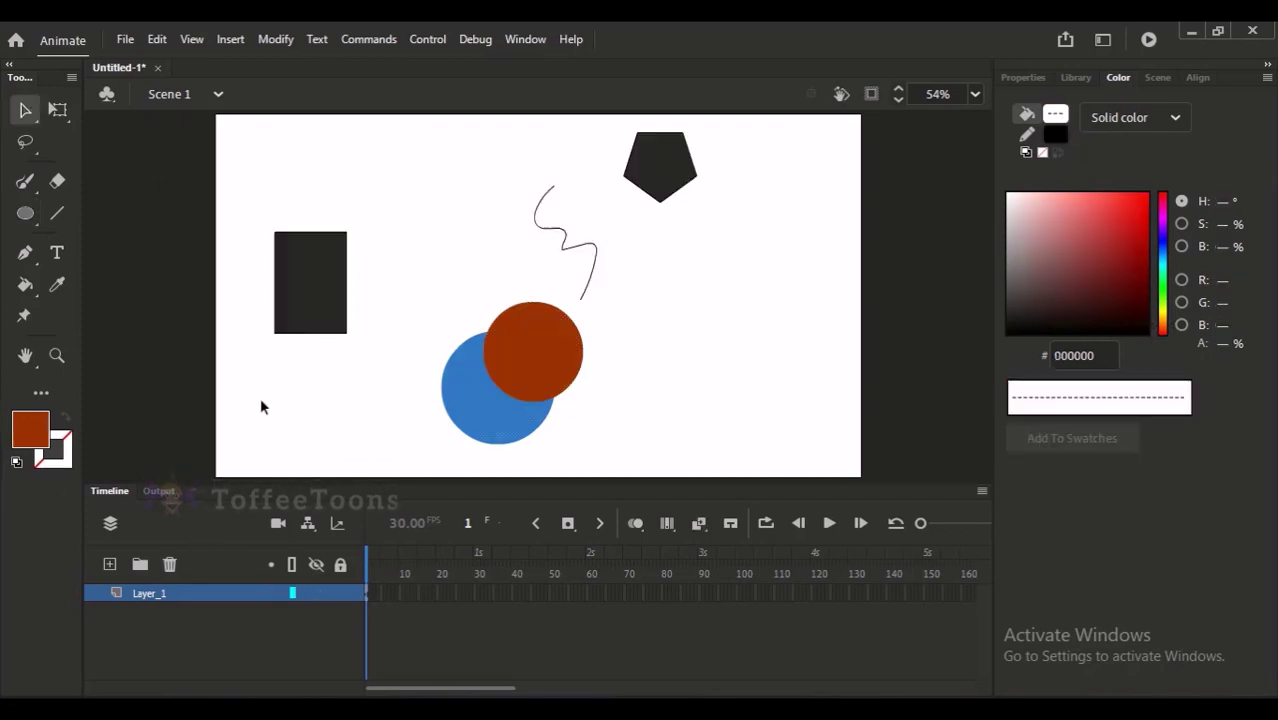
click(523, 367)
click(489, 411)
click(473, 299)
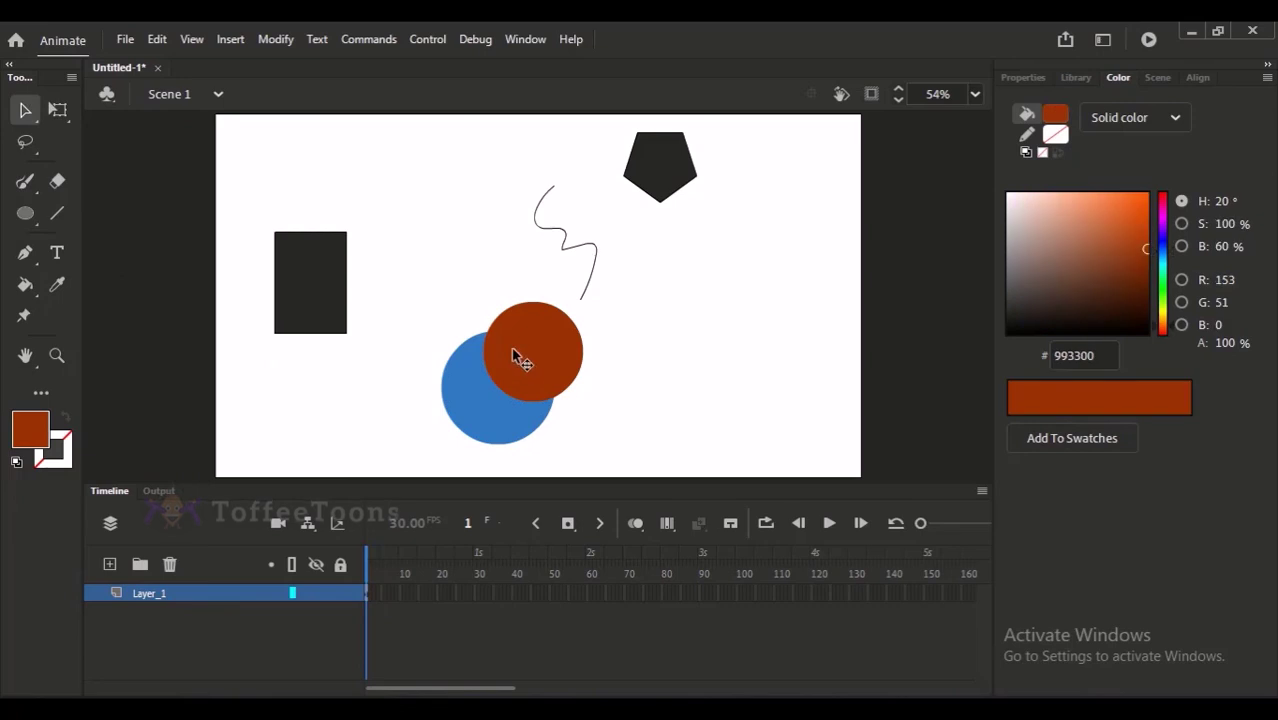
click(535, 381)
click(507, 420)
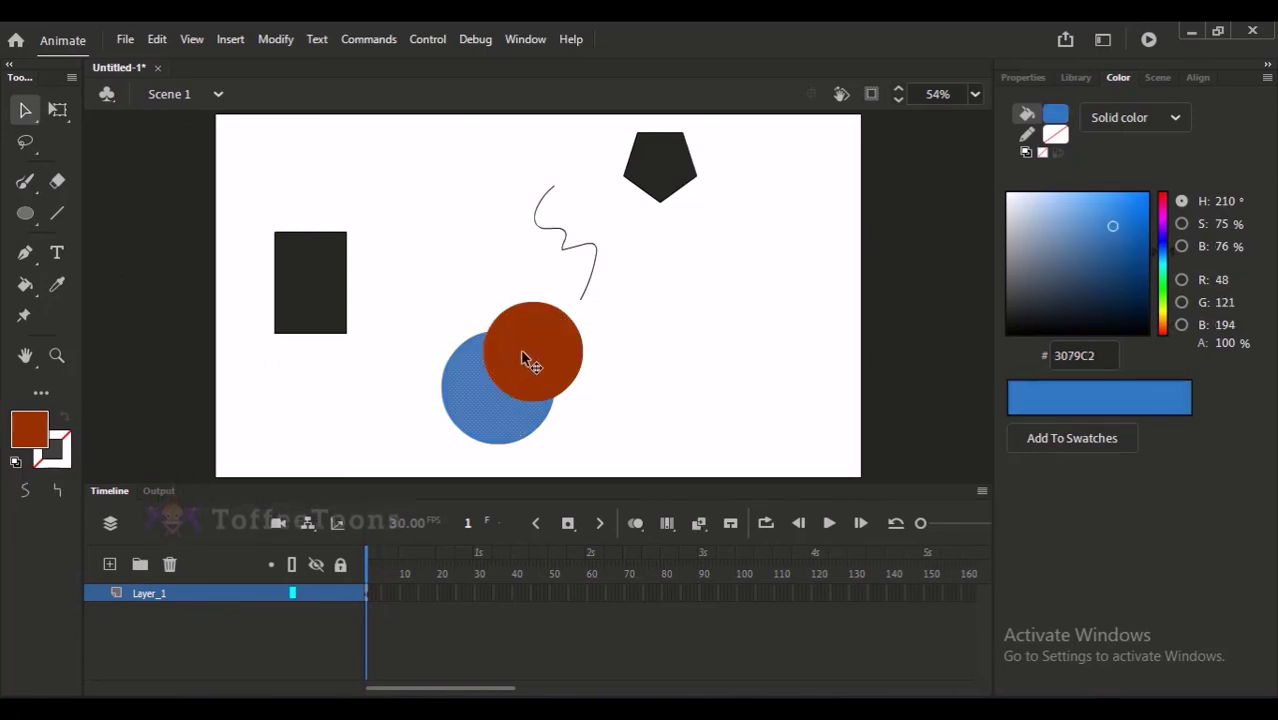
click(523, 360)
click(499, 422)
click(487, 290)
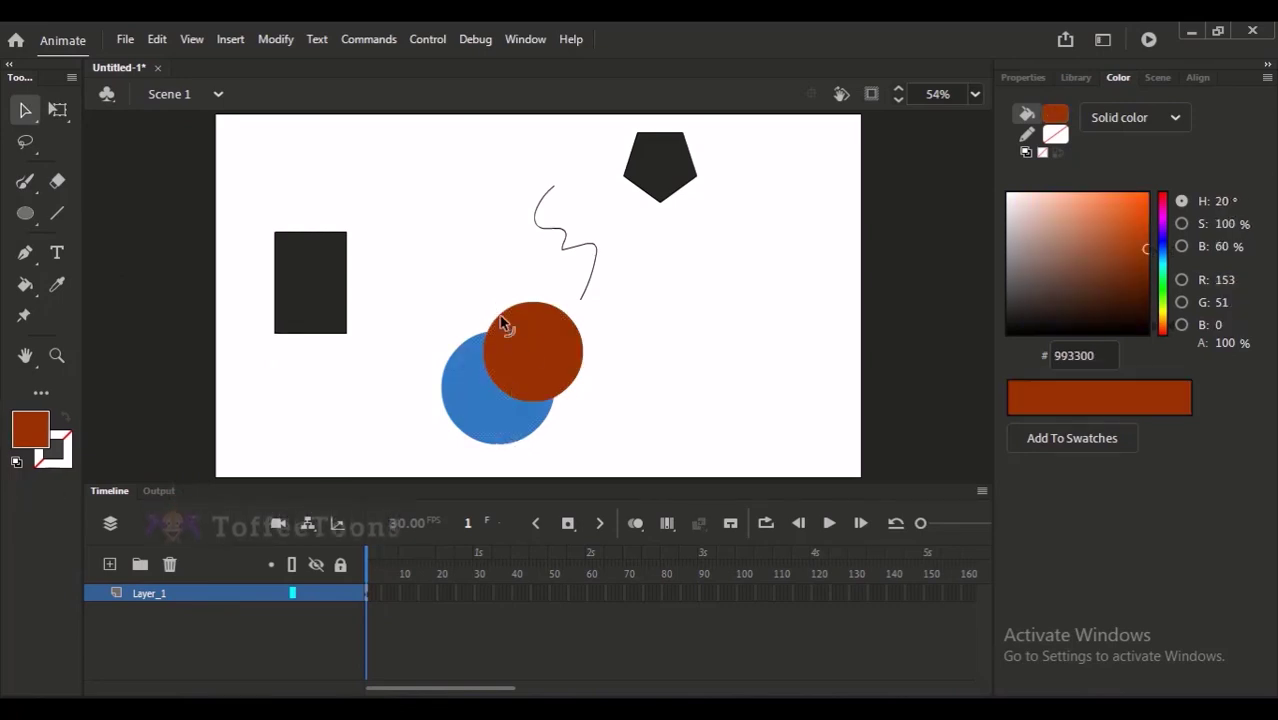
Move the red-brown circle to the right off the blue circle, and undo the move
drag(518, 365, 584, 357)
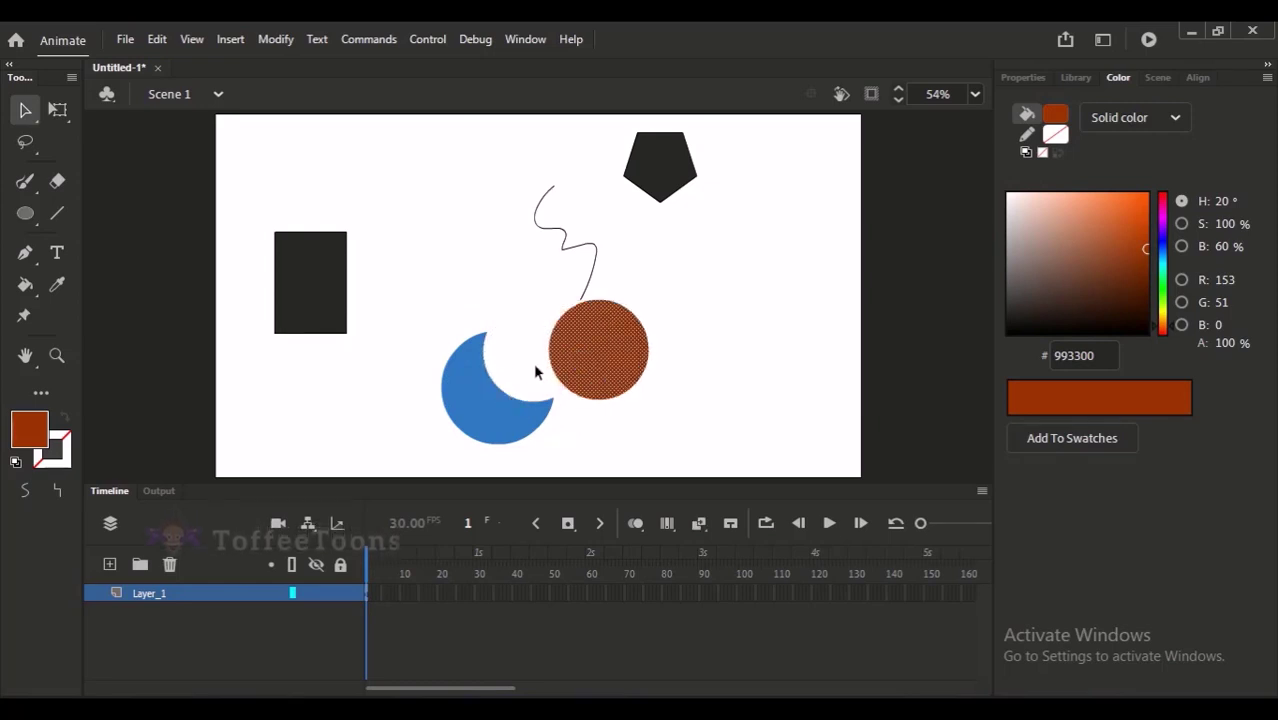
key(ctrl+z)
click(608, 355)
drag(406, 296, 578, 368)
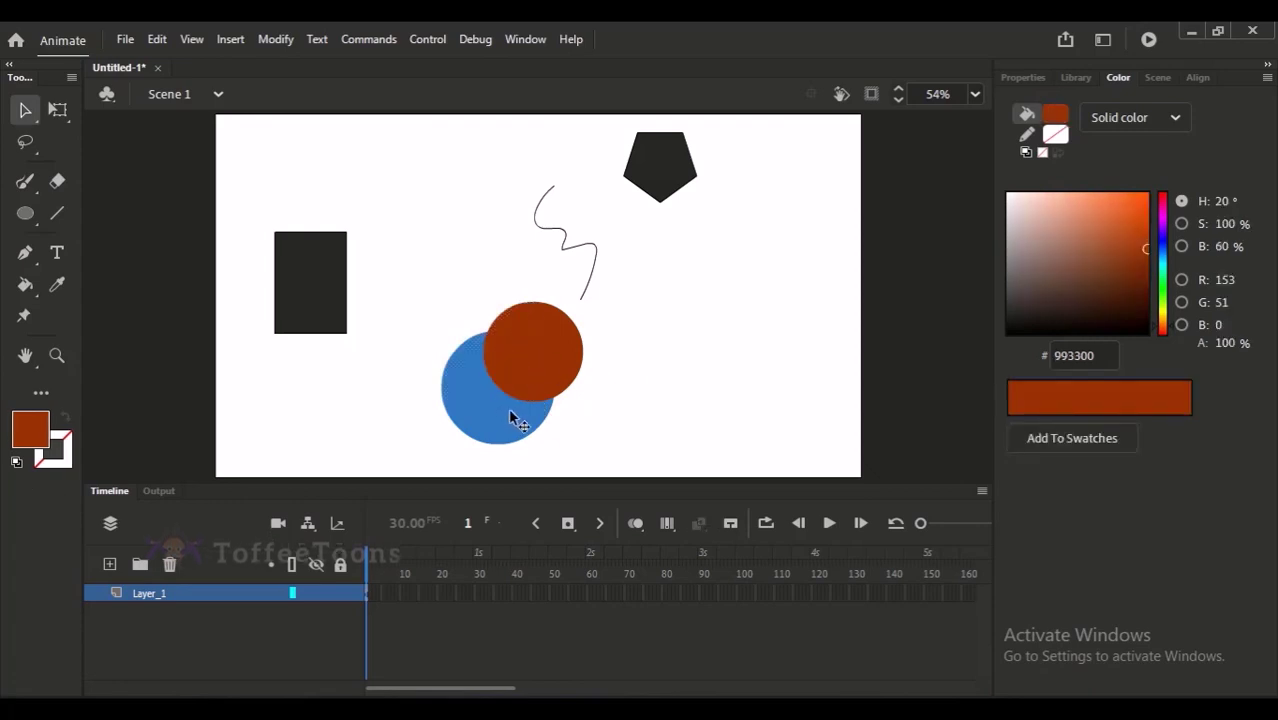
Select the overlapping red-brown and blue circle shapes one at a time to compare them
click(536, 349)
click(477, 413)
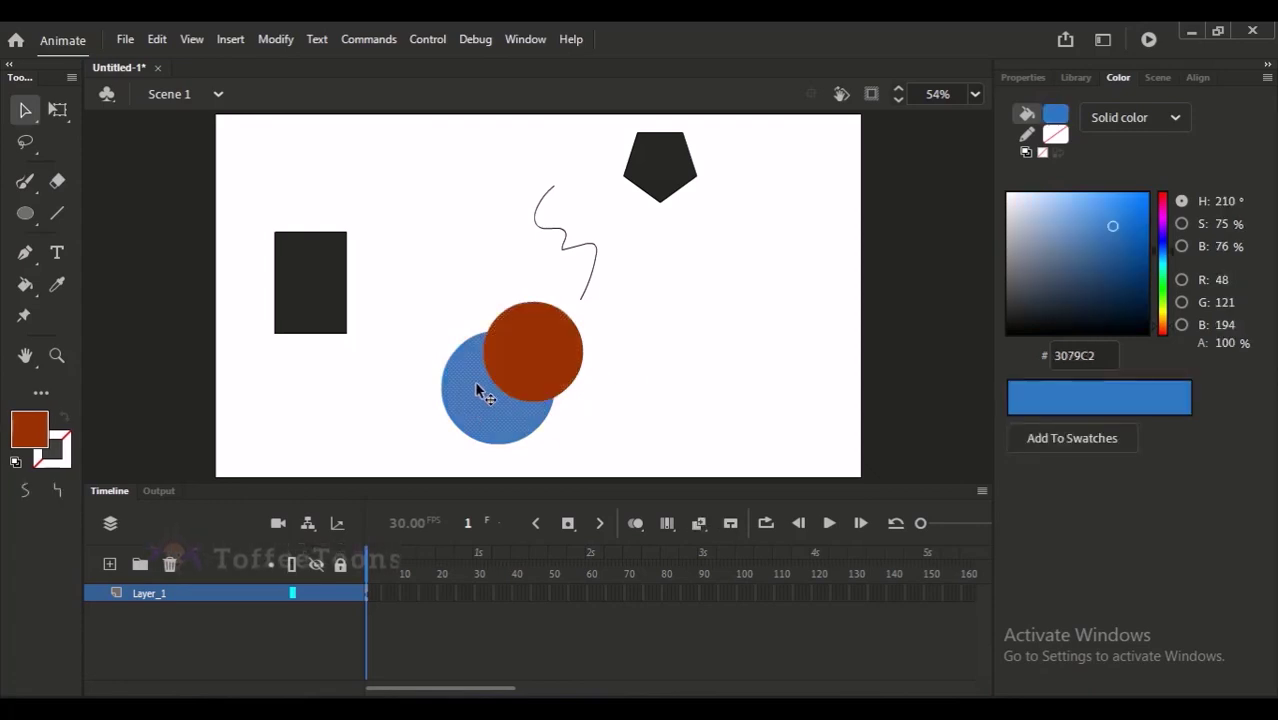
click(576, 394)
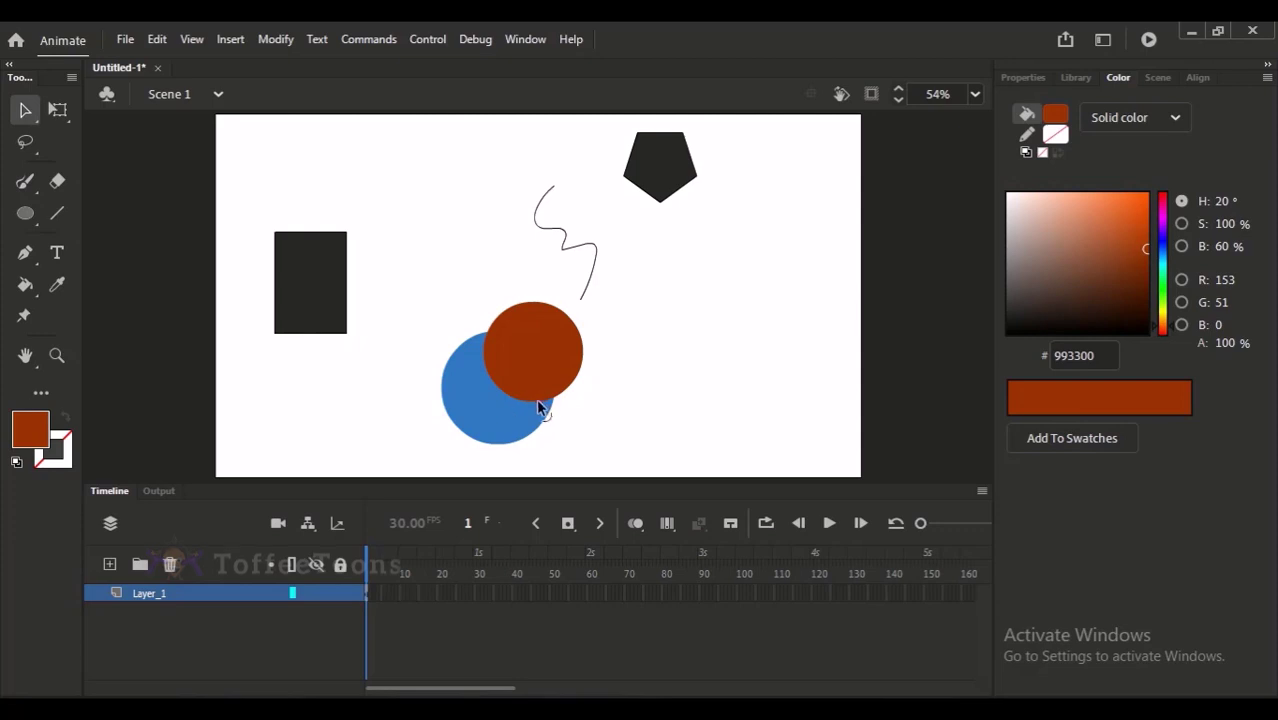
click(530, 370)
click(491, 417)
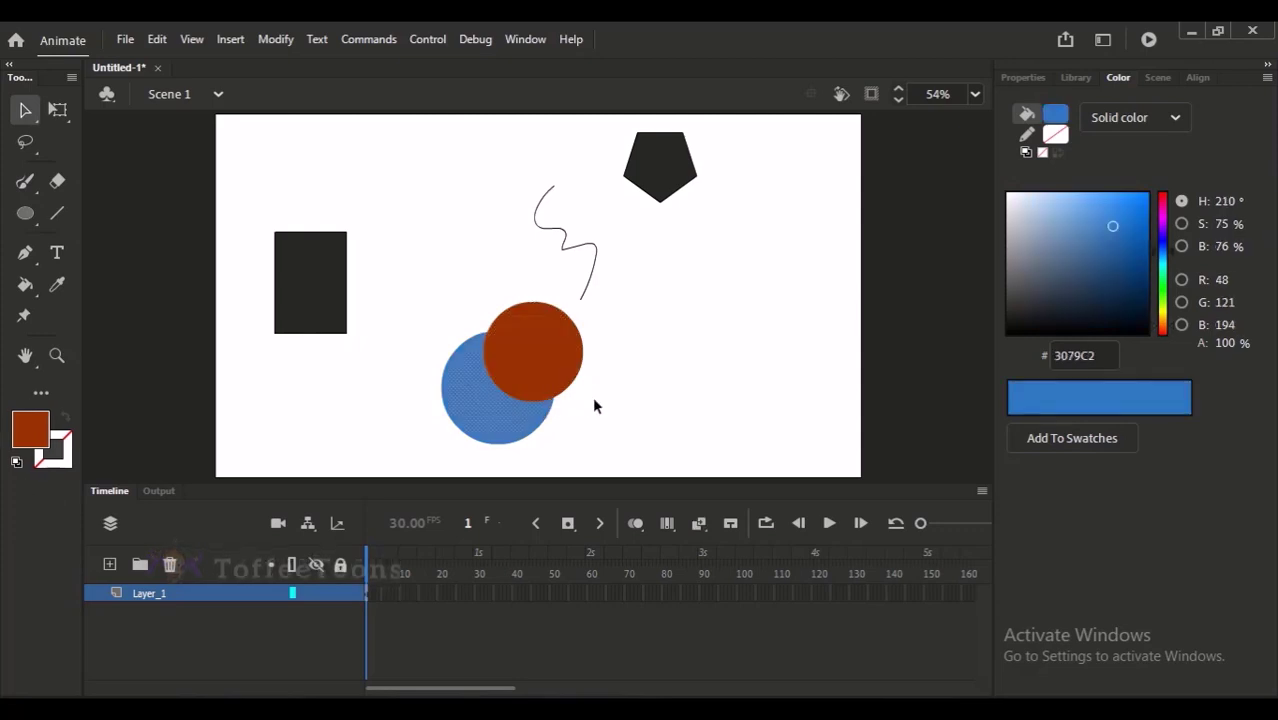
click(590, 398)
click(537, 386)
click(511, 410)
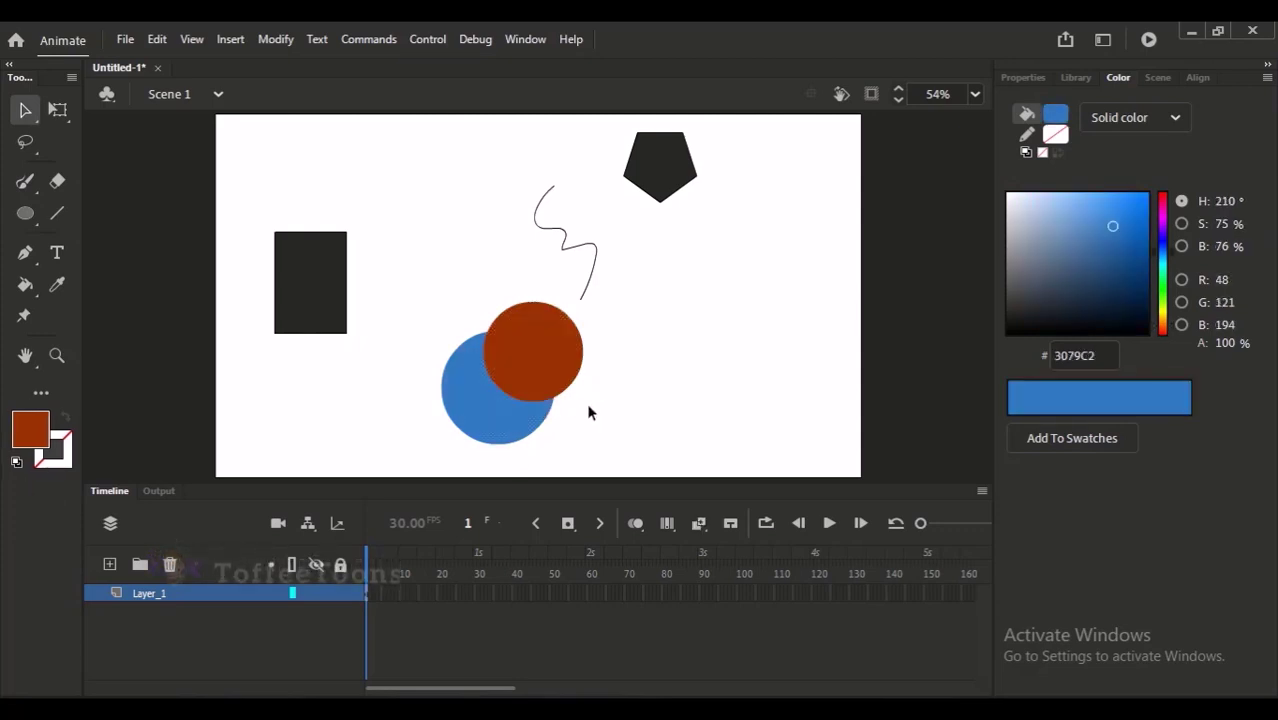
Move the red-brown circle right, off the blue circle, twice and undo each move
drag(544, 358, 626, 357)
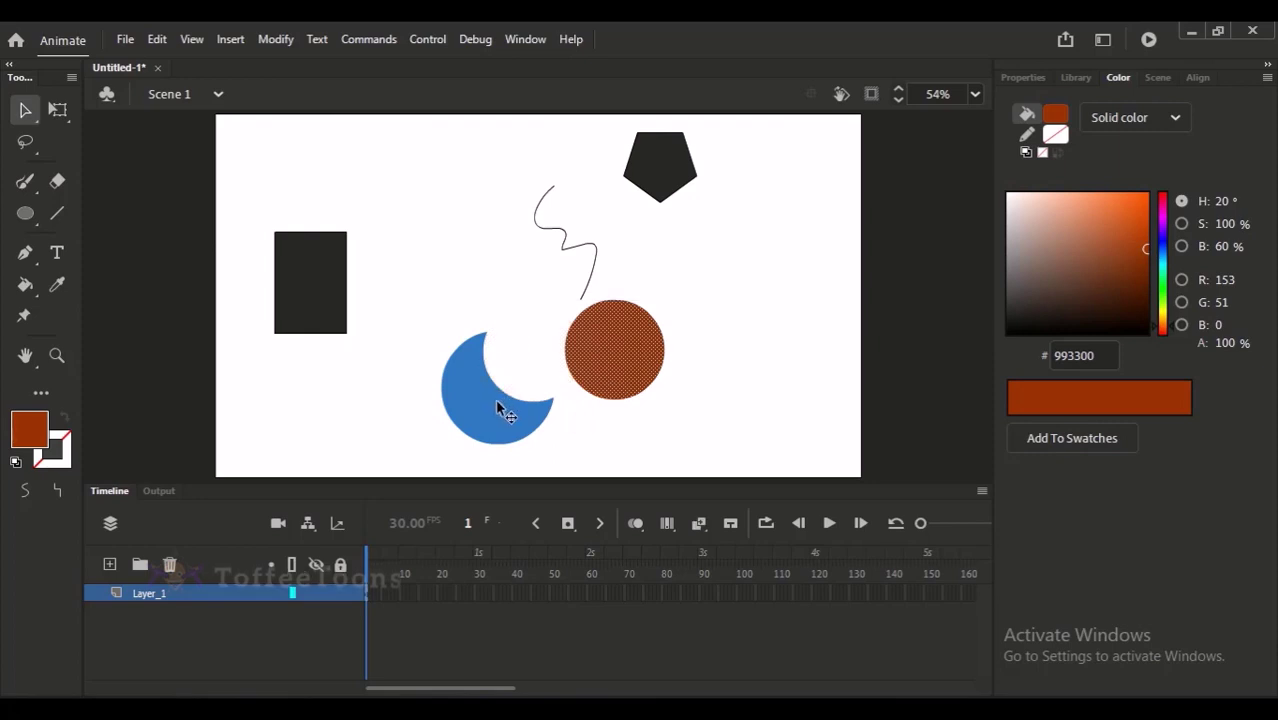
key(ctrl+z)
click(508, 294)
click(519, 336)
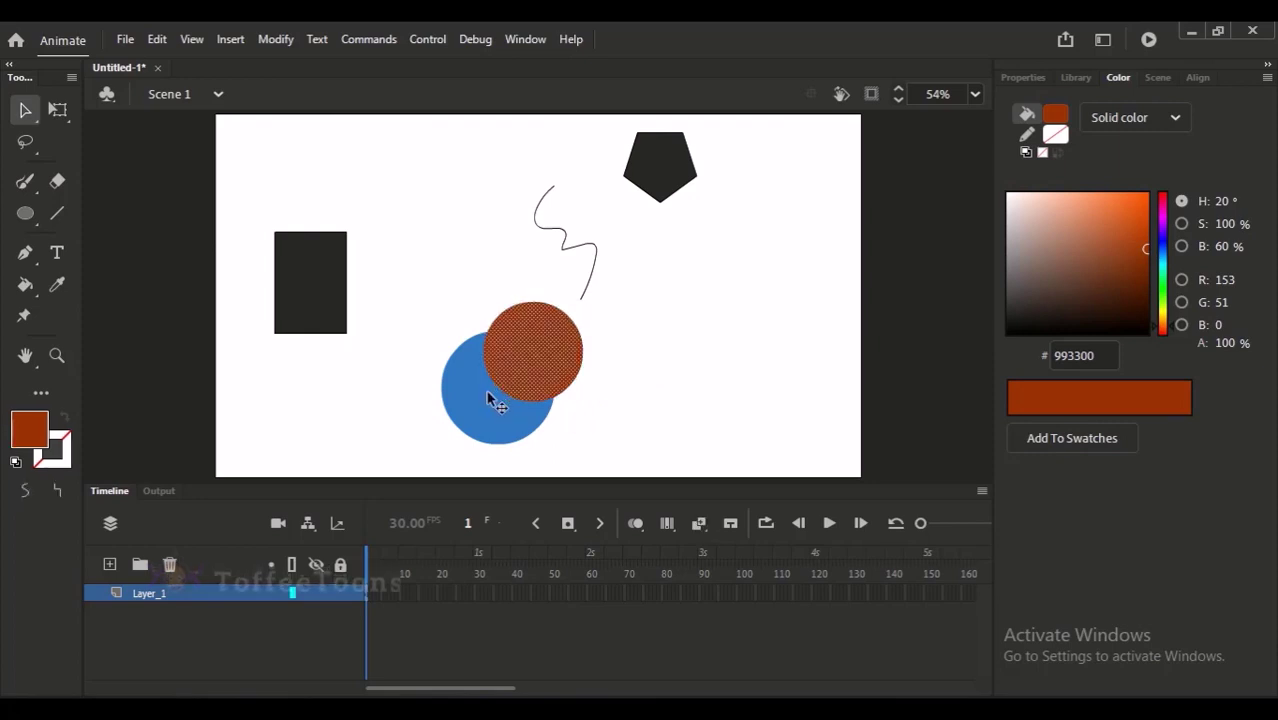
click(491, 402)
drag(538, 343, 647, 329)
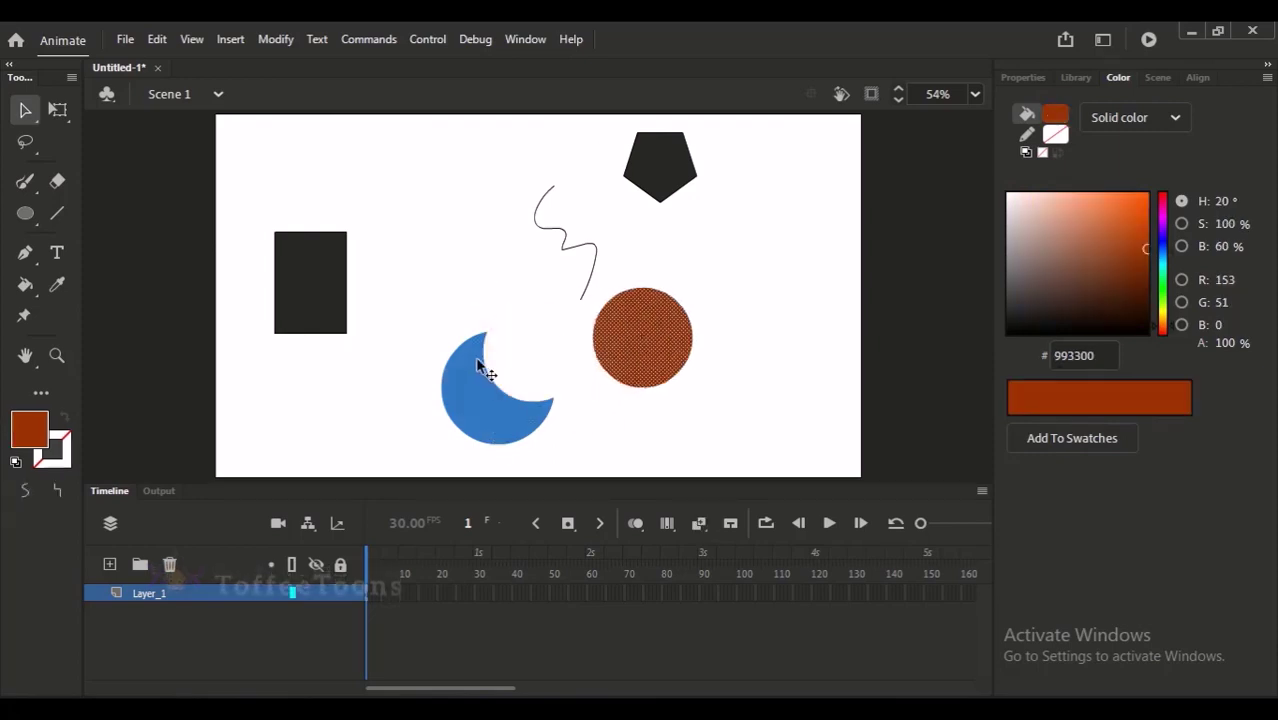
key(ctrl+z)
Reselect the red-brown circle where it overlaps the blue circle
click(505, 312)
click(513, 322)
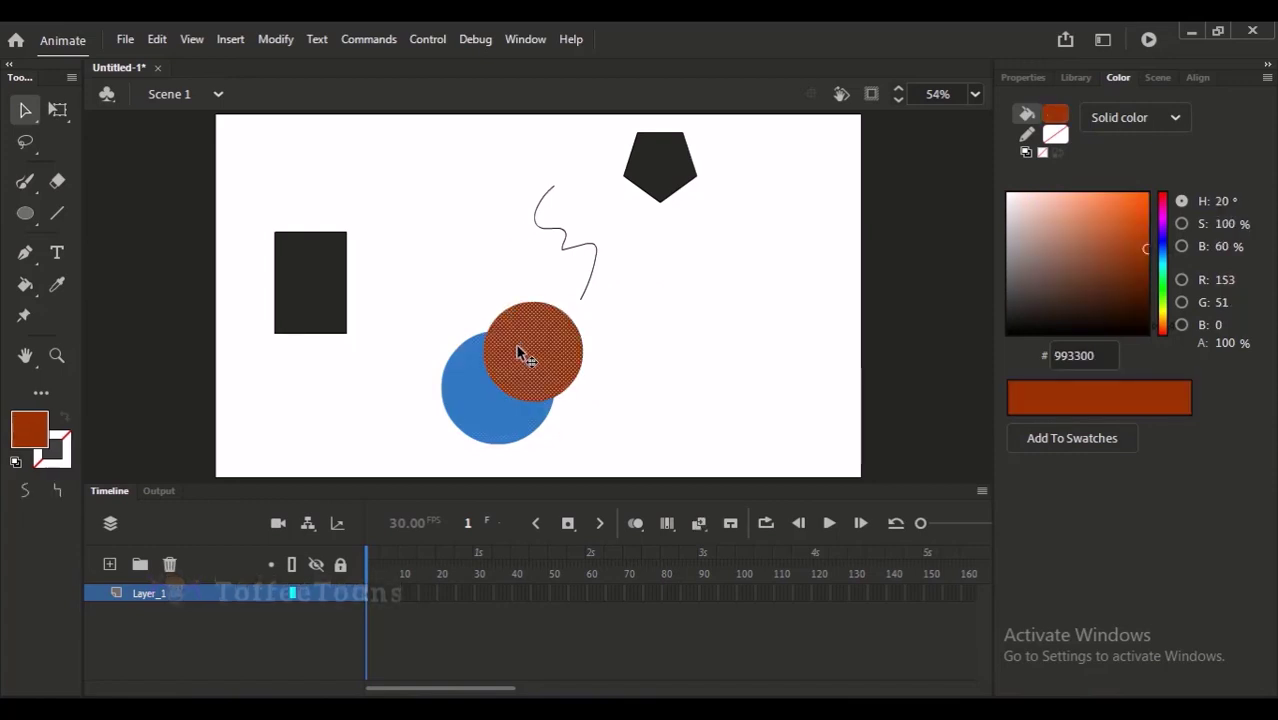
click(516, 343)
click(516, 342)
click(517, 337)
click(515, 345)
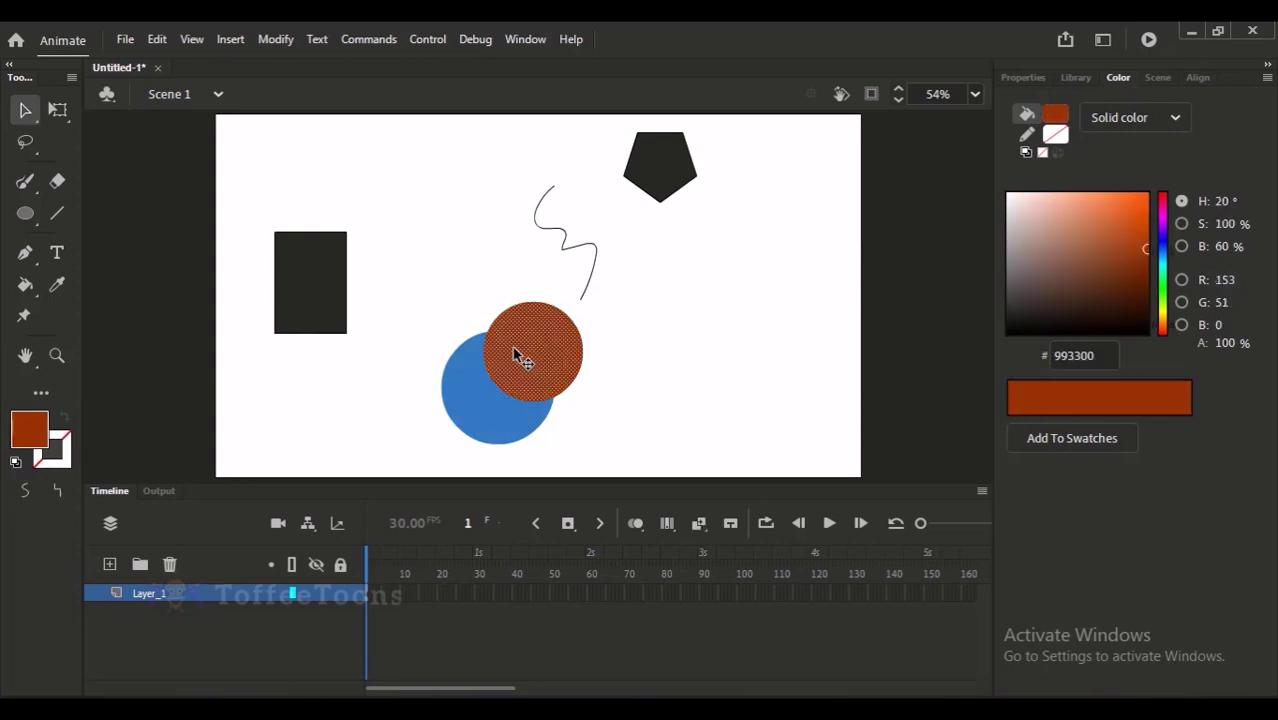
Select the area around both overlapping circles with a marquee and delete the contents
click(471, 314)
drag(414, 283, 560, 432)
key(Delete)
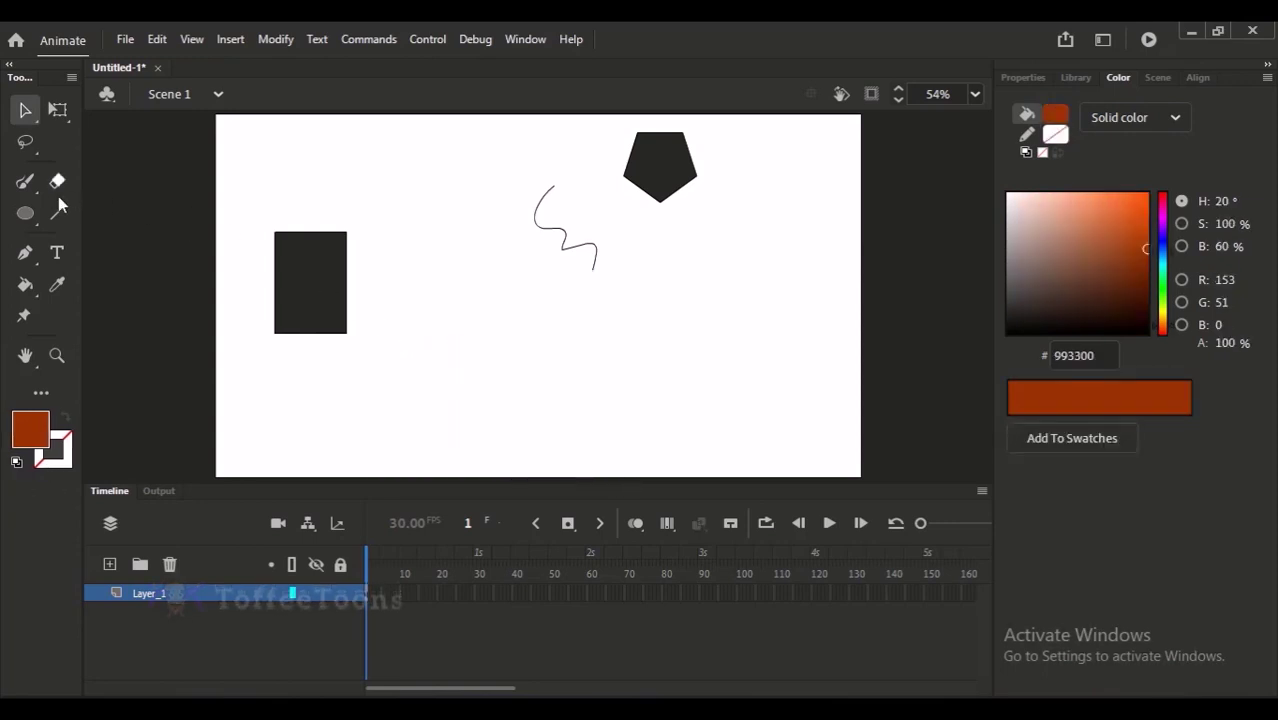
Draw a circle with fill 993300 and no stroke in the stage's lower middle, with Object Drawing mode on
click(26, 214)
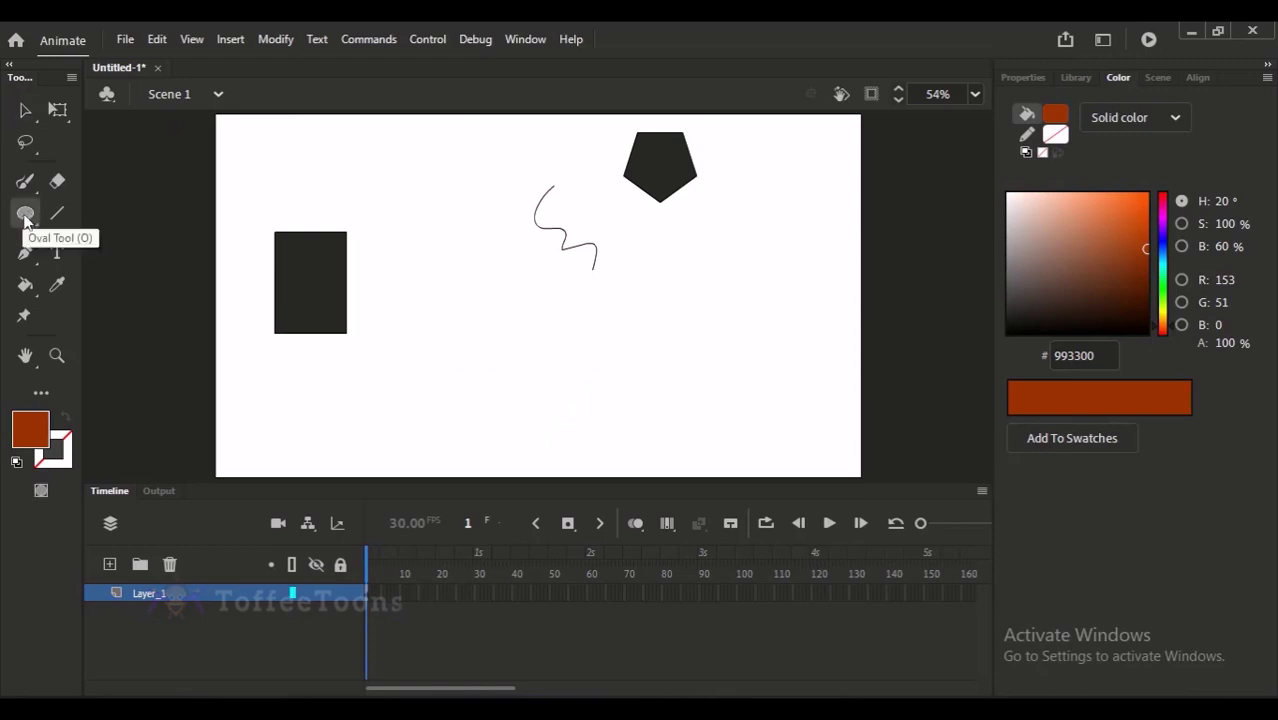
click(42, 491)
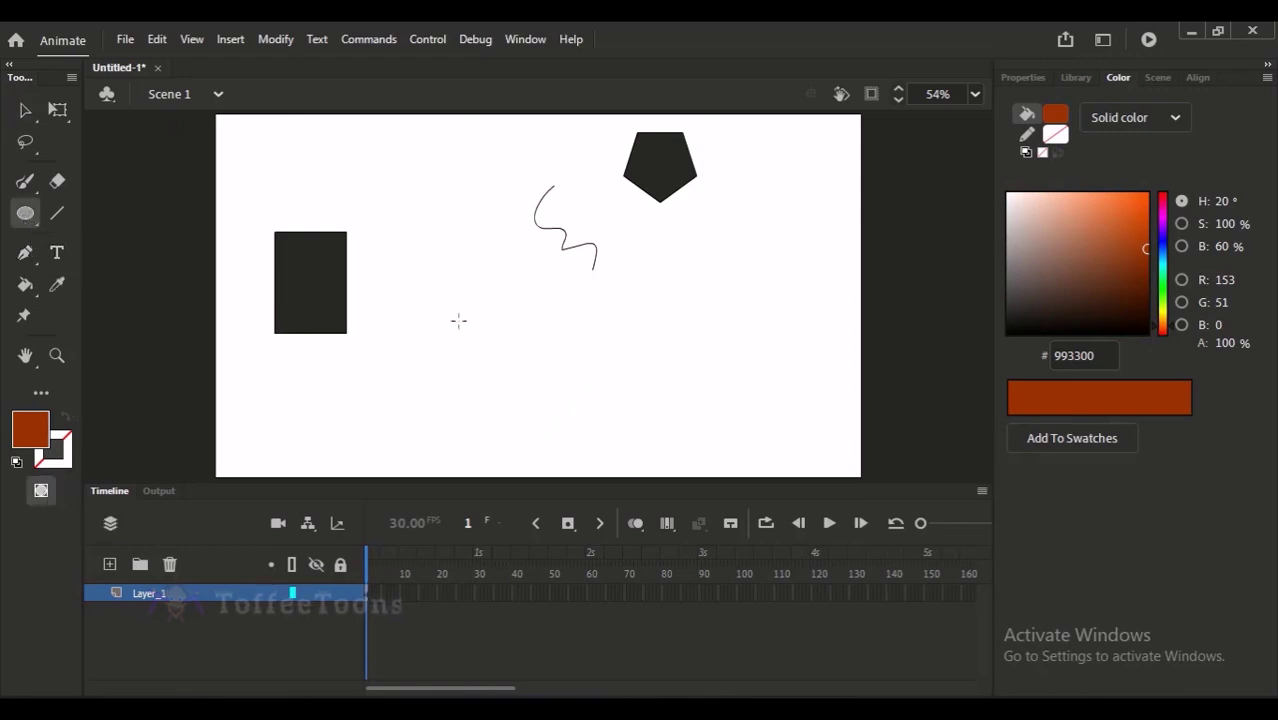
drag(458, 320, 558, 420)
Select the red-brown circle, enter its Drawing Object editing level, and return to Scene 1
click(25, 110)
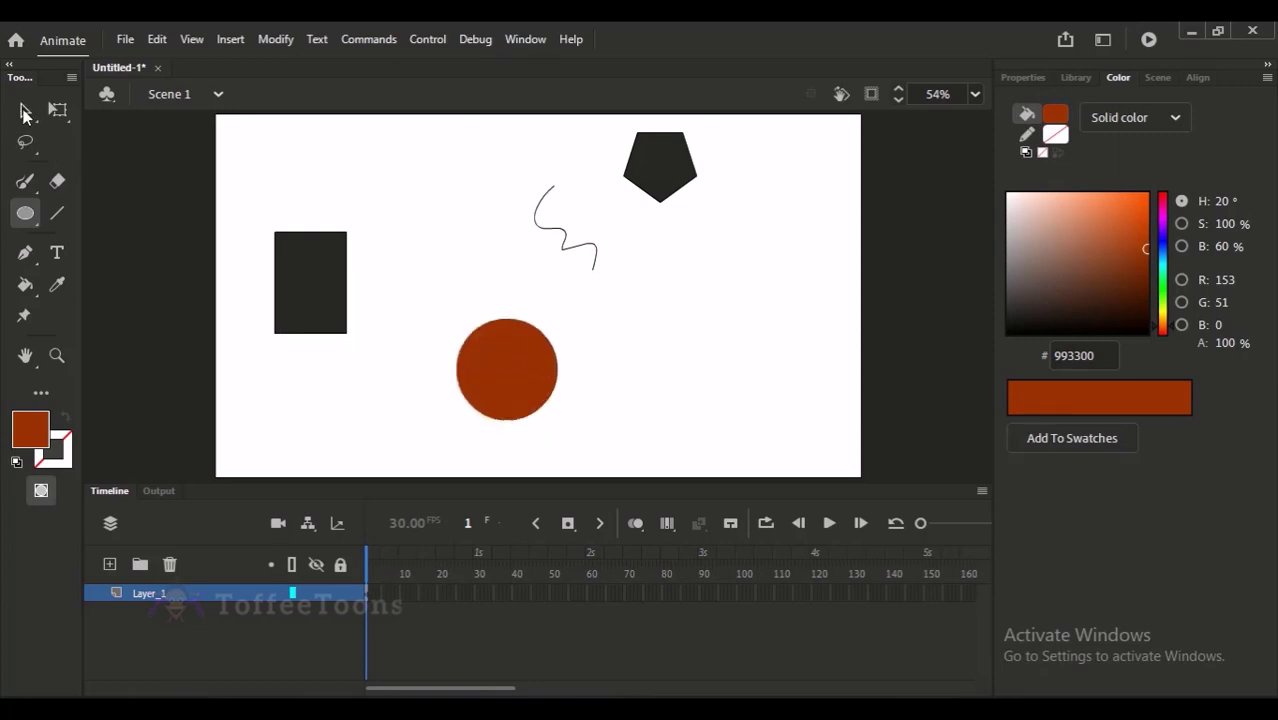
click(495, 363)
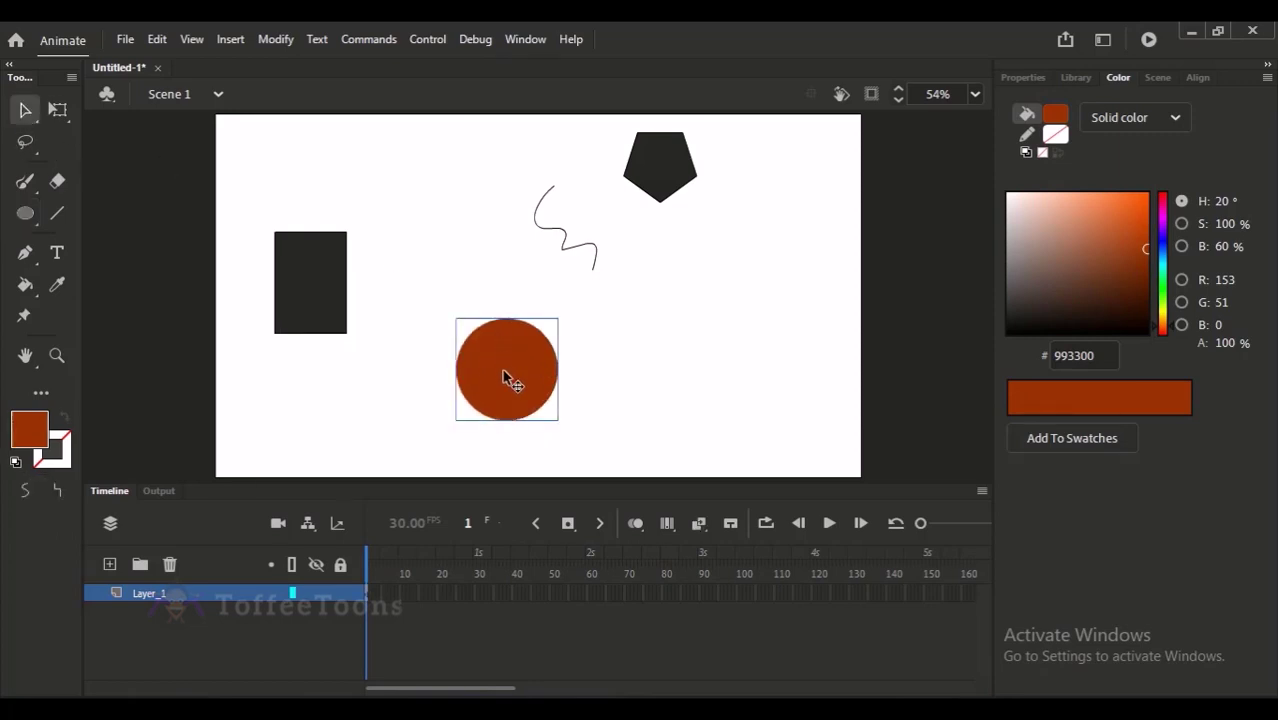
double_click(503, 362)
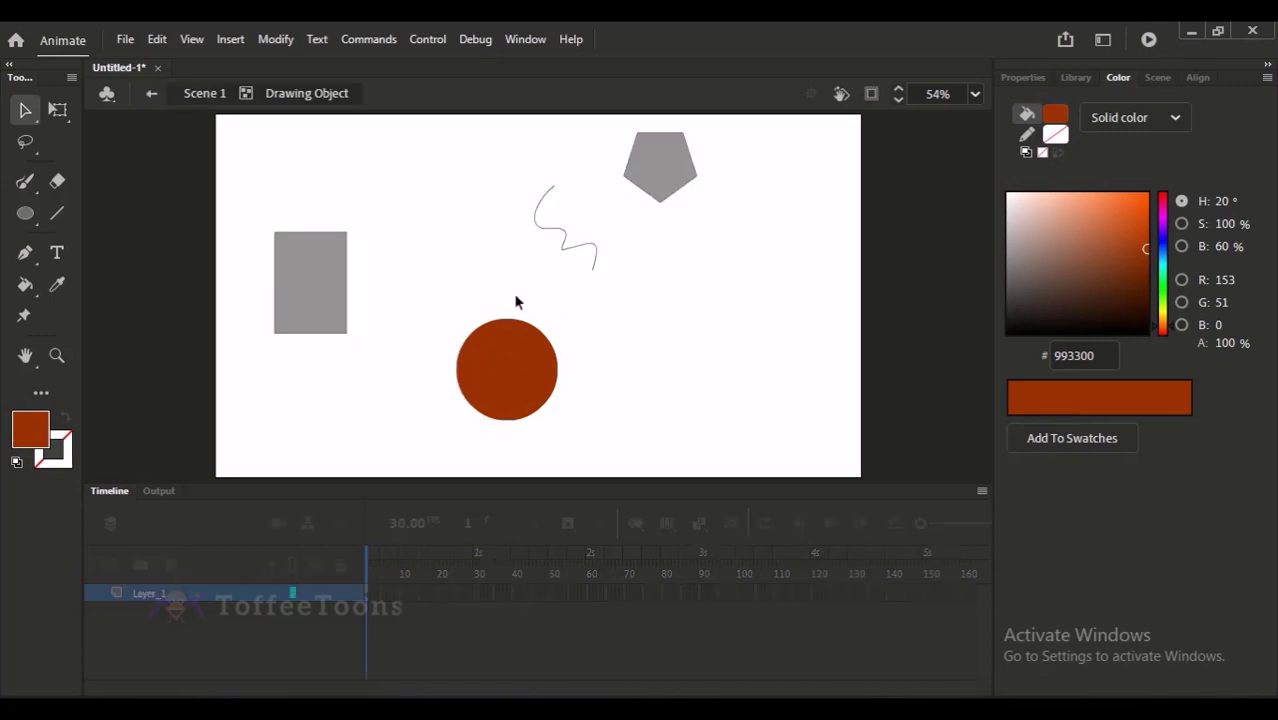
click(199, 93)
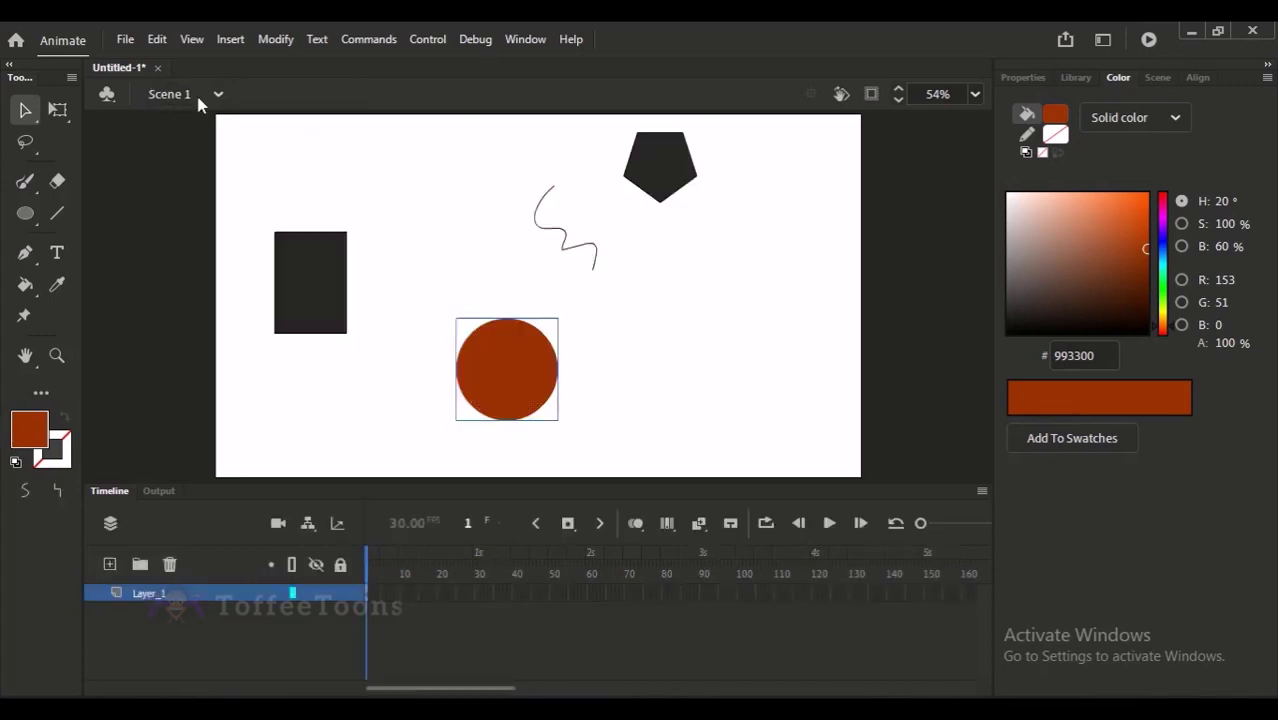
click(503, 288)
Draw a second drawing-object circle with fill 000066 and no stroke, overlapping the red-brown circle's upper part
click(25, 213)
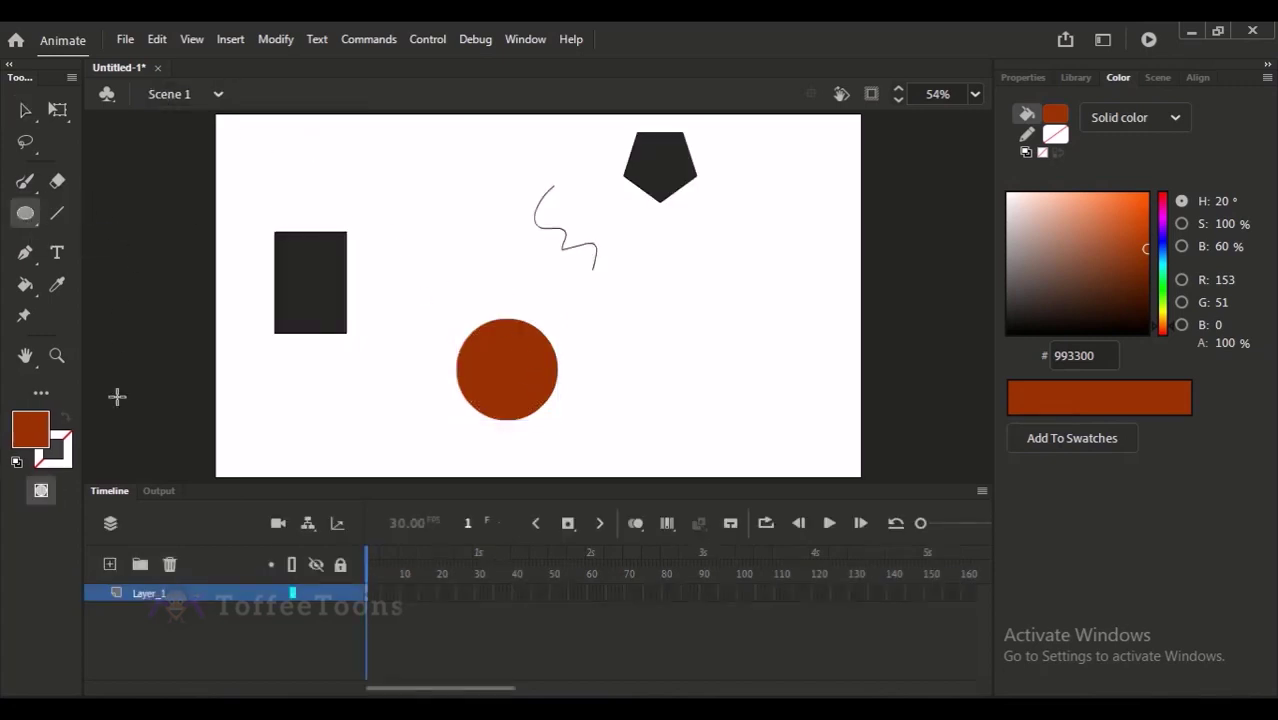
click(43, 490)
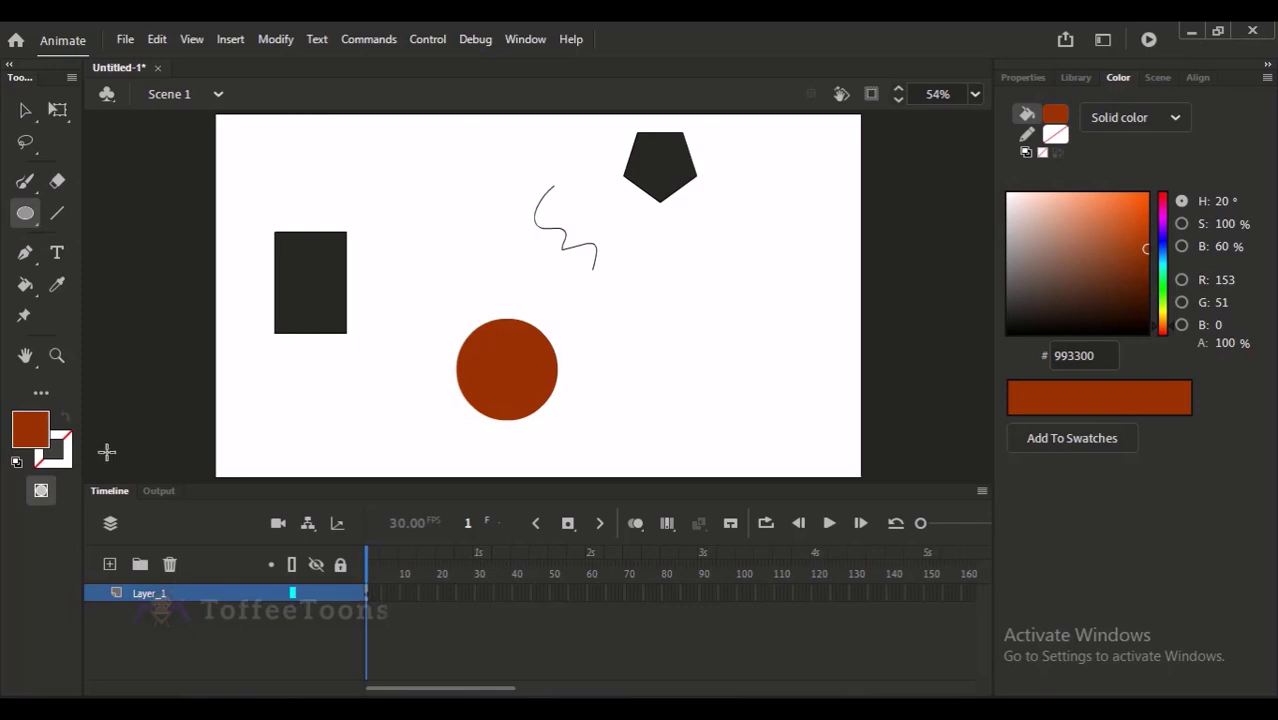
click(18, 440)
click(166, 310)
click(29, 428)
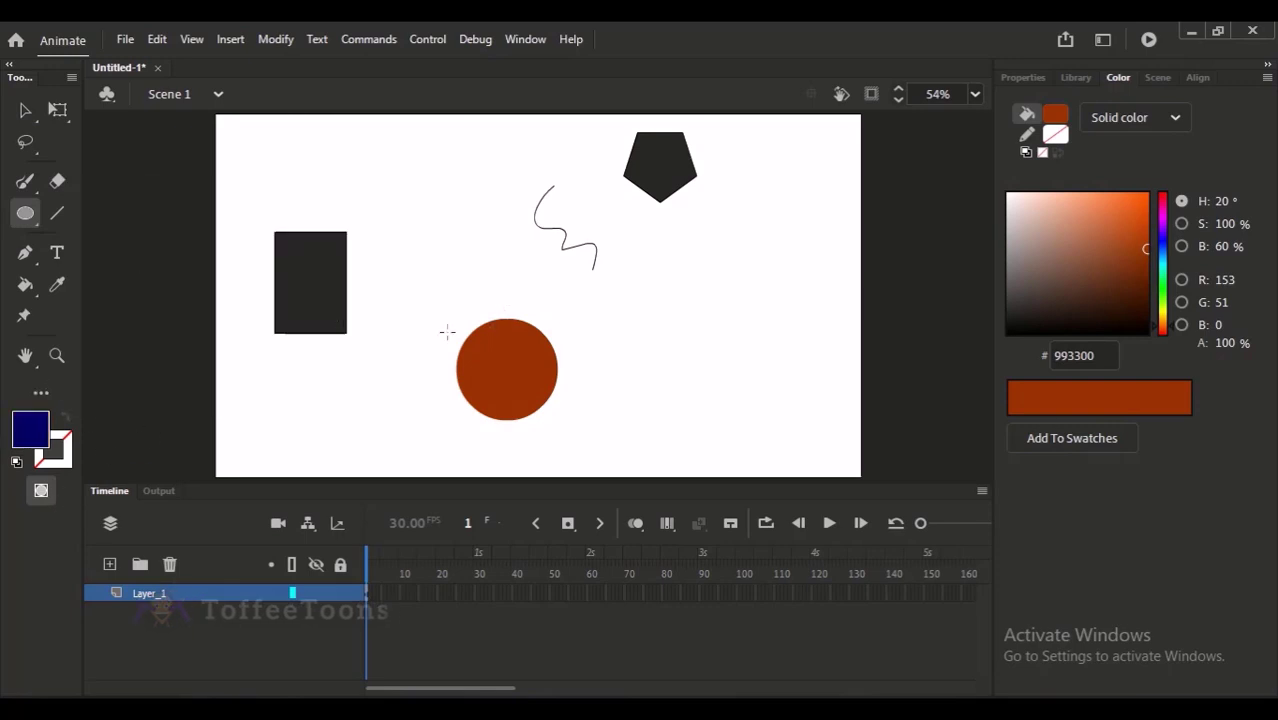
drag(469, 288, 557, 375)
Move the navy and red-brown circles apart, and undo the moves
click(25, 110)
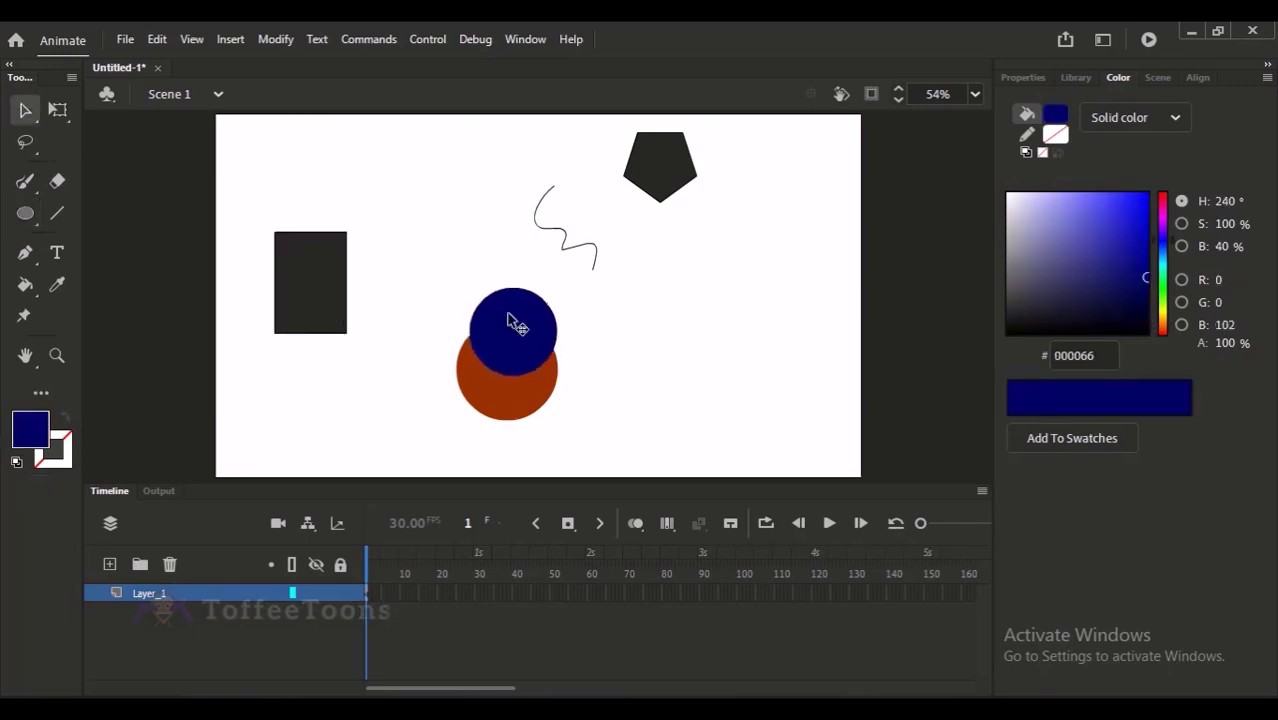
drag(513, 322, 586, 304)
click(470, 398)
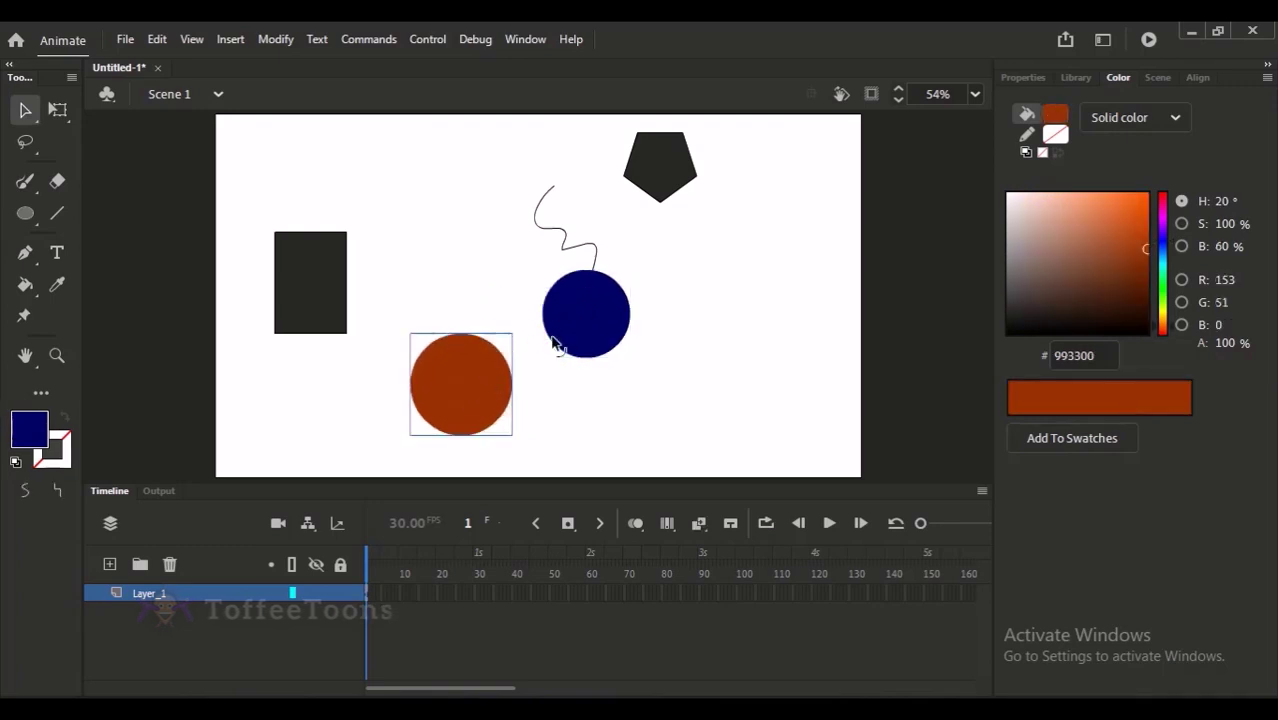
mouse_move(513, 386)
mouse_down()
mouse_move(559, 371)
mouse_move(515, 363)
mouse_up()
click(588, 345)
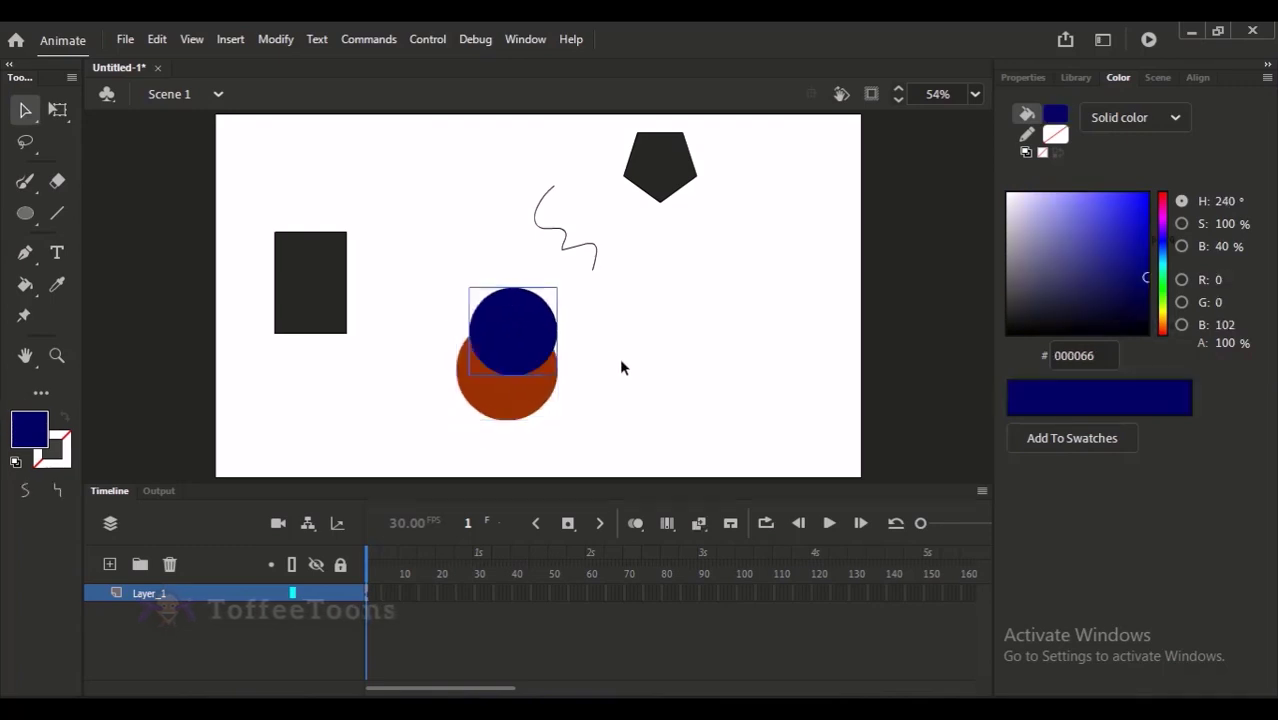
Move the navy circle up and right so it overlaps the red-brown circle's upper-right part, and clear the selection
click(520, 405)
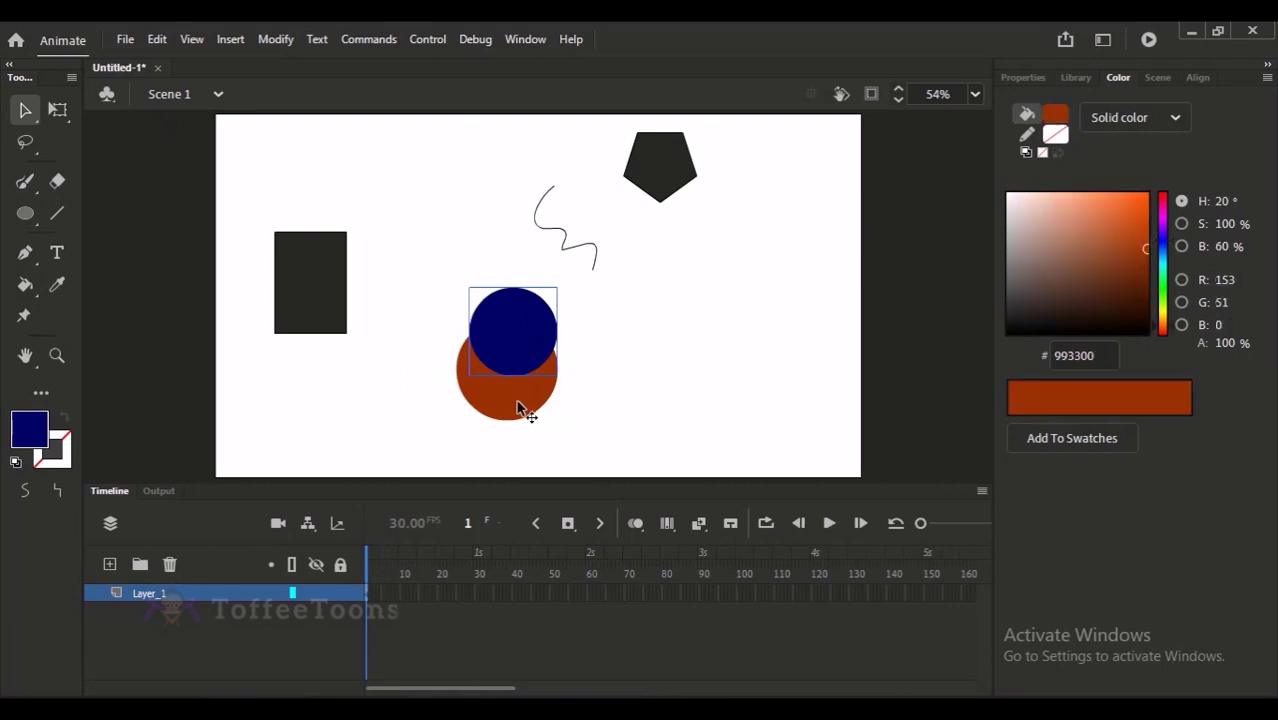
click(545, 352)
scroll(560, 330, up, 3)
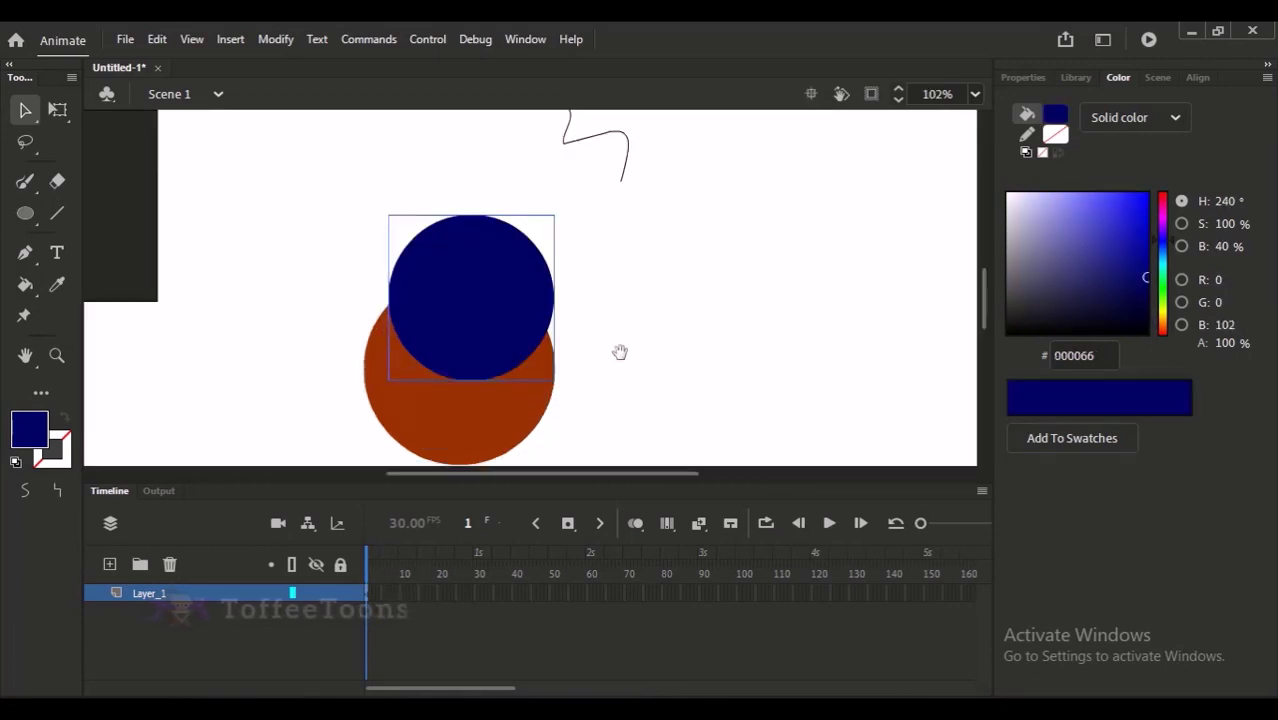
scroll(612, 360, down, 1)
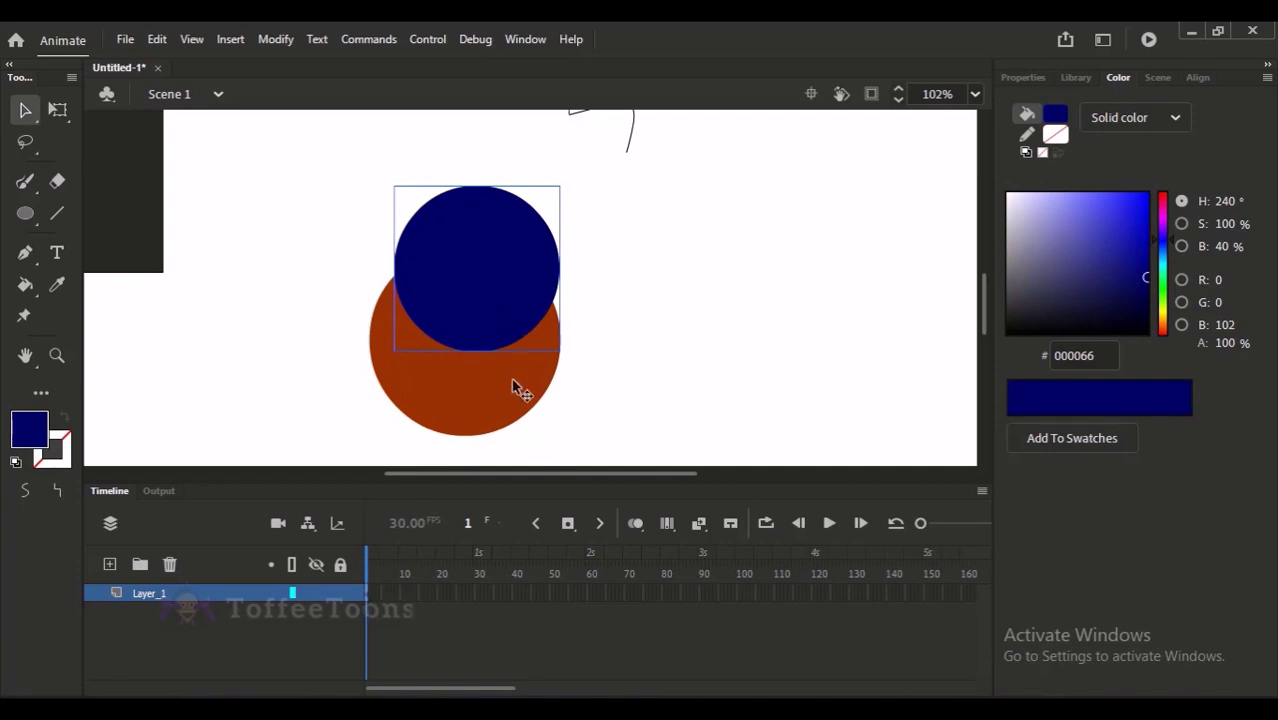
drag(535, 295, 615, 283)
click(648, 305)
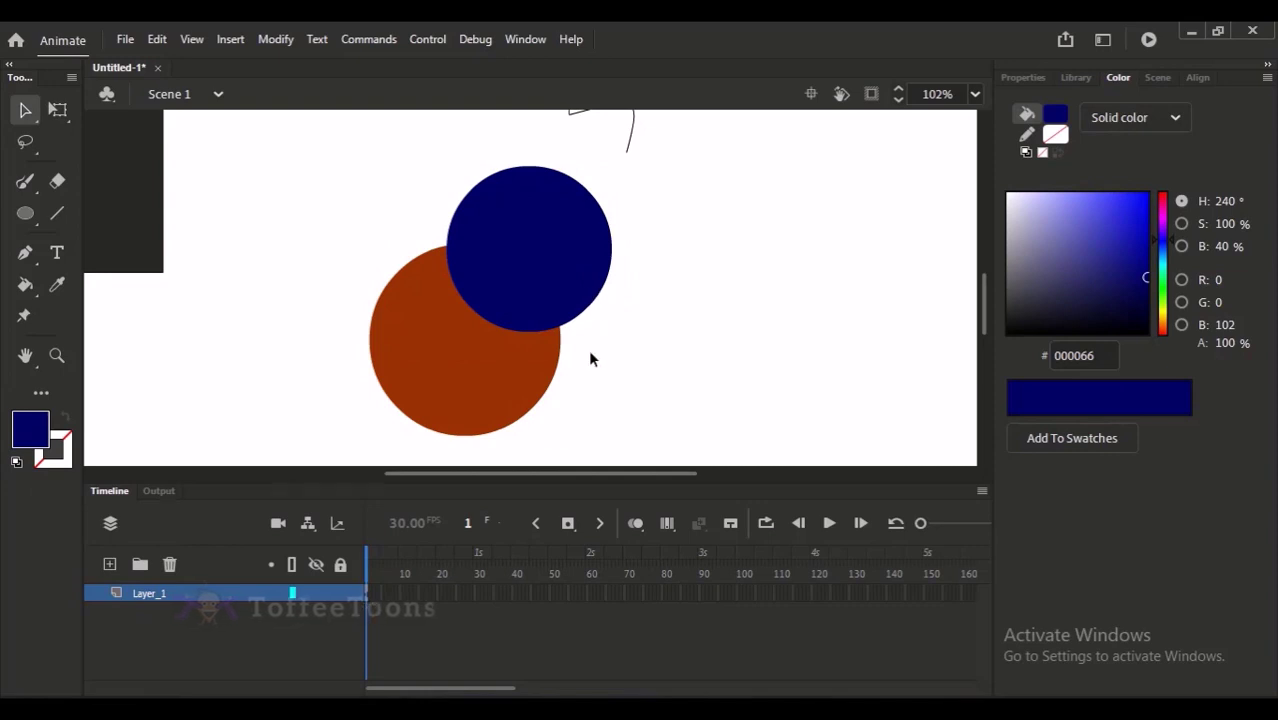
Break apart the navy circle, undo the break apart, and clear the selection
click(574, 306)
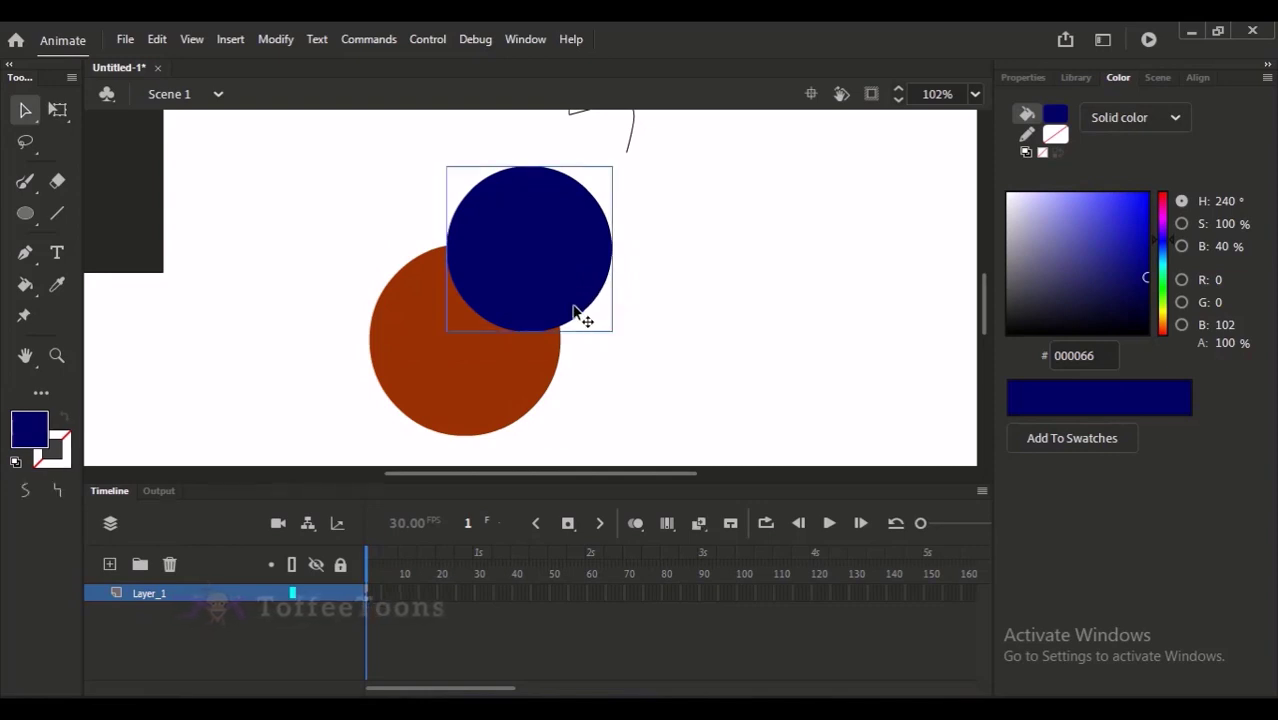
key(ctrl+b)
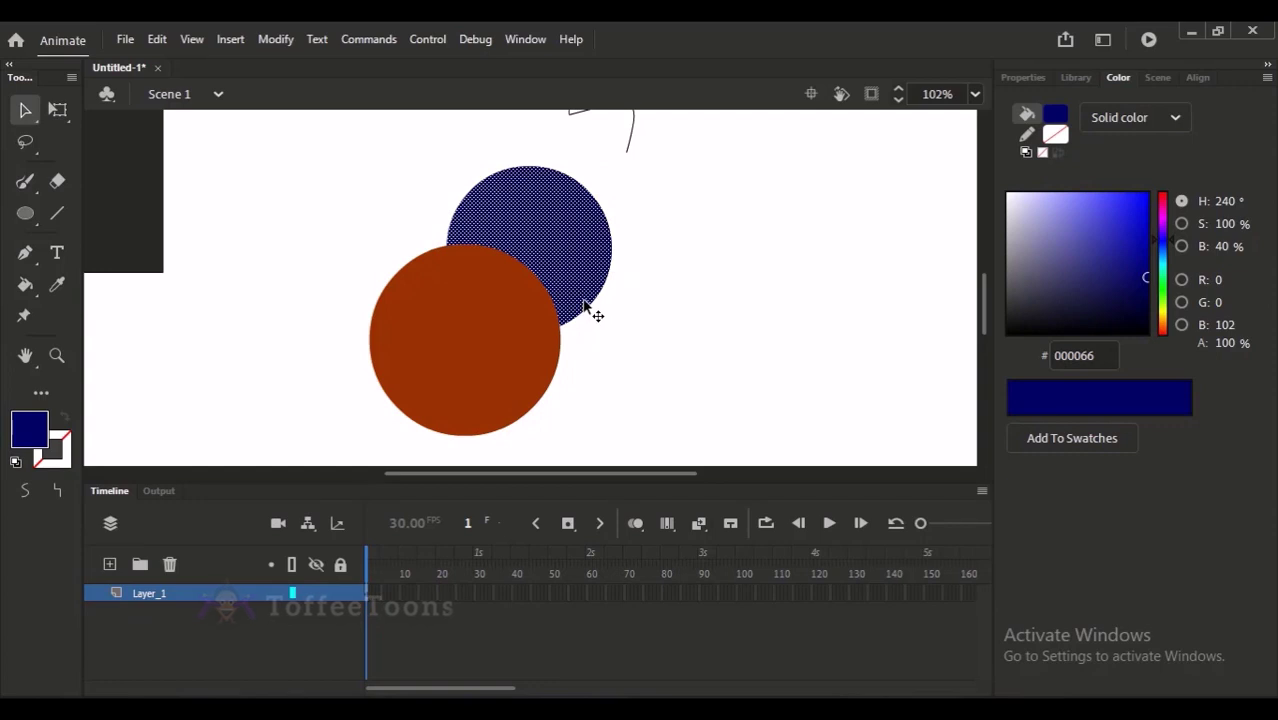
key(ctrl+z)
click(645, 320)
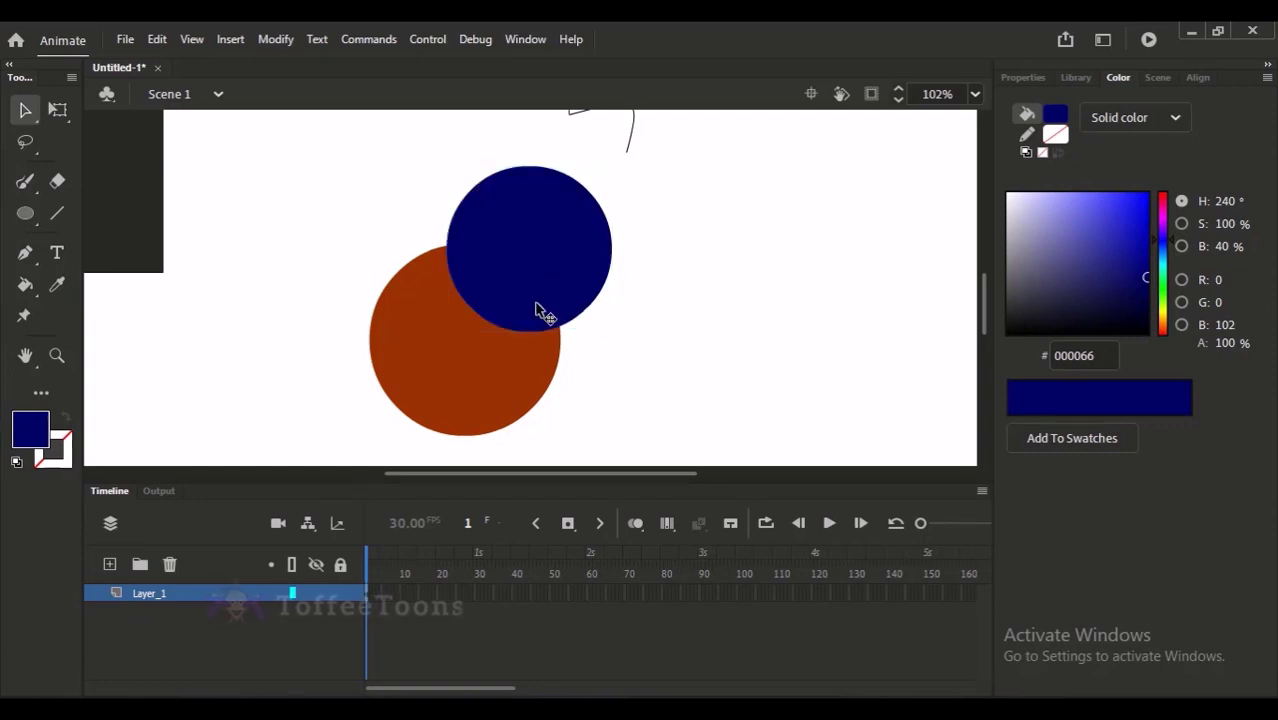
Enter the navy circle's Drawing Object editing level and return to Scene 1
click(520, 240)
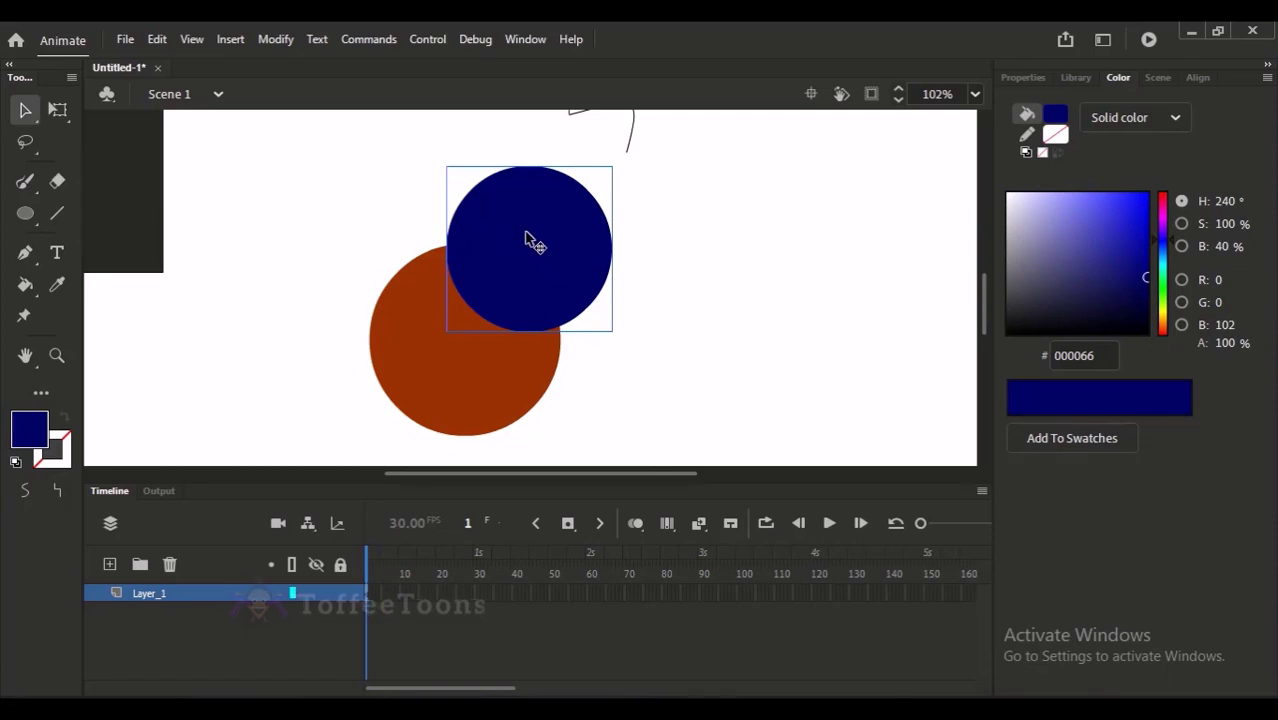
double_click(530, 240)
click(205, 93)
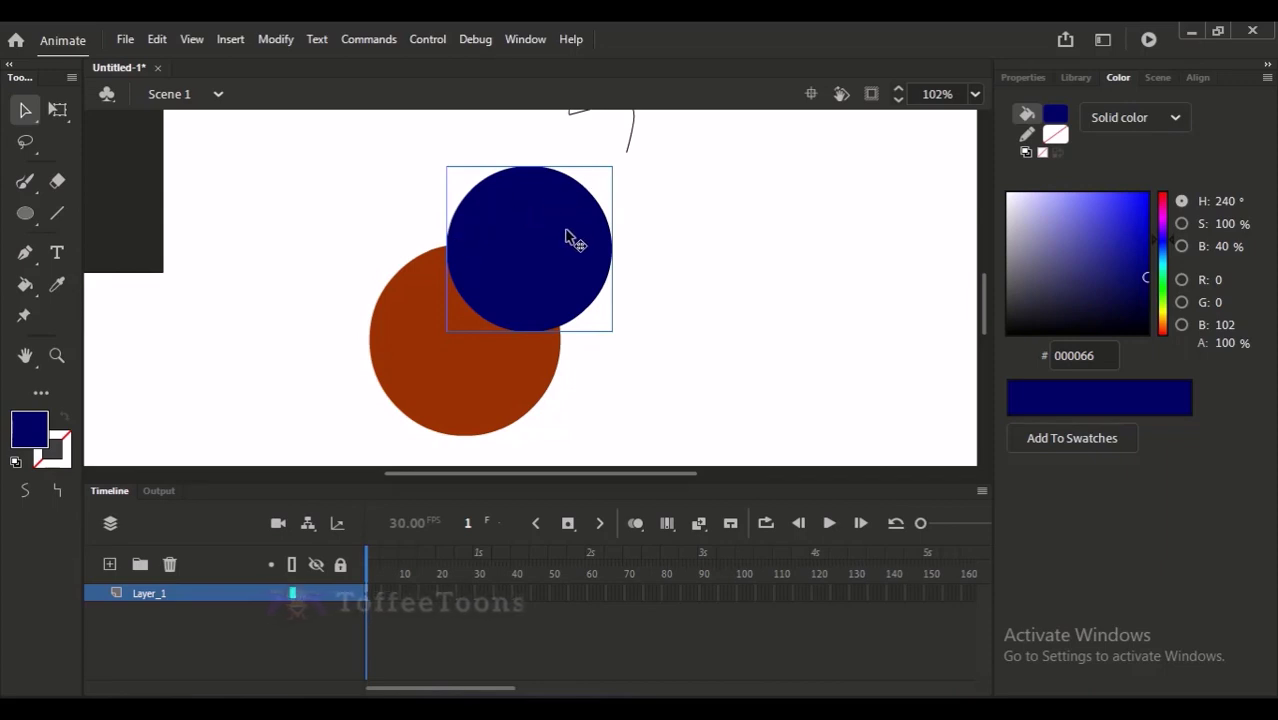
Break apart the navy and red-brown circles into plain shapes, and select each shape to compare them
key(ctrl+b)
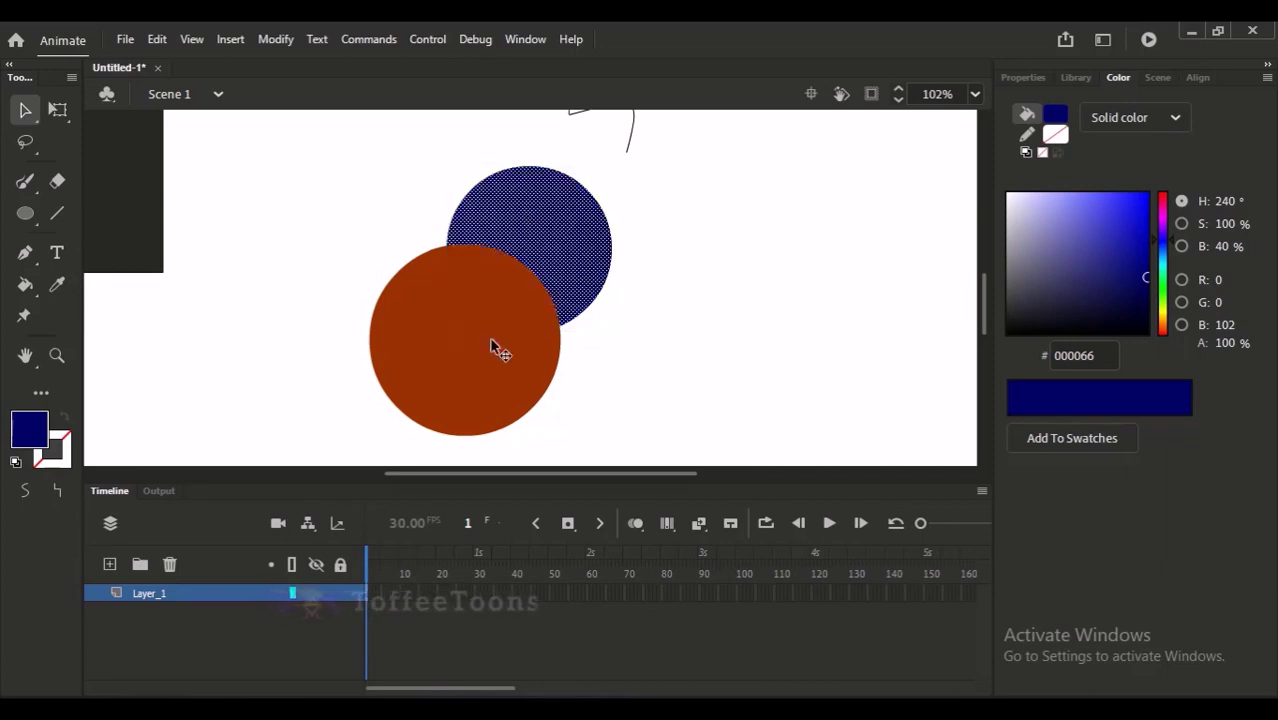
click(485, 375)
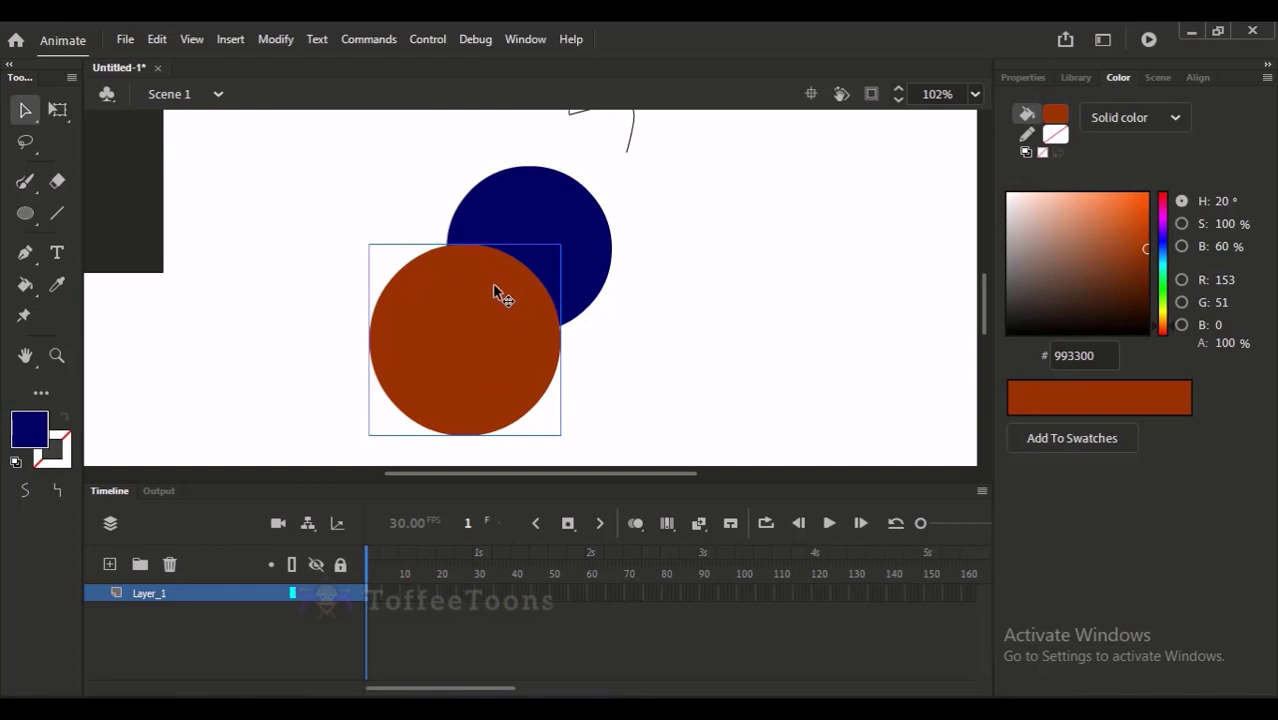
key(ctrl+b)
click(590, 366)
click(540, 268)
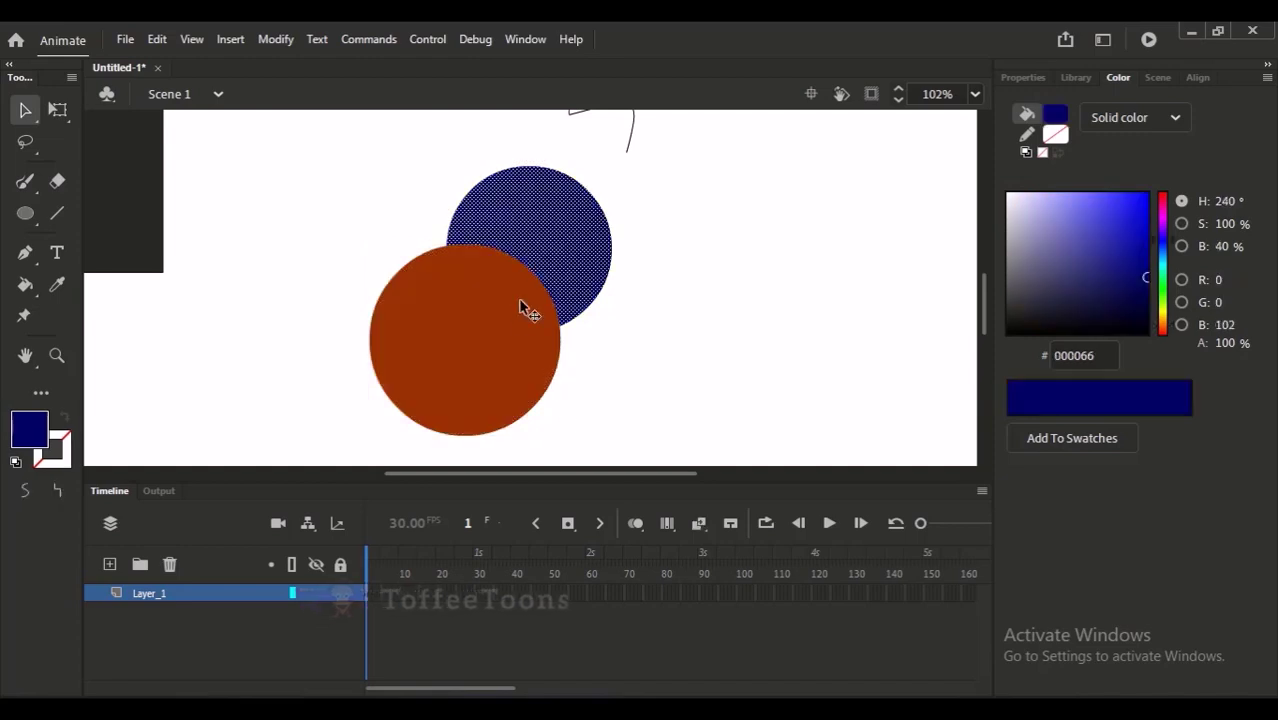
click(525, 308)
click(608, 363)
Move the red-brown shape down-left off the navy one, and undo the move and both break-aparts
drag(510, 322, 457, 371)
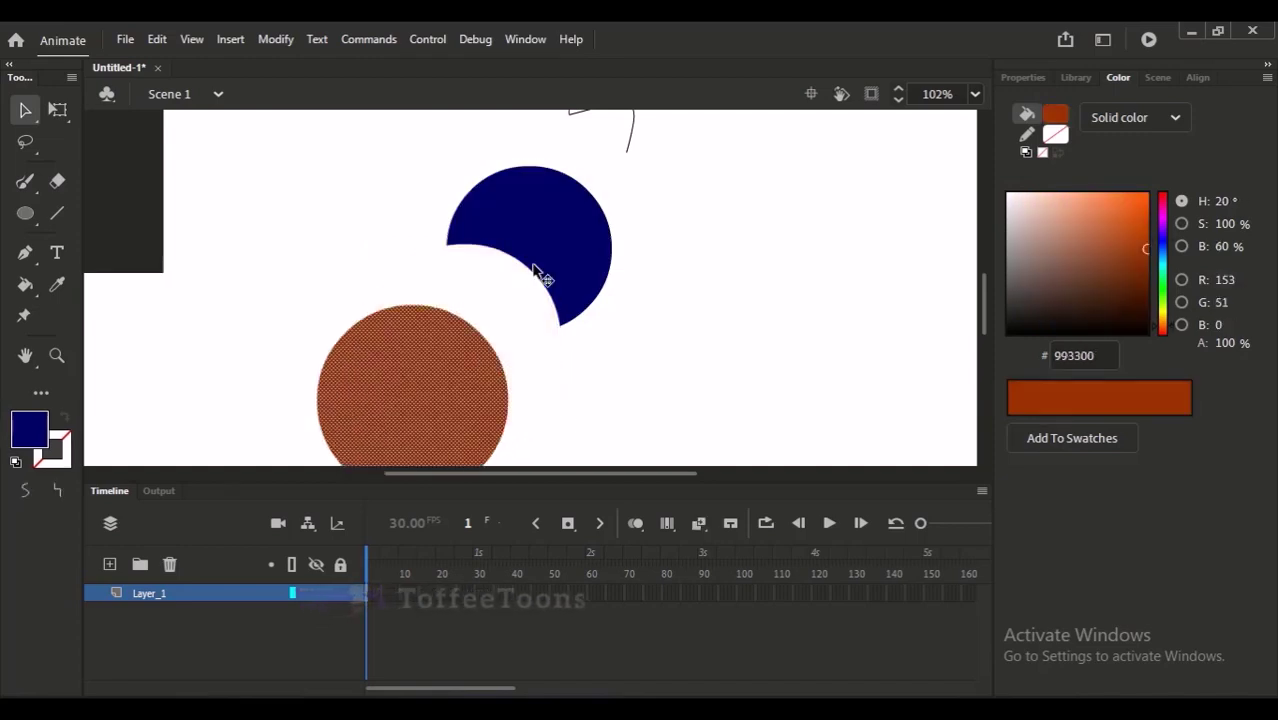
key(ctrl+z)
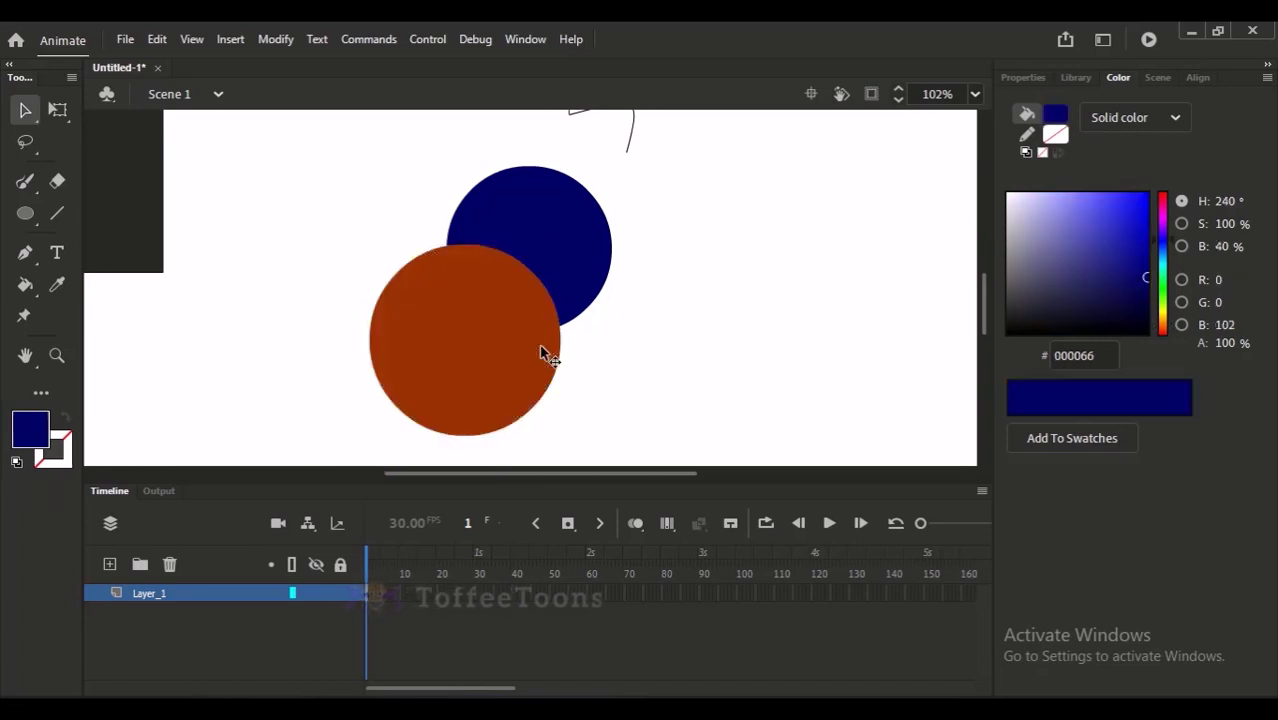
click(544, 345)
click(541, 360)
click(541, 360)
click(542, 361)
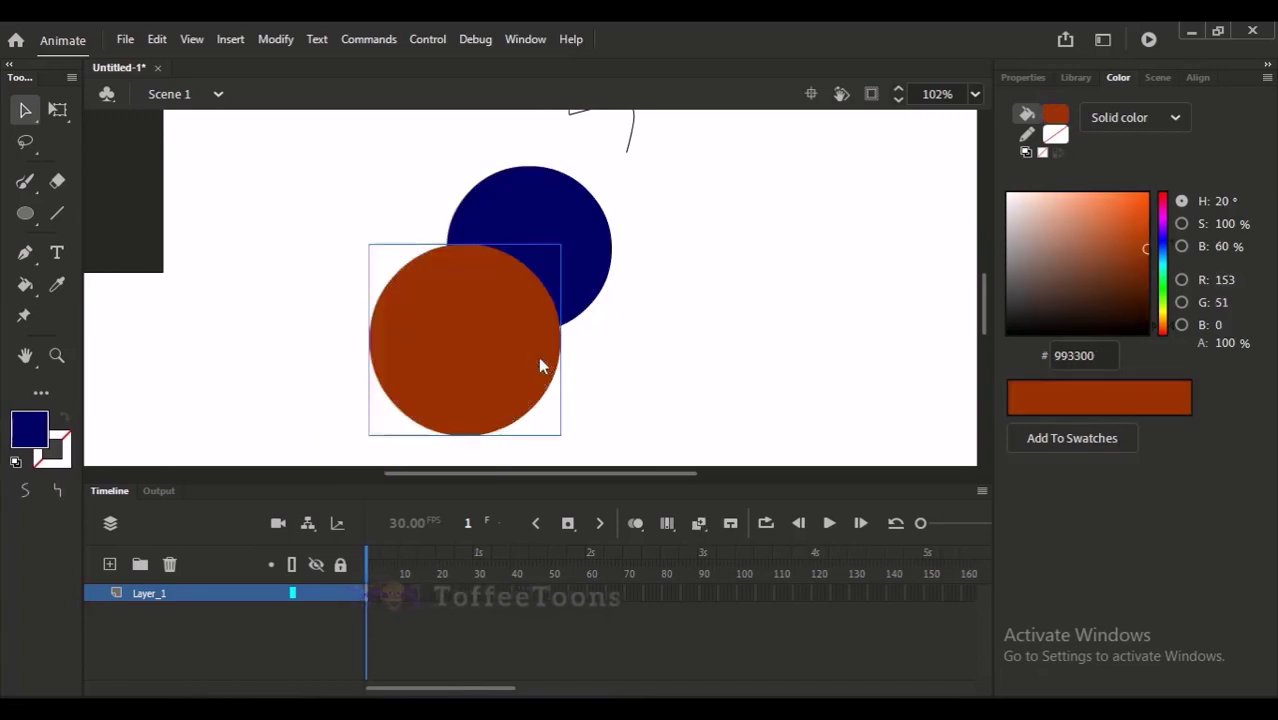
click(545, 355)
key(ctrl+g)
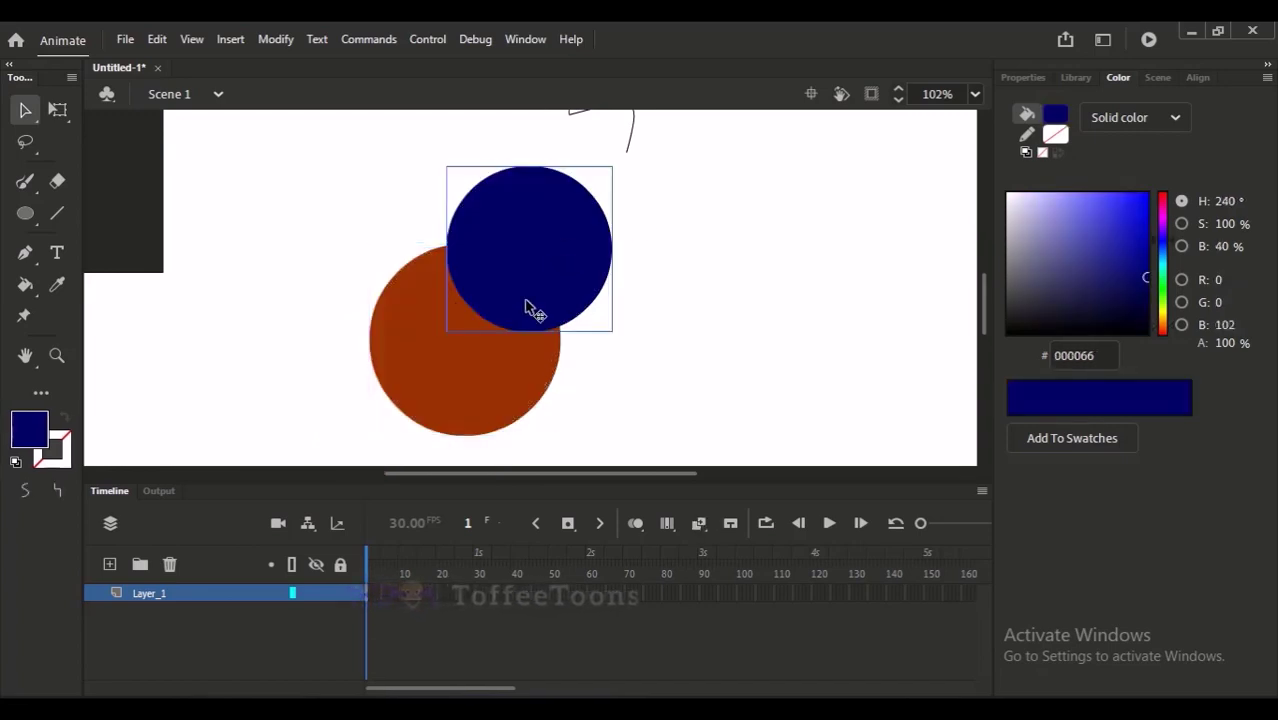
Move the navy circle object right, clear of the red-brown circle
drag(522, 277, 649, 253)
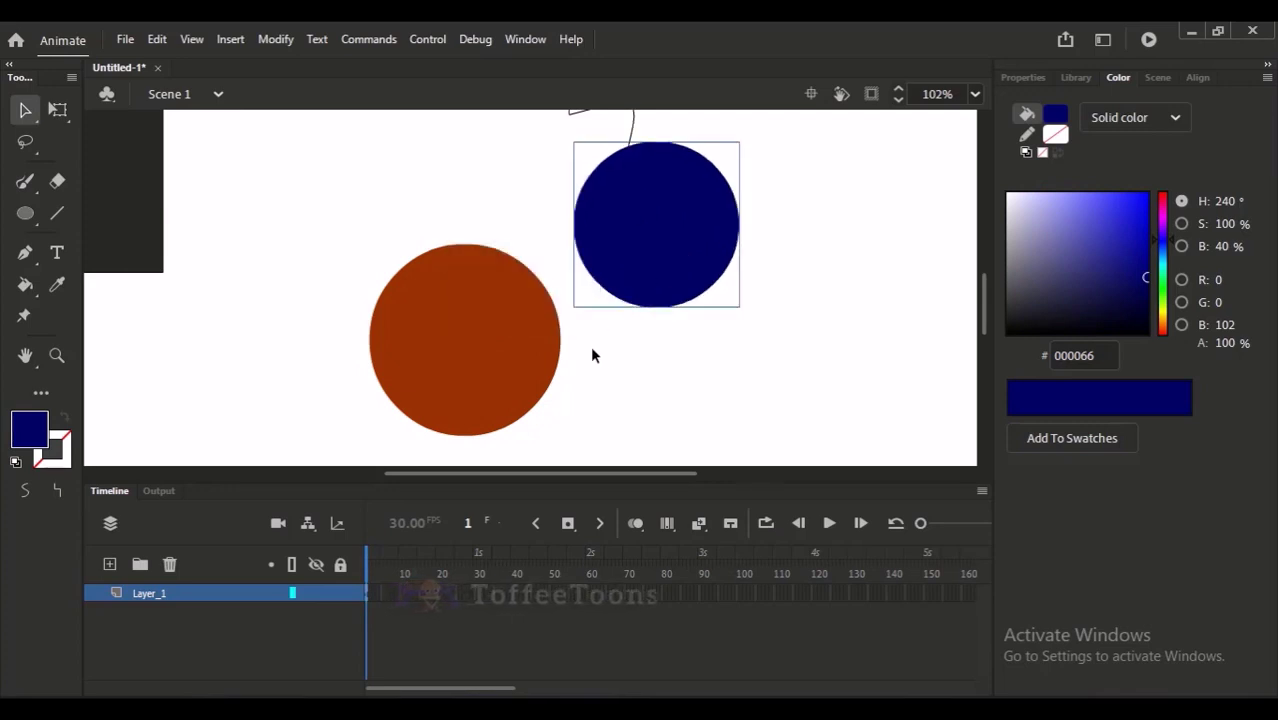
Undo the navy circle's move, then bring the red-brown circle object in front of it and deselect
key(ctrl+z)
click(517, 378)
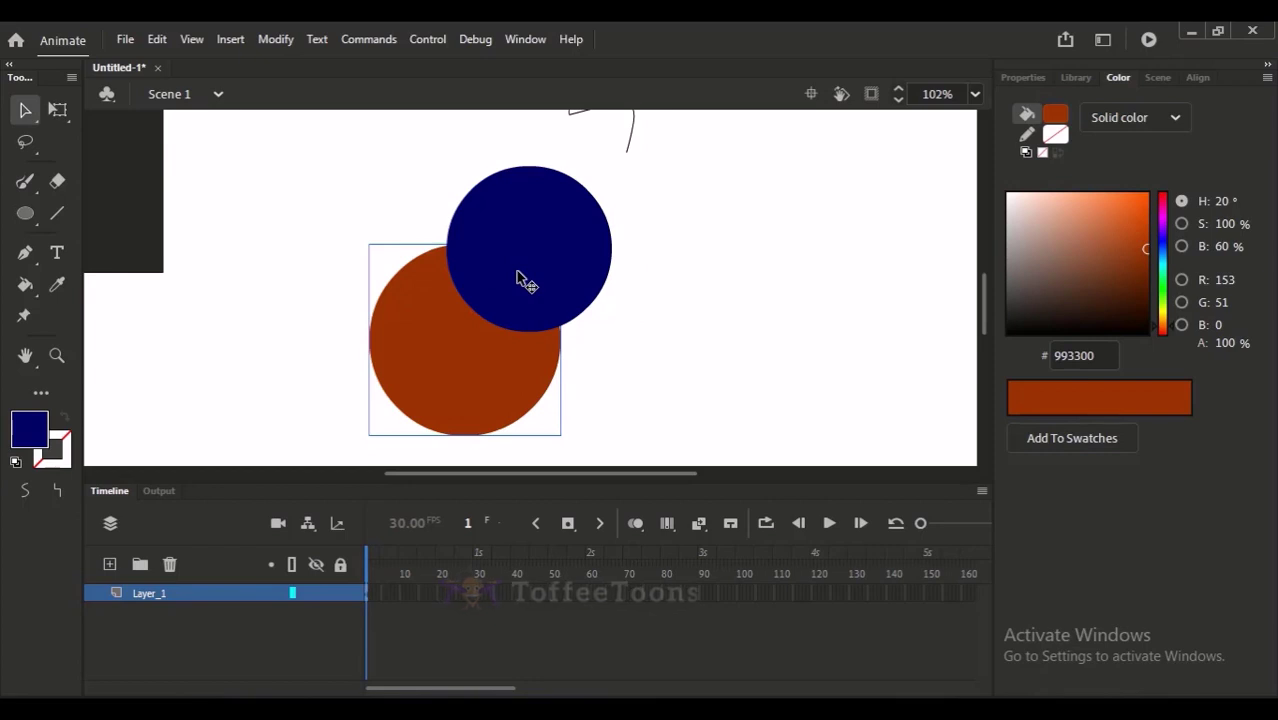
key(ctrl+shift+Up)
key(Escape)
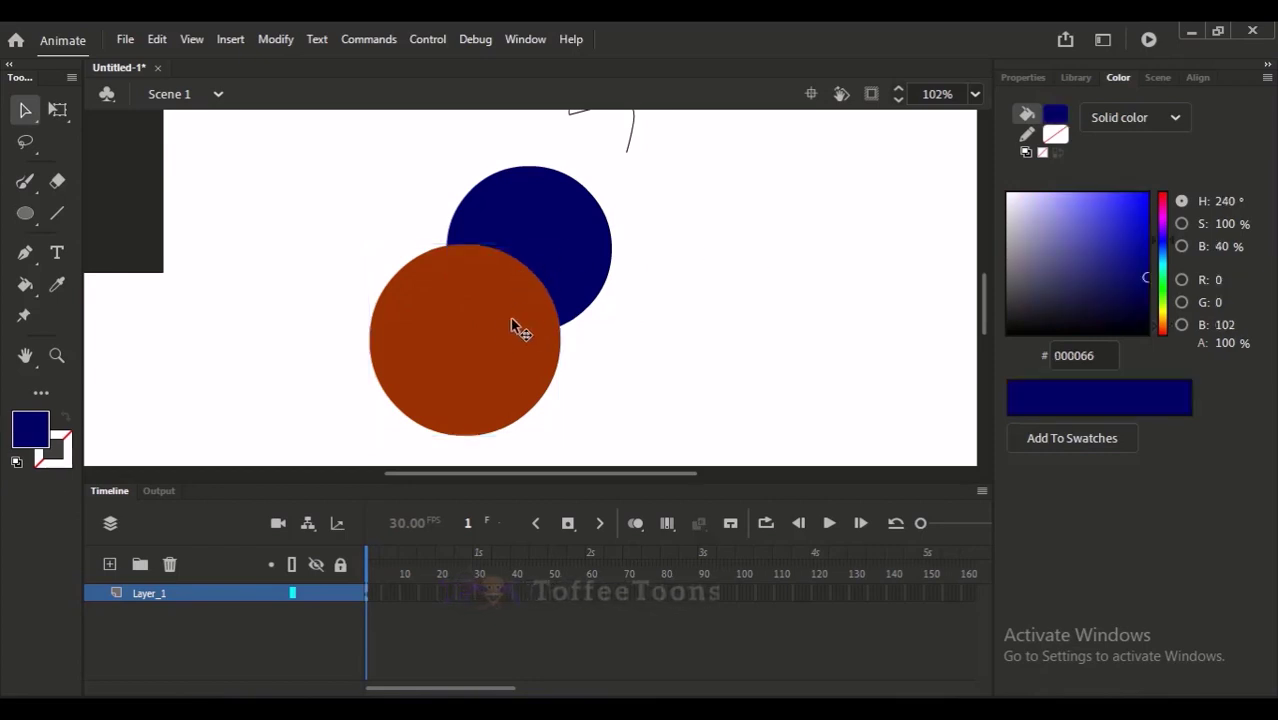
Move the red-brown circle object down-left and back, then send it behind the navy circle
drag(517, 330, 556, 316)
click(535, 375)
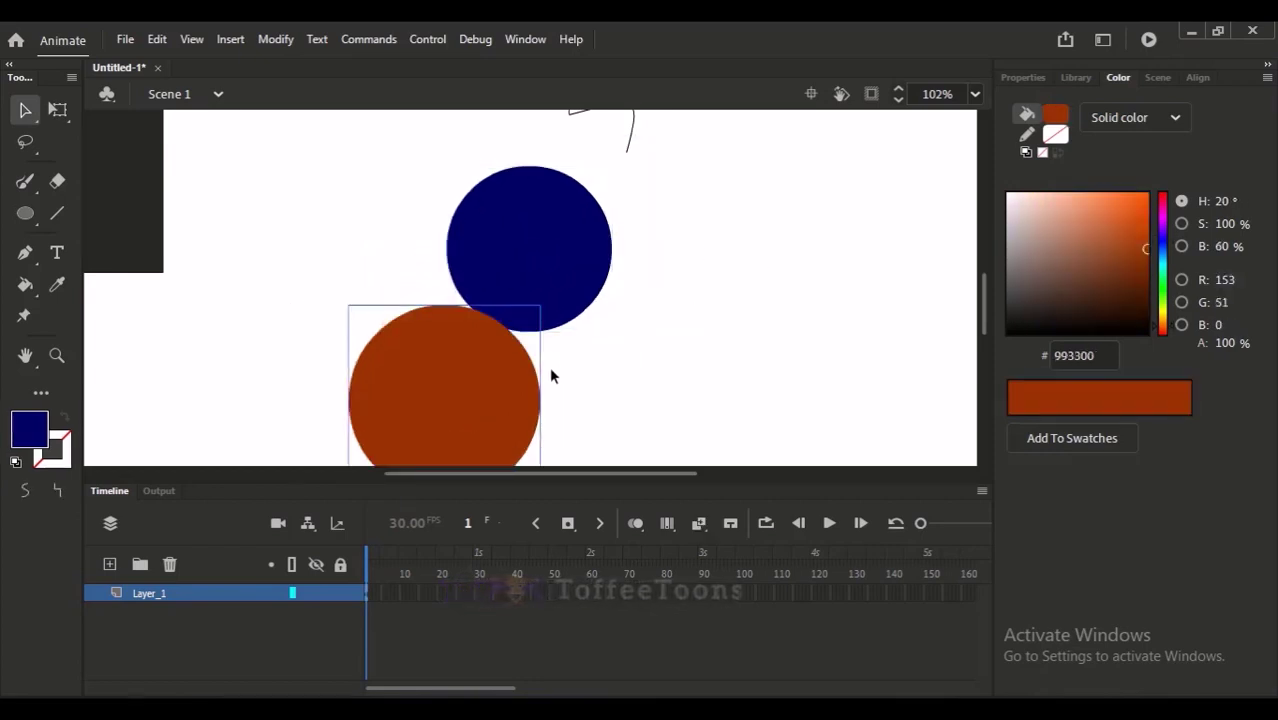
drag(535, 375, 556, 314)
key(ctrl+shift+Down)
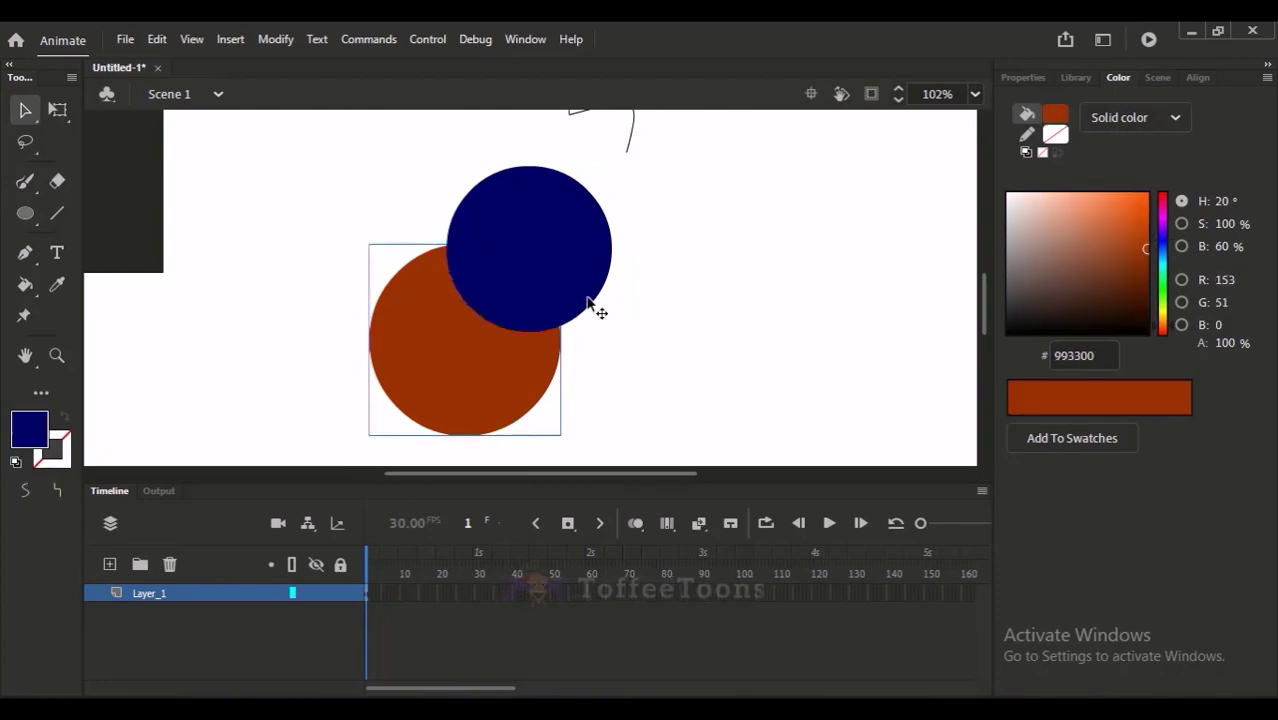
click(590, 311)
key(Escape)
click(577, 272)
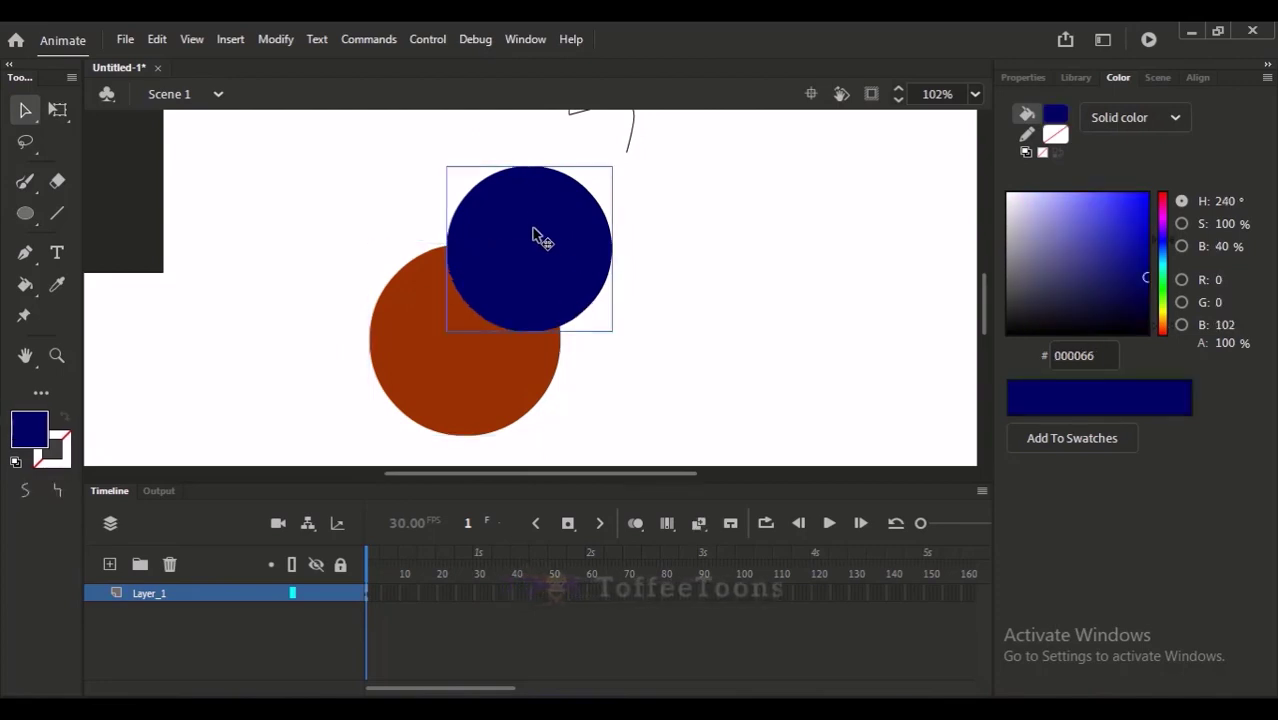
Delete the navy circle object and the red-brown circle object from the stage
click(432, 338)
click(480, 290)
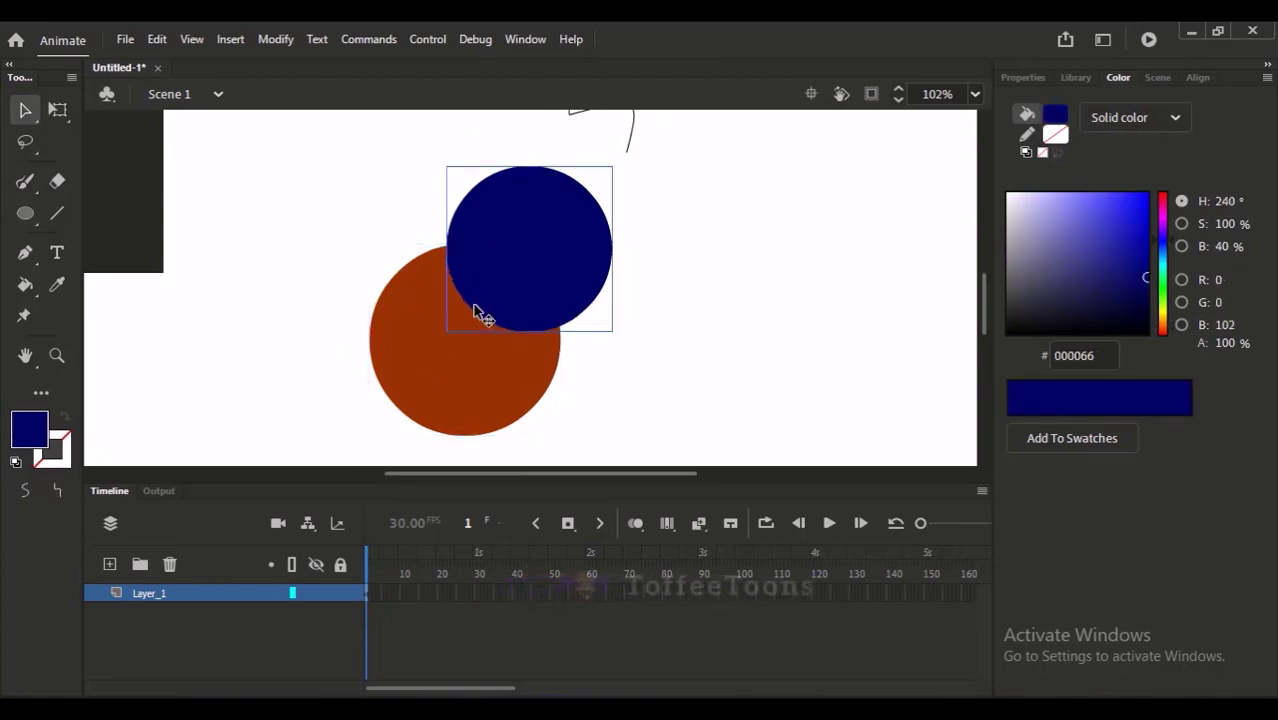
key(Delete)
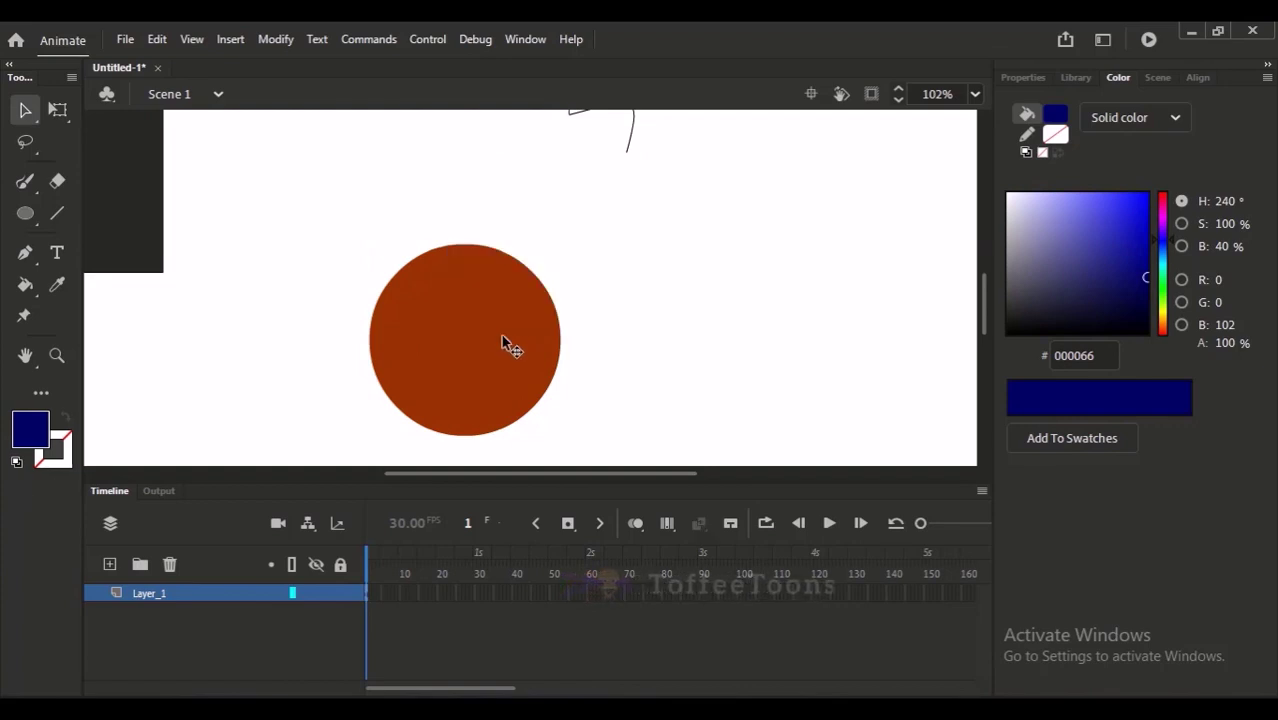
click(502, 328)
key(Delete)
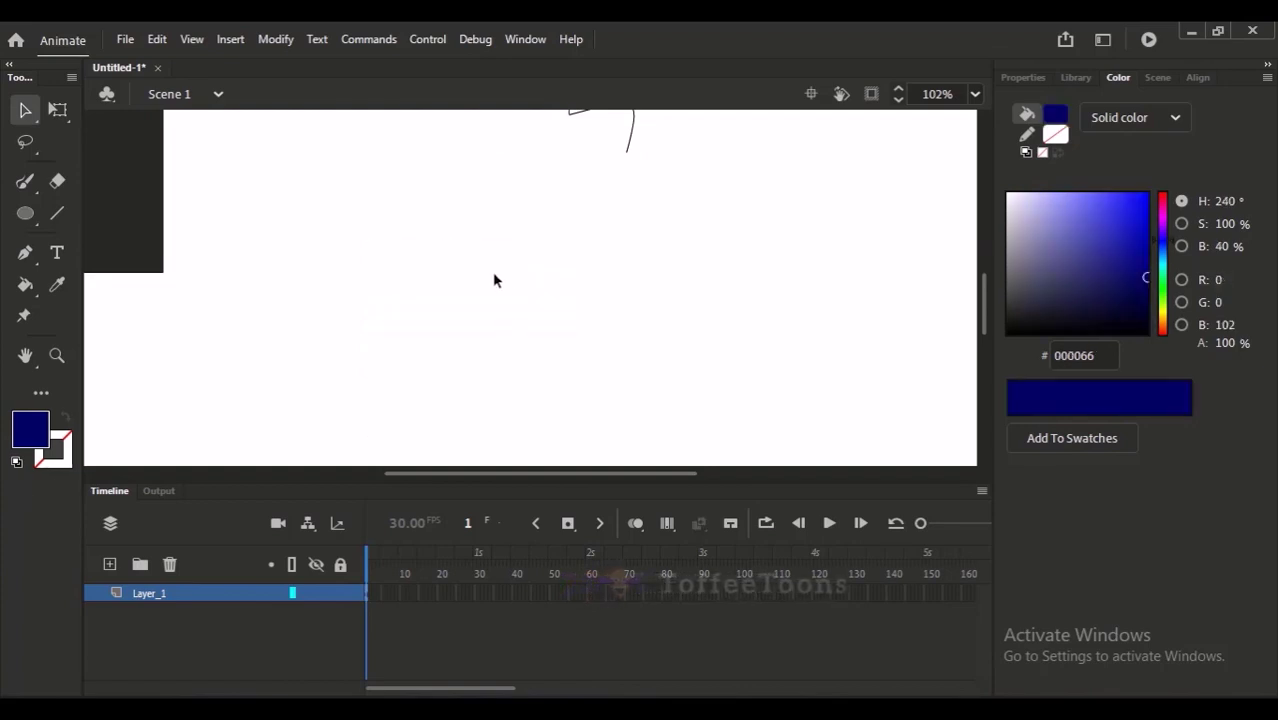
click(25, 181)
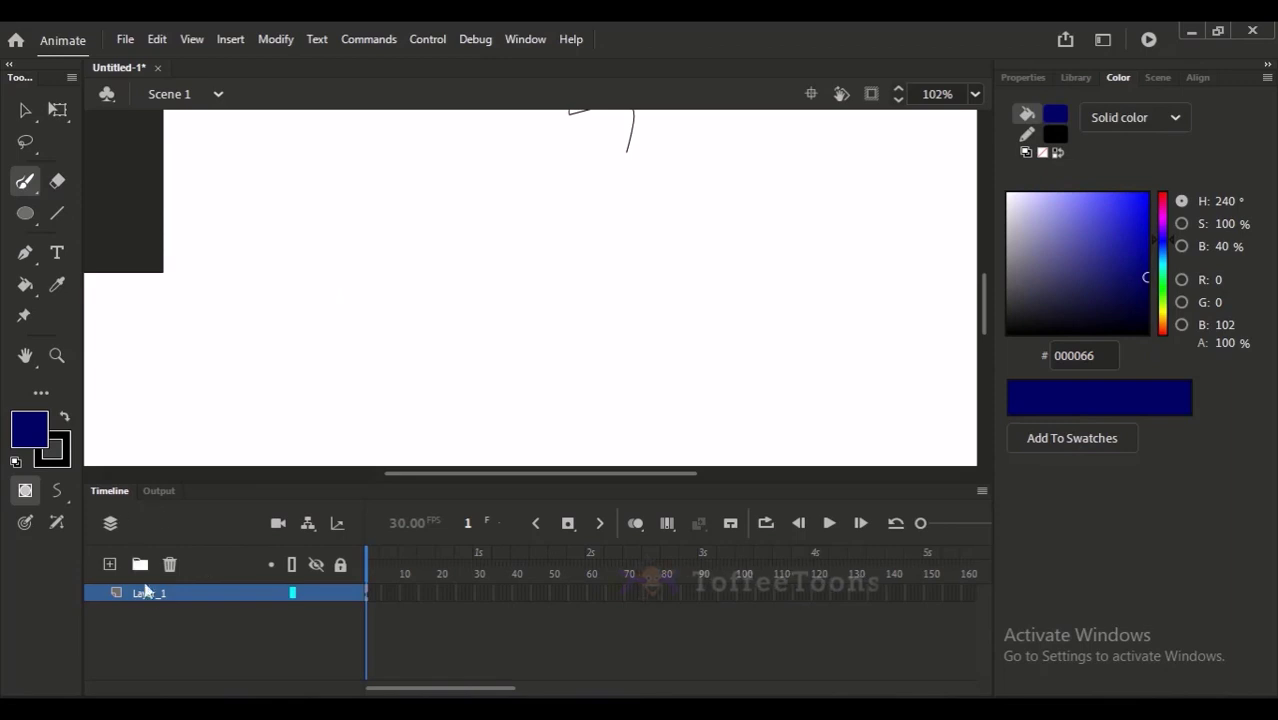
click(25, 214)
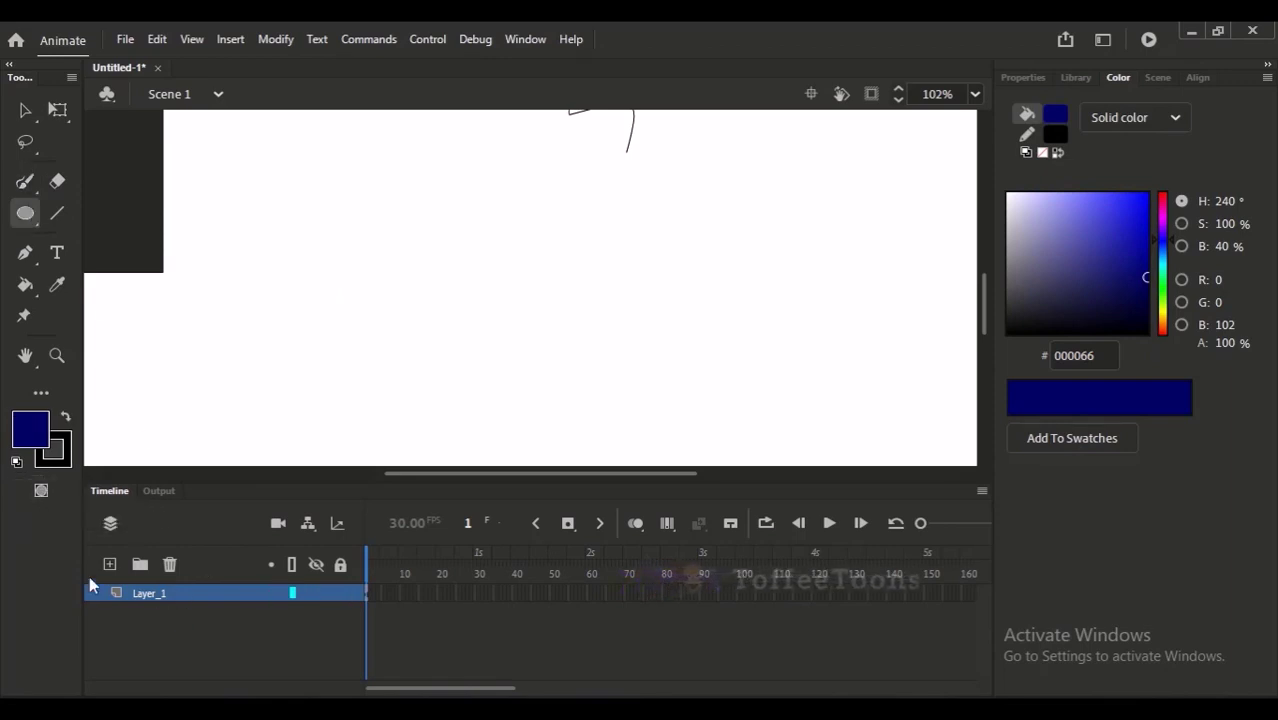
drag(308, 178, 479, 365)
key(ctrl+z)
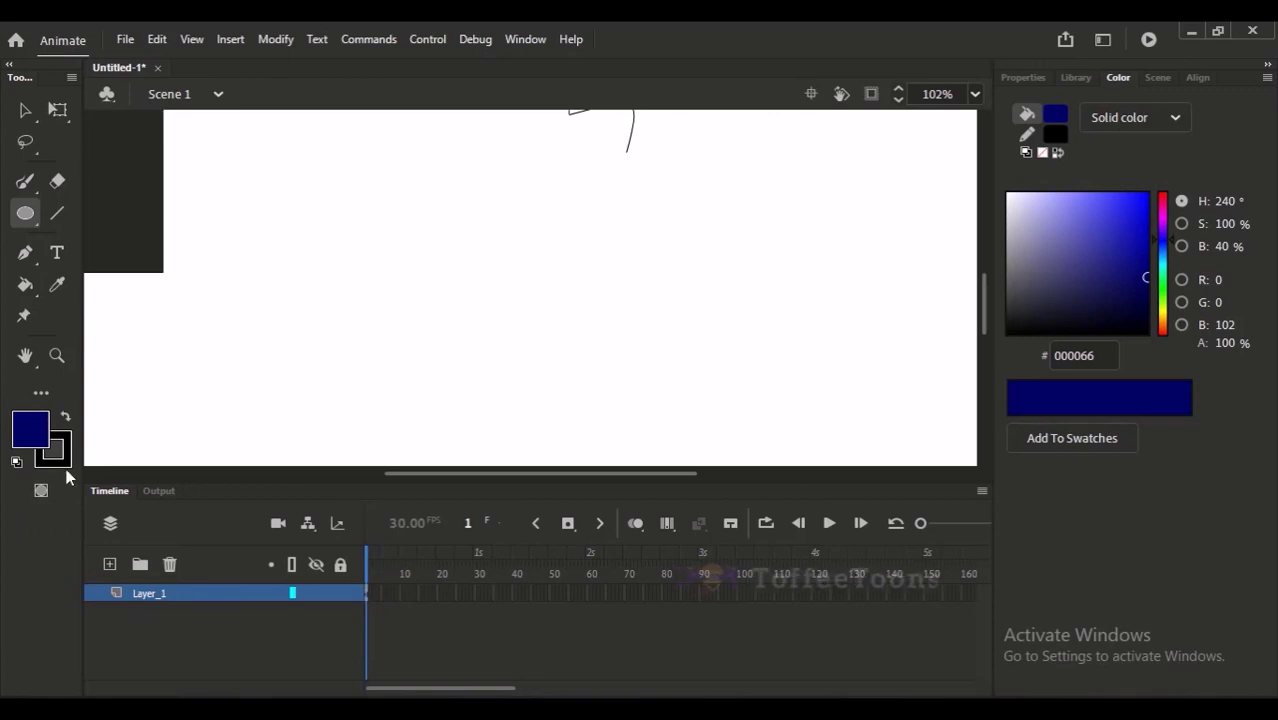
Set the stroke to none and draw a plain navy circle on the empty area right of the dark rectangle
click(53, 450)
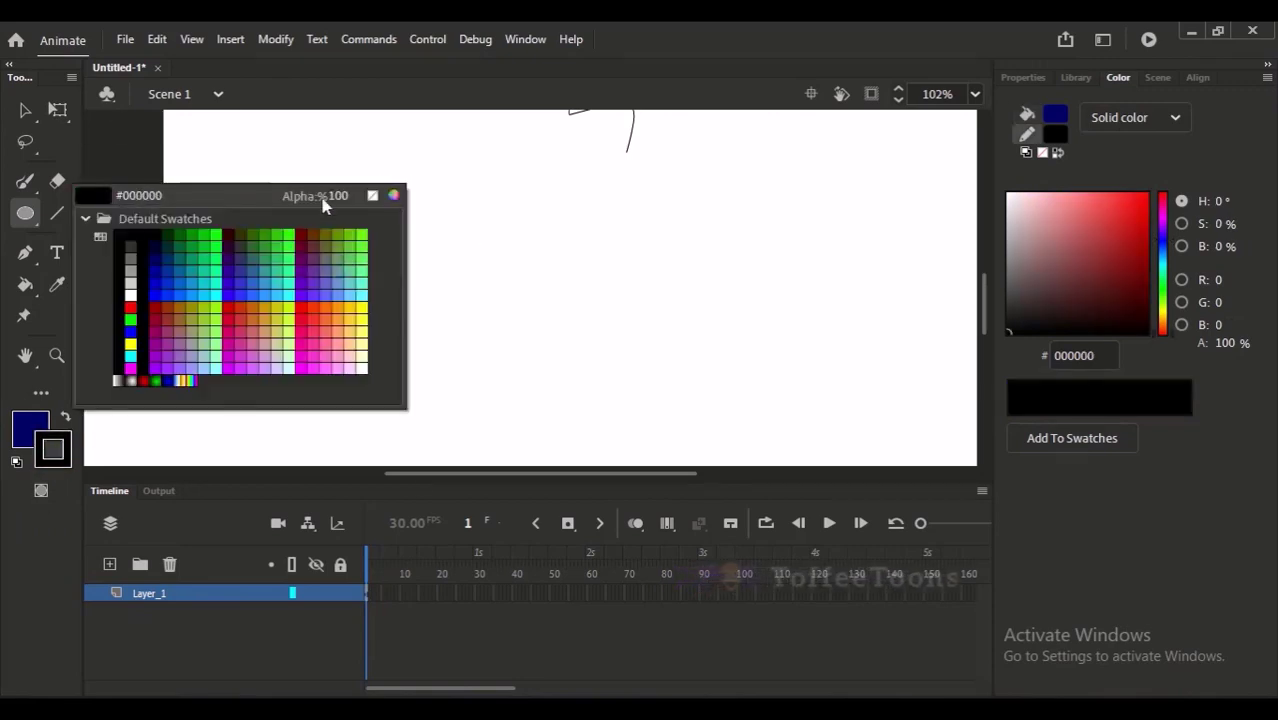
click(377, 201)
drag(362, 213, 510, 363)
key(v)
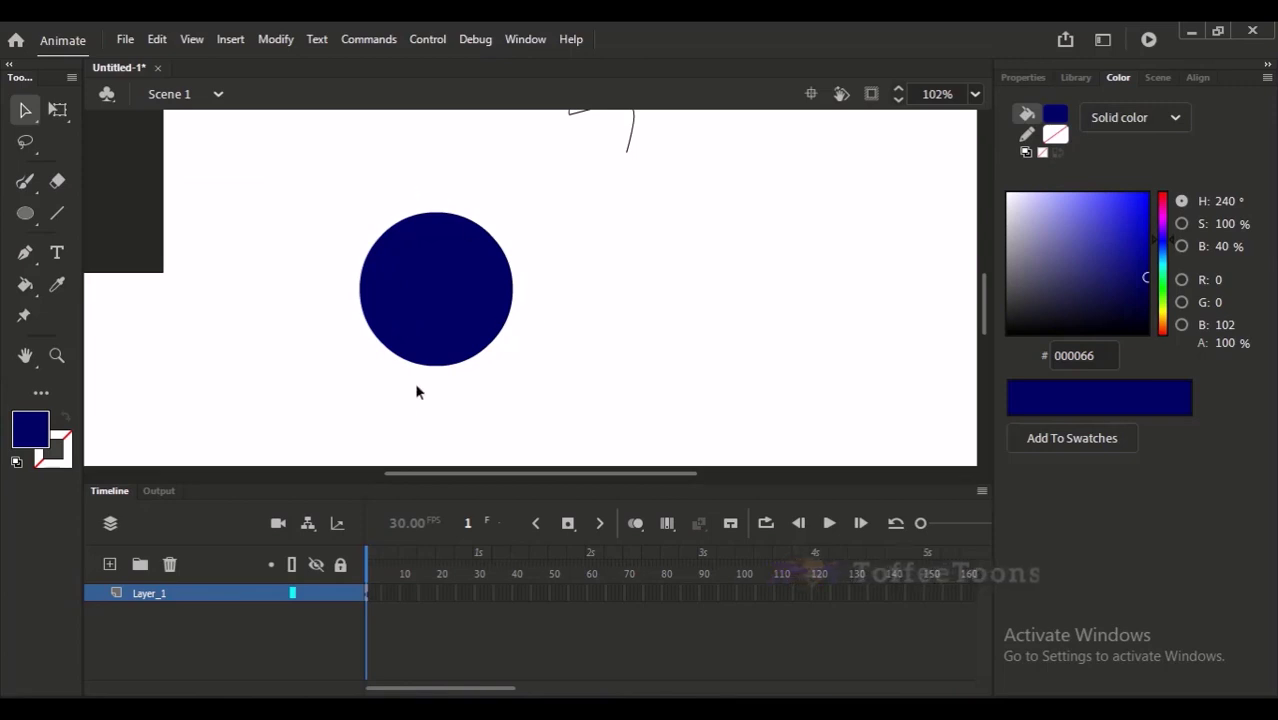
Add a new layer above Layer_1, select Layer_1's contents to check them, and make Layer_2 active
click(110, 564)
click(154, 612)
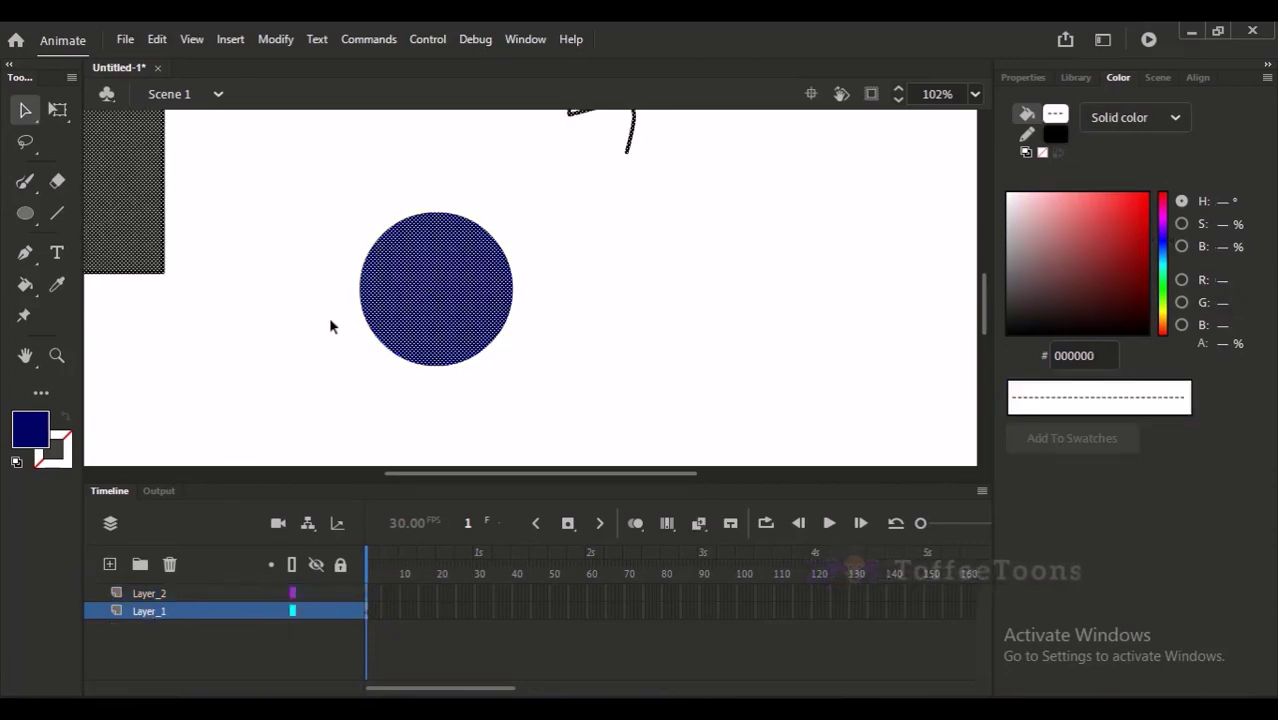
click(328, 317)
click(158, 594)
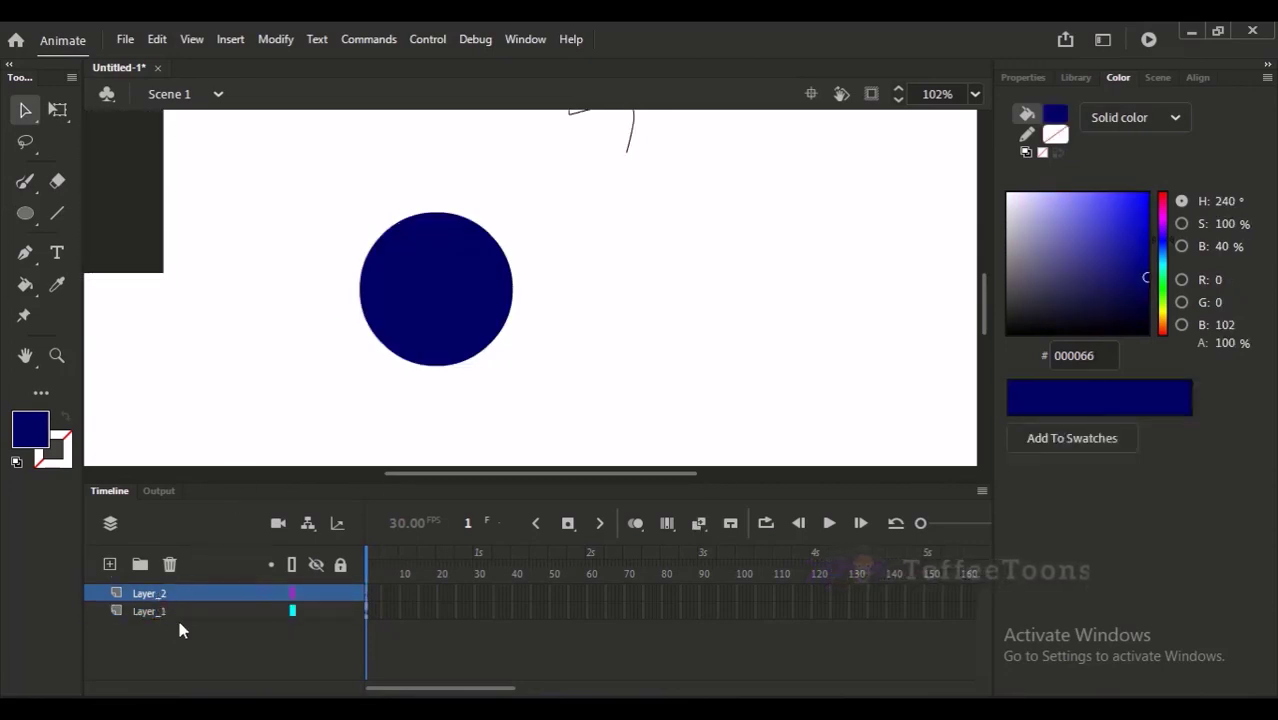
Draw a strokeless oval filled with 996666 on Layer_2, overlapping the upper right of the navy circle
click(25, 212)
click(30, 430)
click(167, 336)
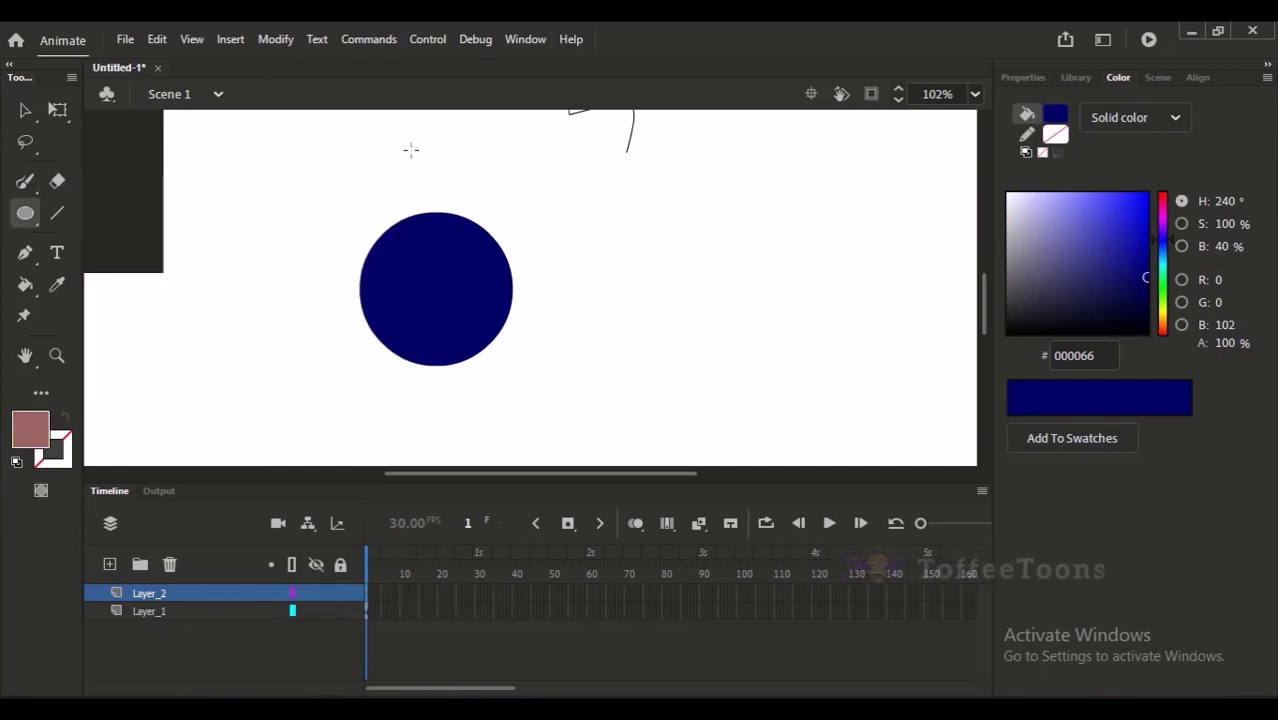
drag(405, 152, 529, 299)
click(24, 111)
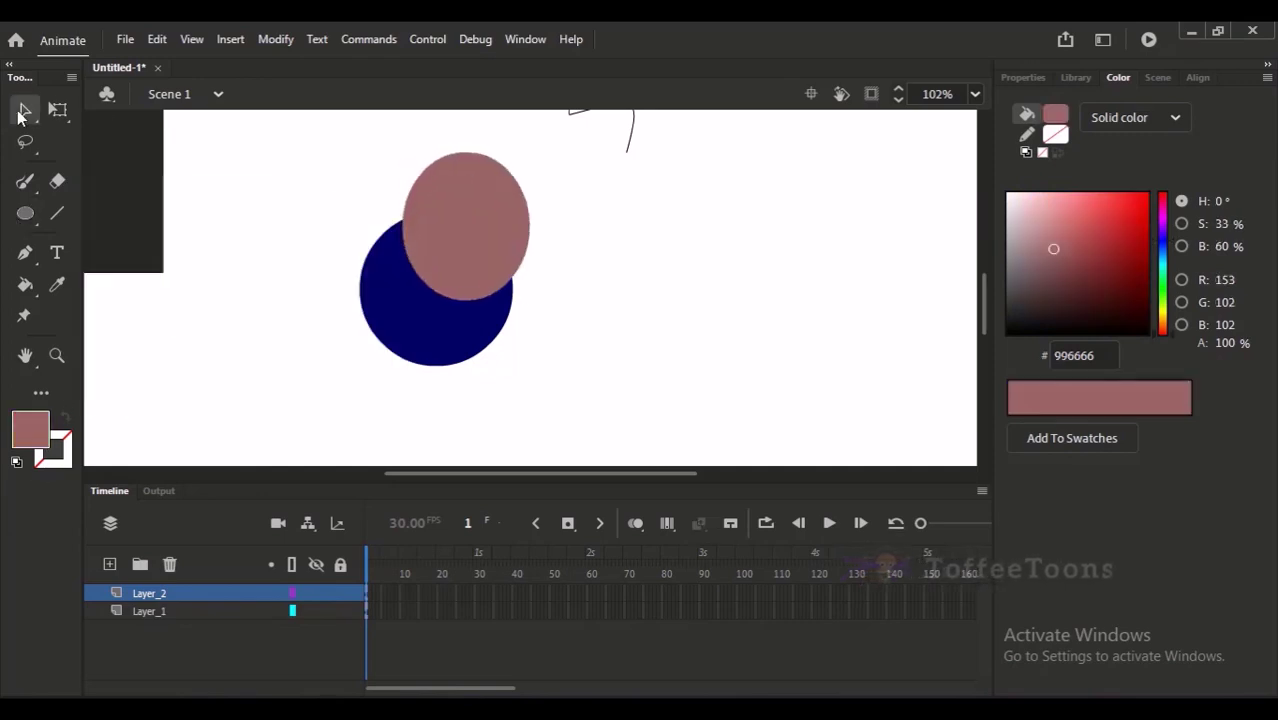
Move the dusty-pink oval right off the navy circle on Layer_1 and undo the moves
click(174, 610)
click(301, 384)
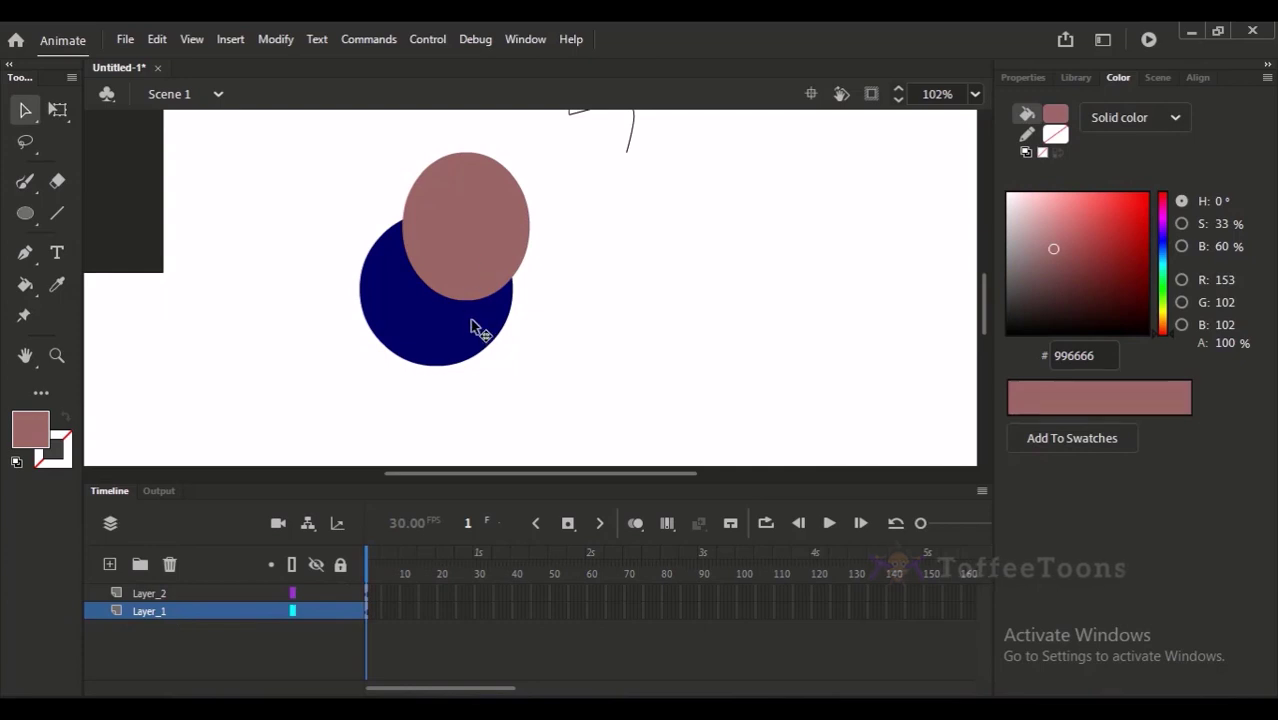
drag(474, 251, 584, 251)
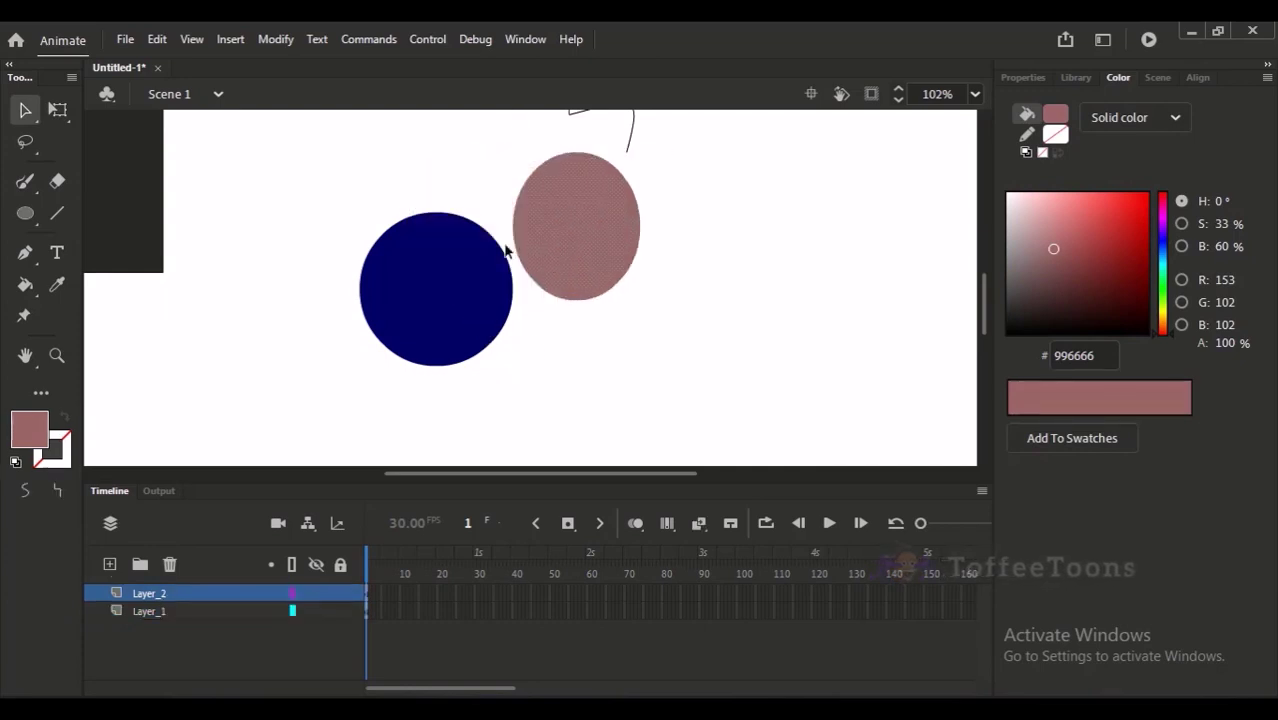
key(ctrl+z)
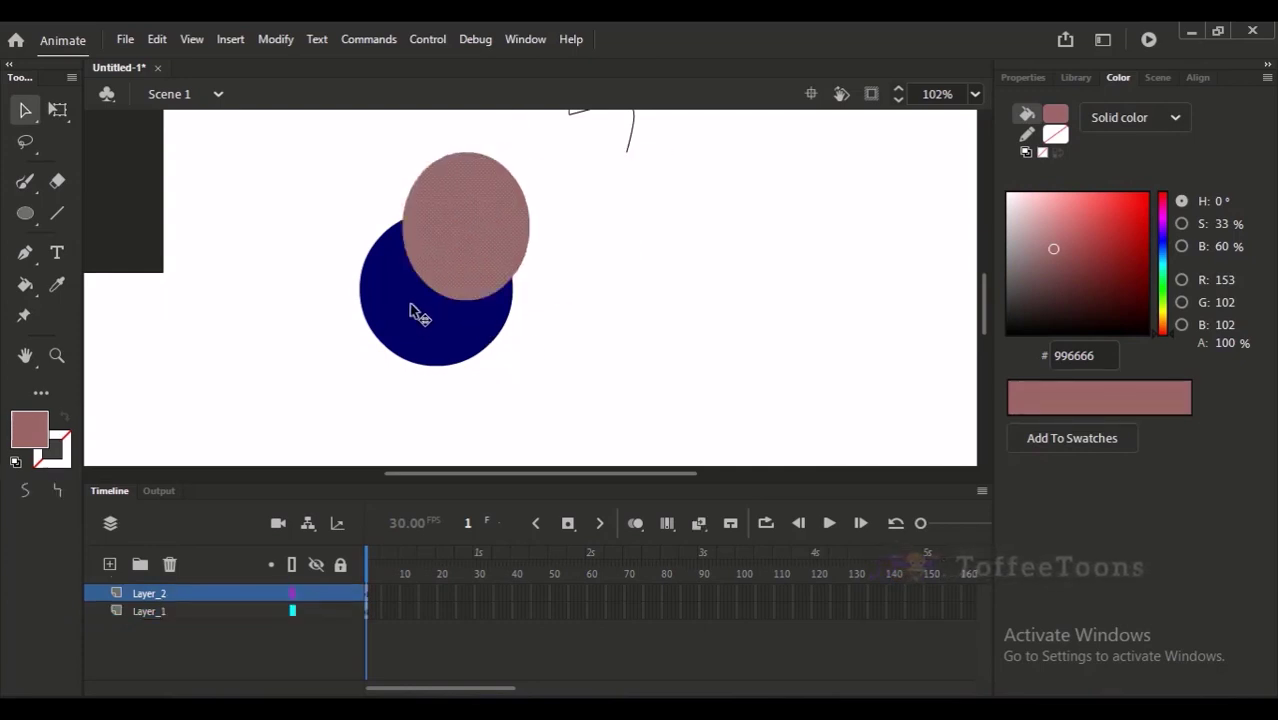
drag(451, 240, 480, 243)
key(ctrl+z)
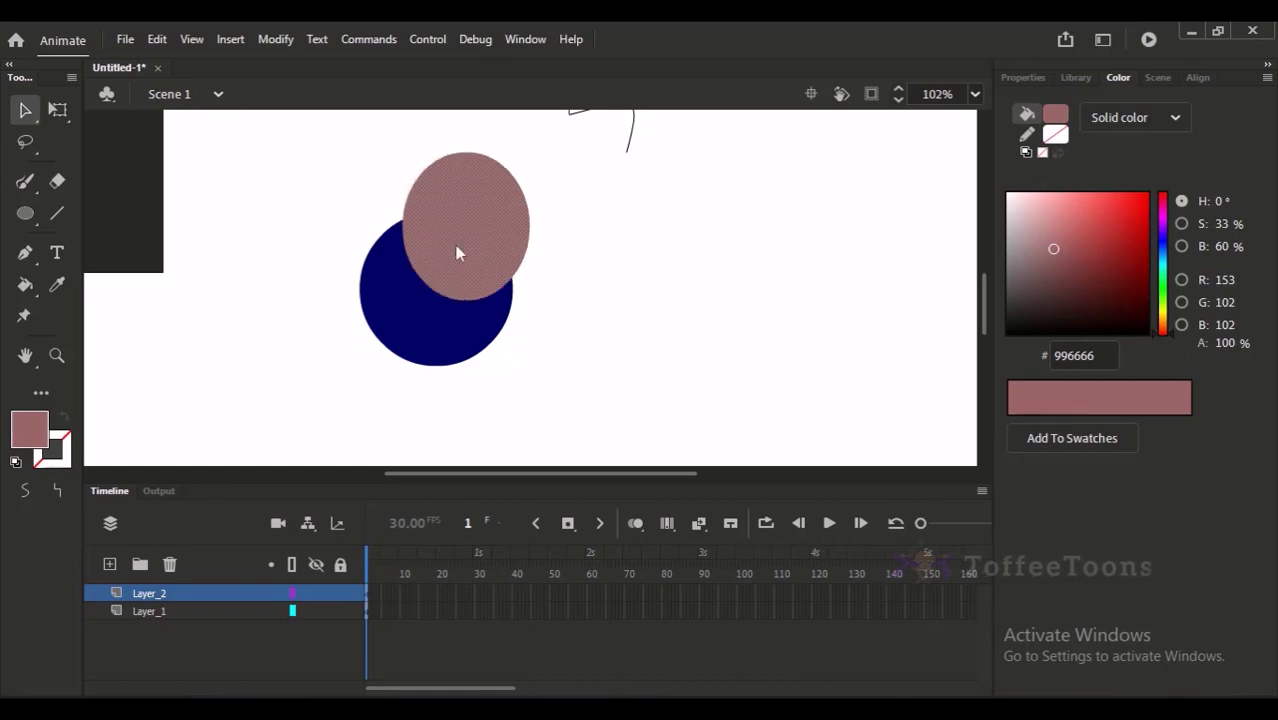
Fit the whole stage in view, select both overlapping circles across the two layers, and deselect them
key(ctrl+2)
click(573, 344)
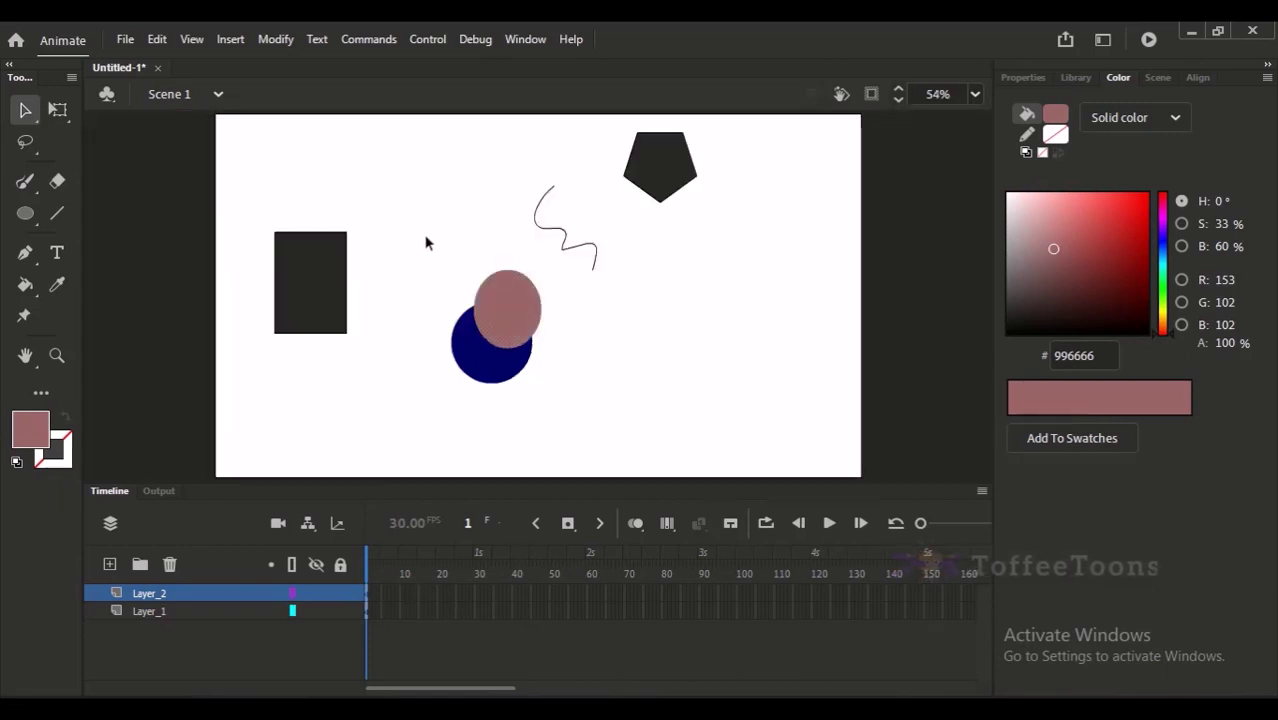
mouse_move(425, 242)
mouse_down()
mouse_move(547, 385)
mouse_move(536, 386)
mouse_up()
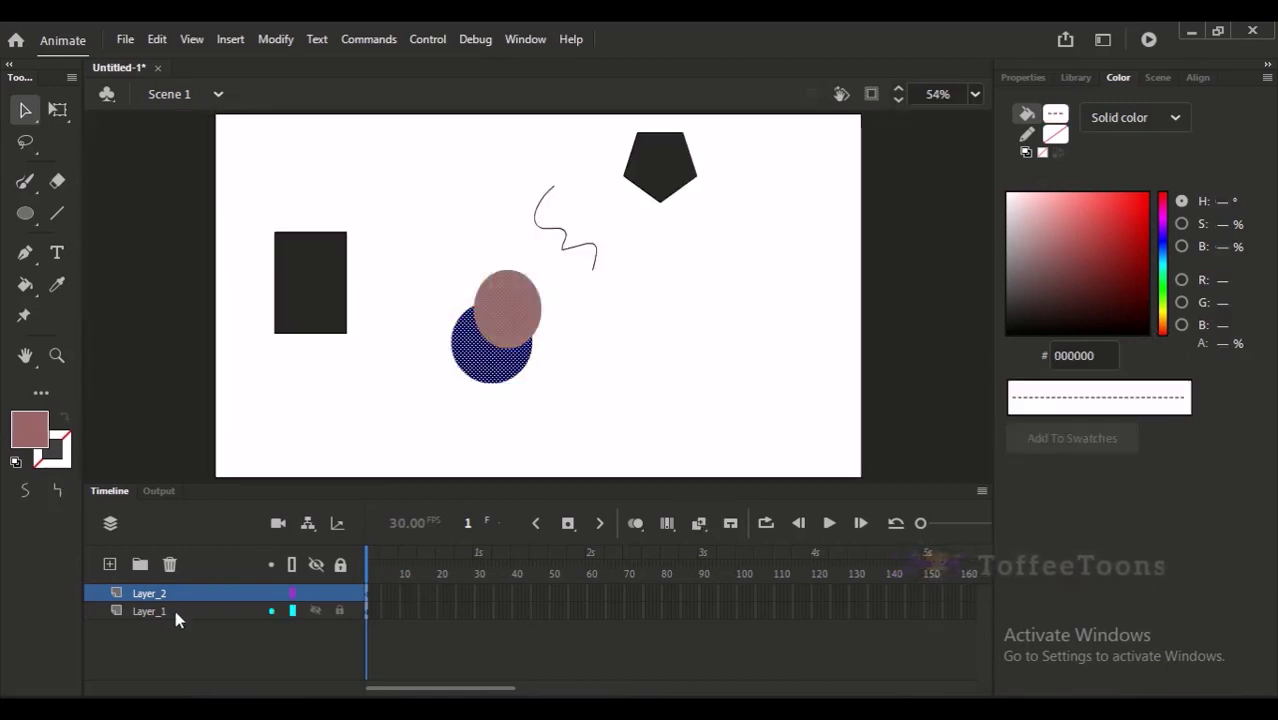
key(ctrl+shift+a)
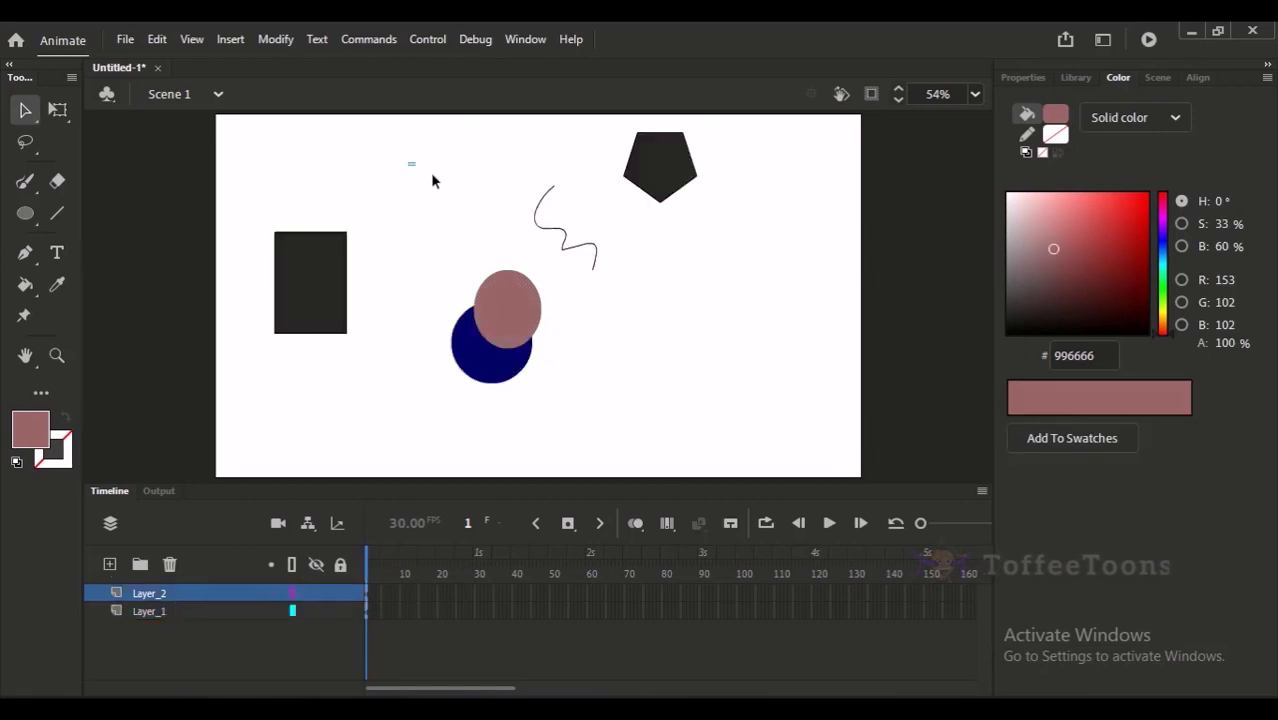
Clear the stage by deleting the two overlapping circles, the squiggle, the dark rectangle and the pentagon
drag(432, 180, 602, 398)
key(Delete)
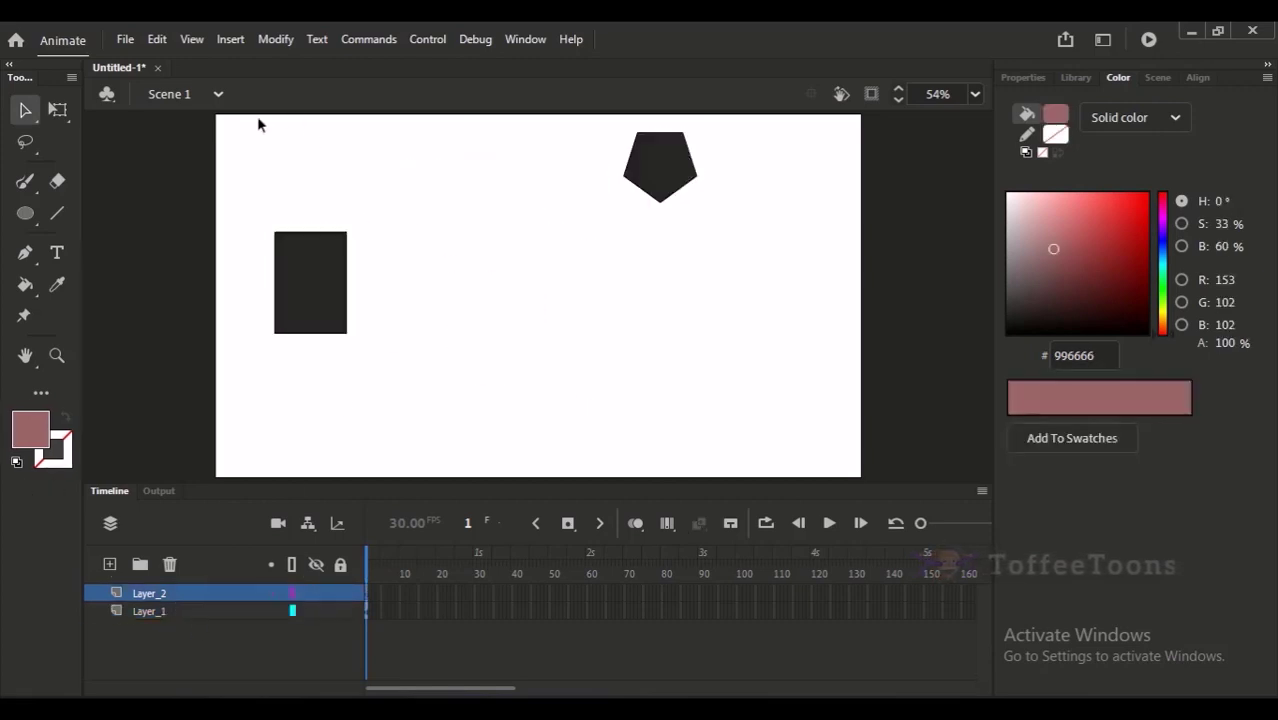
mouse_move(258, 119)
mouse_down()
mouse_move(596, 248)
mouse_move(728, 408)
mouse_up()
key(Delete)
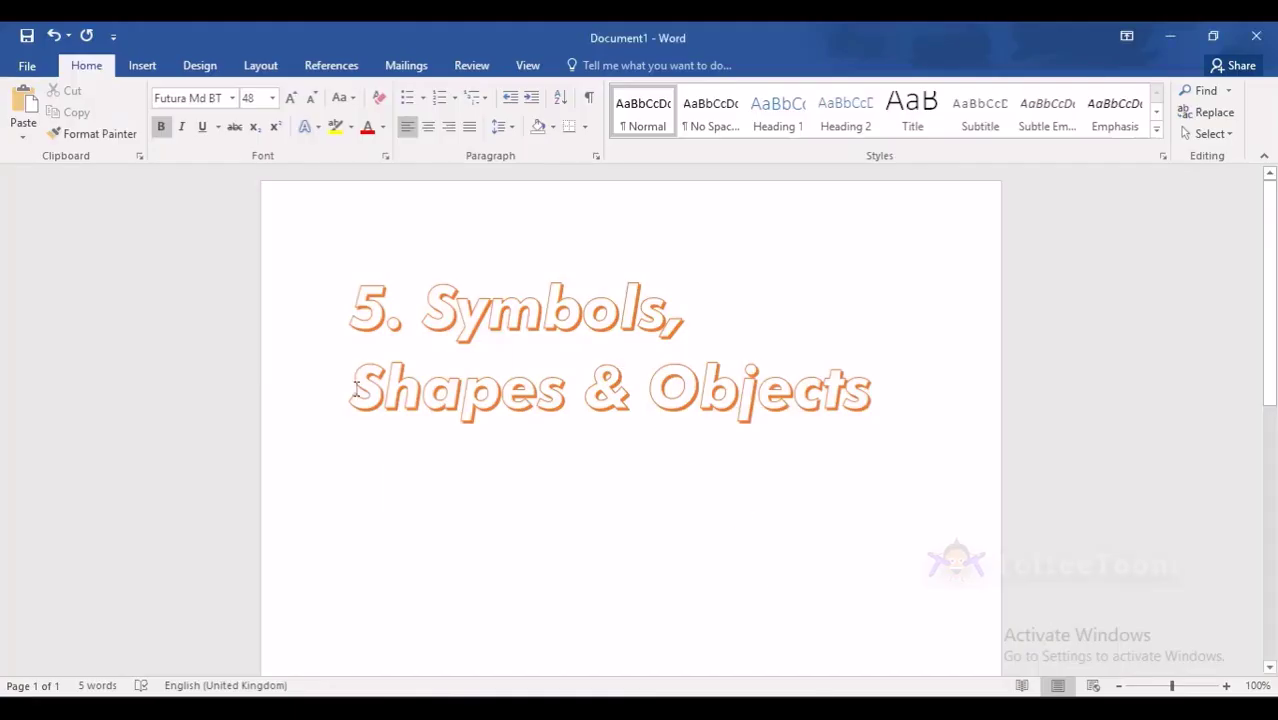
Switch to the Word document and highlight the words Shapes and Symbols in the lesson title
drag(352, 388, 565, 387)
mouse_move(648, 388)
mouse_down()
mouse_move(855, 397)
mouse_move(648, 395)
mouse_up()
drag(566, 392, 348, 392)
click(421, 392)
drag(666, 318, 416, 300)
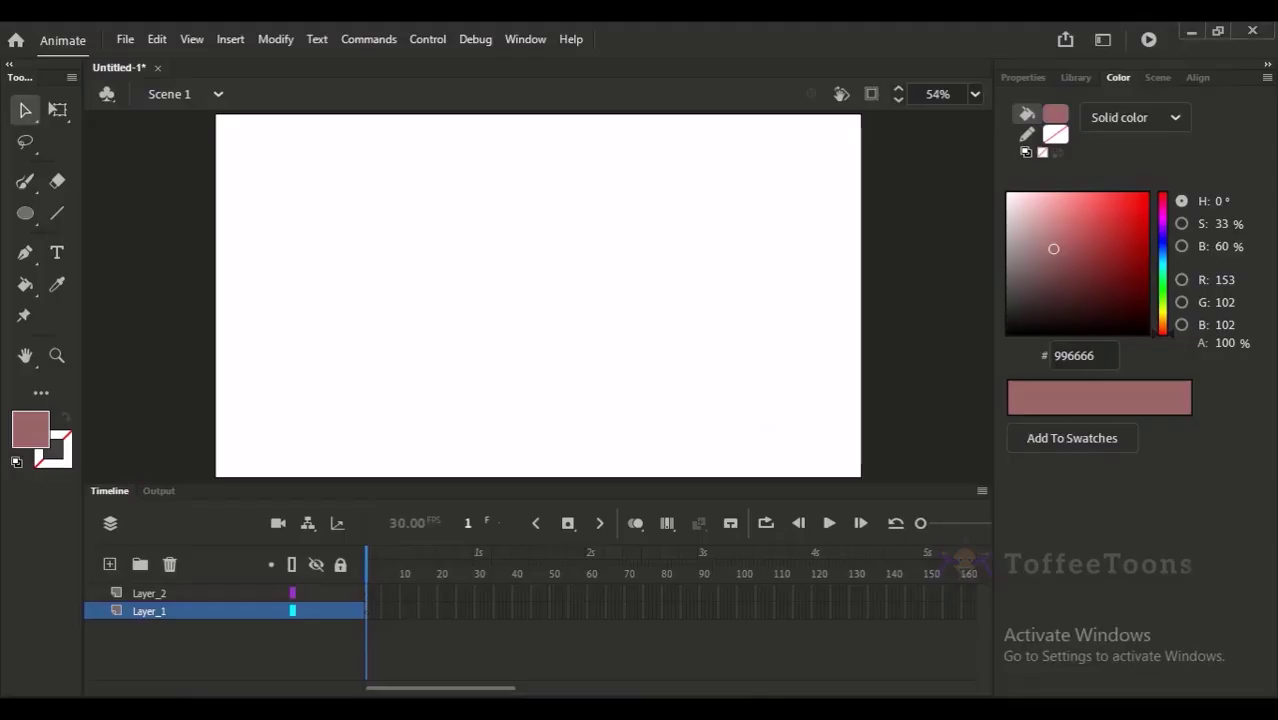
Back in Animate, shrink the timeline's height, delete Layer_2 and widen the timeline frames
drag(498, 481, 491, 526)
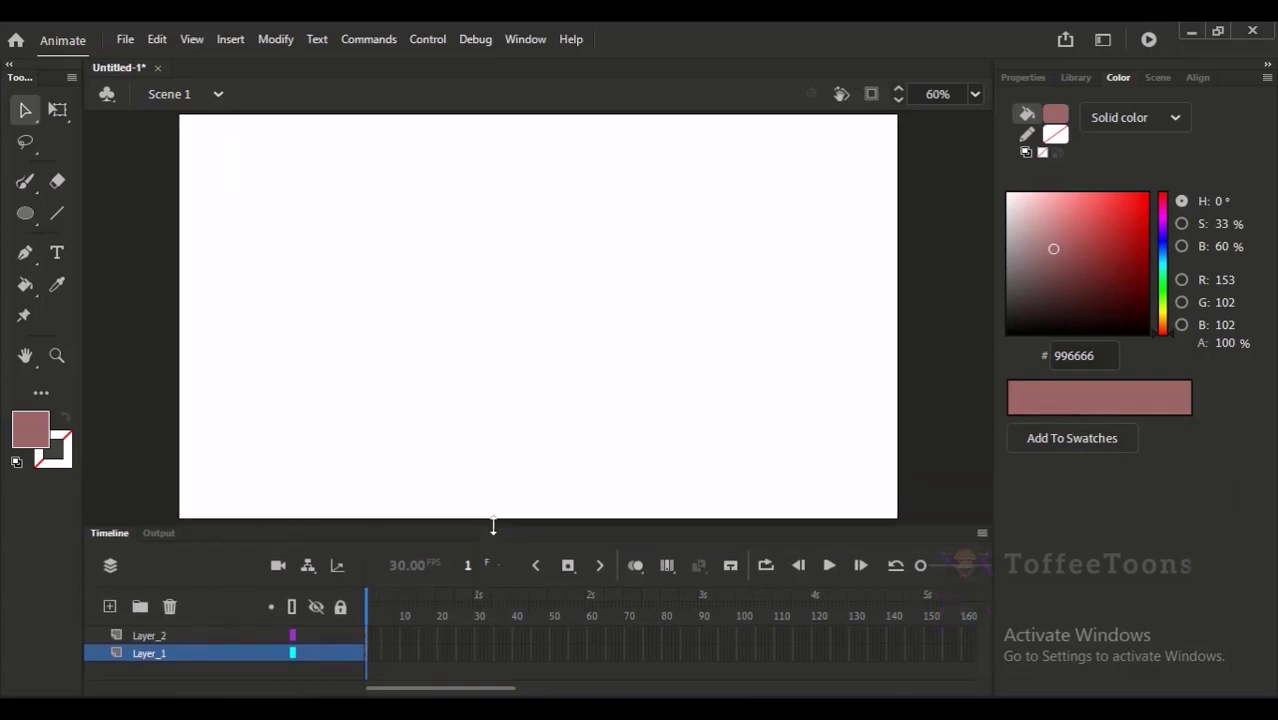
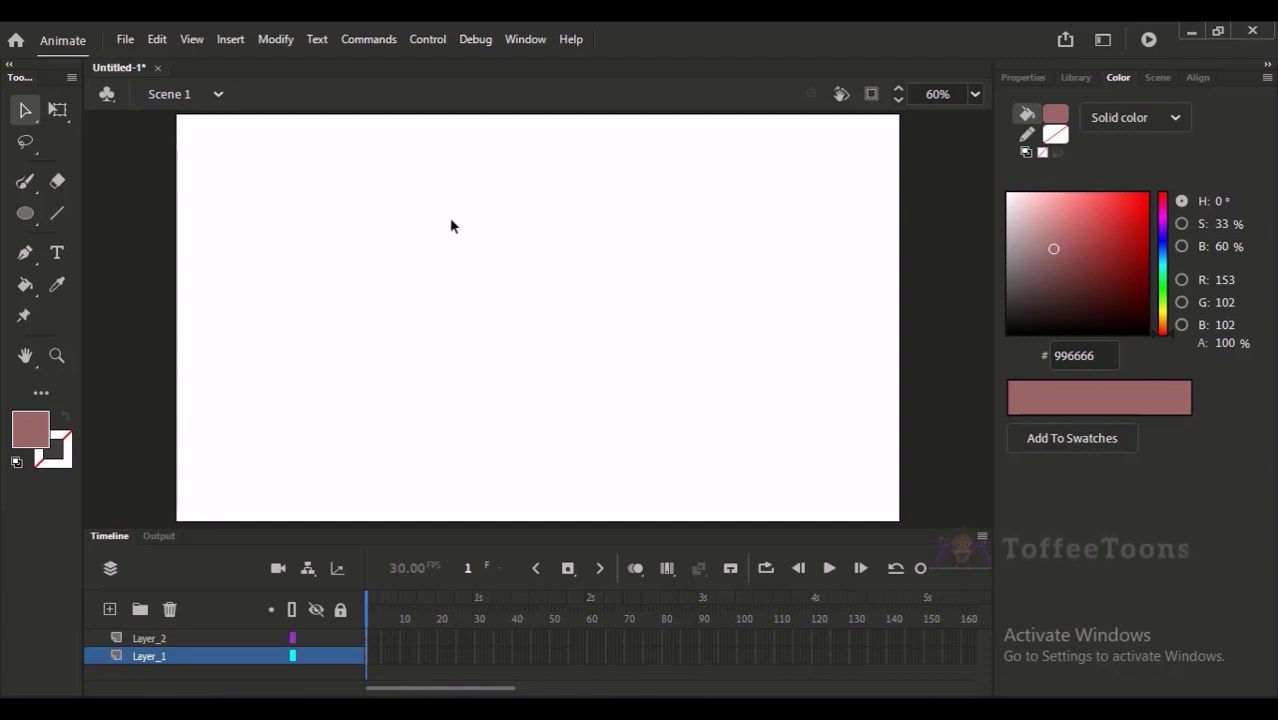
drag(474, 529, 505, 522)
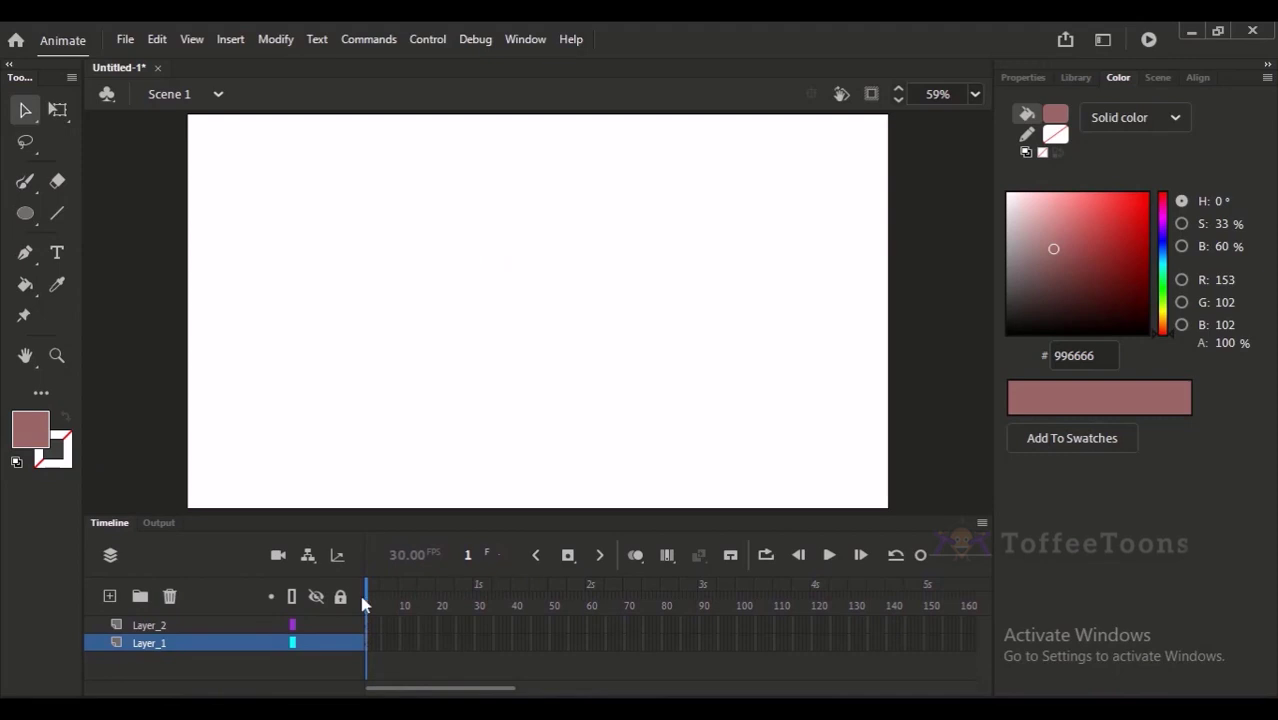
click(150, 625)
click(169, 596)
drag(921, 566, 960, 555)
Switch to the Classic Brush and set its size to 13
click(31, 188)
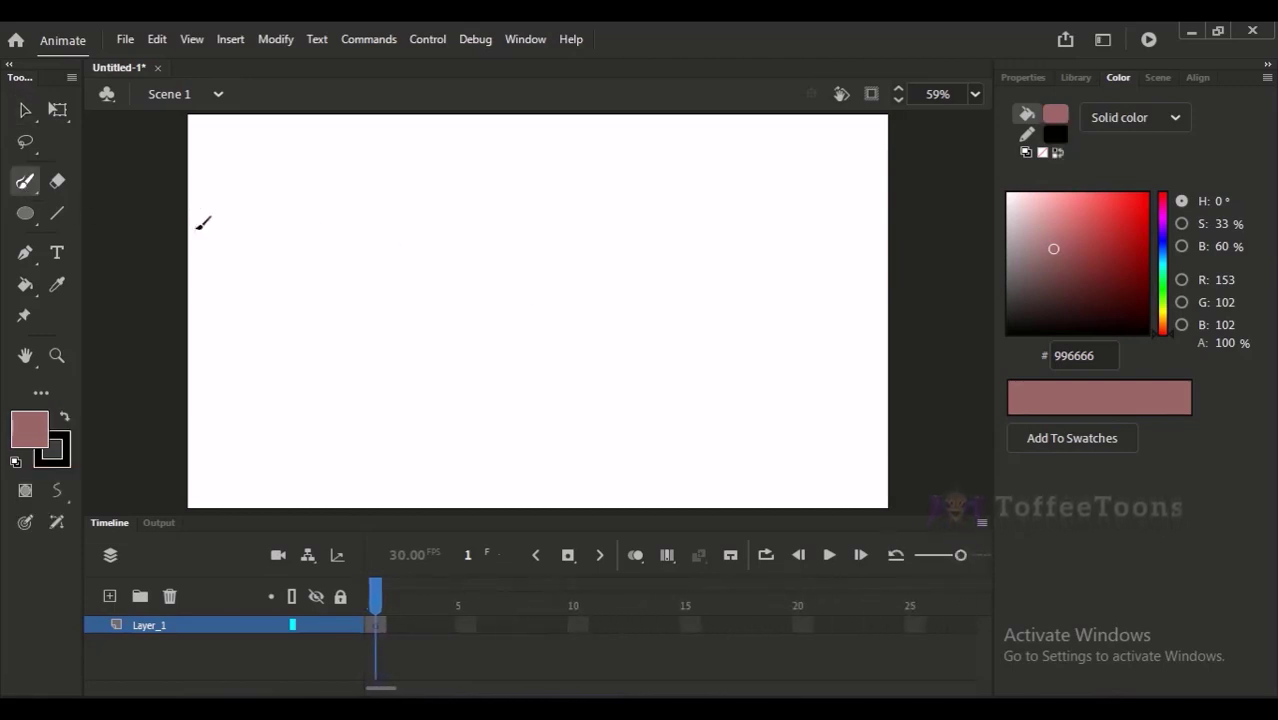
key(b)
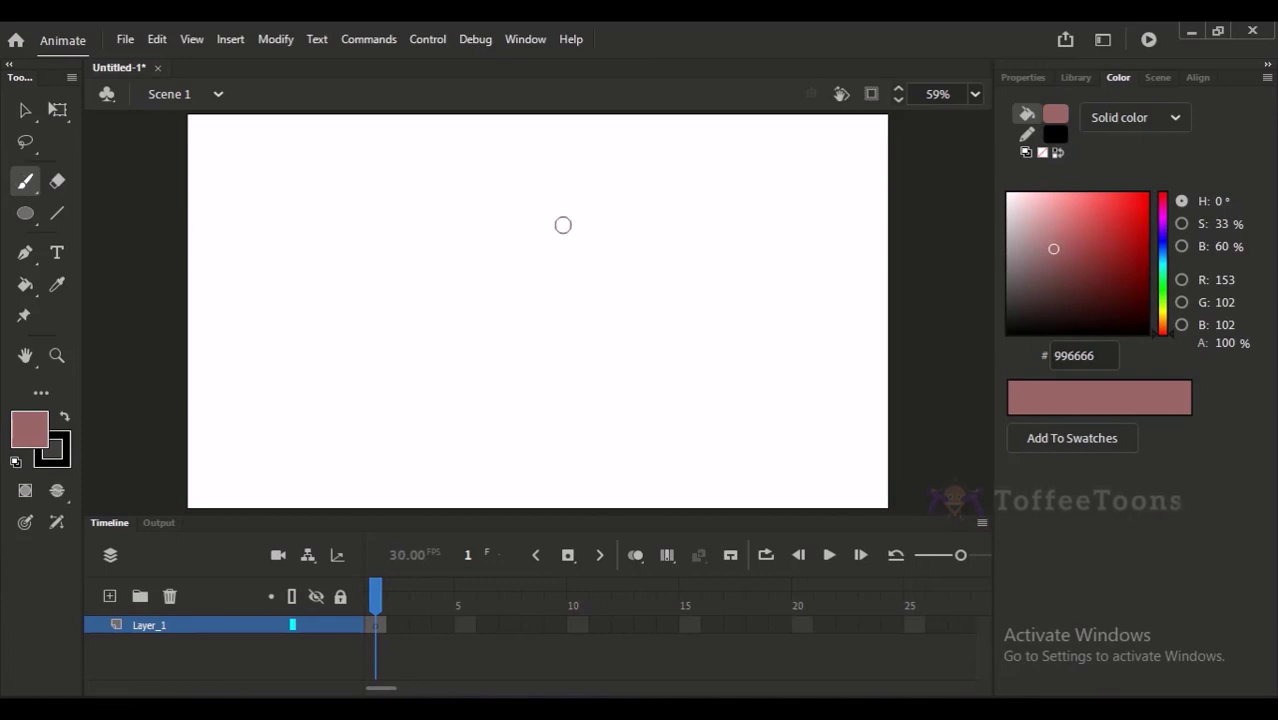
click(1018, 78)
drag(1053, 437, 1032, 436)
Handwrite a slanted F8 in the middle of the stage and undo all strokes except the F's stem
drag(440, 349, 494, 385)
drag(454, 306, 439, 350)
drag(478, 328, 466, 364)
mouse_move(488, 258)
mouse_down()
mouse_move(501, 295)
mouse_move(484, 256)
mouse_up()
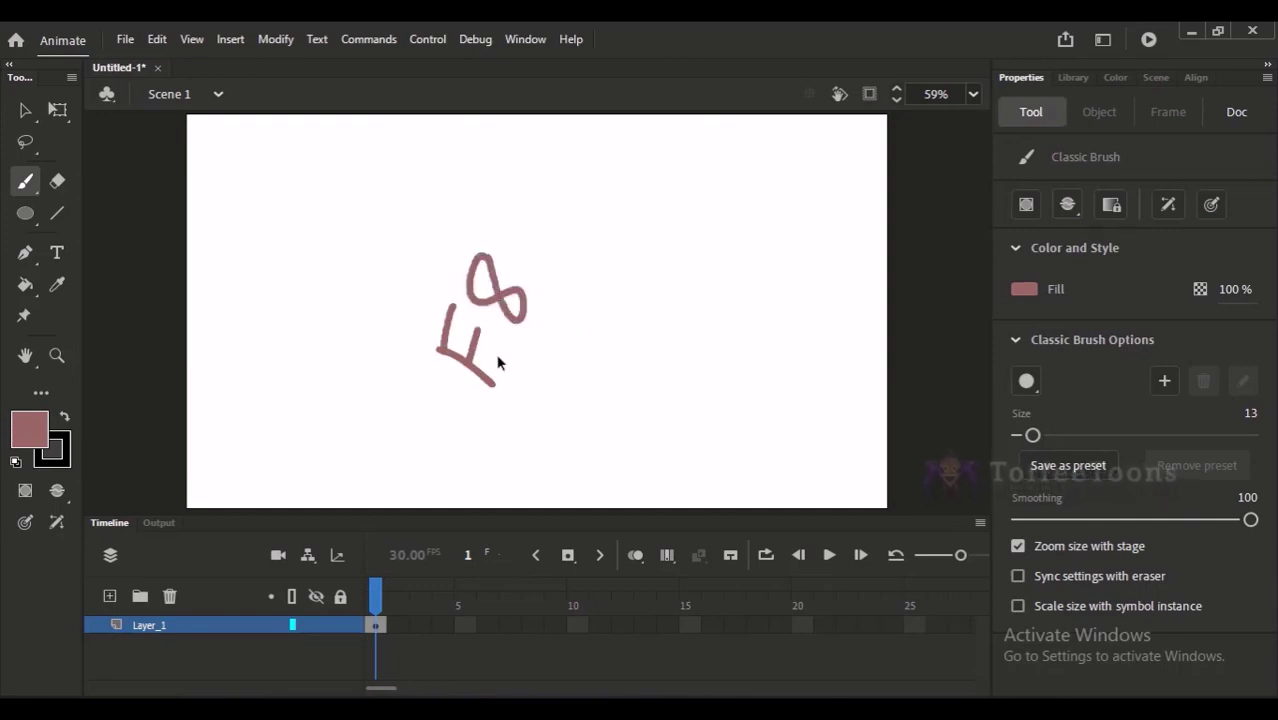
key(ctrl+z)
key(ctrl+z)
key(ctrl+z)
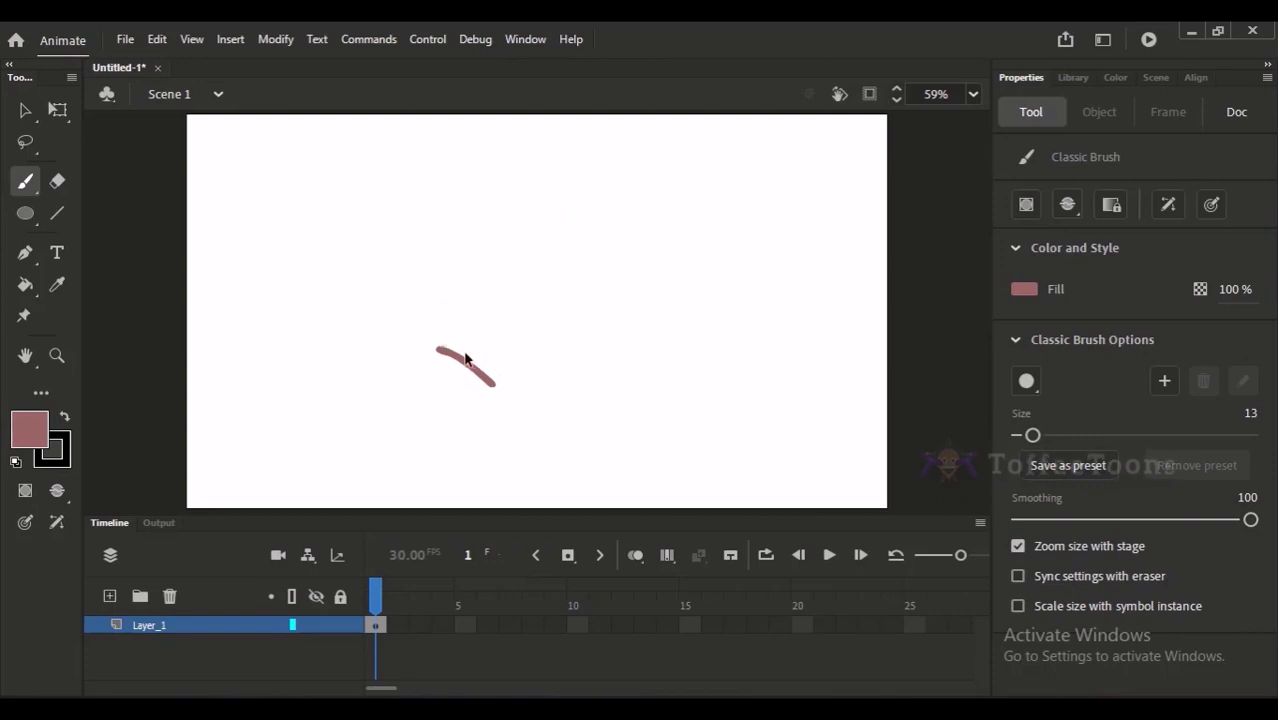
Redraw the two arms of the F and the figure 8 beside its stem
drag(440, 348, 454, 307)
drag(463, 361, 486, 318)
mouse_move(492, 249)
mouse_down()
mouse_move(519, 305)
mouse_move(510, 288)
mouse_up()
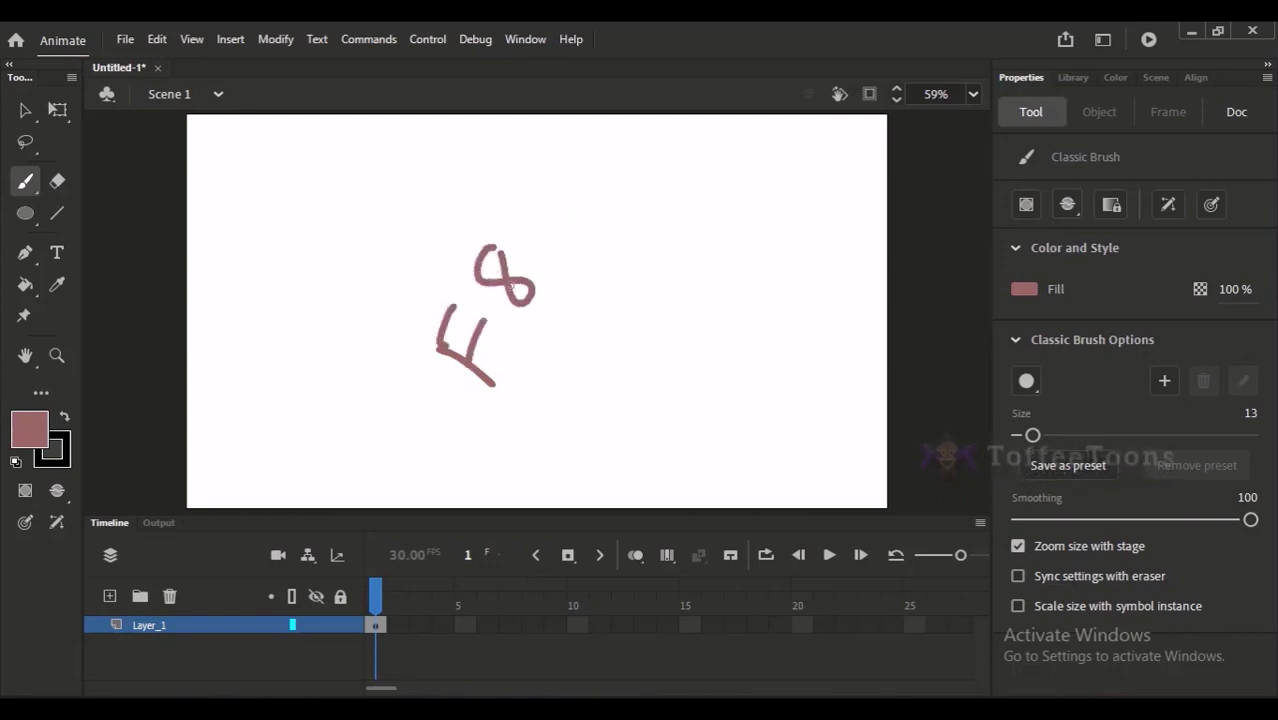
Brush a loop around the handwritten F8 twice, undoing the loop each time
mouse_move(508, 209)
mouse_down()
mouse_move(455, 455)
mouse_move(483, 214)
mouse_up()
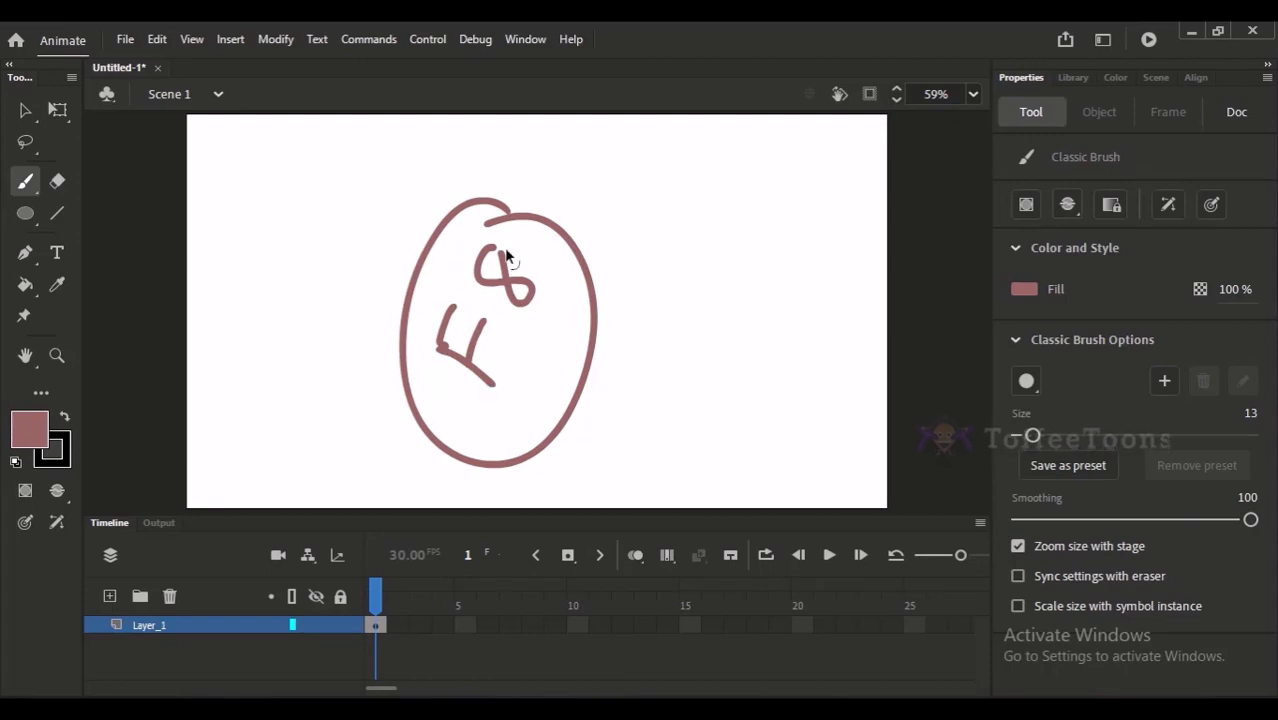
key(ctrl+z)
key(ctrl+z)
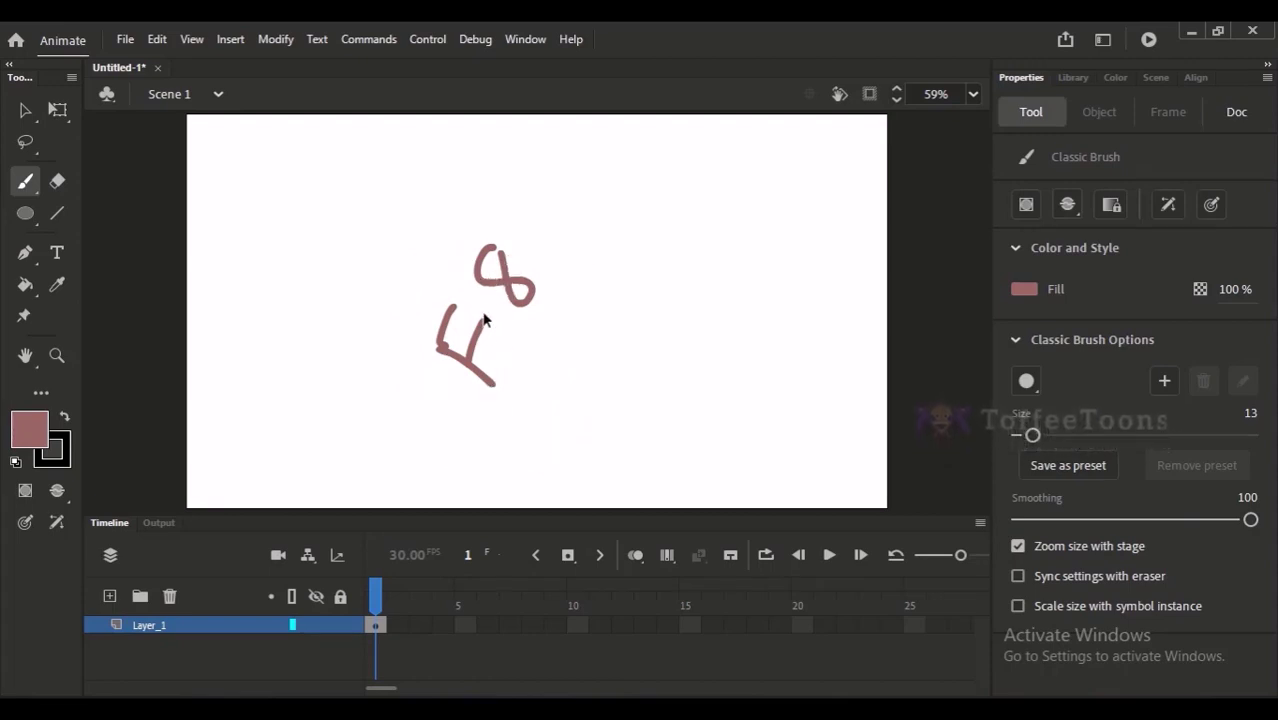
drag(398, 198, 625, 485)
key(ctrl+z)
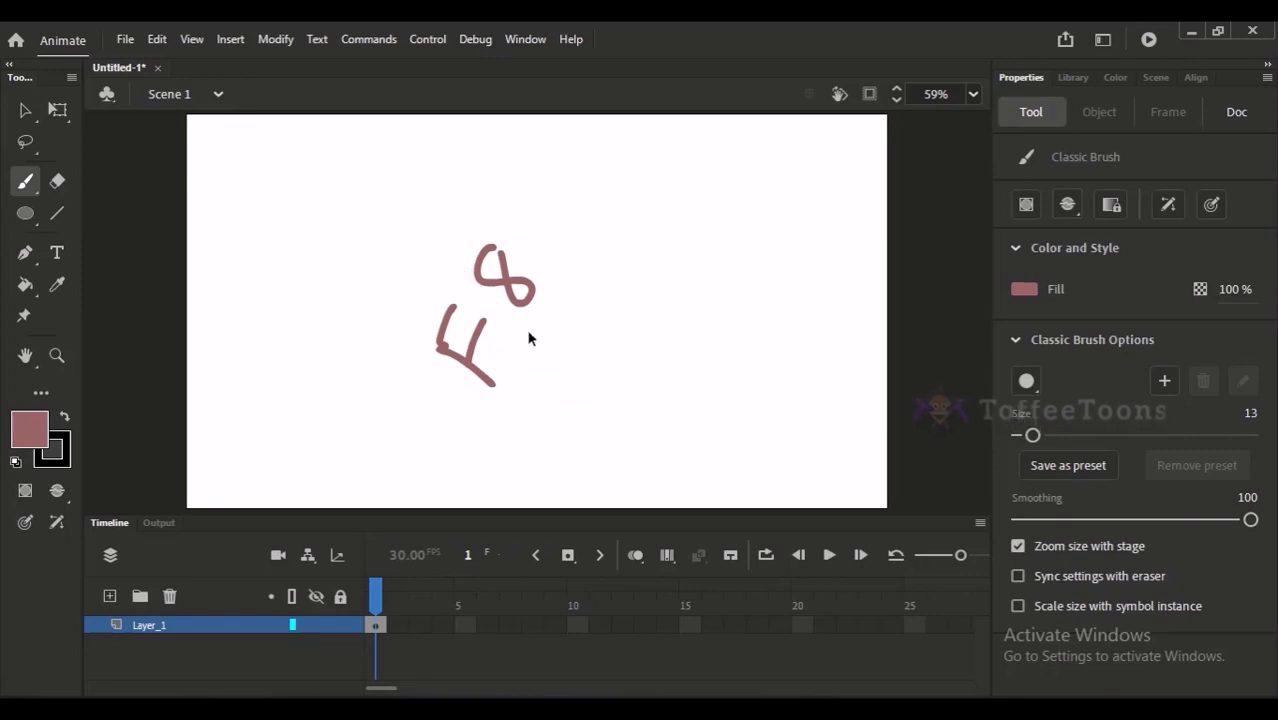
Draw a black-outlined circle about 221 px wide in the stage's upper left and a wavy brush line to the right of the F8
click(25, 110)
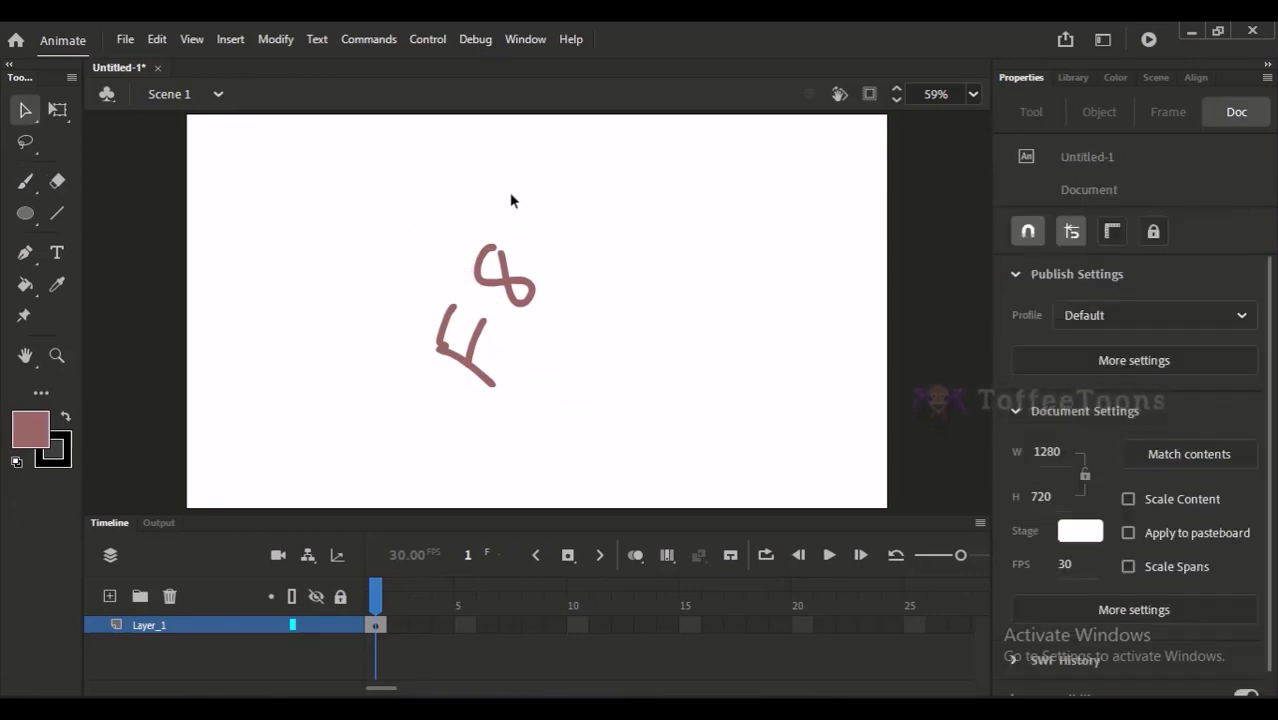
click(520, 288)
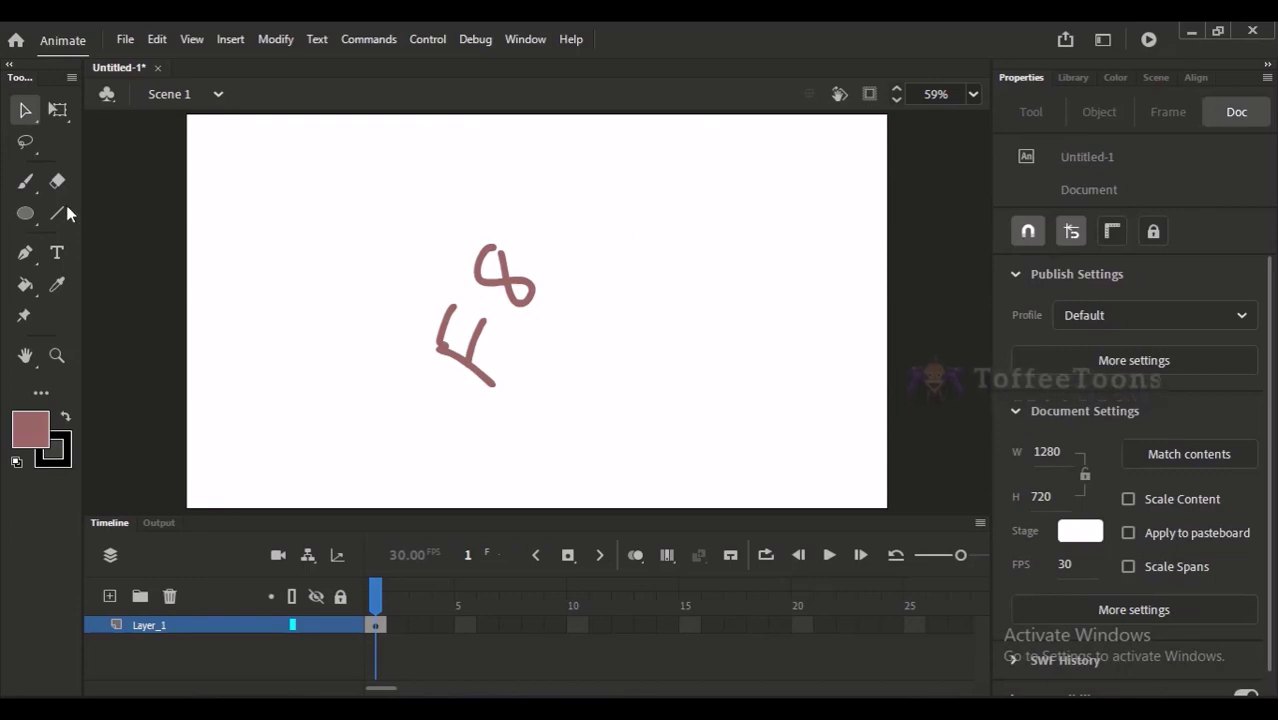
click(25, 213)
drag(252, 155, 386, 290)
click(25, 181)
drag(563, 180, 737, 321)
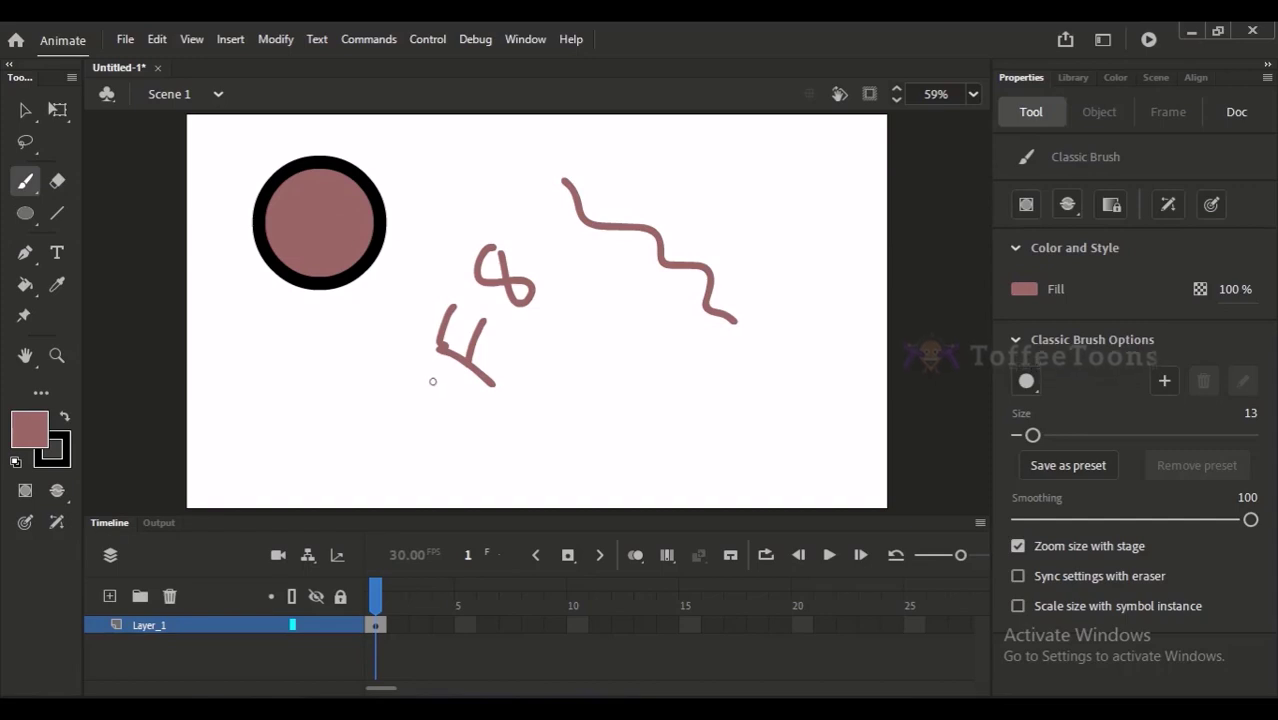
Select the whole handwritten F8, shift it slightly downward and delete it from the stage
click(25, 110)
drag(416, 212, 578, 406)
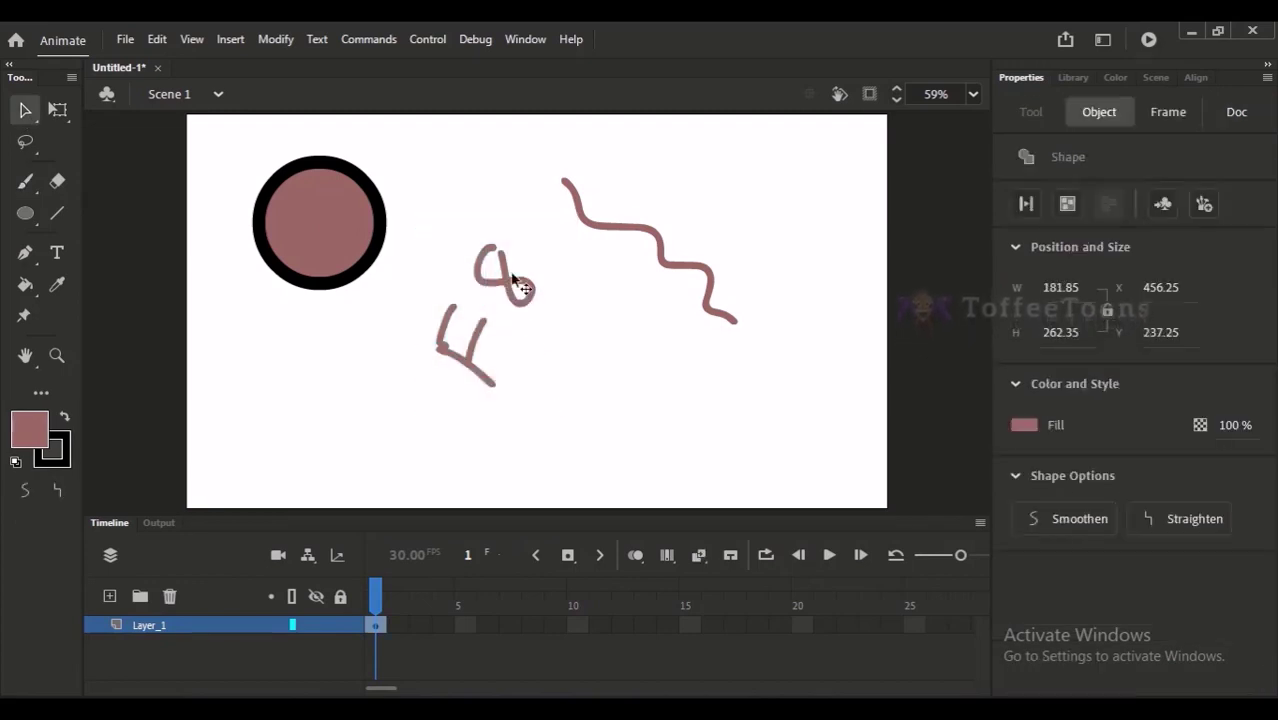
drag(513, 277, 513, 315)
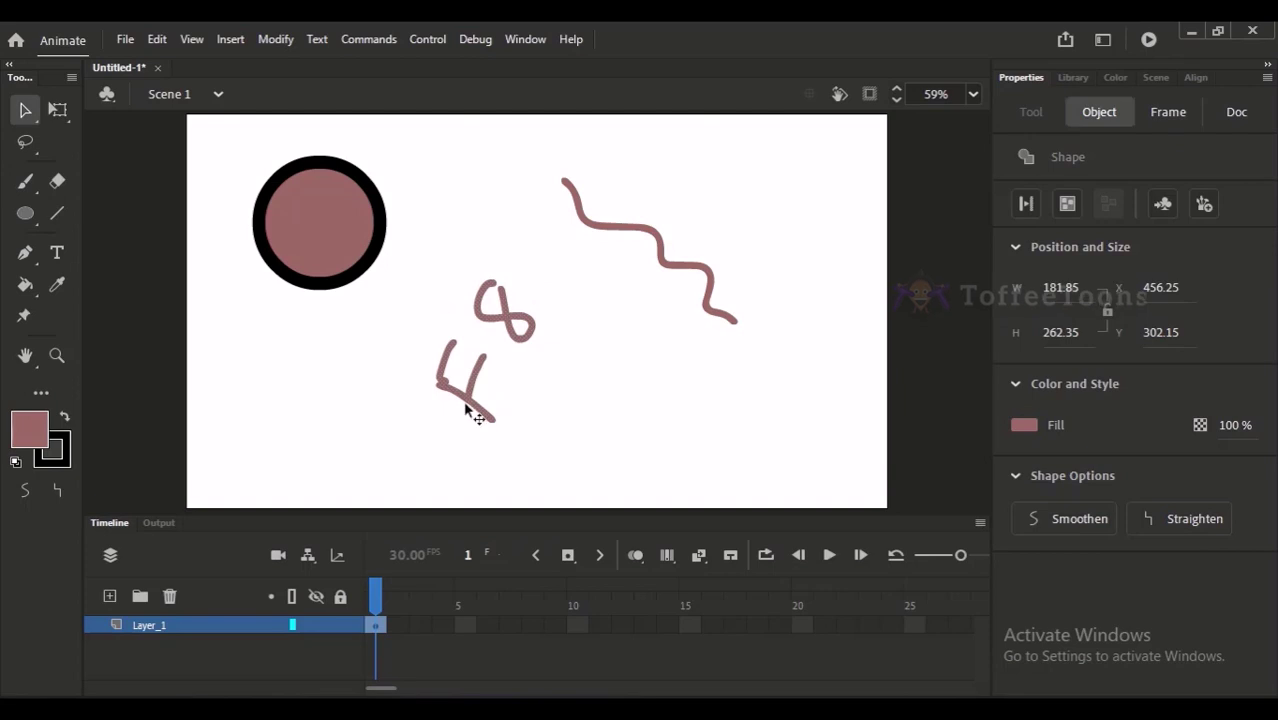
key(Delete)
Move the circle's fill and outline together toward the middle of the stage, to about X 304, Y 239, and deselect them
click(350, 258)
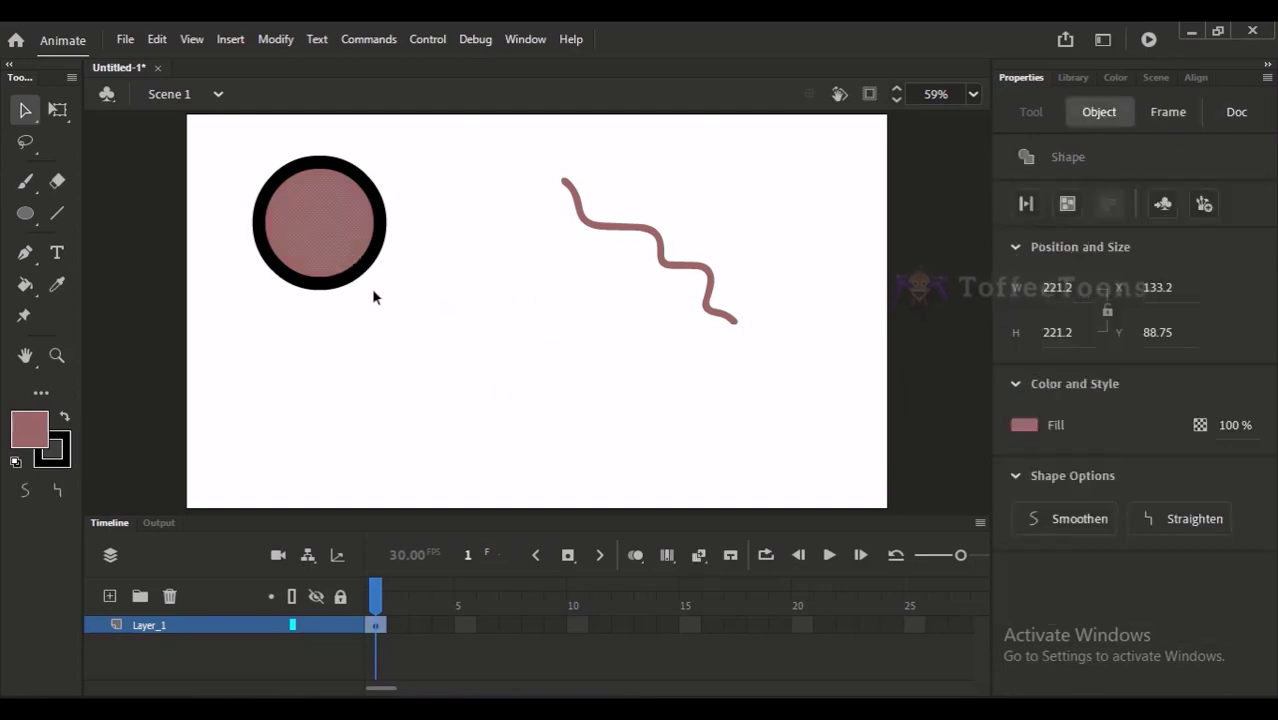
double_click(332, 222)
drag(334, 225, 427, 310)
click(466, 353)
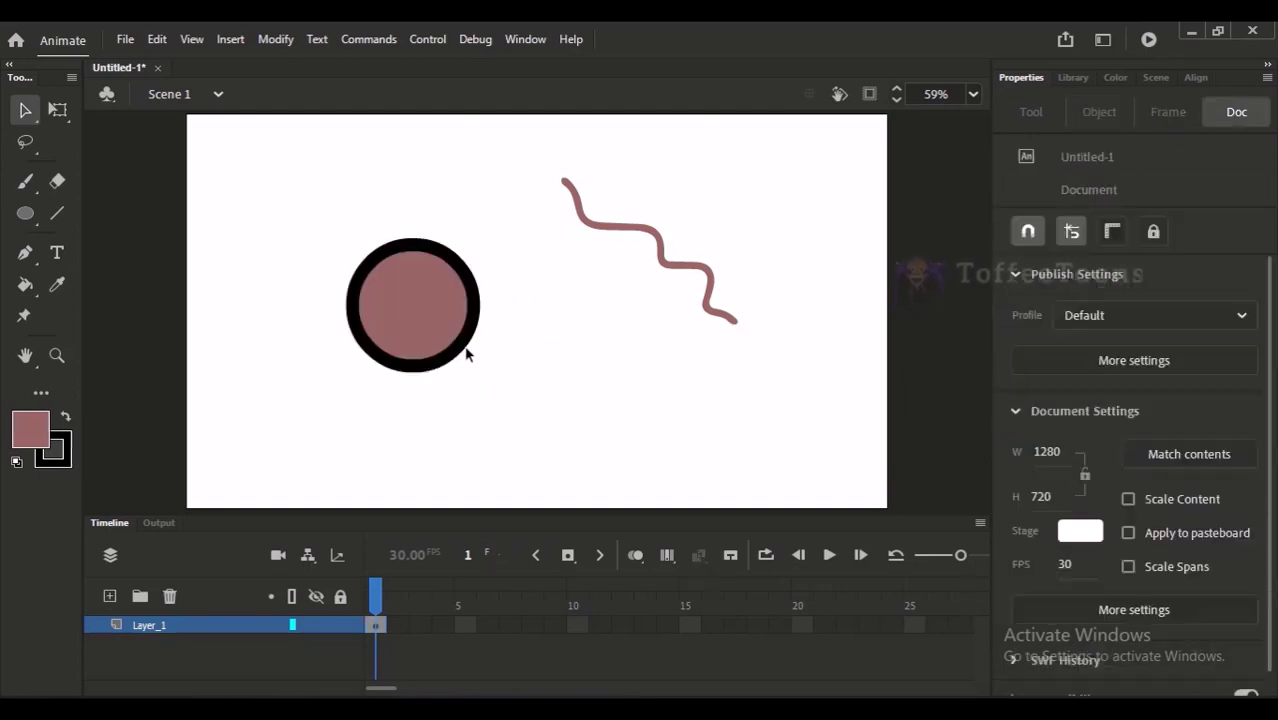
Compare selecting only the circle's fill with selecting its fill and black outline together
click(442, 351)
click(465, 374)
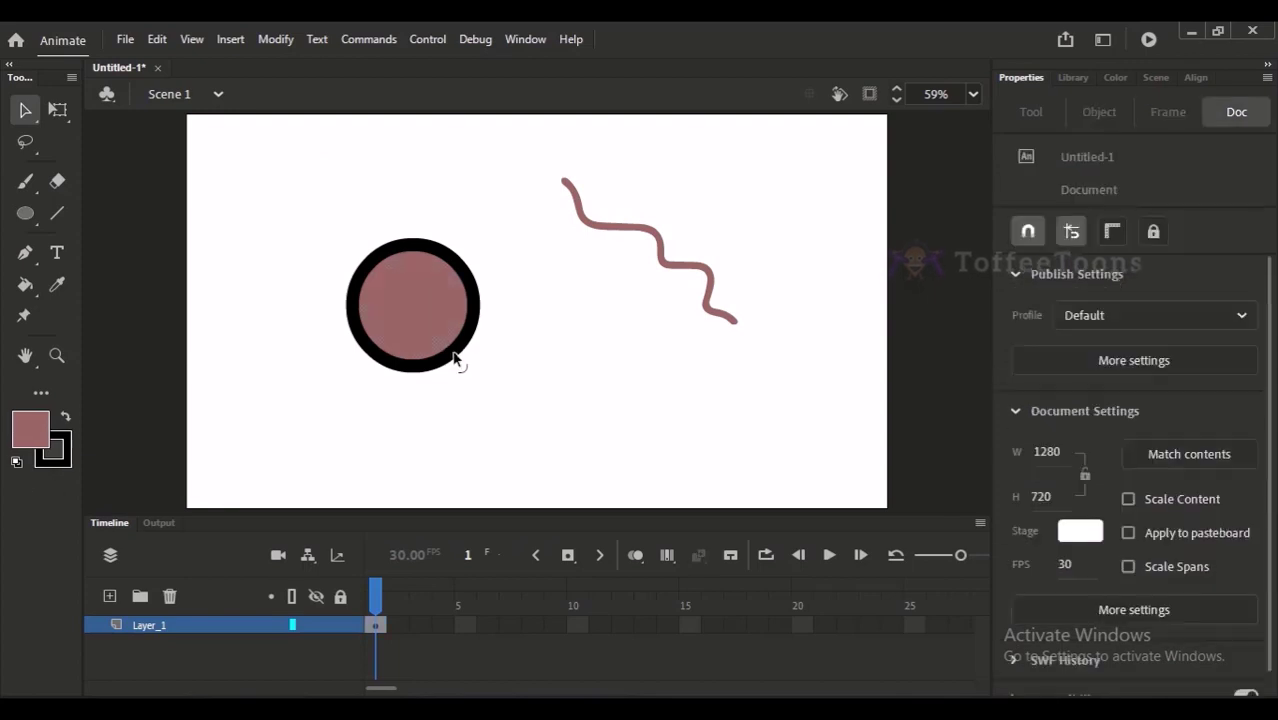
click(431, 348)
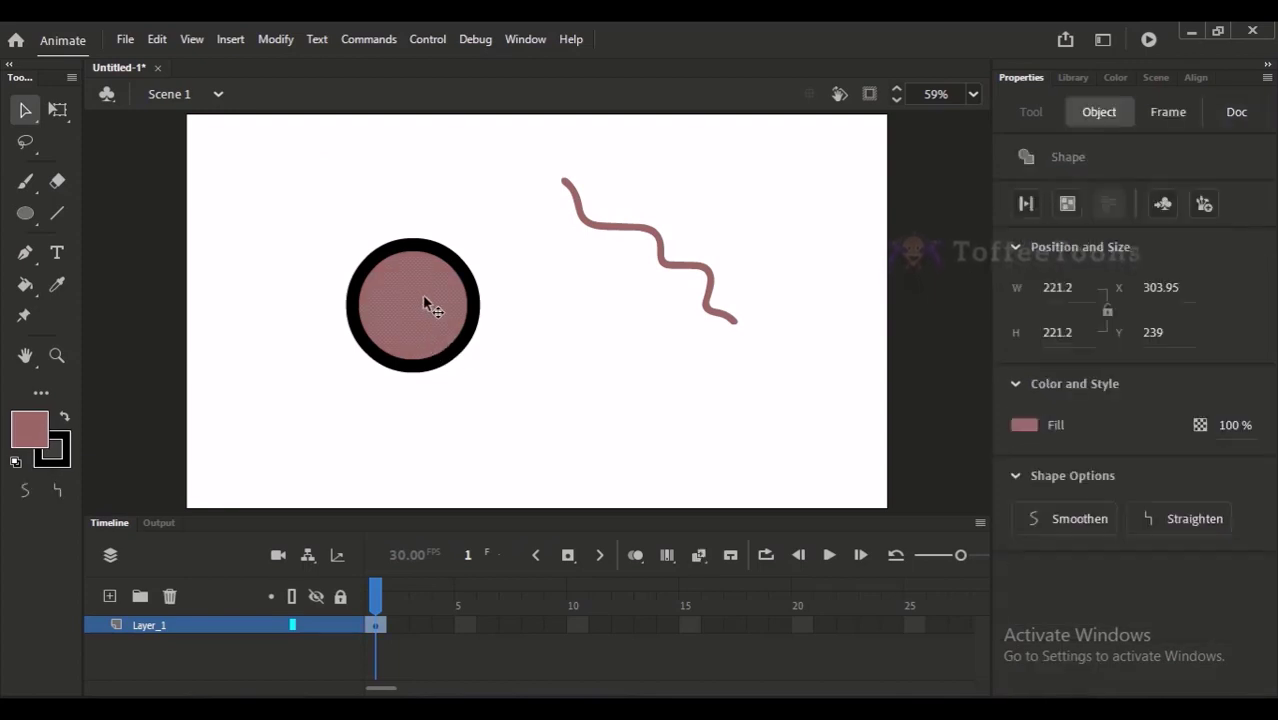
double_click(422, 294)
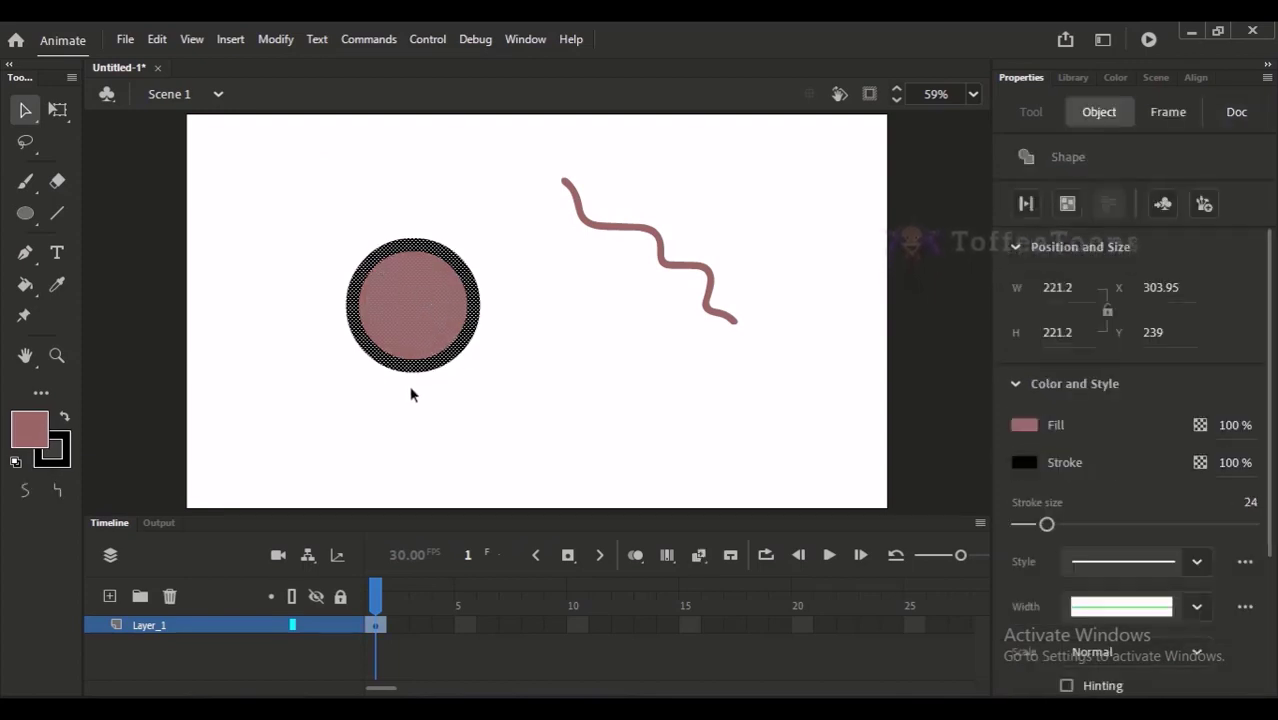
click(421, 292)
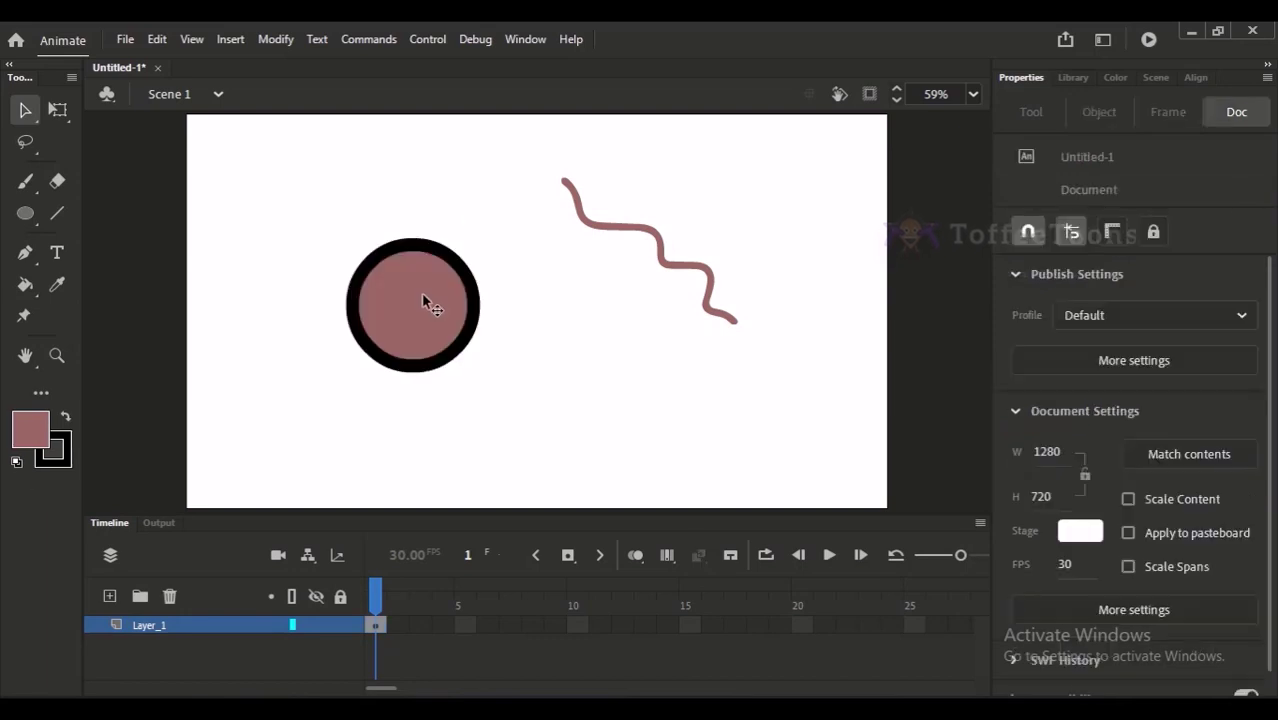
click(450, 446)
click(416, 342)
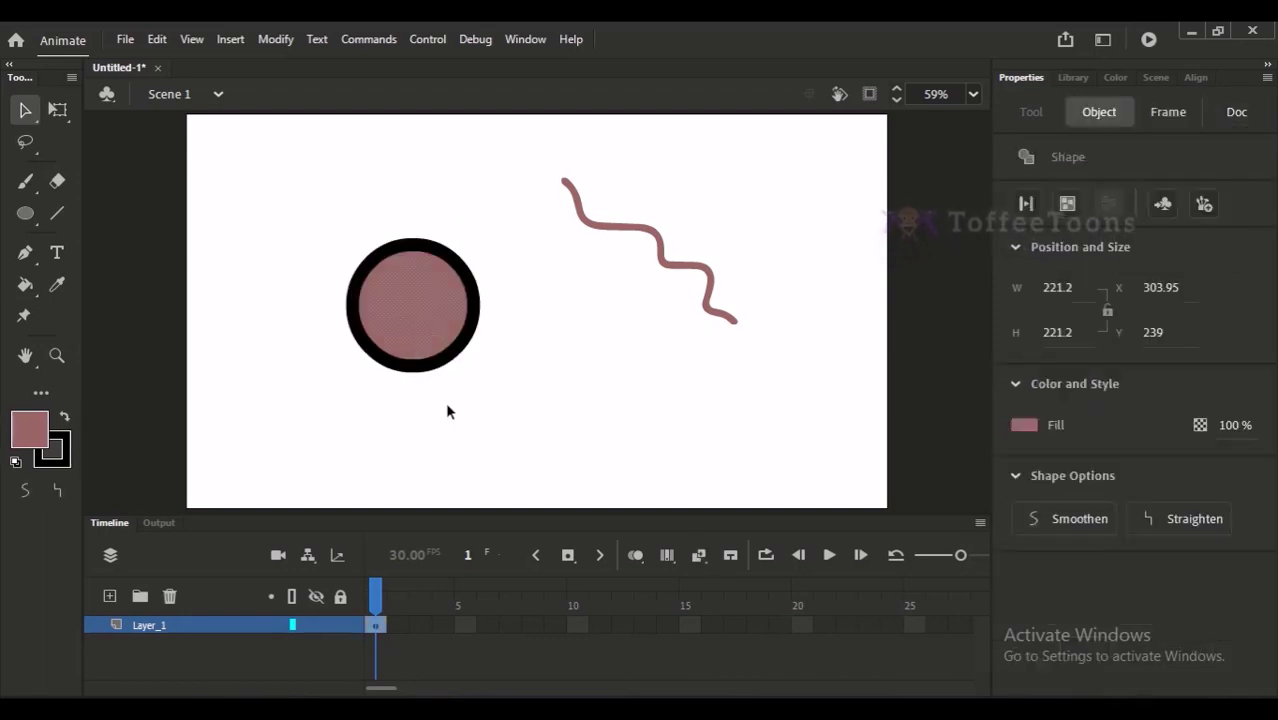
click(447, 410)
double_click(422, 306)
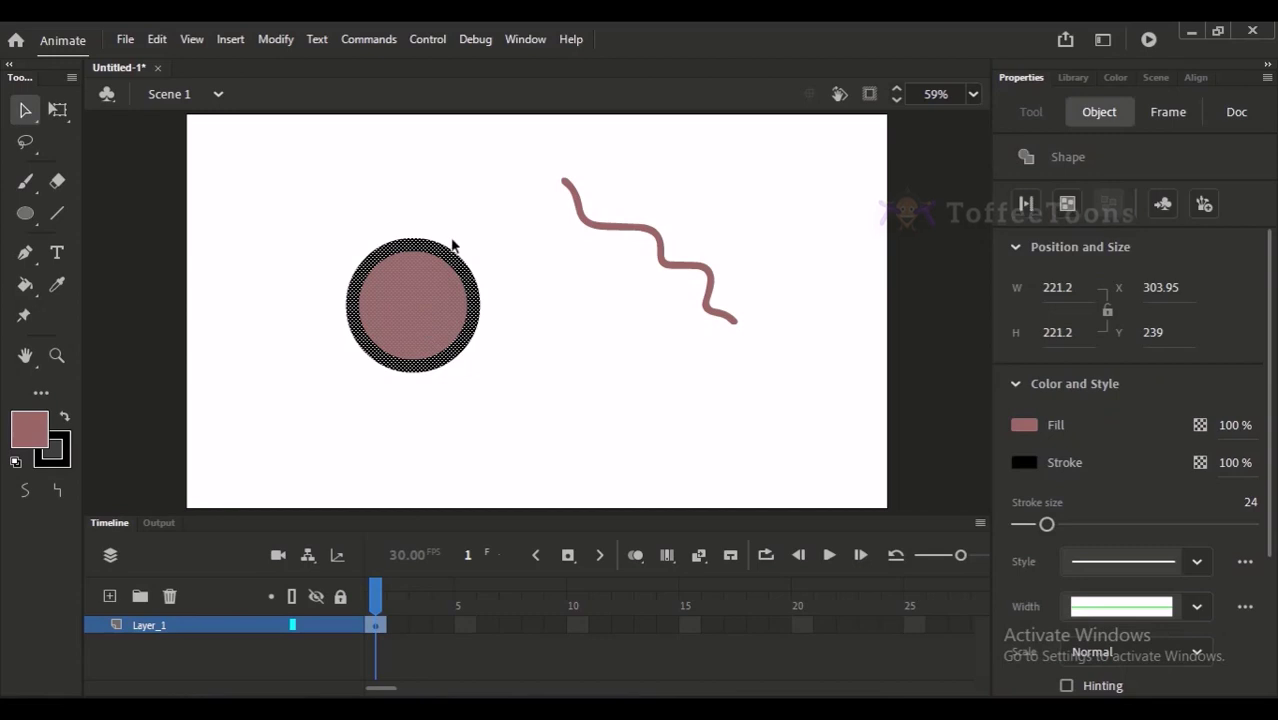
click(471, 385)
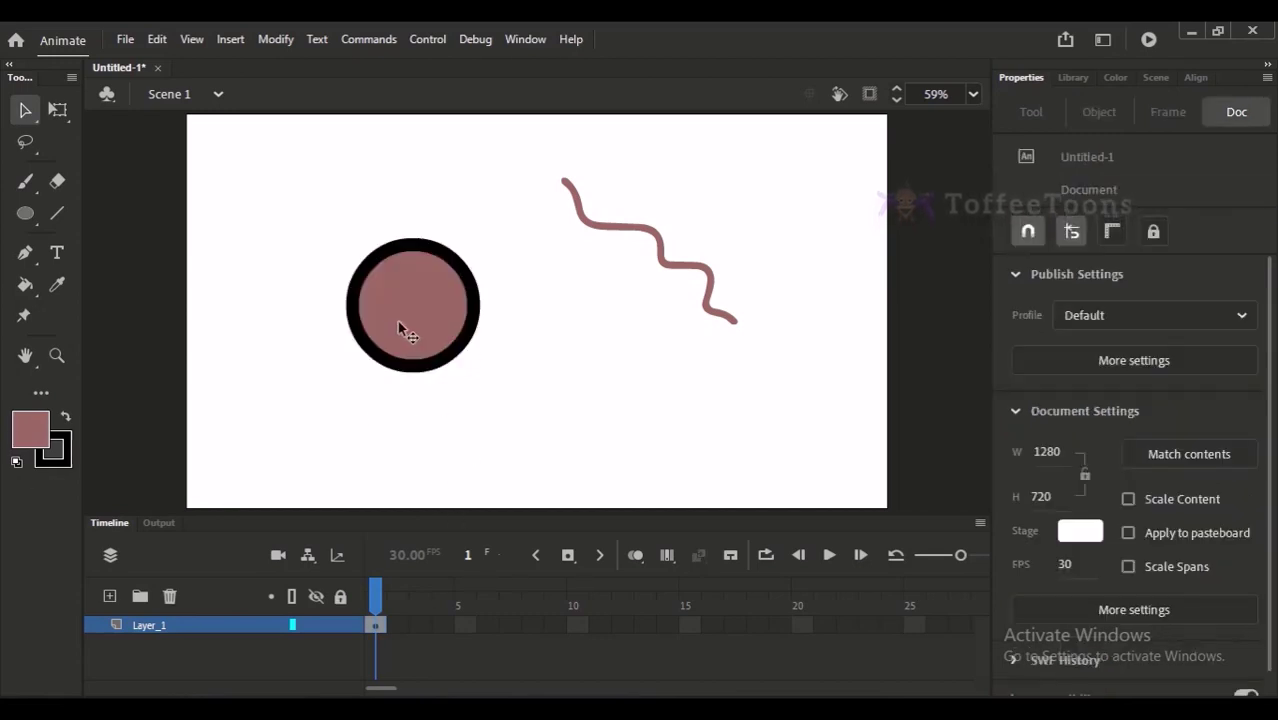
double_click(413, 298)
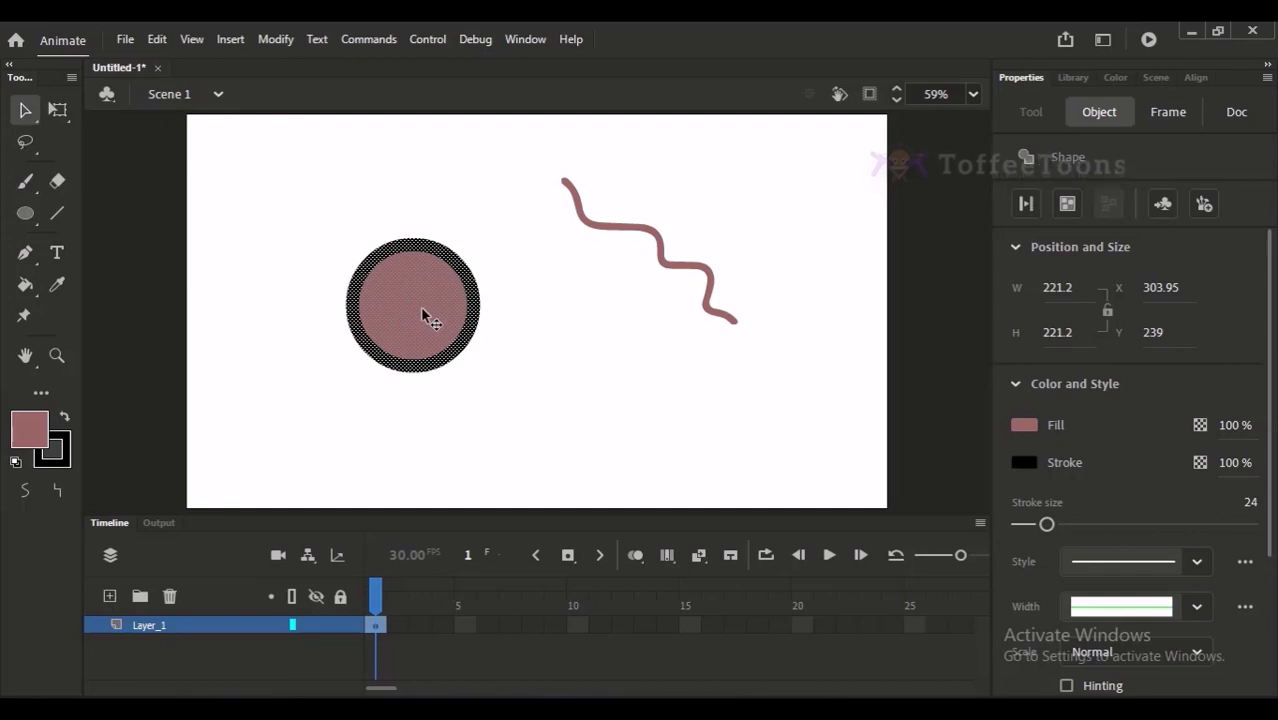
click(438, 405)
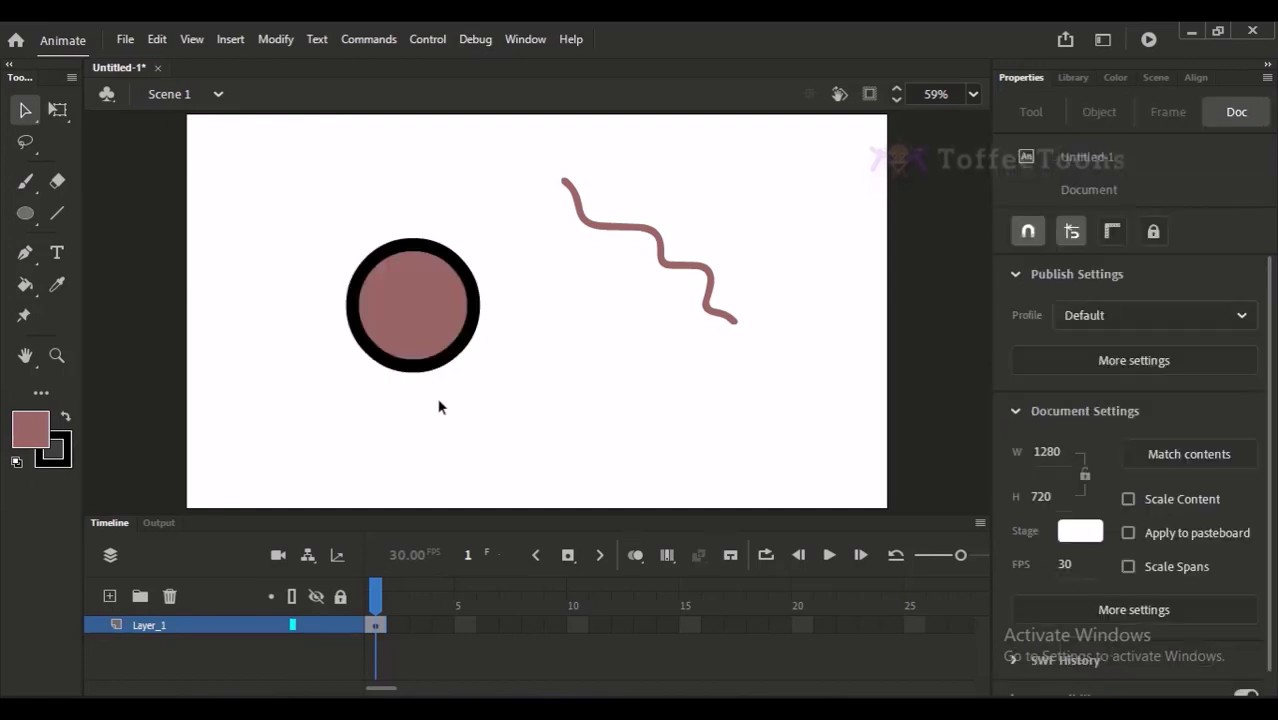
Select the circle's fill and outline, start converting them to a symbol and name it Circle 1
double_click(432, 327)
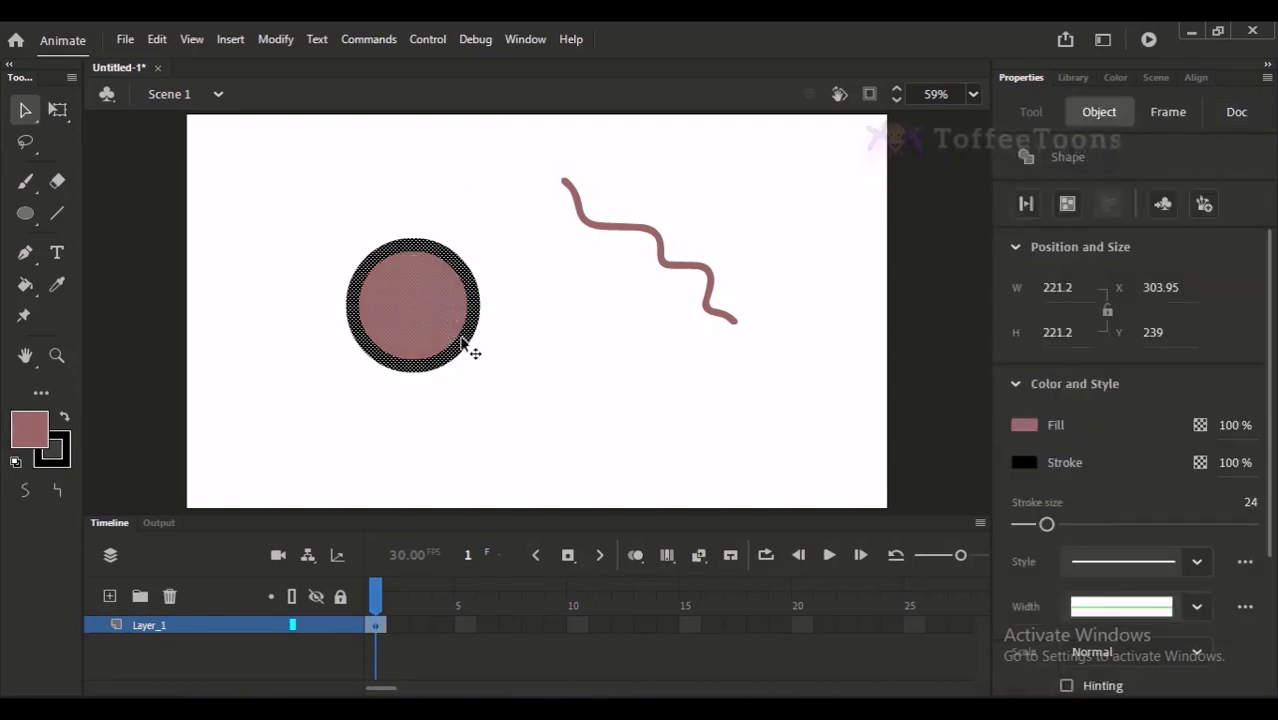
right_click(424, 282)
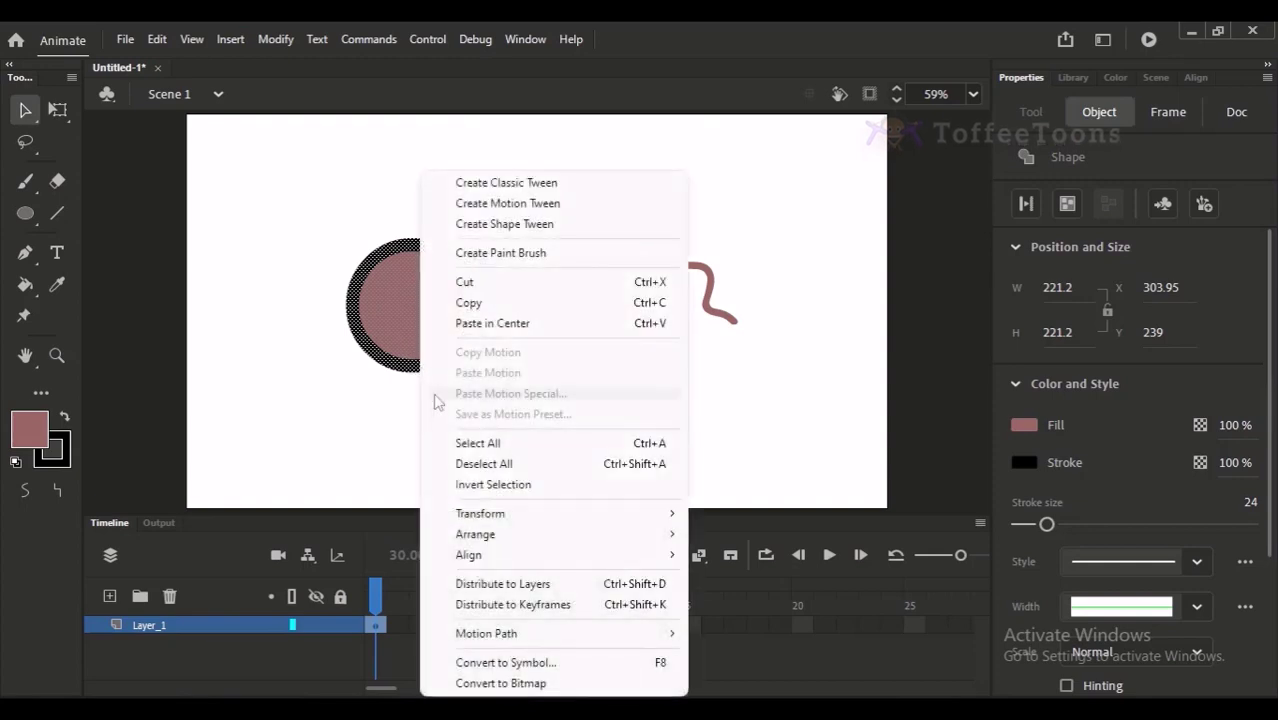
click(378, 316)
click(276, 39)
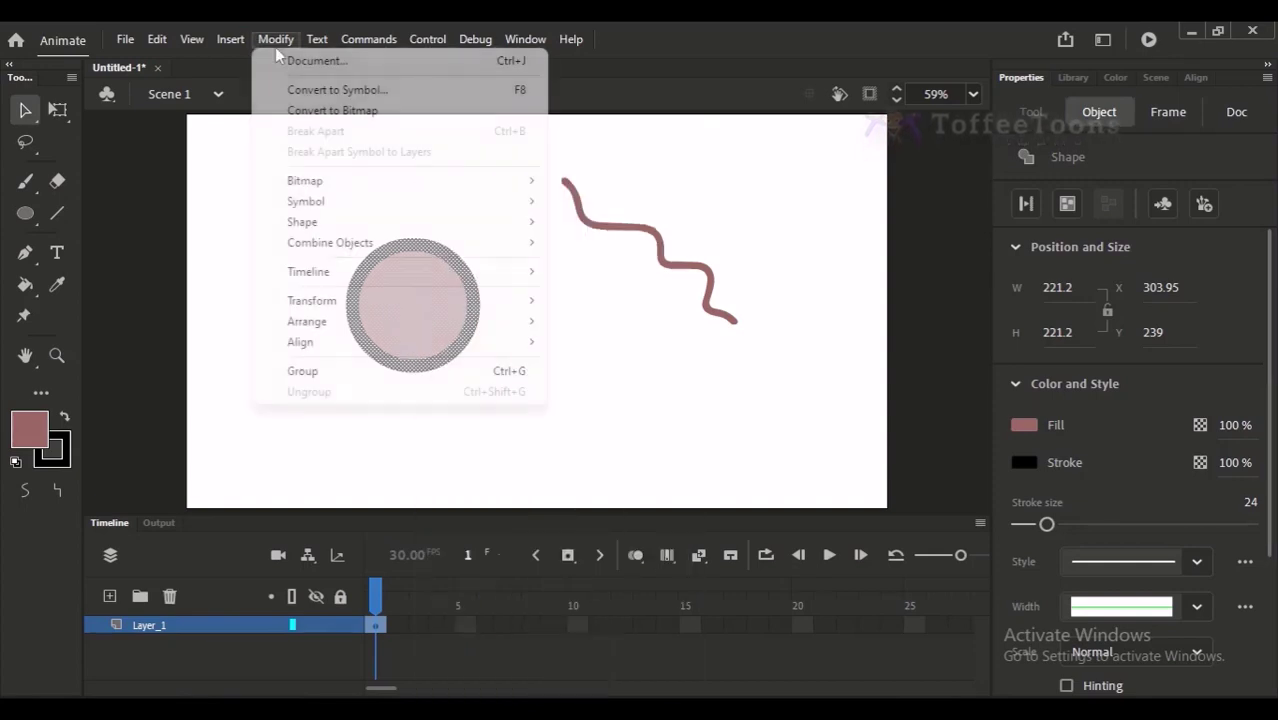
click(312, 92)
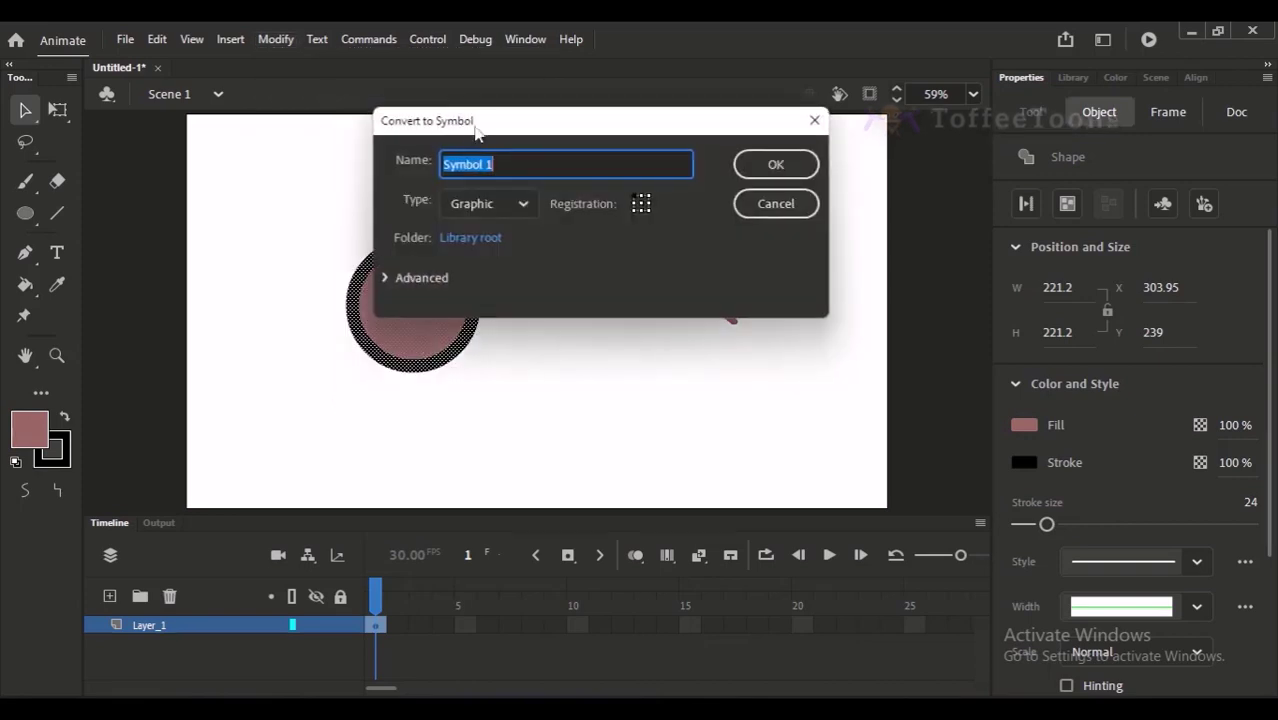
drag(477, 133, 638, 179)
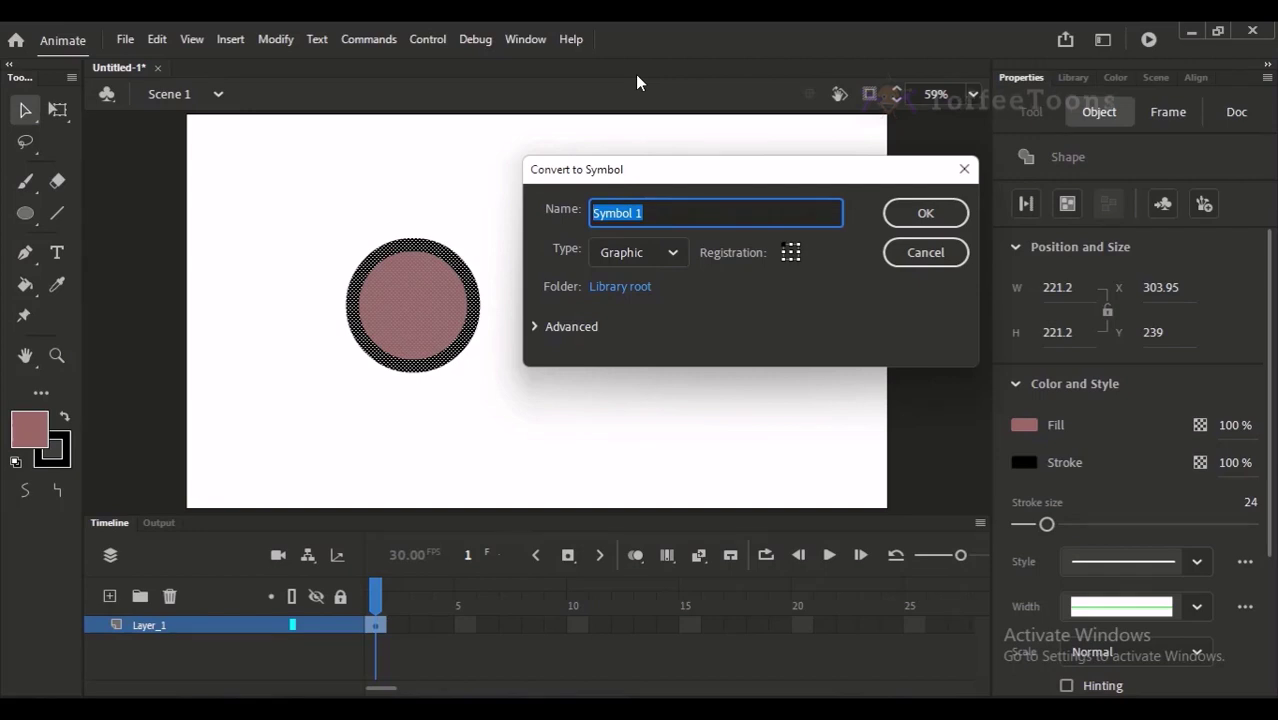
text(Circle)
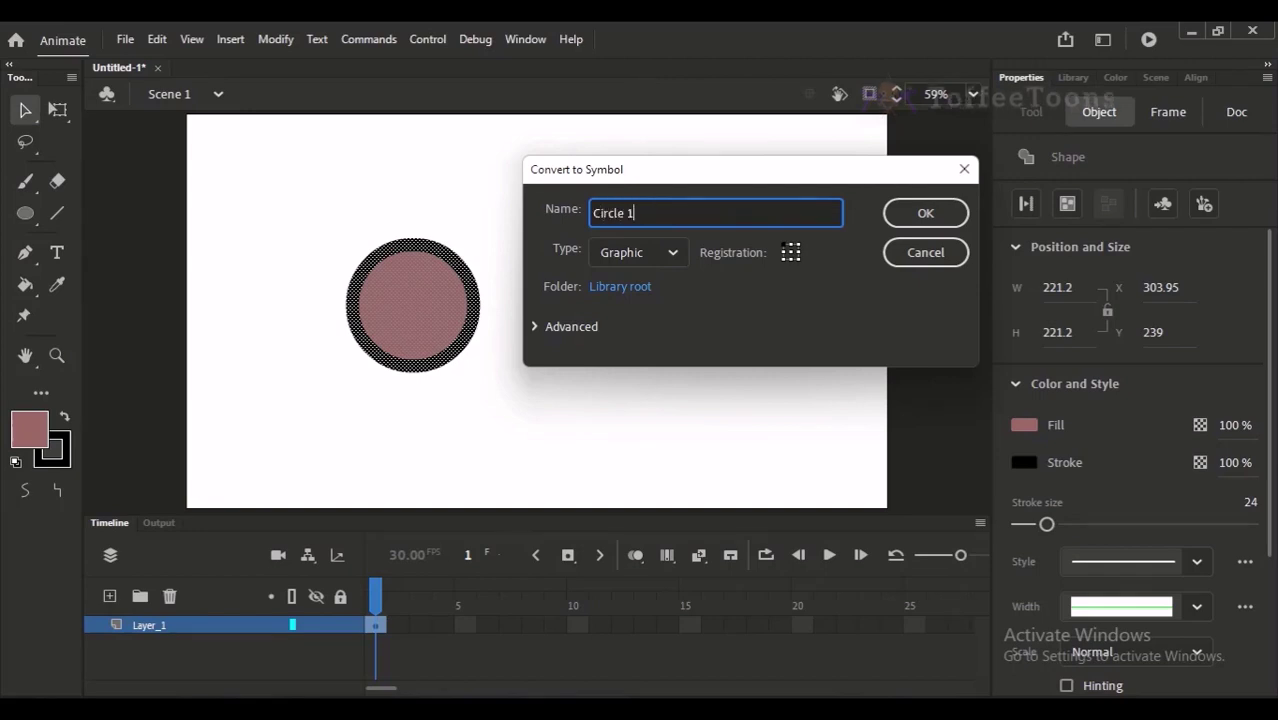
Examine the available symbol types for Circle 1 without choosing a different one
click(676, 258)
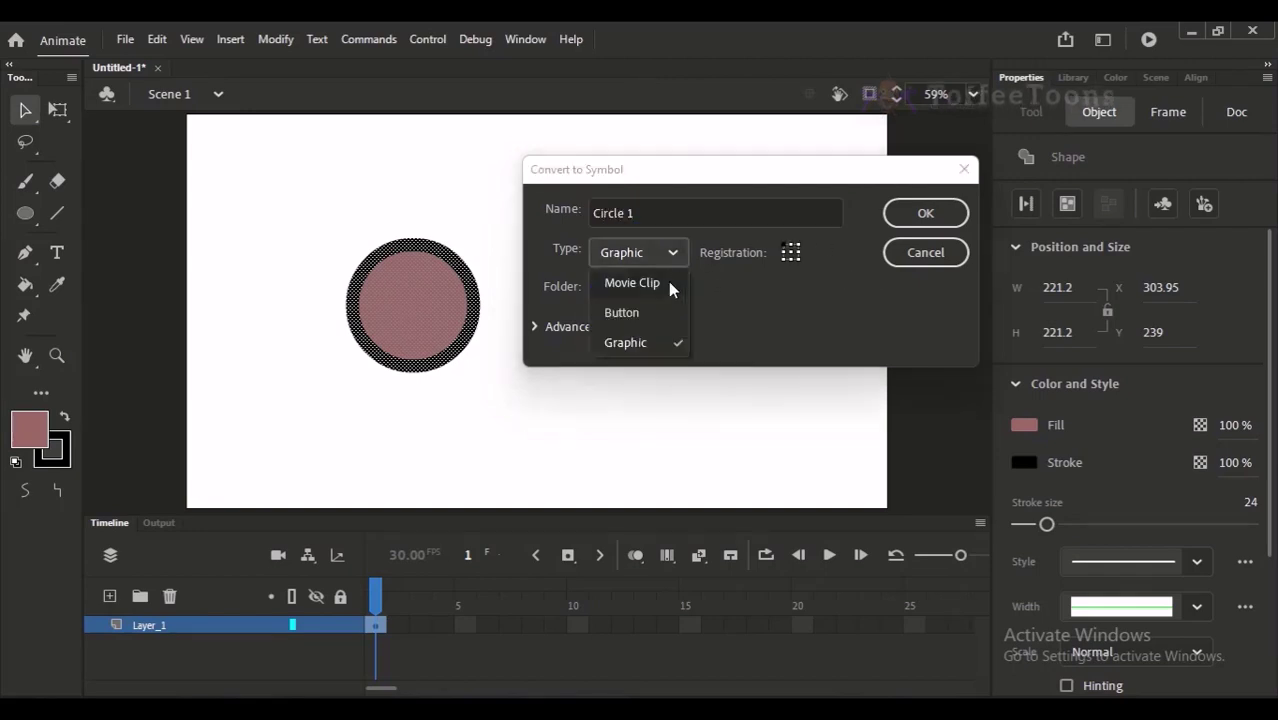
click(670, 263)
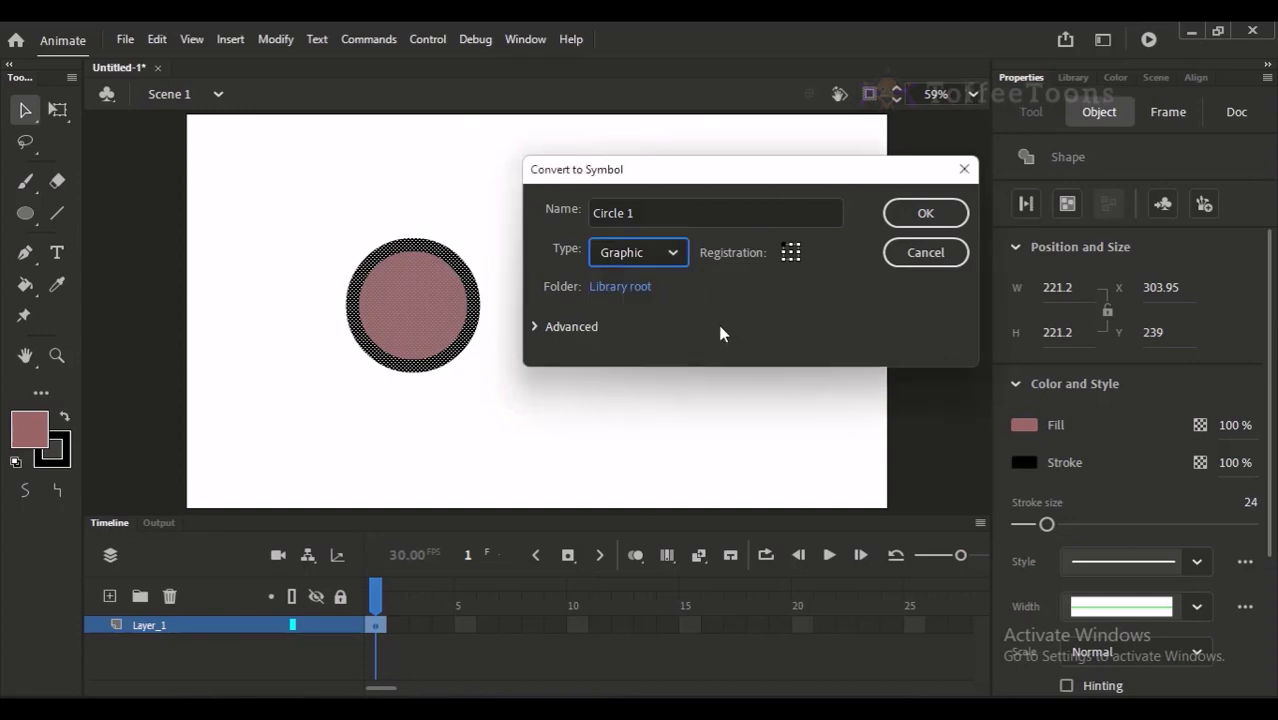
click(659, 258)
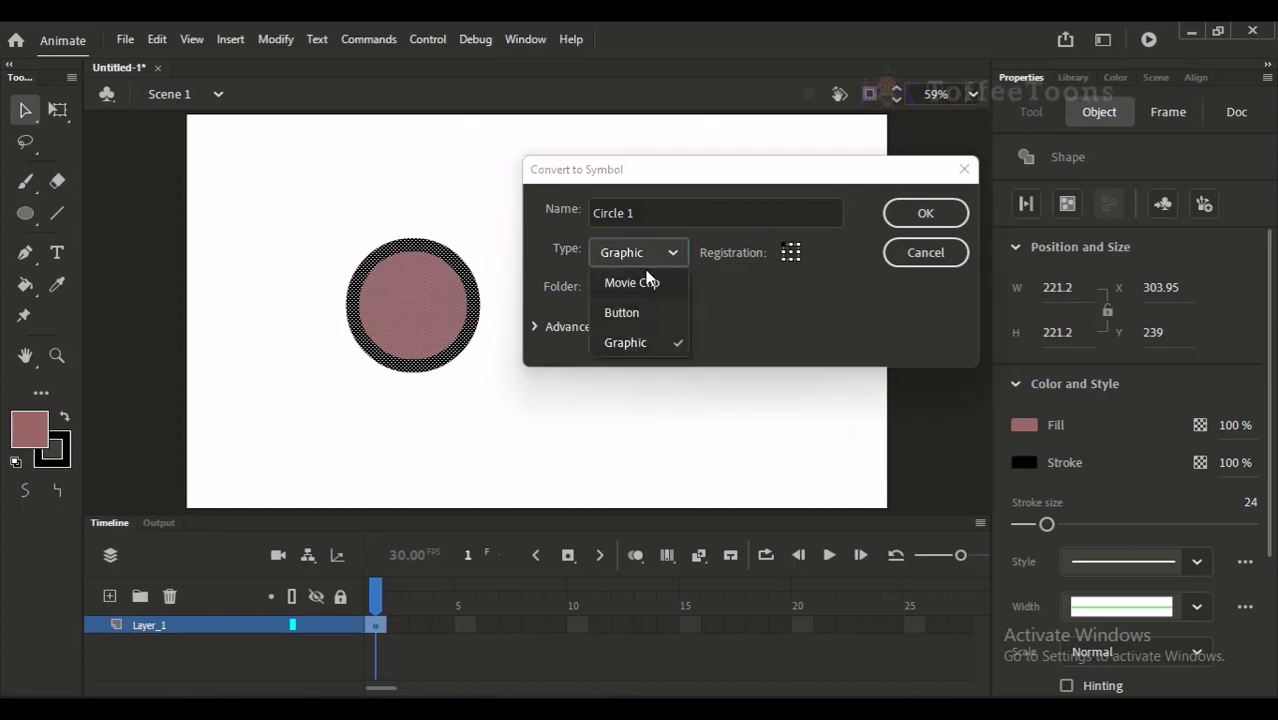
click(707, 295)
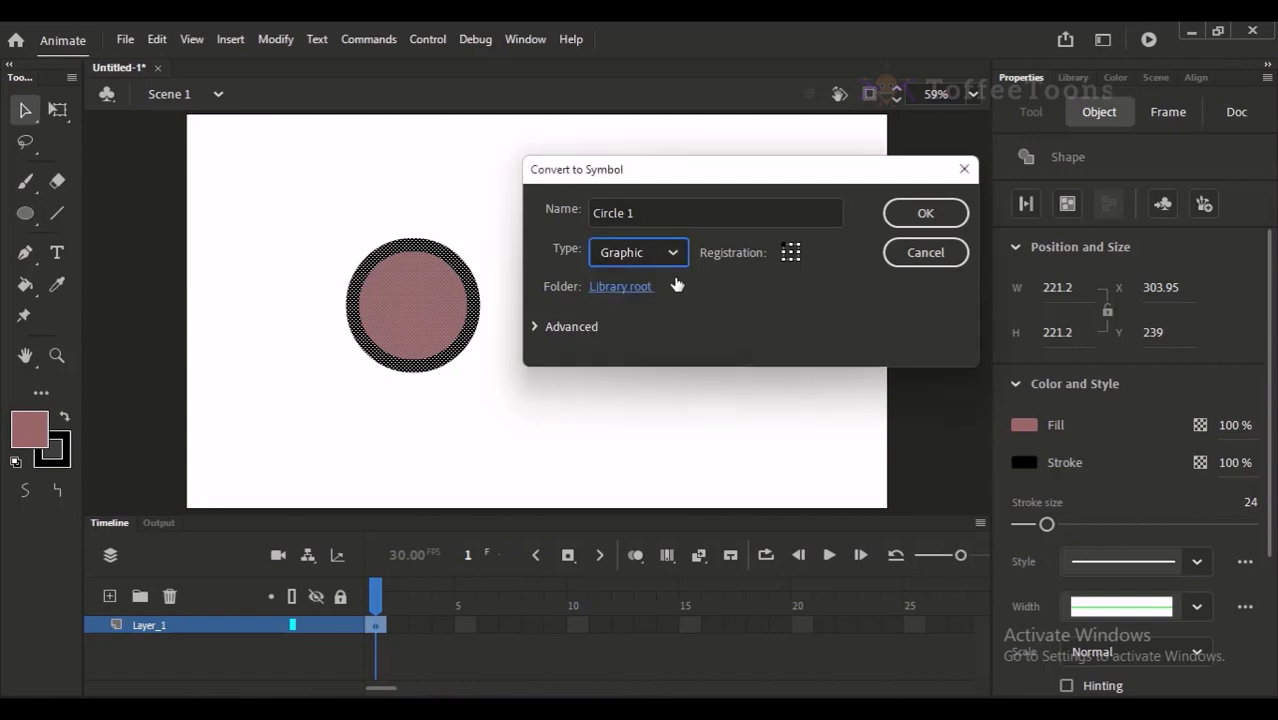
Switch the symbol type of Circle 1 between Movie Clip and Graphic, ending on Graphic
click(676, 253)
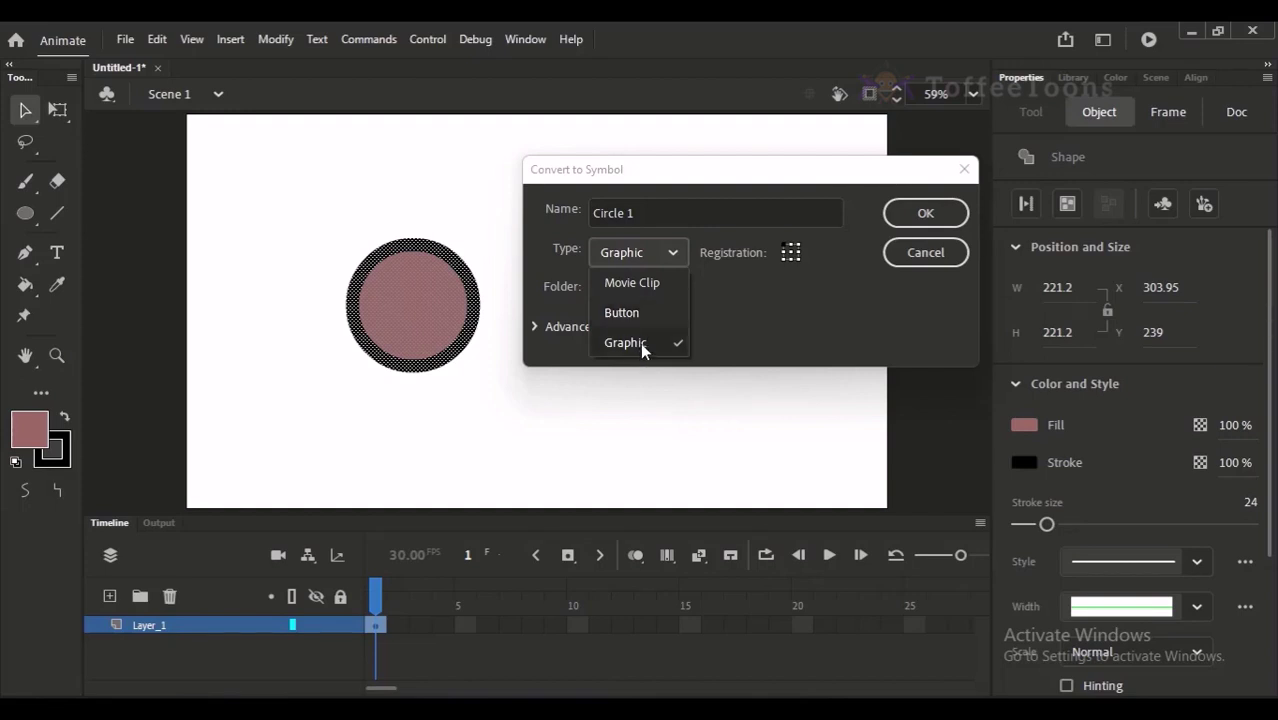
click(657, 284)
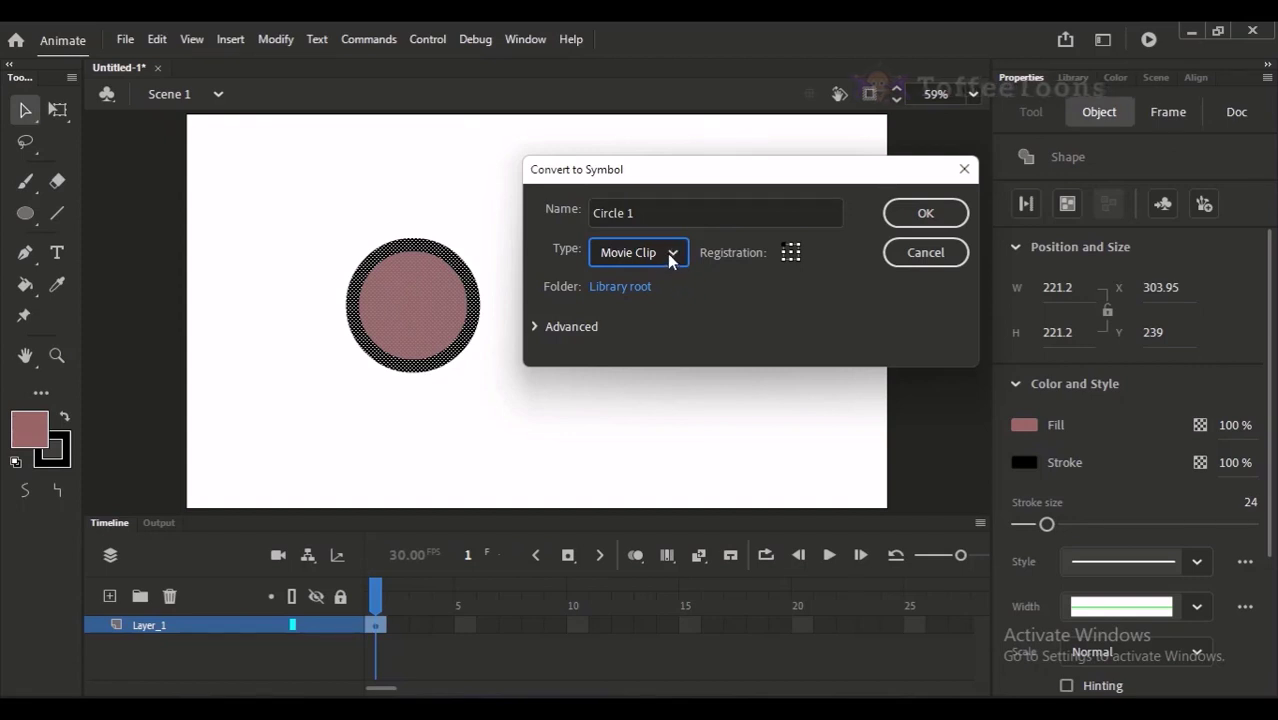
click(667, 254)
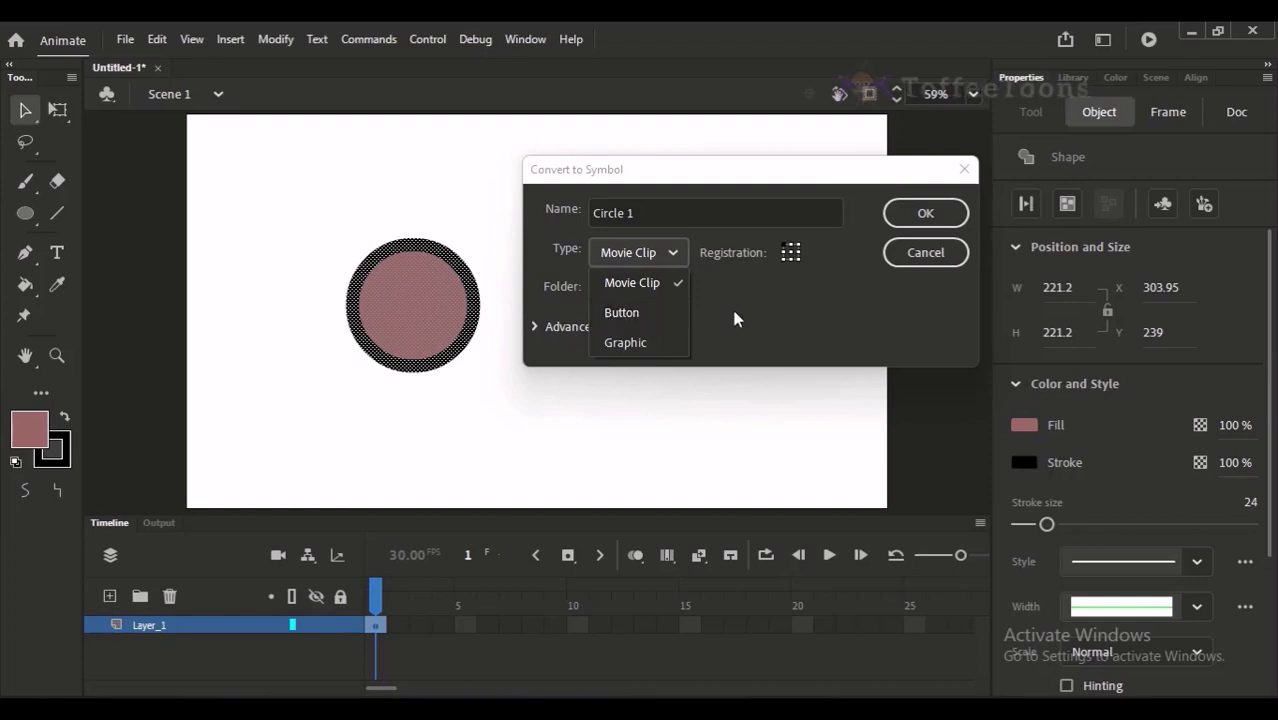
click(645, 350)
click(660, 251)
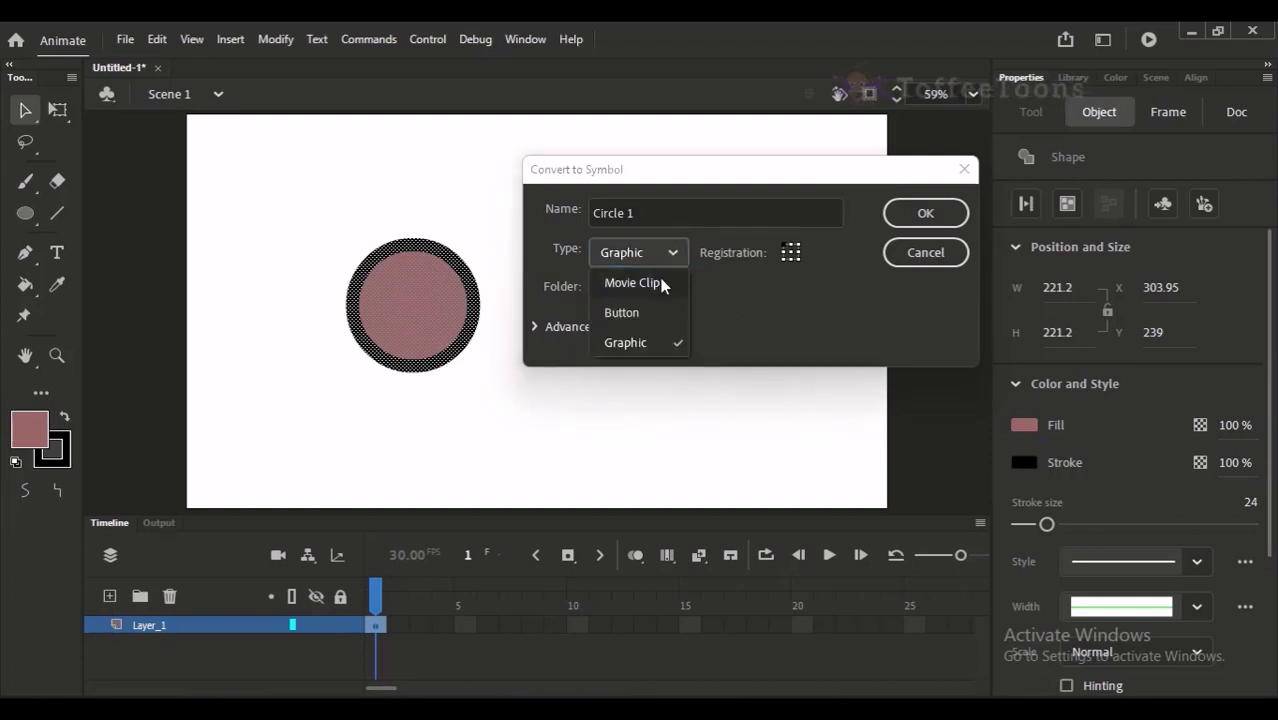
click(662, 284)
click(665, 260)
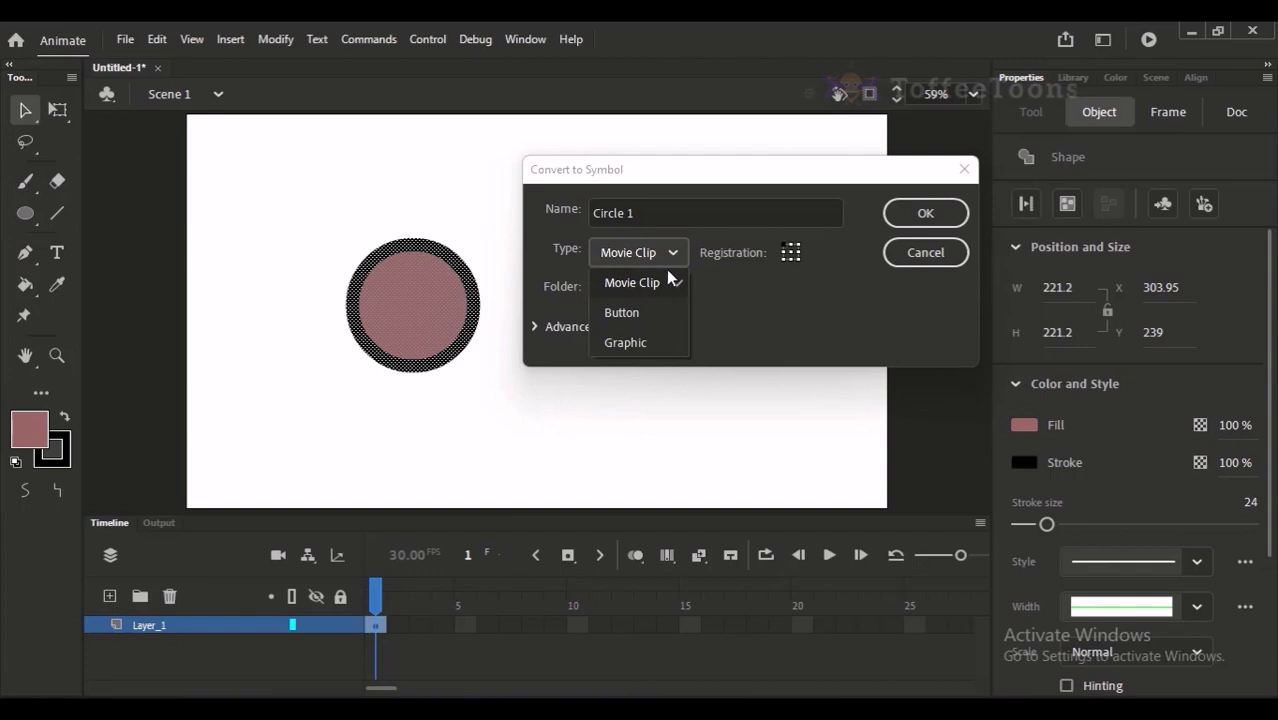
click(656, 344)
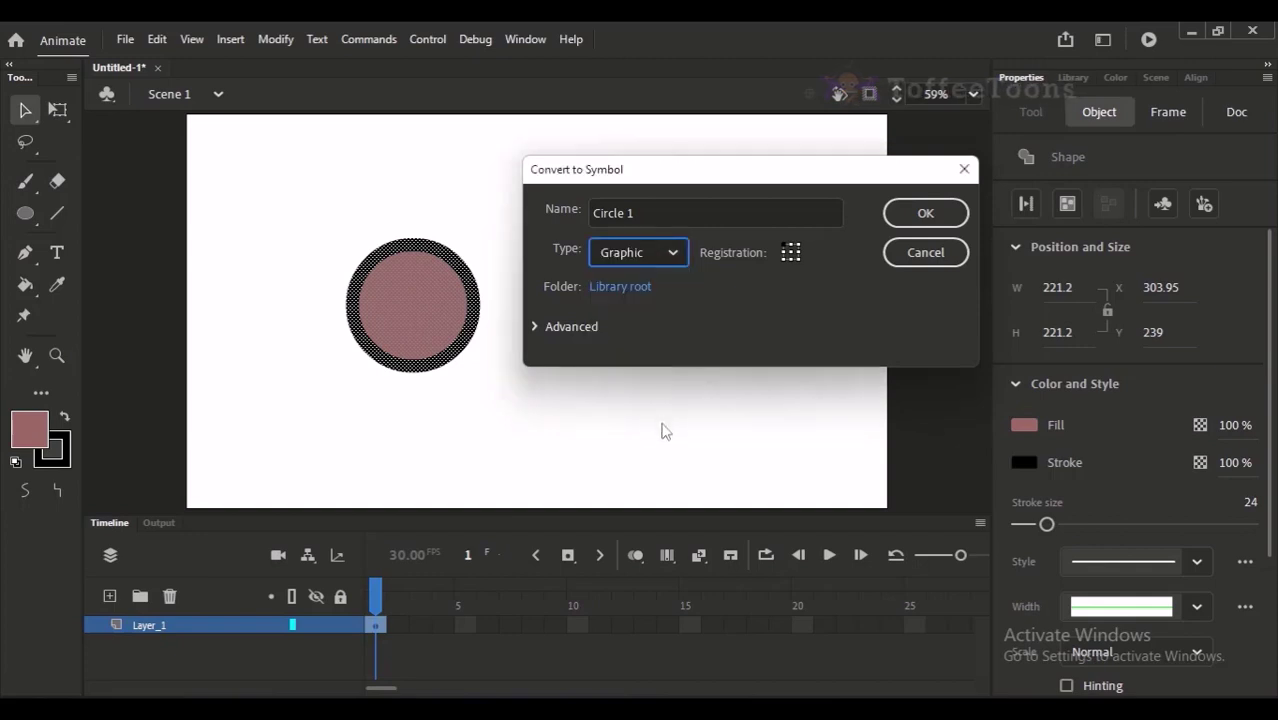
Review the symbol types and advanced options for Circle 1, keeping Graphic as its type
click(659, 258)
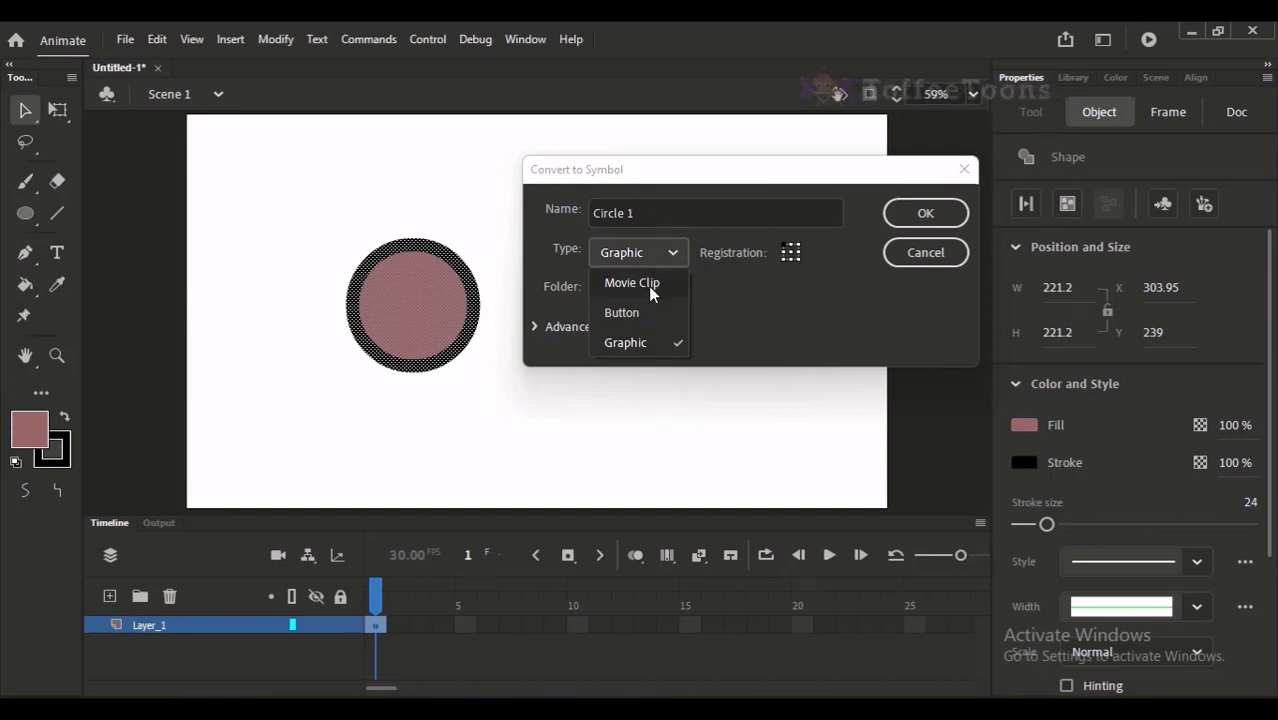
click(662, 286)
click(662, 262)
click(656, 344)
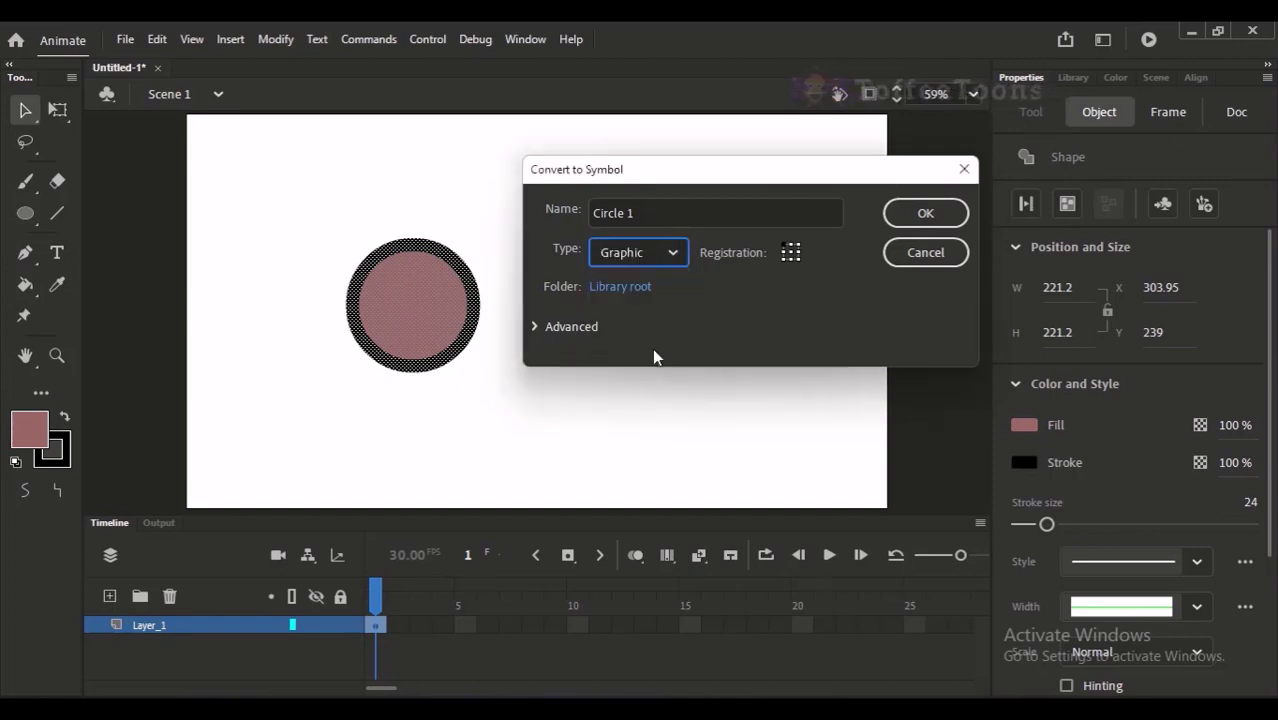
click(568, 327)
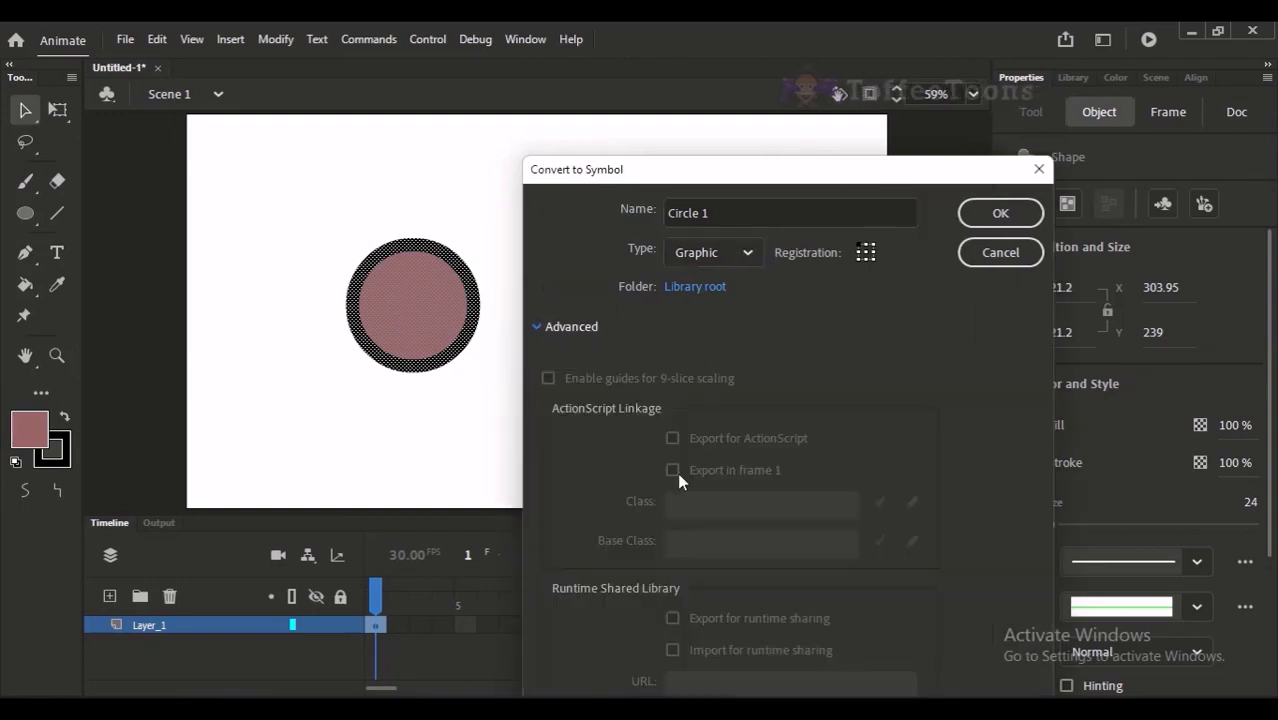
click(581, 327)
Finish converting the selected circle into a Graphic symbol named Circle 1
drag(707, 163, 684, 168)
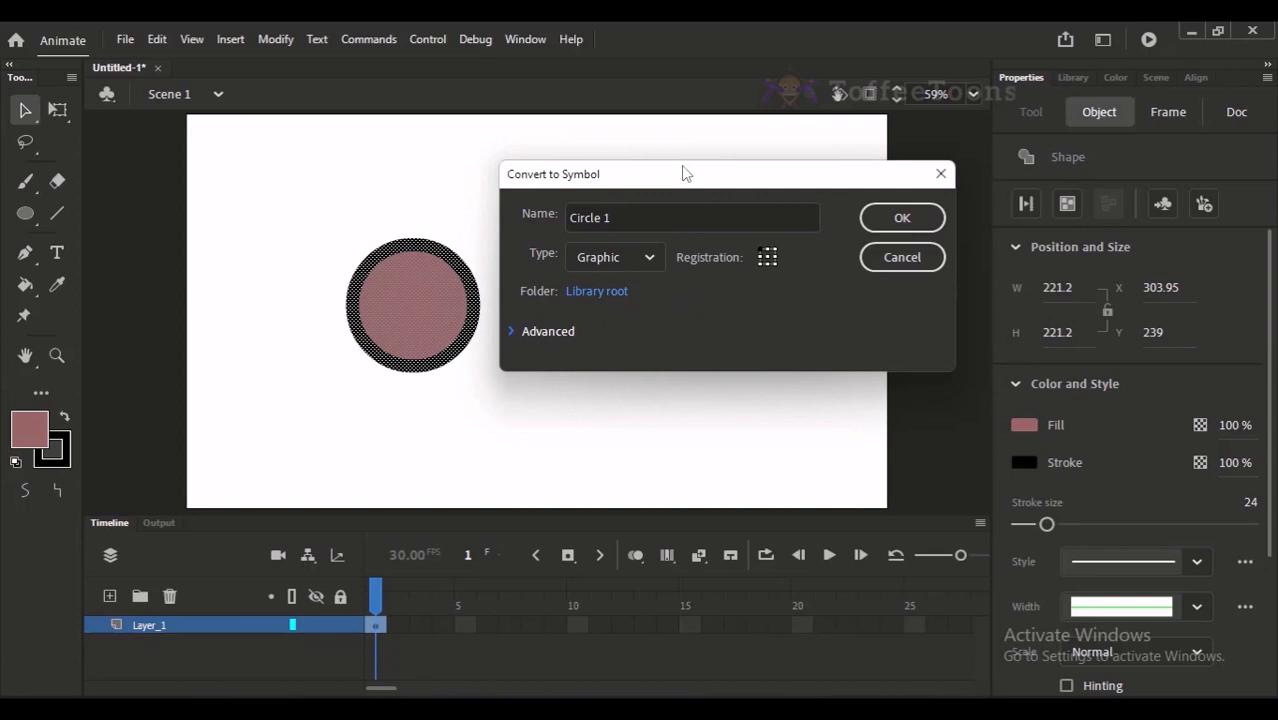
click(628, 217)
drag(628, 217, 551, 232)
click(596, 257)
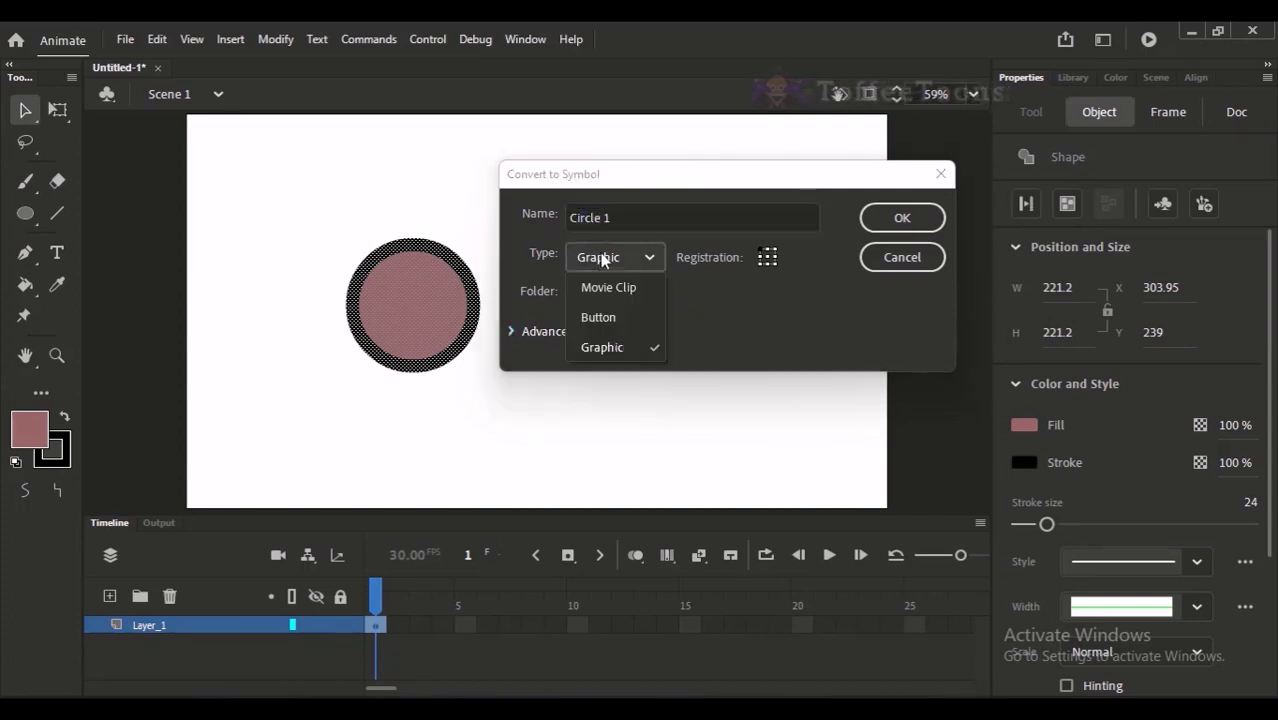
click(890, 222)
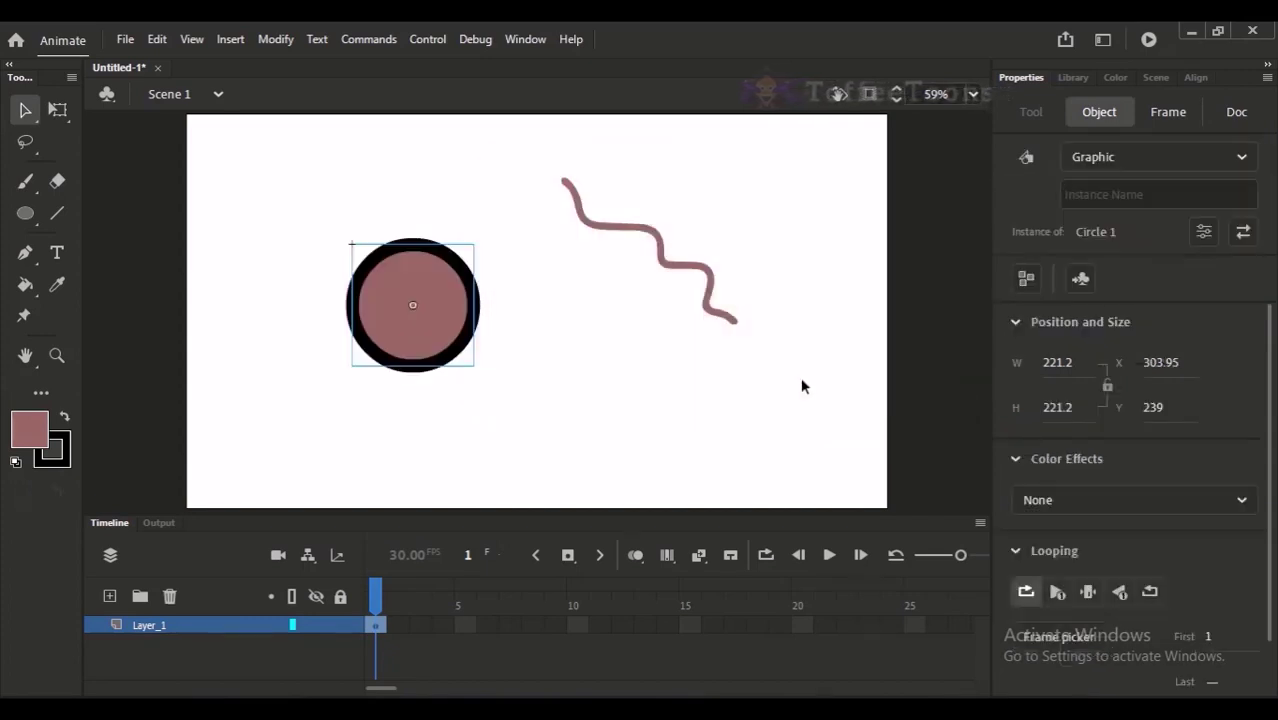
Deselect and reselect the Circle 1 instance to examine how its fill and outline behave as one symbol
click(795, 368)
click(428, 286)
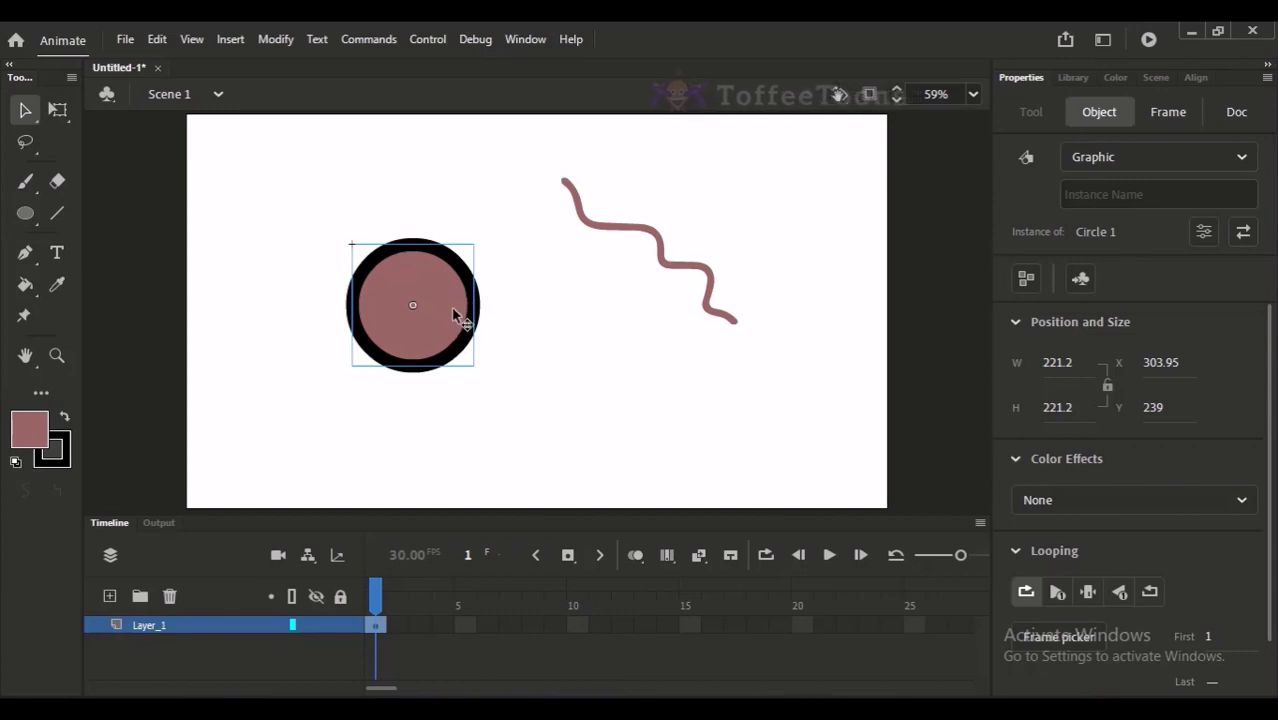
click(499, 268)
click(420, 288)
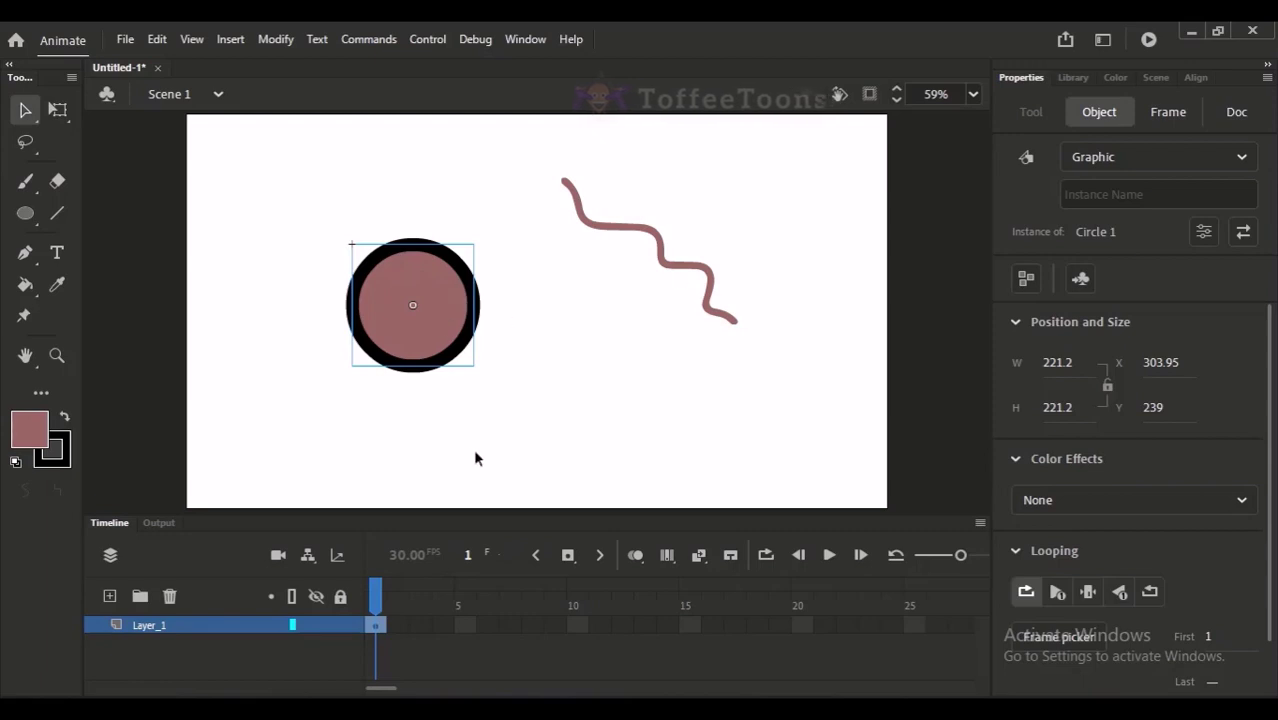
Switch the Circle 1 instance's type to Movie Clip, Graphic and Button in turn, and return it to Graphic
click(1094, 163)
click(1090, 195)
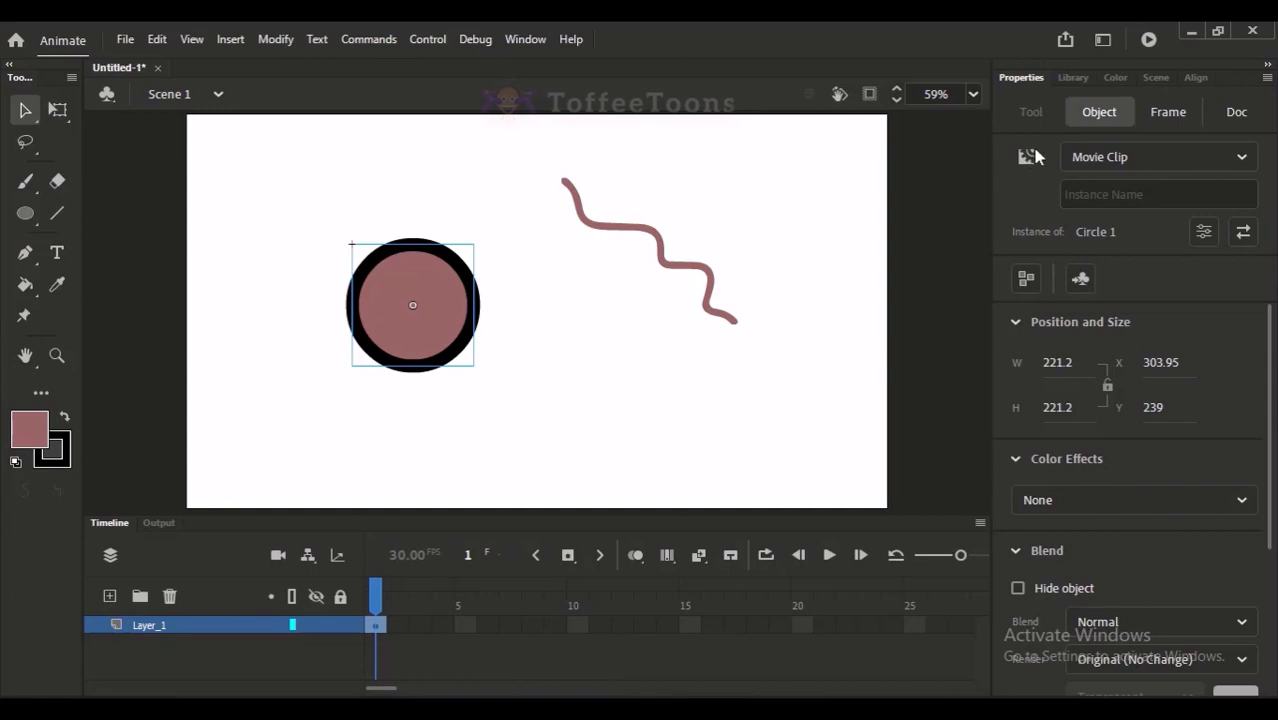
click(1088, 160)
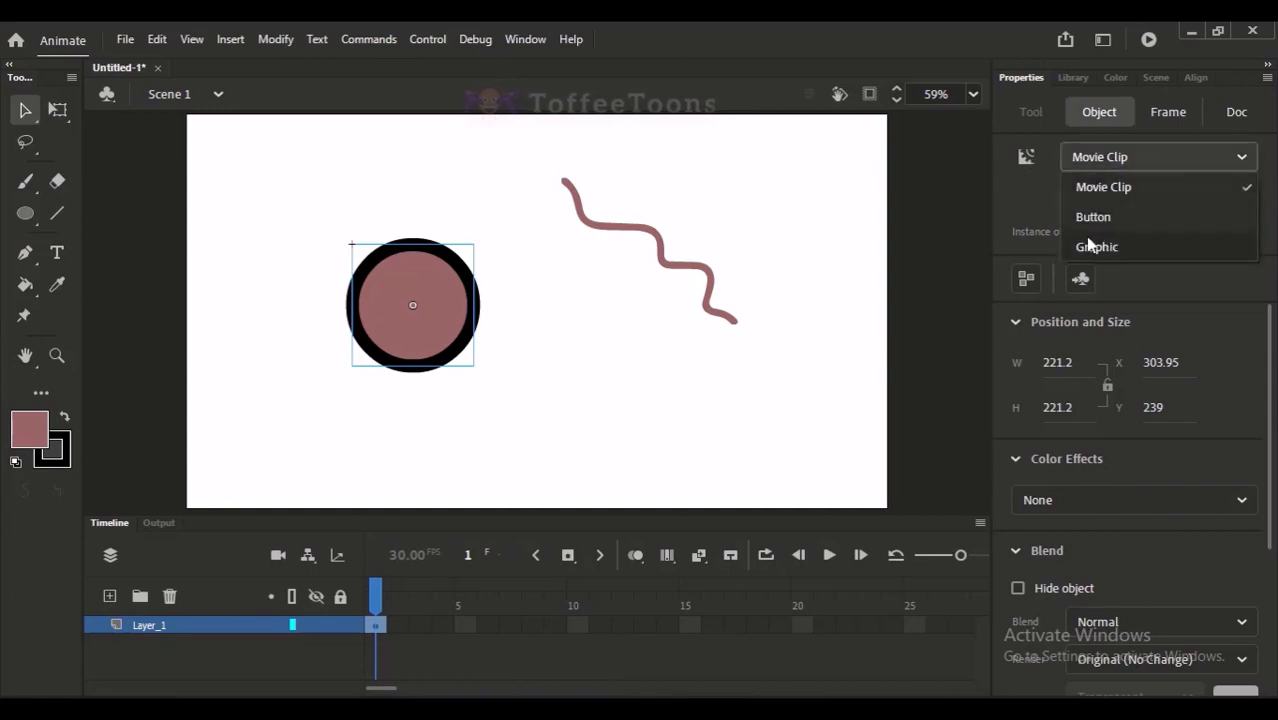
click(1095, 246)
click(1110, 157)
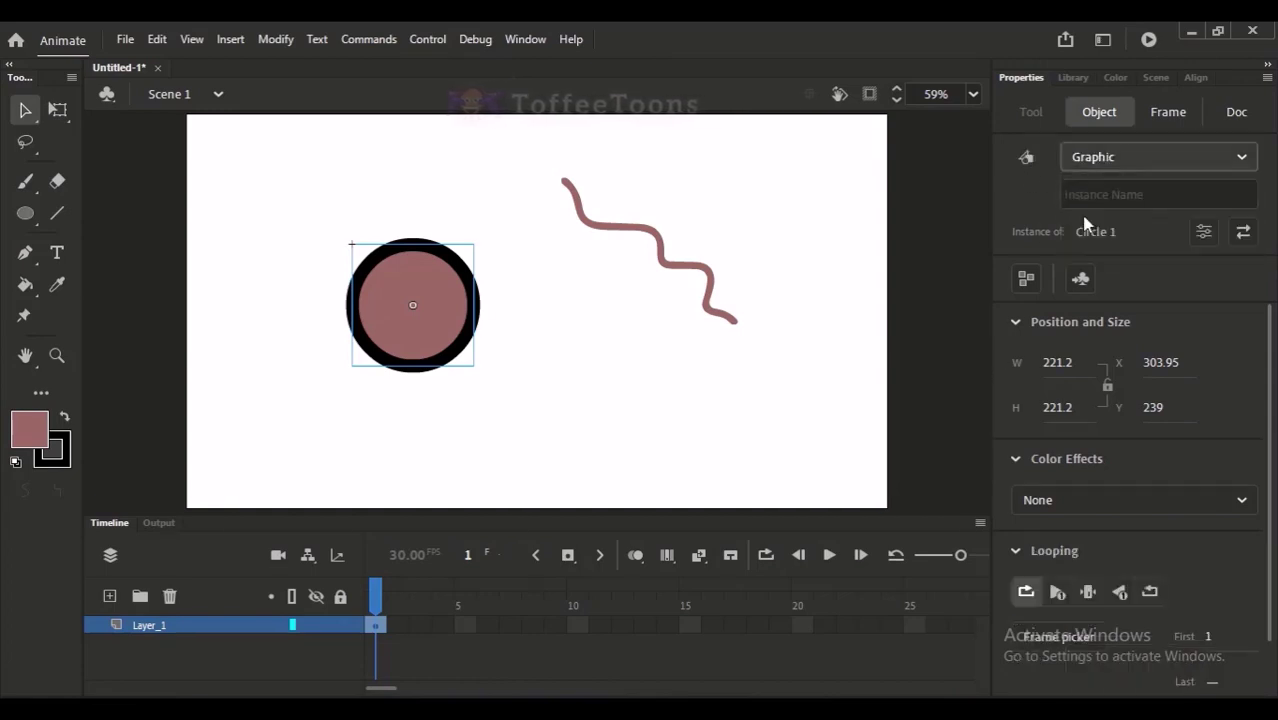
click(1084, 214)
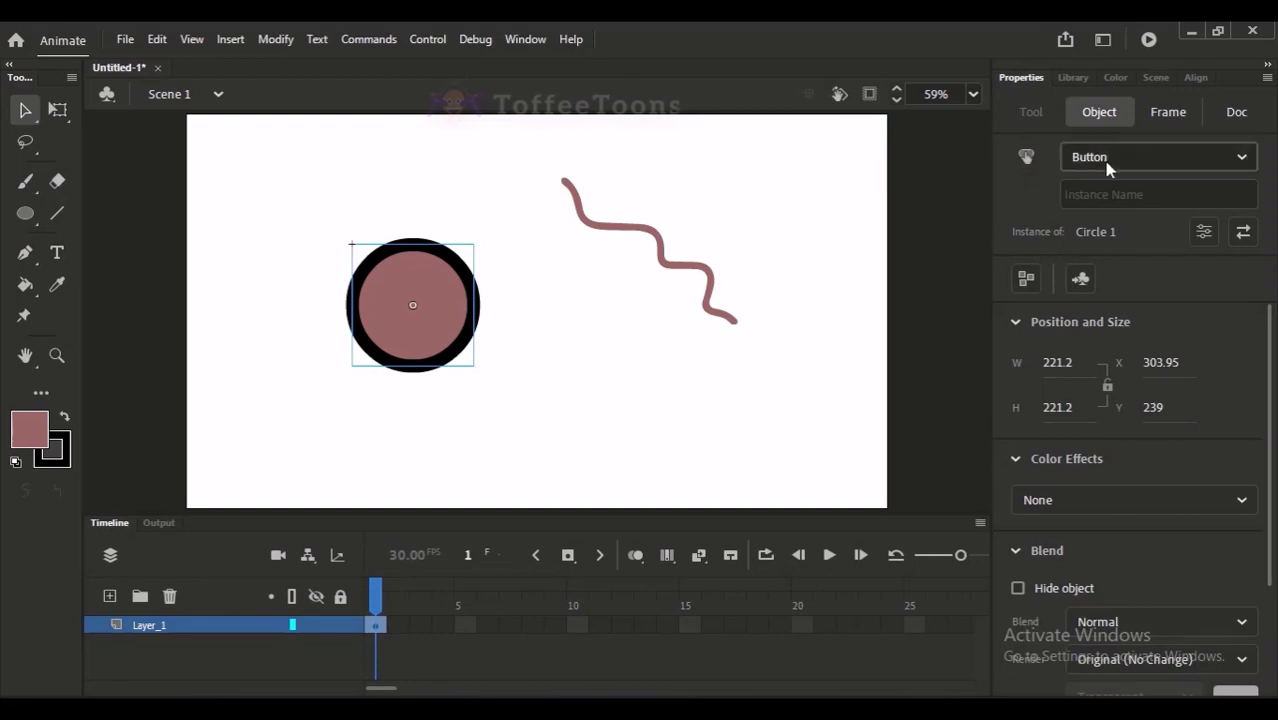
click(1104, 160)
click(1083, 246)
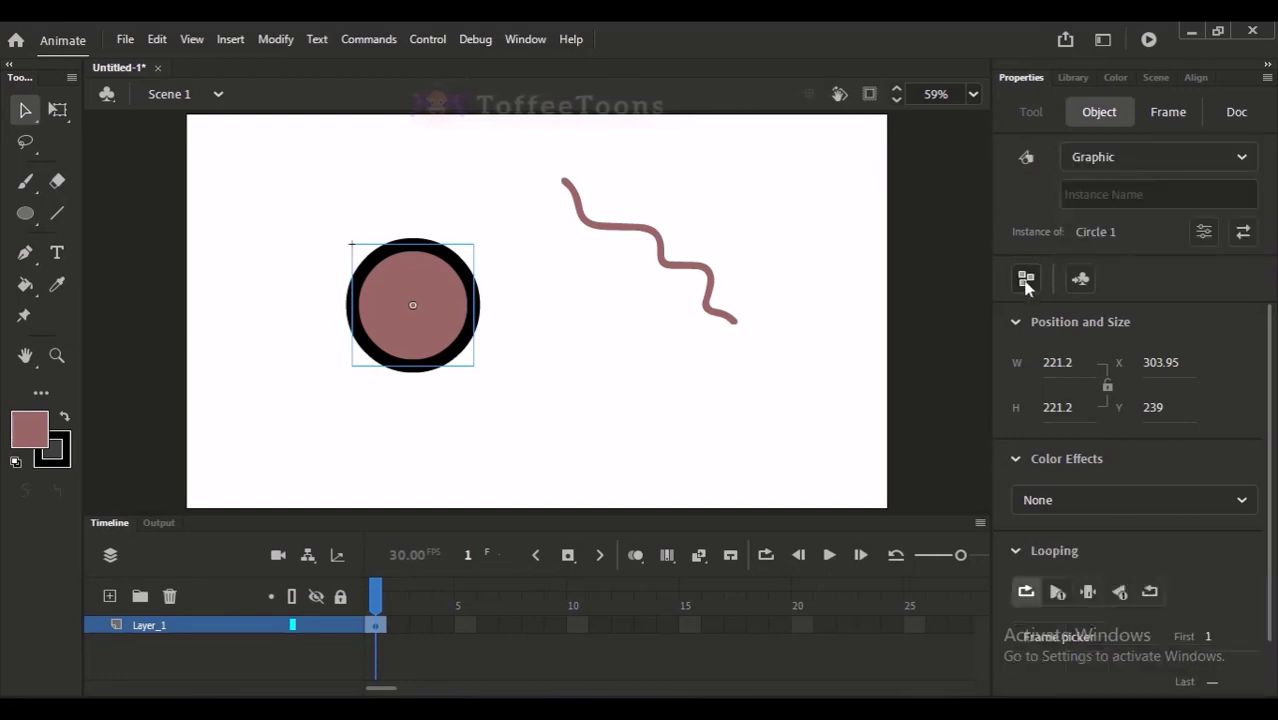
Move the Circle 1 instance slightly down and to the right, to about X 359, Y 292
click(817, 427)
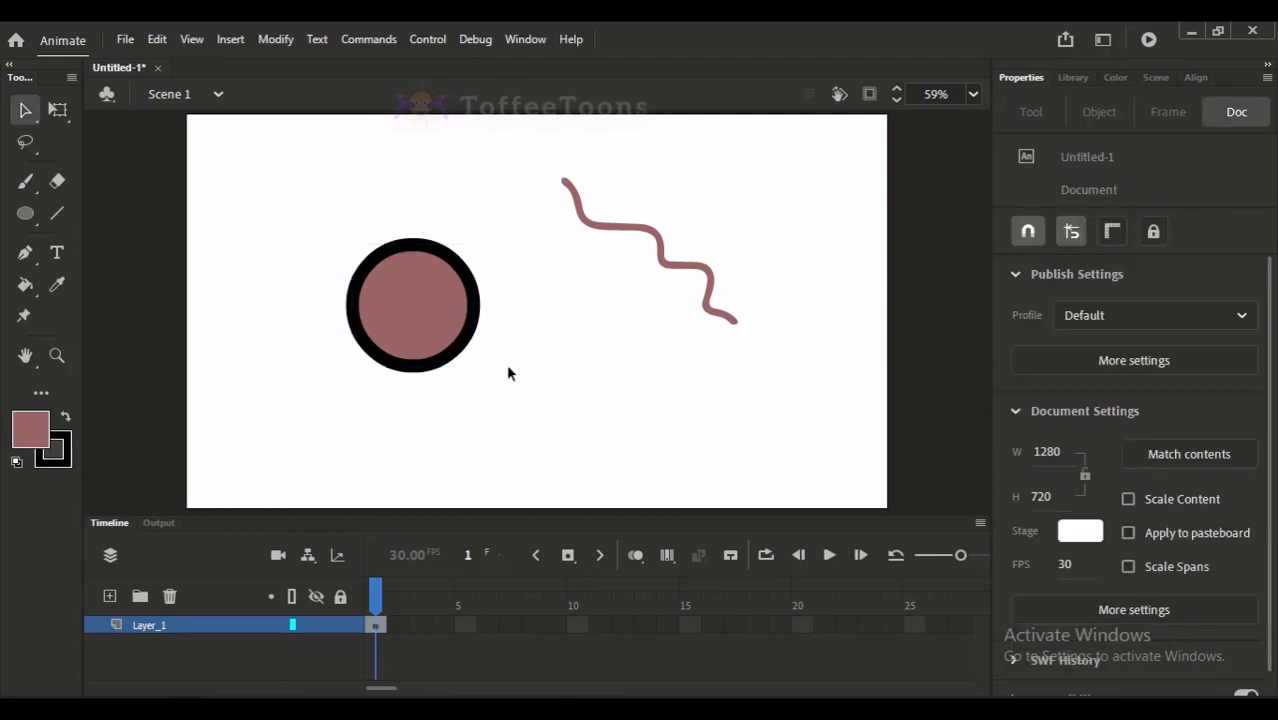
click(448, 334)
drag(455, 311, 485, 340)
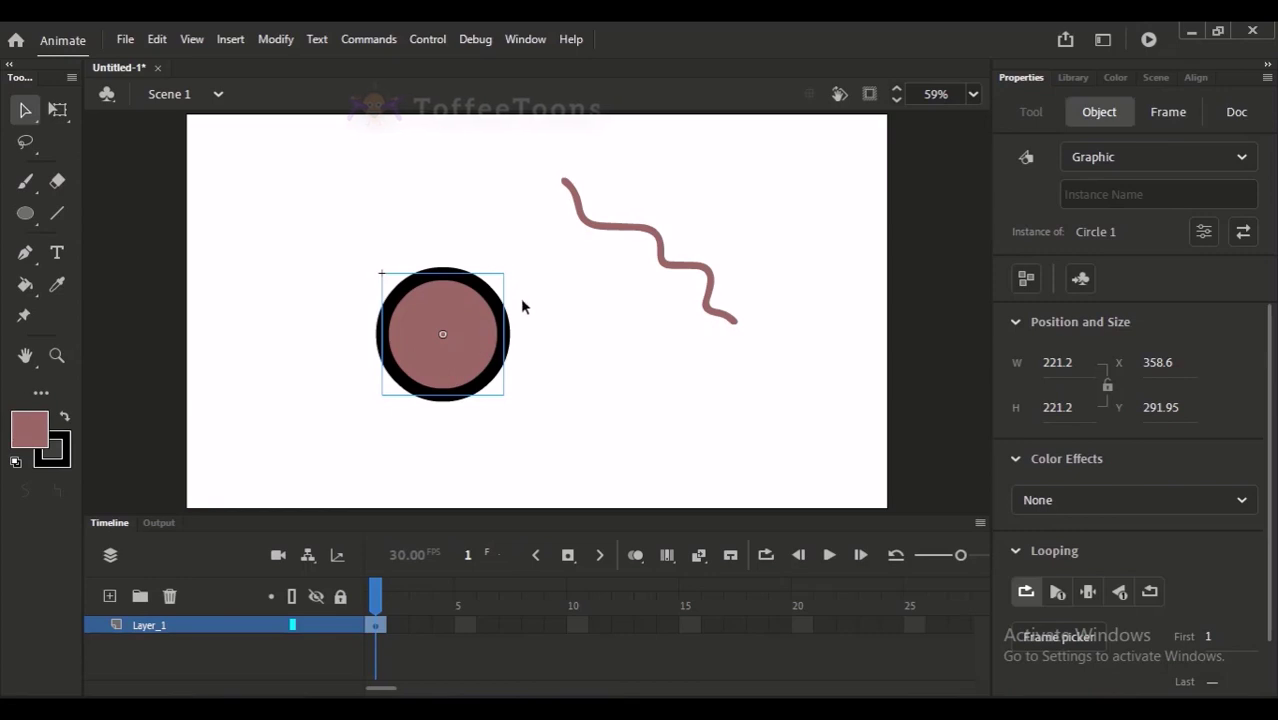
click(524, 326)
Examine the Circle 1 instance's bounding box and centre point up close by selecting and deselecting it
click(456, 329)
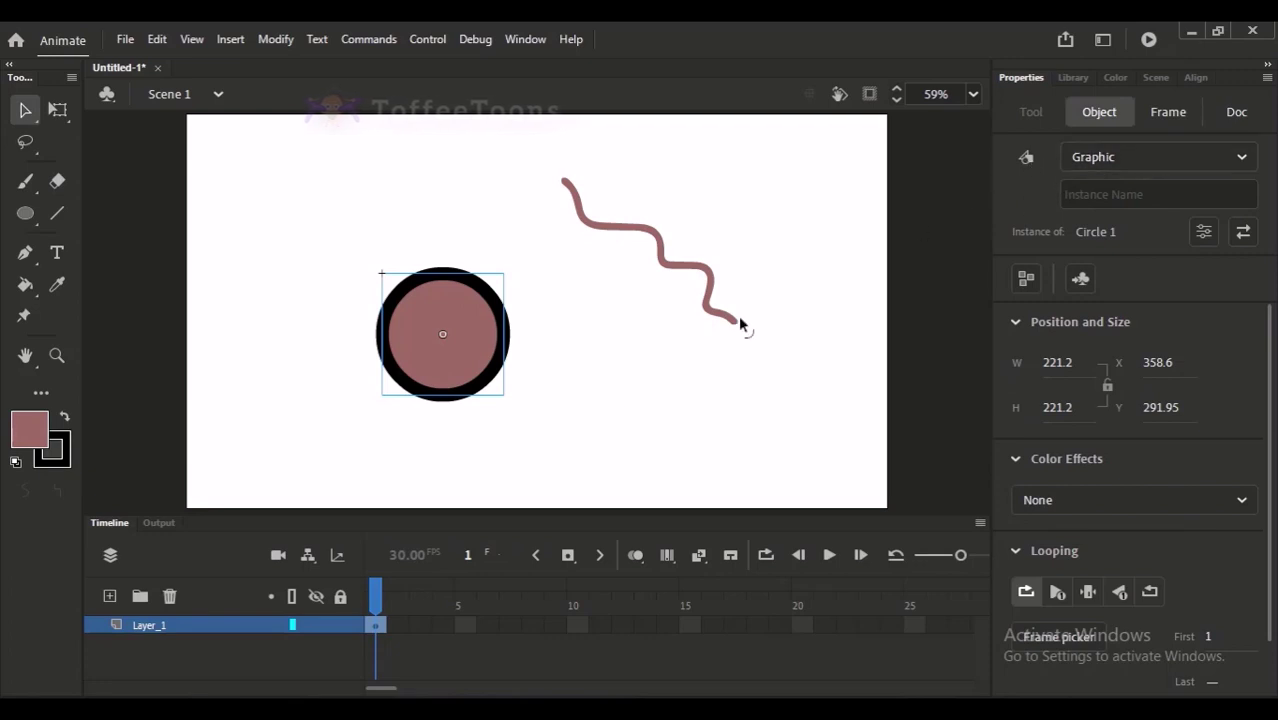
click(596, 414)
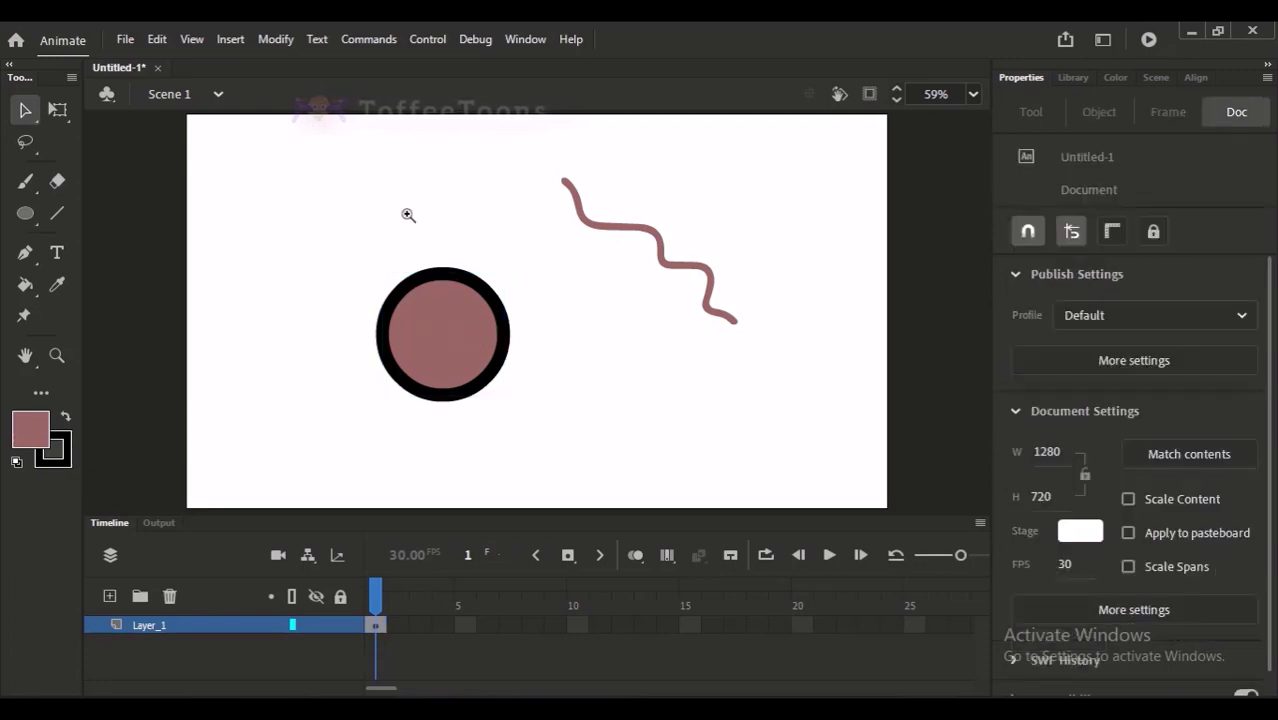
key(ctrl+1)
click(520, 375)
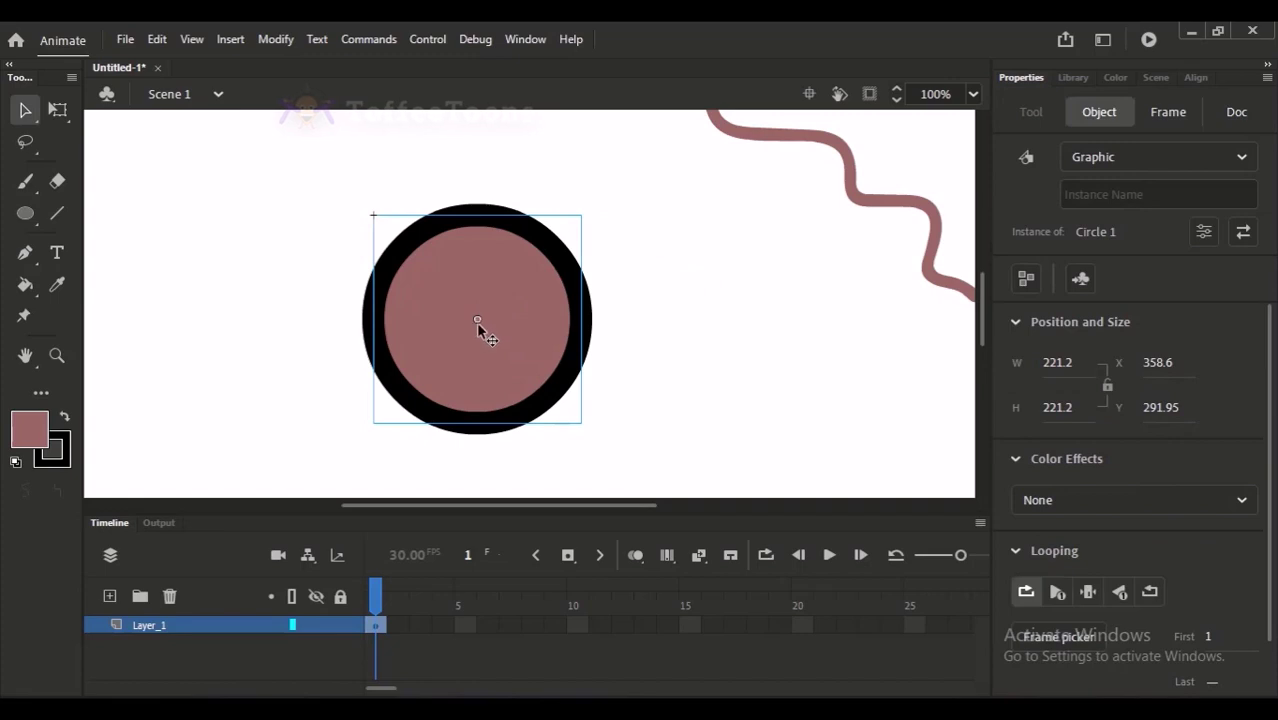
click(586, 208)
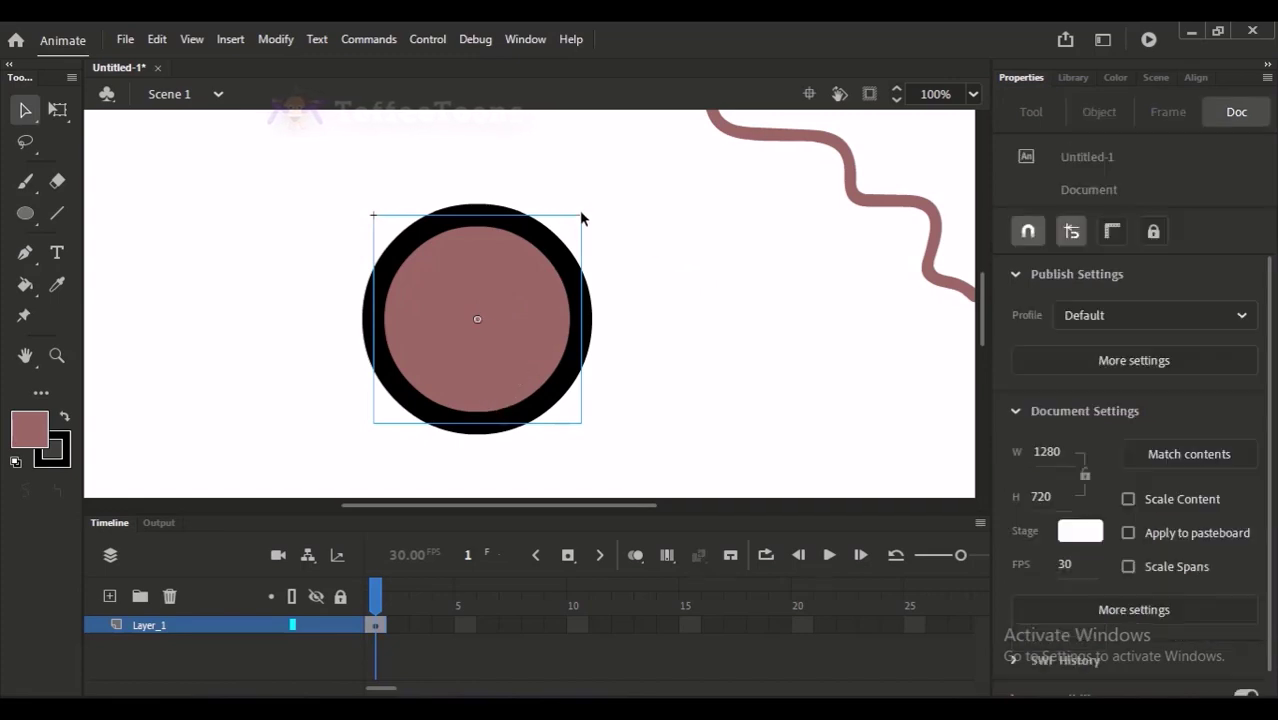
click(527, 320)
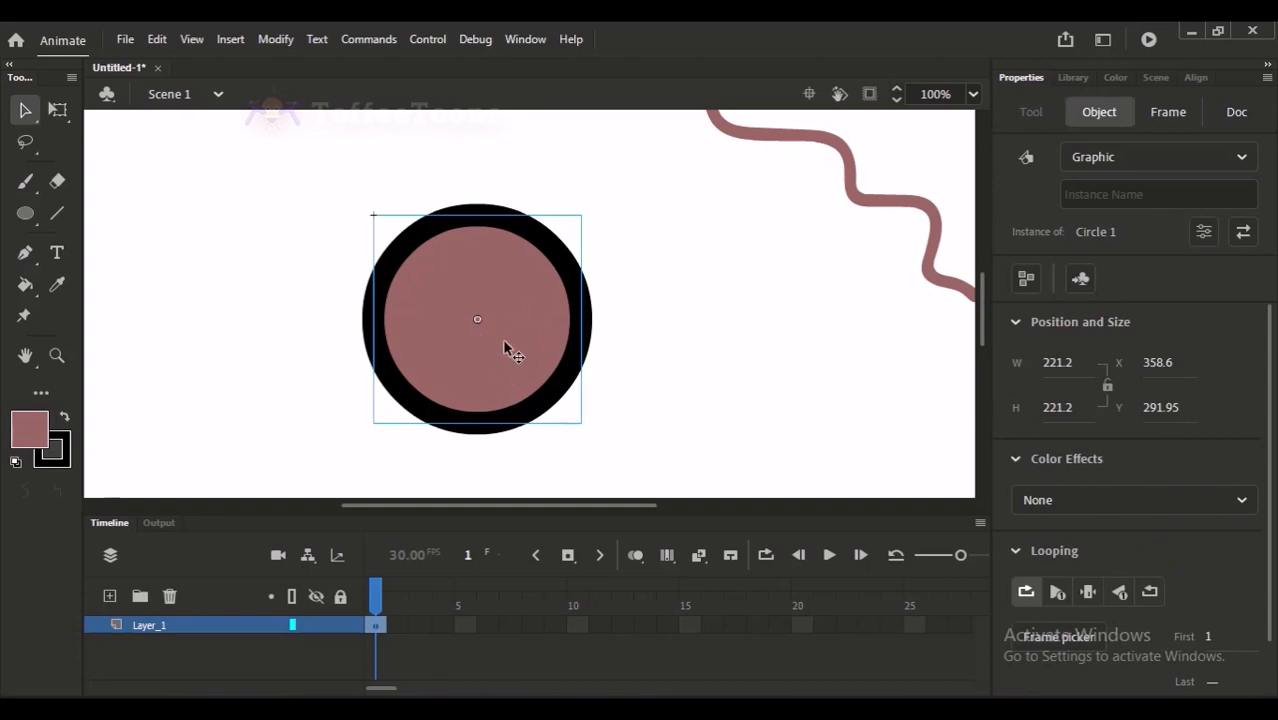
key(Escape)
click(552, 295)
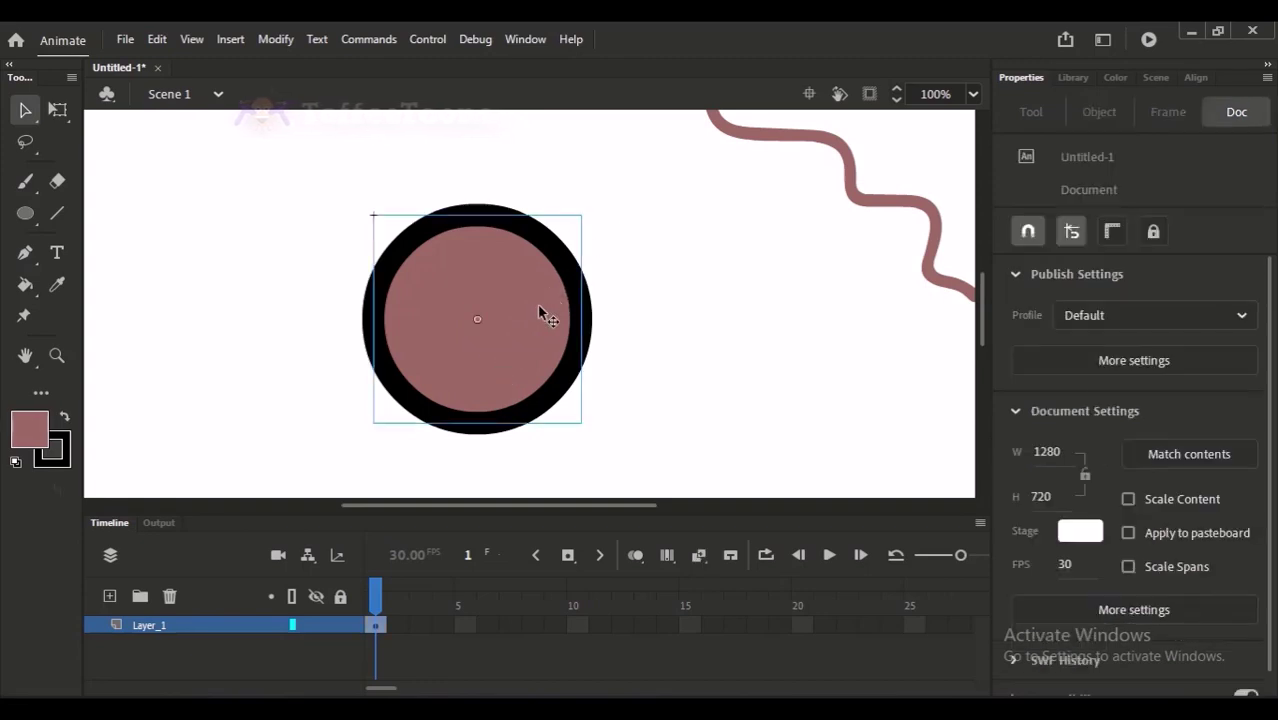
click(583, 243)
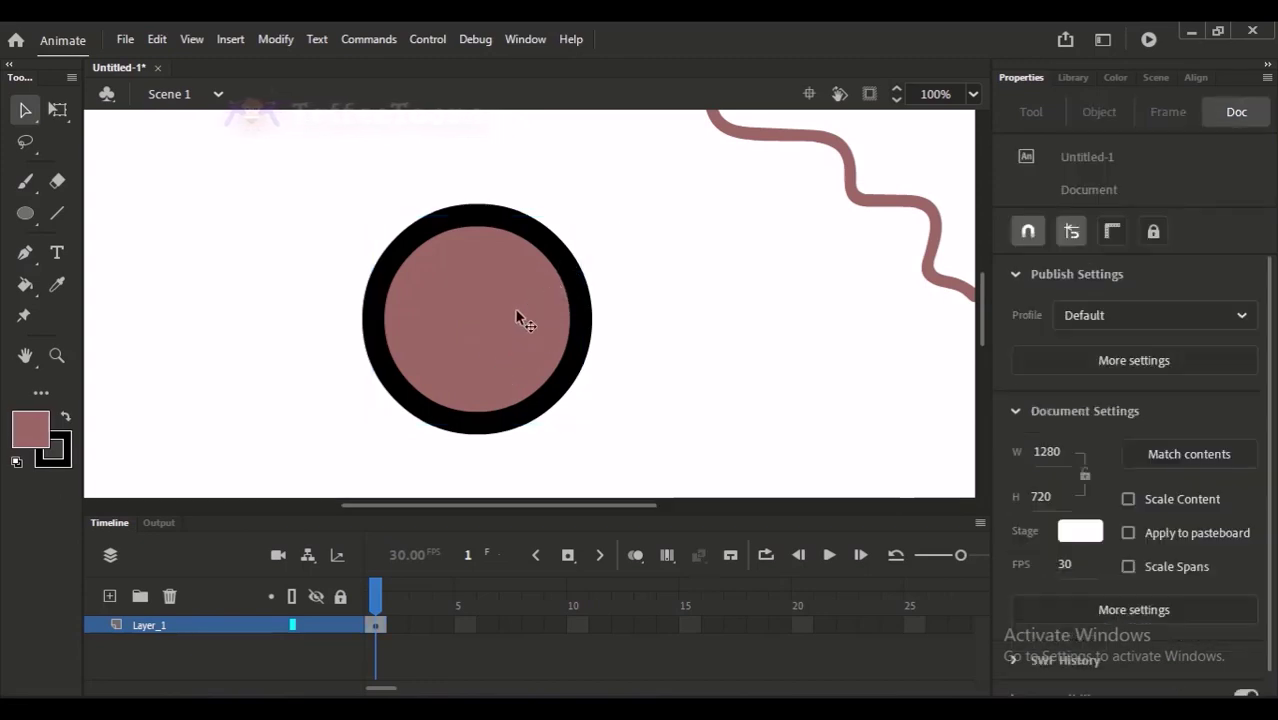
Shift the Circle 1 instance to about X 312, Y 303 and enlarge it from its centre with Free Transform to about 304.5 by 304.5
drag(519, 317, 475, 327)
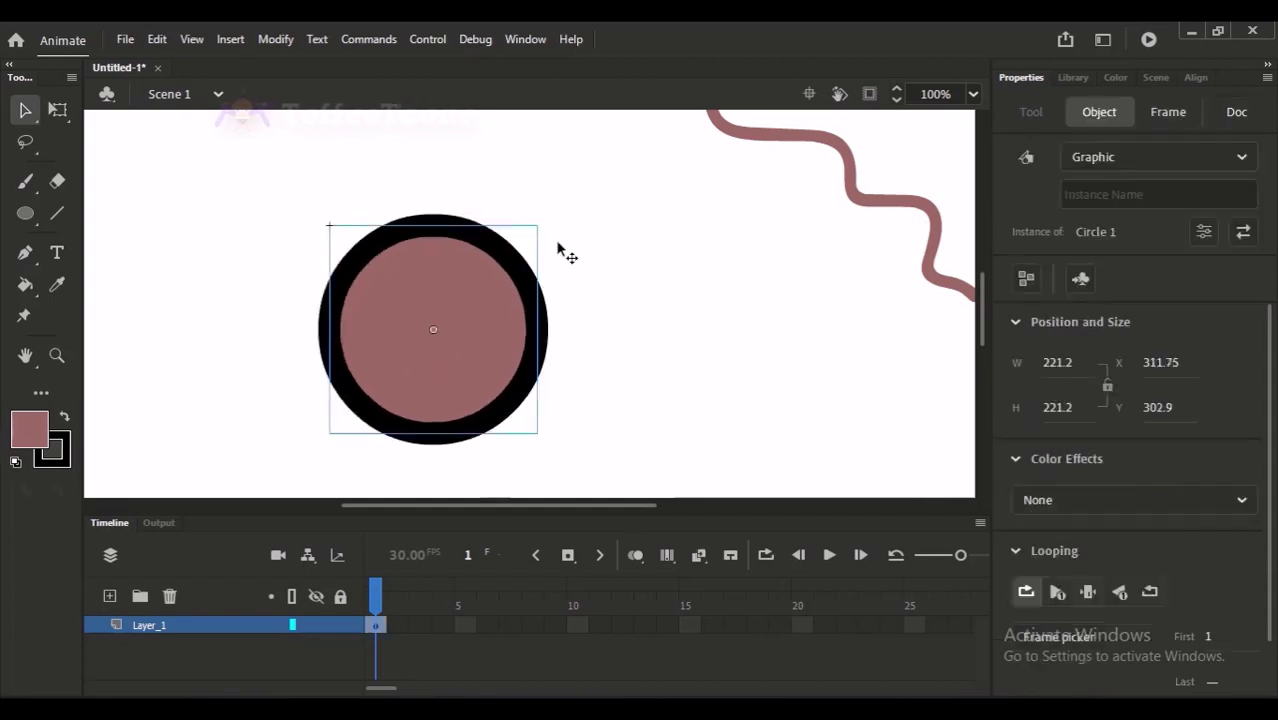
key(q)
drag(537, 236, 537, 278)
key(ctrl+z)
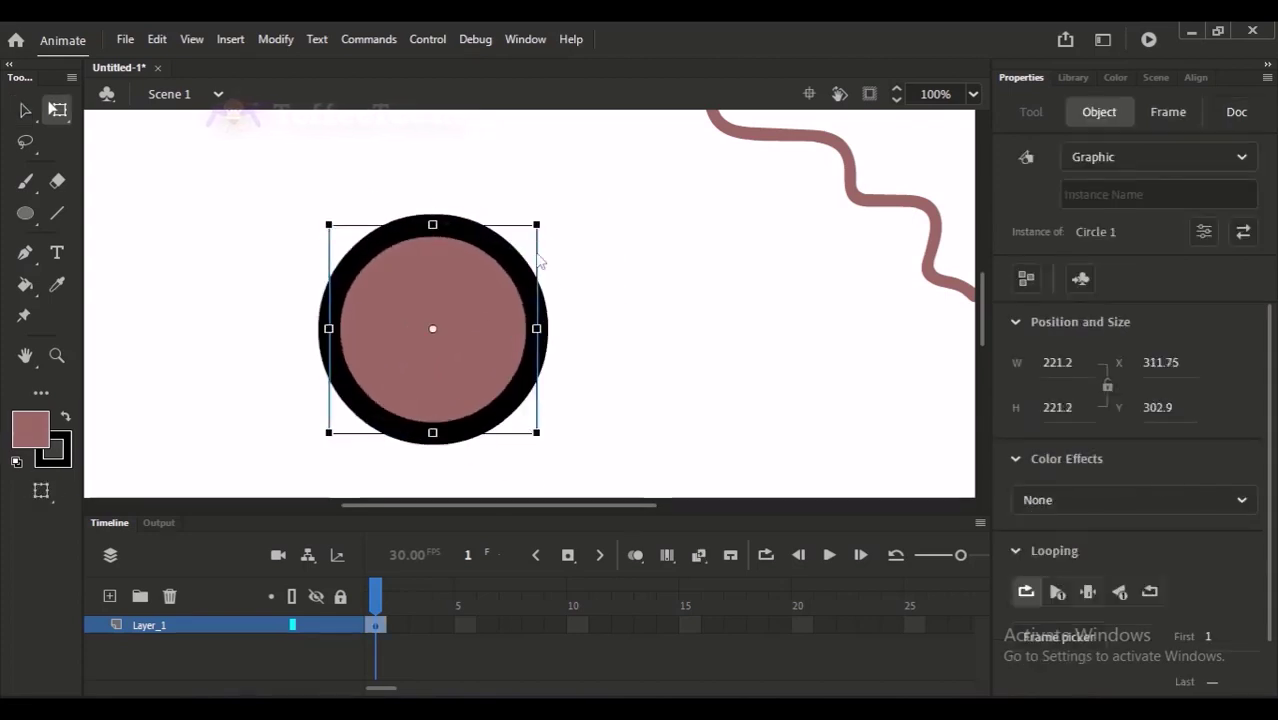
drag(537, 222, 625, 191)
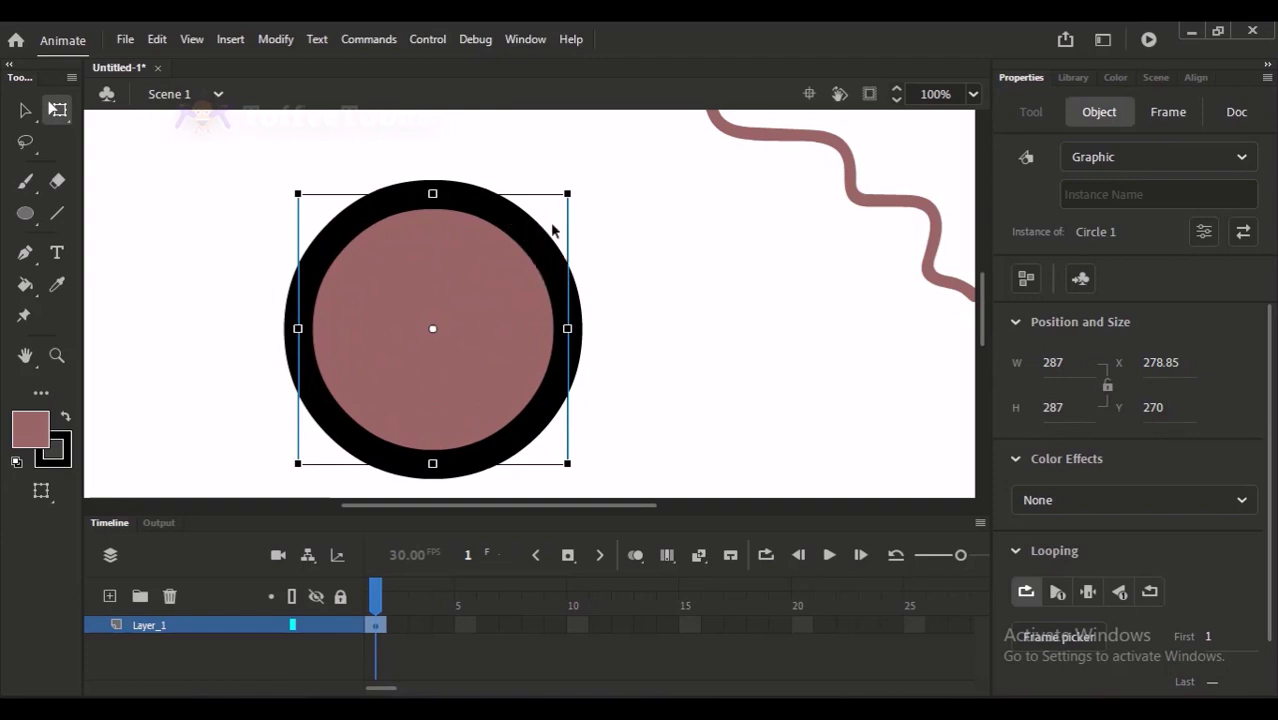
drag(567, 193, 633, 191)
click(482, 280)
click(456, 320)
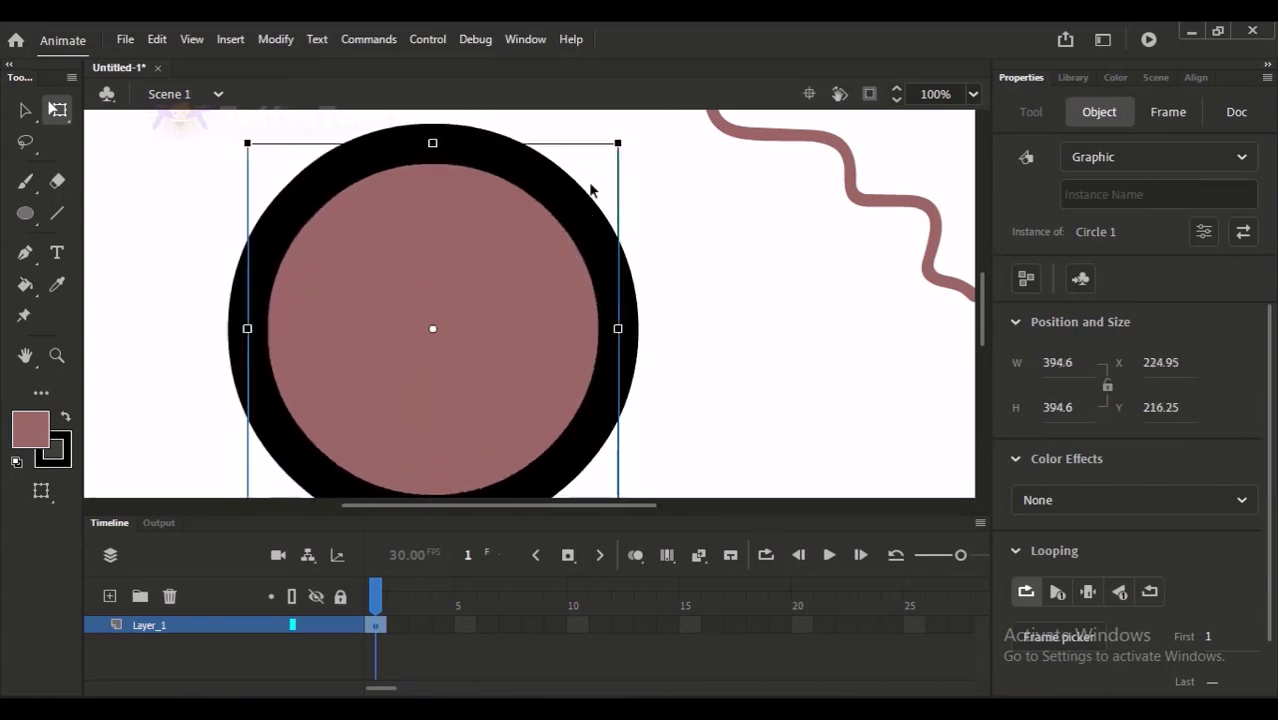
drag(618, 142, 578, 184)
click(25, 110)
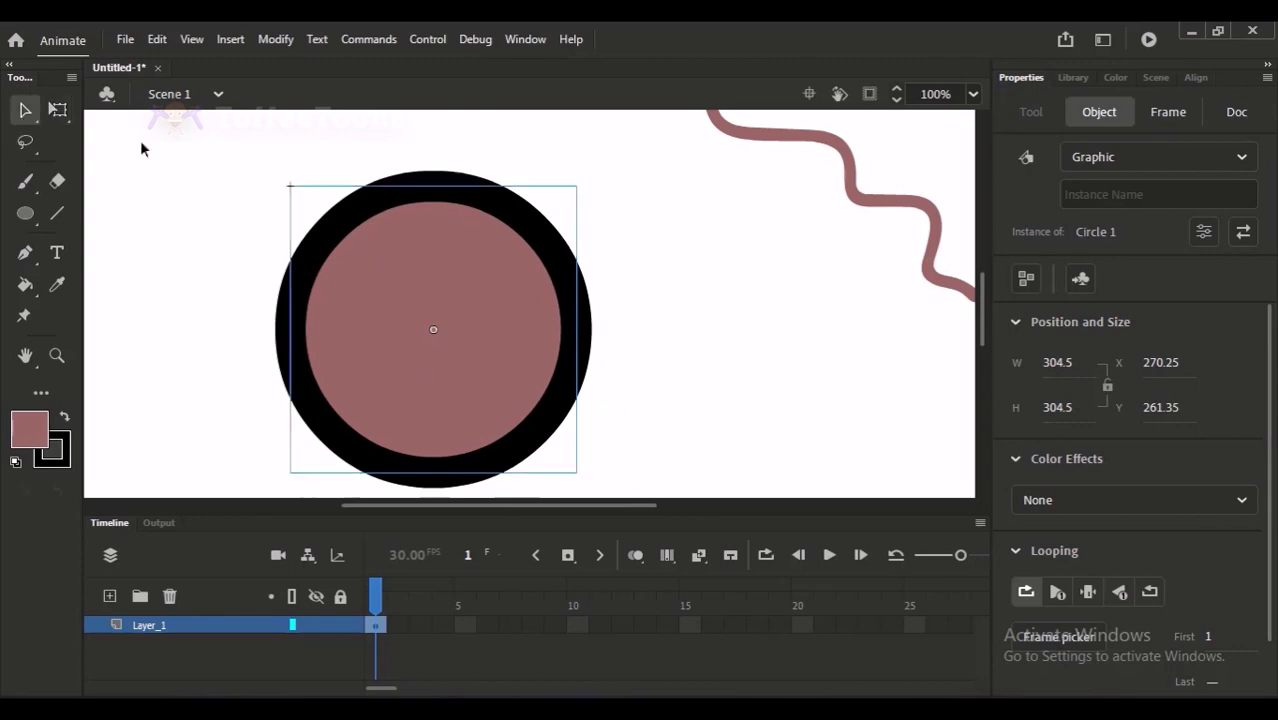
click(594, 366)
key(ctrl+minus)
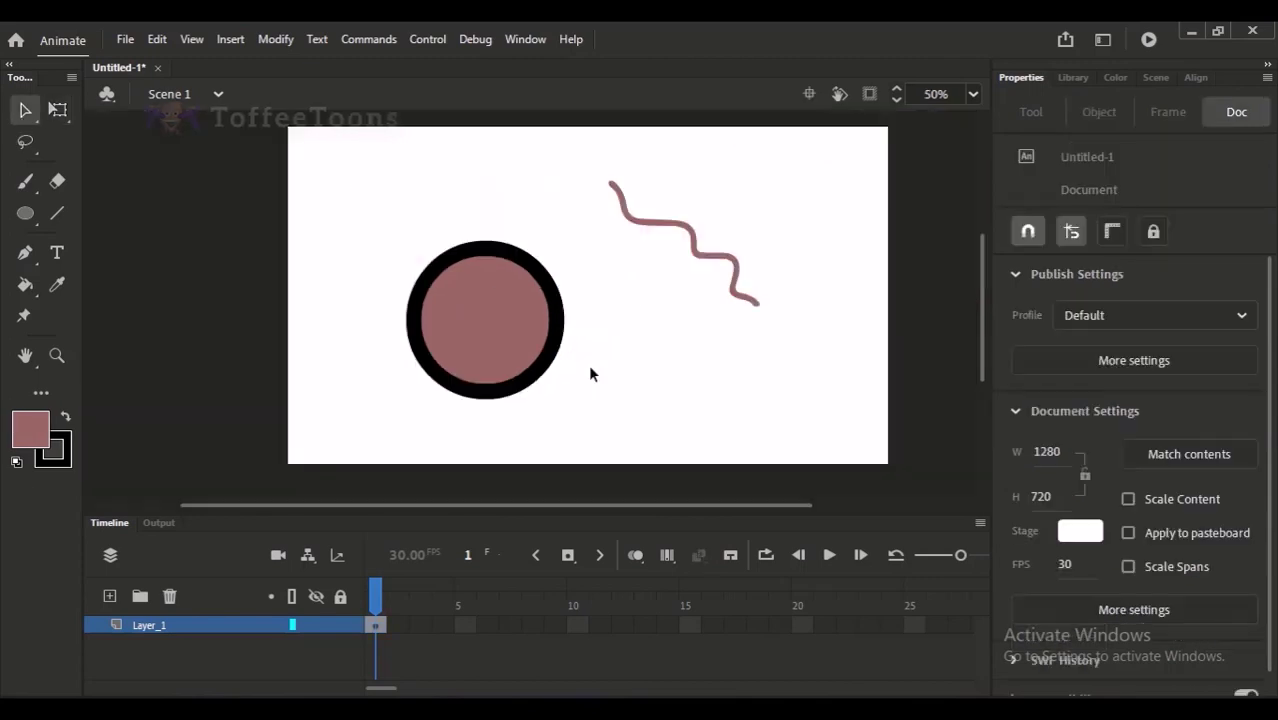
Open the Circle 1 symbol for editing, inspect its fill, outline and own timeline, and return to Scene 1
click(485, 303)
ctrl+scroll(542, 345, up, 3)
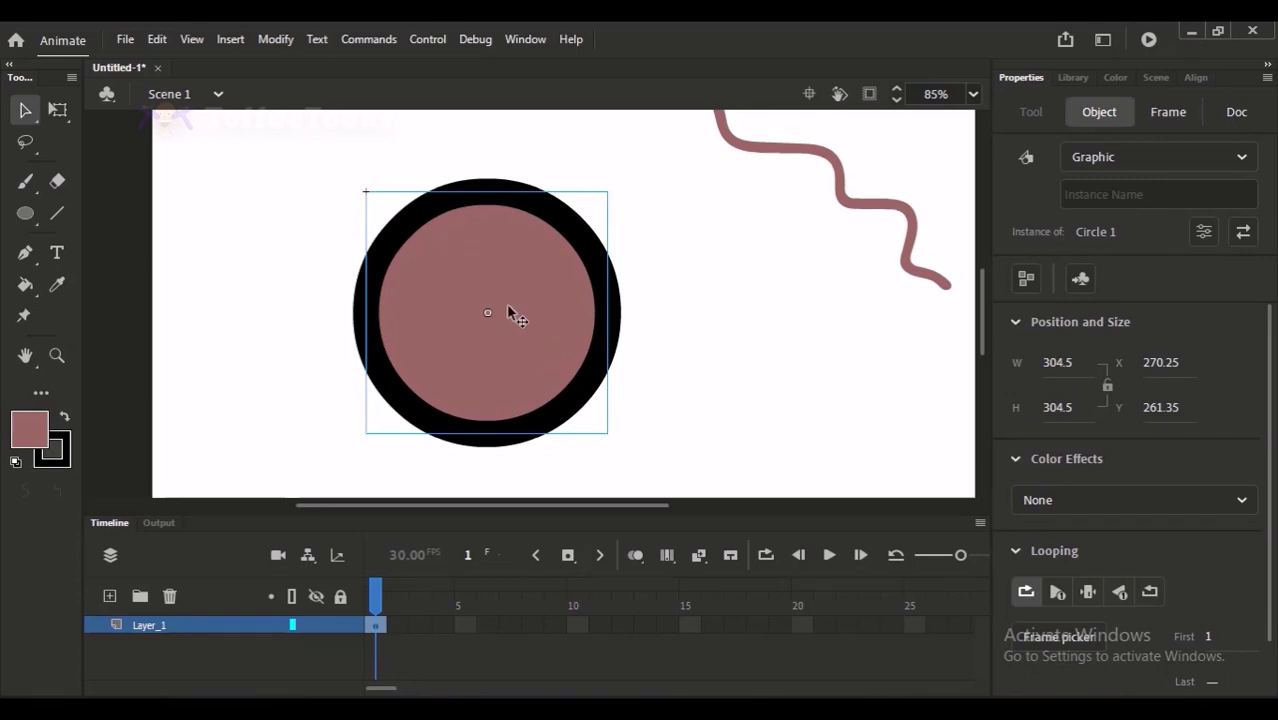
double_click(510, 303)
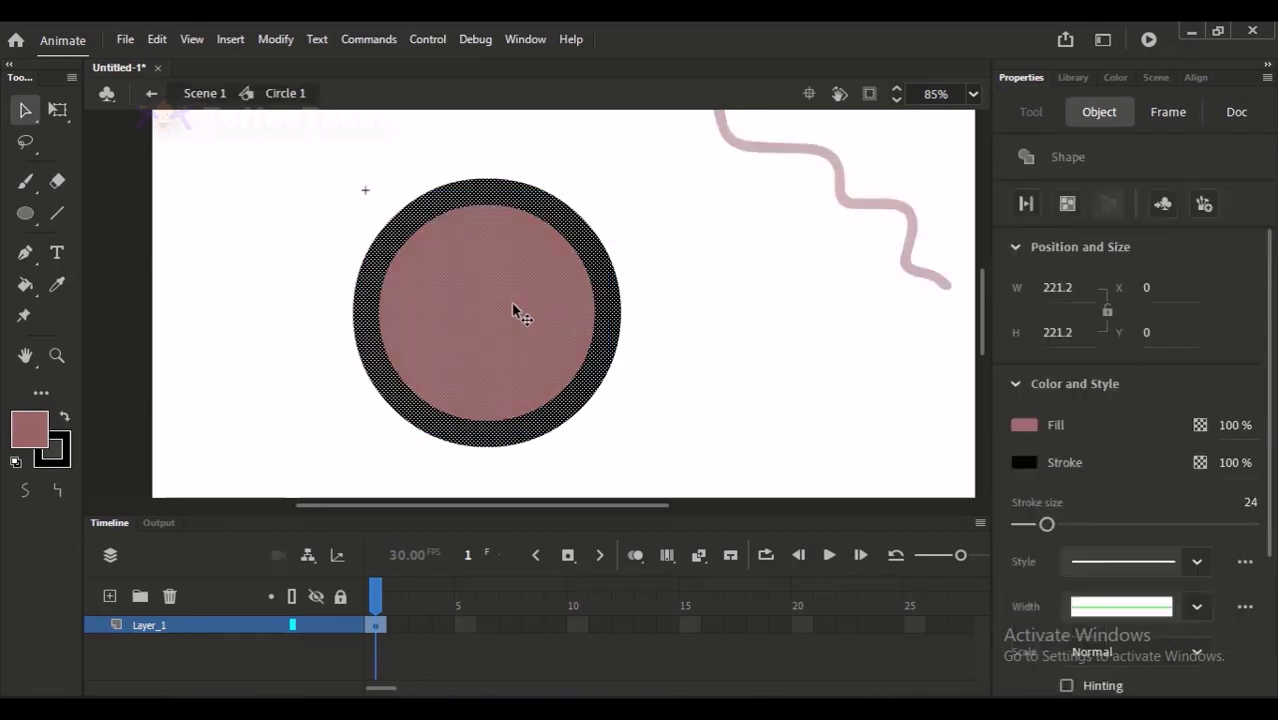
click(573, 182)
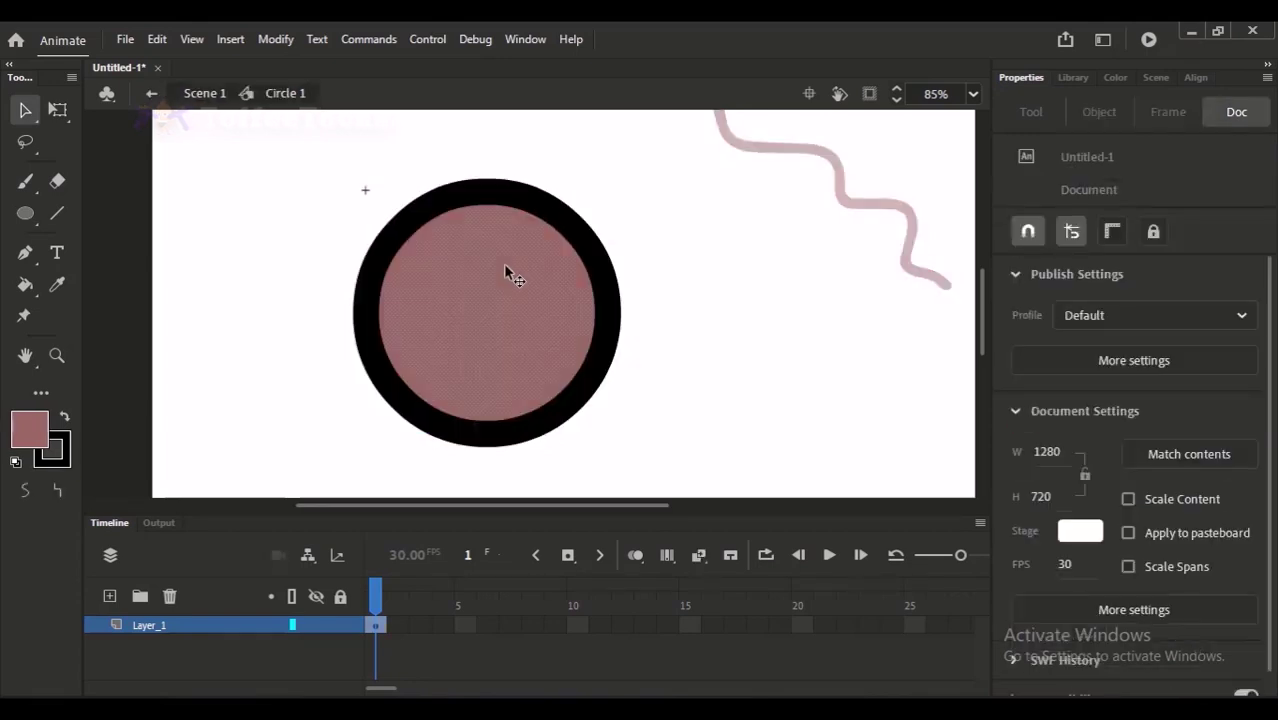
click(503, 263)
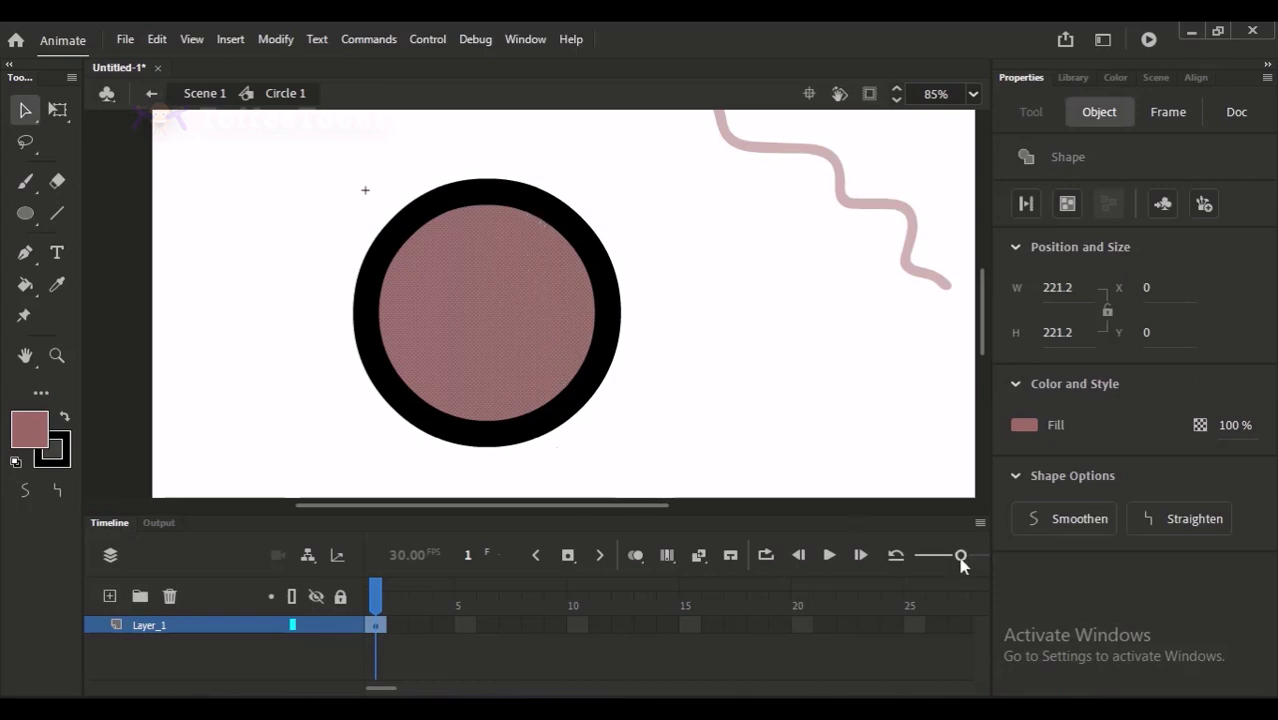
drag(960, 555, 920, 575)
click(695, 260)
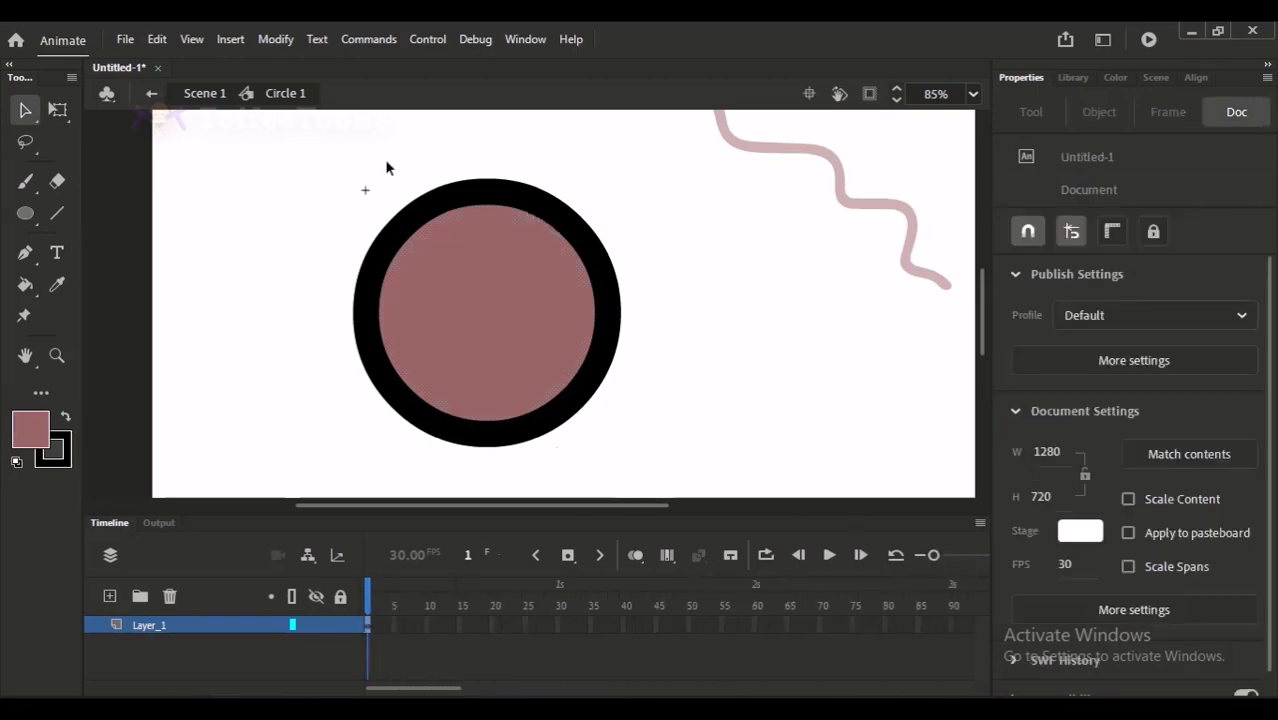
click(204, 94)
click(197, 178)
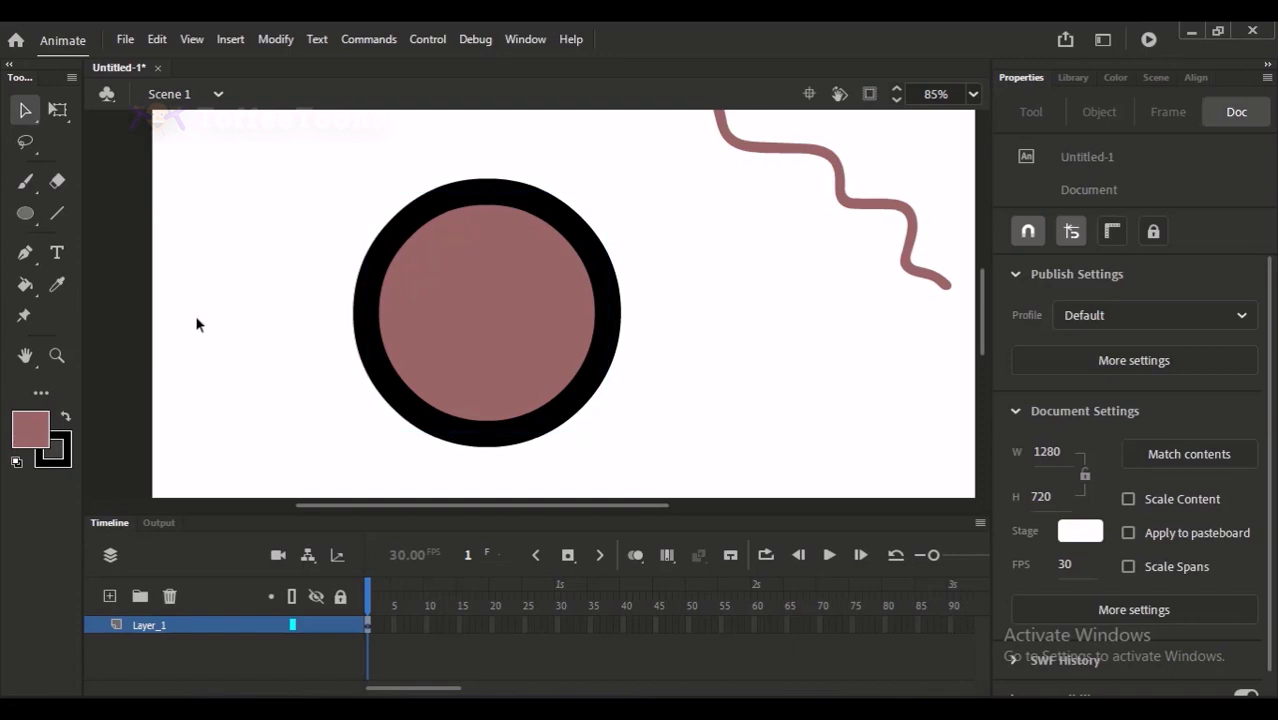
key(ctrl+minus)
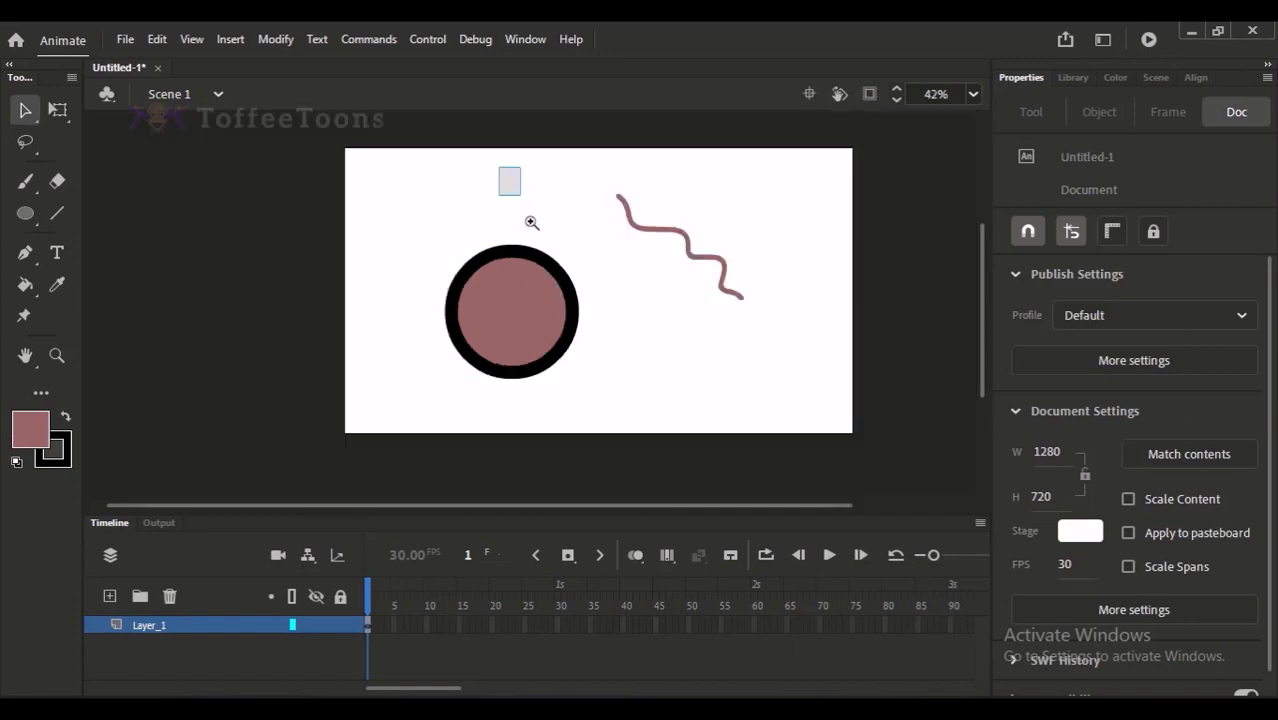
Move the Circle 1 instance further left on the stage, away from the wavy line
key(ctrl+2)
click(540, 320)
drag(542, 317, 430, 296)
Try adding three layers inside the Circle 1 symbol, undo them and return to Scene 1
double_click(434, 298)
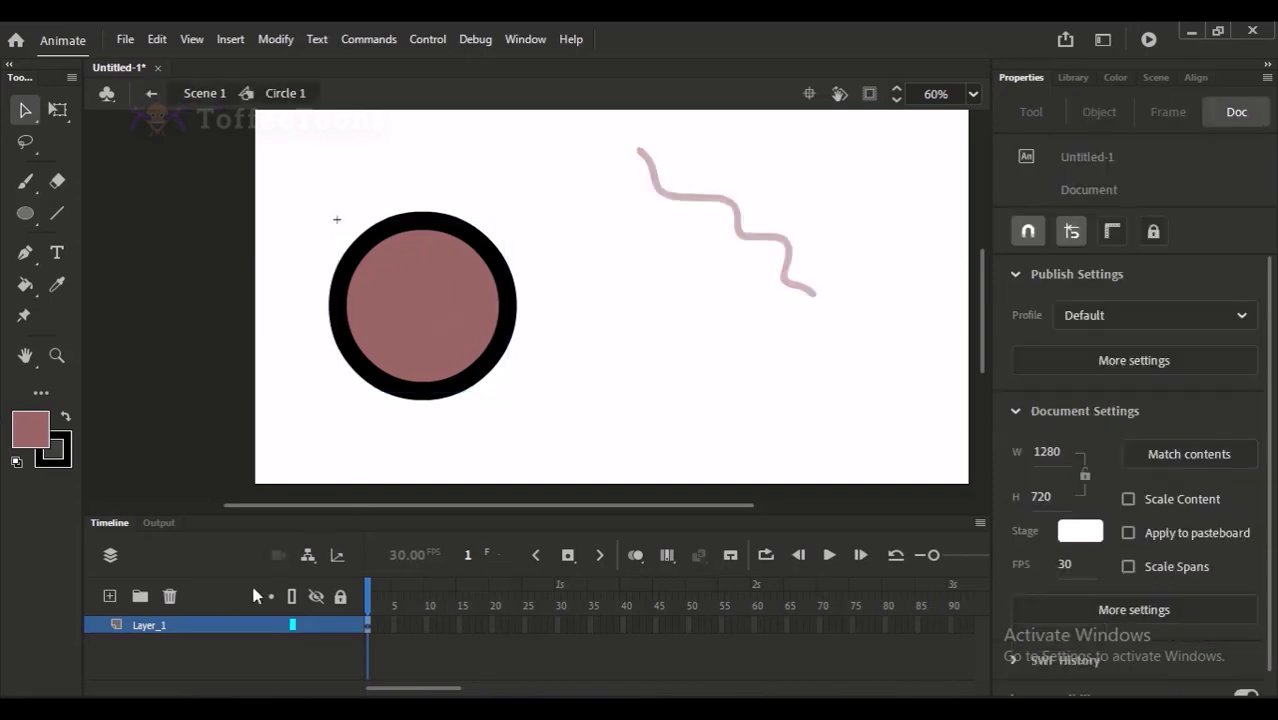
click(198, 625)
click(109, 597)
click(109, 597)
click(109, 597)
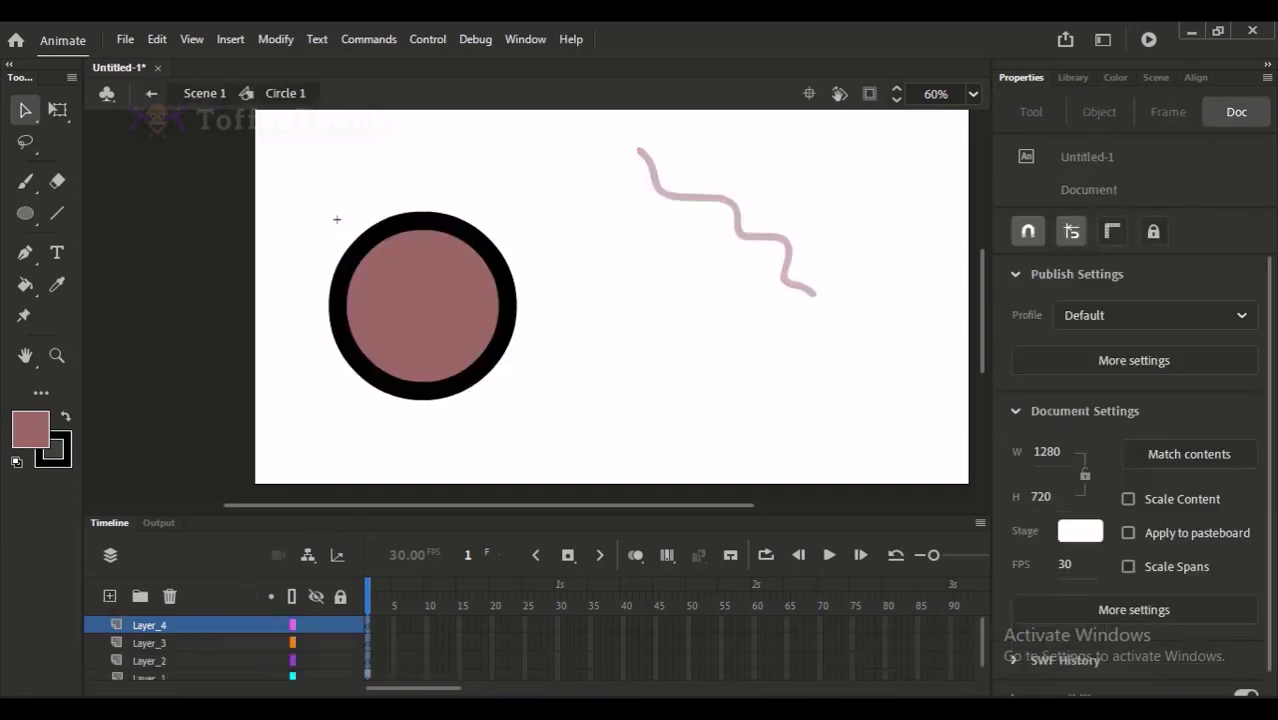
key(ctrl+z)
key(ctrl+z)
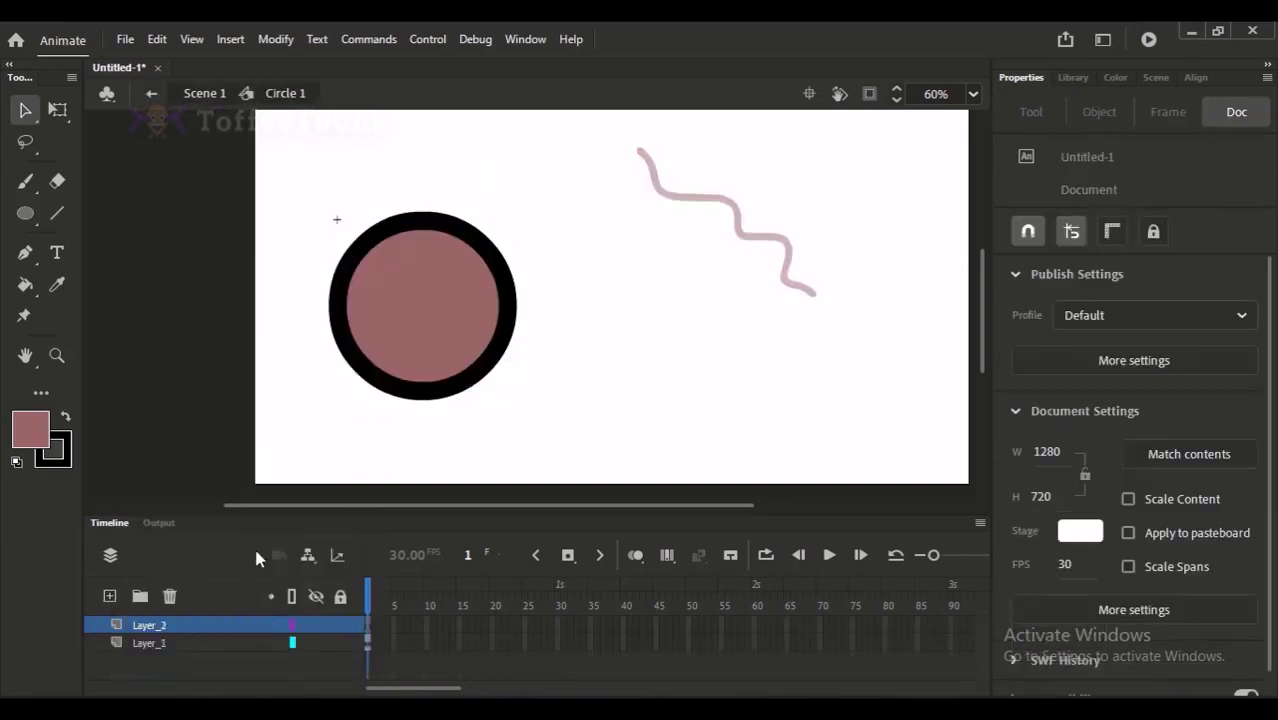
key(ctrl+z)
click(151, 93)
click(331, 194)
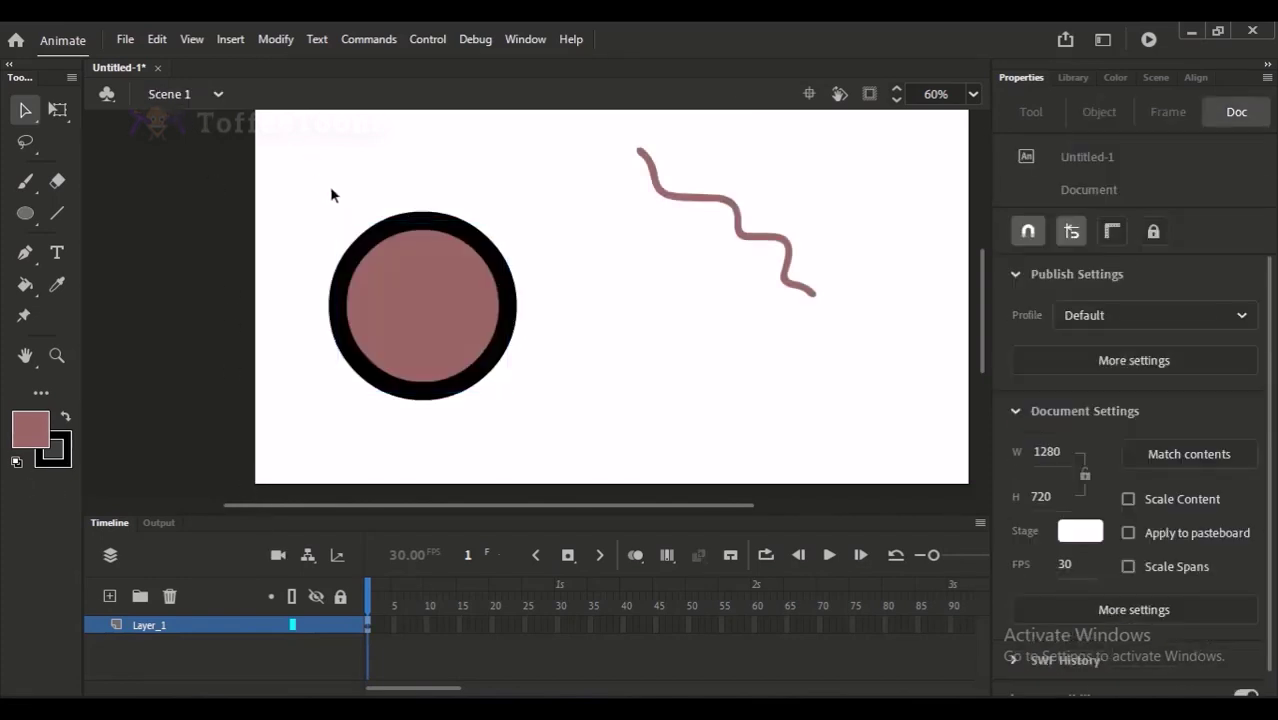
Move the Circle 1 instance left to about X 77, Y 248, and delete the wavy line
drag(390, 288, 349, 289)
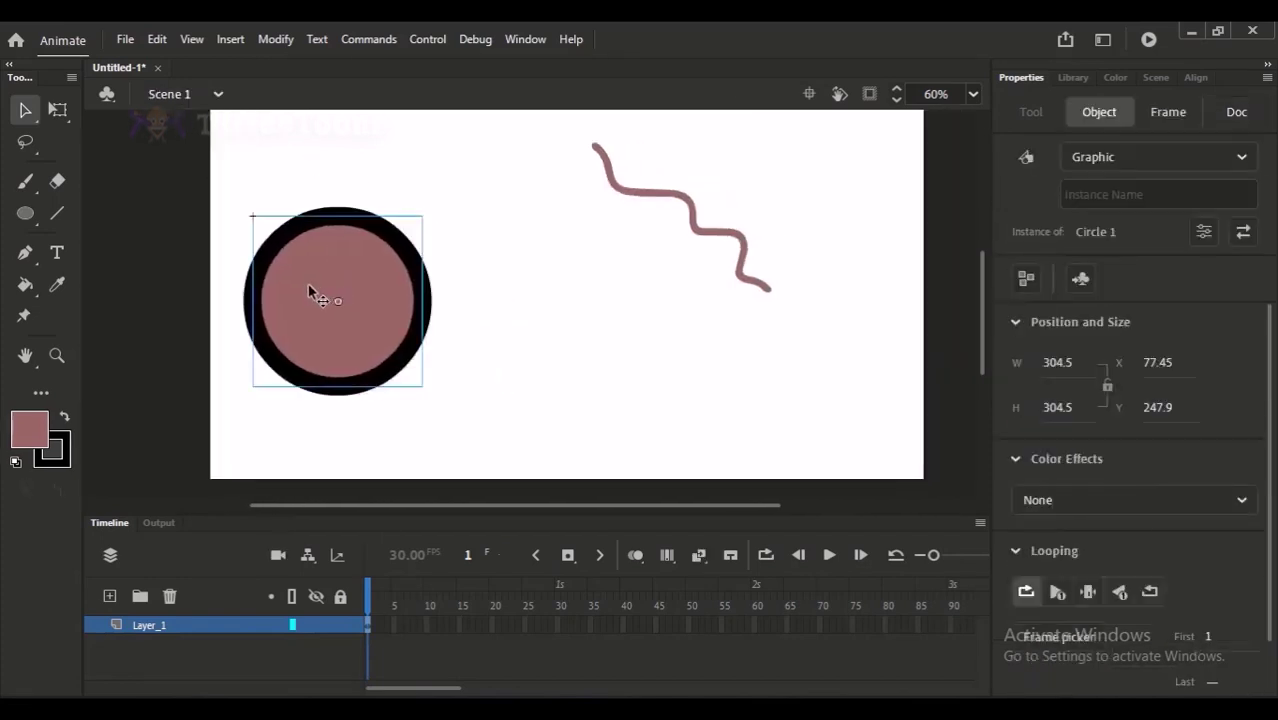
click(664, 203)
key(Delete)
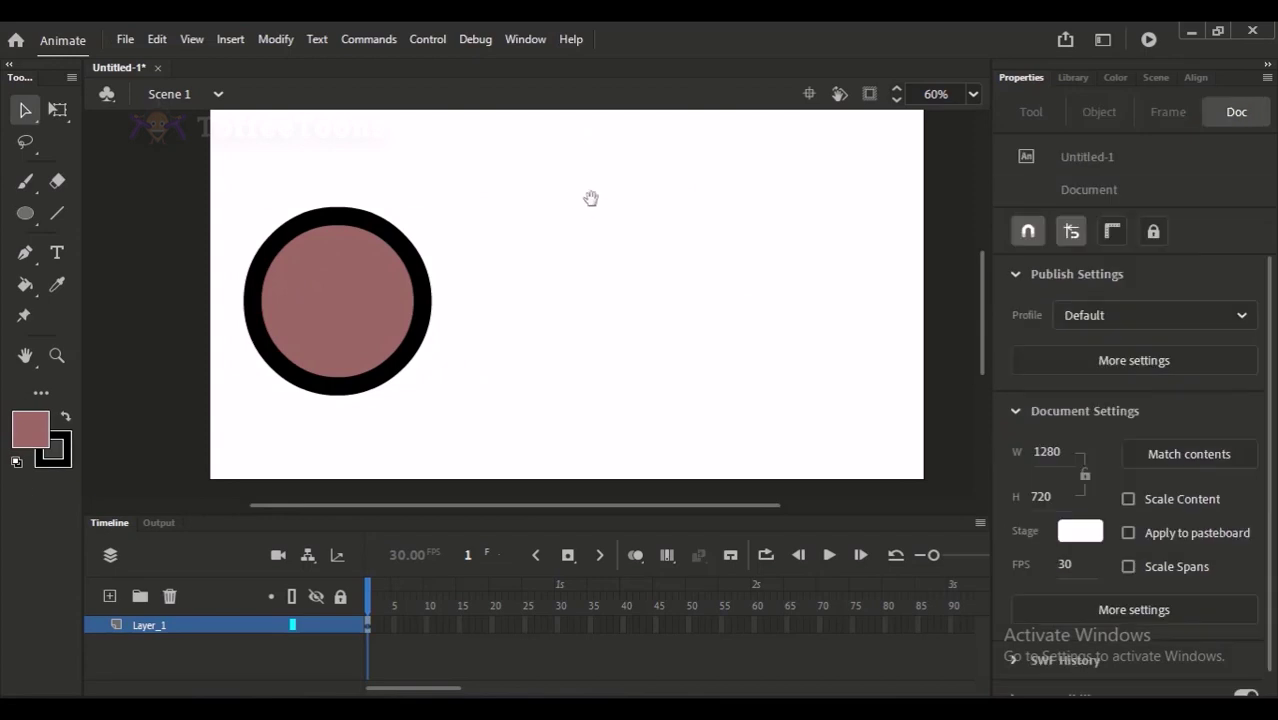
Duplicate the Circle 1 instance to the right, placing the copy at about X 473, Y 248
click(359, 357)
scroll(379, 288, down, 1)
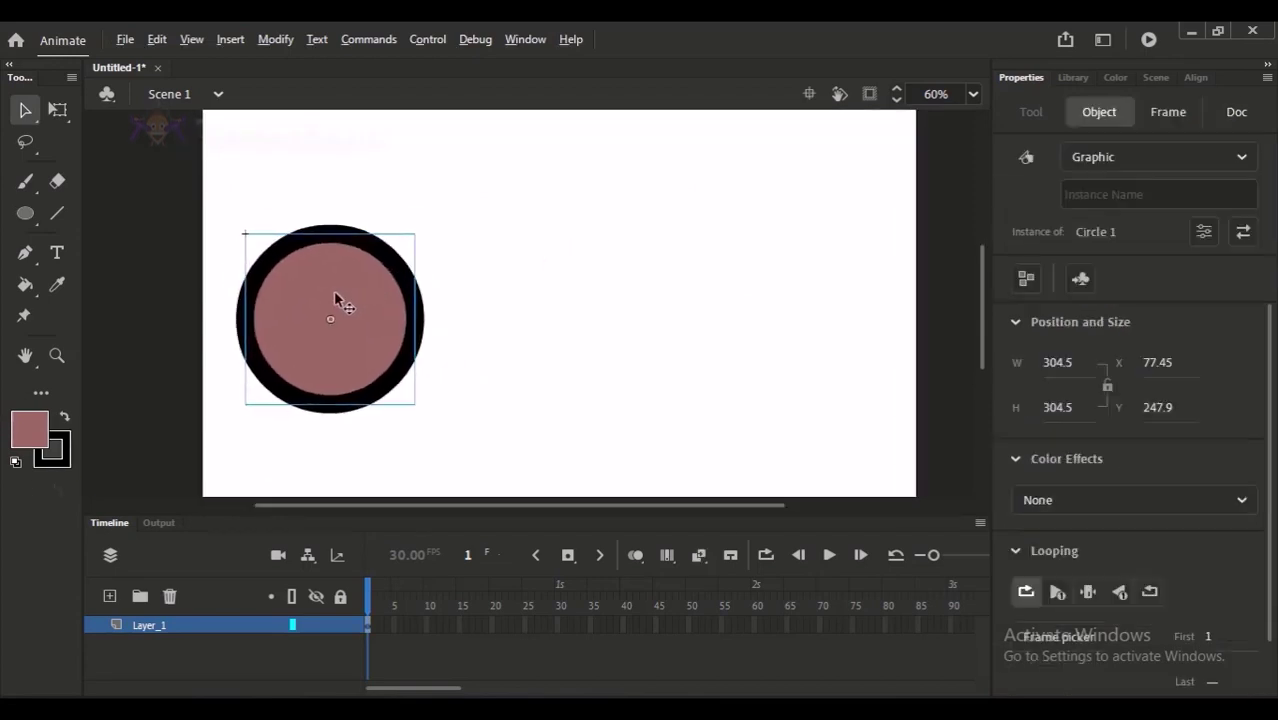
drag(335, 297, 553, 305)
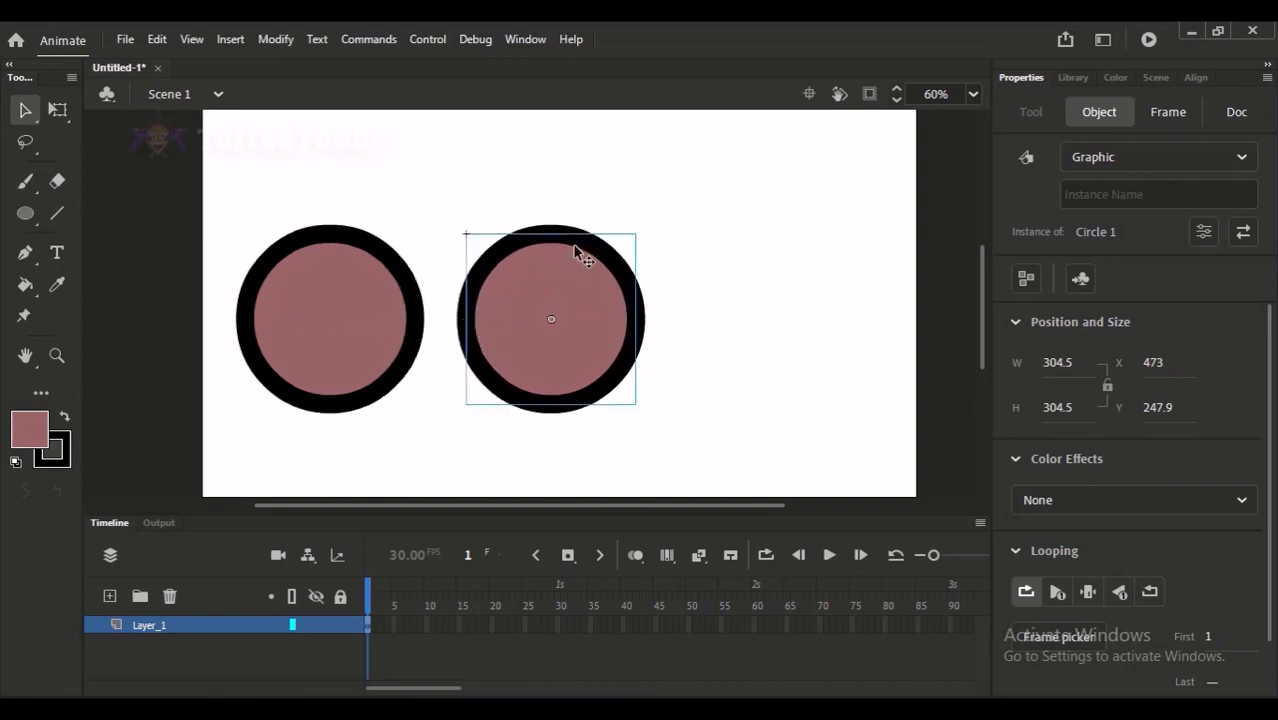
scroll(590, 265, left, 3)
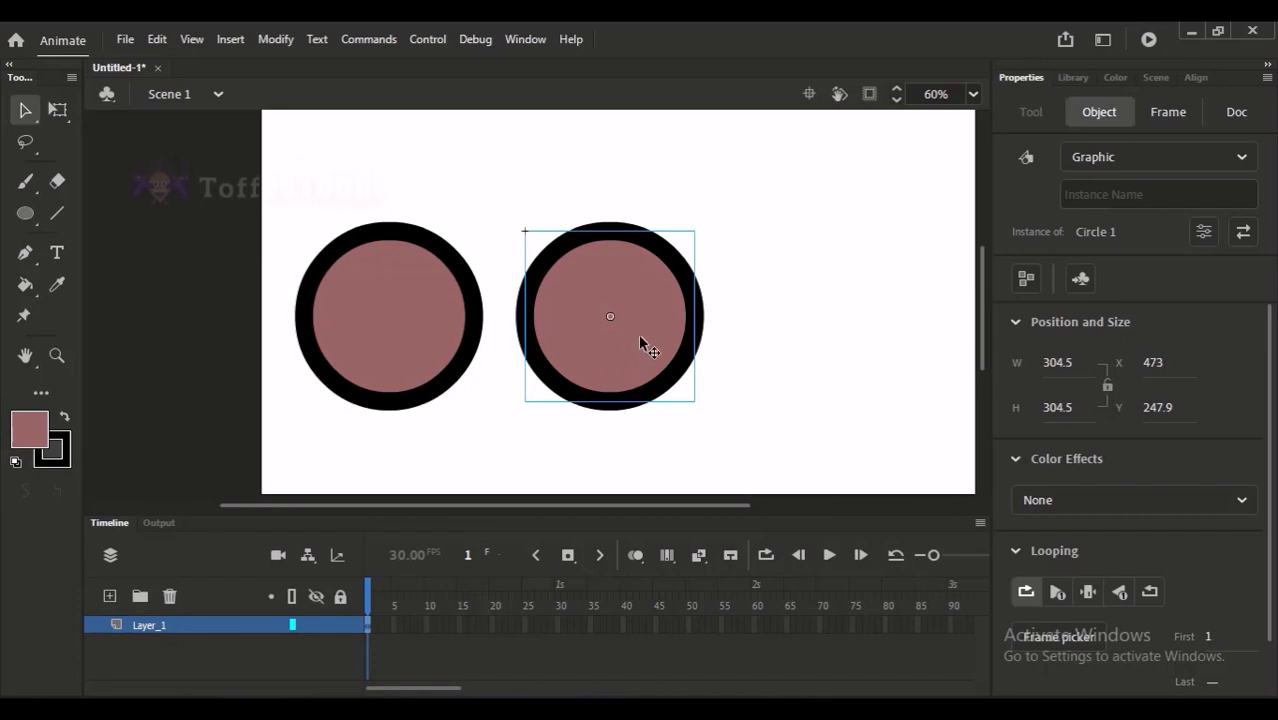
Open the duplicated Circle 1 instance for editing in place and return to Scene 1
double_click(632, 296)
click(632, 213)
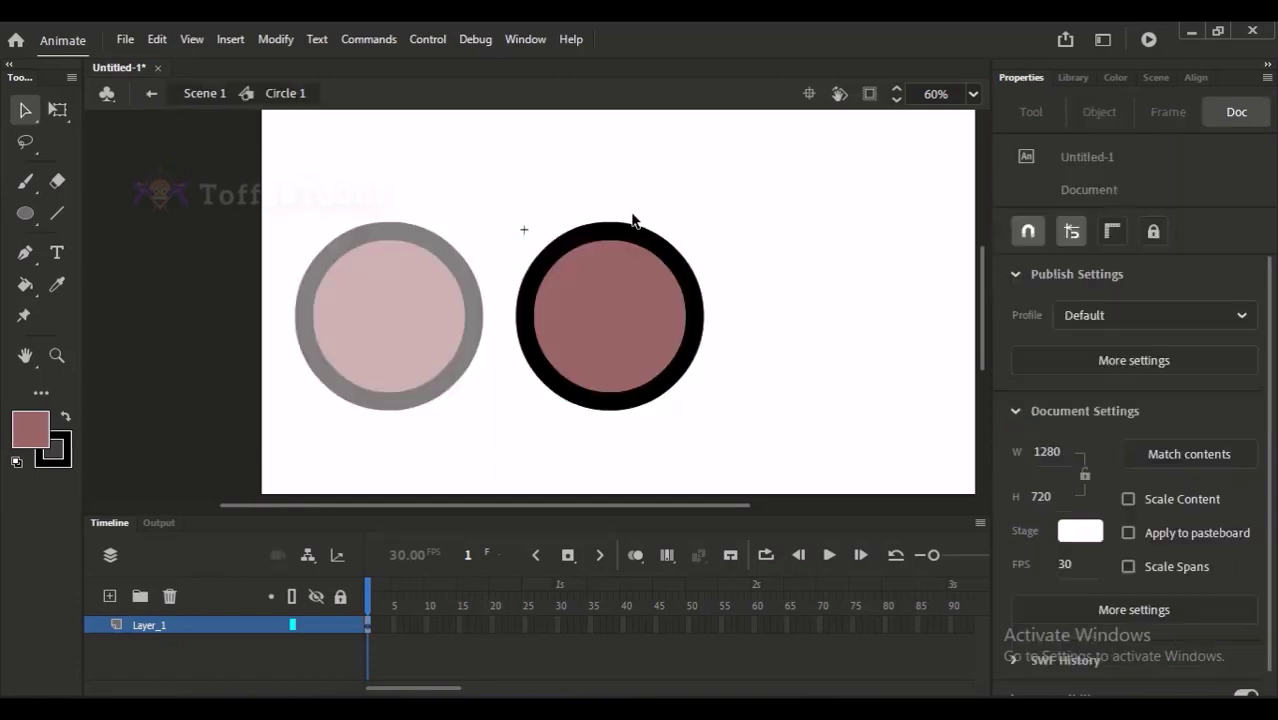
double_click(514, 242)
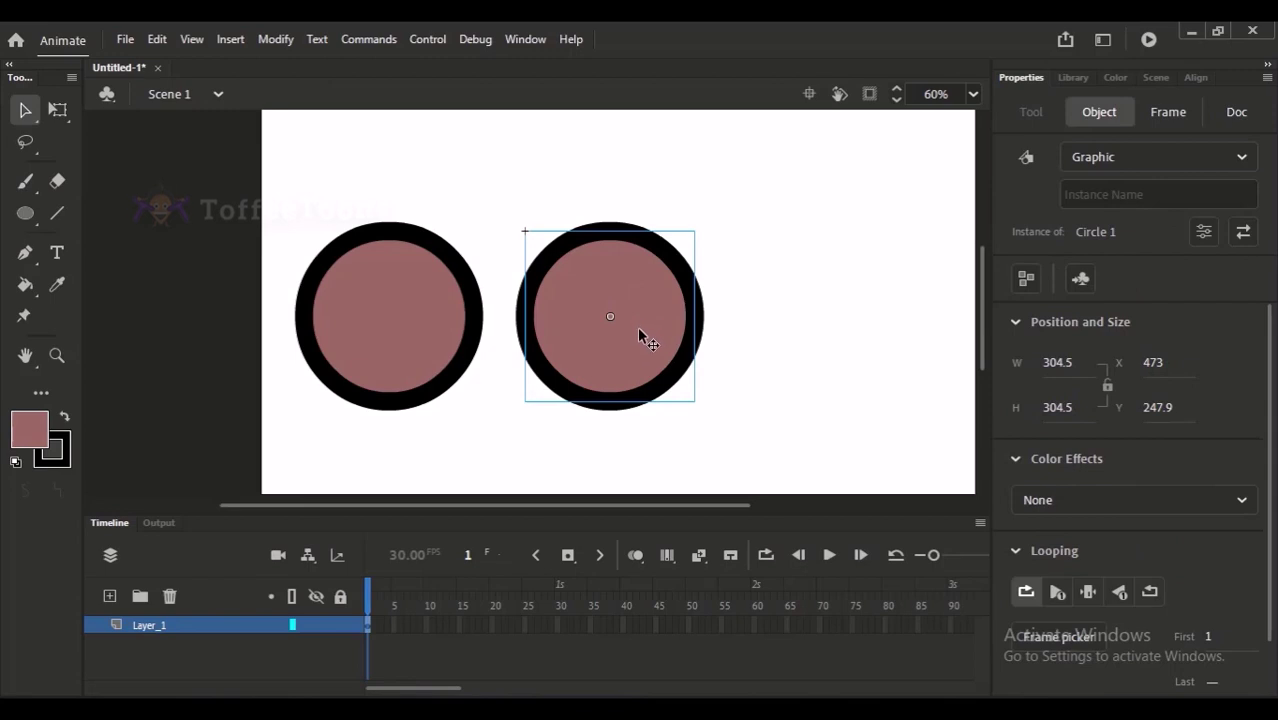
Try breaking the duplicated Circle 1 instance apart to select its fill and outline separately, and undo the break
key(ctrl+b)
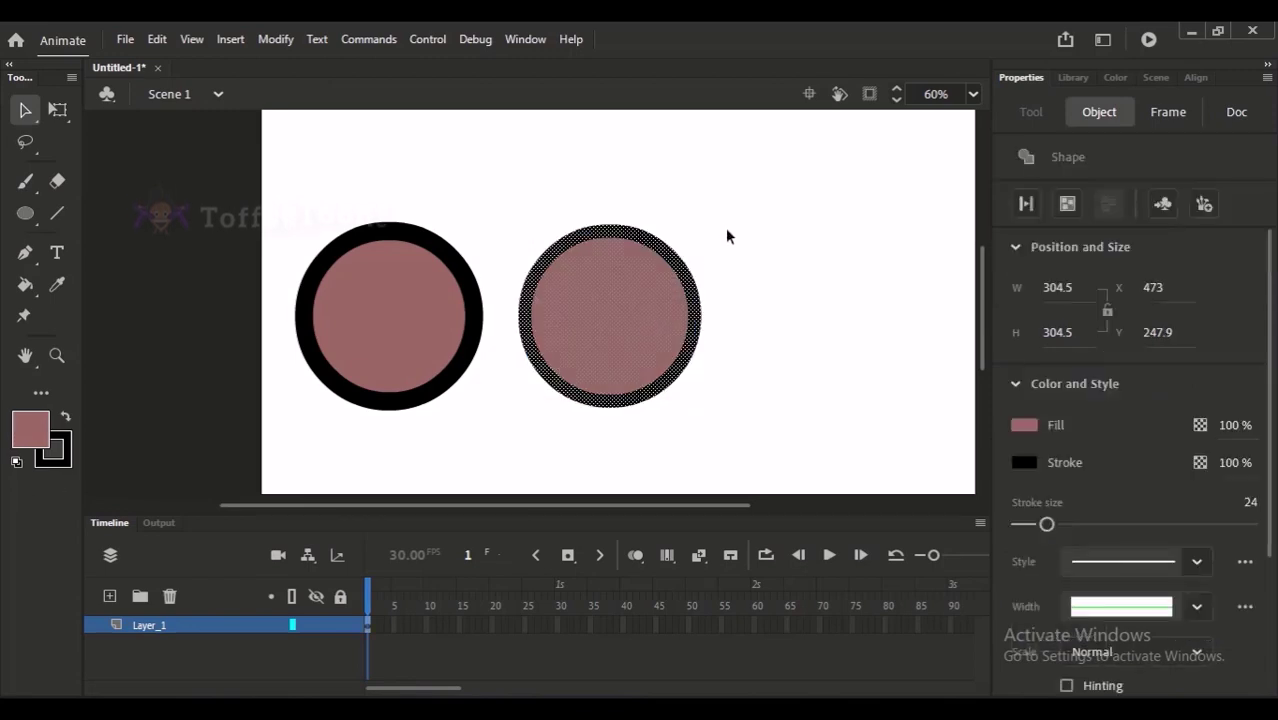
click(725, 228)
click(637, 283)
click(665, 232)
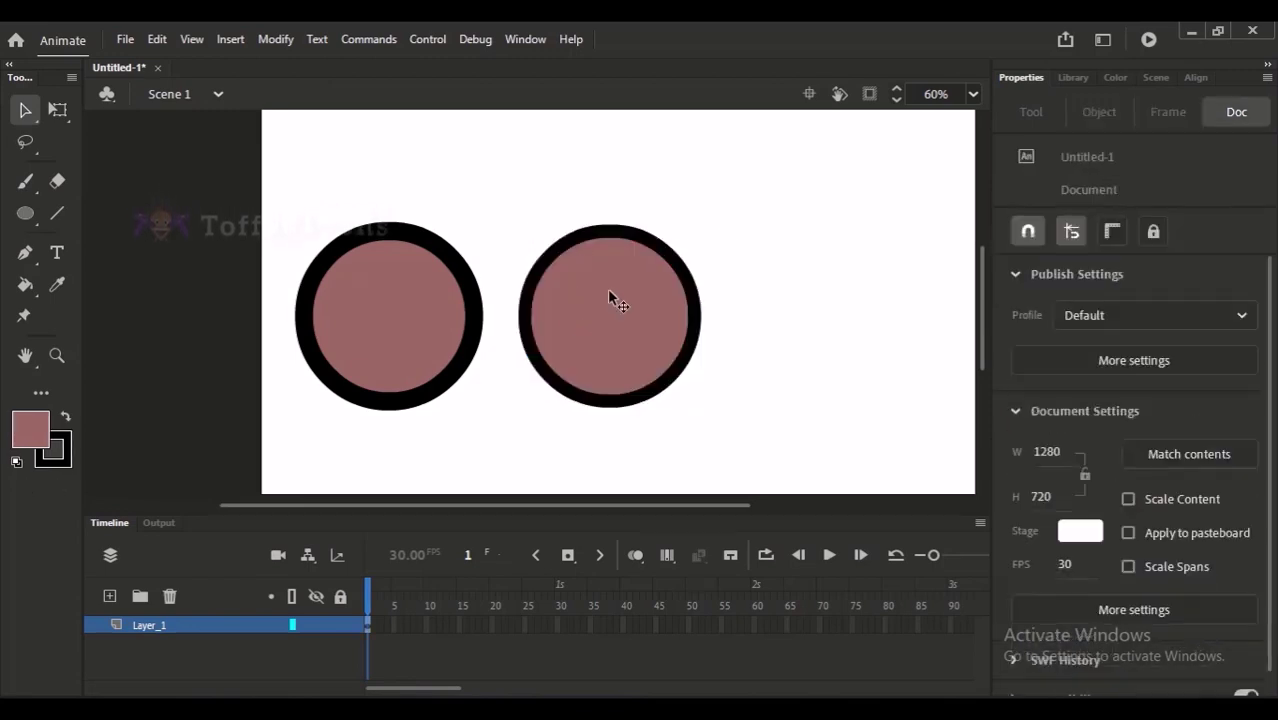
drag(705, 226, 652, 240)
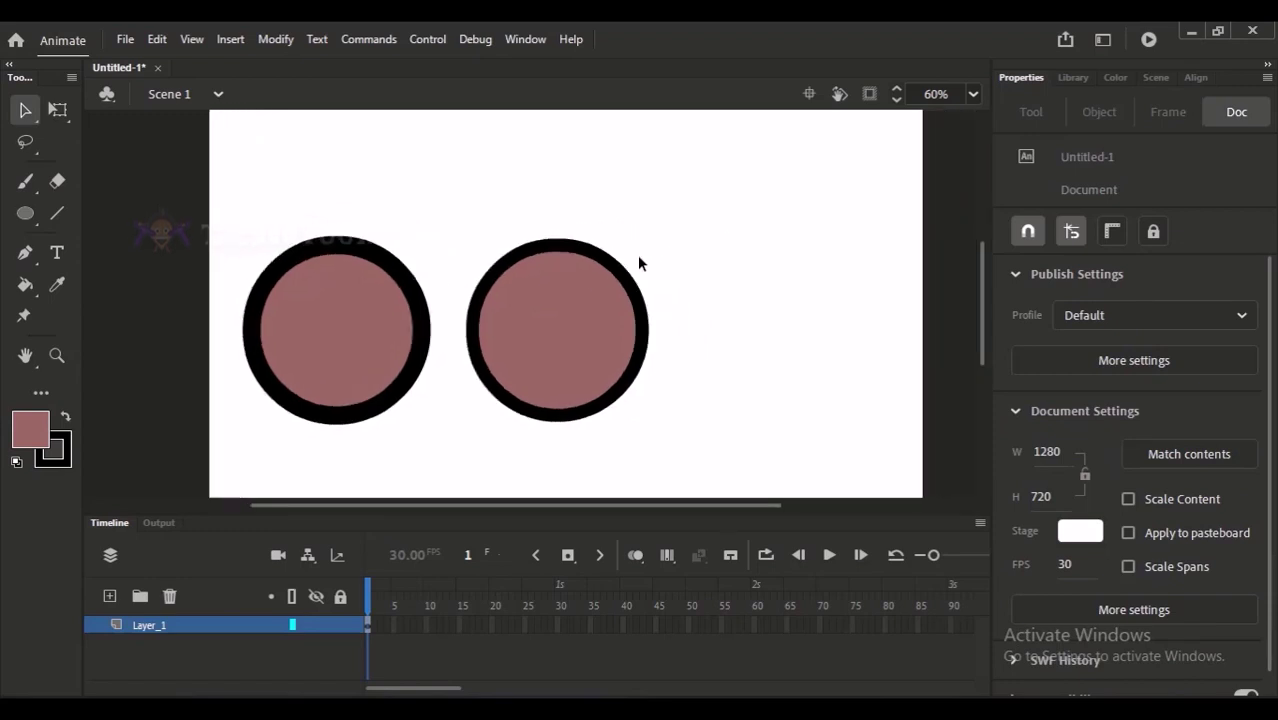
click(590, 260)
click(414, 243)
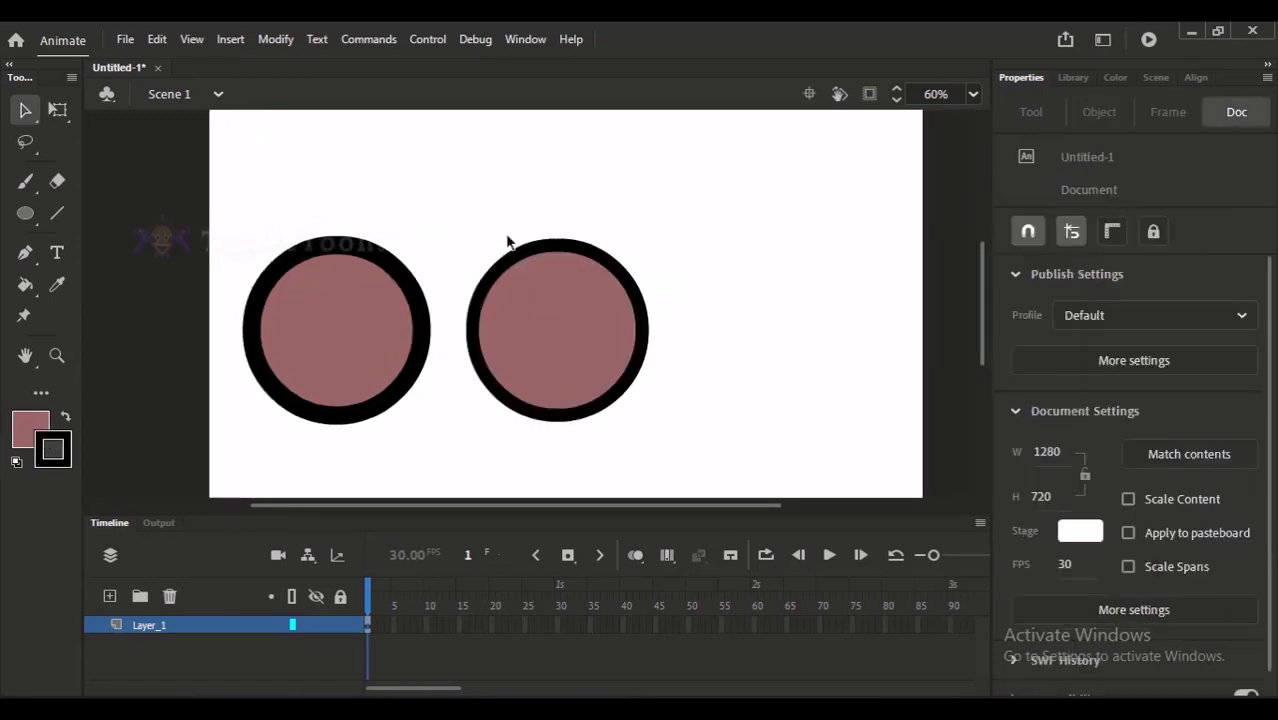
double_click(556, 258)
click(558, 262)
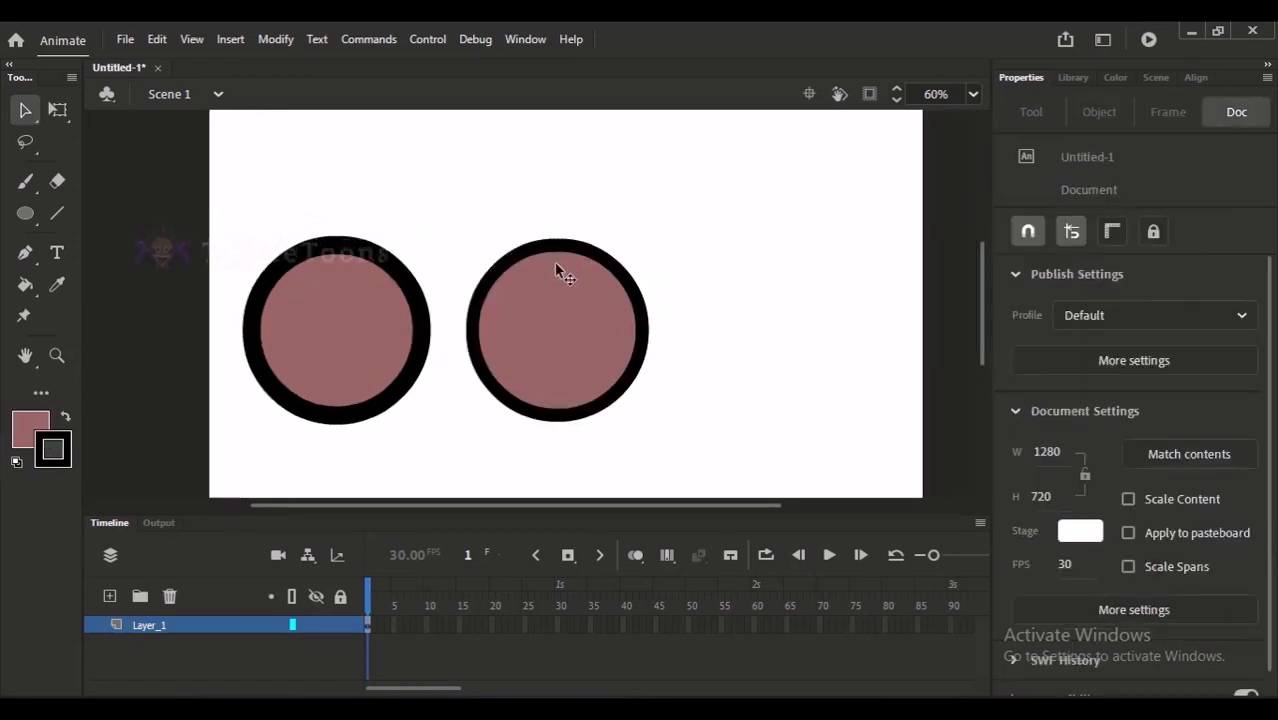
double_click(562, 264)
click(560, 258)
double_click(562, 257)
key(ctrl+g)
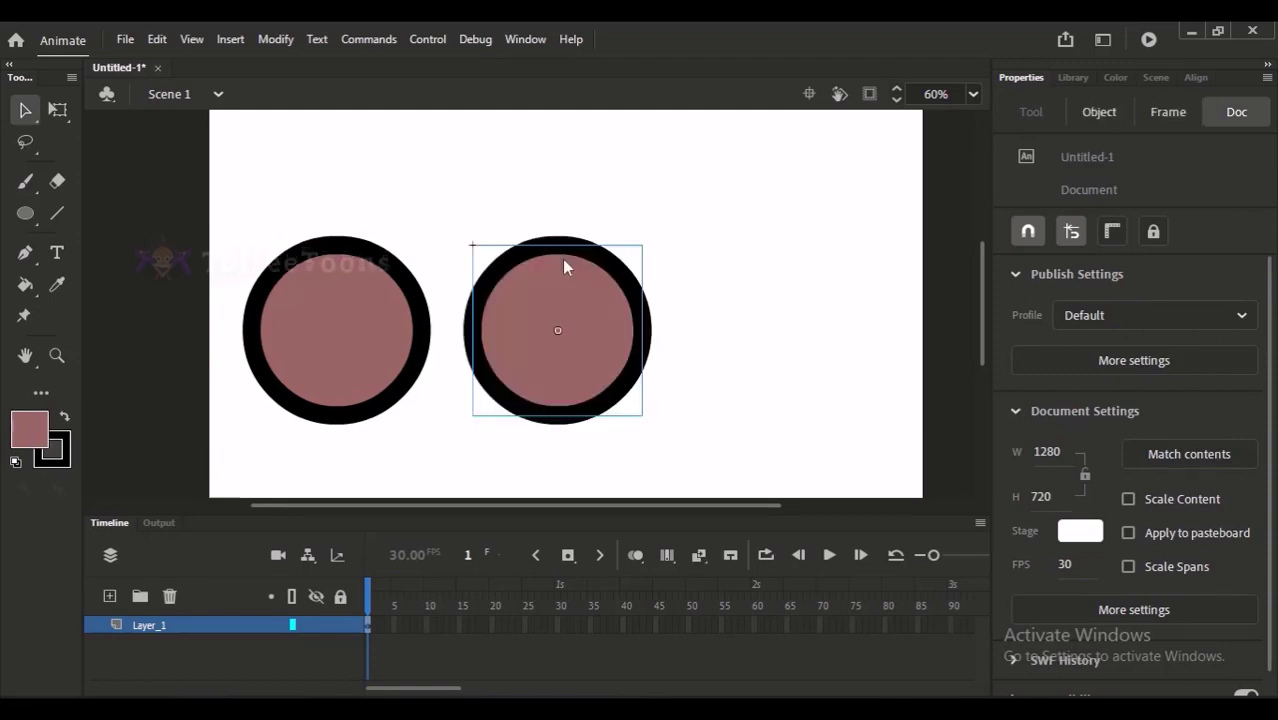
Break the duplicated instance apart into a plain shape and compare its selection with the original Circle 1 instance
key(ctrl+shift+g)
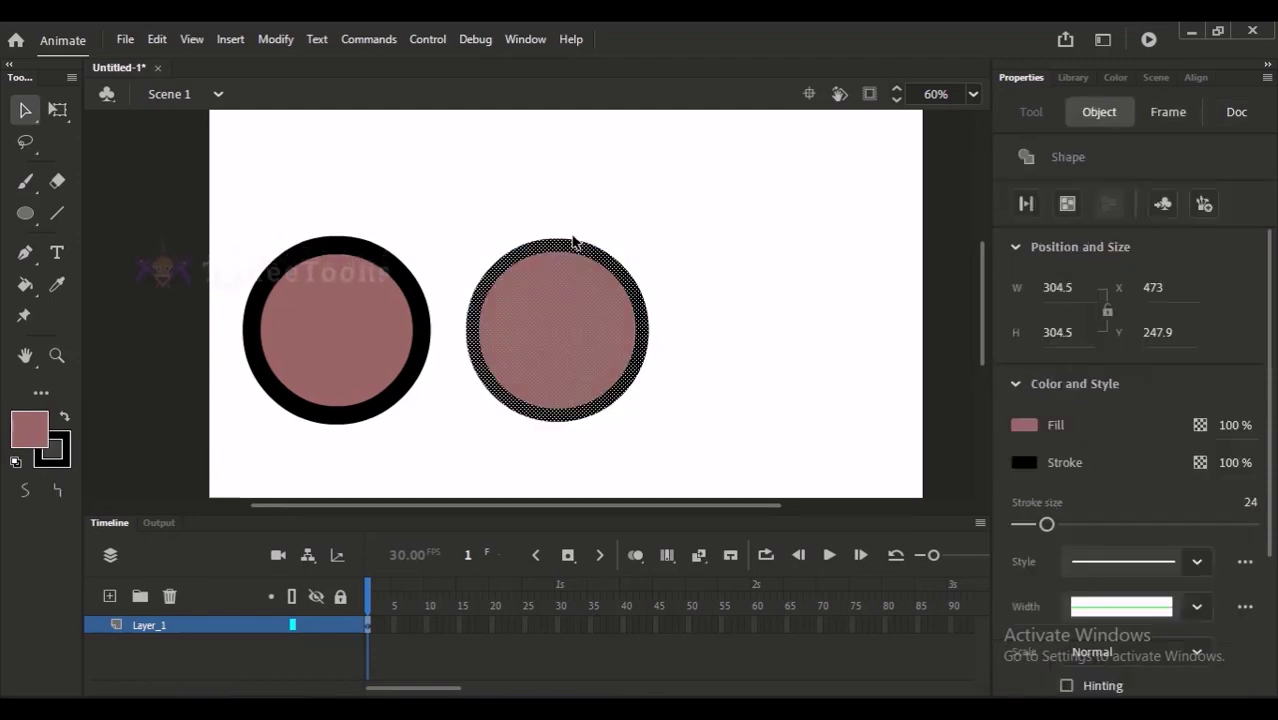
click(582, 226)
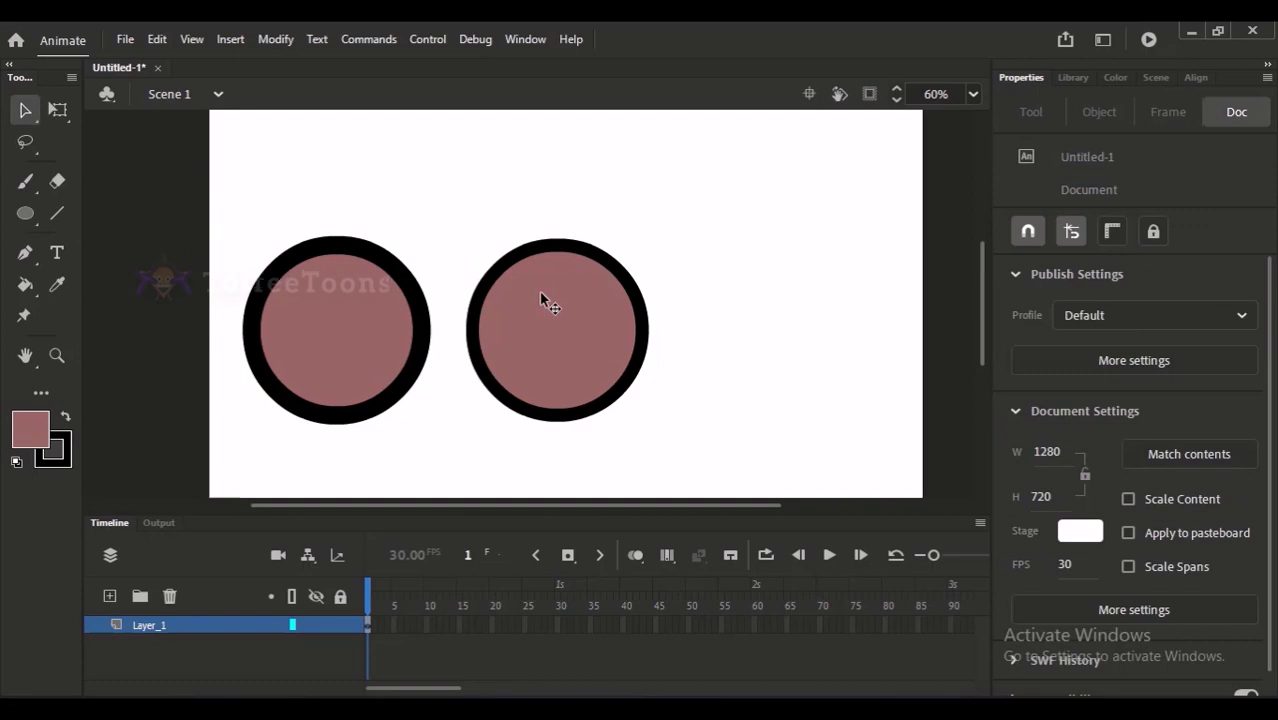
mouse_move(463, 224)
mouse_down()
mouse_move(628, 380)
mouse_move(695, 476)
mouse_up()
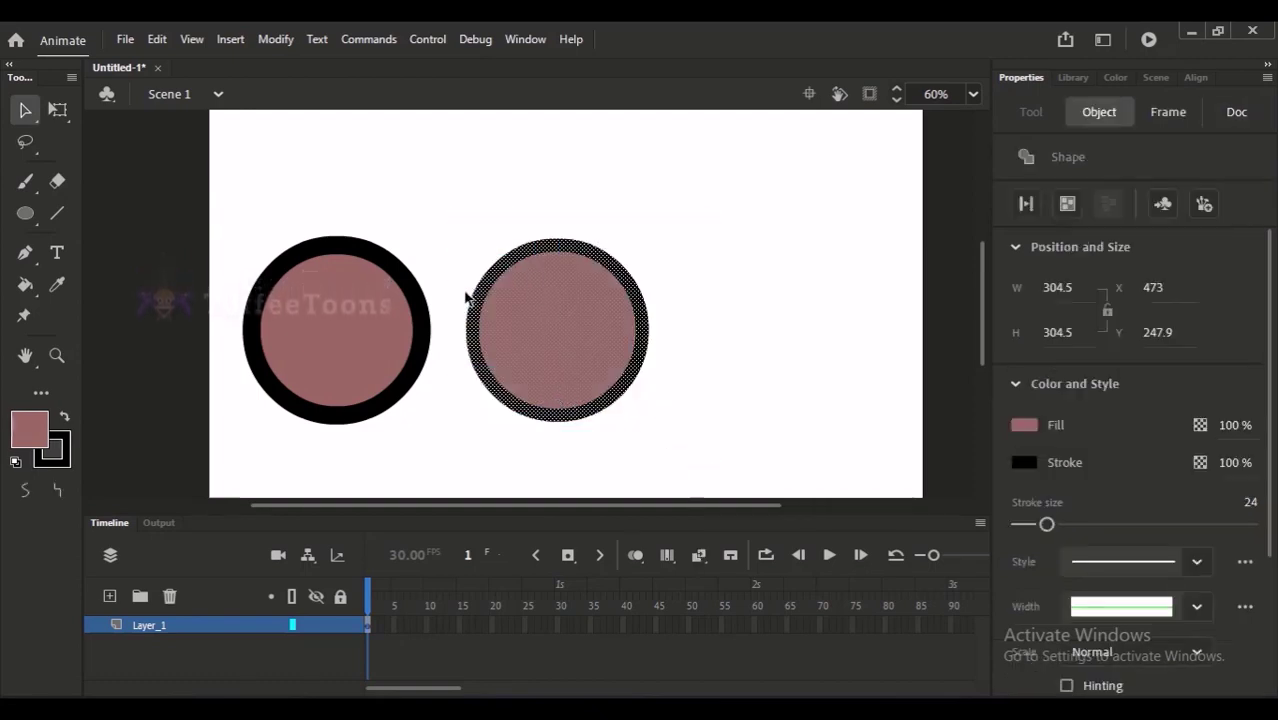
click(390, 314)
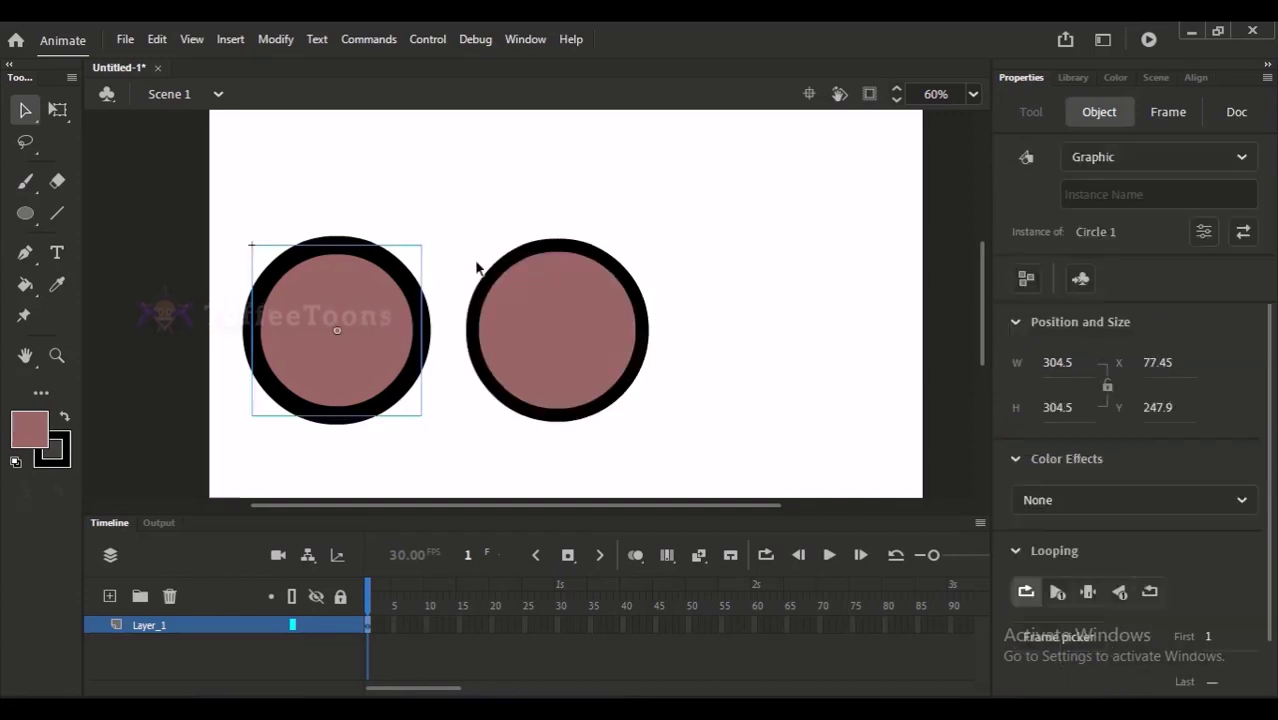
Group the fill and outline of the broken-apart circle
drag(461, 210, 705, 462)
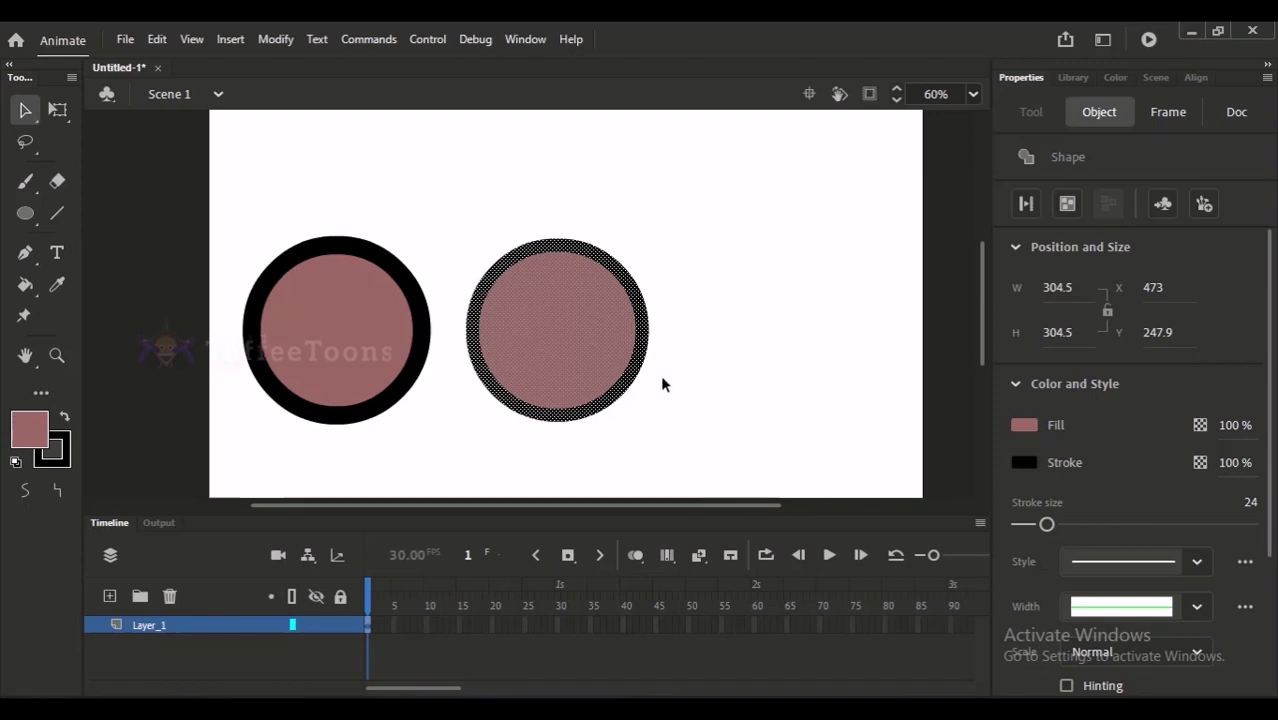
key(ctrl+g)
click(652, 370)
click(635, 372)
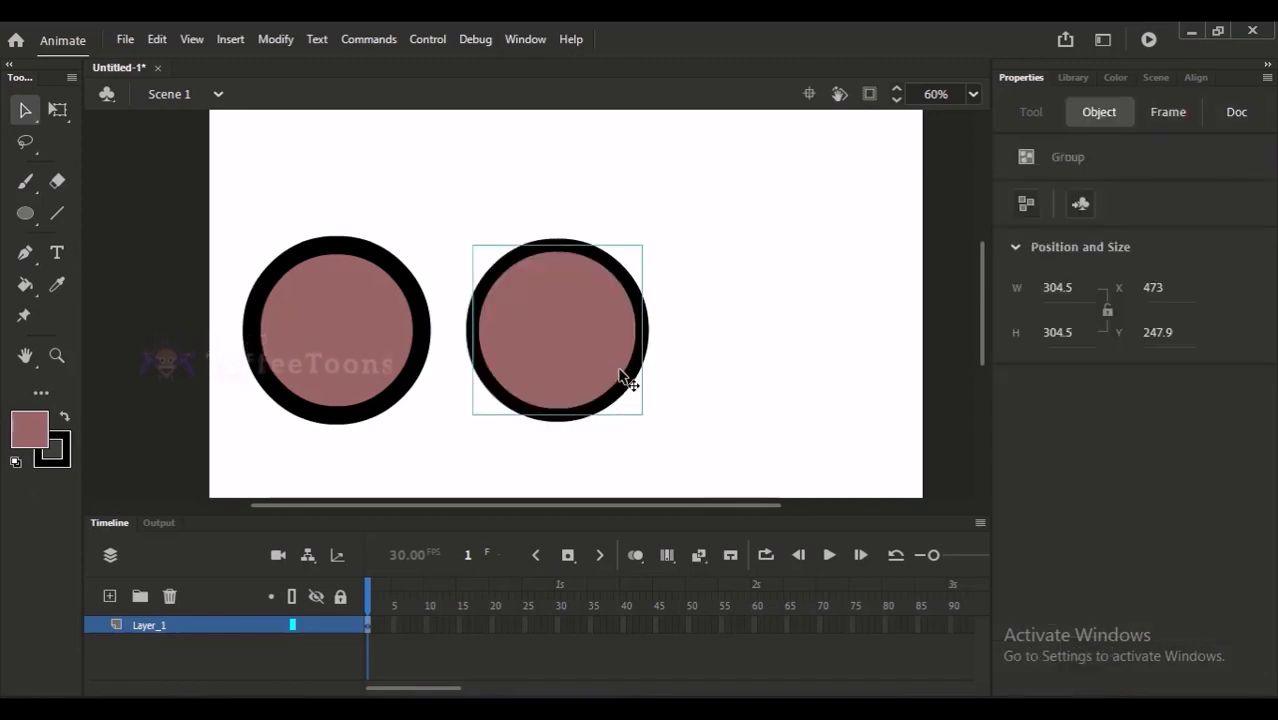
Enter the group to examine whether its timeline and layers can be used, and return to Scene 1
double_click(550, 330)
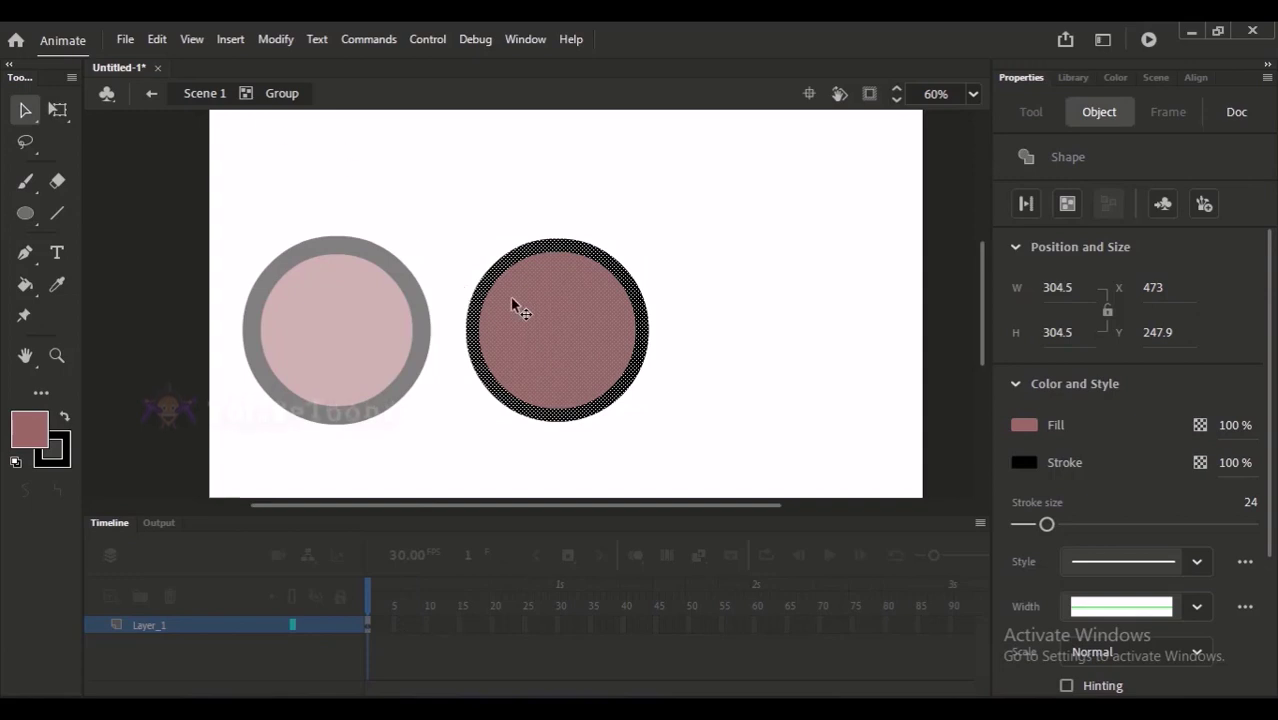
click(203, 640)
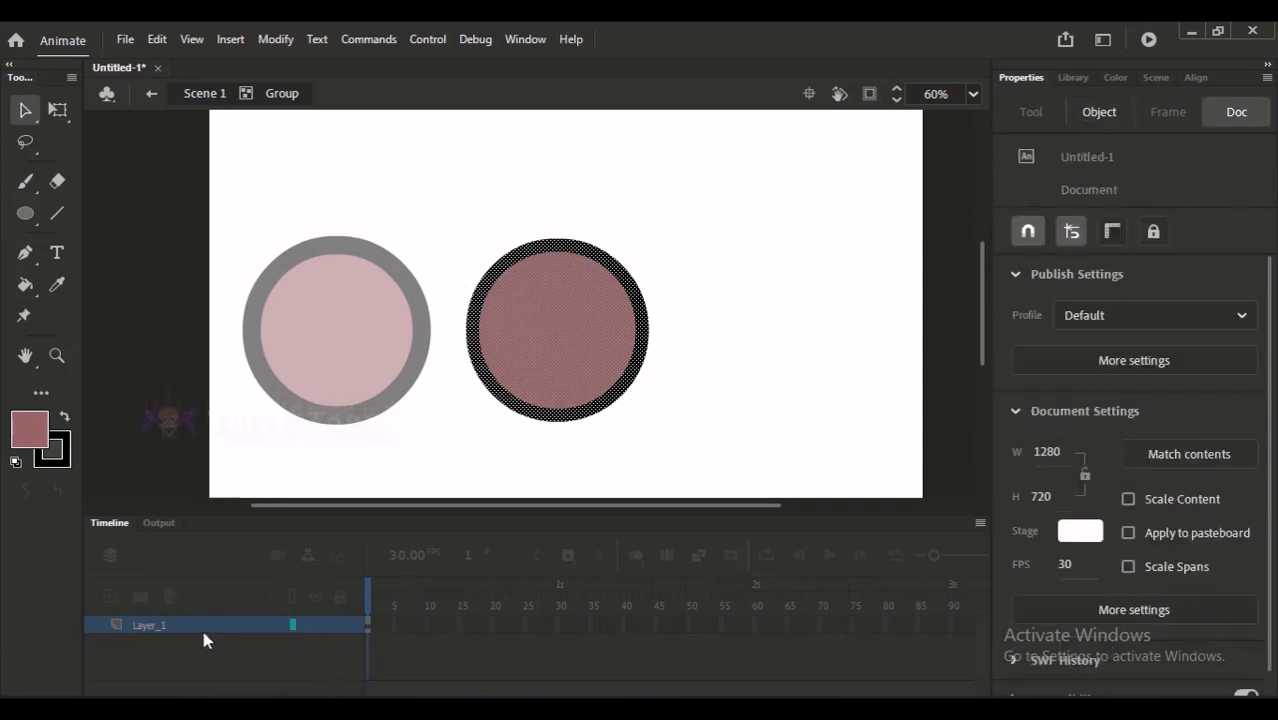
click(214, 93)
Add two new layers inside the Circle 1 symbol and return to Scene 1
click(322, 293)
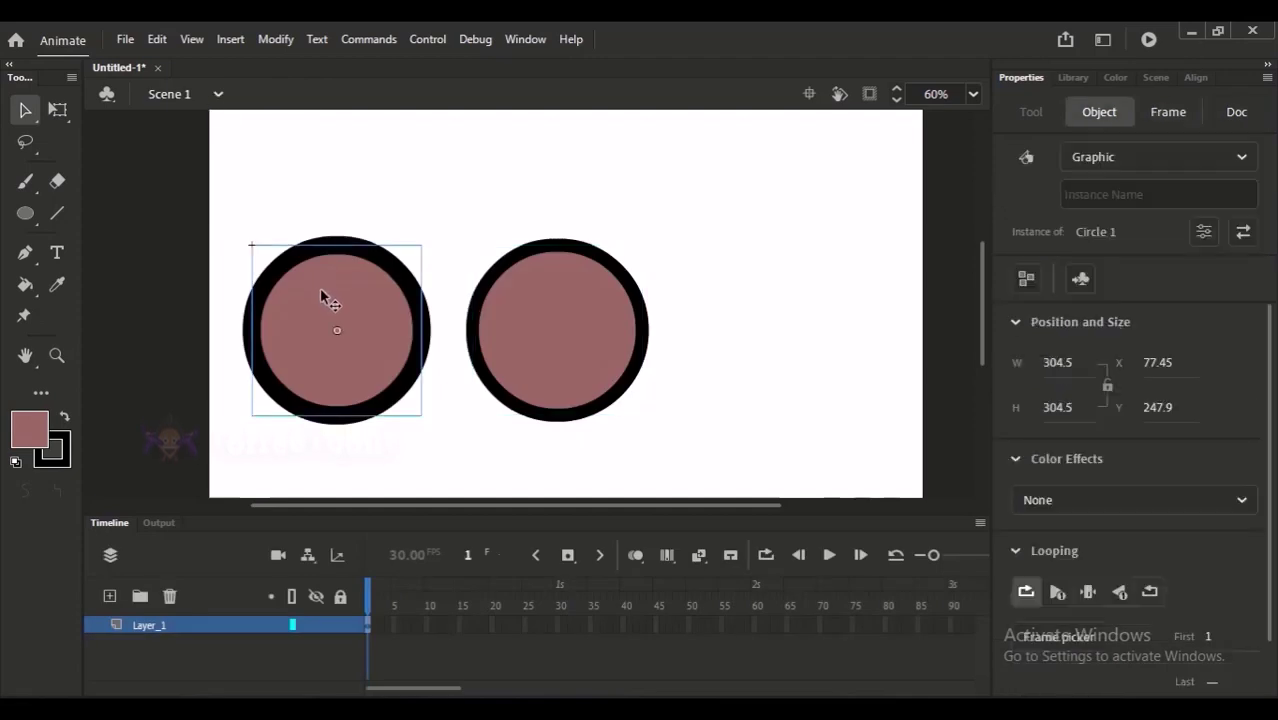
double_click(322, 298)
click(140, 624)
click(110, 596)
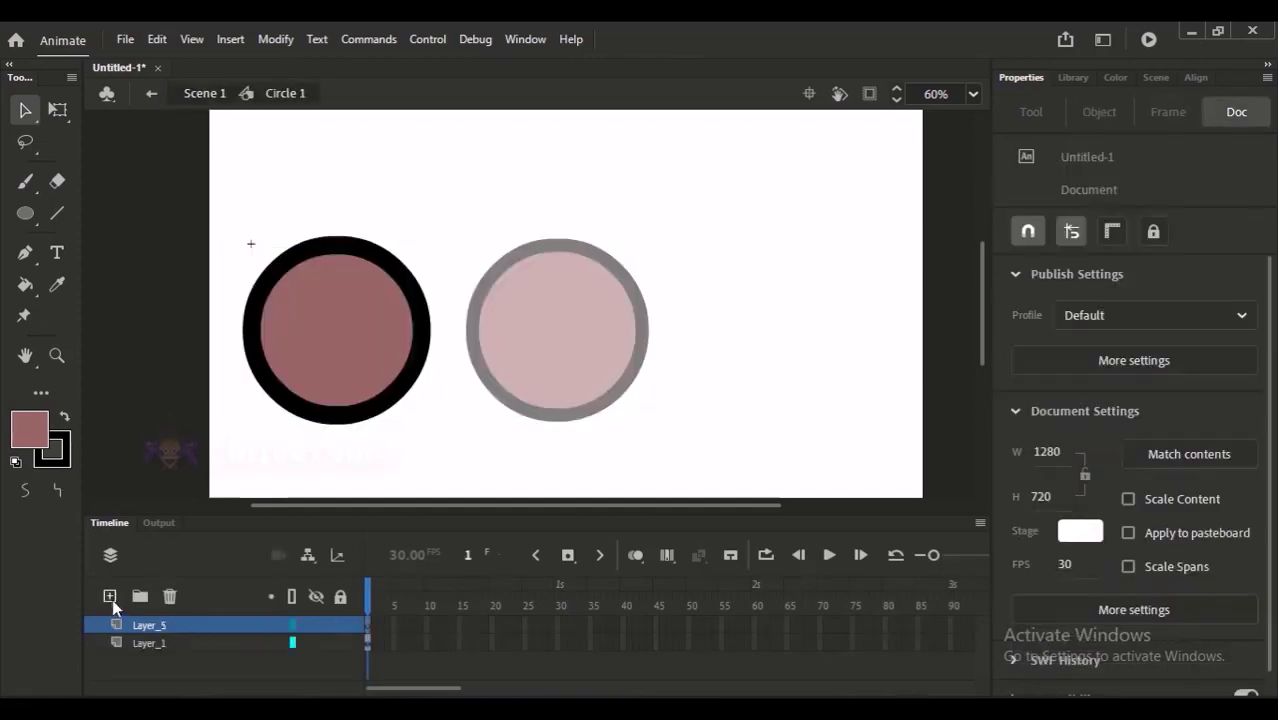
click(110, 596)
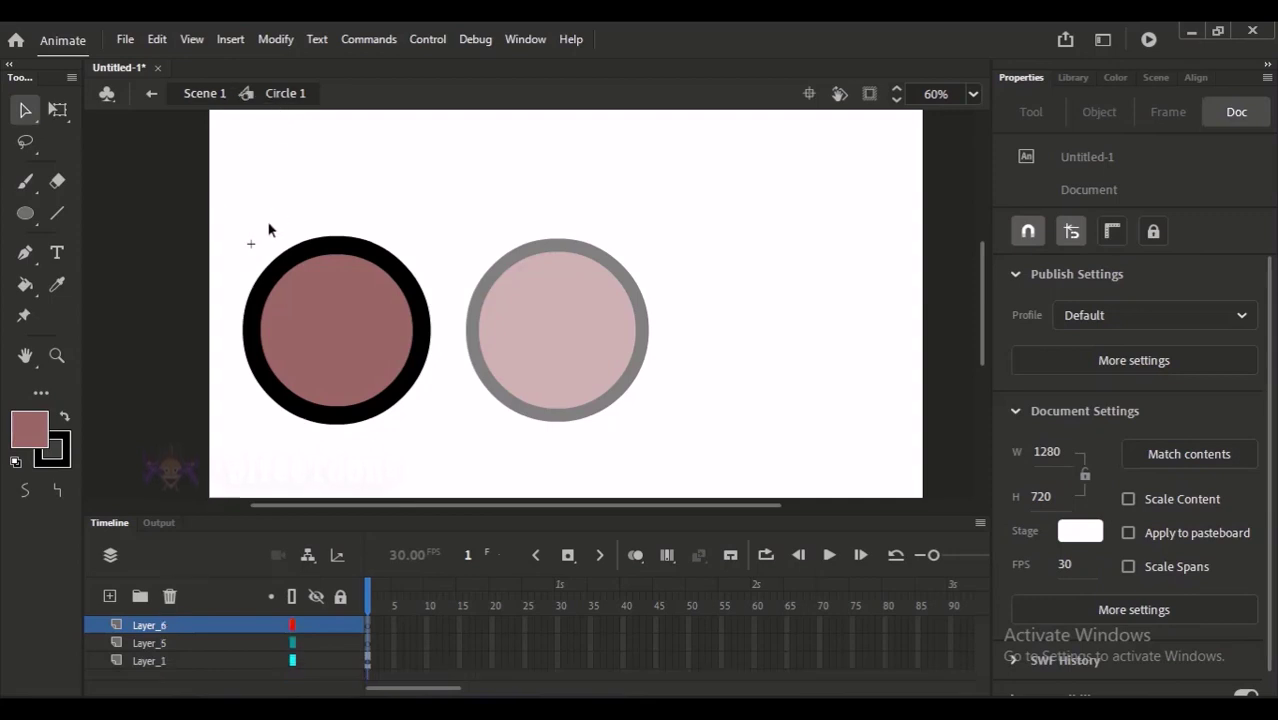
click(205, 95)
click(249, 168)
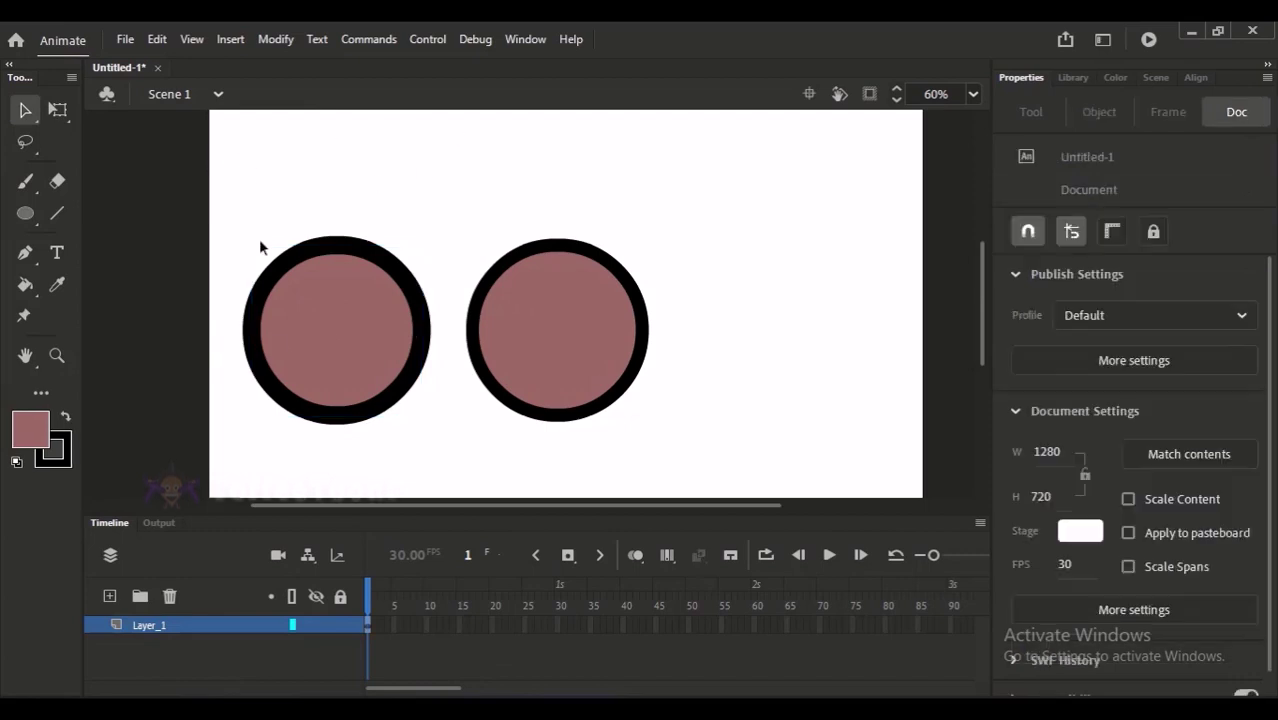
Reopen the Circle 1 symbol and insert frames across all three layers to extend its timeline past frame 90
double_click(290, 310)
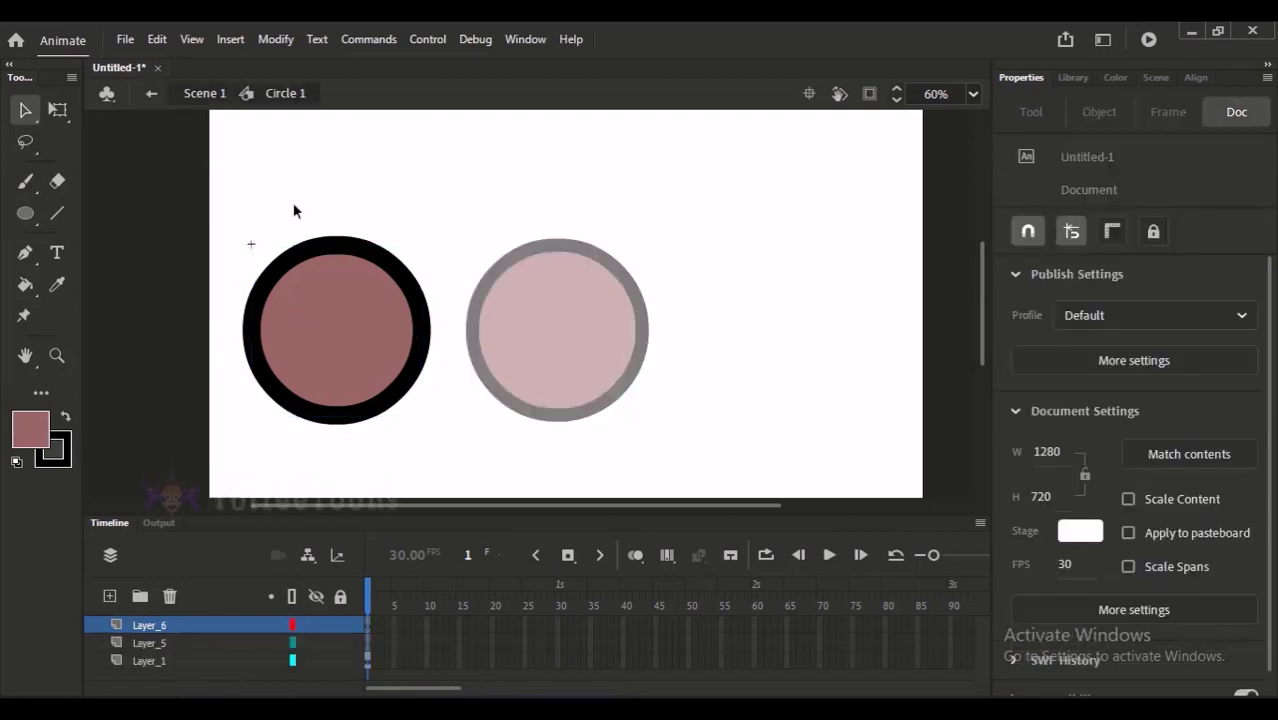
click(278, 349)
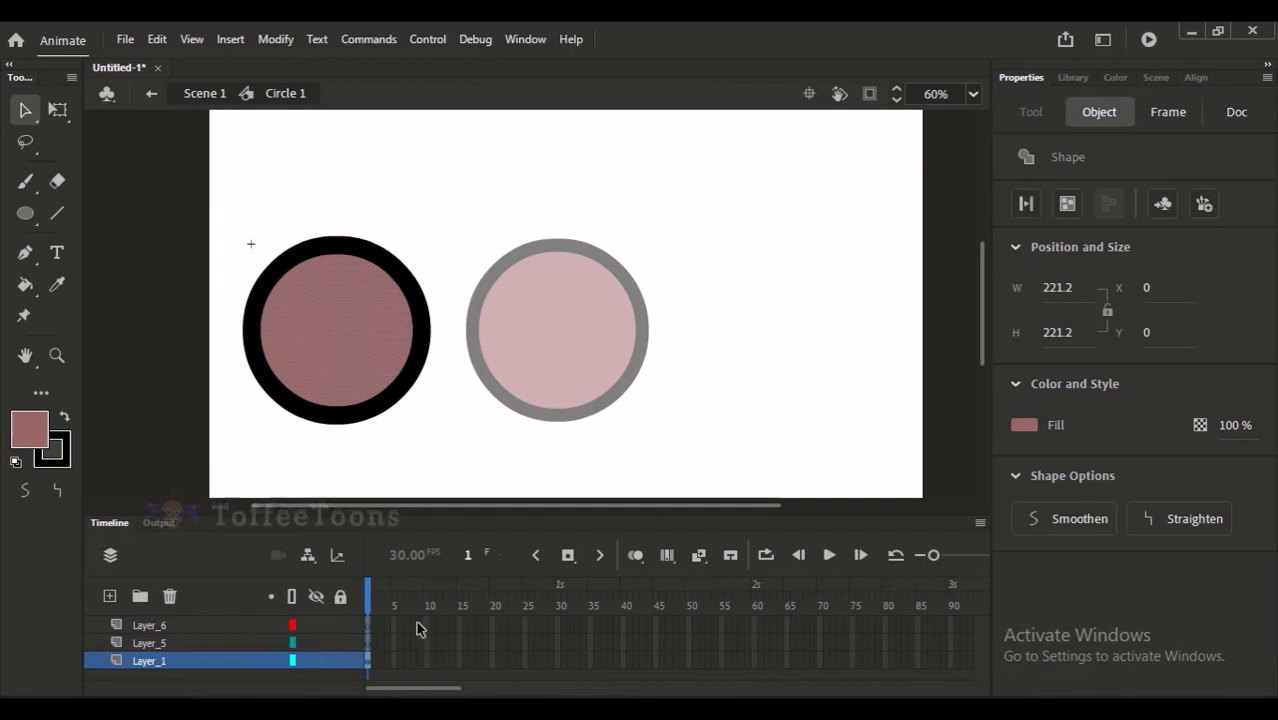
drag(416, 621, 531, 679)
key(F5)
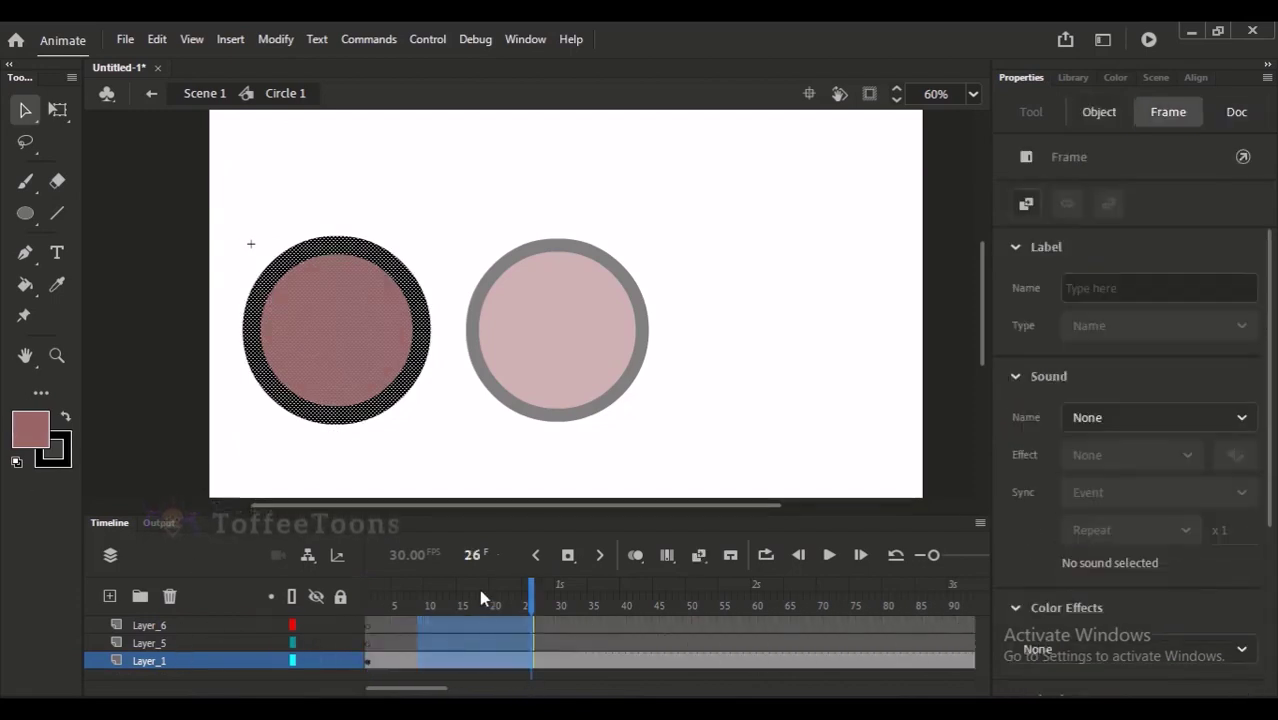
Insert a keyframe at frame 26 of Layer_1 in the symbol and move the circle up and to the right there
click(369, 600)
click(265, 660)
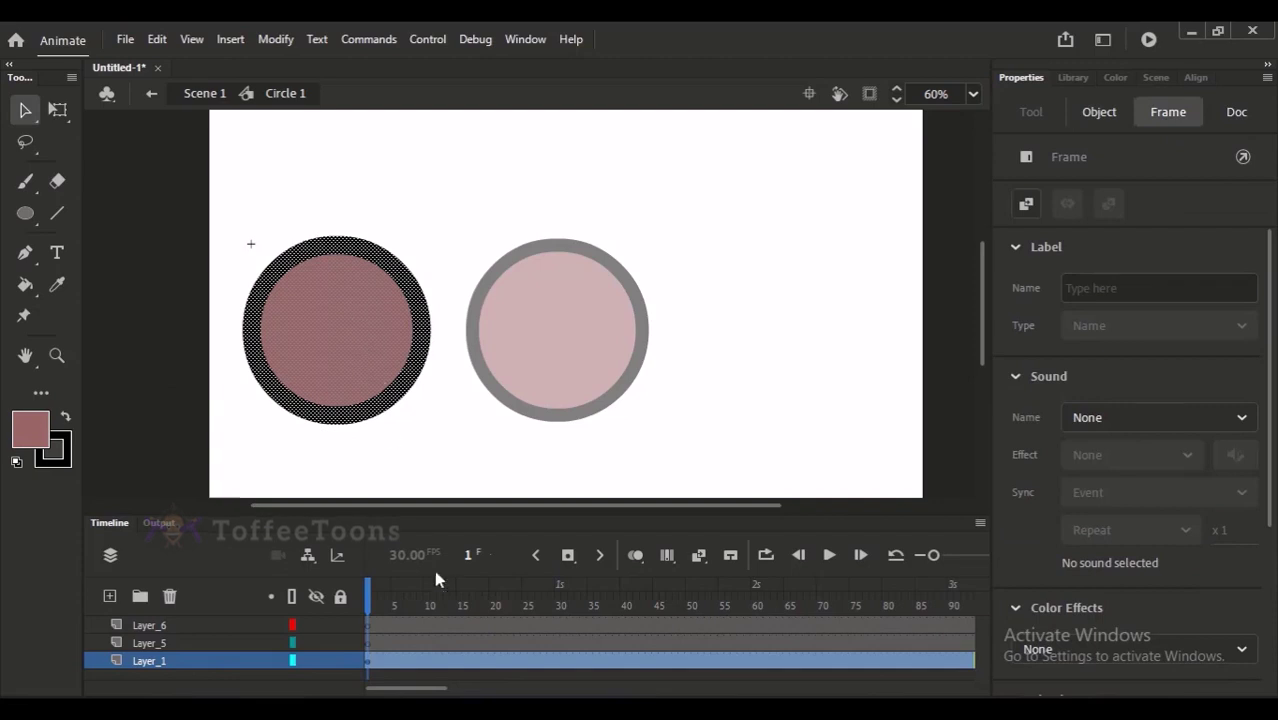
click(530, 662)
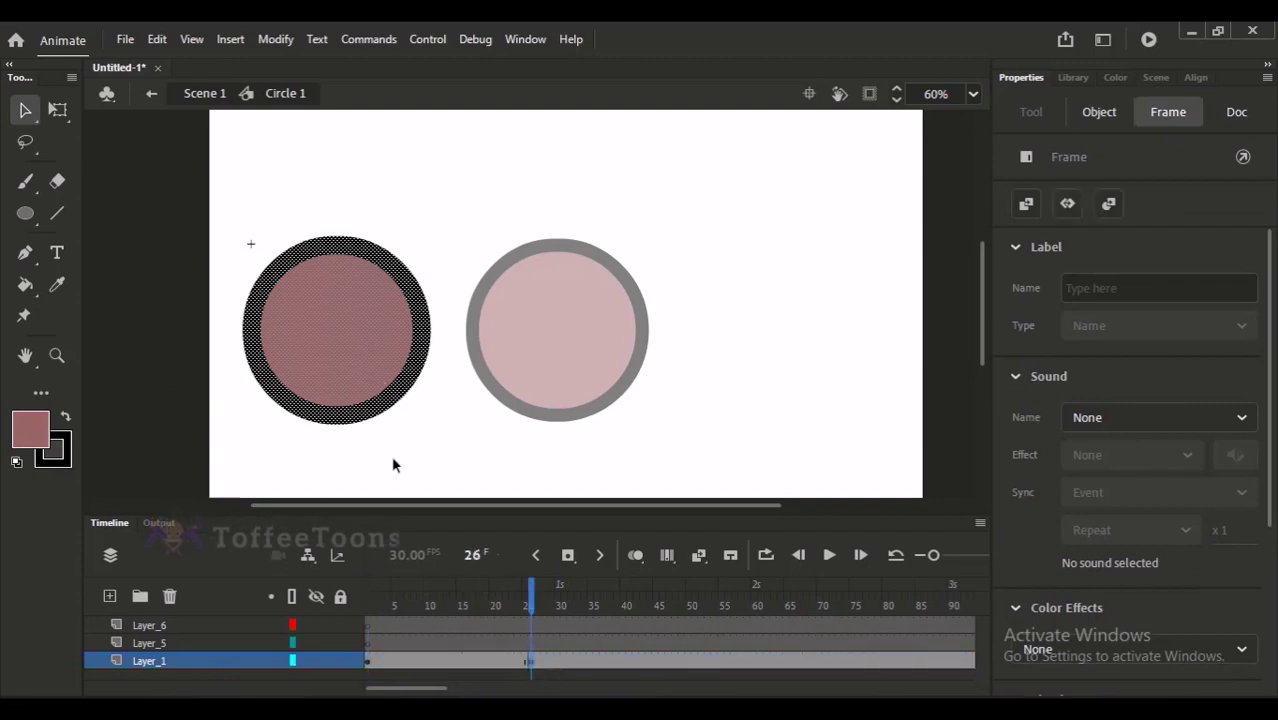
drag(393, 313, 565, 240)
click(519, 600)
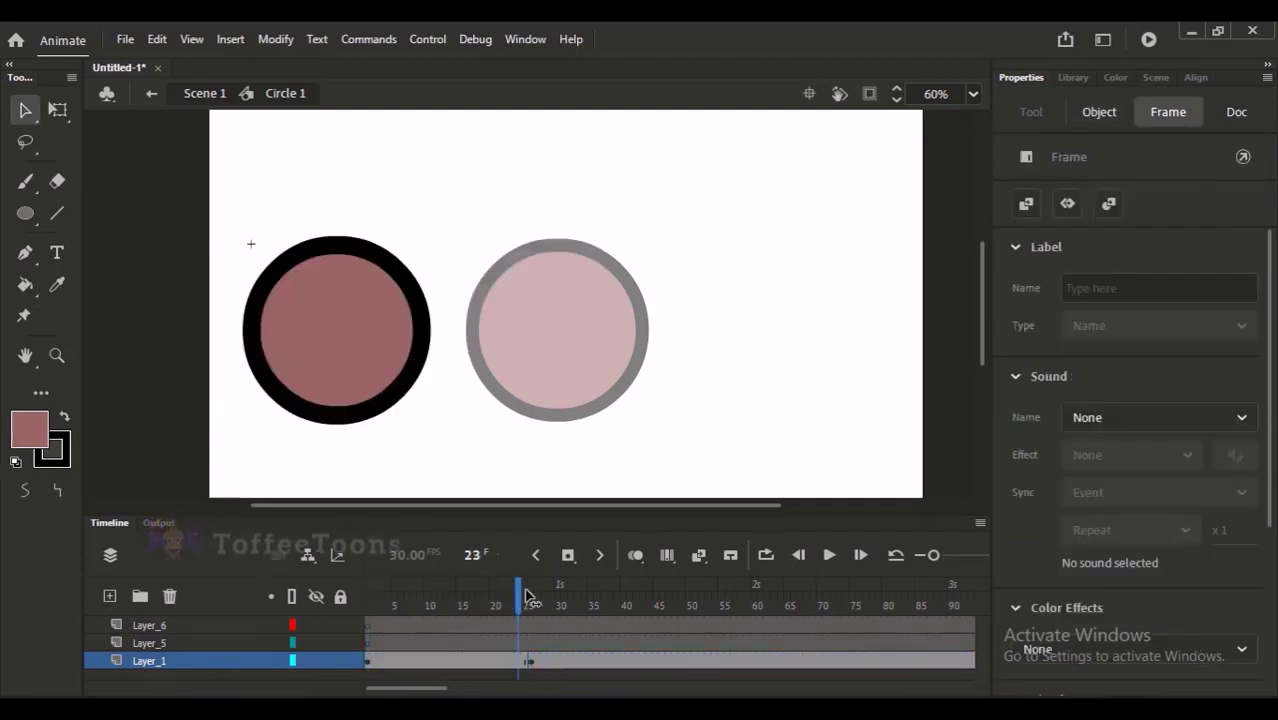
Return to Scene 1, insert frames on Layer_1 past frame 90, and play the animation on the main timeline
drag(530, 598, 560, 600)
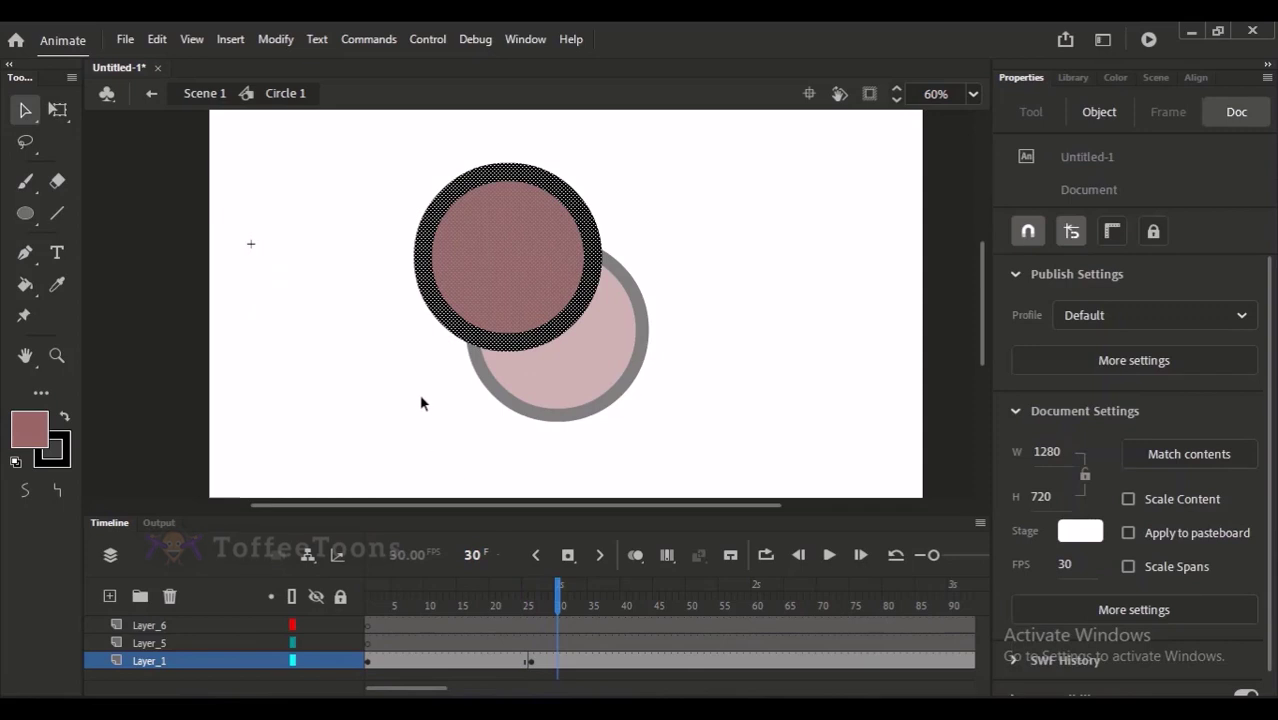
click(210, 93)
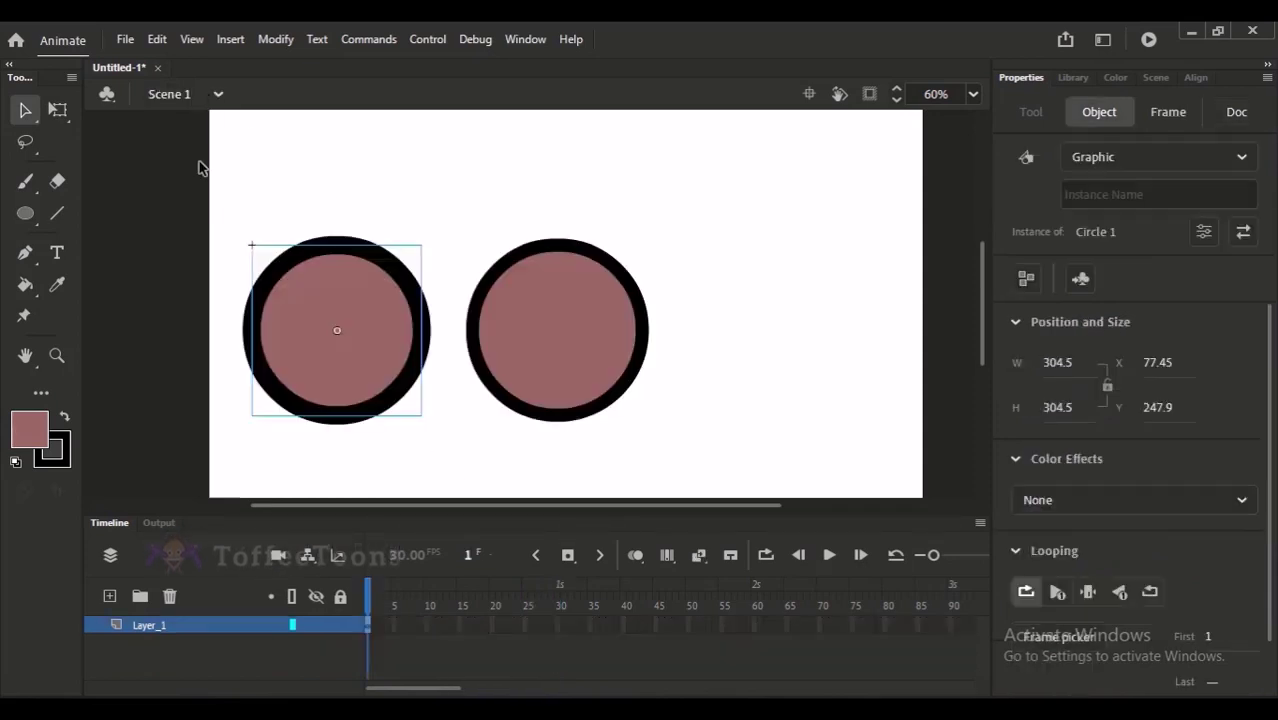
drag(388, 622, 807, 662)
key(F5)
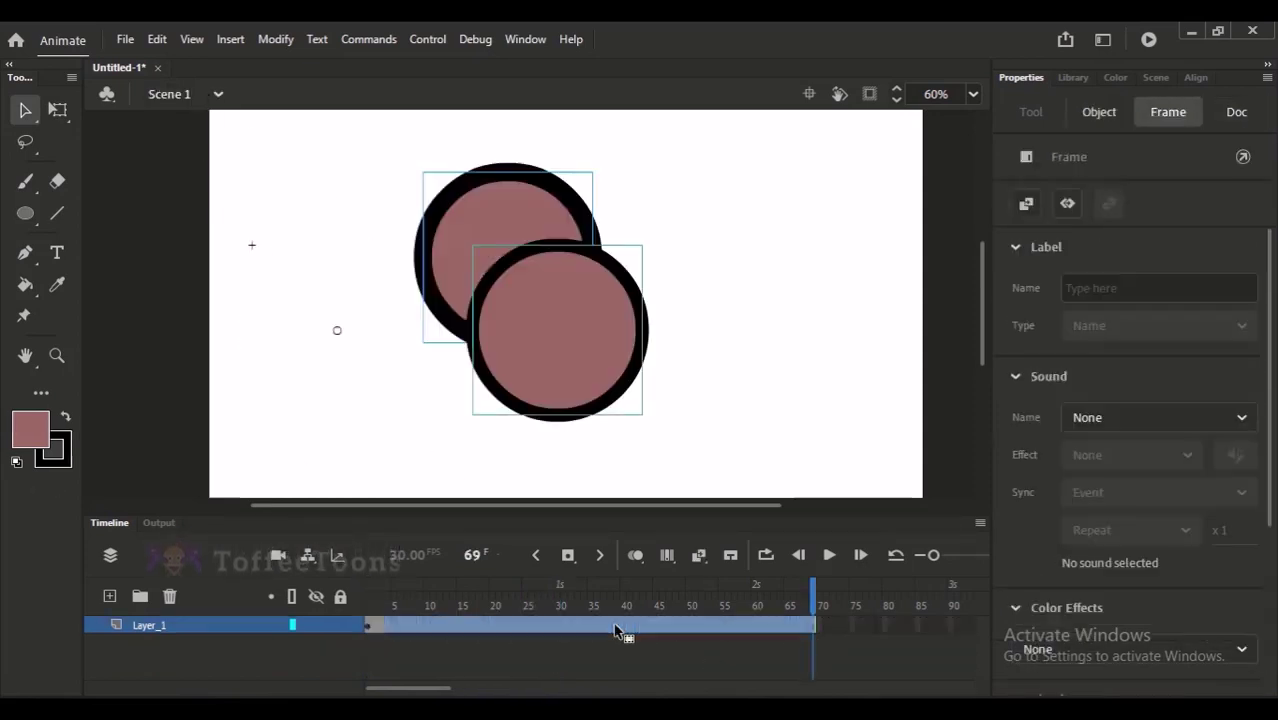
key(Return)
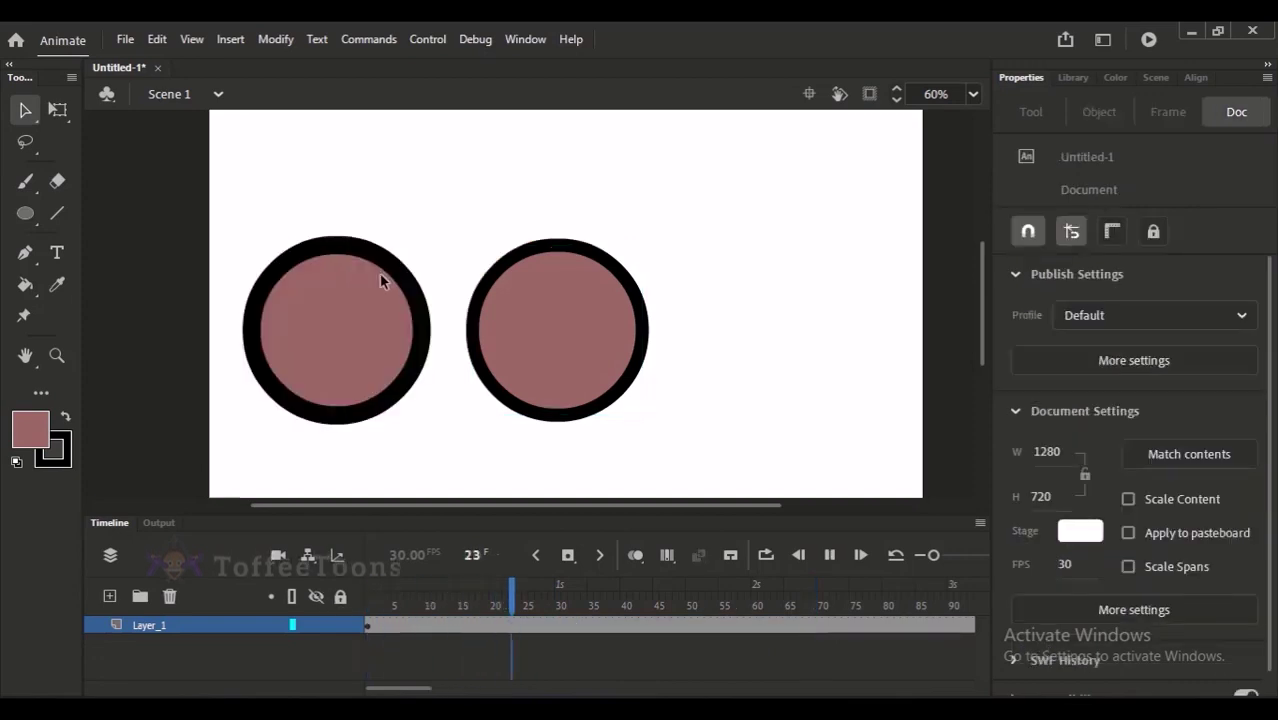
Play the animation inside the Circle 1 symbol and again on the Scene 1 timeline to compare the two
double_click(370, 360)
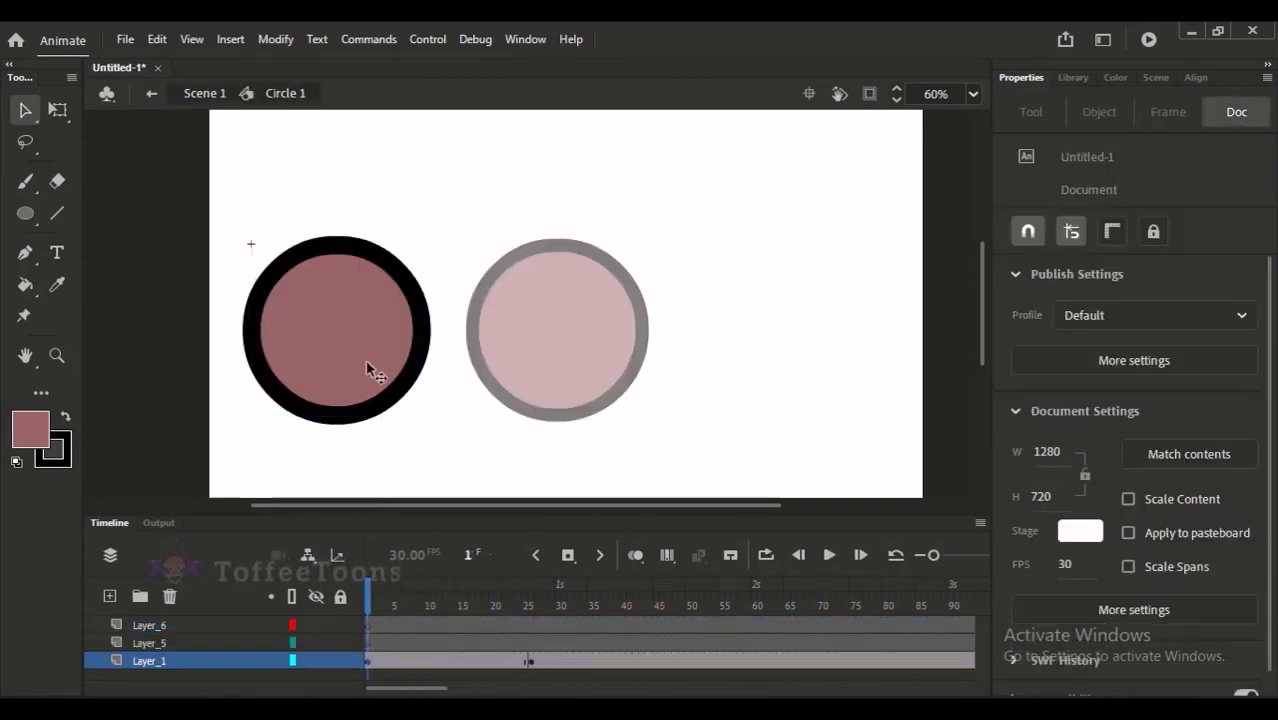
key(Return)
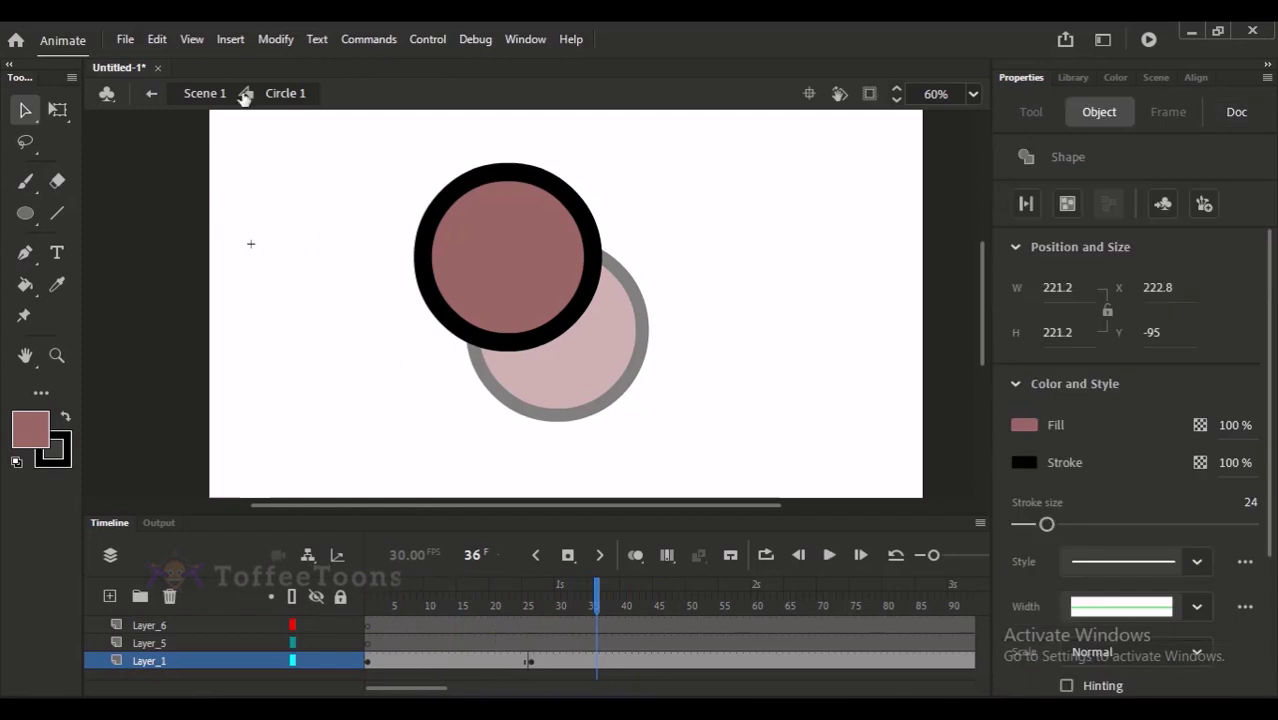
click(204, 93)
click(382, 625)
key(Return)
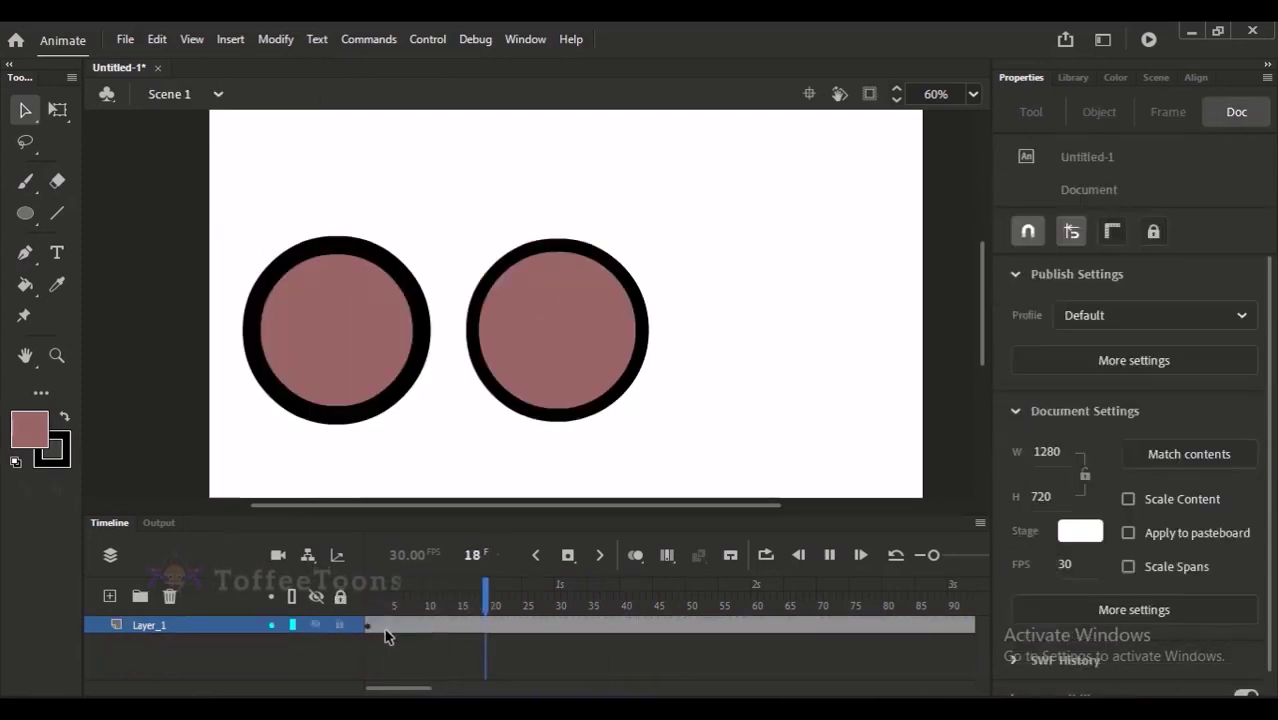
Reposition the Circle 1 instance at frame 1 so it sits beside the grouped circle and slightly higher
drag(428, 277, 337, 320)
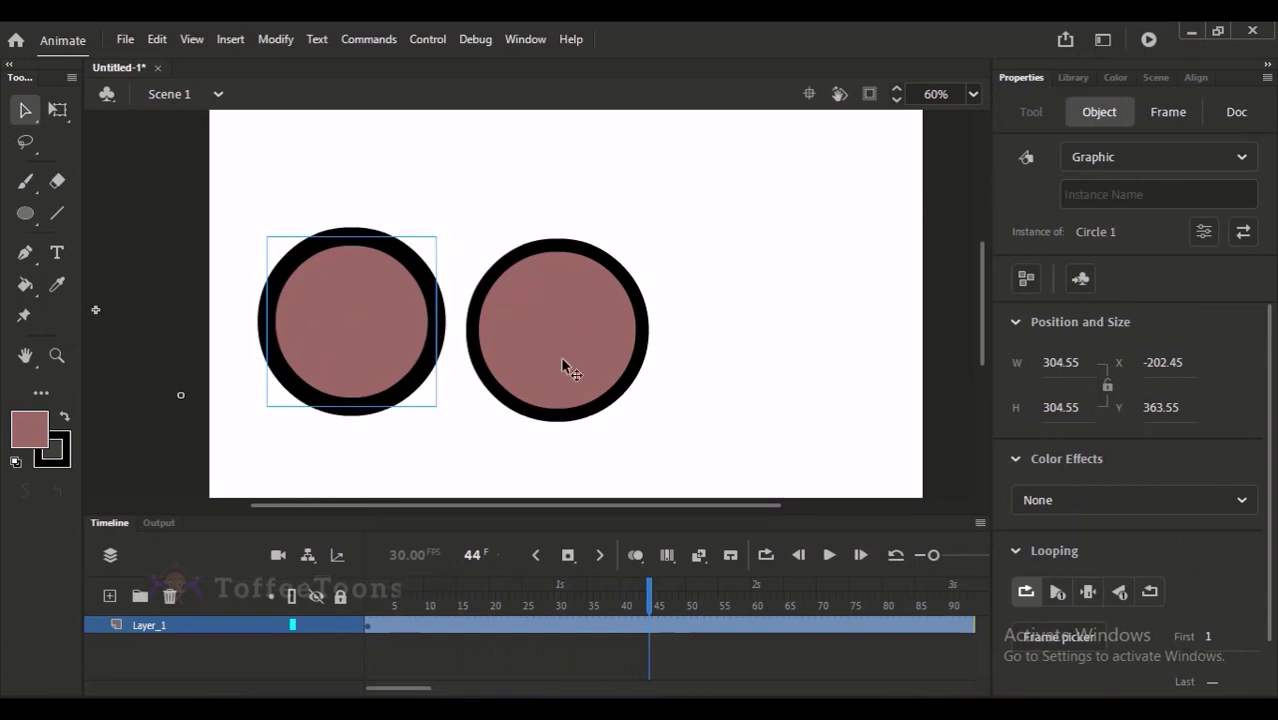
click(367, 622)
drag(277, 380, 440, 302)
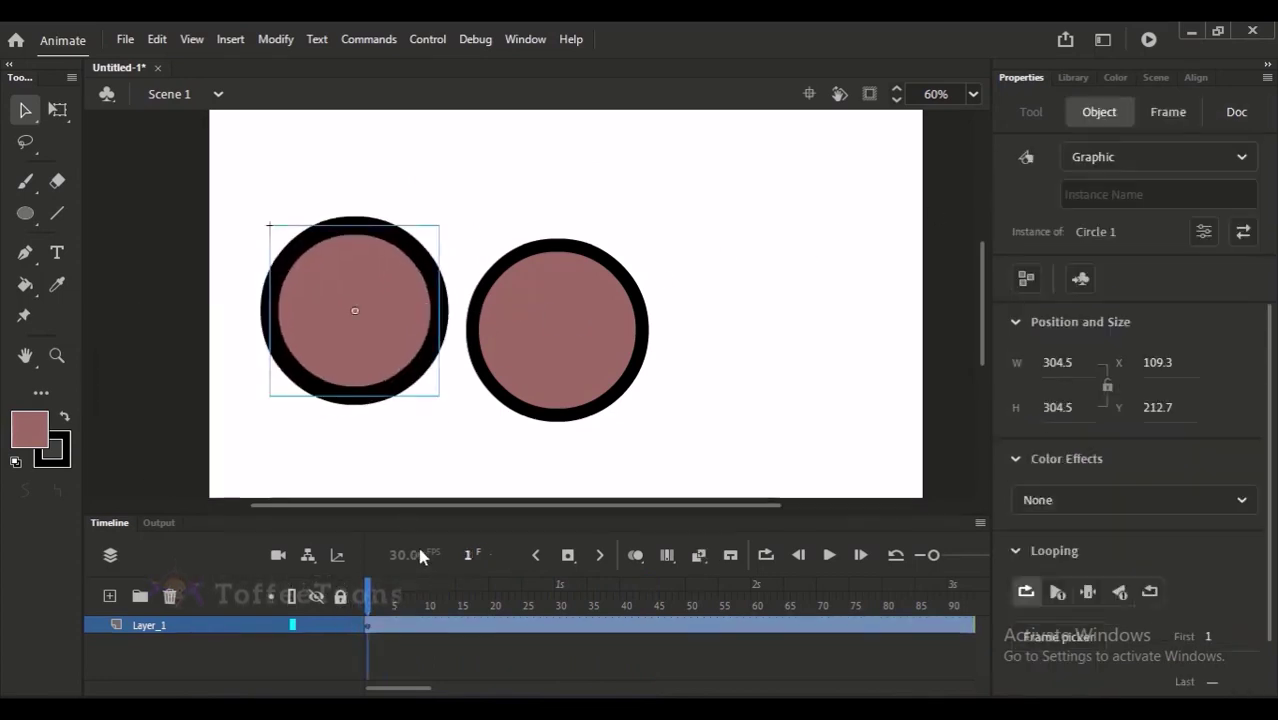
key(ctrl+z)
click(328, 428)
drag(247, 395, 418, 320)
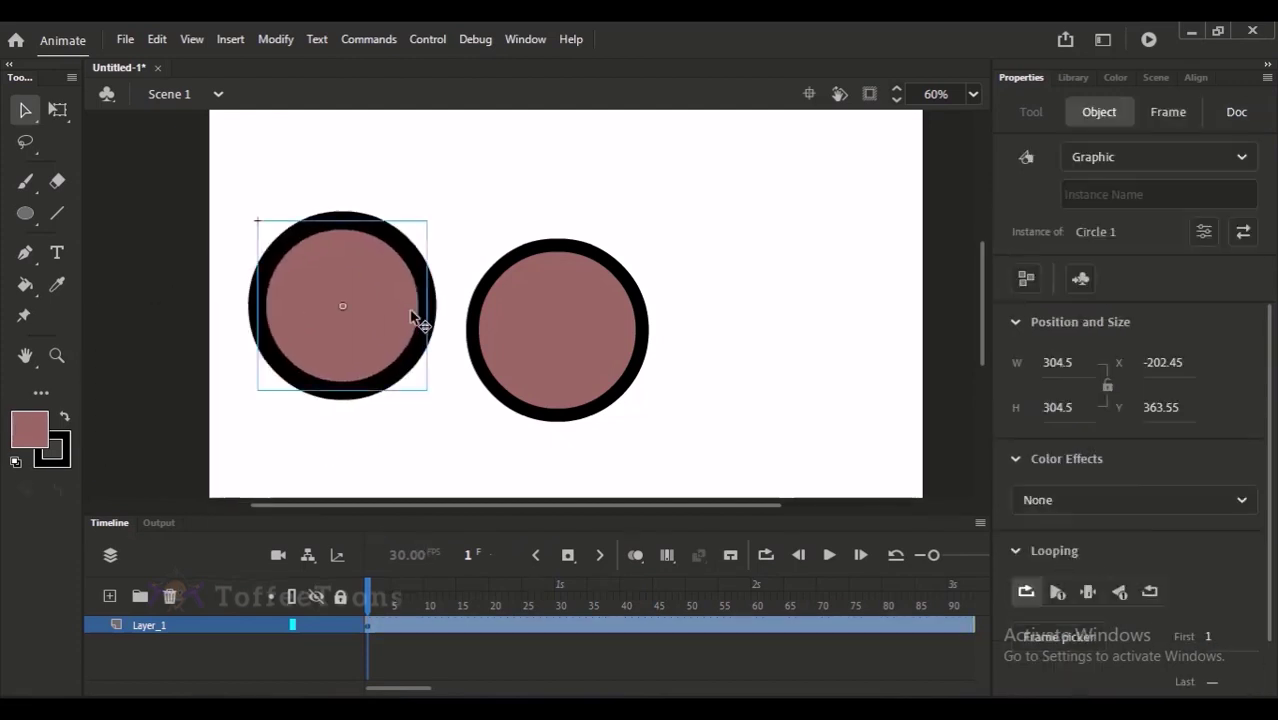
Enter the Circle 1 symbol and the group in turn to compare their layers and timelines, ending in Scene 1
double_click(371, 318)
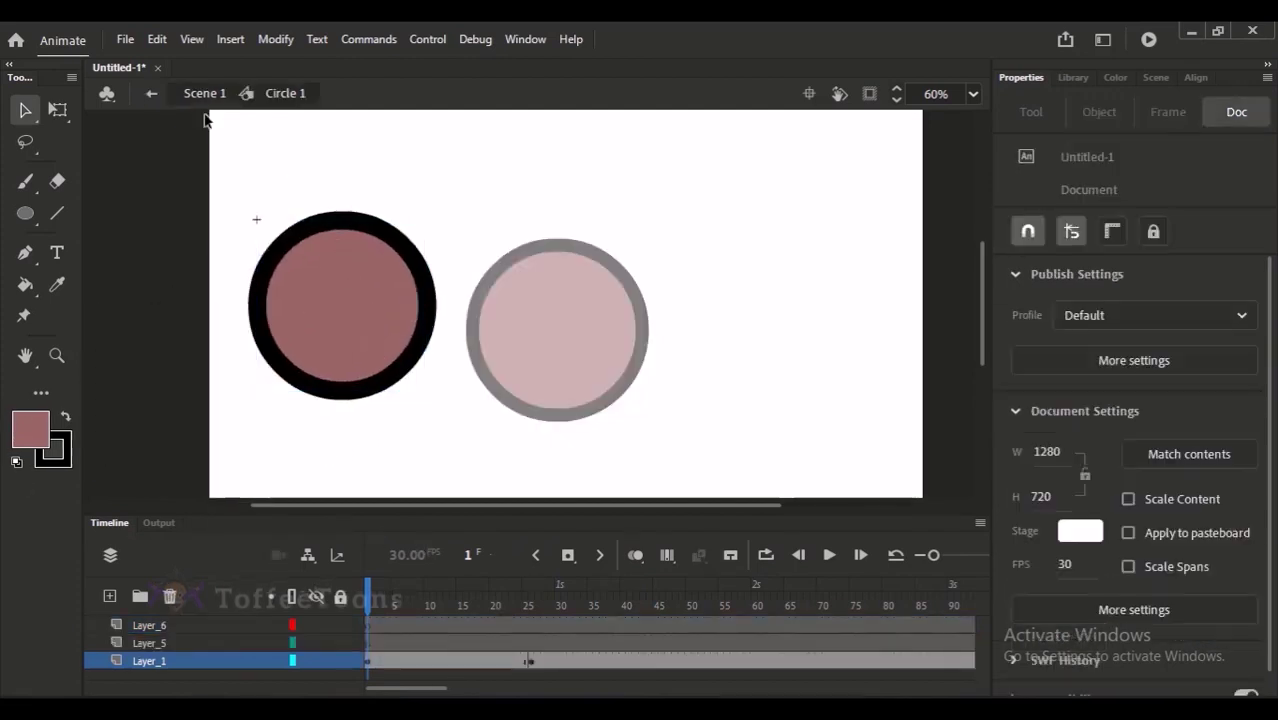
click(200, 94)
double_click(366, 345)
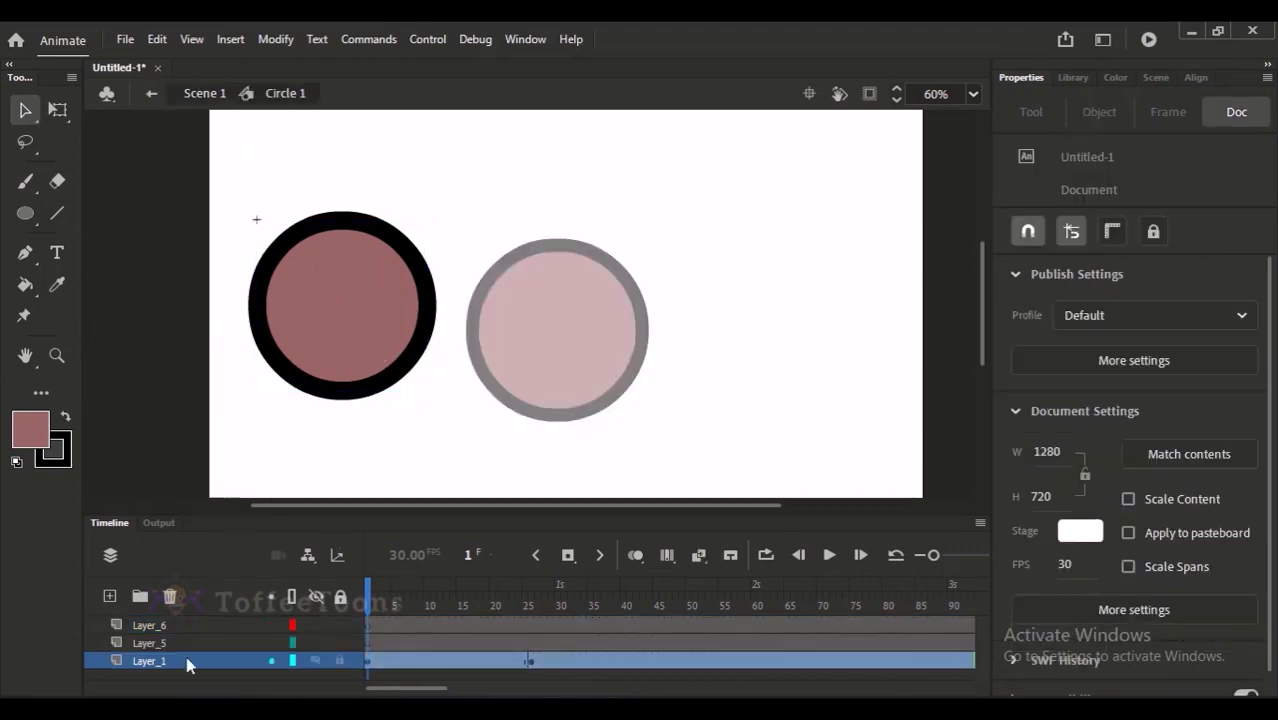
click(190, 625)
double_click(196, 118)
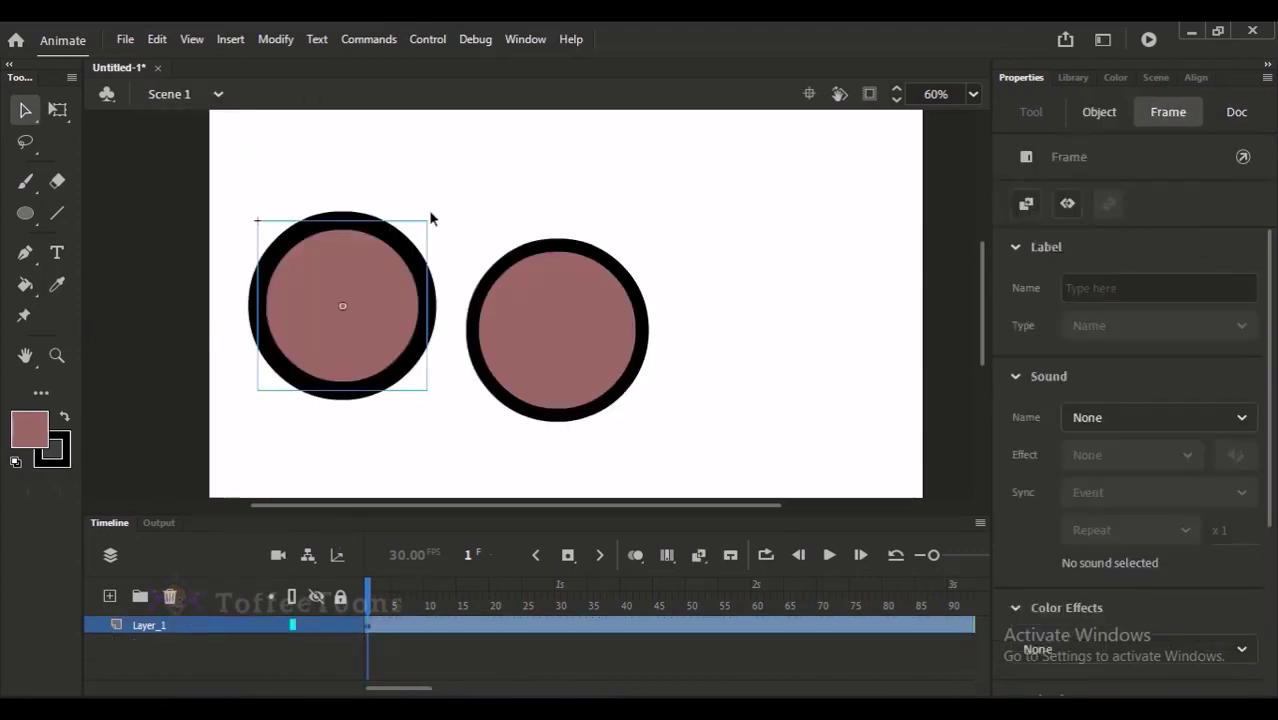
double_click(515, 293)
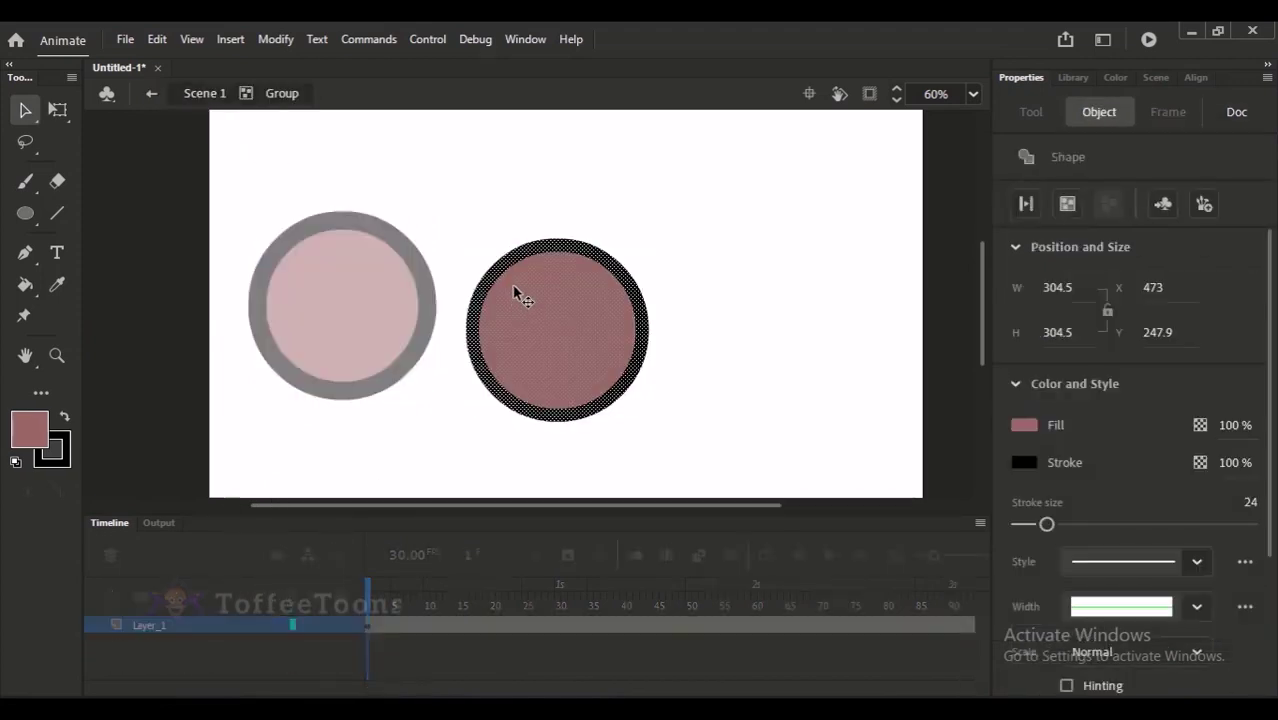
double_click(210, 118)
Delete the grouped circle and move the Circle 1 instance to about X 230, Y 204
key(Delete)
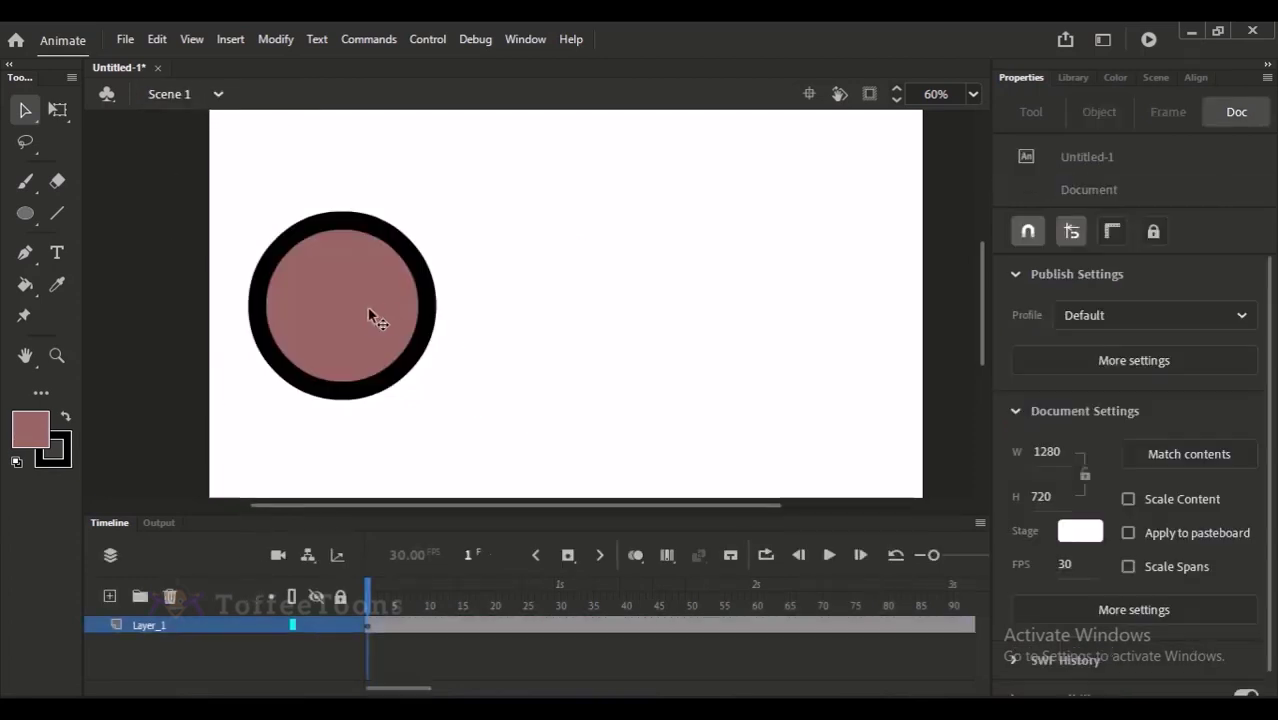
drag(349, 309, 473, 319)
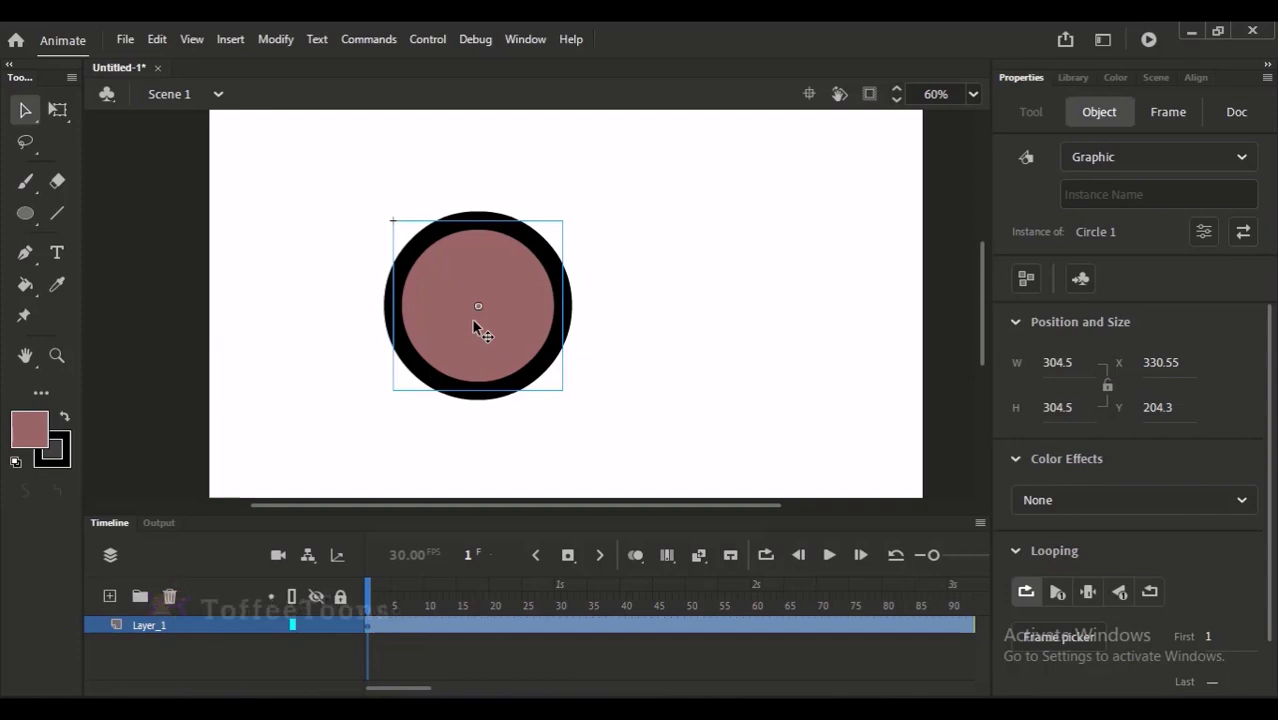
click(668, 314)
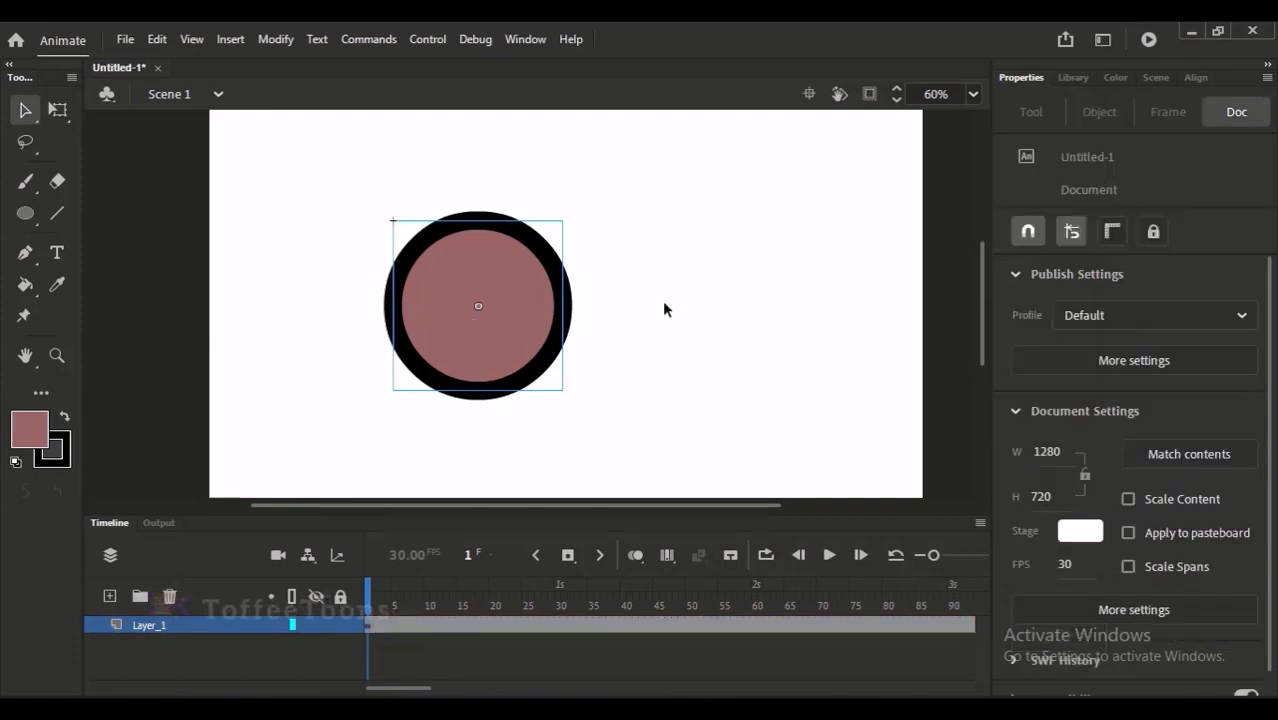
drag(529, 314, 473, 314)
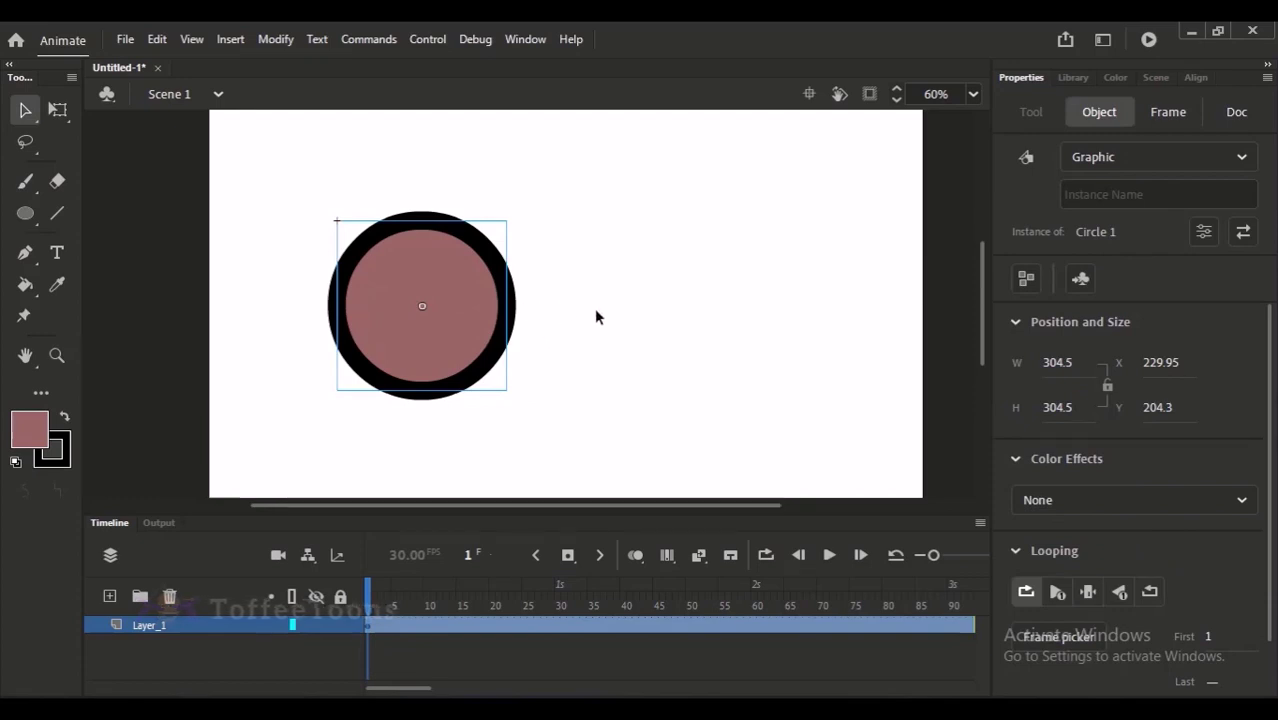
click(341, 598)
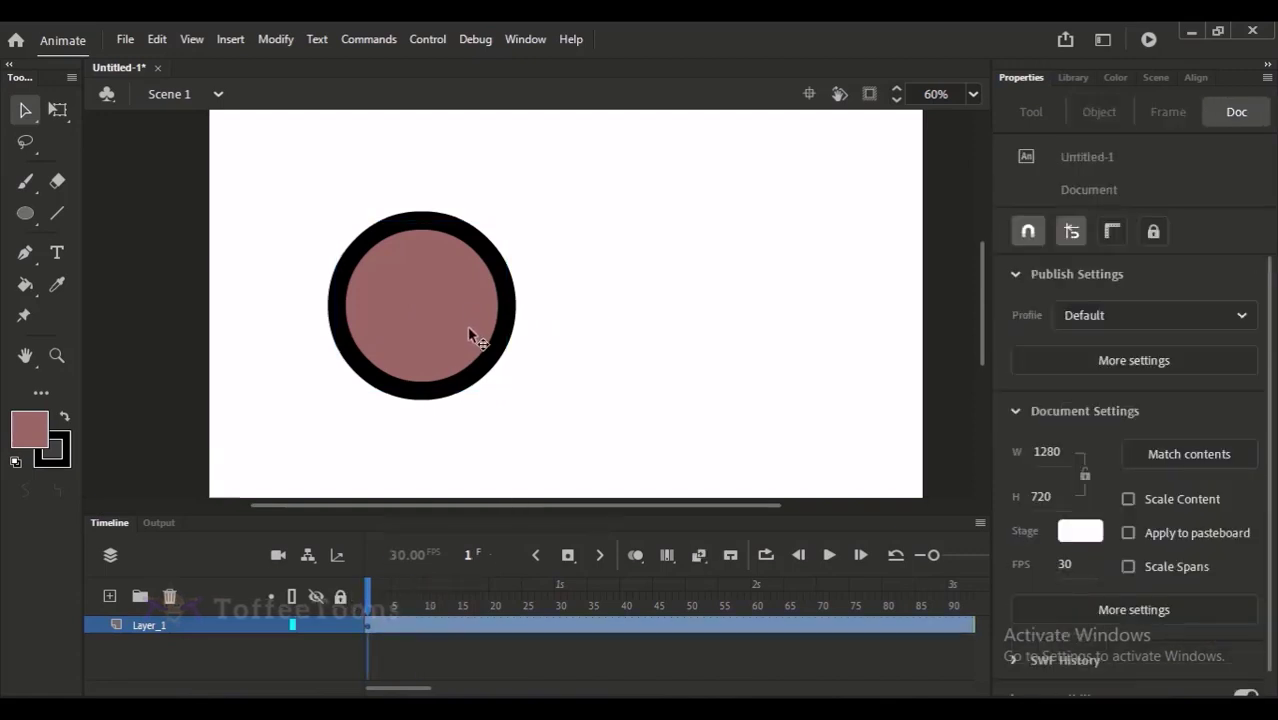
Examine frames 24 to 25 inside the Circle 1 symbol, and play the Scene 1 timeline
click(467, 325)
double_click(464, 305)
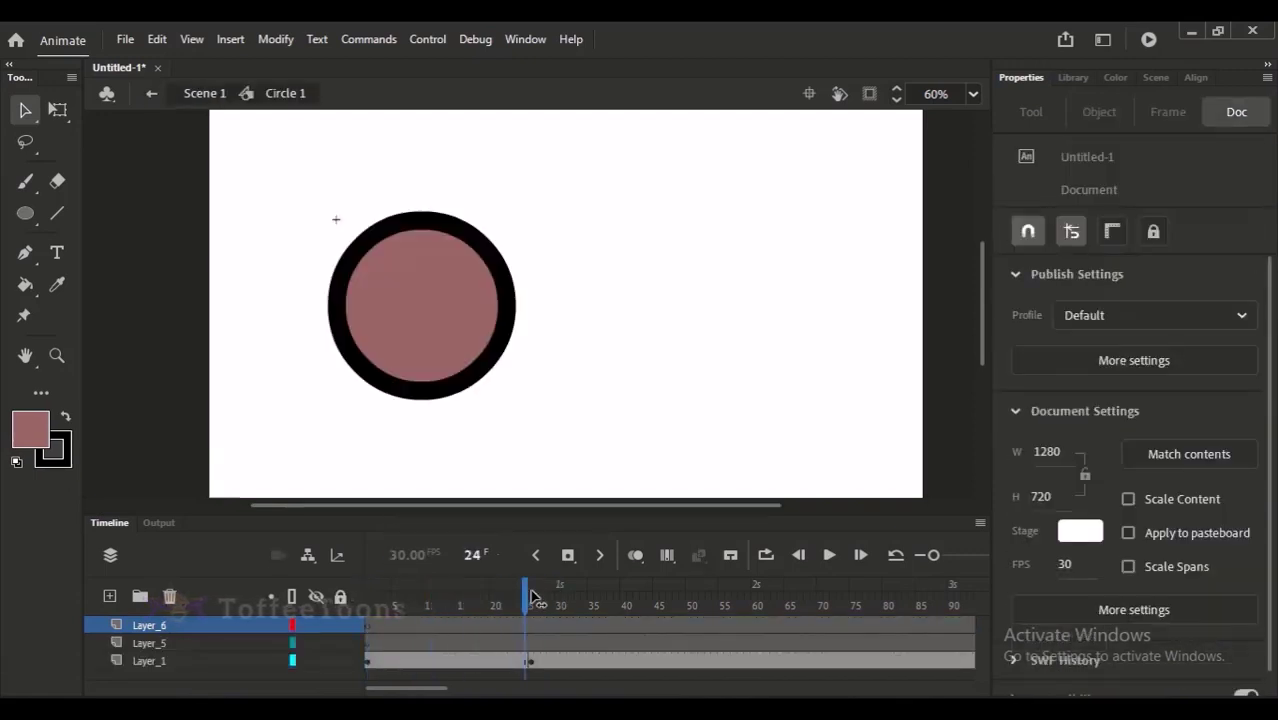
mouse_move(527, 592)
mouse_down()
mouse_move(558, 592)
mouse_move(528, 592)
mouse_up()
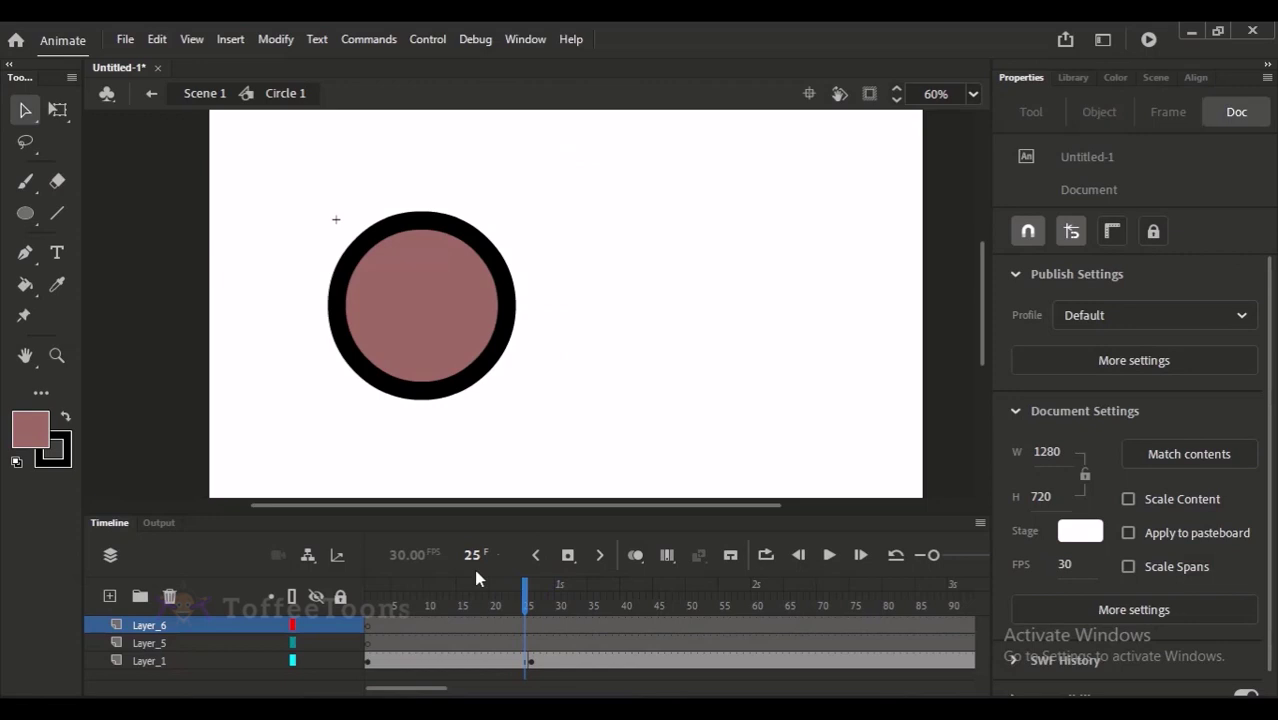
click(204, 94)
key(Return)
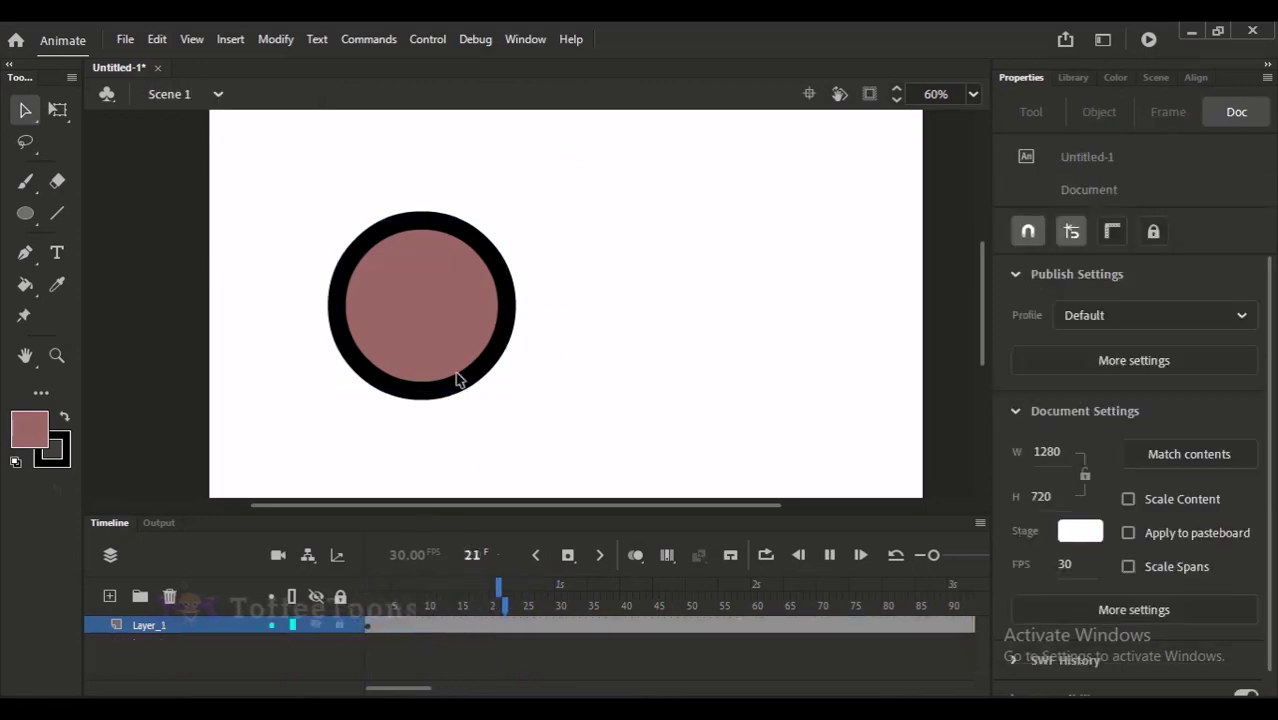
Check the moved circle inside the symbol, and scrub the Scene 1 timeline back to frame 1
double_click(550, 260)
right_click(550, 260)
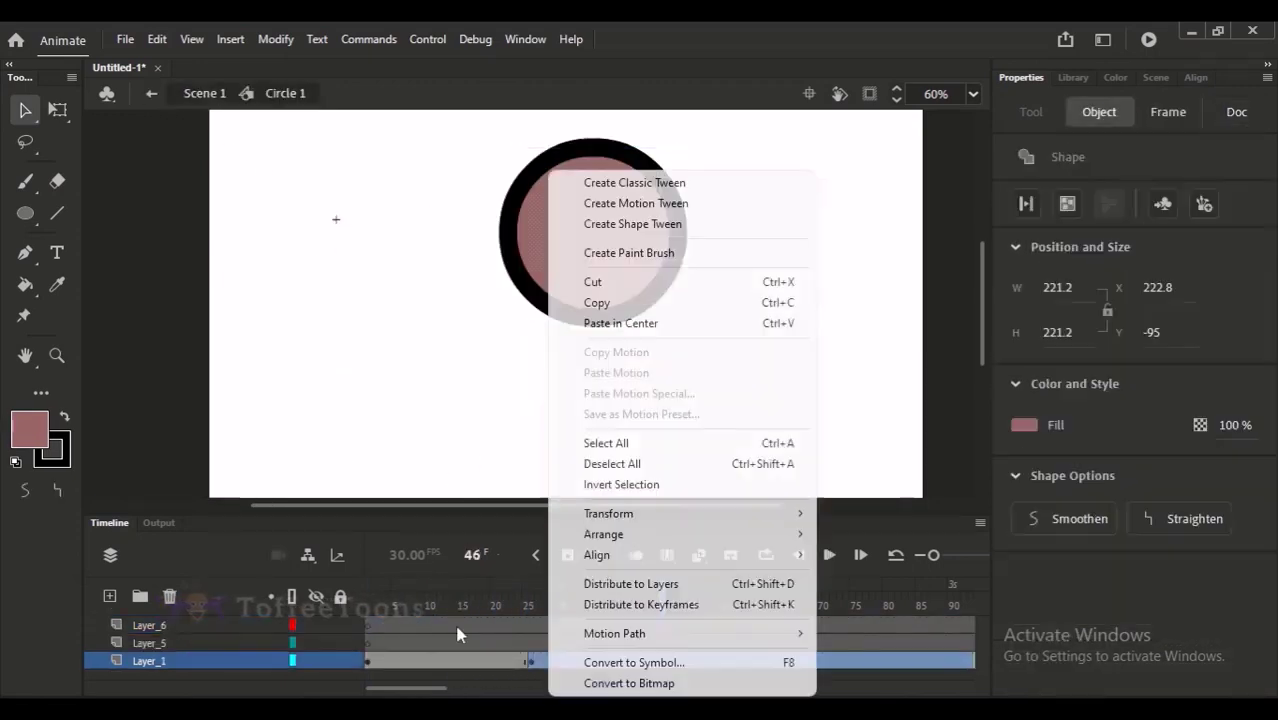
click(562, 610)
click(204, 94)
click(565, 590)
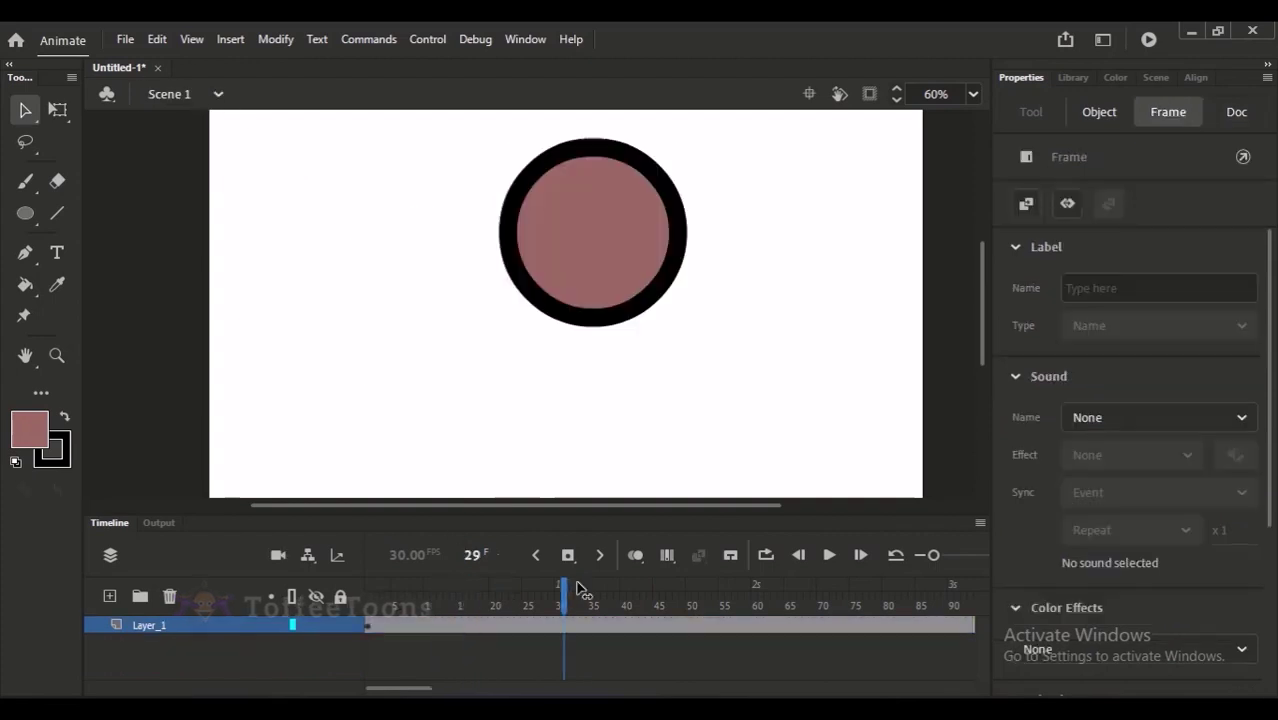
drag(580, 590, 337, 559)
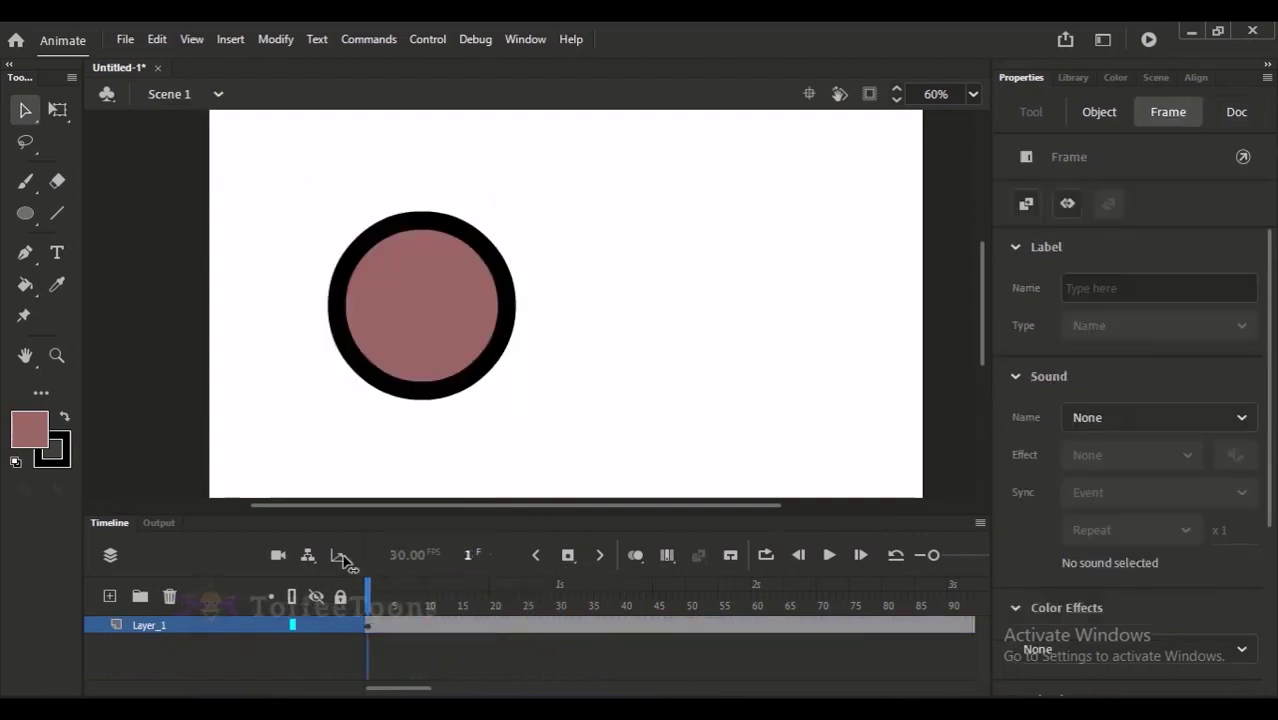
Change the Circle 1 instance's symbol type to Movie Clip
click(446, 335)
click(1104, 157)
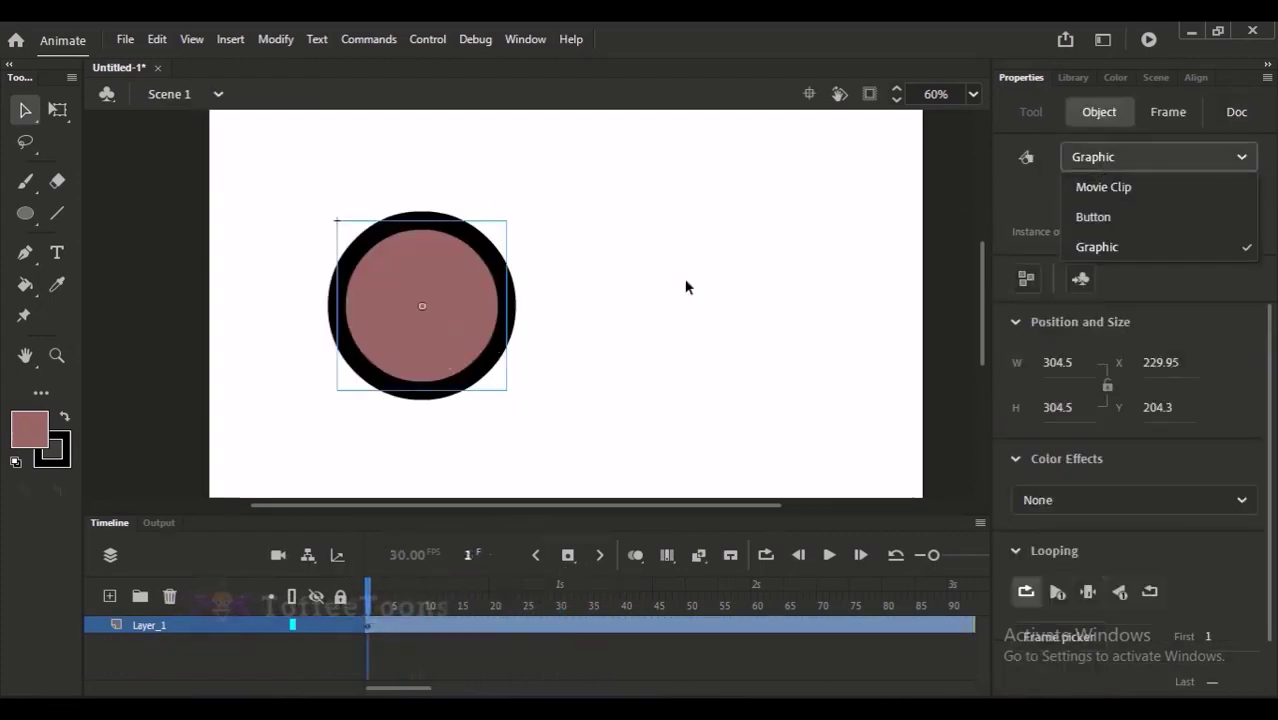
click(686, 287)
click(491, 320)
click(1085, 160)
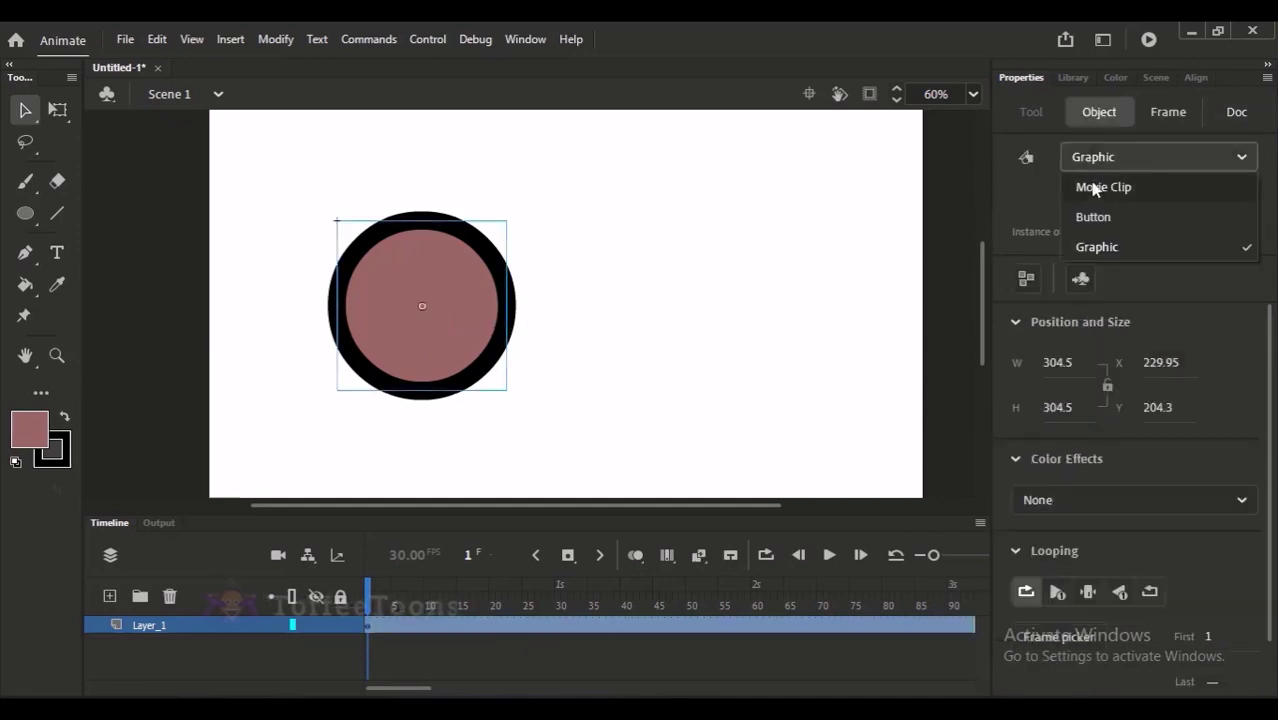
click(1093, 188)
click(890, 377)
Enter the Circle 1 movie clip, scrub its timeline between frame 30 and frame 1, and return to Scene 1
click(465, 367)
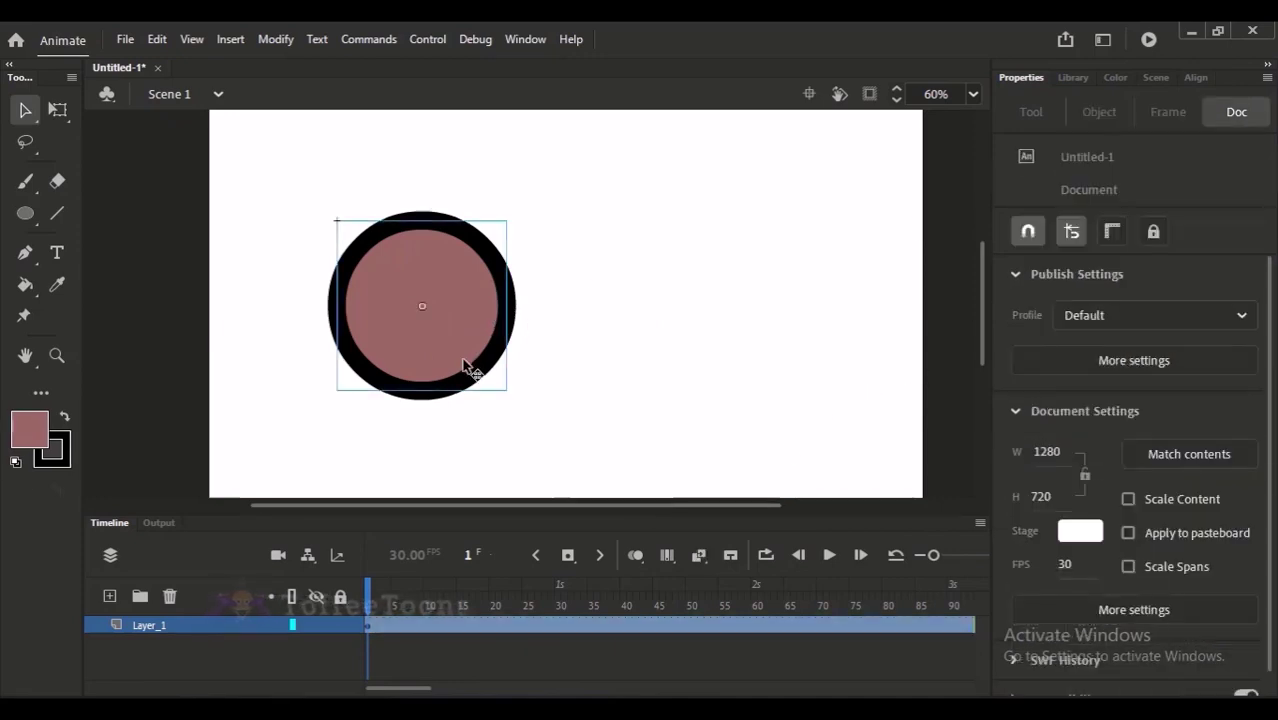
click(414, 479)
double_click(442, 394)
click(560, 600)
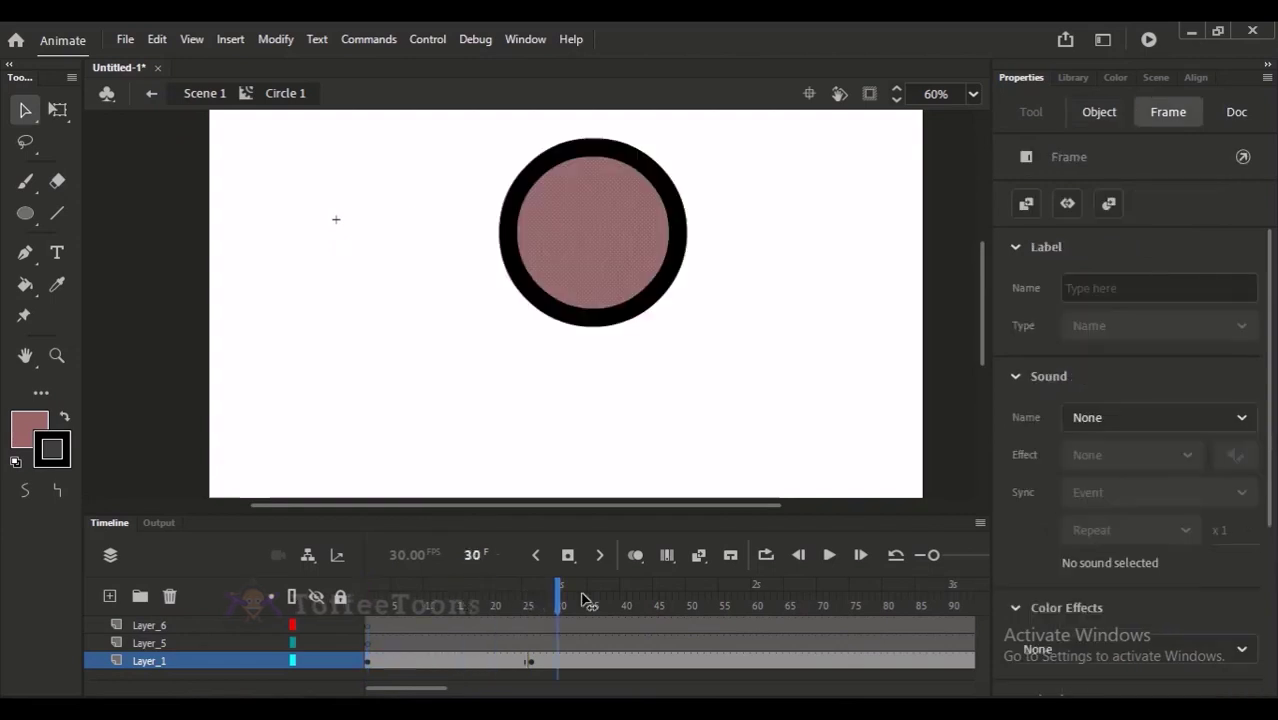
drag(585, 600, 370, 600)
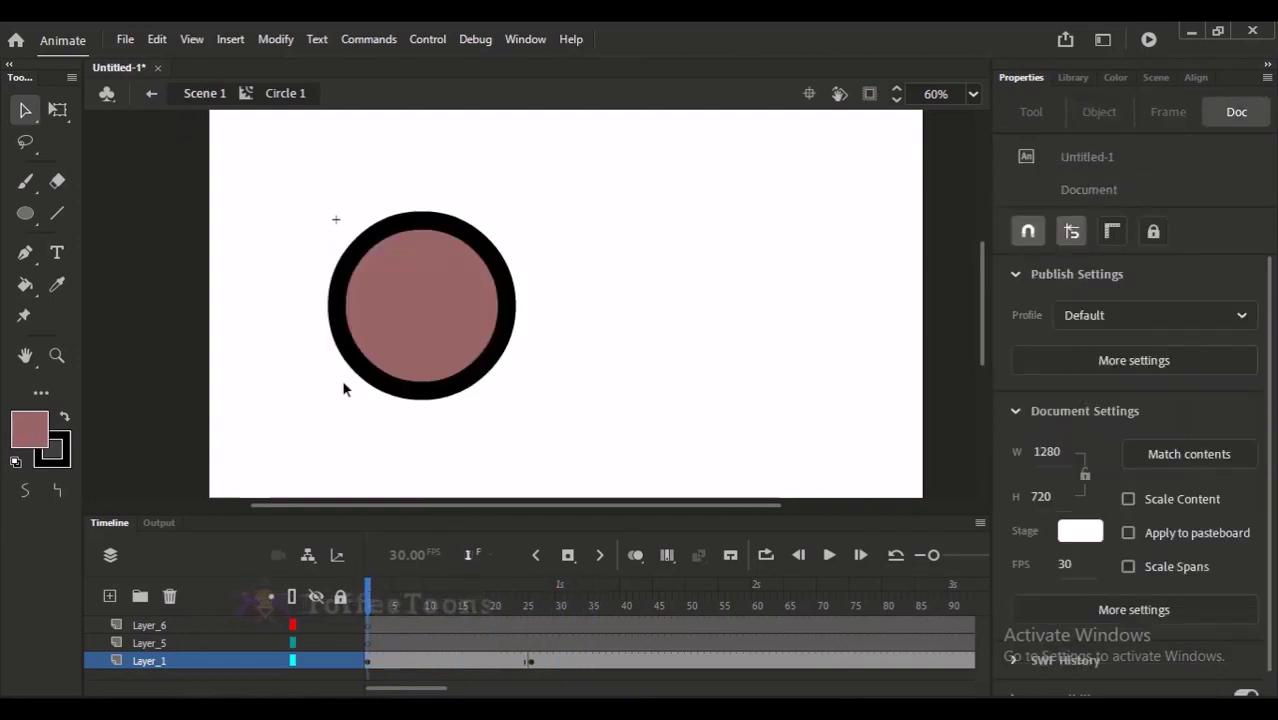
click(204, 93)
Play the Scene 1 timeline twice to check the movie clip's playback, rewinding to frame 1 each time
click(397, 420)
key(Return)
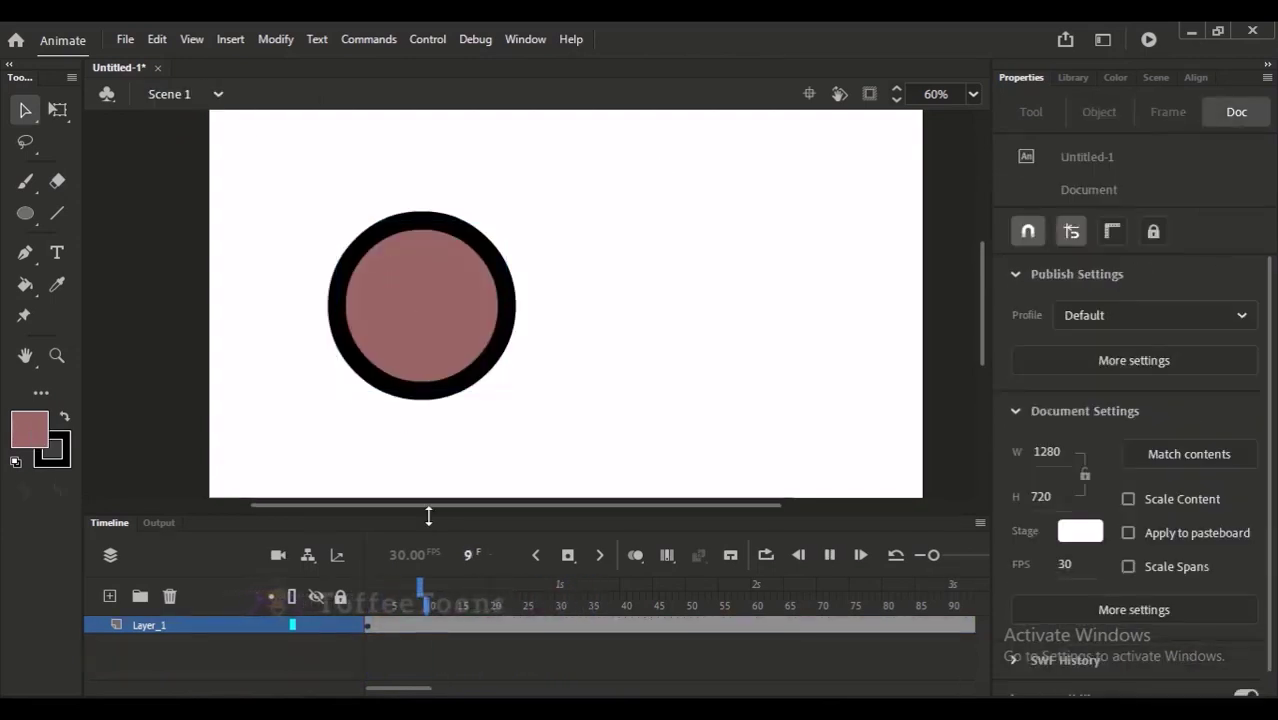
click(399, 357)
key(Return)
key(shift+comma)
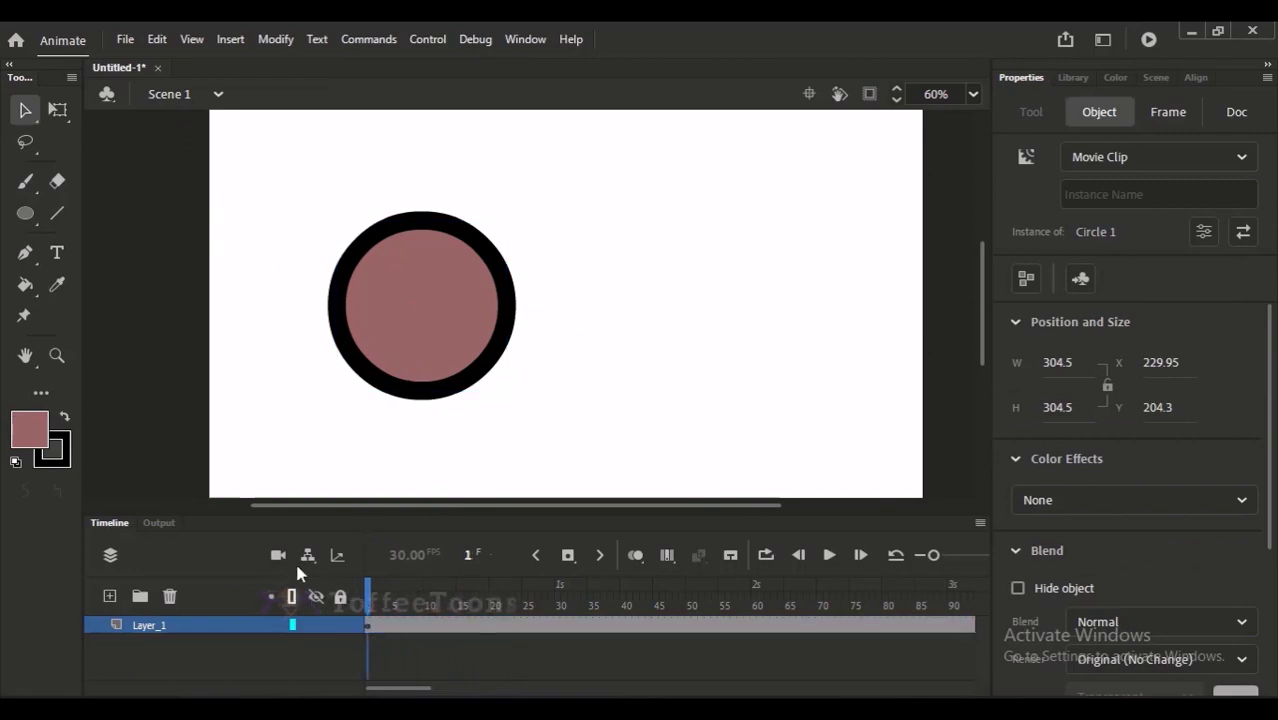
click(394, 482)
key(Return)
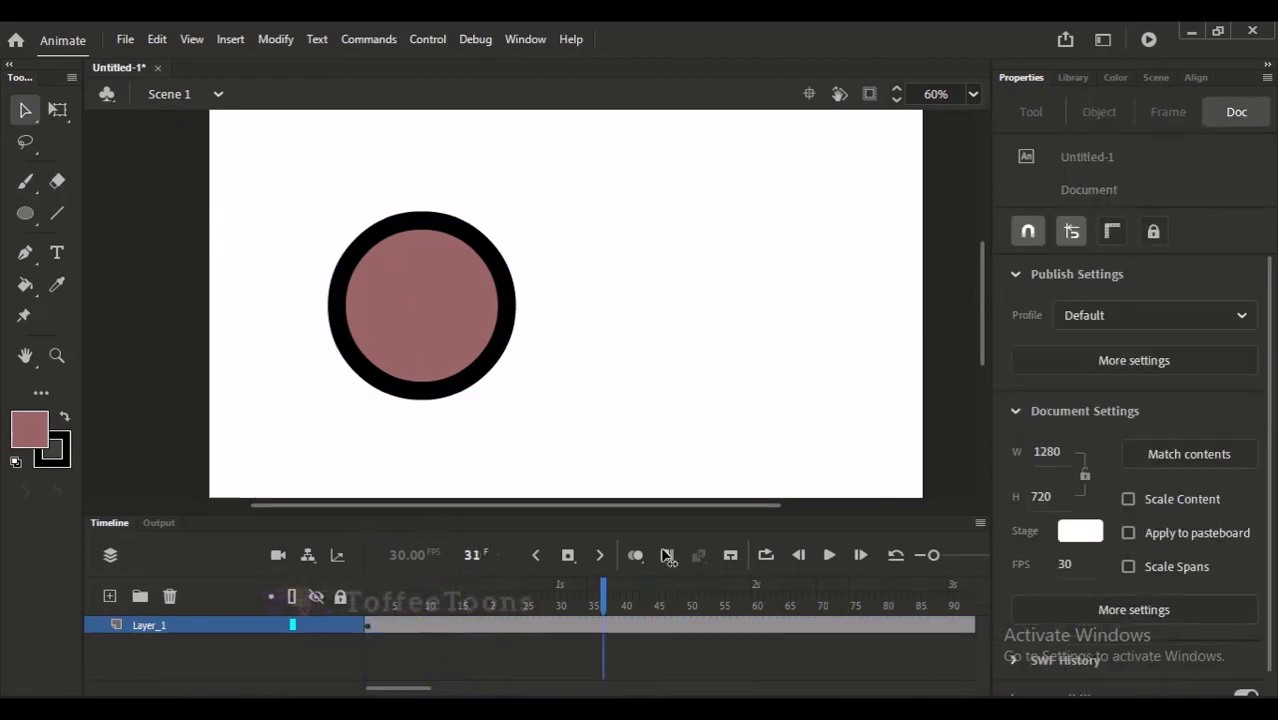
key(shift+comma)
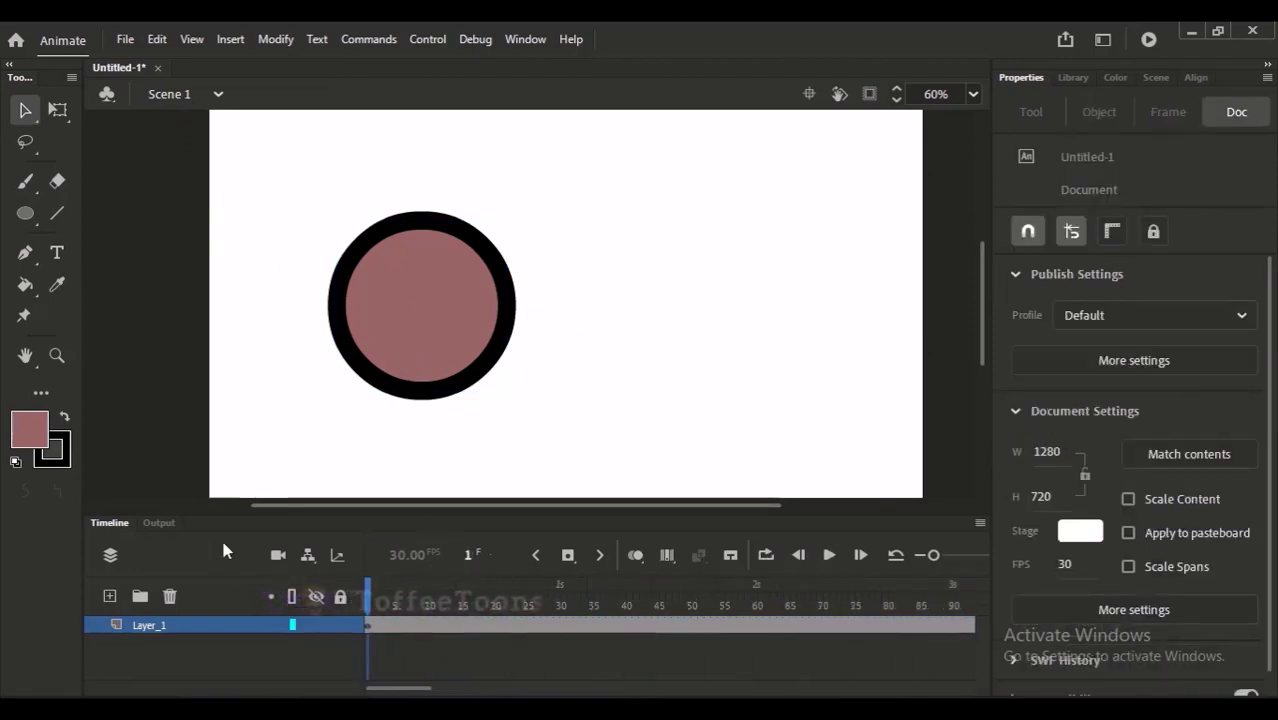
Reopen the Circle 1 movie clip to scrub through its internal animation, and return to Scene 1
double_click(420, 357)
drag(536, 600, 472, 600)
click(204, 93)
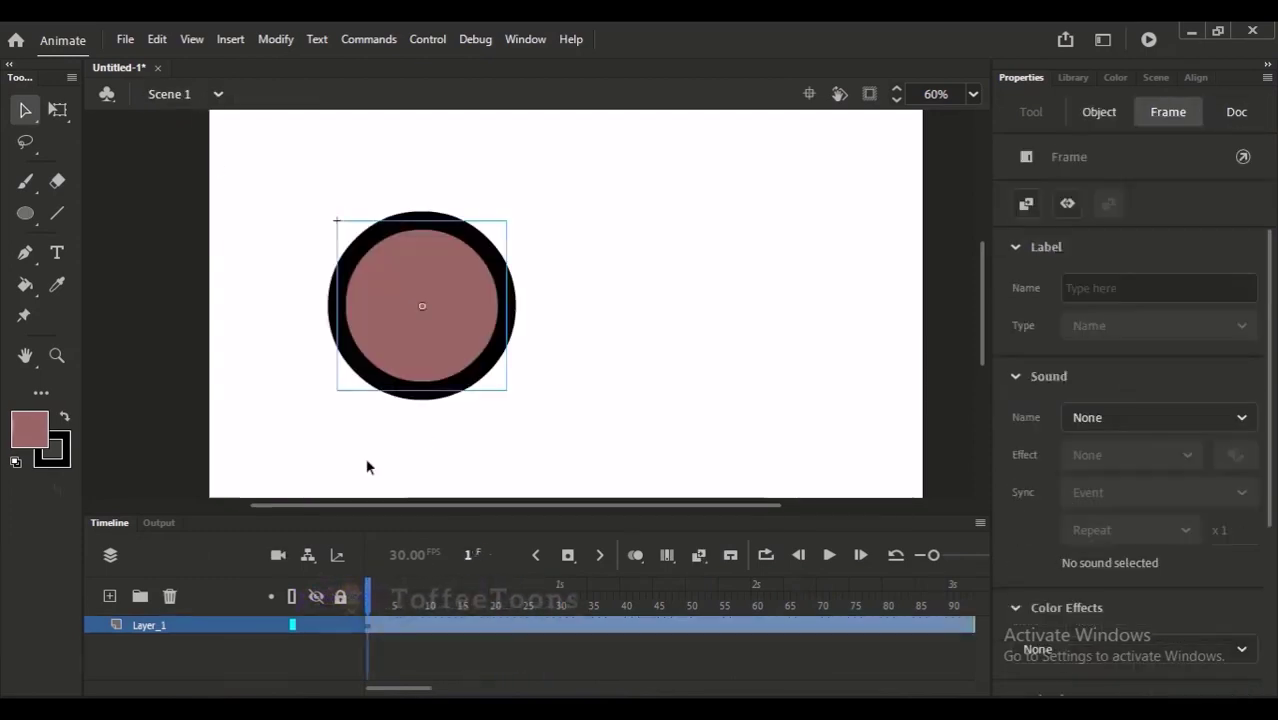
Enter the Circle 1 movie clip to scrub its animation, return to Scene 1 and scrub the main timeline back to frame 1
double_click(447, 322)
drag(512, 585, 528, 590)
double_click(243, 152)
click(443, 600)
drag(443, 600, 368, 590)
Change the Circle 1 instance's type to Graphic and play the Scene 1 timeline, rewinding to frame 1
click(455, 357)
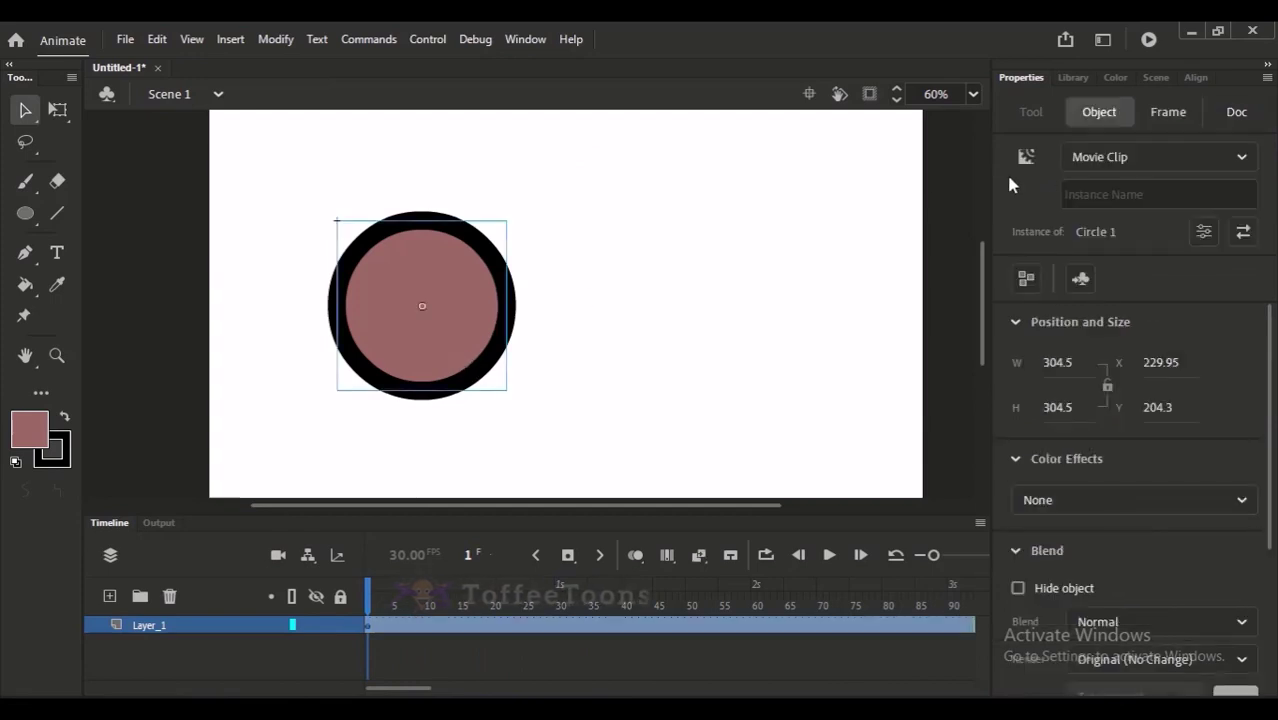
click(1105, 157)
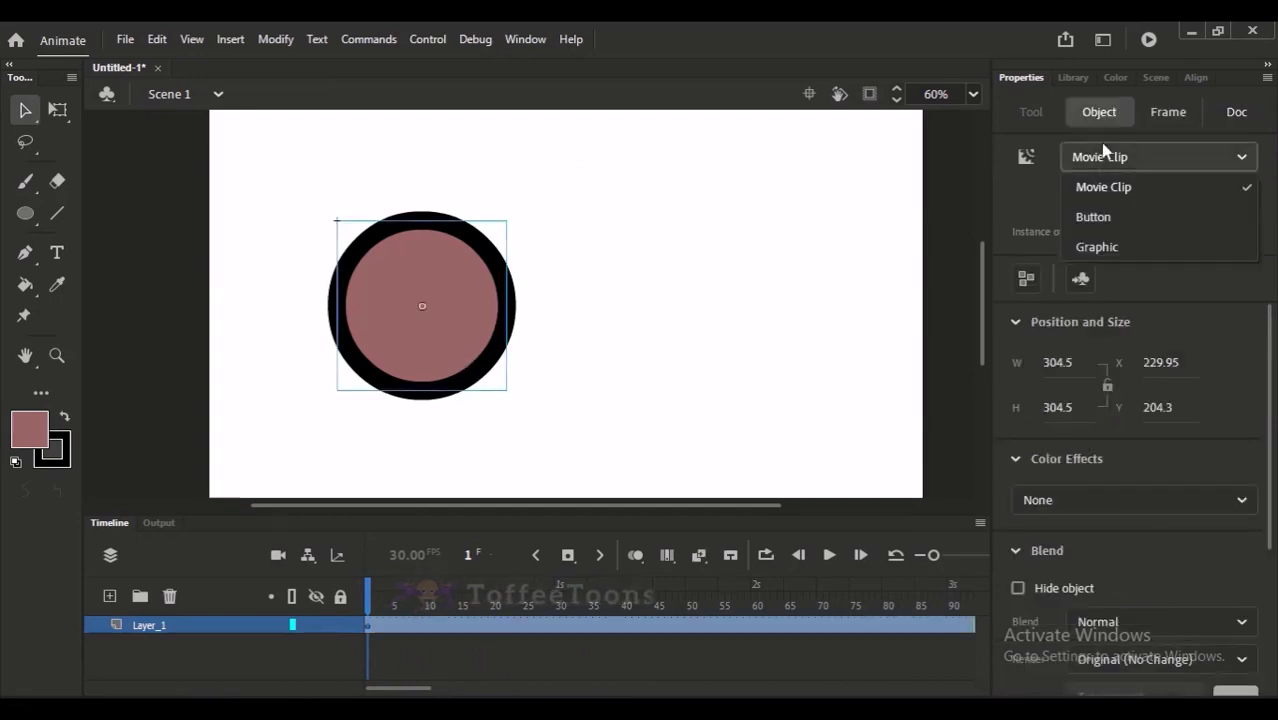
click(1095, 247)
click(936, 400)
key(Return)
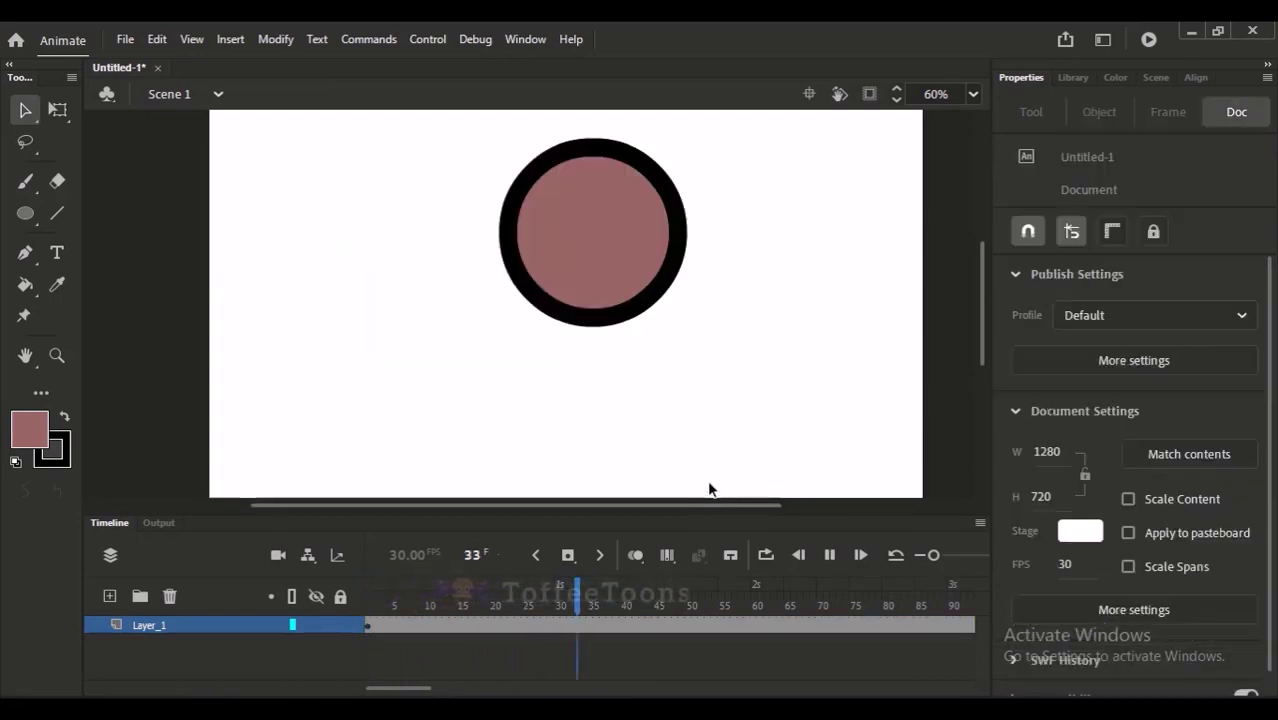
drag(651, 599, 367, 612)
Move the Circle 1 instance horizontally towards the middle of the stage, to about X 476
click(410, 450)
drag(444, 321, 620, 312)
drag(657, 352, 633, 337)
click(664, 305)
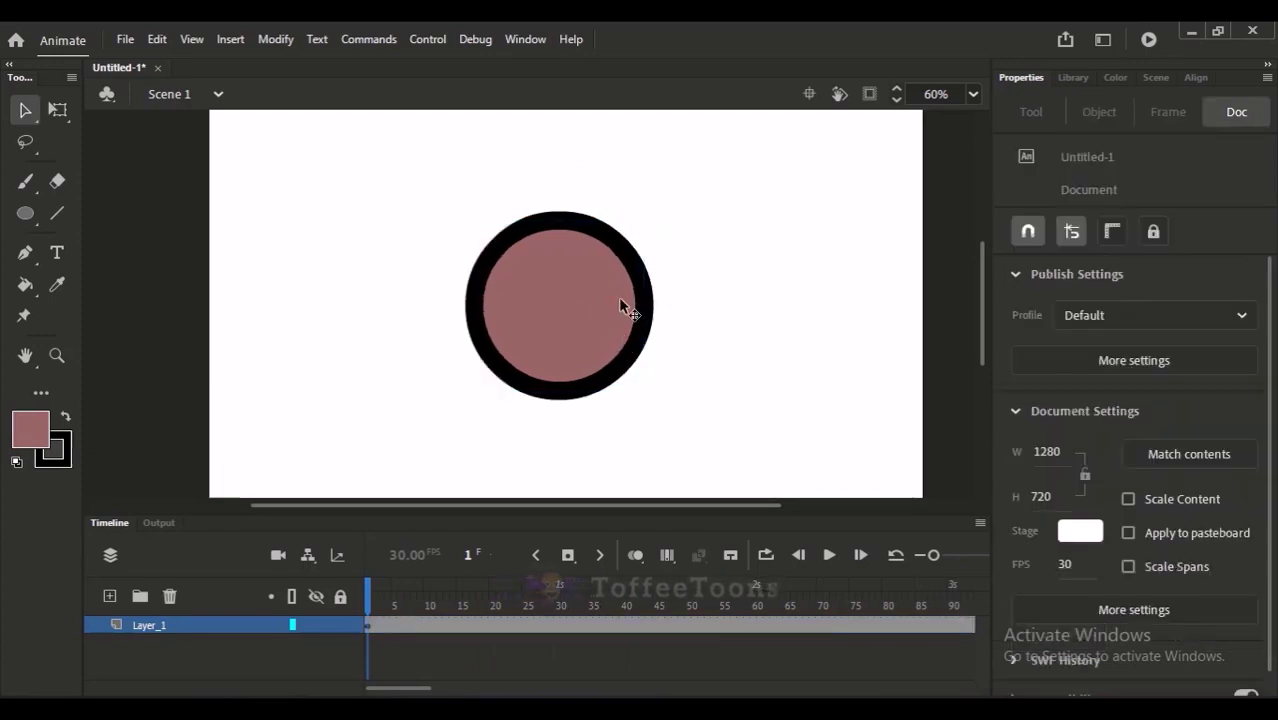
Select the repositioned Circle 1 instance and set its symbol type to Movie Clip
click(619, 299)
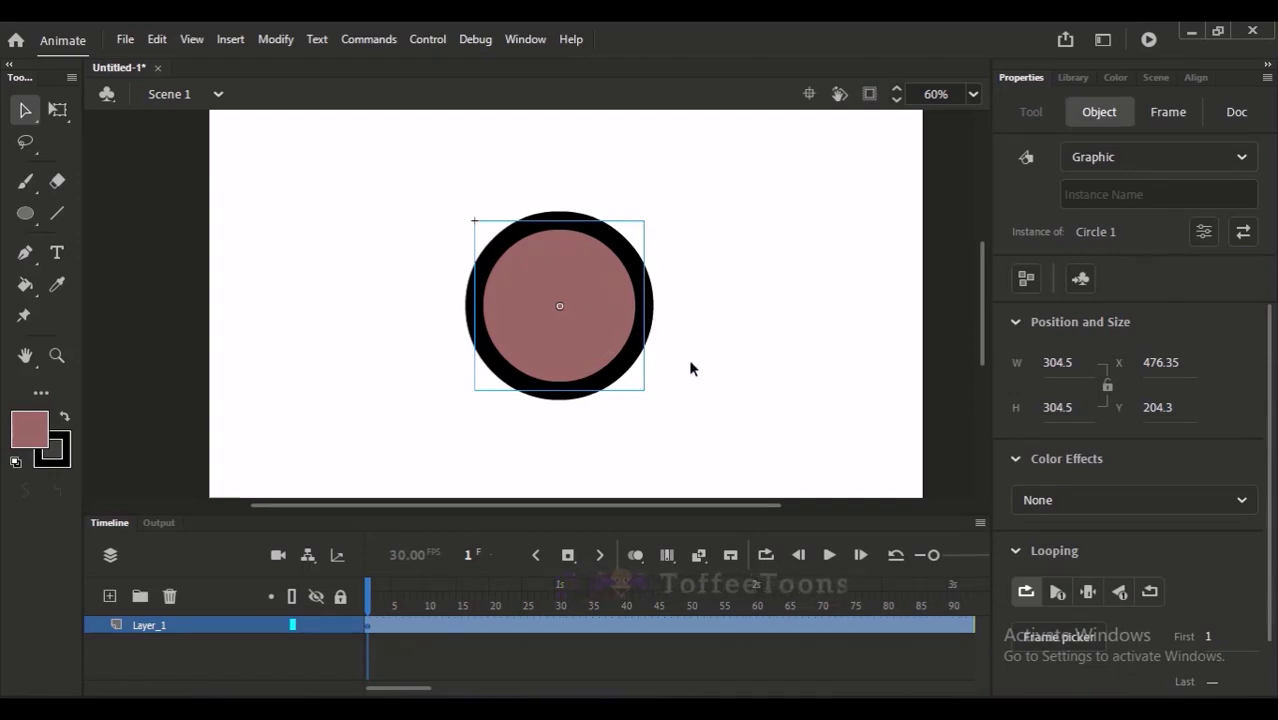
click(1087, 167)
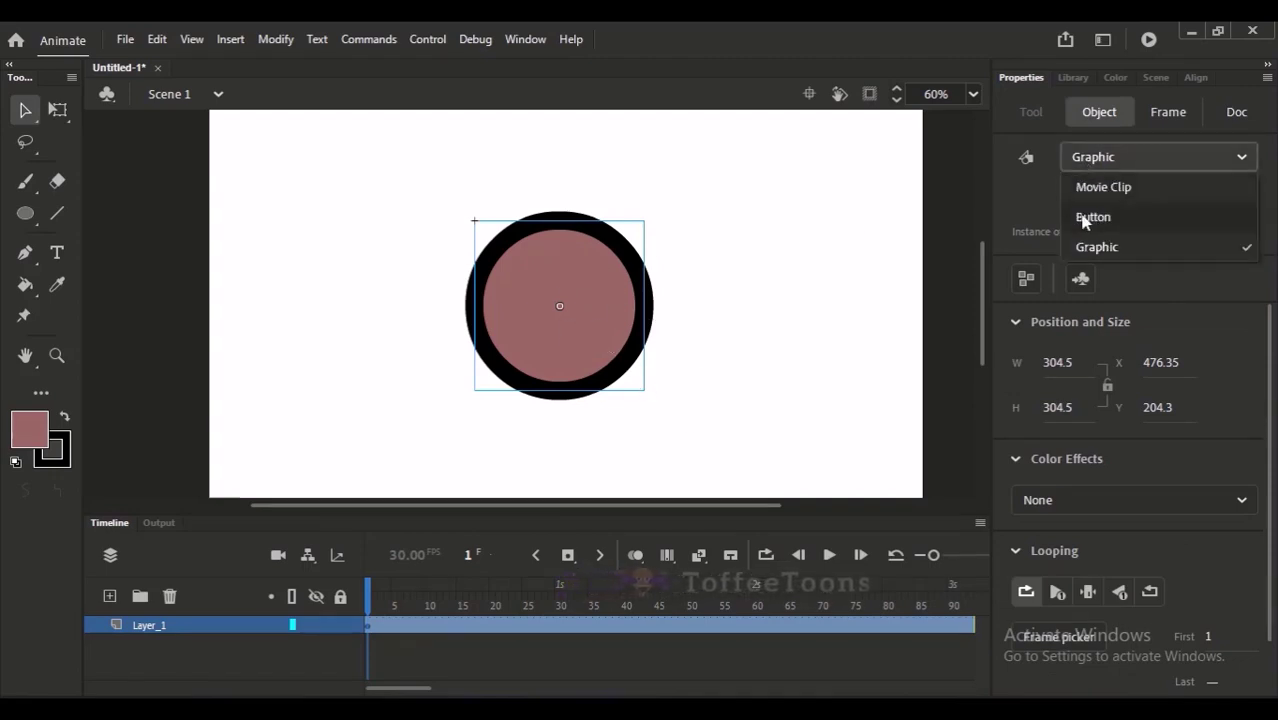
click(1101, 188)
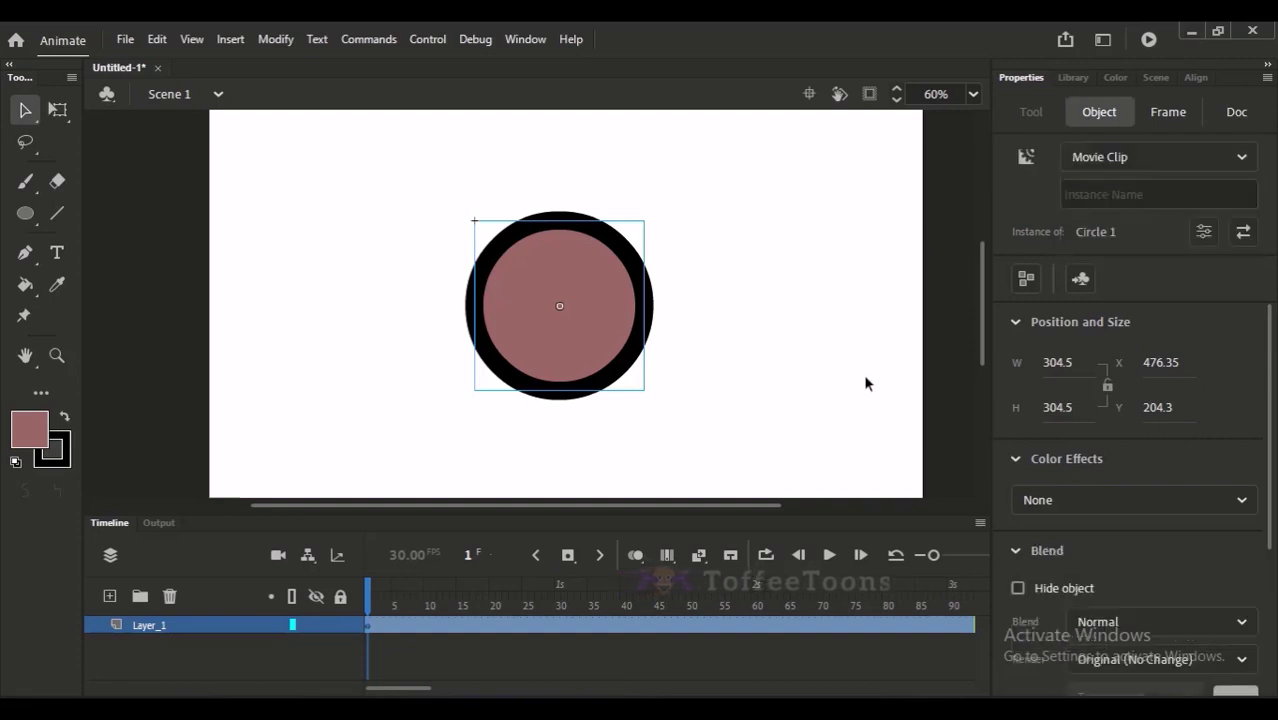
Reselect the circle movie clip, add a Blur filter to it and remove that filter
click(930, 196)
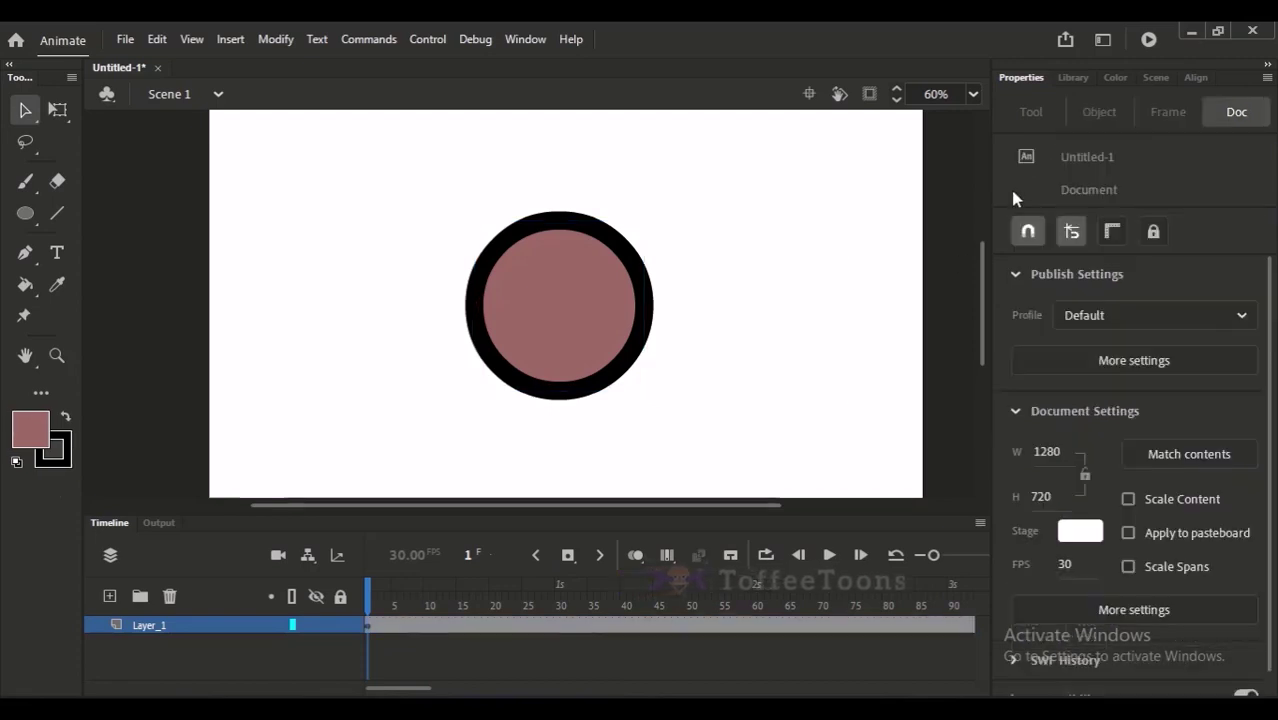
click(652, 300)
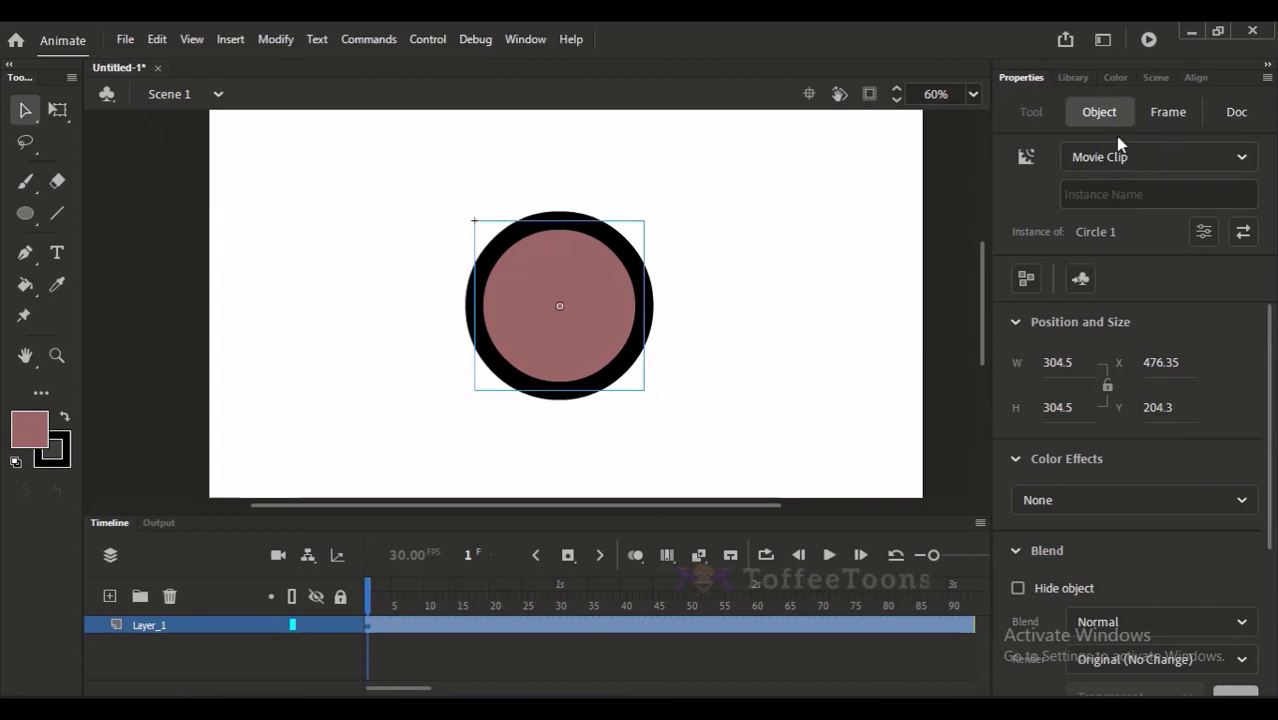
drag(1264, 324, 1246, 510)
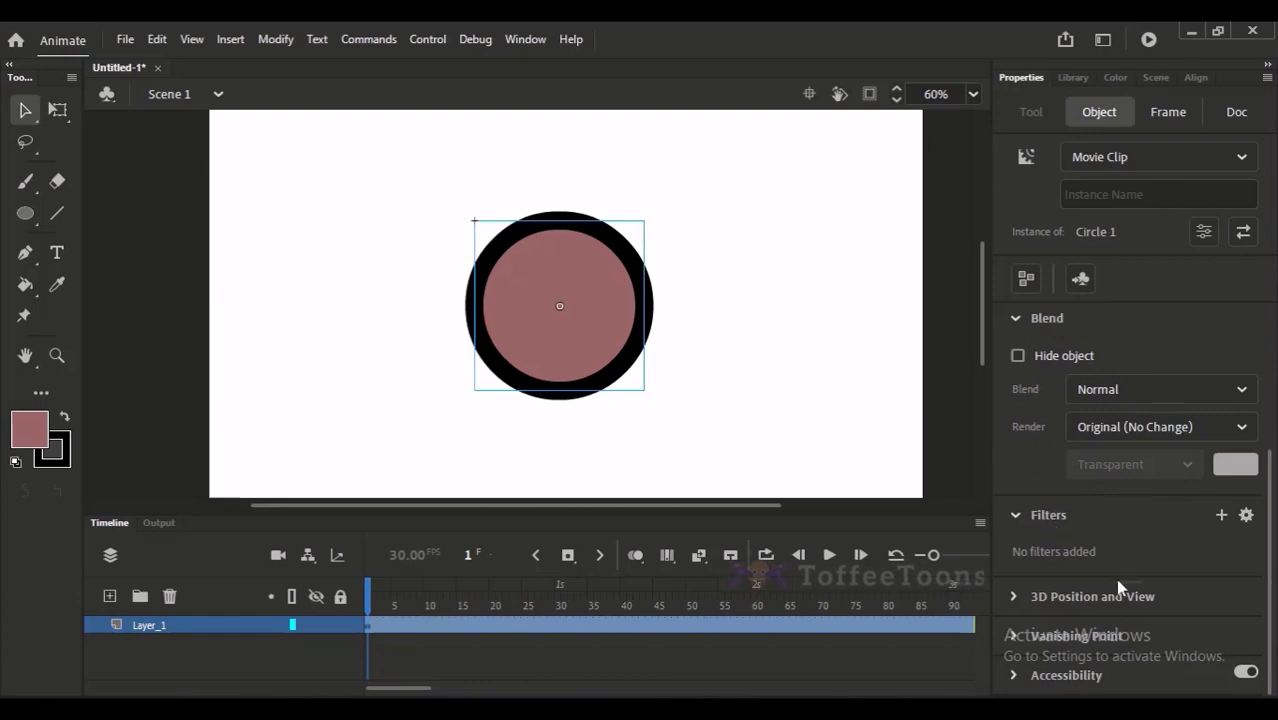
click(1220, 517)
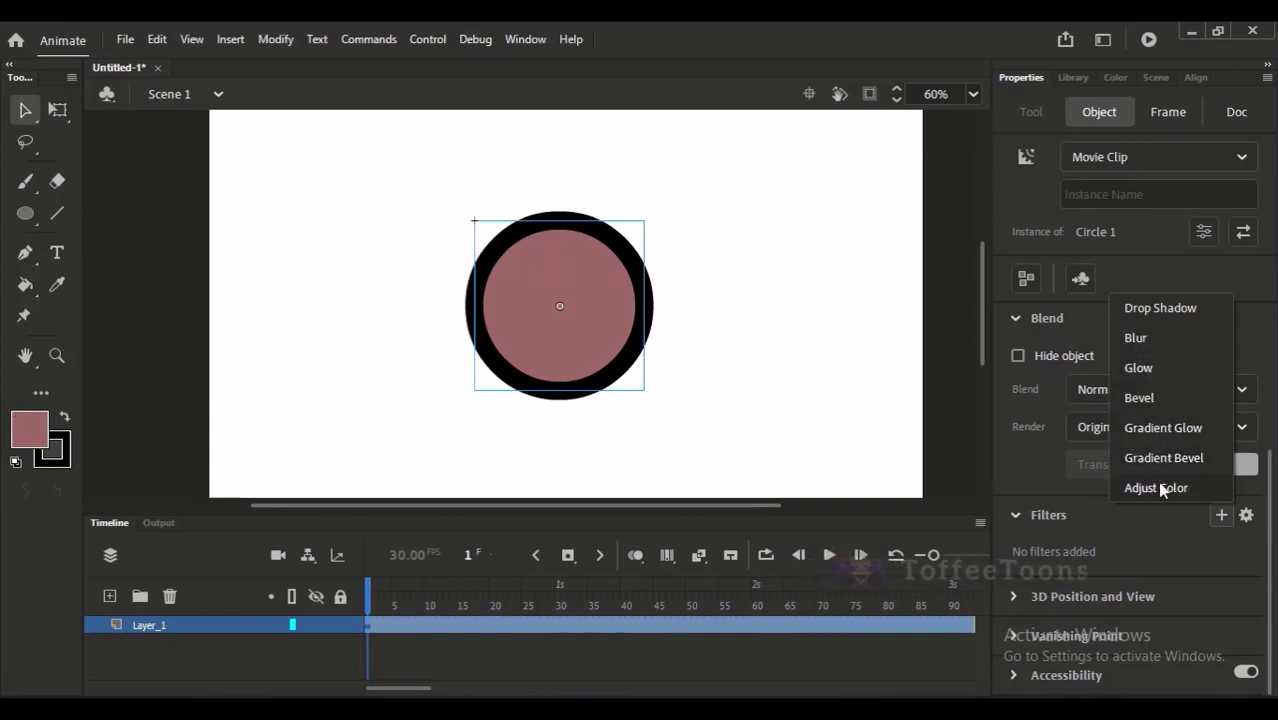
click(1136, 338)
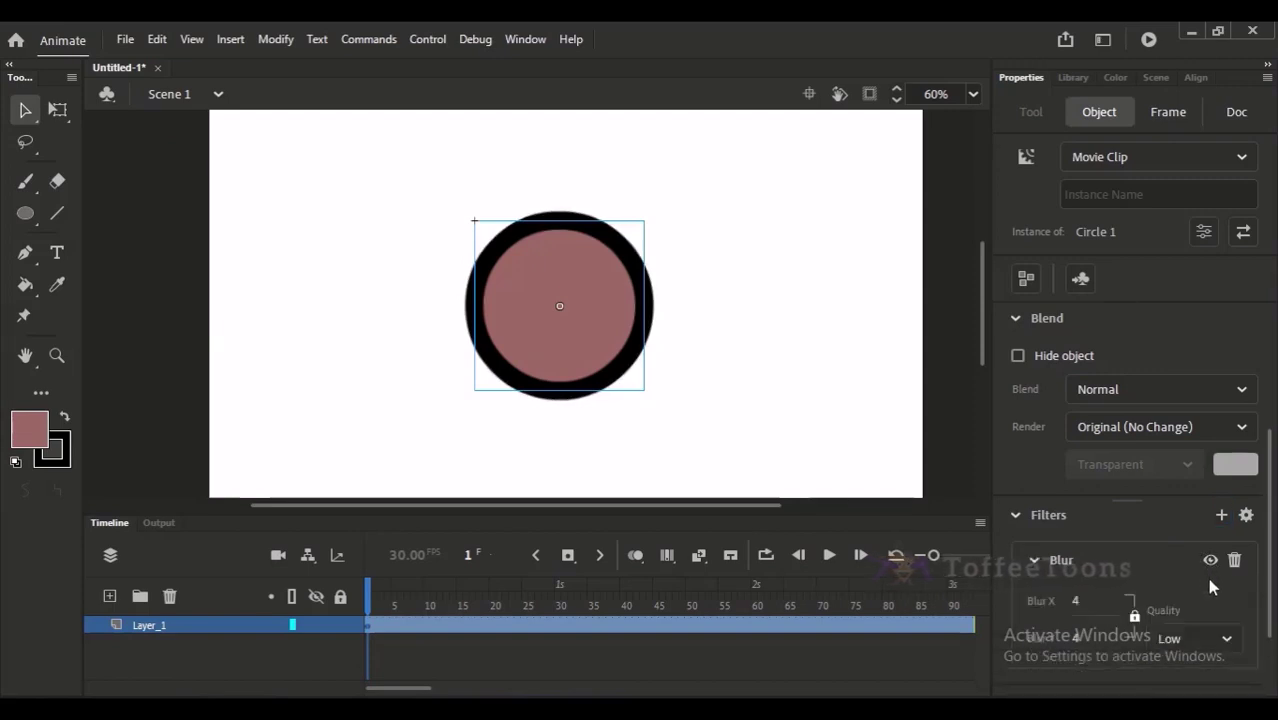
click(1234, 561)
Try a Blur filter on the circle with High quality and a horizontal and vertical blur of 1, and remove it
click(1221, 515)
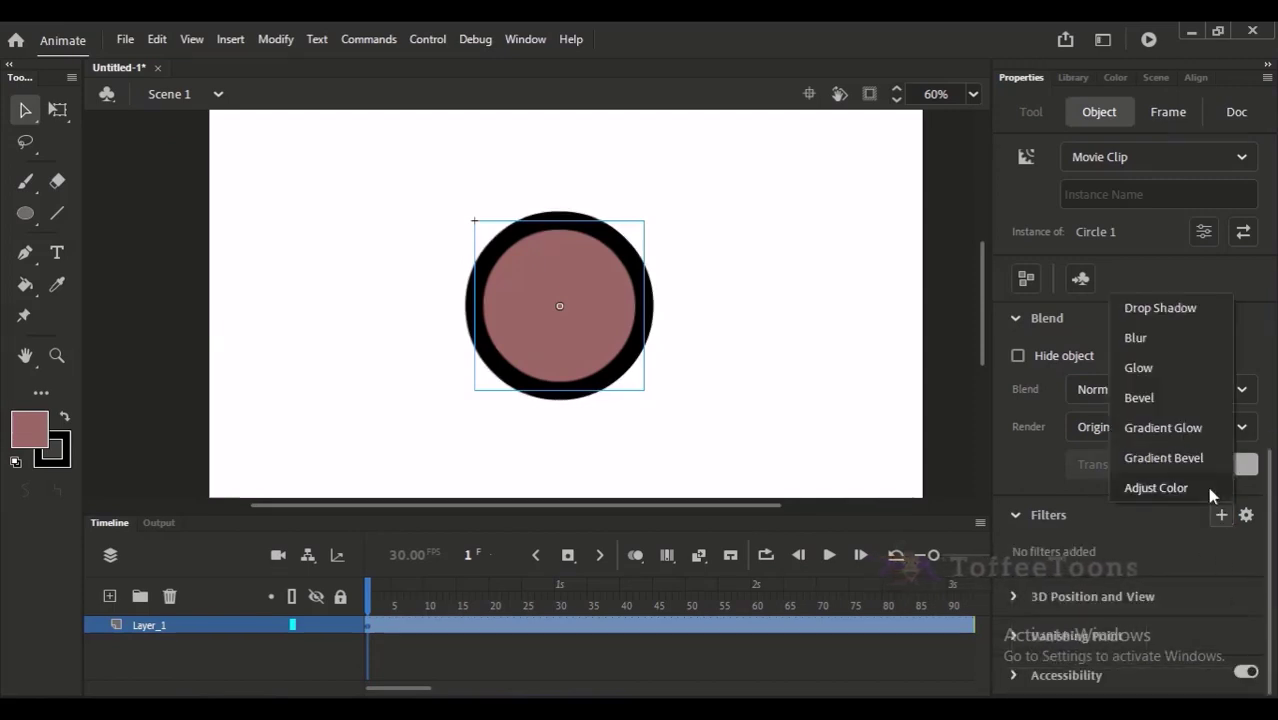
click(1173, 340)
scroll(1197, 630, down, 1)
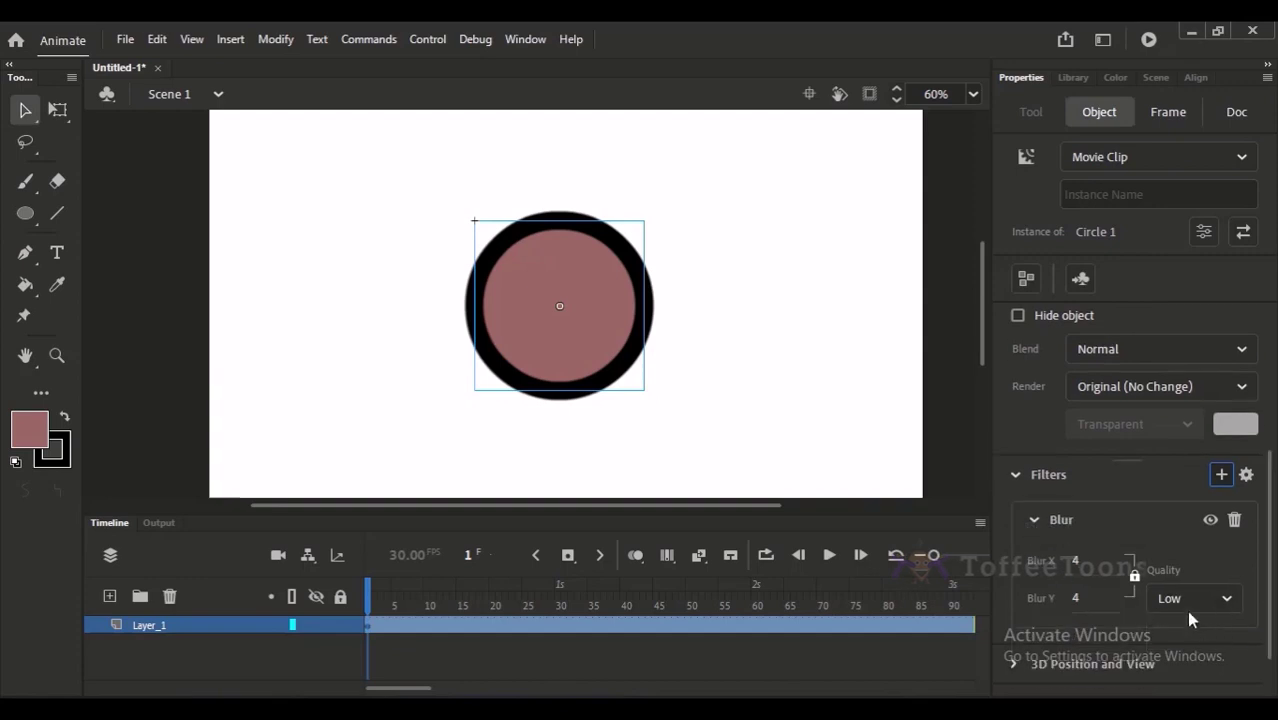
click(1190, 597)
click(1189, 569)
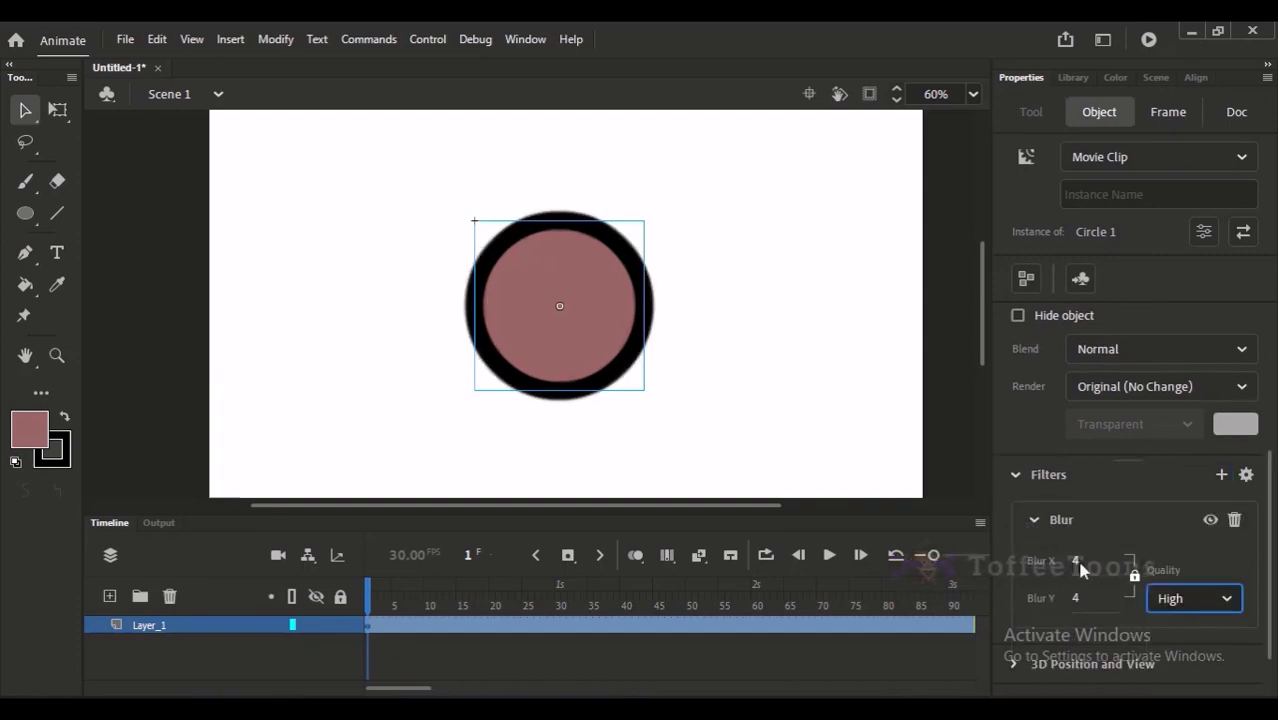
mouse_move(1077, 566)
mouse_down()
mouse_move(1139, 566)
mouse_move(1064, 569)
mouse_up()
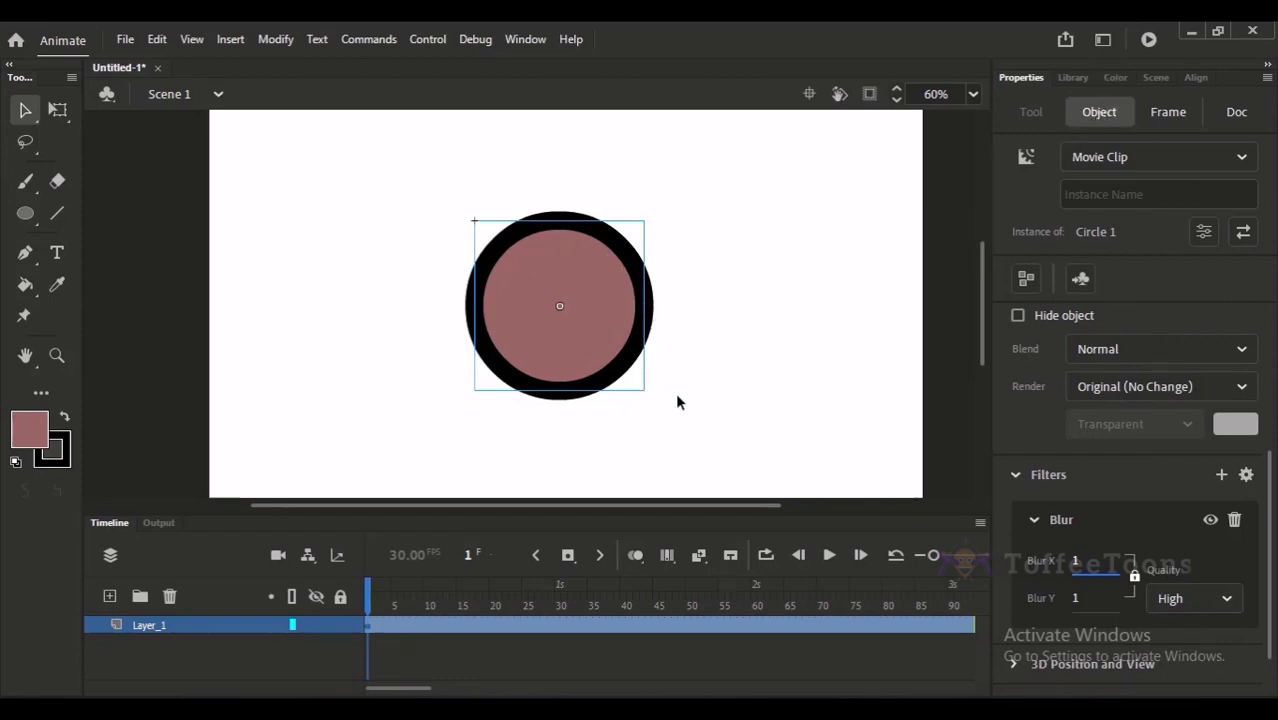
click(1233, 520)
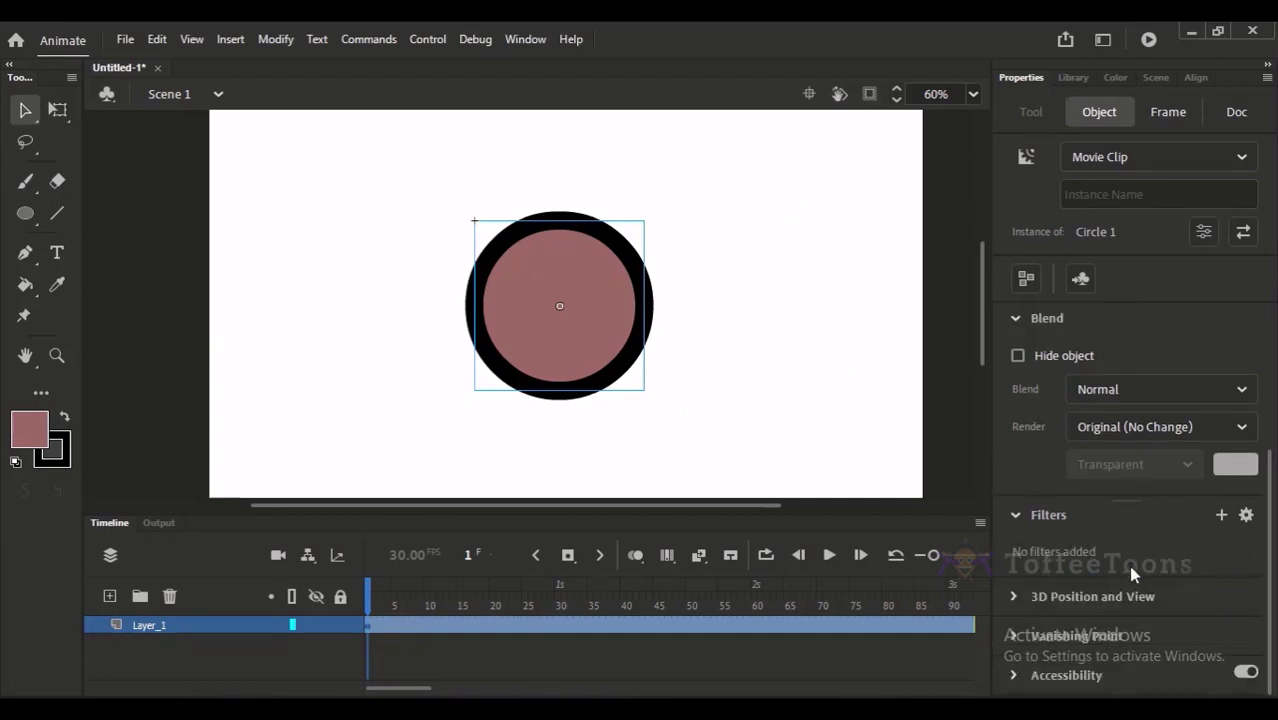
Try an Adjust Color filter on the circle with contrast -59, saturation -100, hue 7 and brightness 0, and remove it
click(1221, 517)
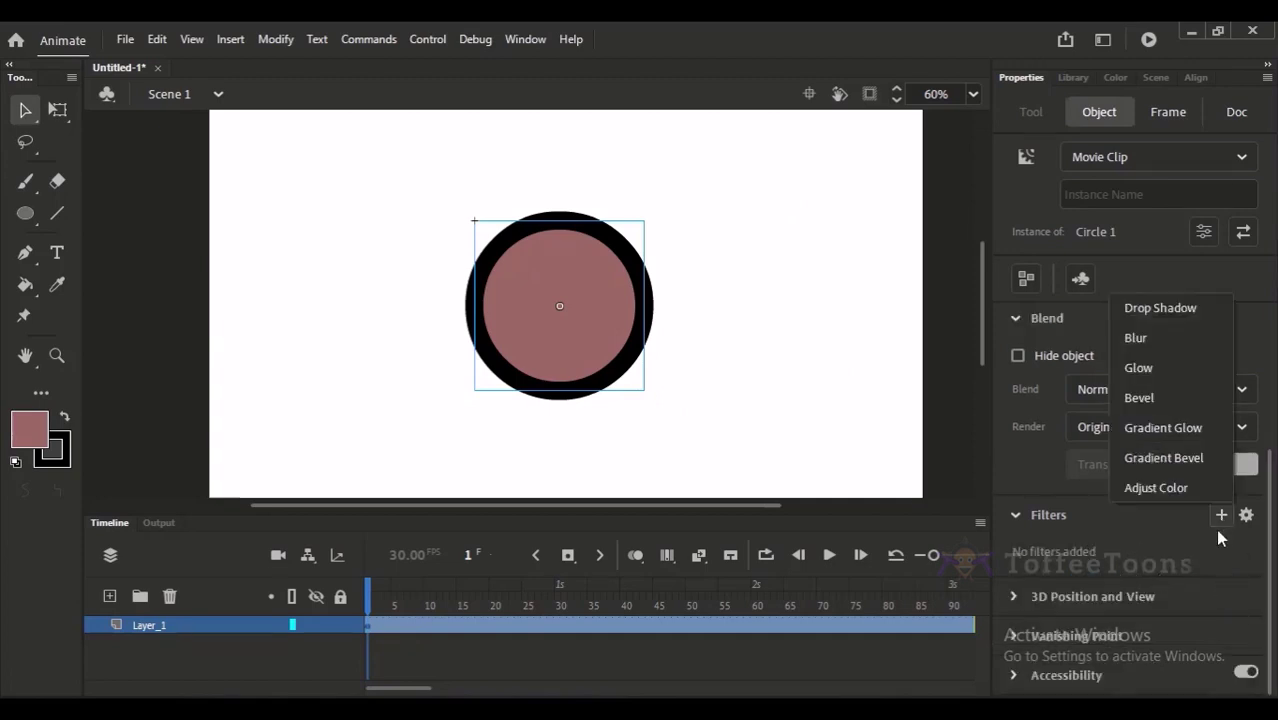
click(1160, 488)
drag(1088, 604, 1127, 636)
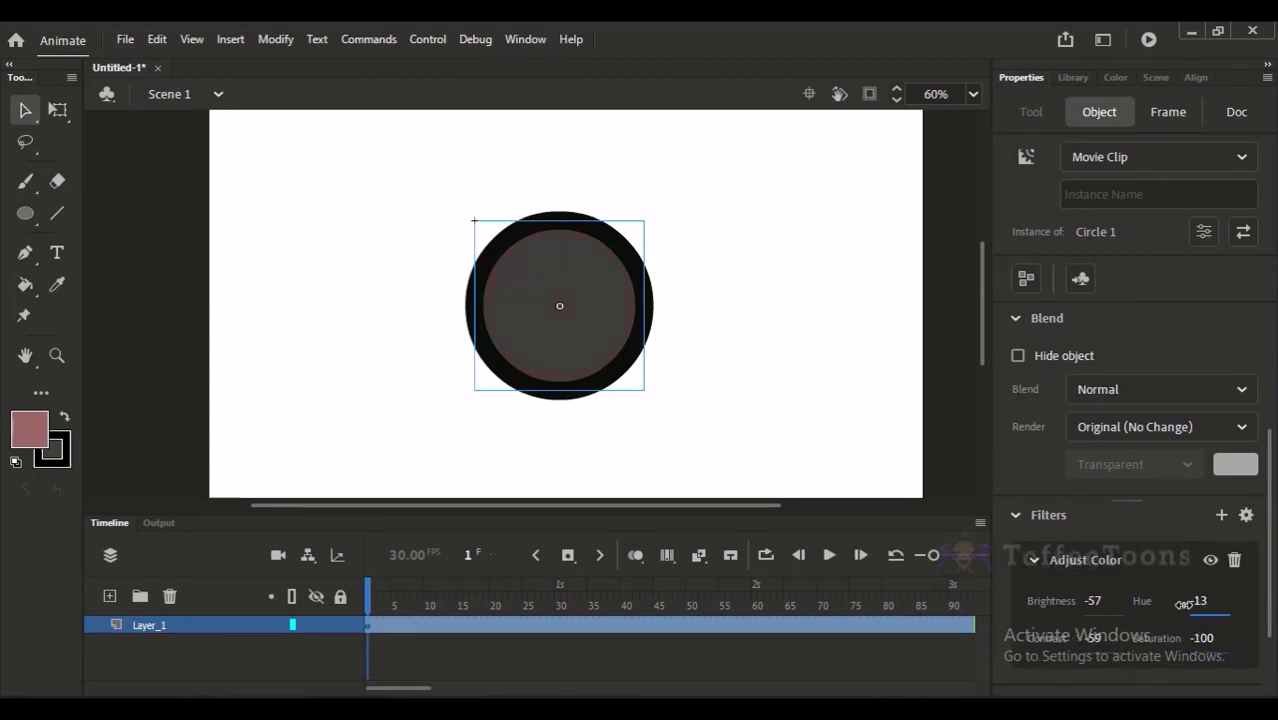
drag(1183, 604, 1204, 602)
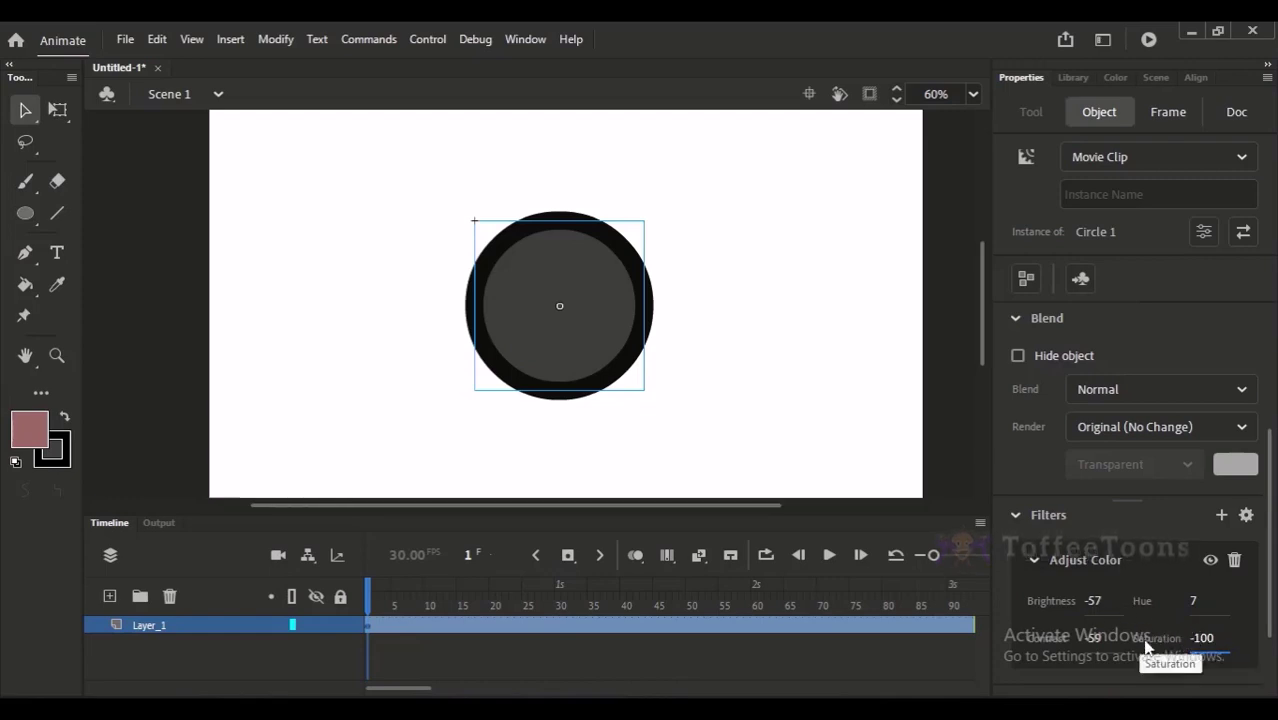
click(1093, 601)
text(0)
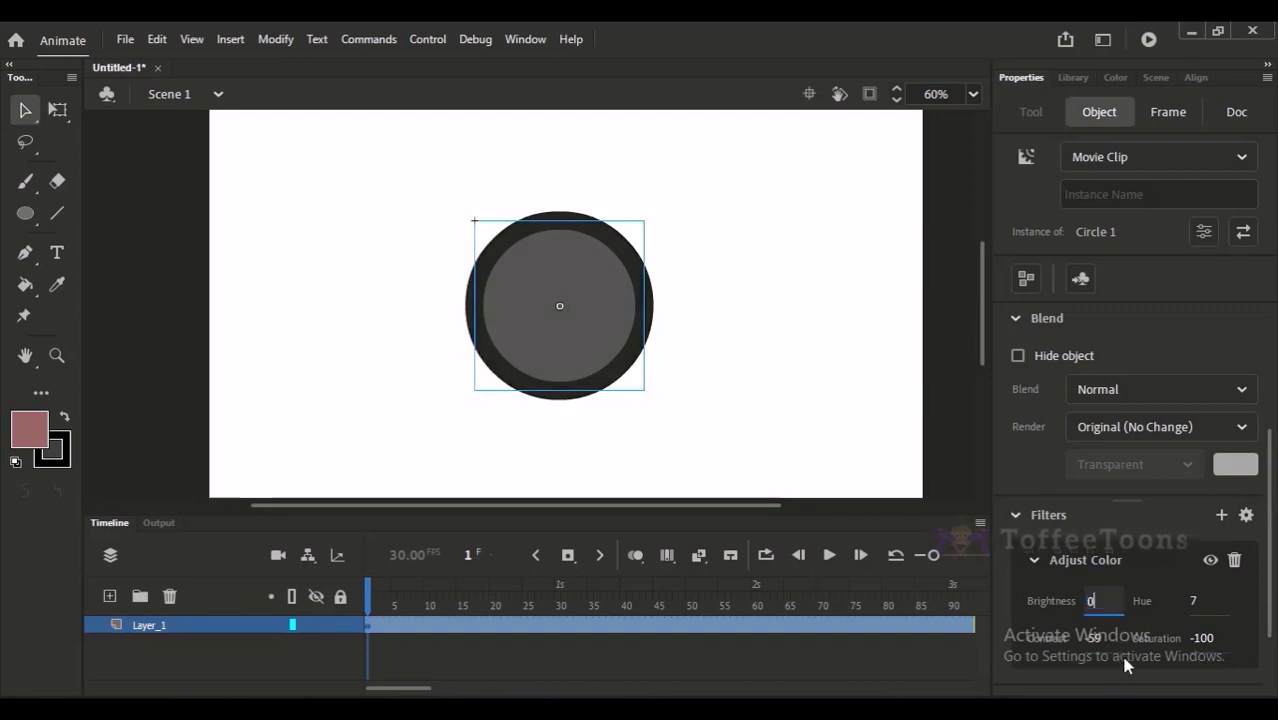
click(1235, 561)
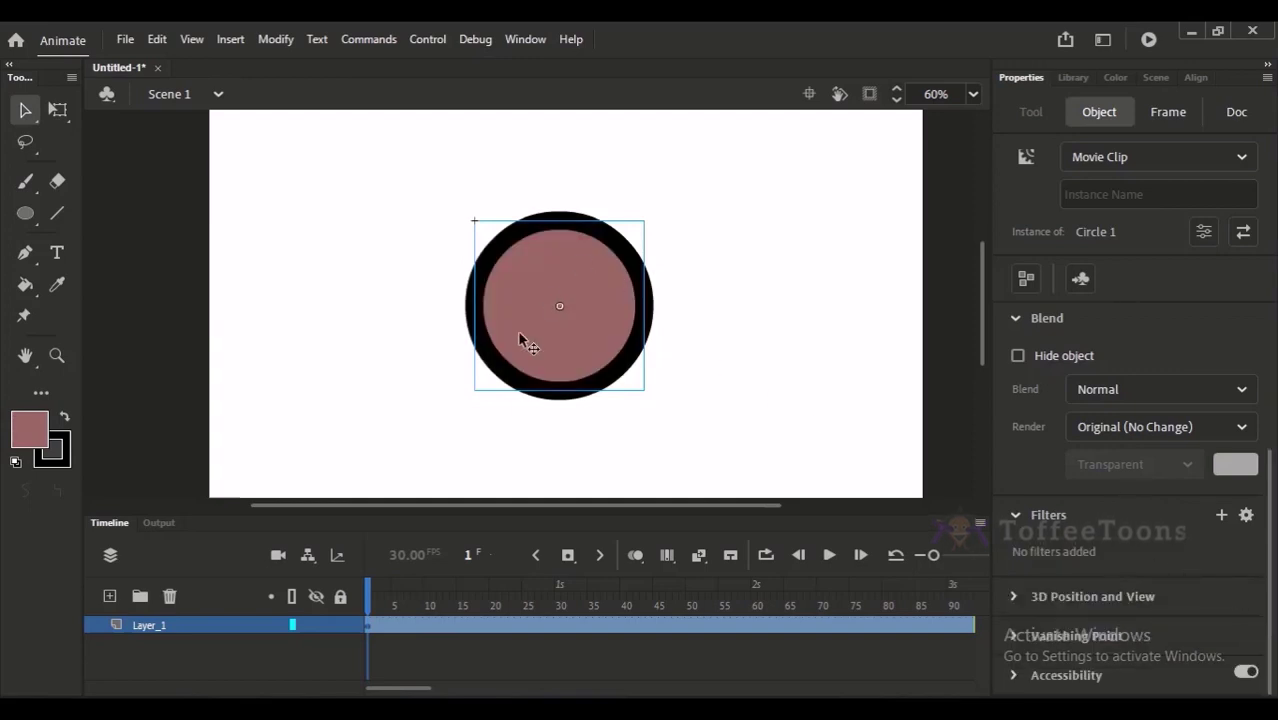
Add a Drop Shadow filter to the circle with blur 38, strength 89%, distance -118 and angle 215°
click(1221, 516)
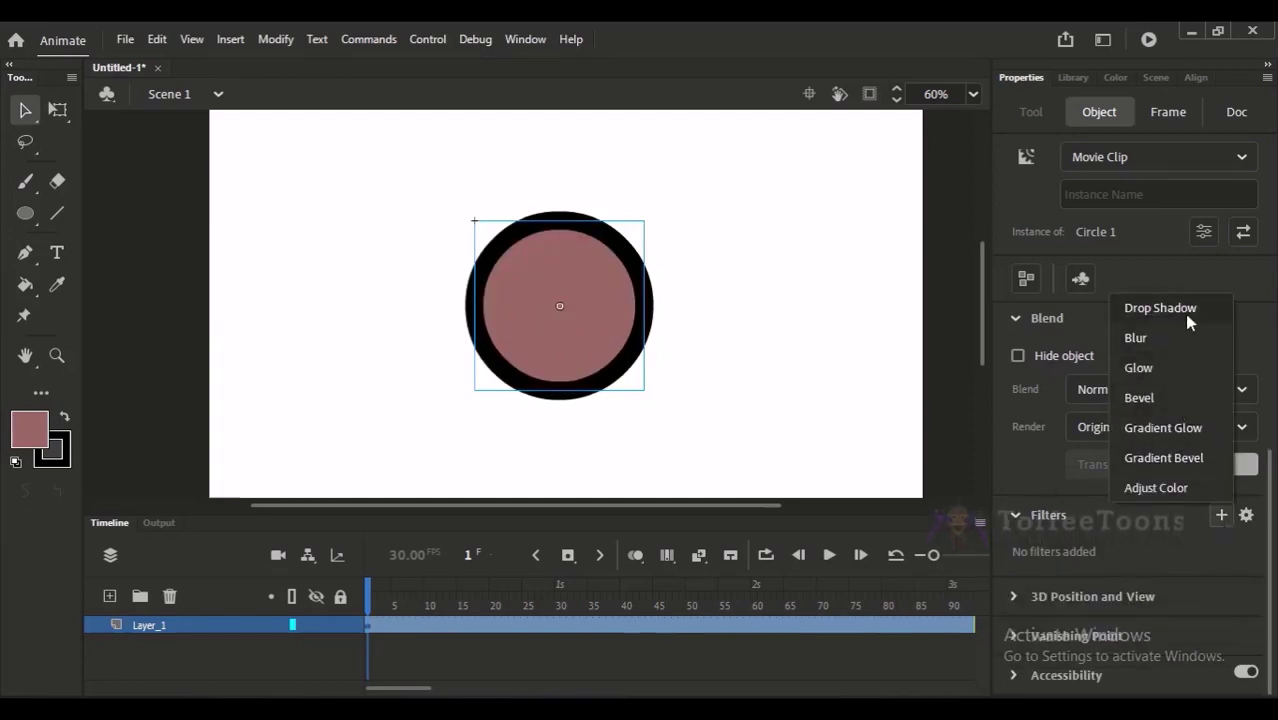
click(1160, 309)
drag(1081, 505, 1119, 503)
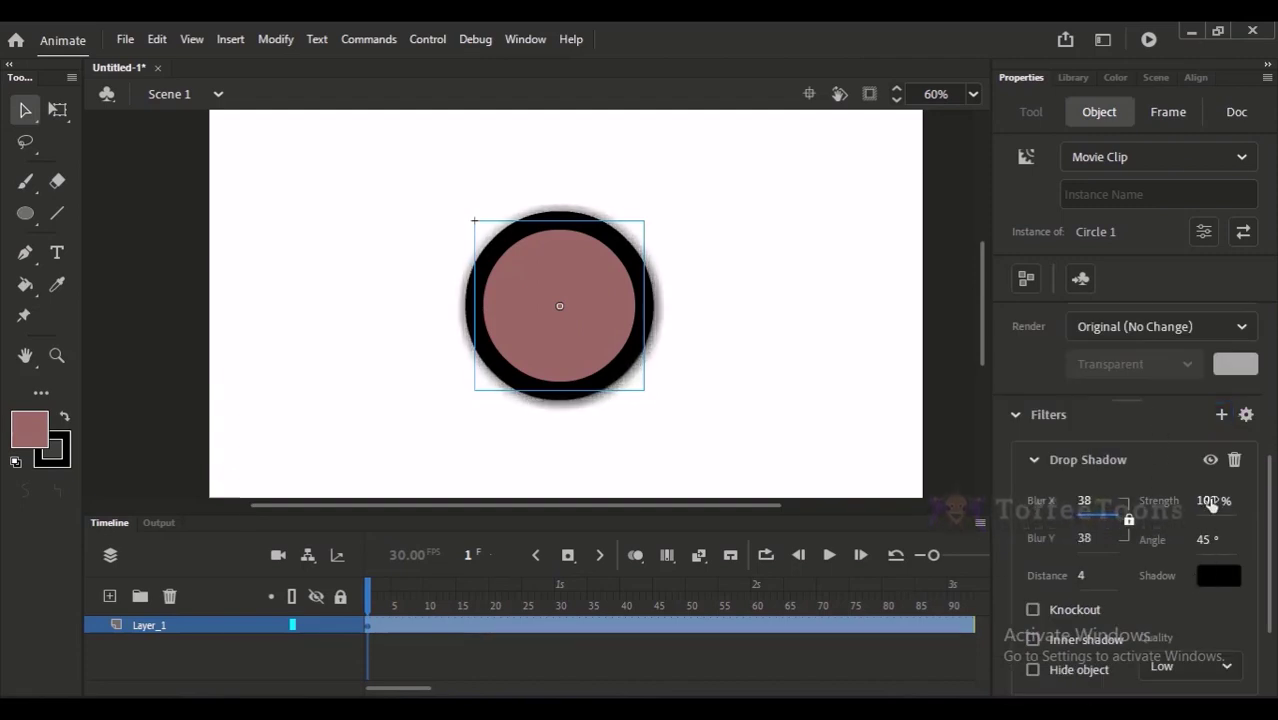
drag(1211, 505, 927, 547)
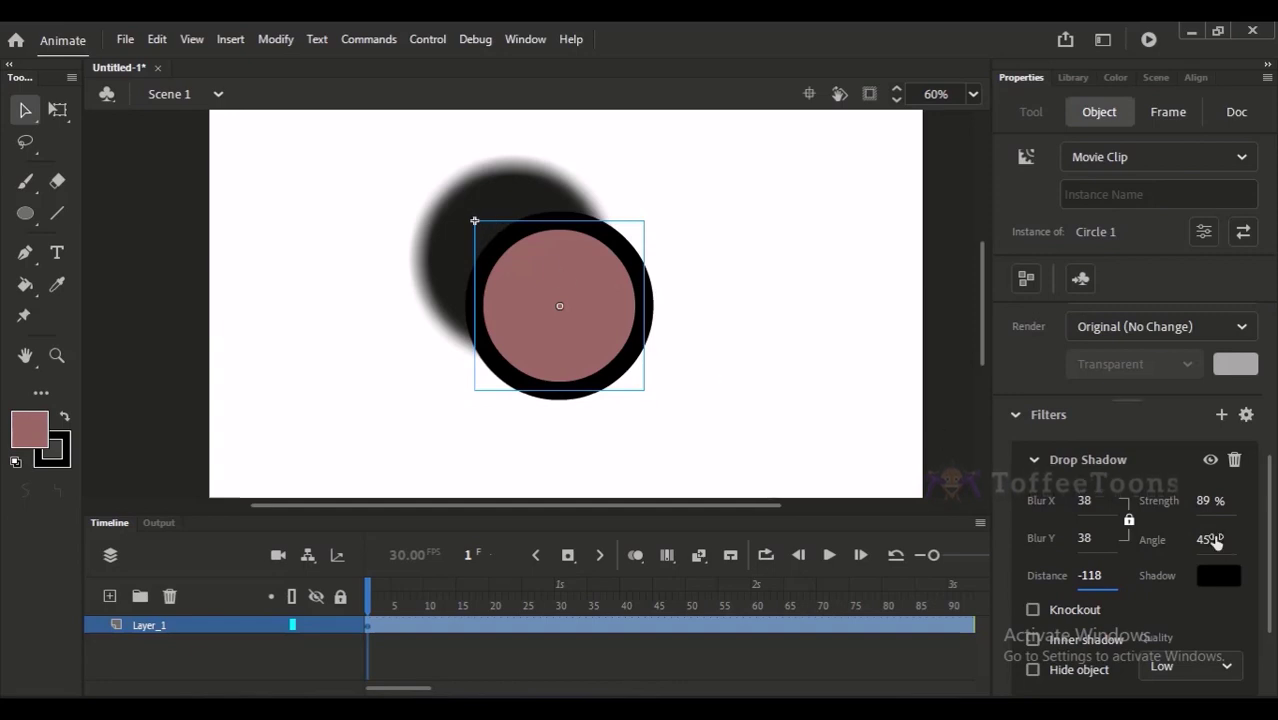
mouse_move(1203, 541)
mouse_down()
mouse_move(1175, 541)
mouse_move(1217, 541)
mouse_move(1150, 541)
mouse_move(1210, 545)
mouse_up()
Make the circle's drop shadow green and set its quality to High
click(1211, 568)
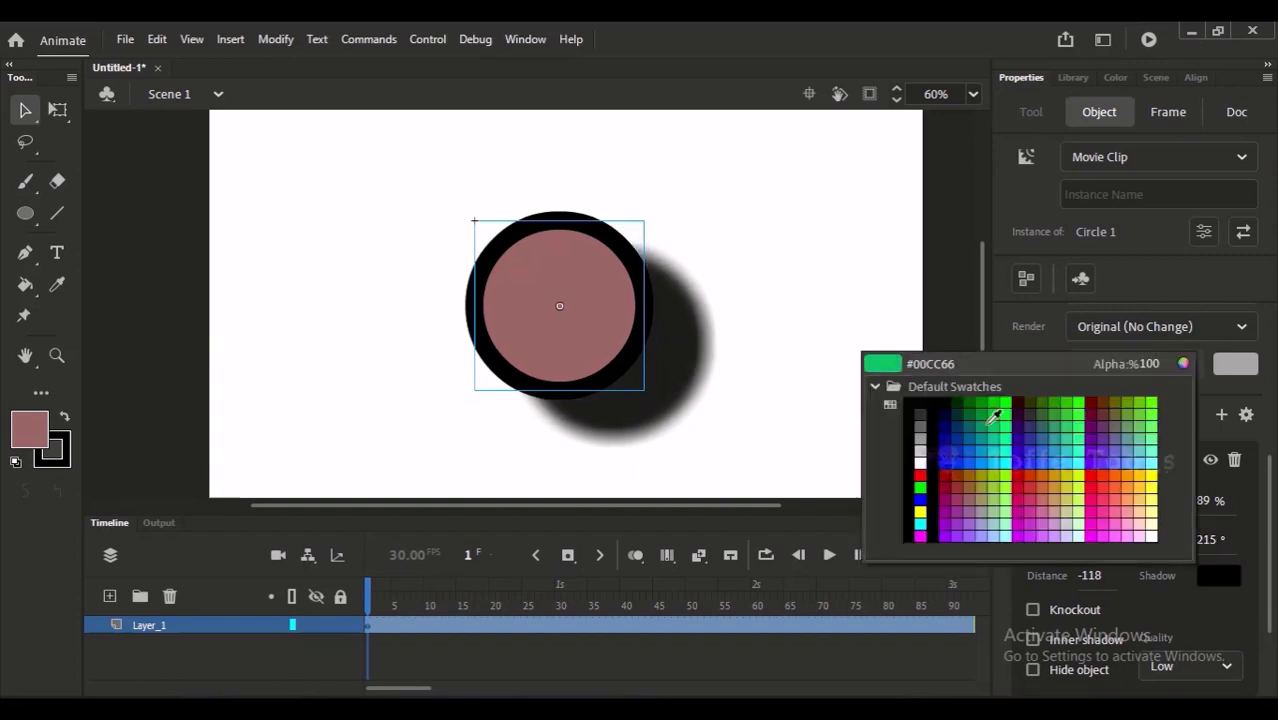
click(994, 418)
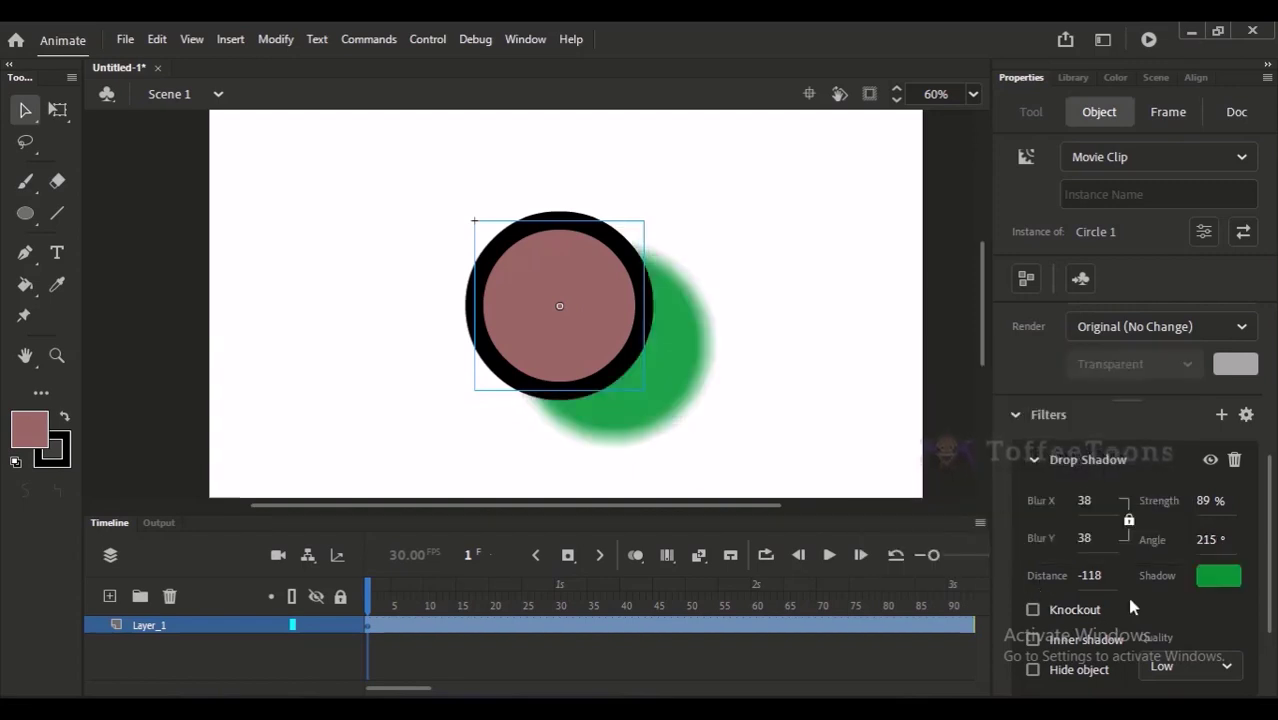
click(1178, 668)
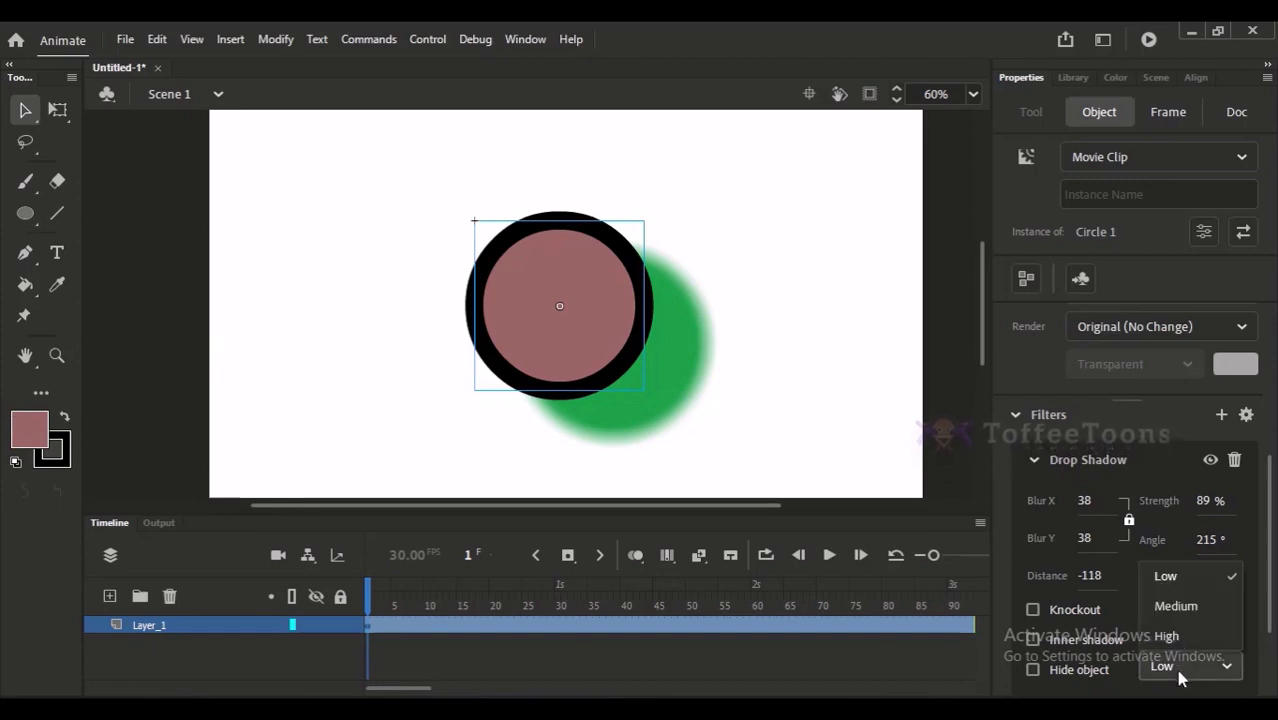
click(1174, 635)
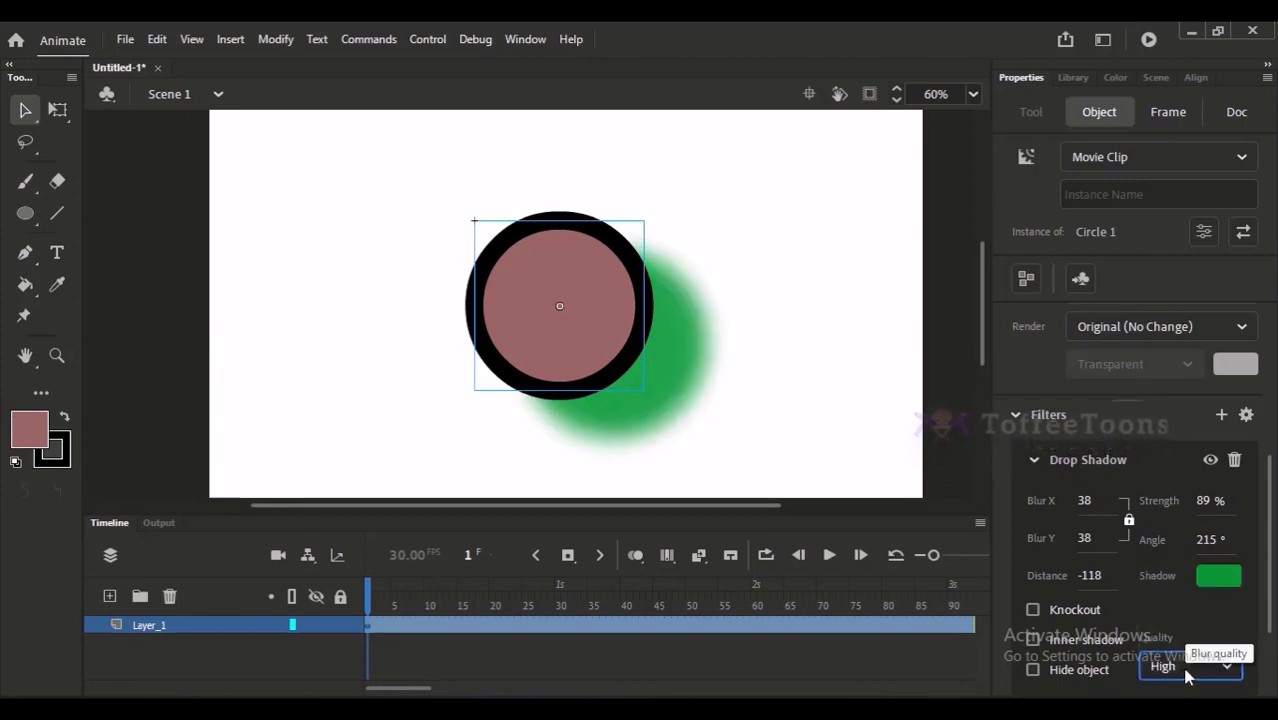
click(1188, 671)
click(1180, 647)
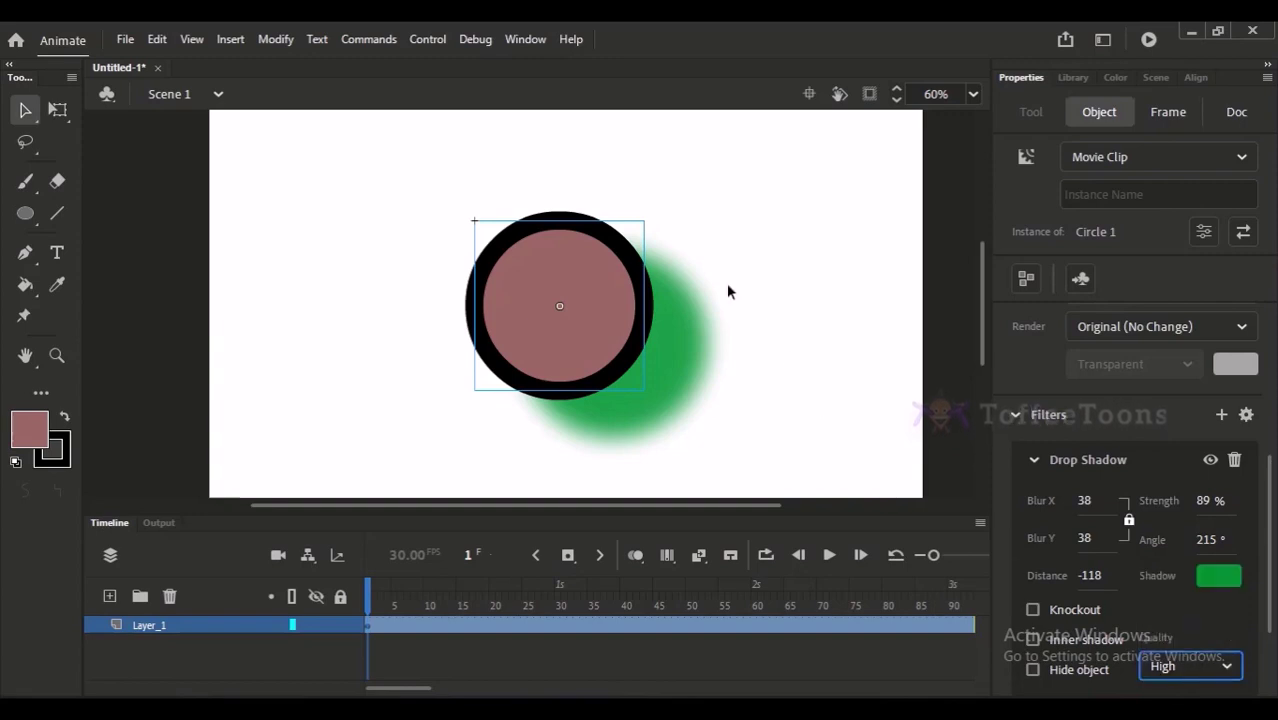
View the circle with its drop shadow unselected, and remove the Drop Shadow filter from it
click(717, 381)
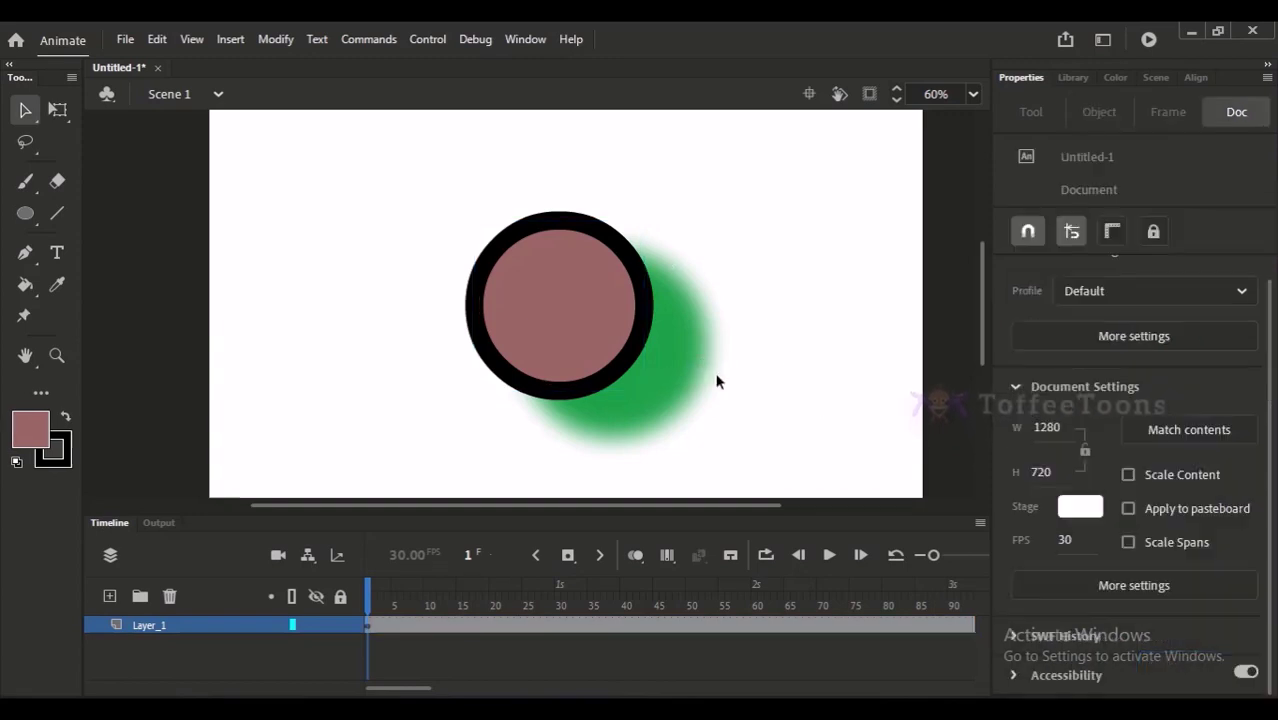
click(610, 358)
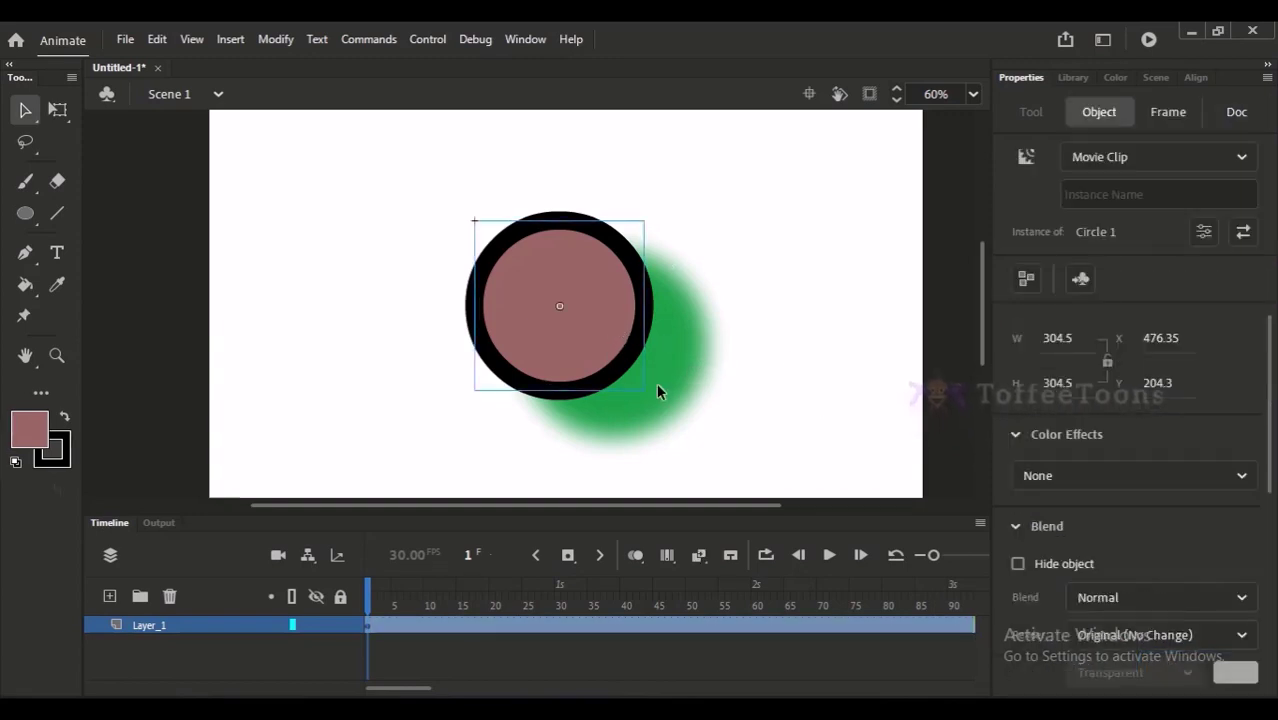
scroll(1270, 477, down, 5)
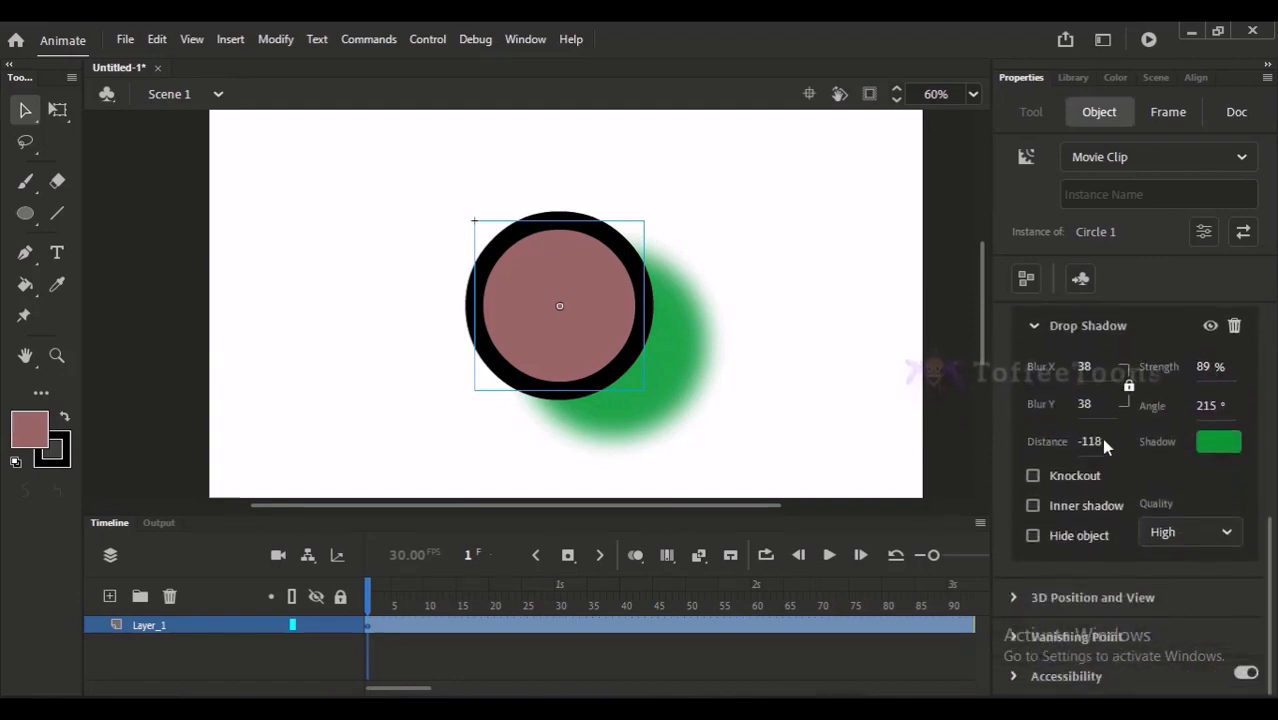
click(1236, 325)
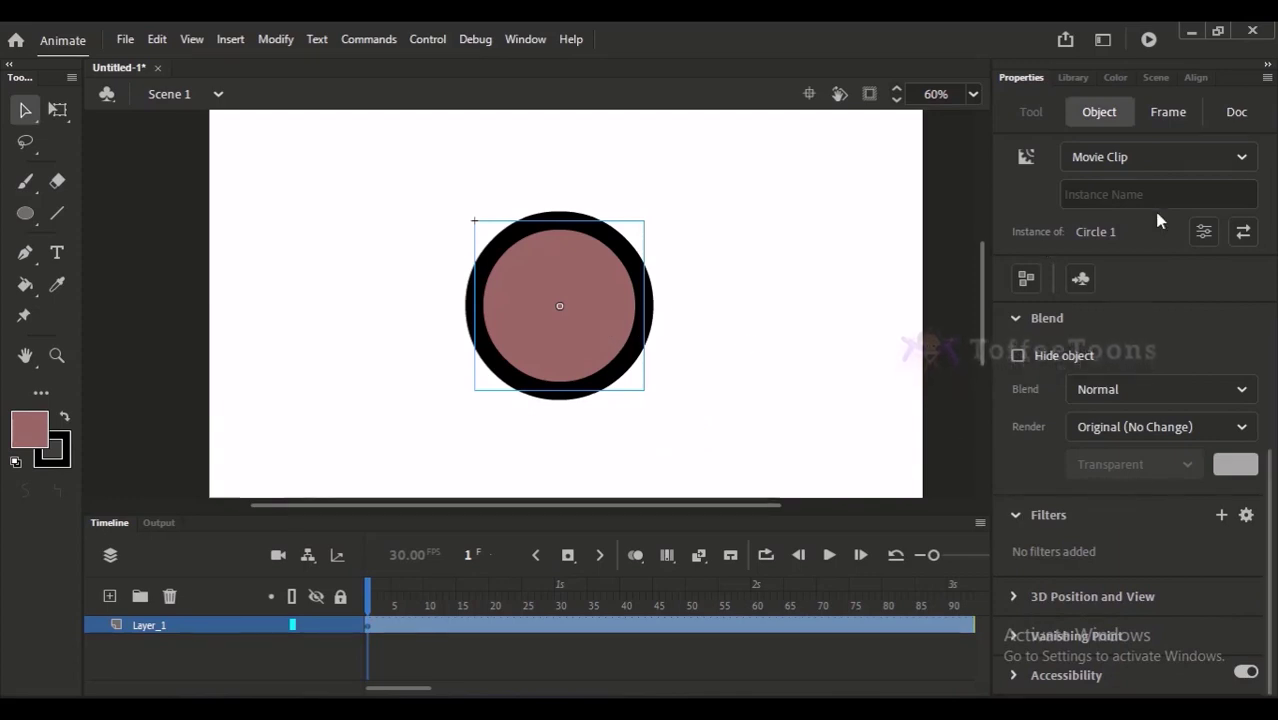
Change the circle instance's symbol behavior to Graphic
click(1221, 515)
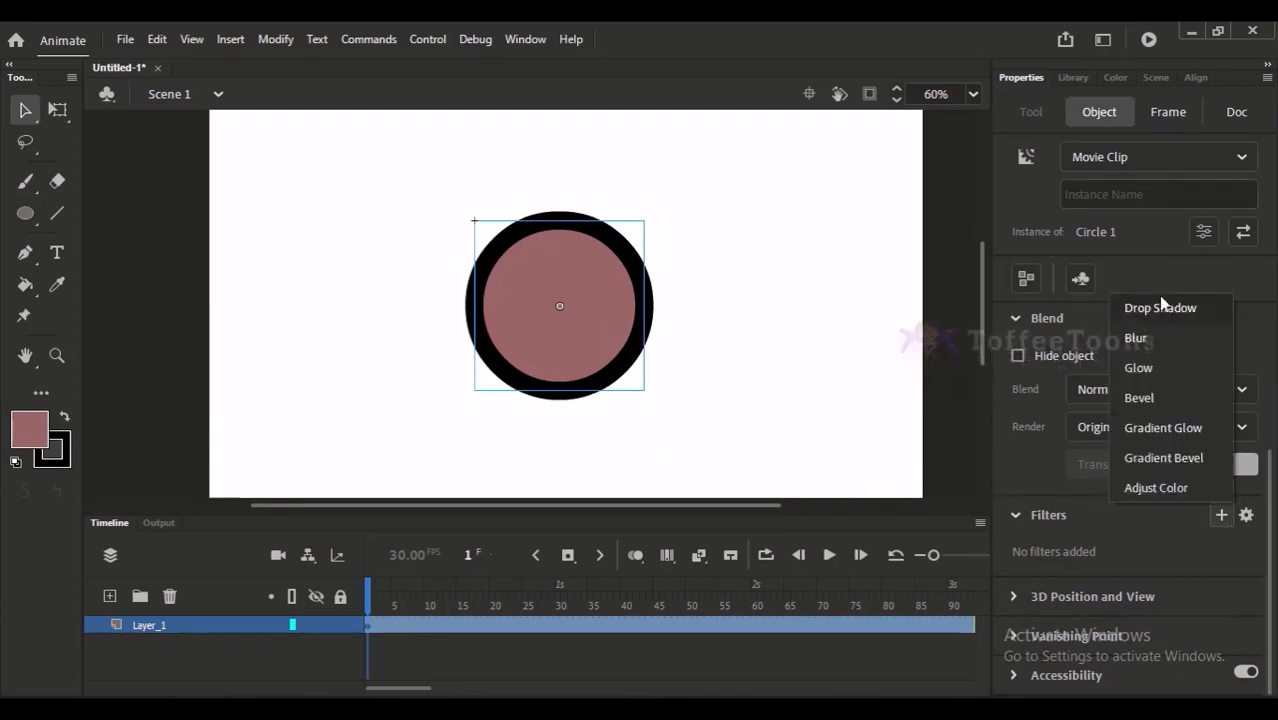
click(1062, 490)
click(1116, 158)
click(1098, 248)
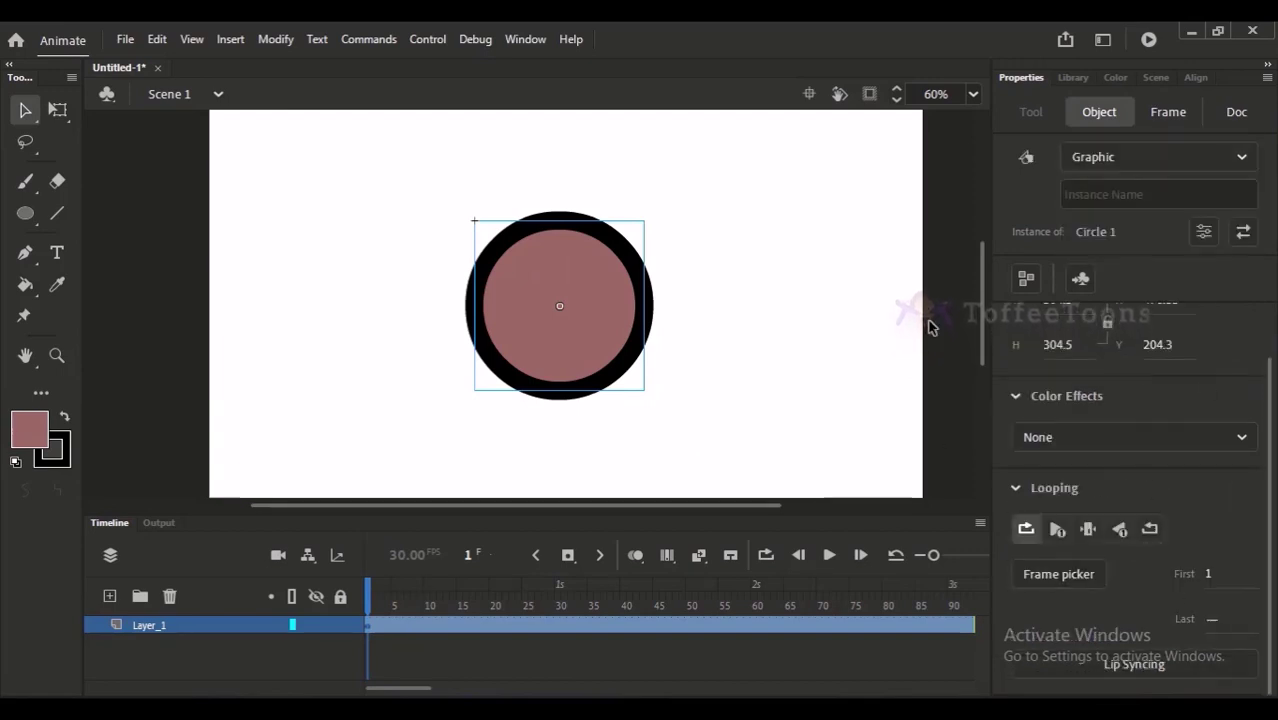
Review the circle's color effect options, and switch its symbol behavior to Movie Clip and back to Graphic
click(1070, 440)
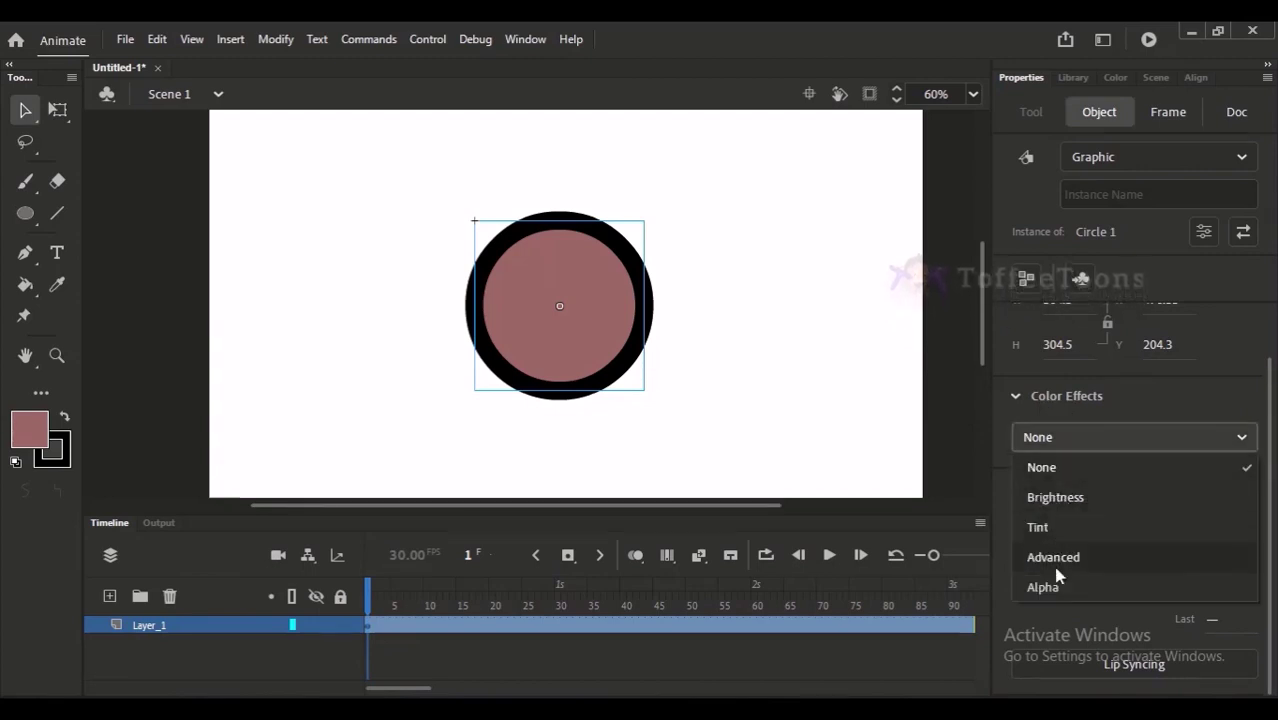
click(1104, 383)
click(1140, 157)
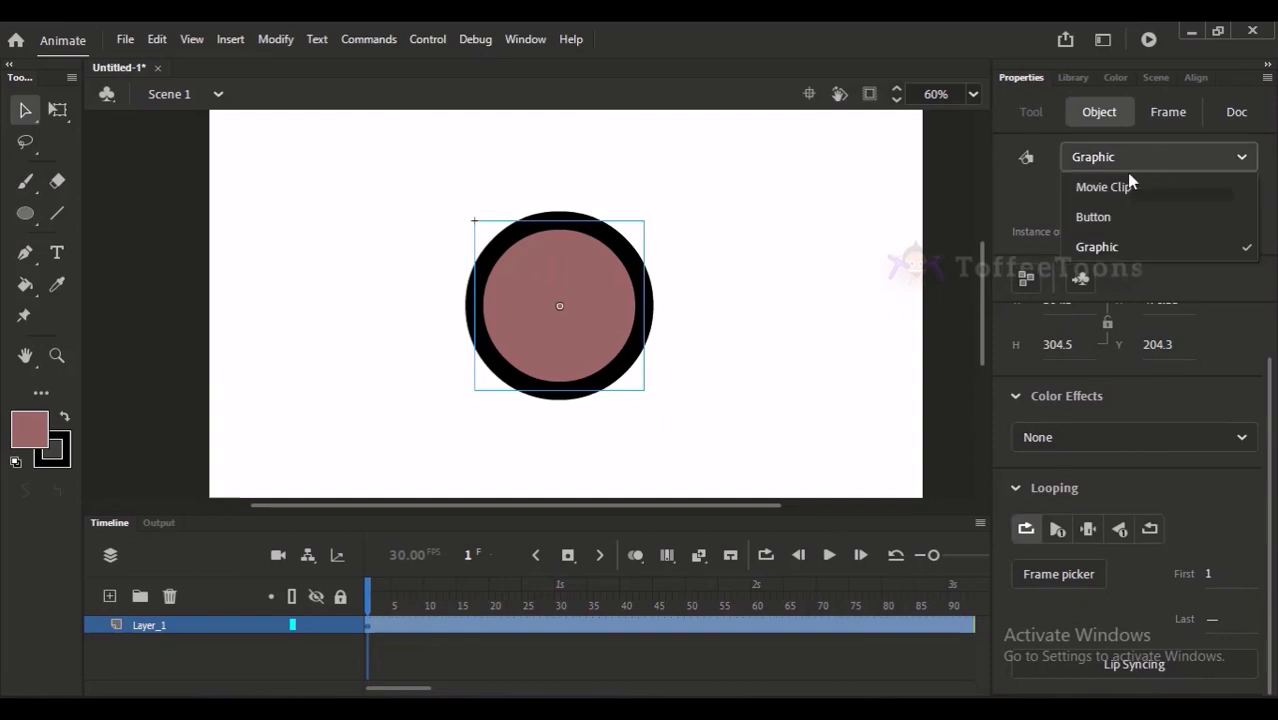
click(1120, 187)
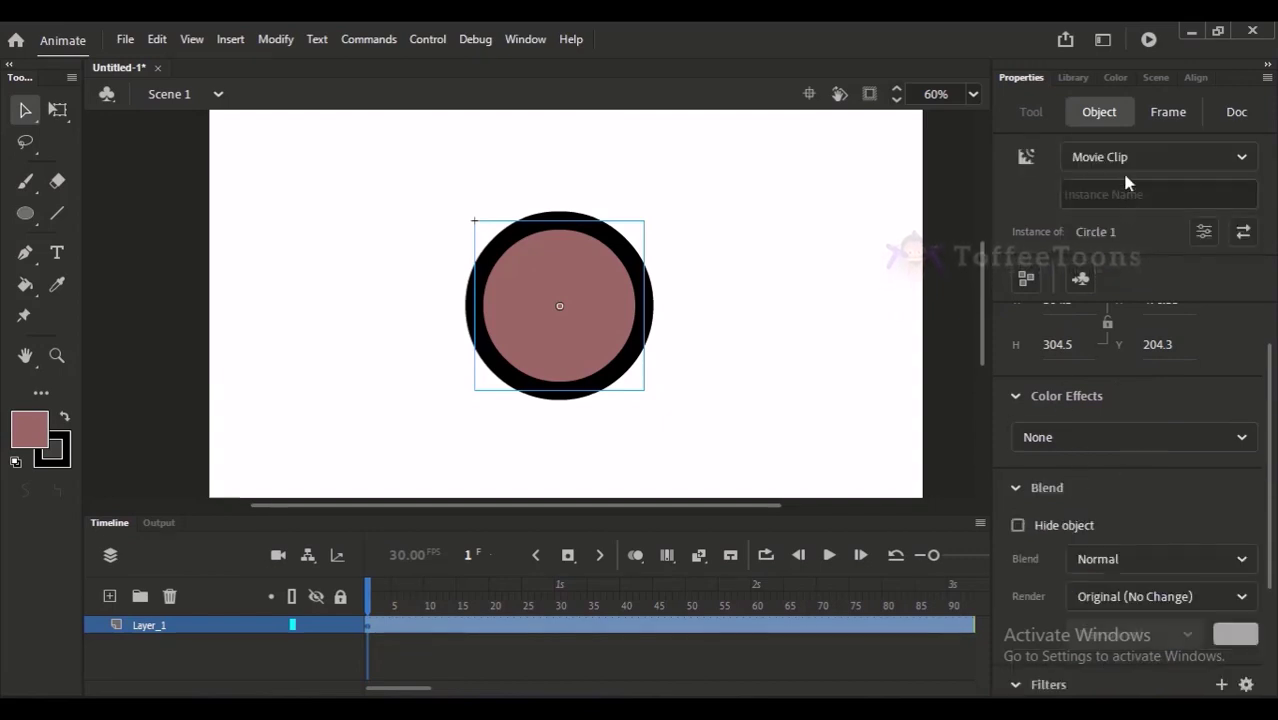
click(1121, 169)
click(1098, 247)
Apply a Brightness color effect to the circle and try adjusting its amount
click(1076, 437)
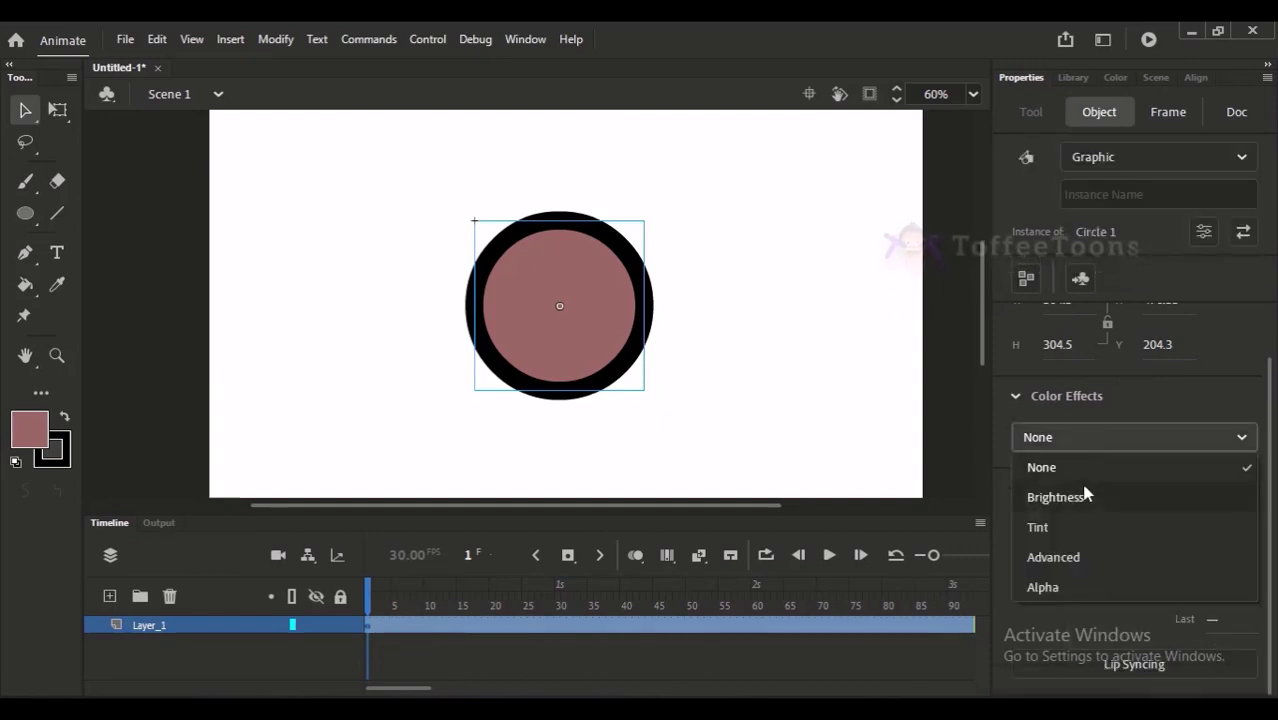
click(1078, 499)
mouse_move(1107, 492)
mouse_down()
mouse_move(1084, 492)
mouse_move(1109, 499)
mouse_up()
Apply a Tint color effect to the circle with tint 65%, red 103, green 56 and blue 169
click(1106, 438)
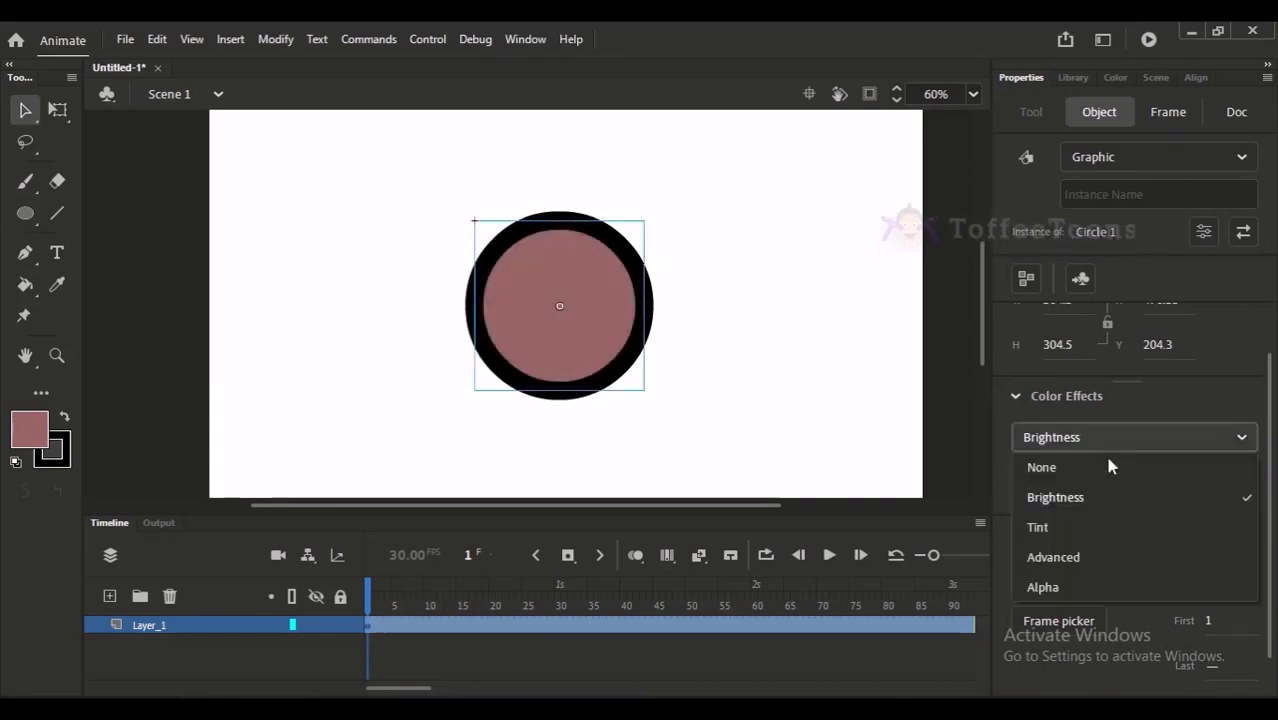
click(1058, 532)
drag(1131, 492, 1170, 495)
drag(1250, 530, 1112, 530)
drag(1250, 570, 1172, 609)
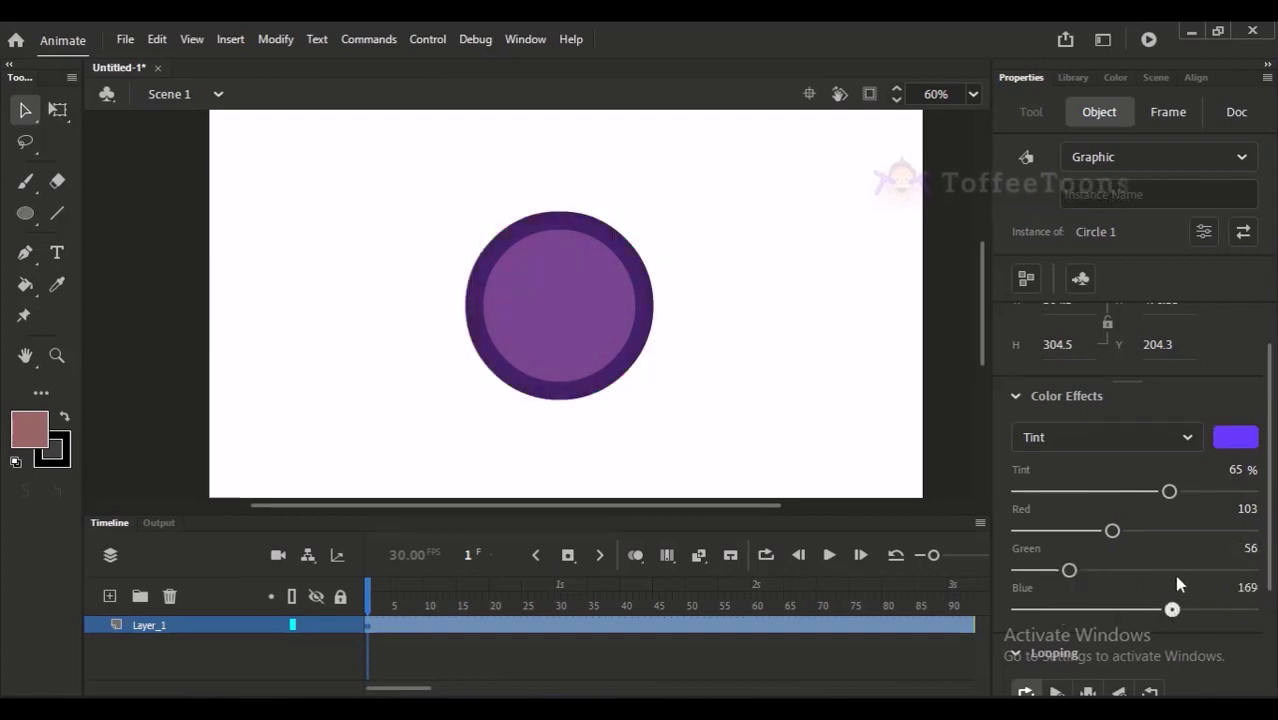
Set the circle's tint blue value to 111, and switch its color effect to Advanced
drag(1198, 552, 1088, 530)
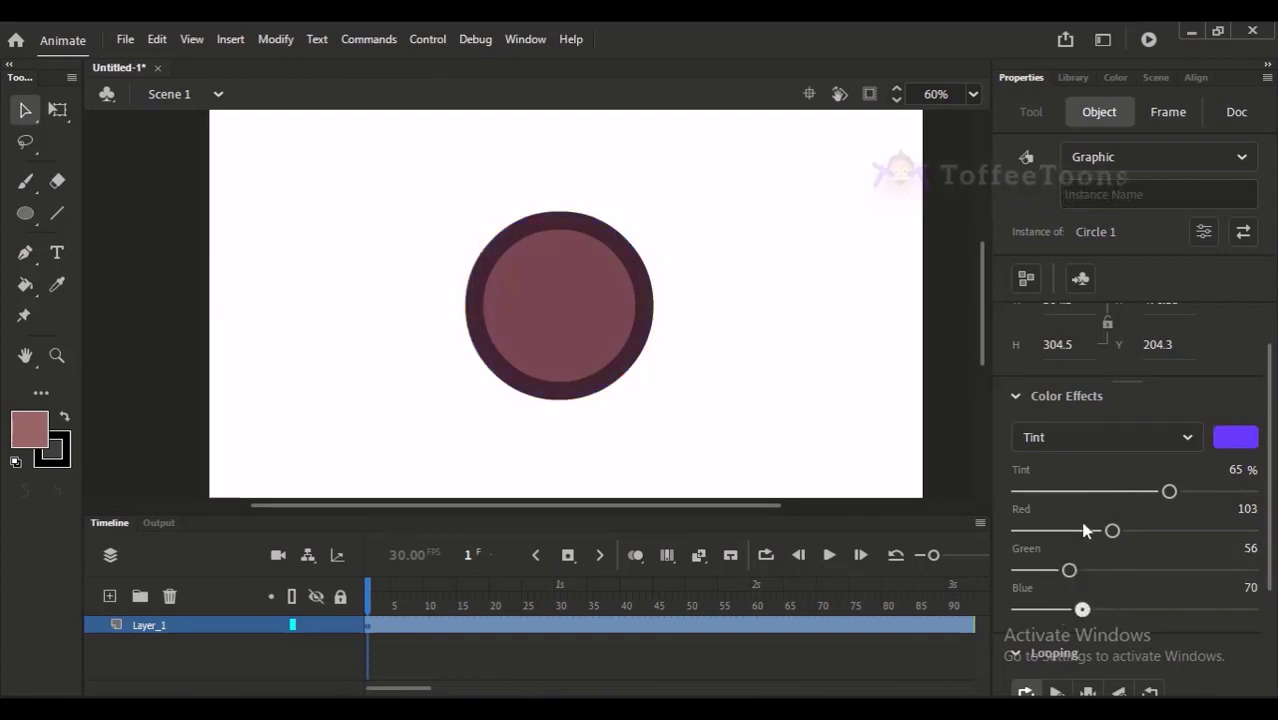
click(1054, 436)
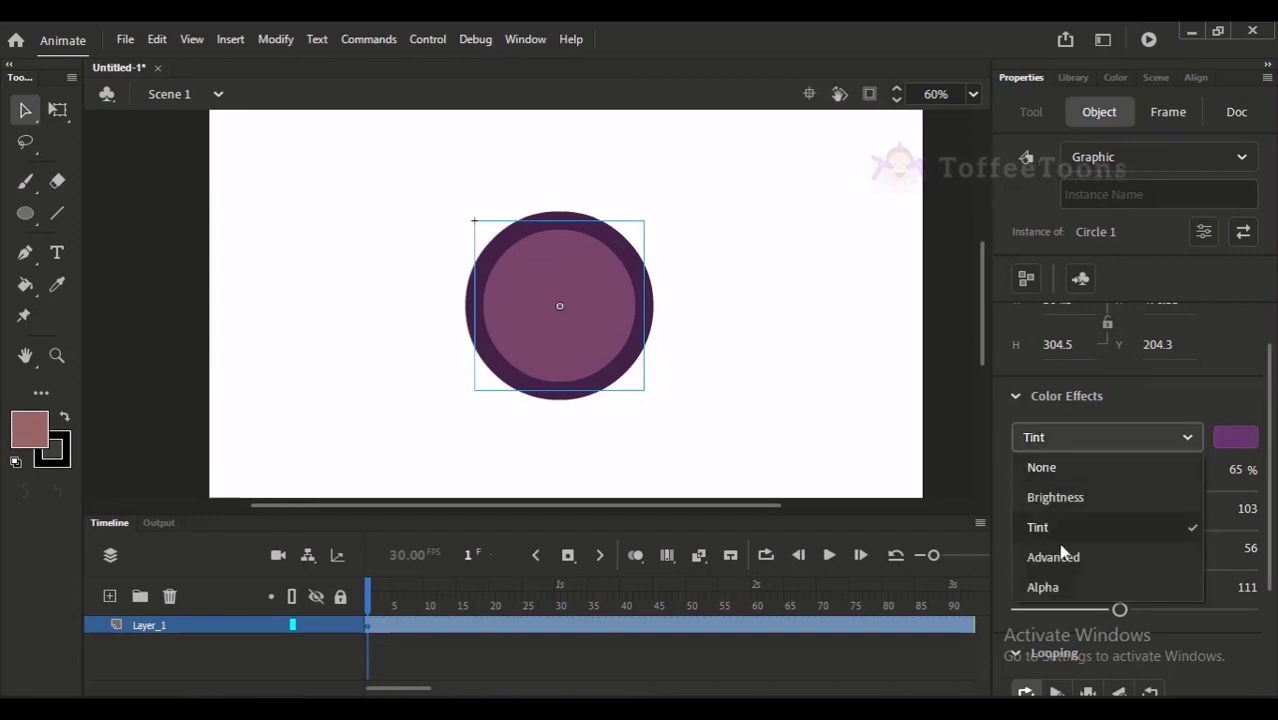
click(1060, 558)
mouse_move(1076, 476)
mouse_down()
mouse_move(1025, 477)
mouse_move(1073, 485)
mouse_up()
Try the Brightness color effect on the circle, and switch the effect to Alpha
click(1075, 441)
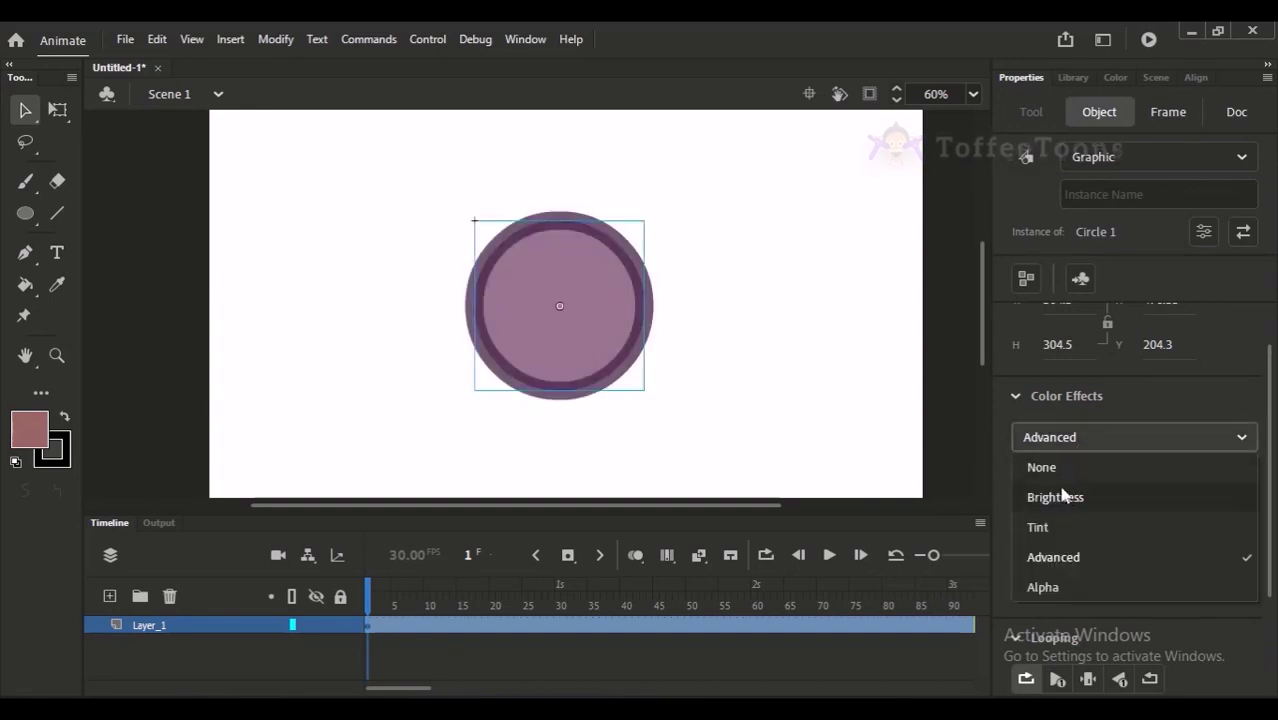
click(1062, 497)
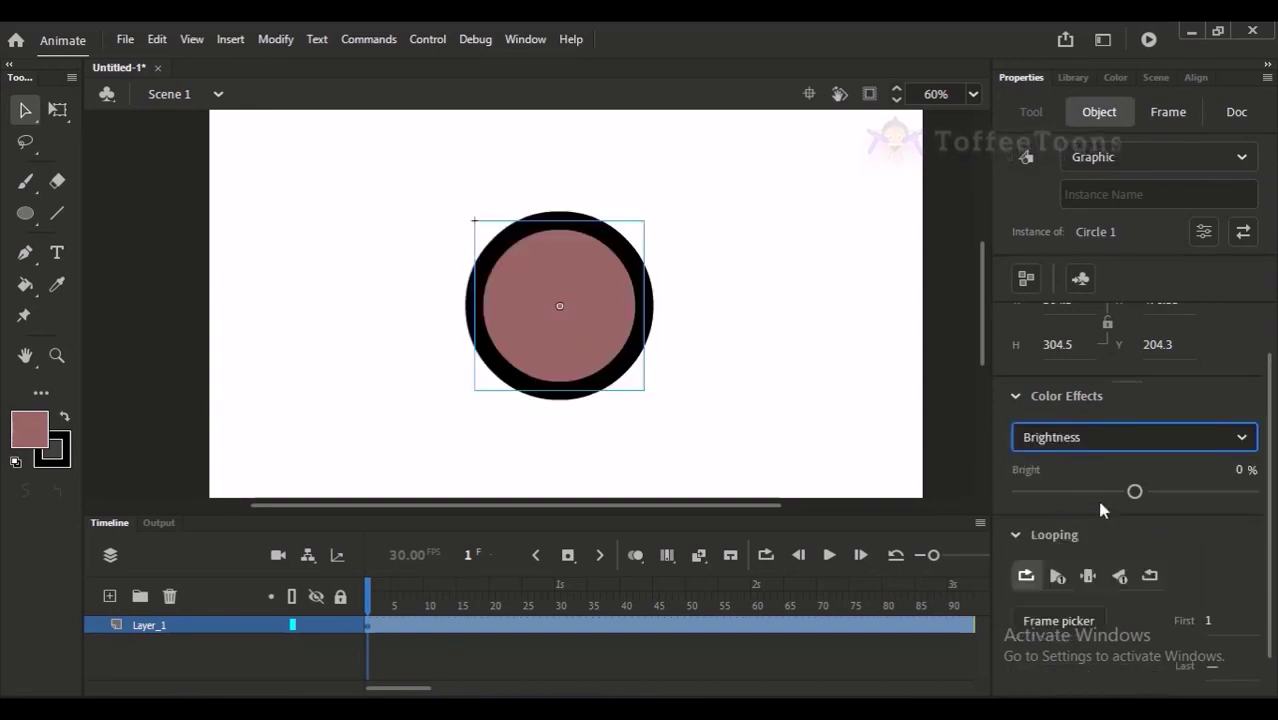
click(1115, 441)
click(1078, 437)
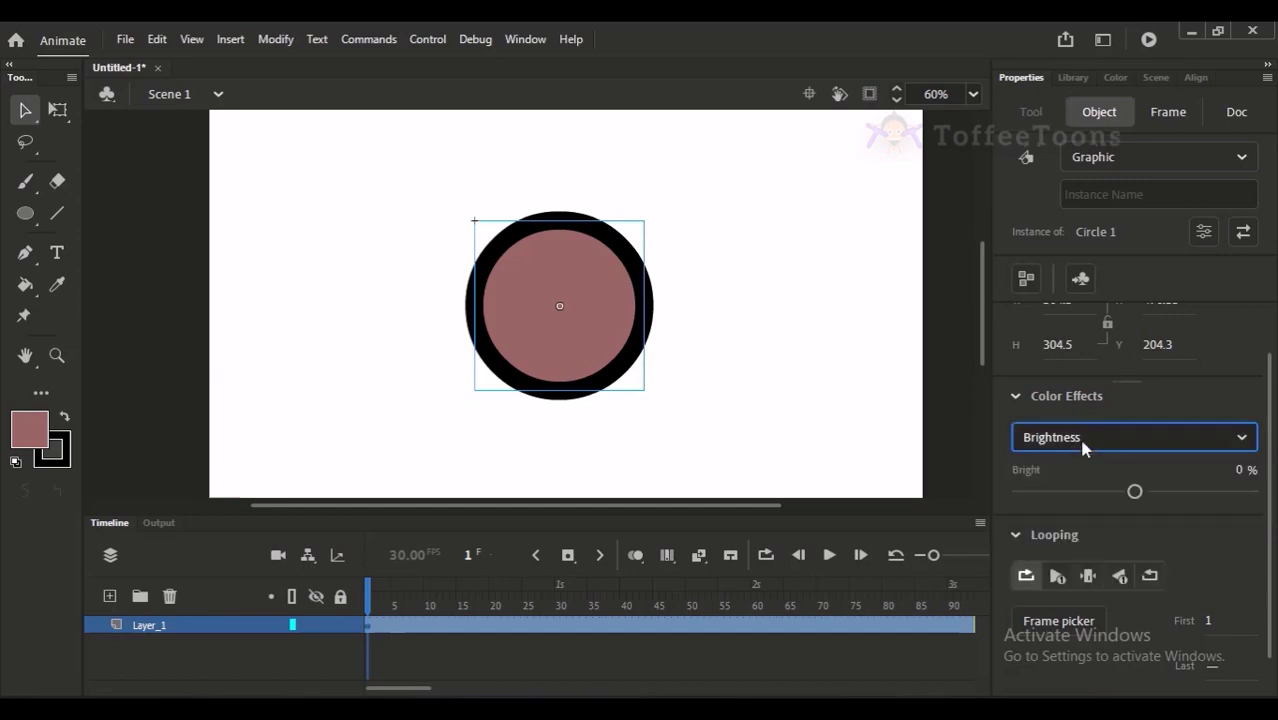
click(1078, 437)
click(1066, 587)
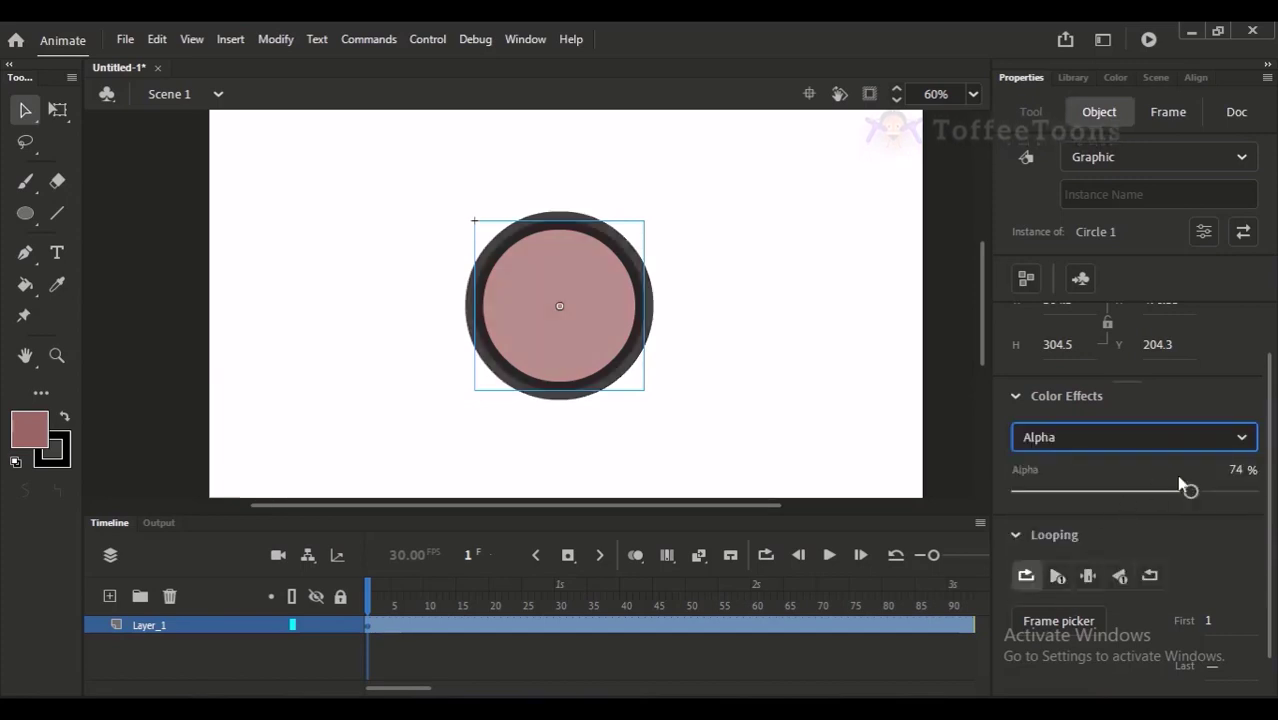
Raise the circle's alpha to 100%, and reset its color effect to None
click(1152, 440)
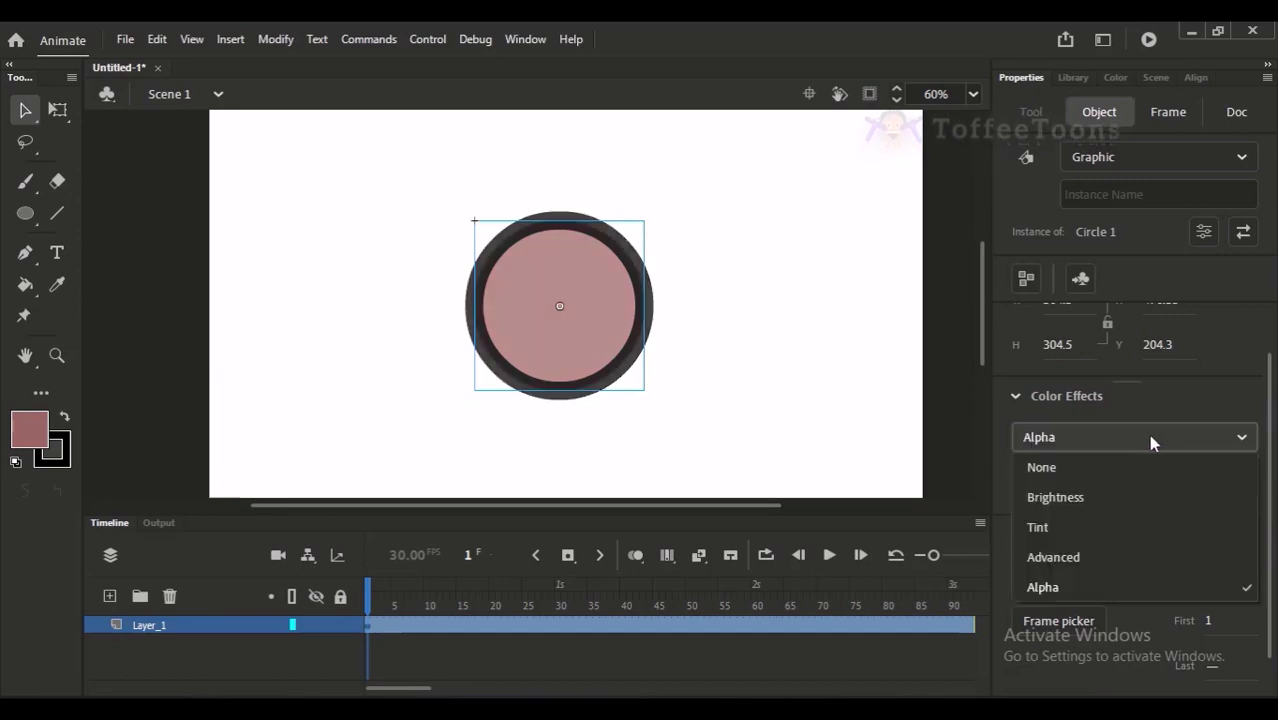
click(1068, 589)
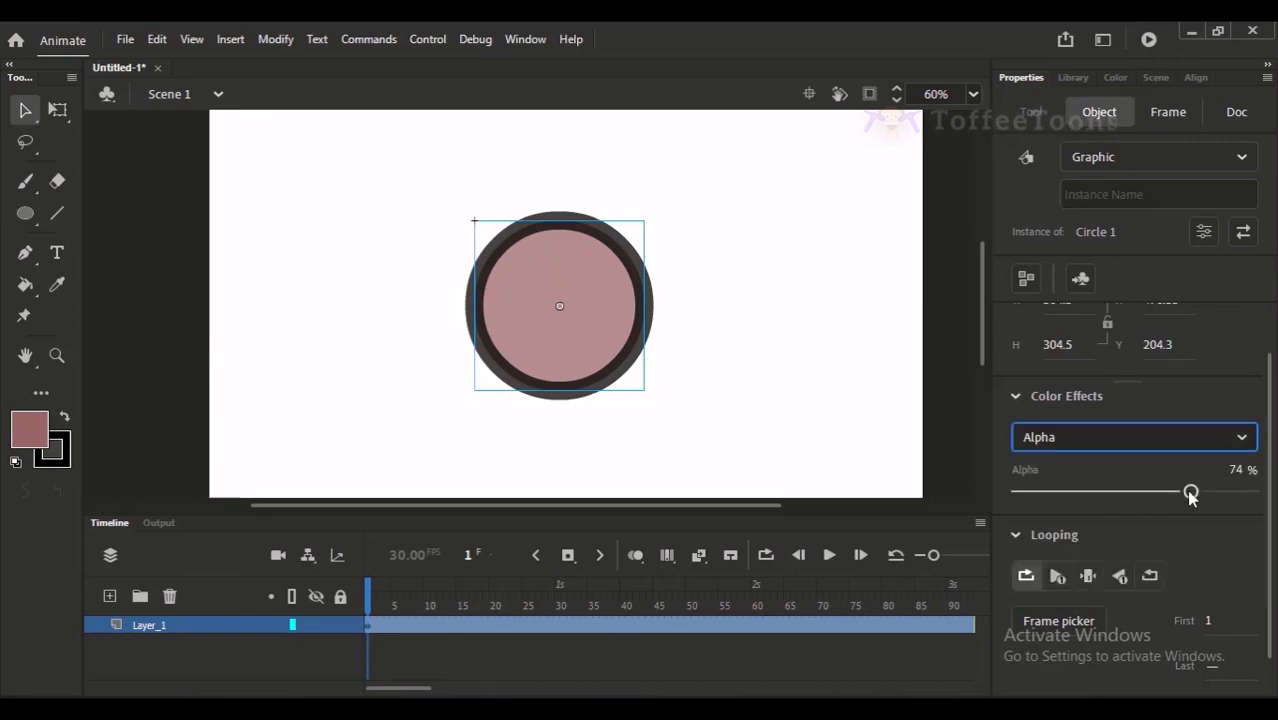
drag(1190, 494, 1249, 482)
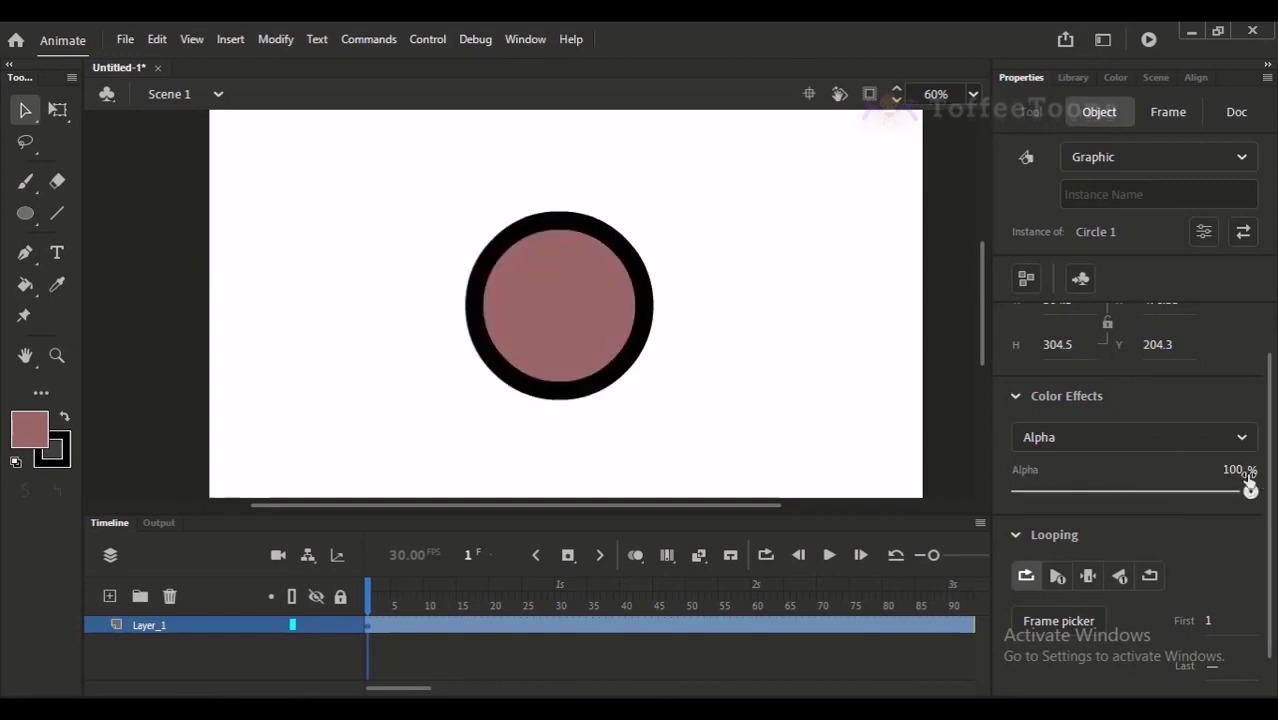
click(1150, 437)
click(1056, 470)
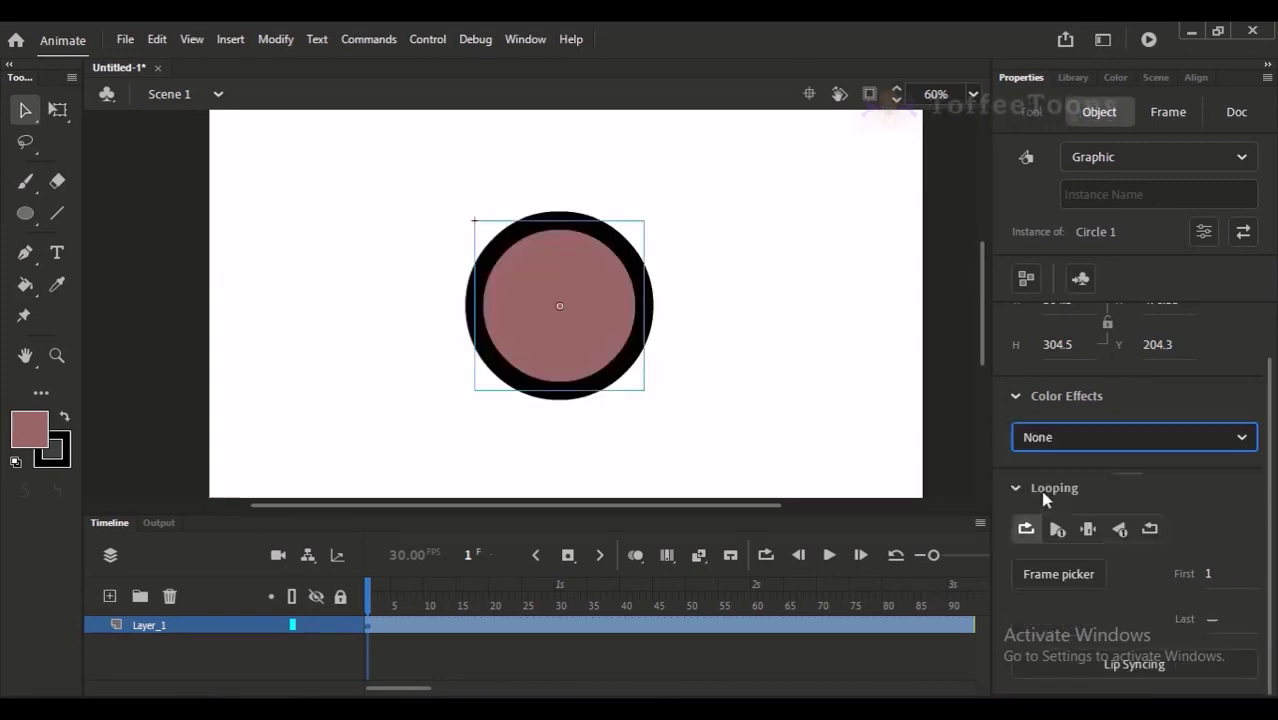
click(898, 437)
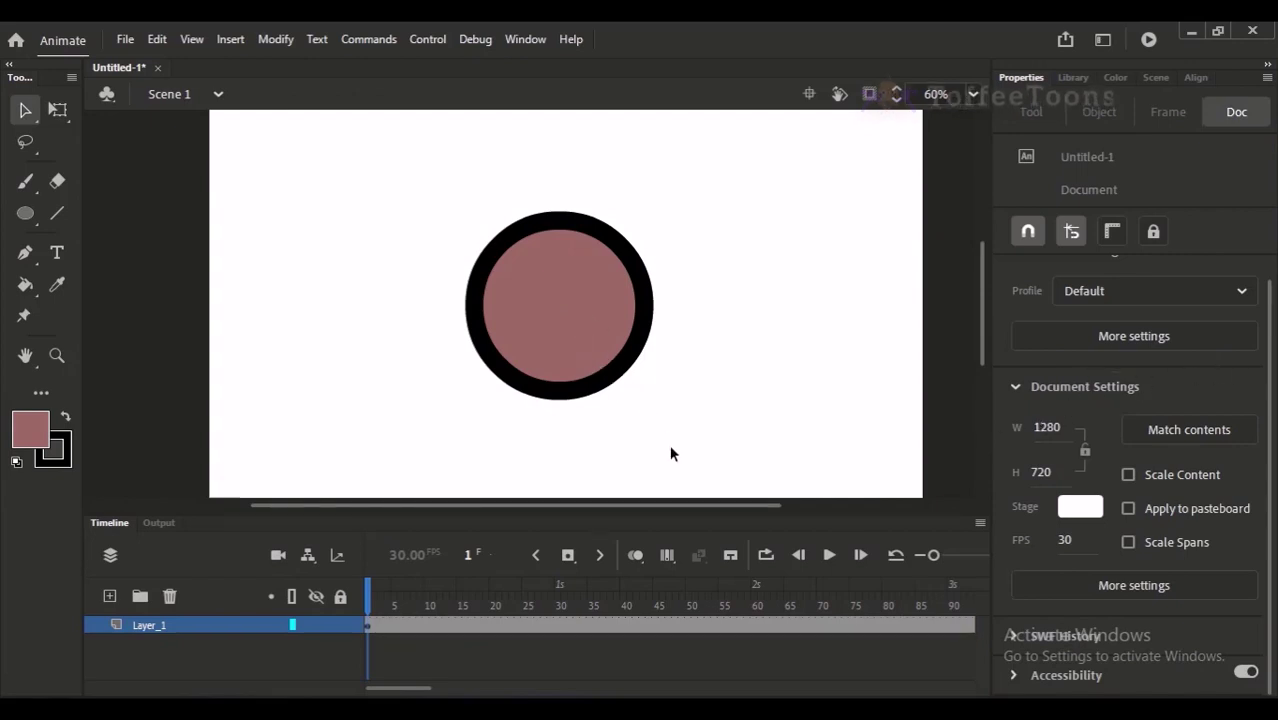
Compare the circle's Graphic and Movie Clip properties by switching its symbol behavior to Movie Clip and back to Graphic
click(594, 331)
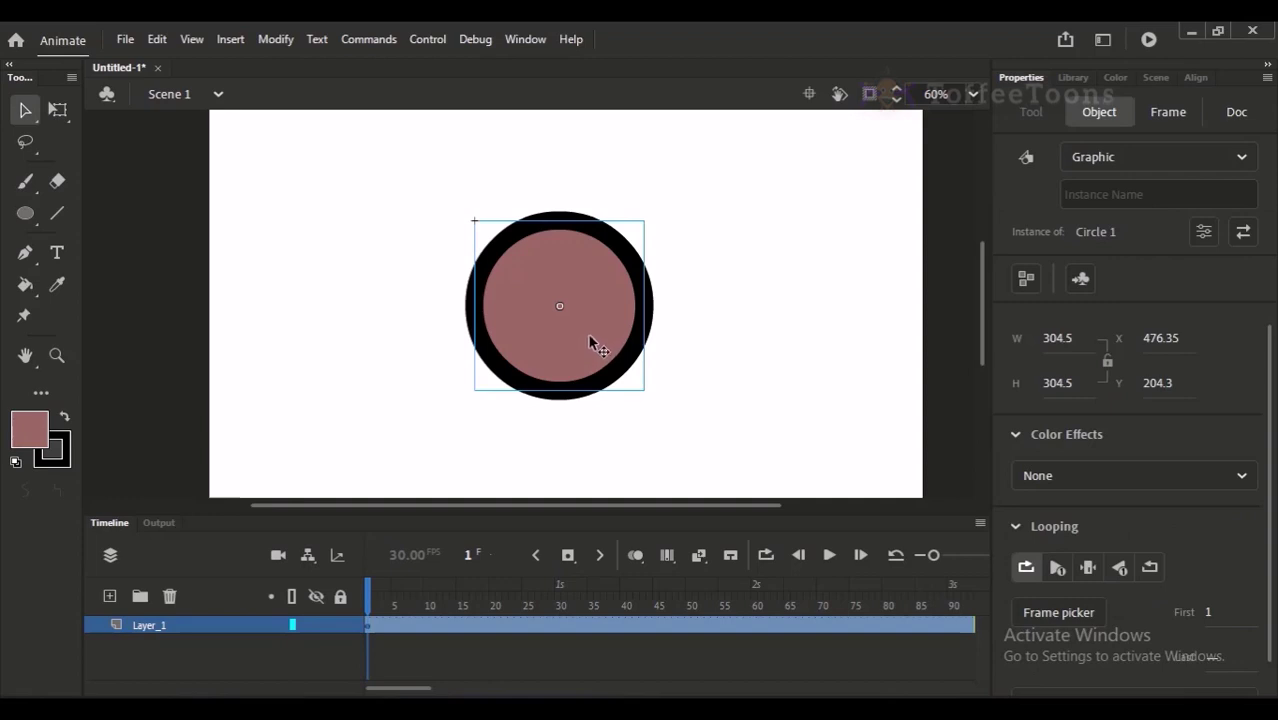
scroll(1248, 388, down, 2)
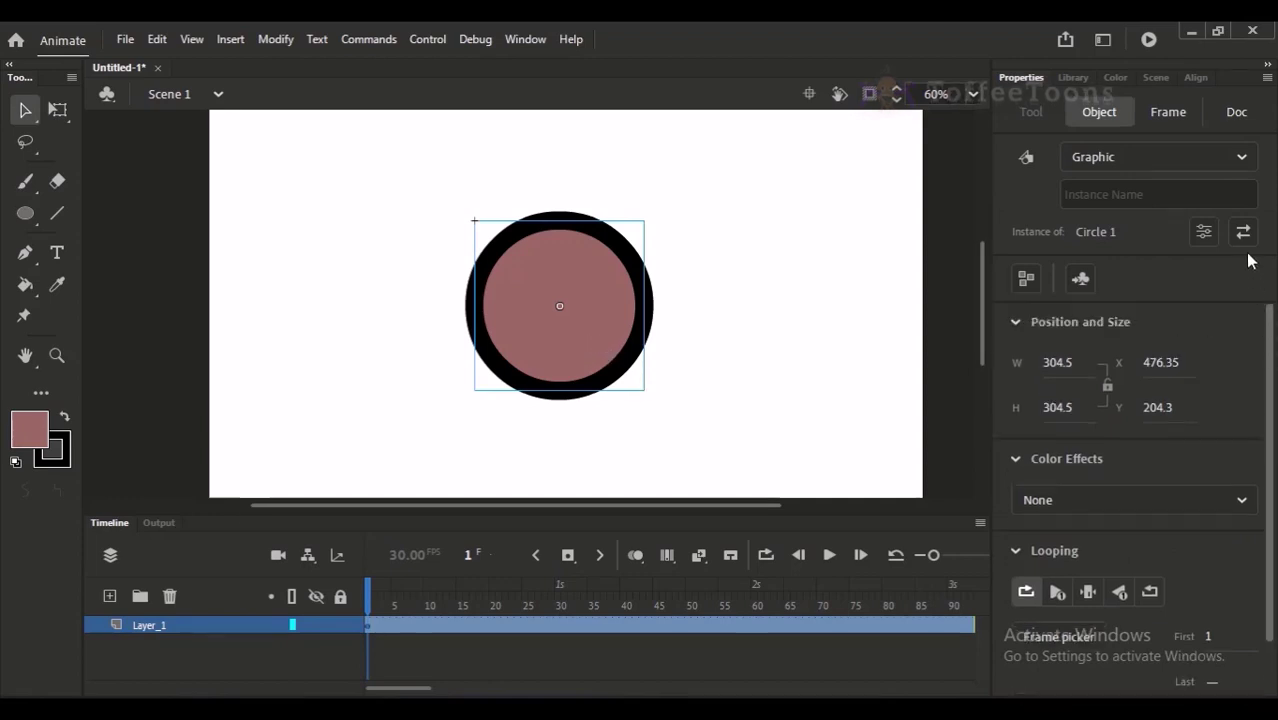
scroll(1248, 388, down, 2)
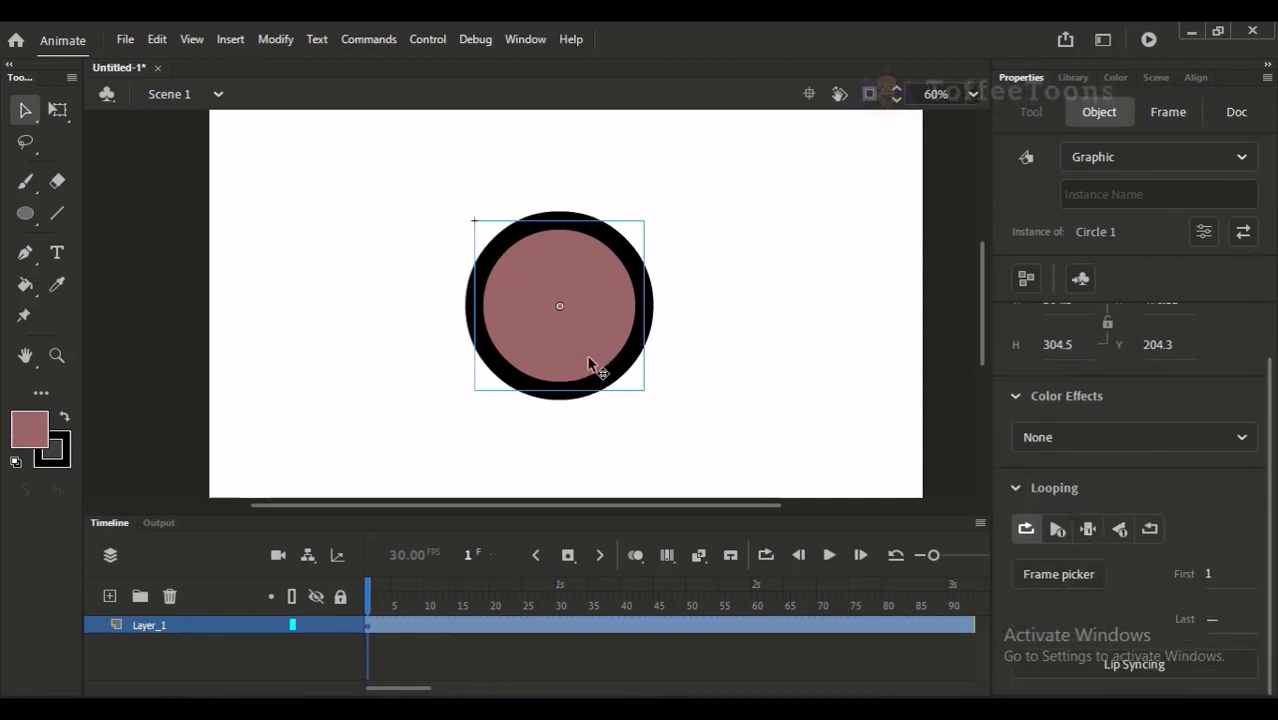
click(1110, 160)
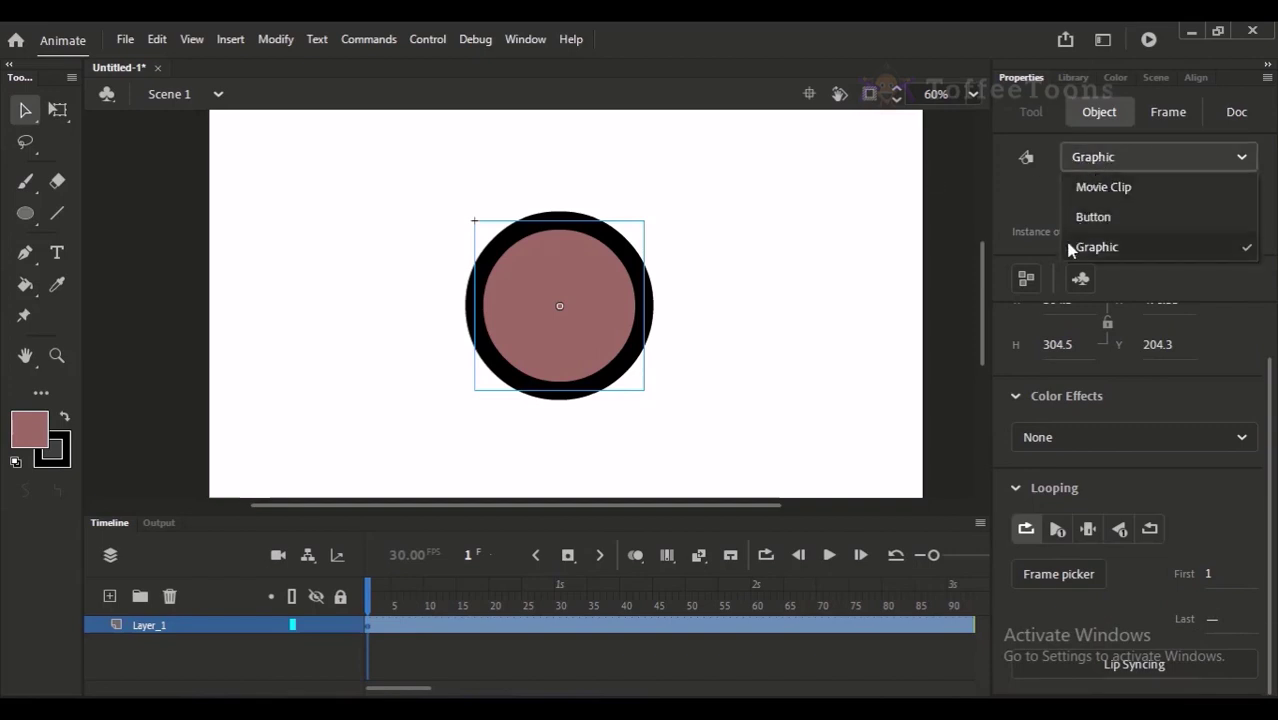
click(1070, 250)
click(1122, 163)
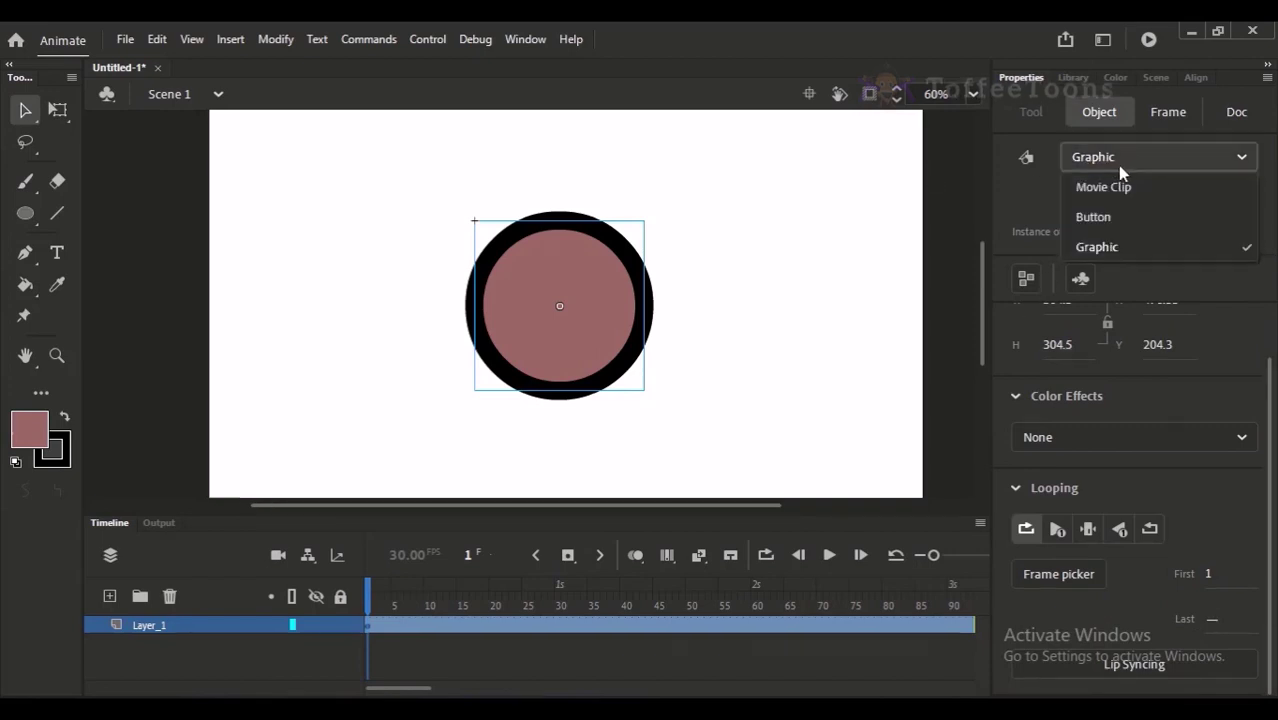
click(1105, 188)
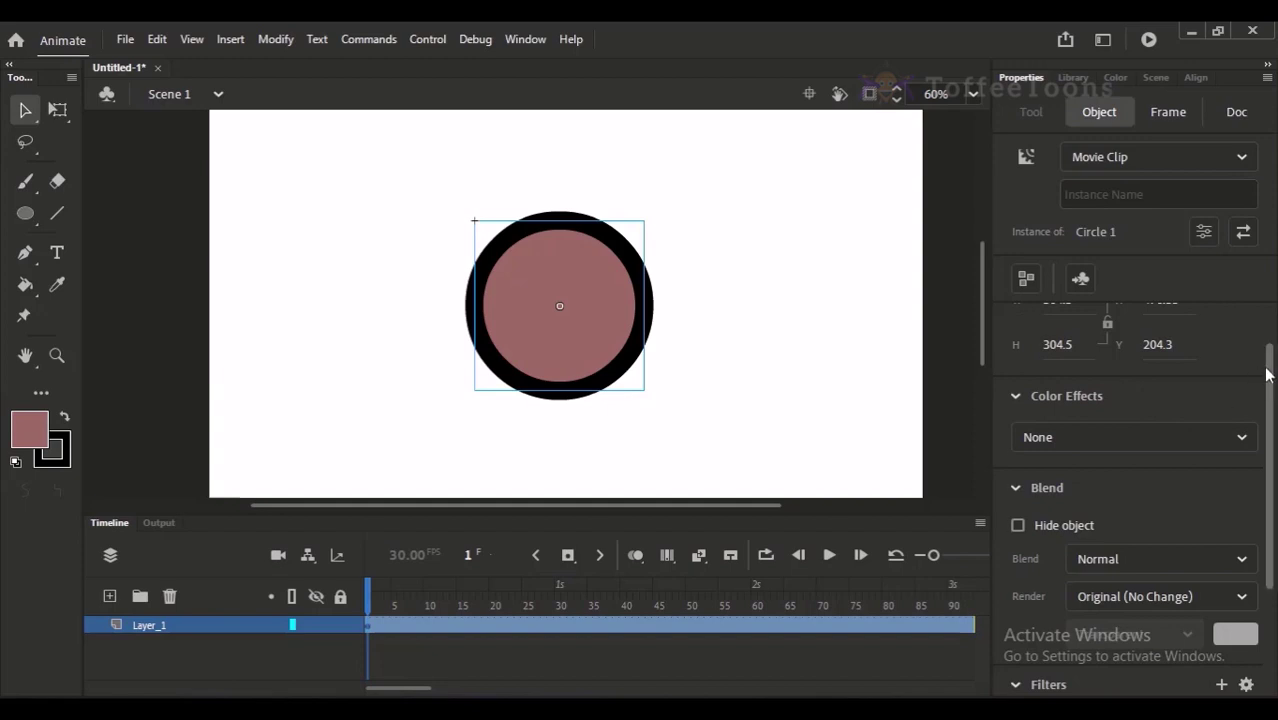
scroll(1215, 395, down, 2)
click(1124, 166)
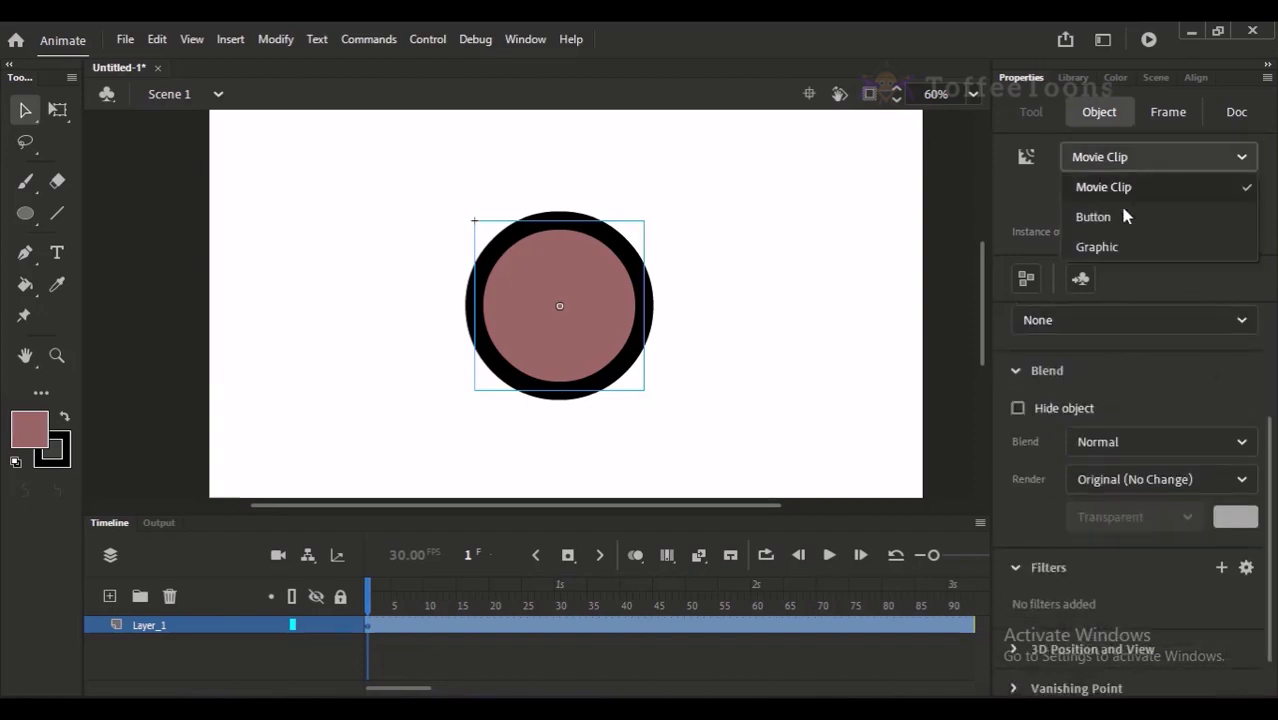
click(1108, 250)
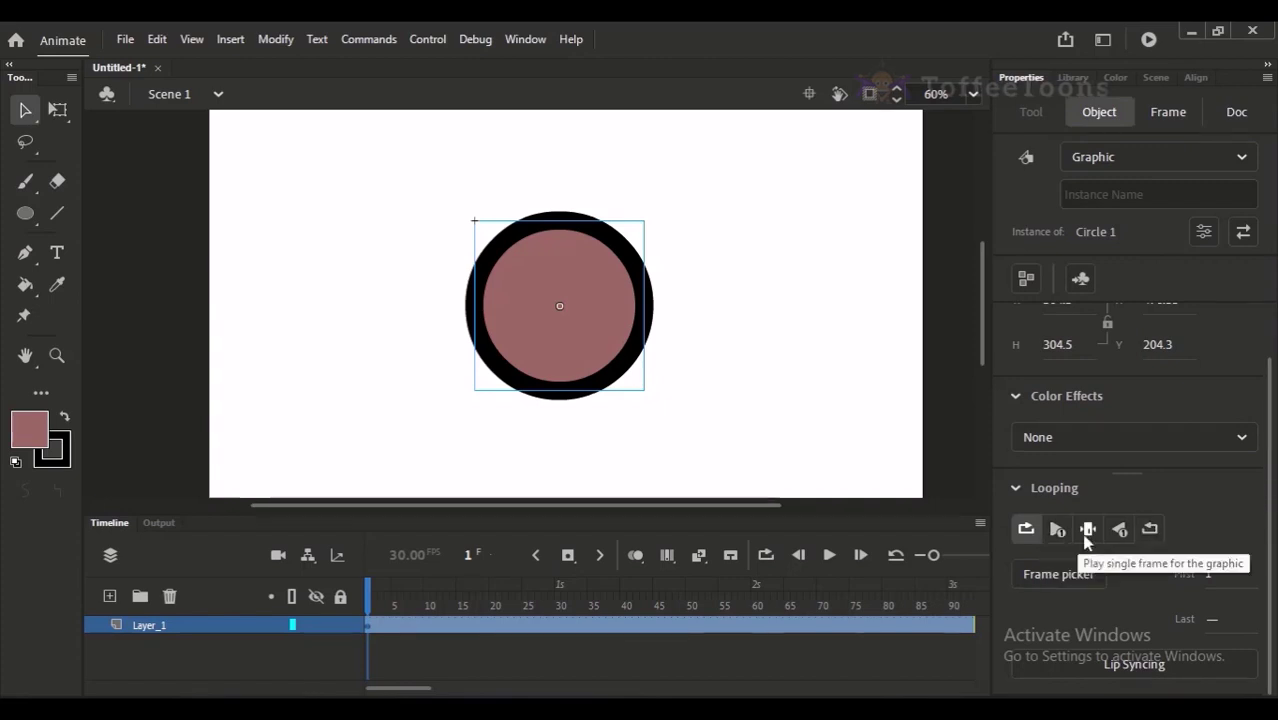
Recheck the circle's symbol behavior options, keep it as Graphic, and examine its looping settings
click(1160, 157)
click(1110, 185)
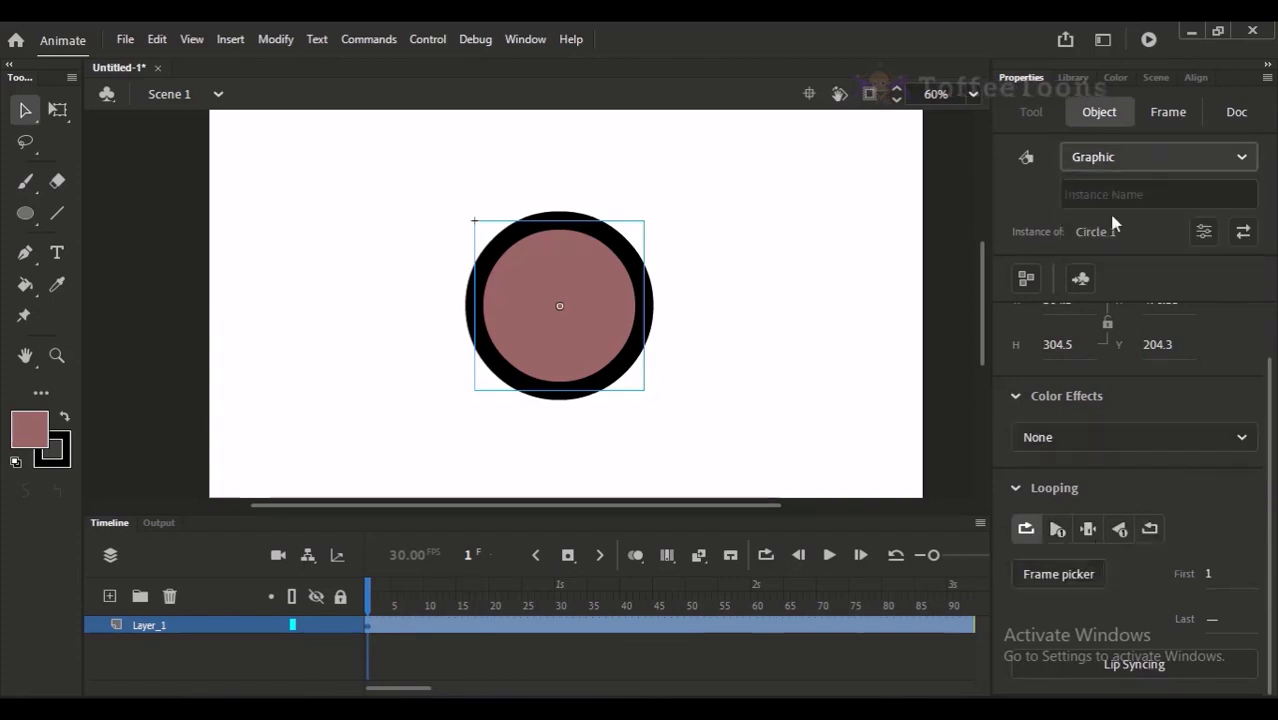
click(1155, 165)
click(1100, 246)
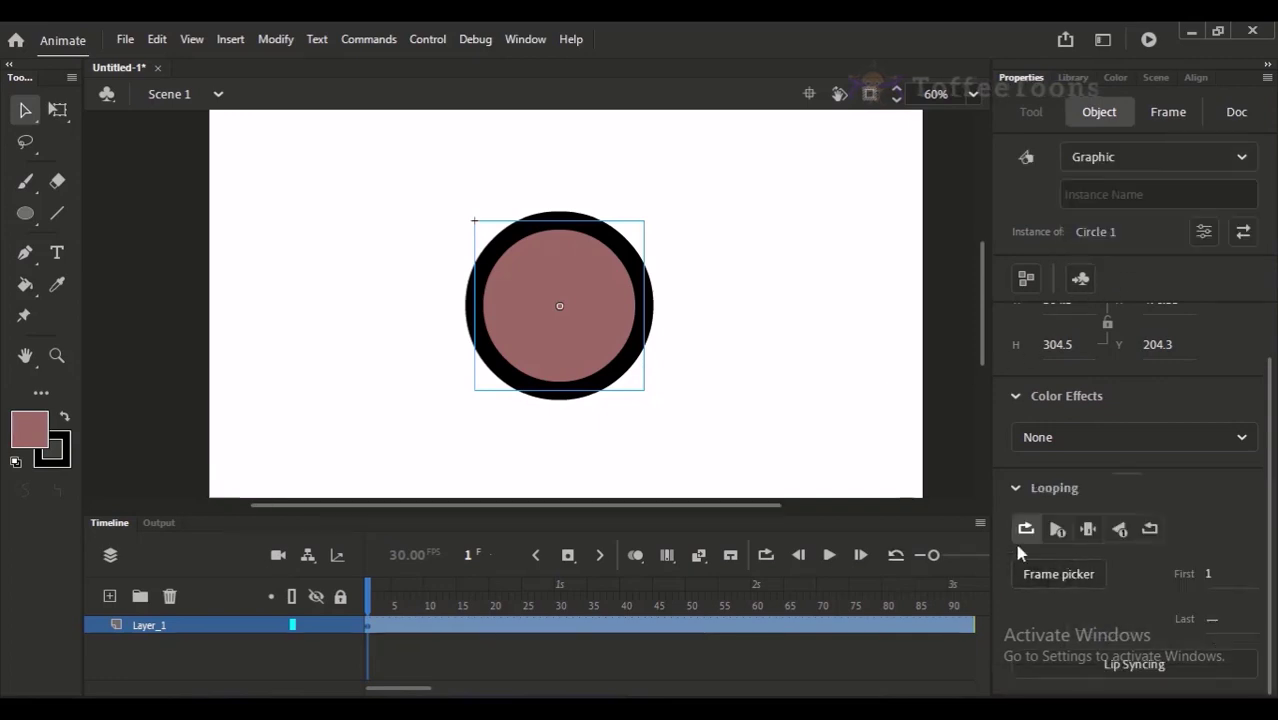
click(900, 418)
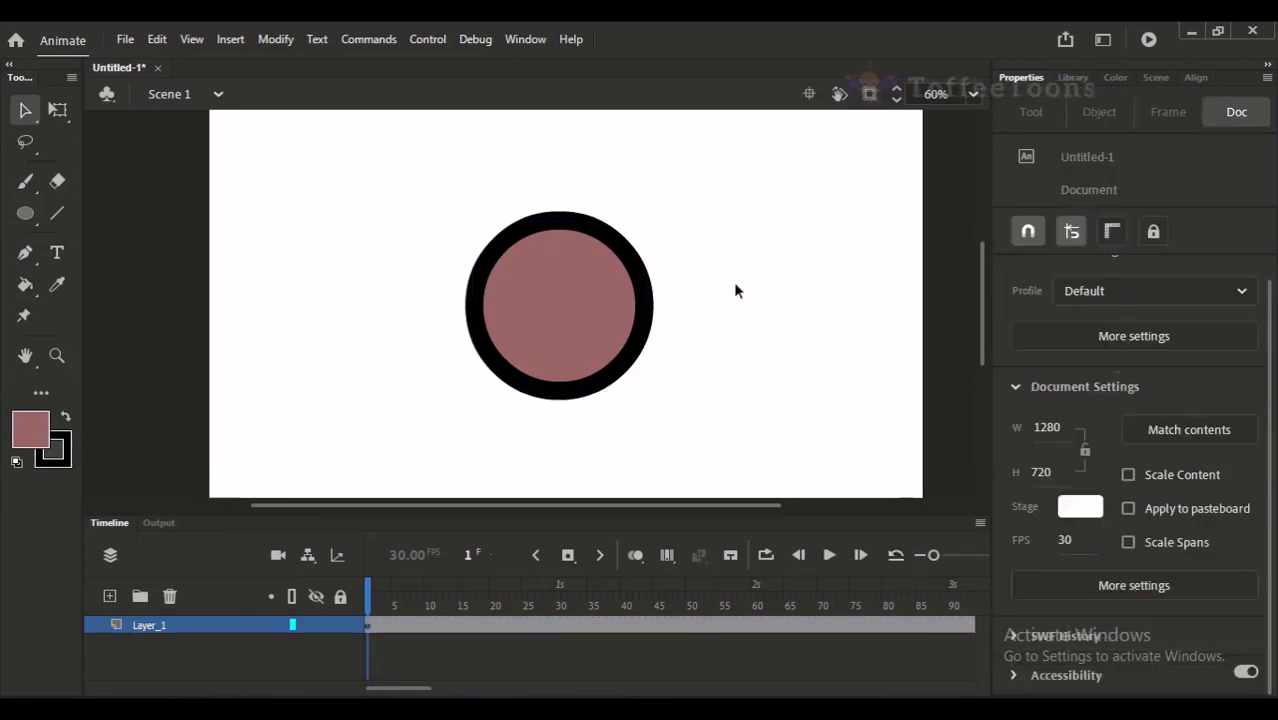
key(ctrl+a)
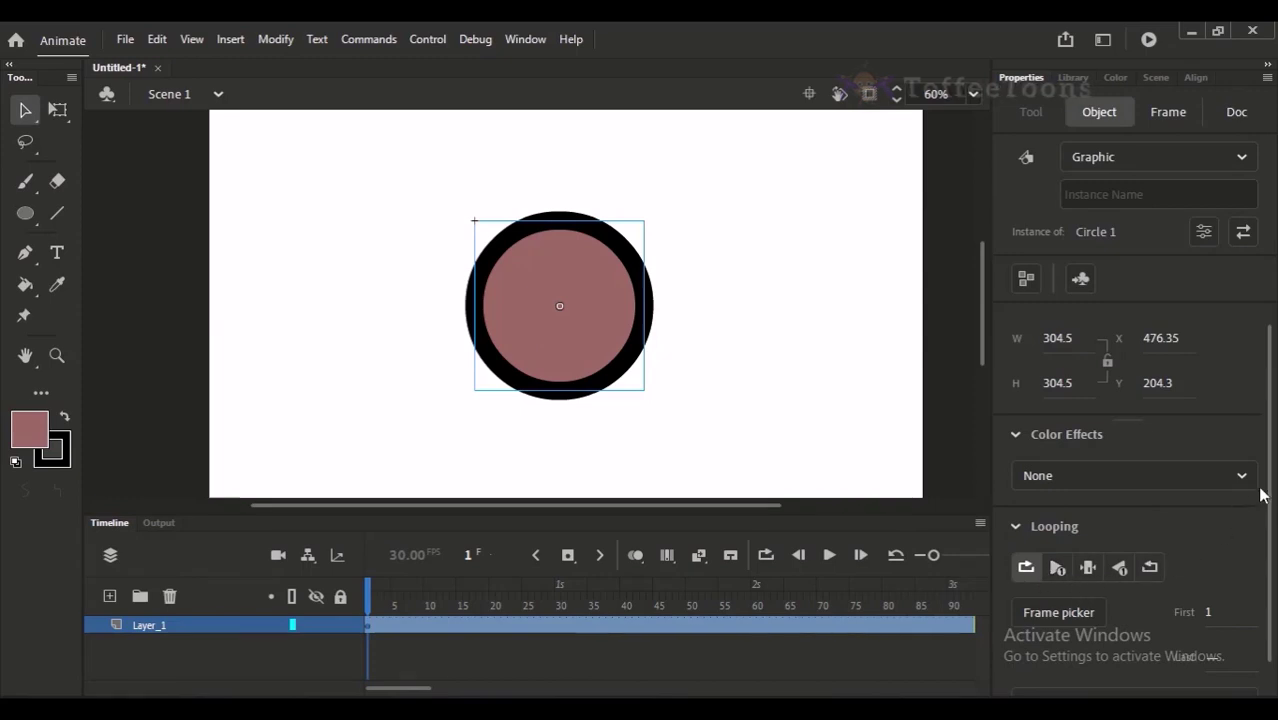
scroll(1238, 578, down, 1)
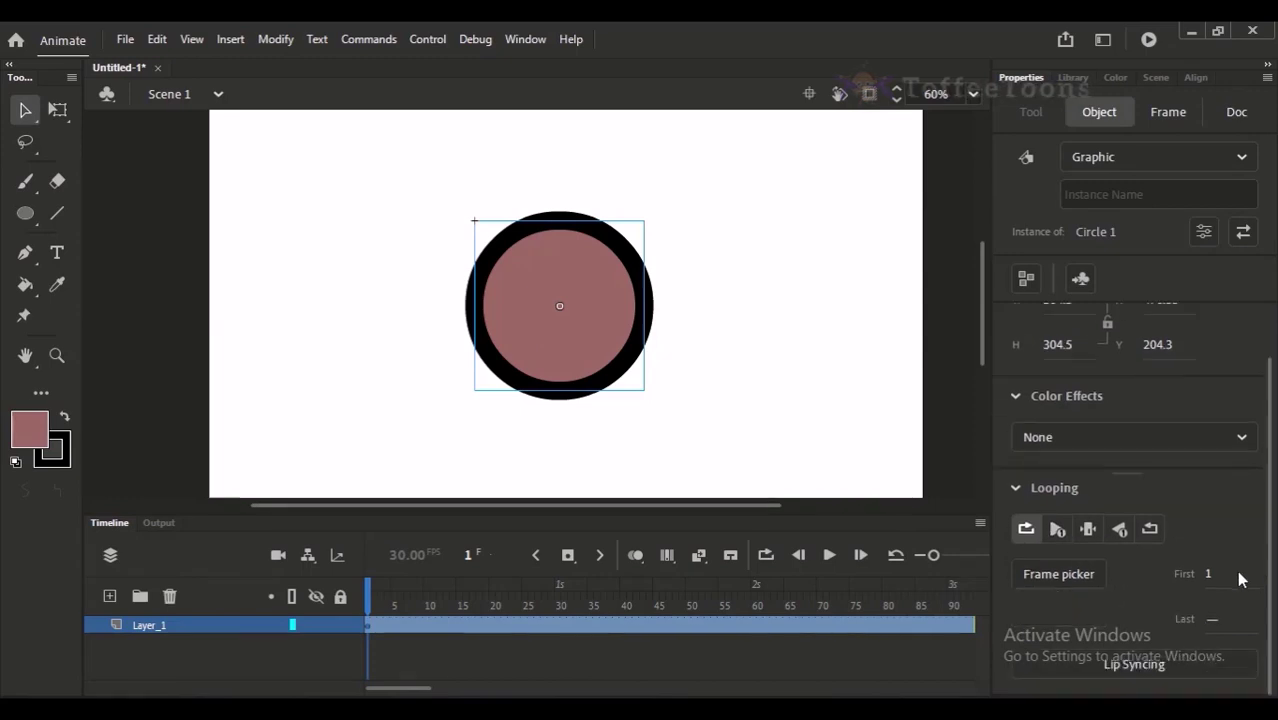
Enter the circle symbol for editing and delete its Layer_5 and Layer_6
double_click(575, 285)
drag(530, 585, 188, 652)
click(177, 643)
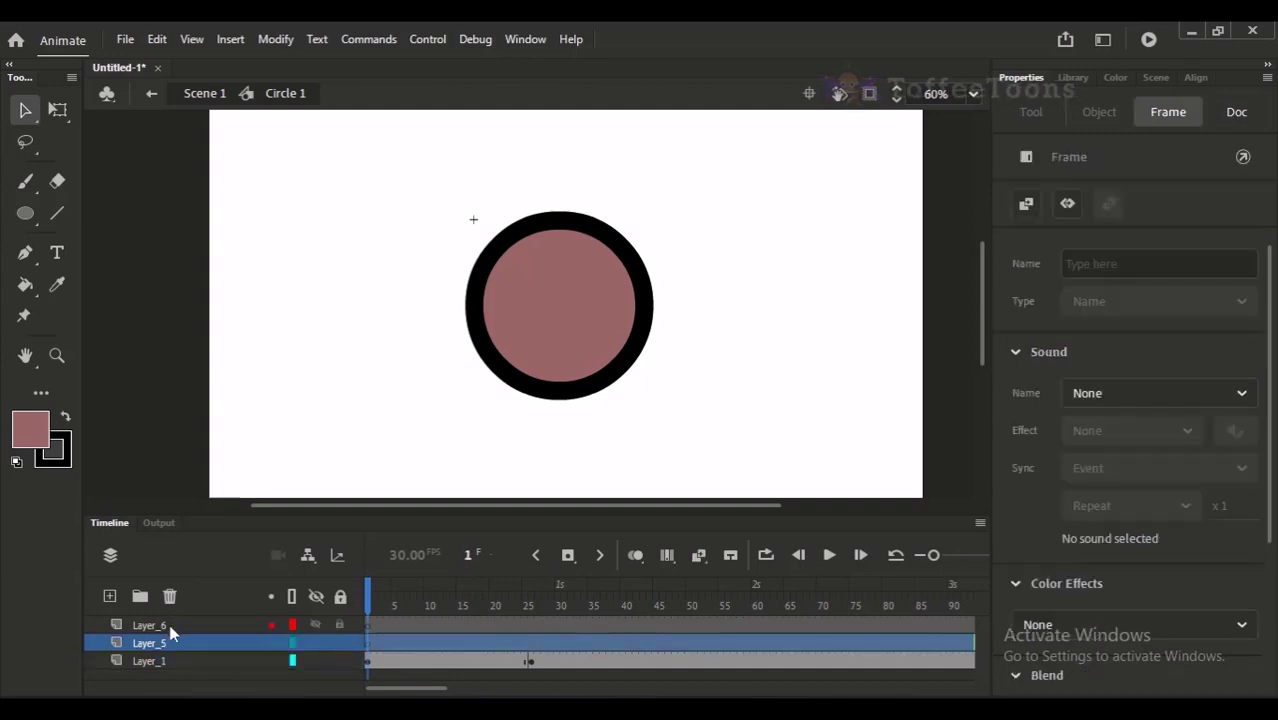
shift+click(150, 625)
click(169, 596)
Remove all frames from frame 27 to the end of Layer_1 in the circle symbol
mouse_move(555, 625)
mouse_down()
mouse_move(490, 625)
mouse_move(540, 632)
mouse_up()
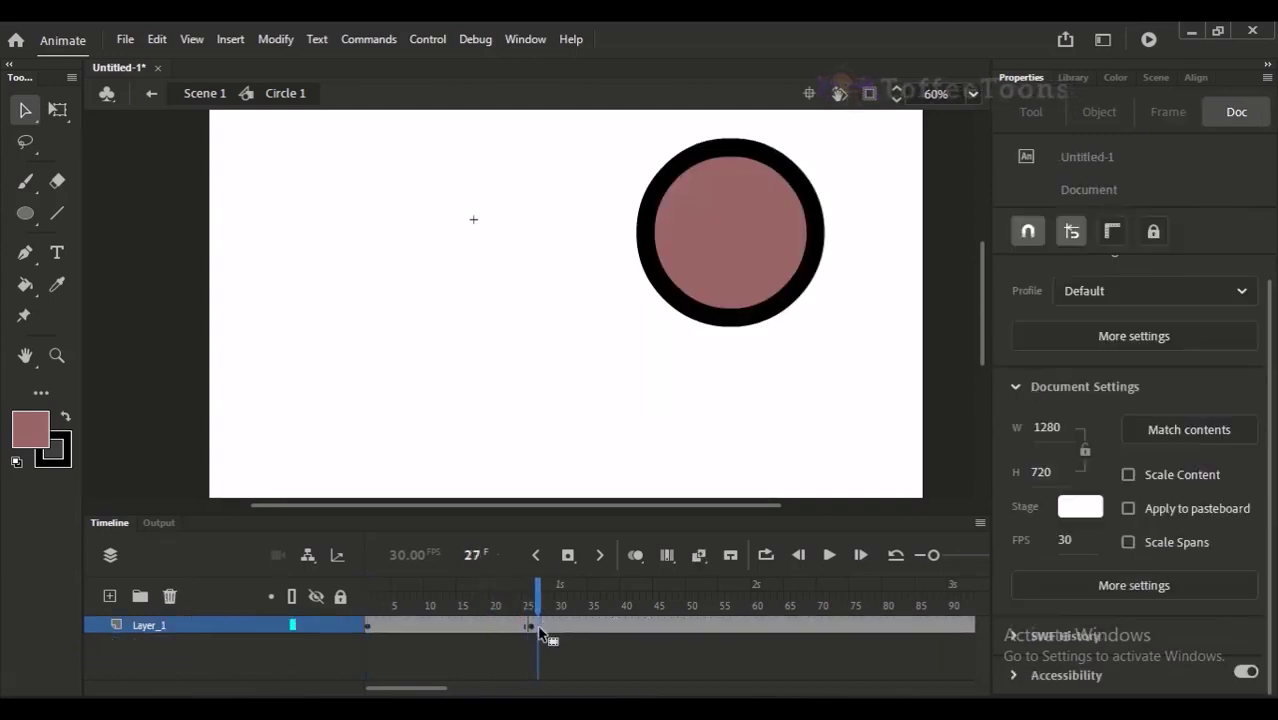
click(538, 627)
drag(408, 688, 456, 688)
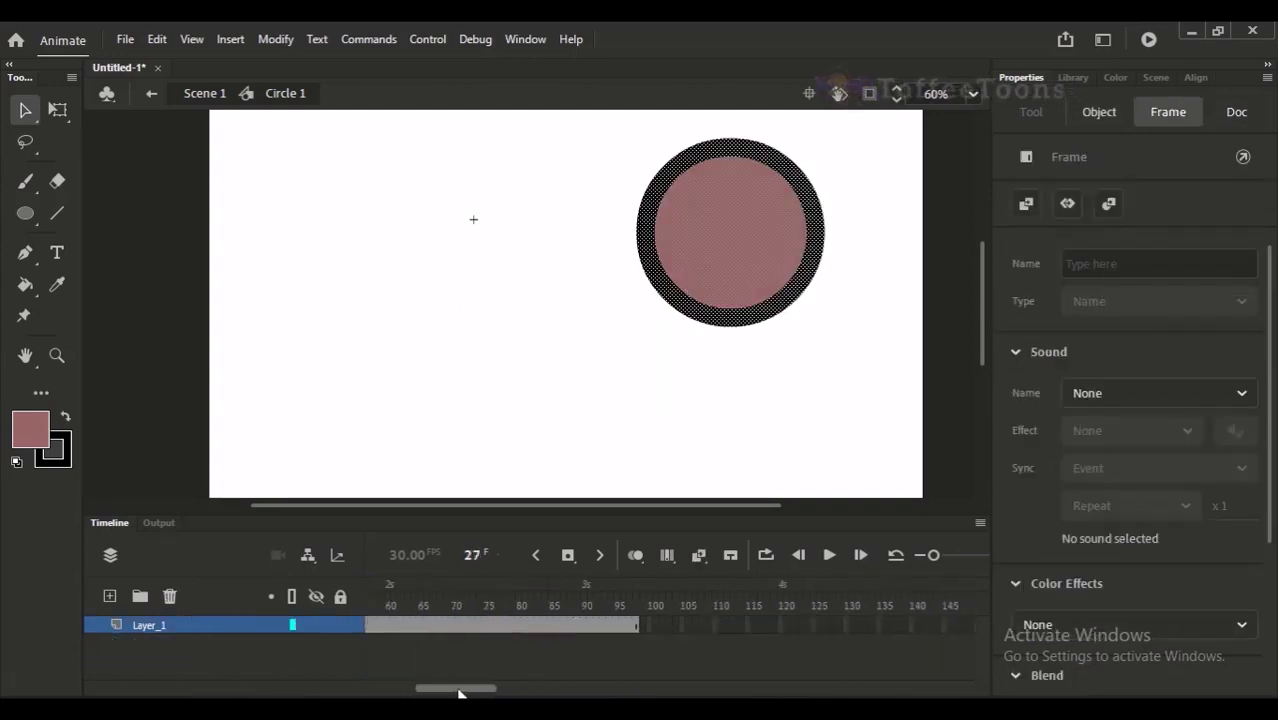
click(647, 627)
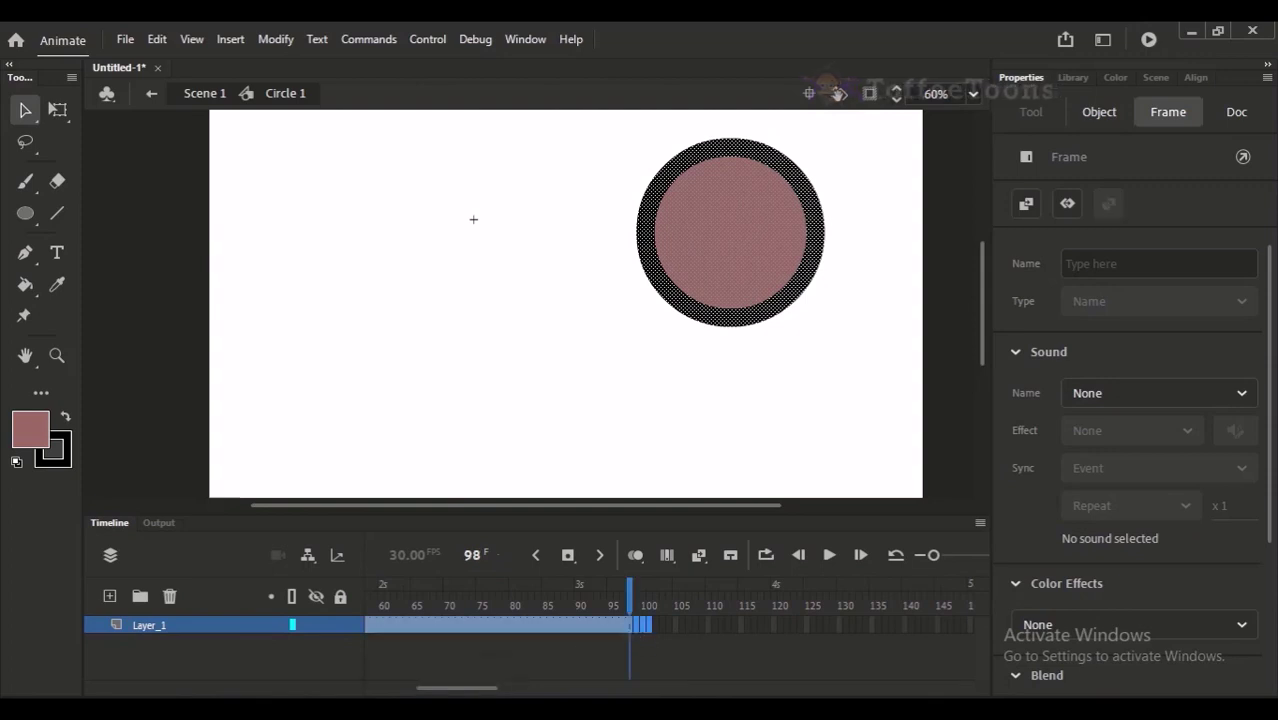
click(490, 620)
Create a shape tween between the two keyframes of the circle symbol's Layer_1, and preview the motion
drag(530, 590, 417, 596)
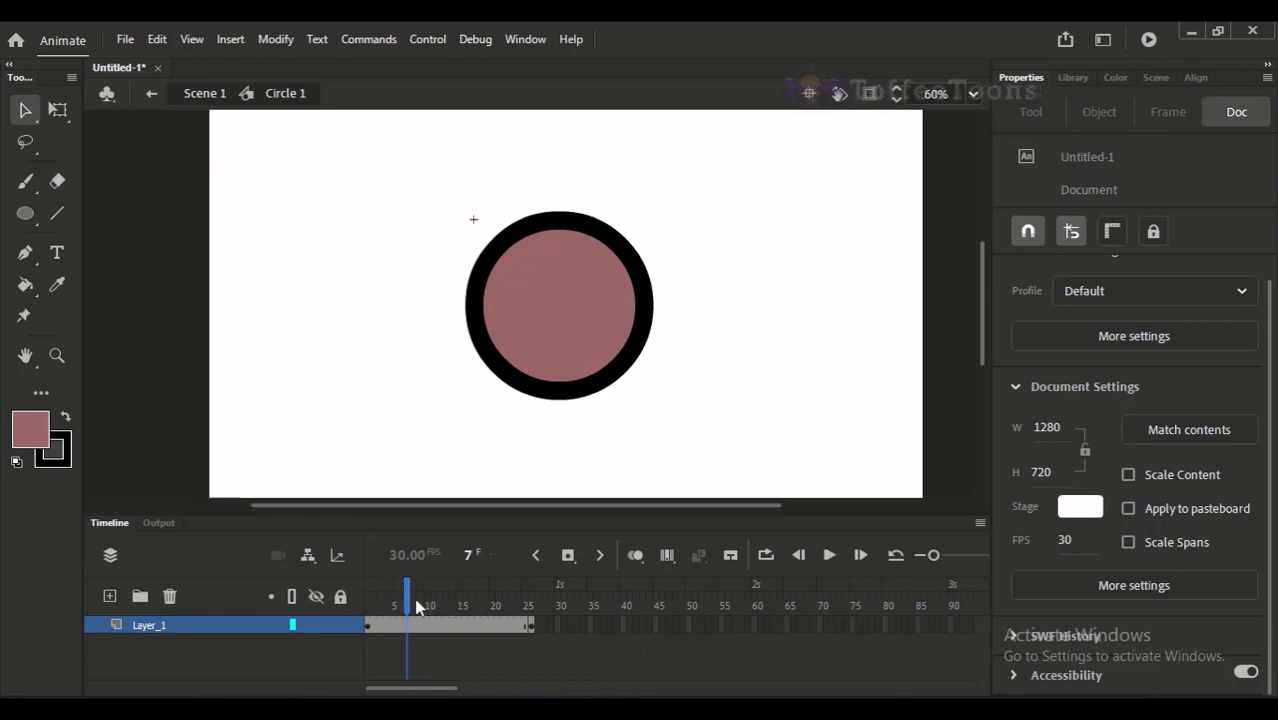
right_click(424, 626)
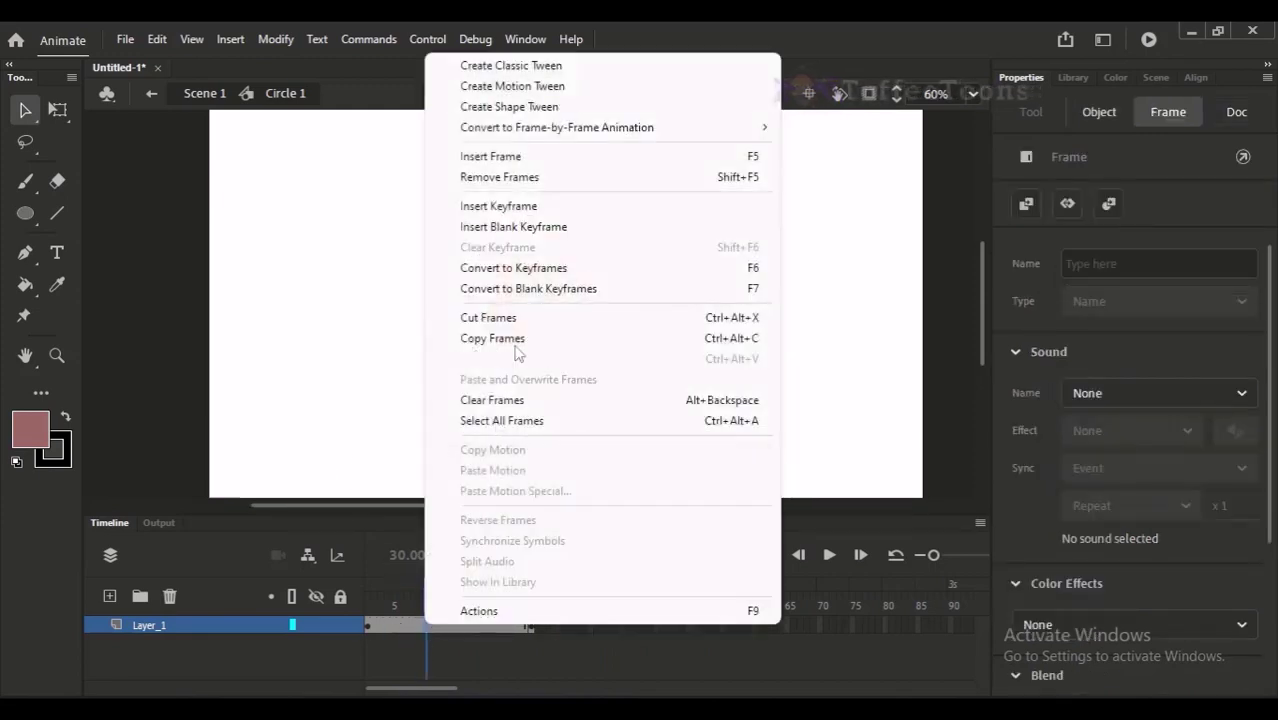
click(553, 107)
drag(430, 598, 468, 600)
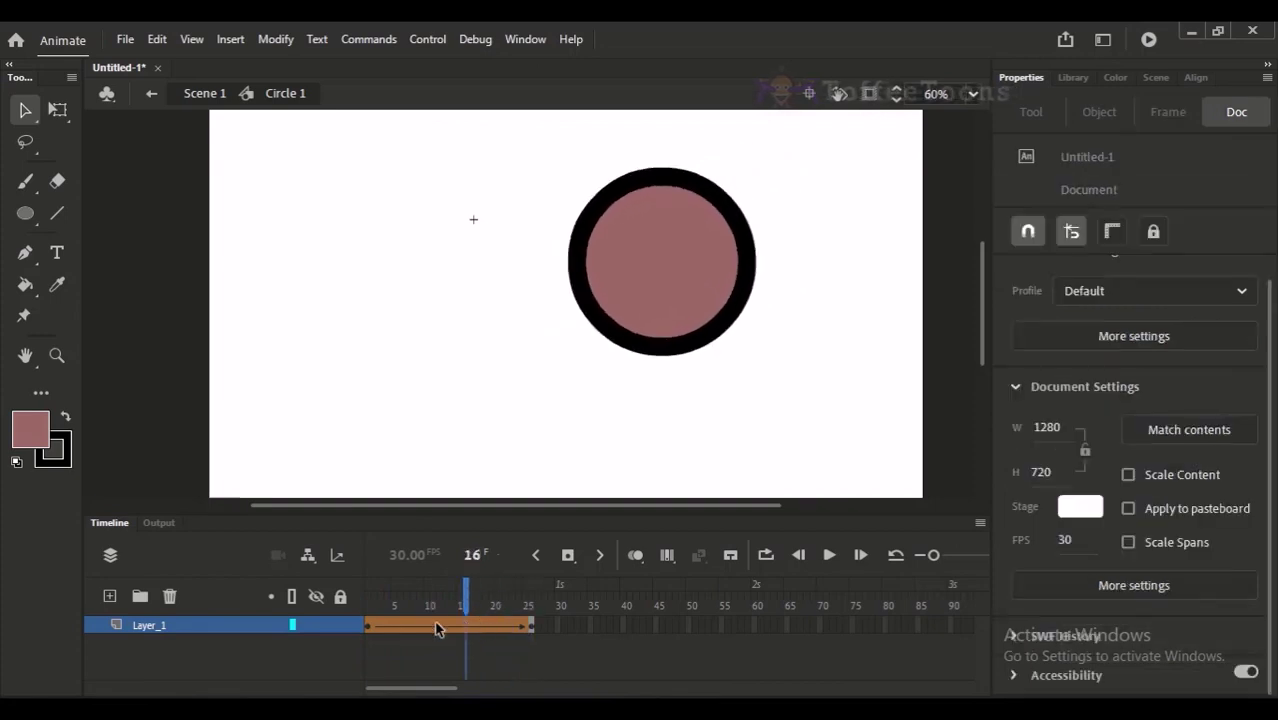
click(447, 632)
click(447, 632)
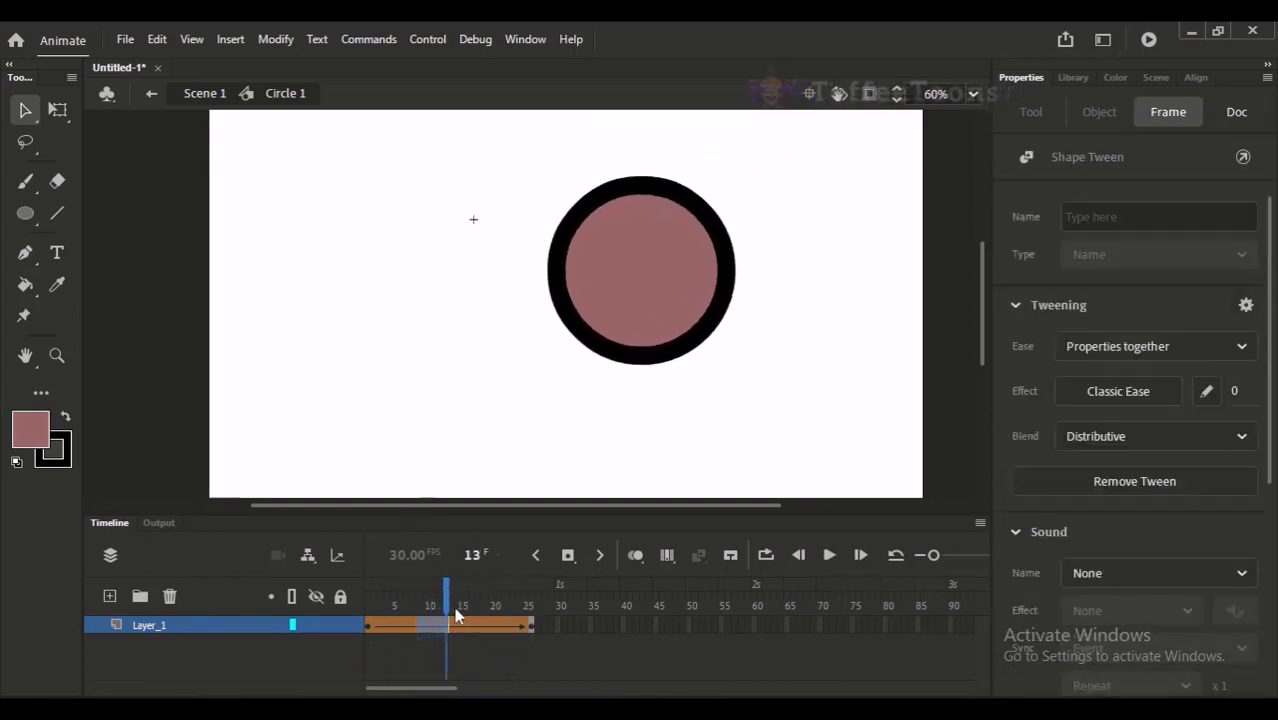
Step the circle symbol's timeline back to frame 1, and return to Scene 1
click(465, 472)
key(comma)
key(comma)
key(comma)
key(comma)
key(comma)
key(comma)
key(comma)
key(comma)
key(comma)
key(comma)
key(comma)
key(comma)
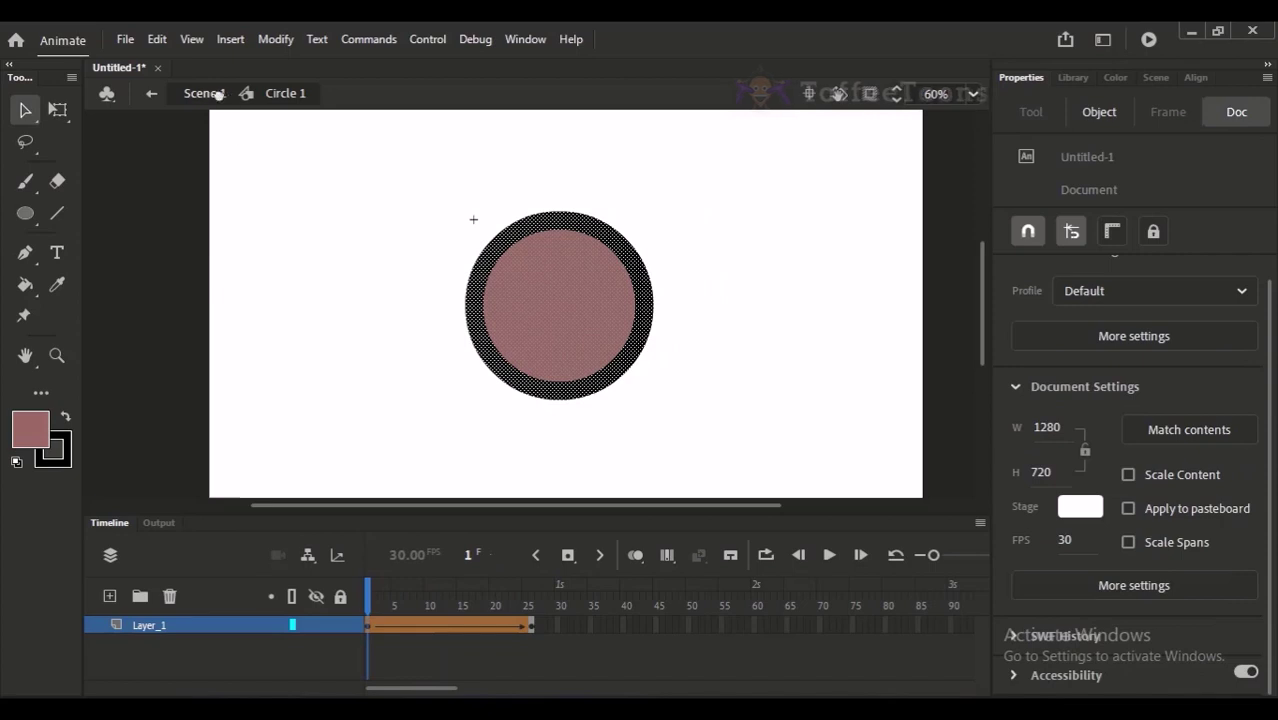
click(218, 93)
click(588, 355)
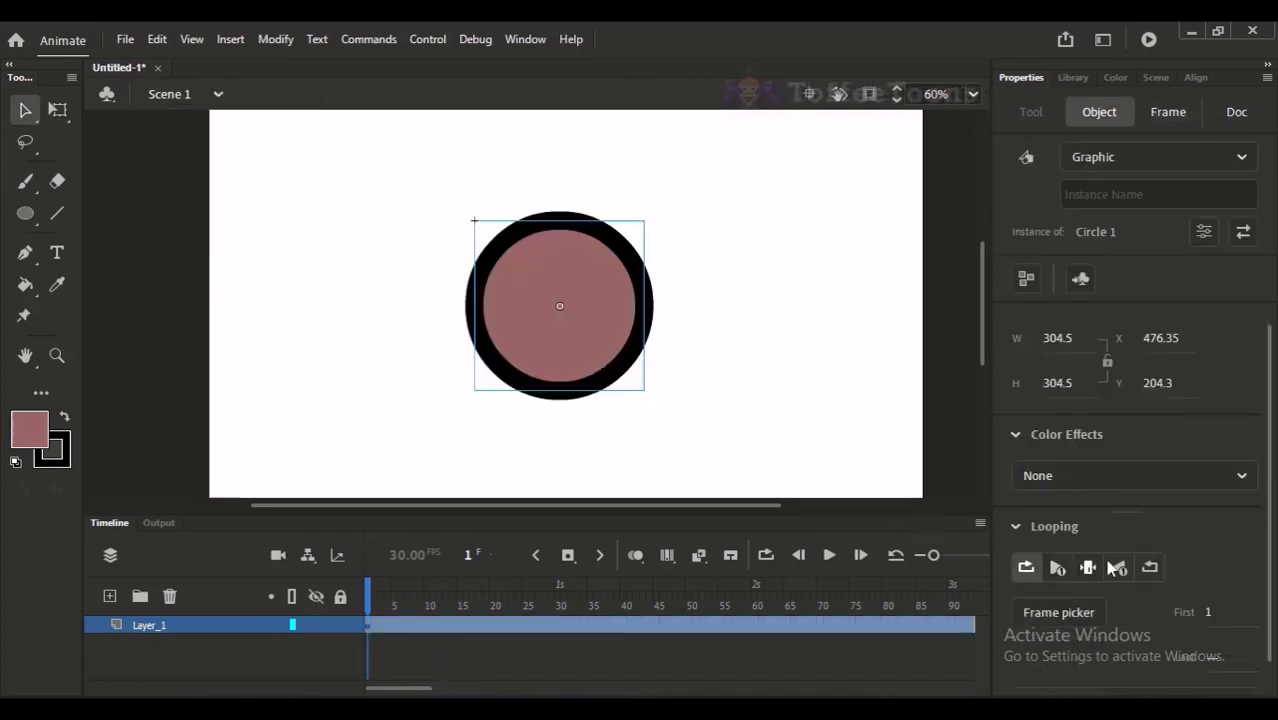
click(750, 415)
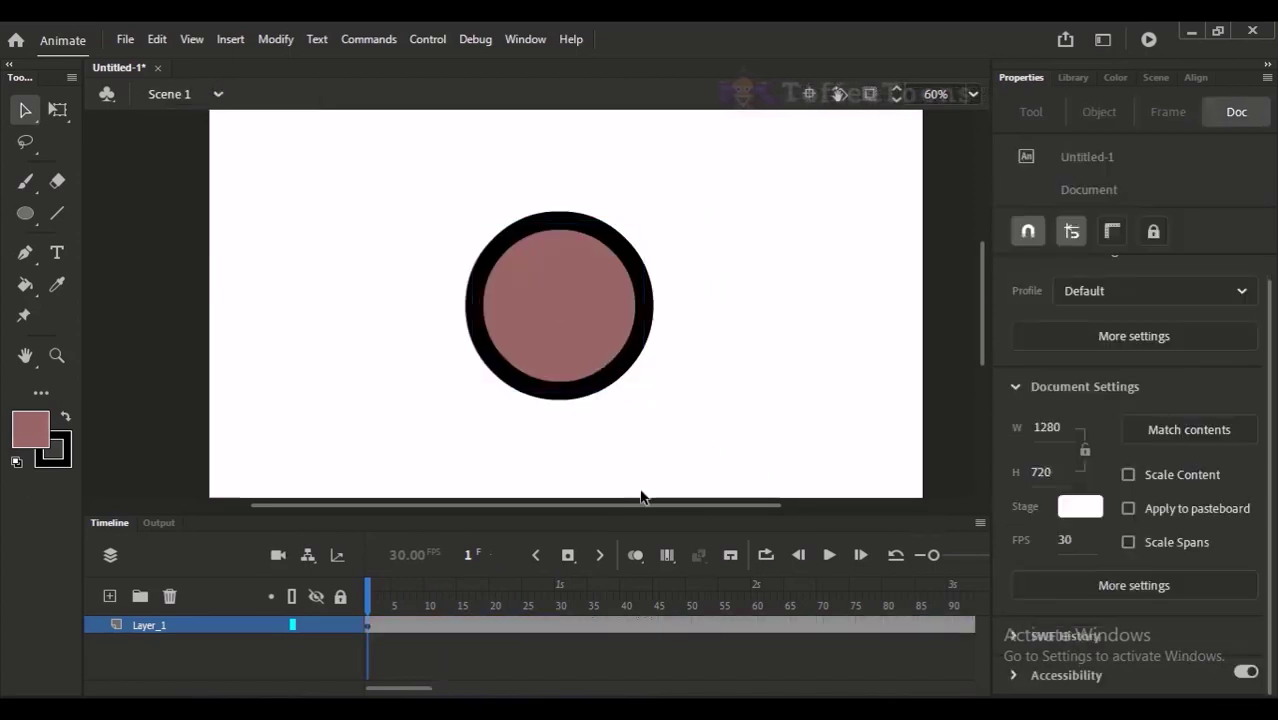
Enter the circle symbol, preview its shape tween with loop playback over frames 1 to 26, and return to Scene 1
double_click(540, 342)
drag(372, 605, 530, 603)
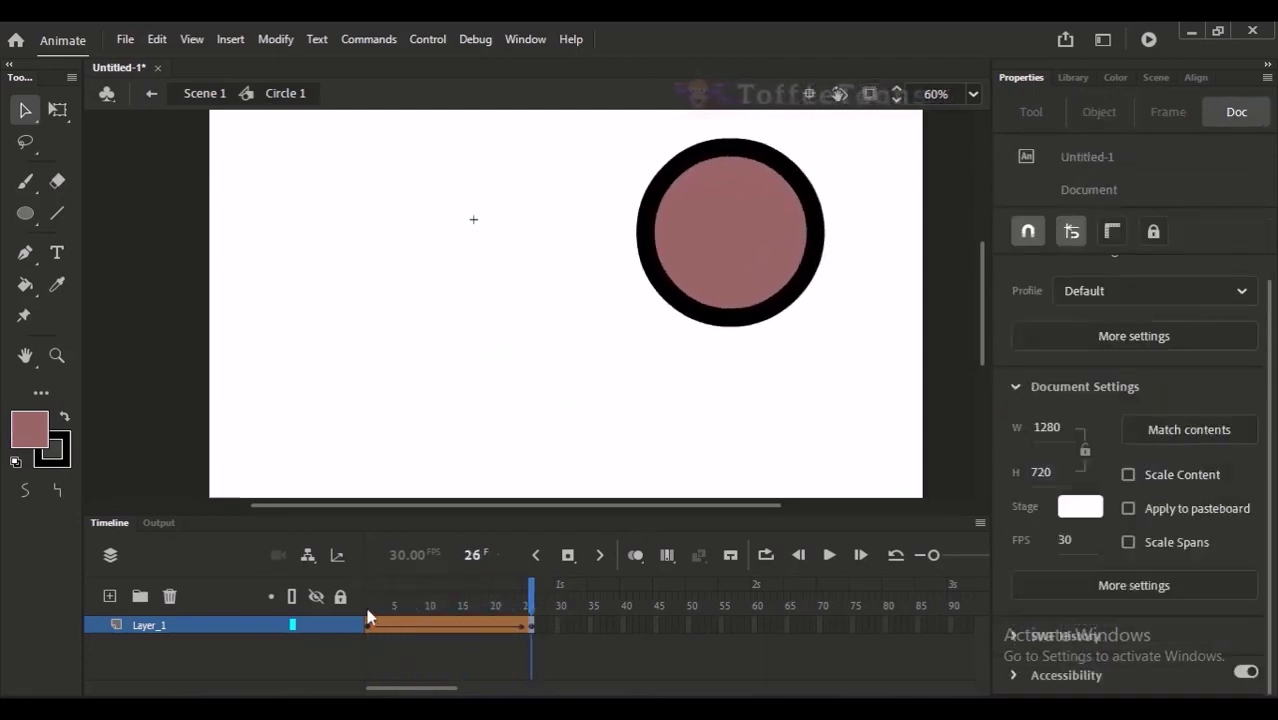
drag(368, 618, 352, 594)
click(768, 555)
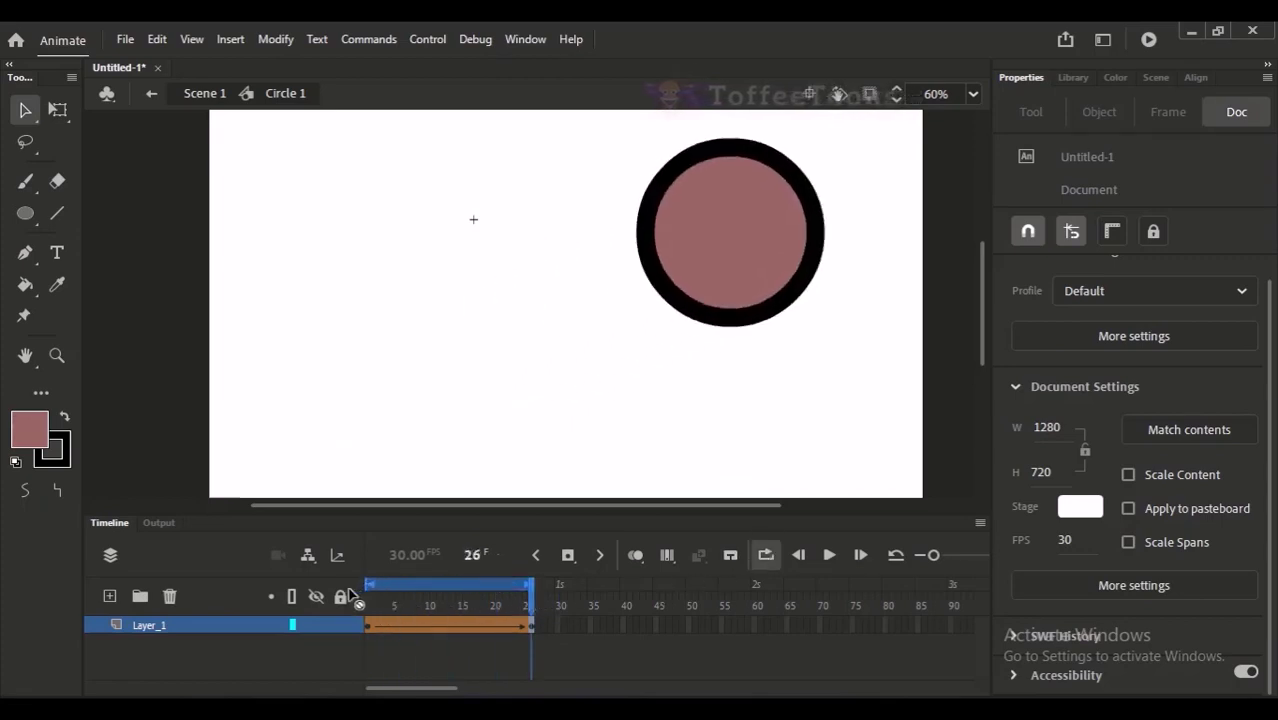
key(Return)
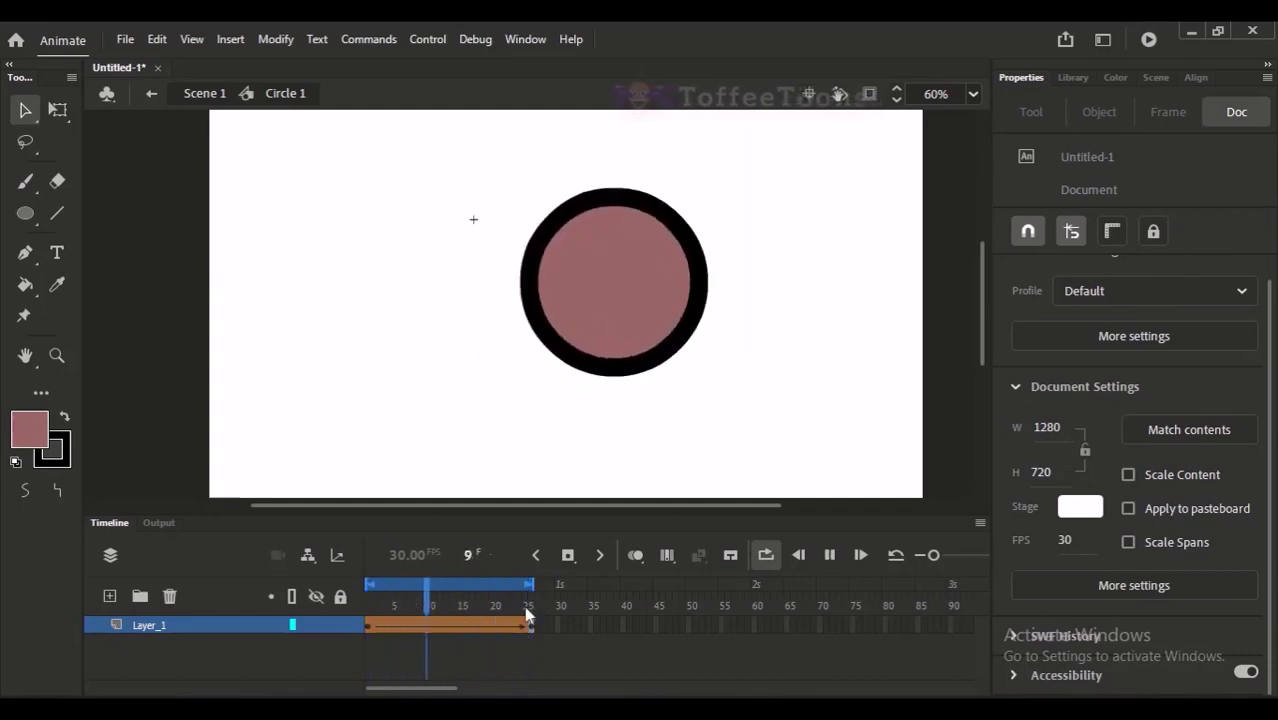
key(Return)
click(766, 560)
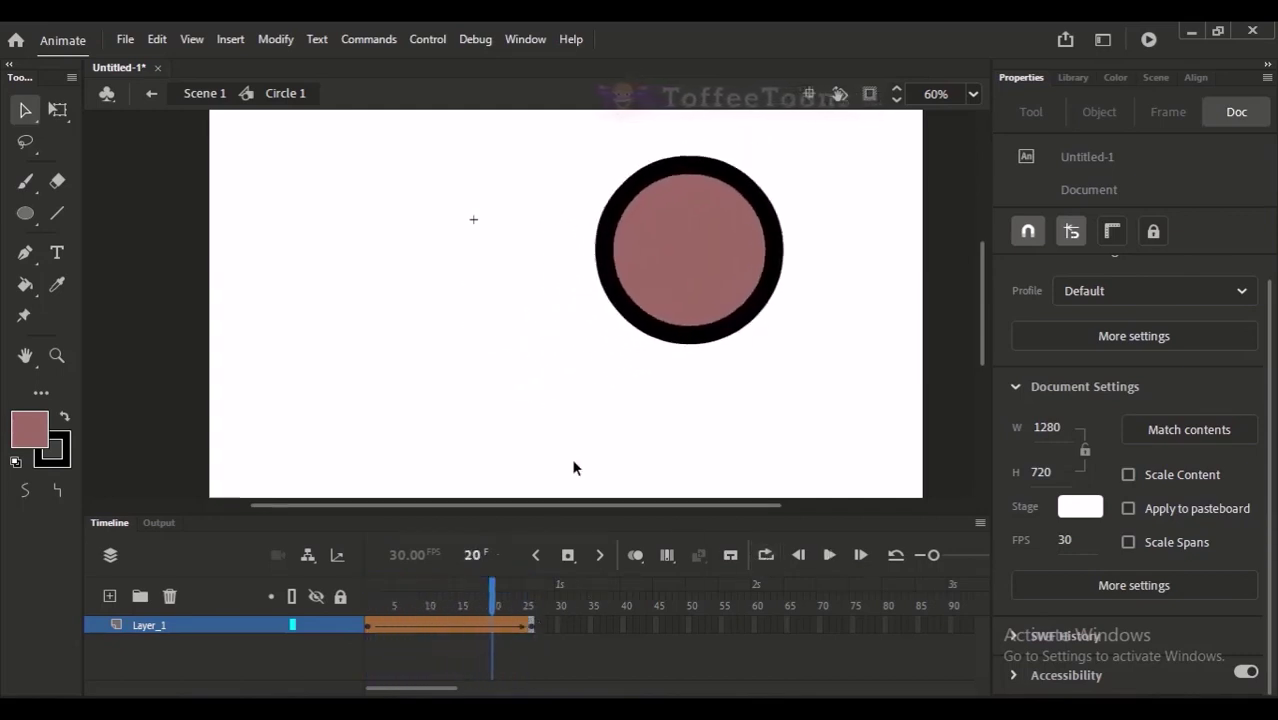
click(213, 94)
Select the circle instance to inspect its looping options, and play Scene 1 from frame 1 with the forward loop setting
click(716, 258)
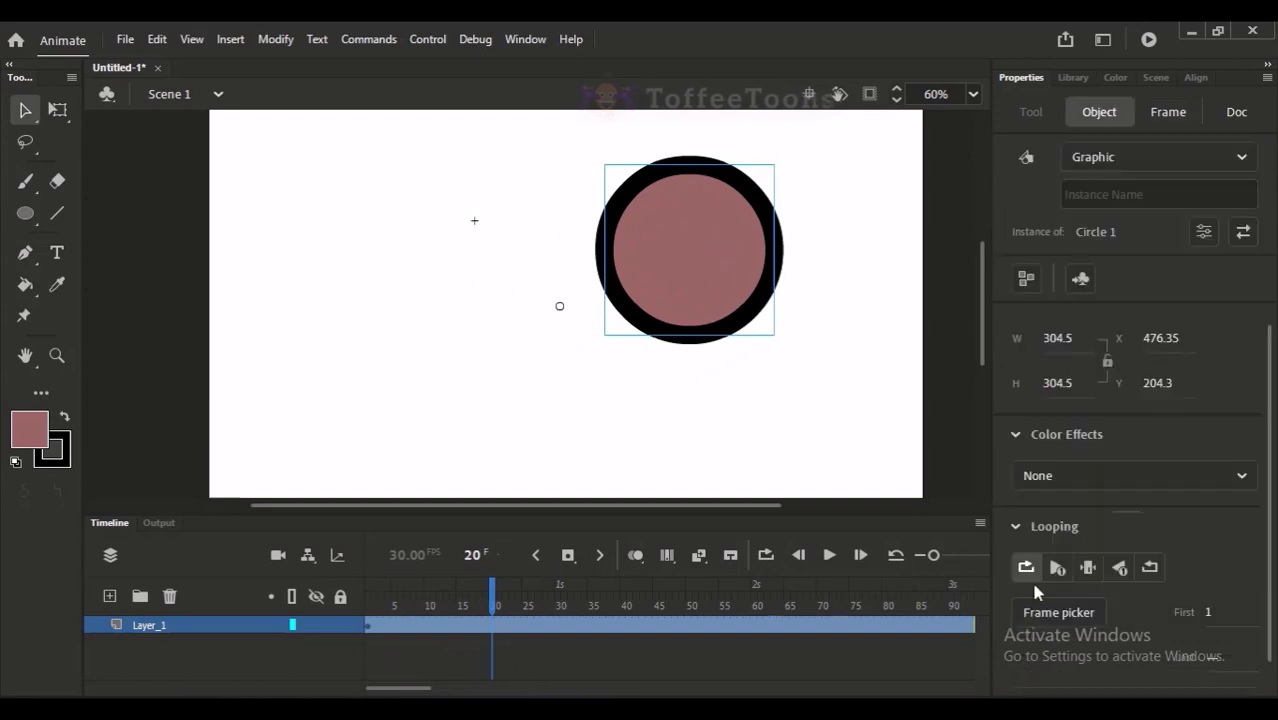
drag(548, 609, 368, 606)
click(451, 490)
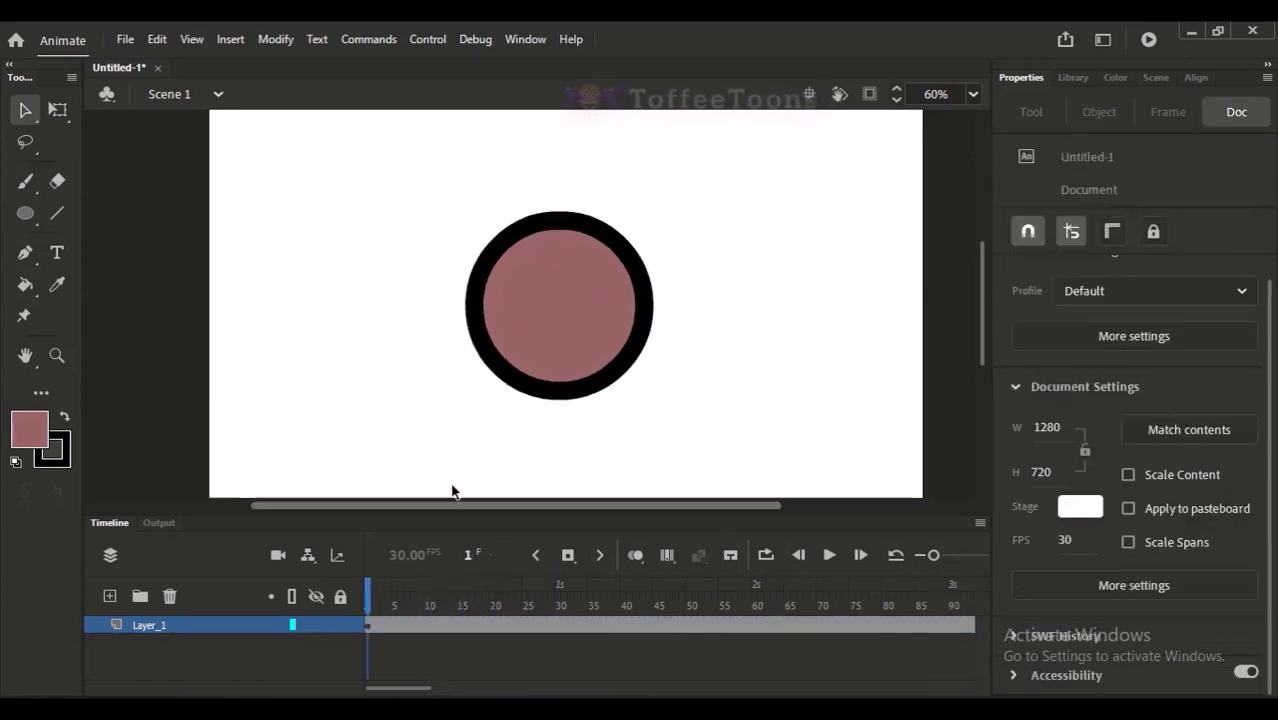
click(568, 300)
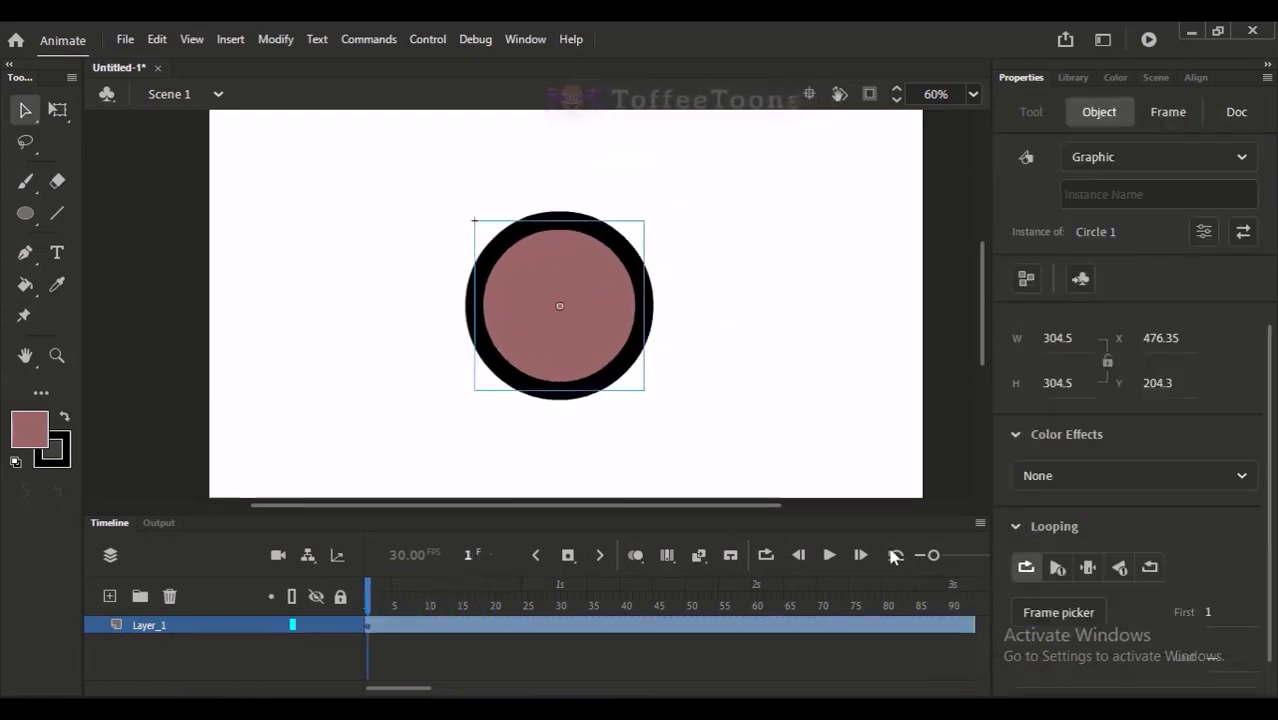
key(Return)
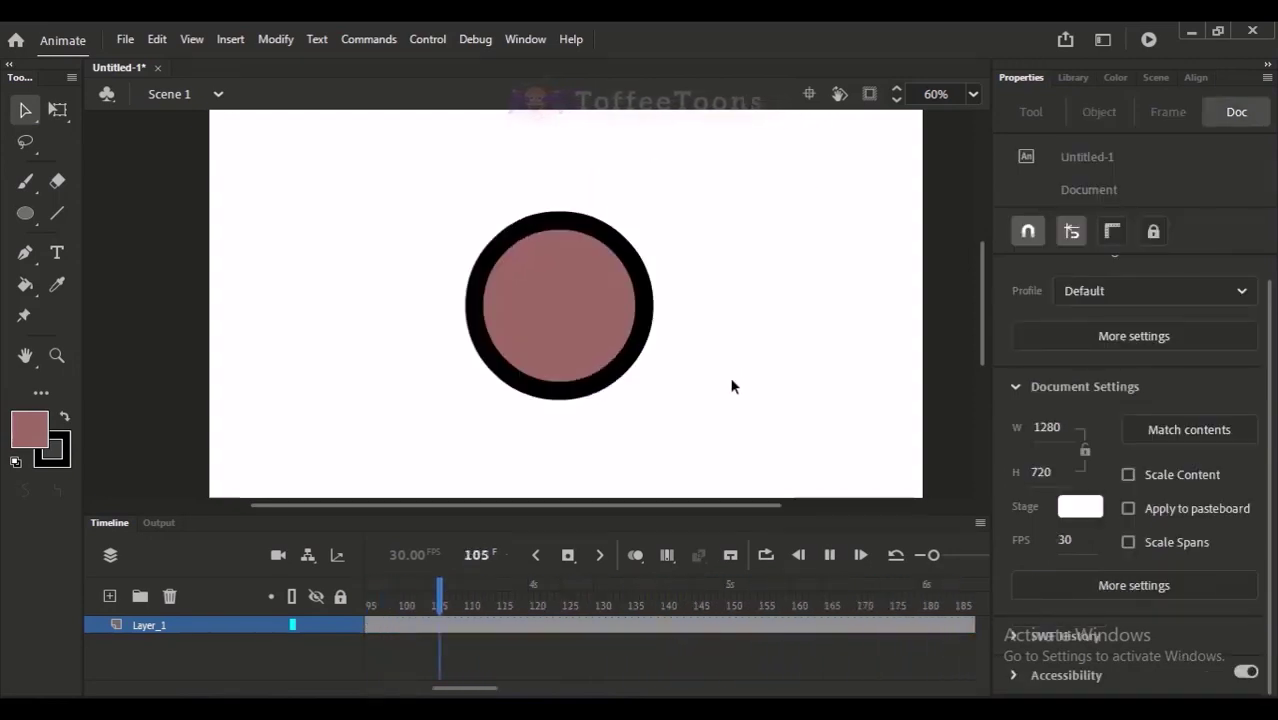
Preview the circle instance with reverse looping, and switch it back to forward looping with another playback
click(632, 322)
click(1149, 568)
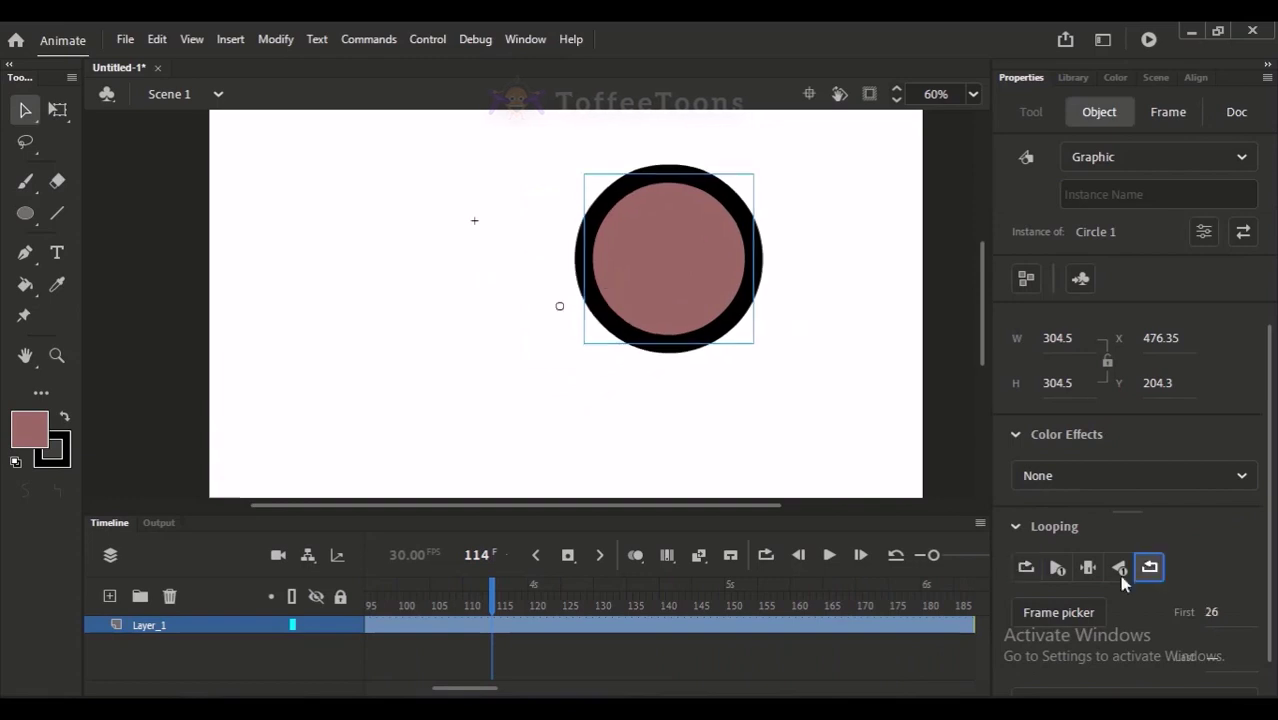
key(Return)
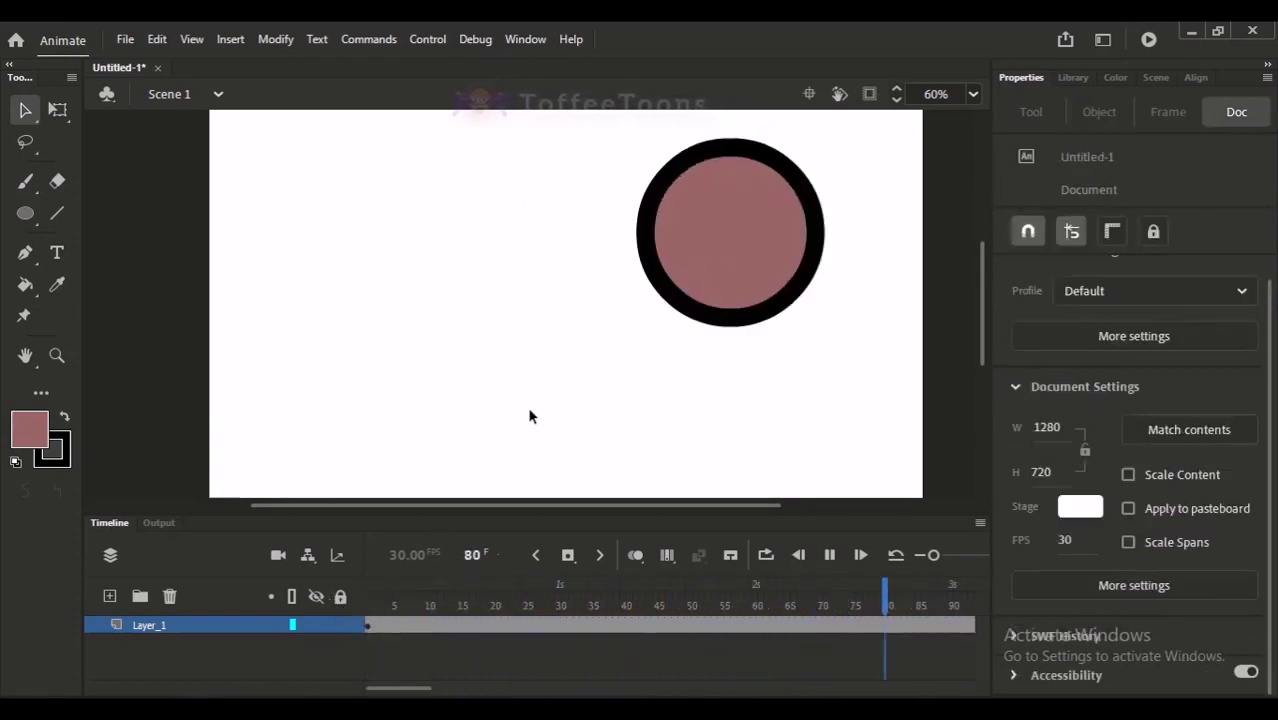
click(573, 334)
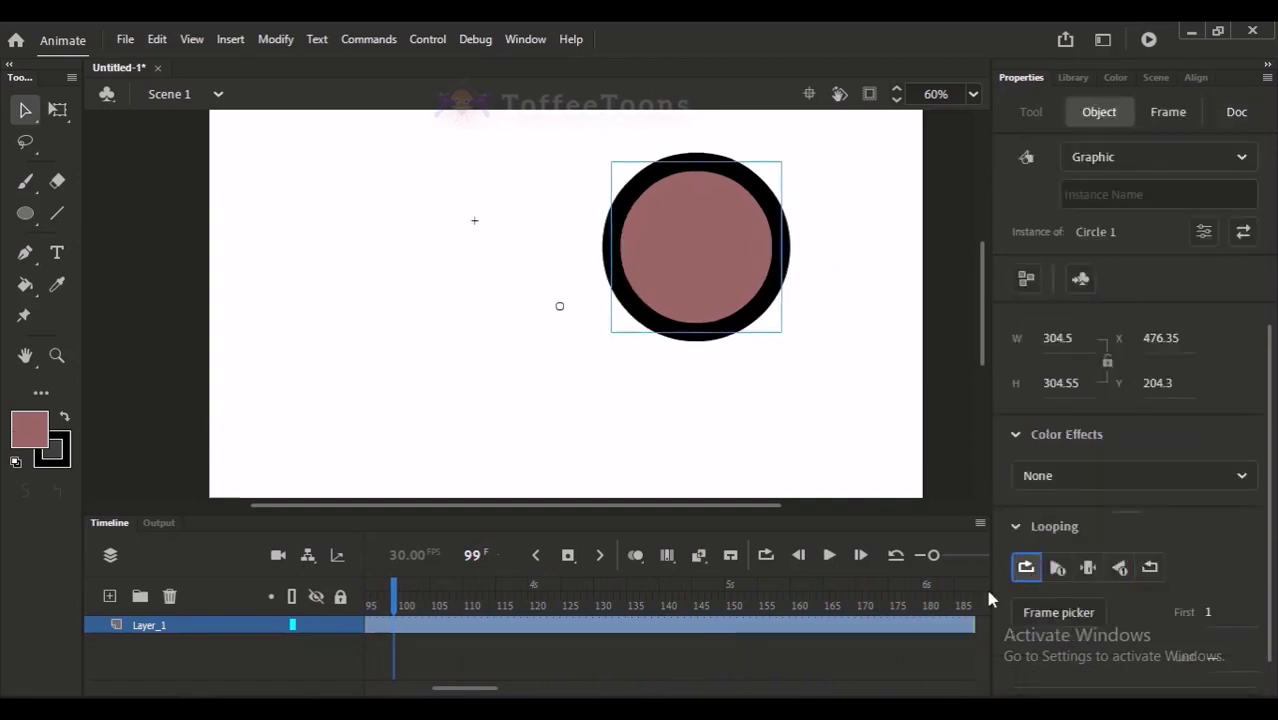
key(Return)
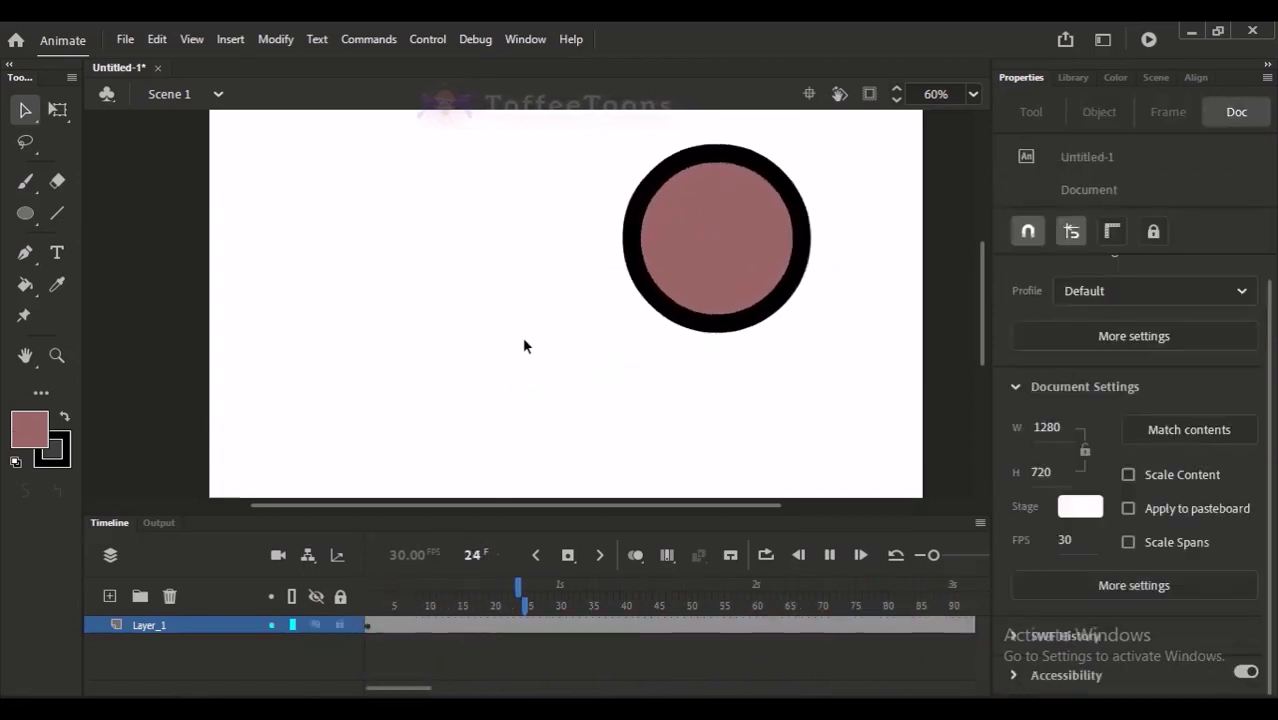
Set the circle instance's looping to play once forward, and preview Scene 1 from frame 1
click(689, 345)
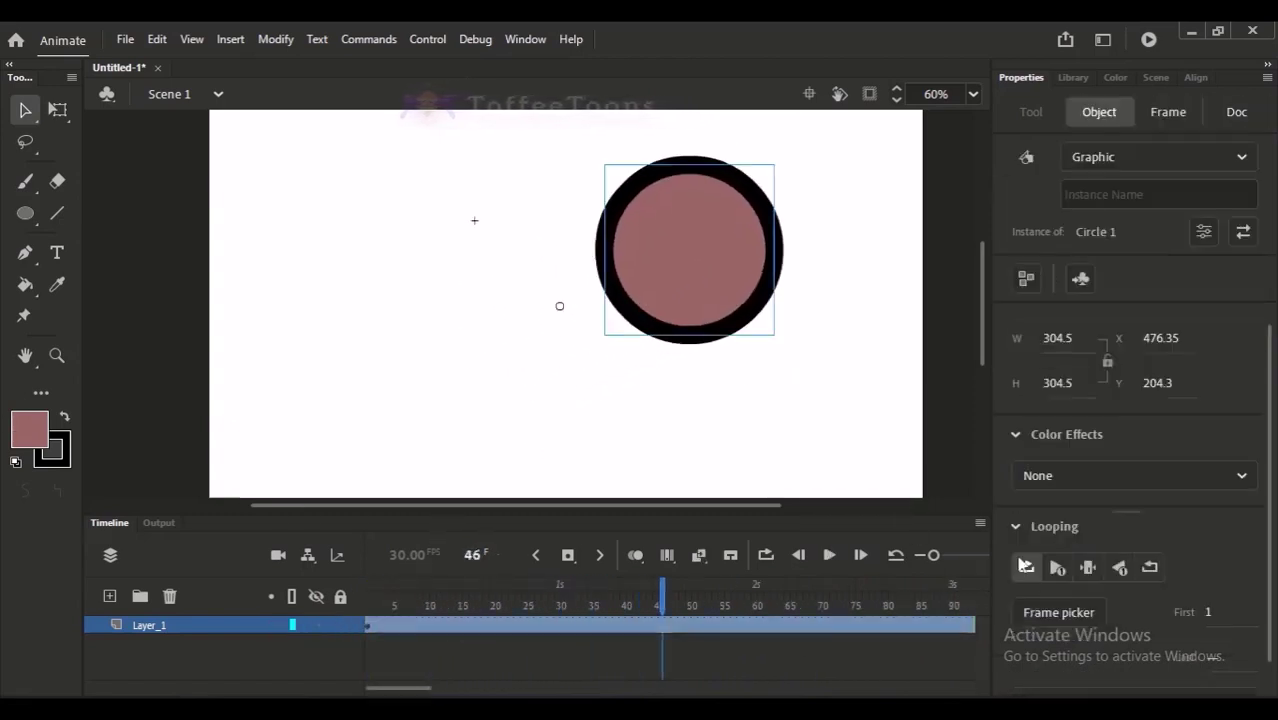
click(1057, 568)
click(362, 626)
key(Return)
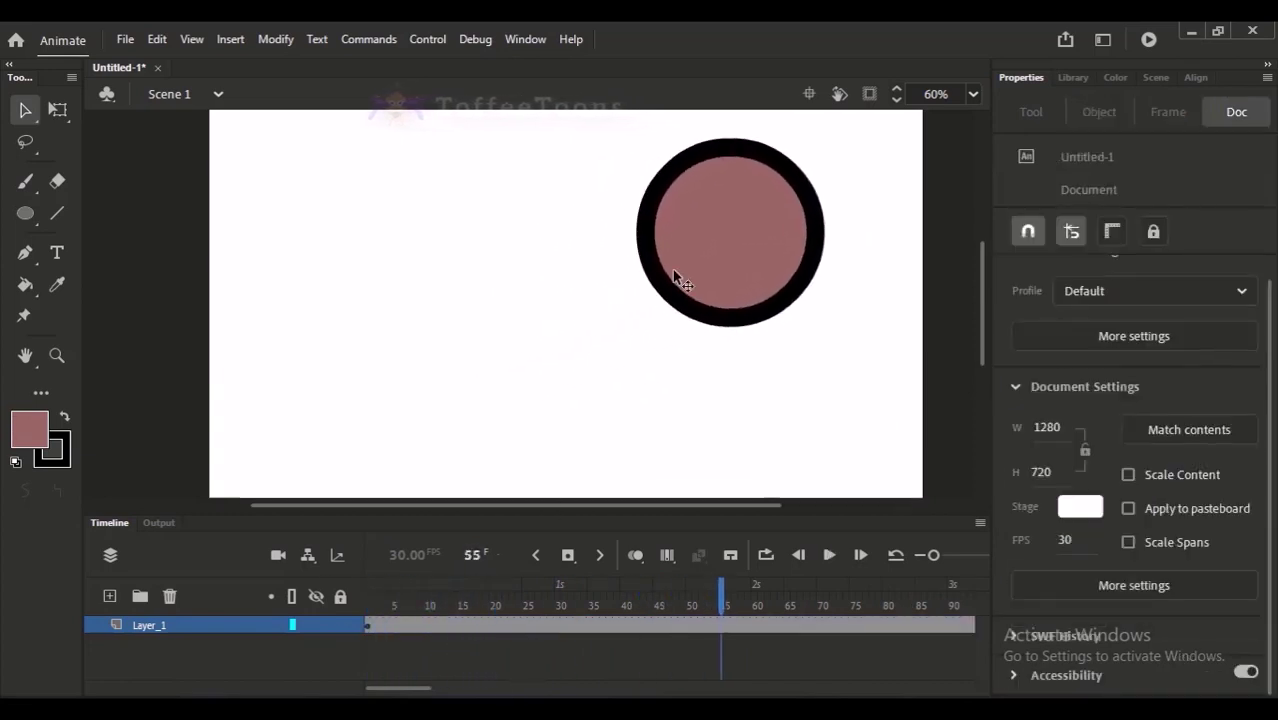
Set the circle instance's looping to play a single frame, and scrub Scene 1's timeline to check it
click(705, 249)
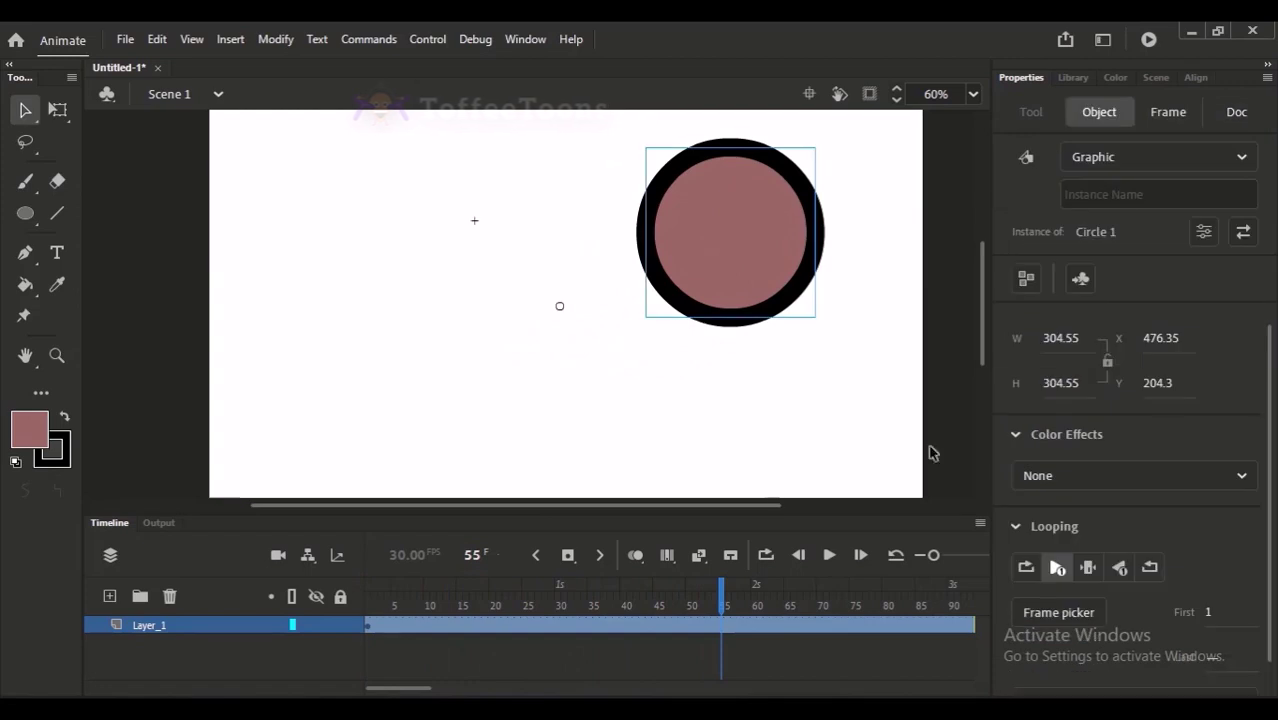
click(1088, 568)
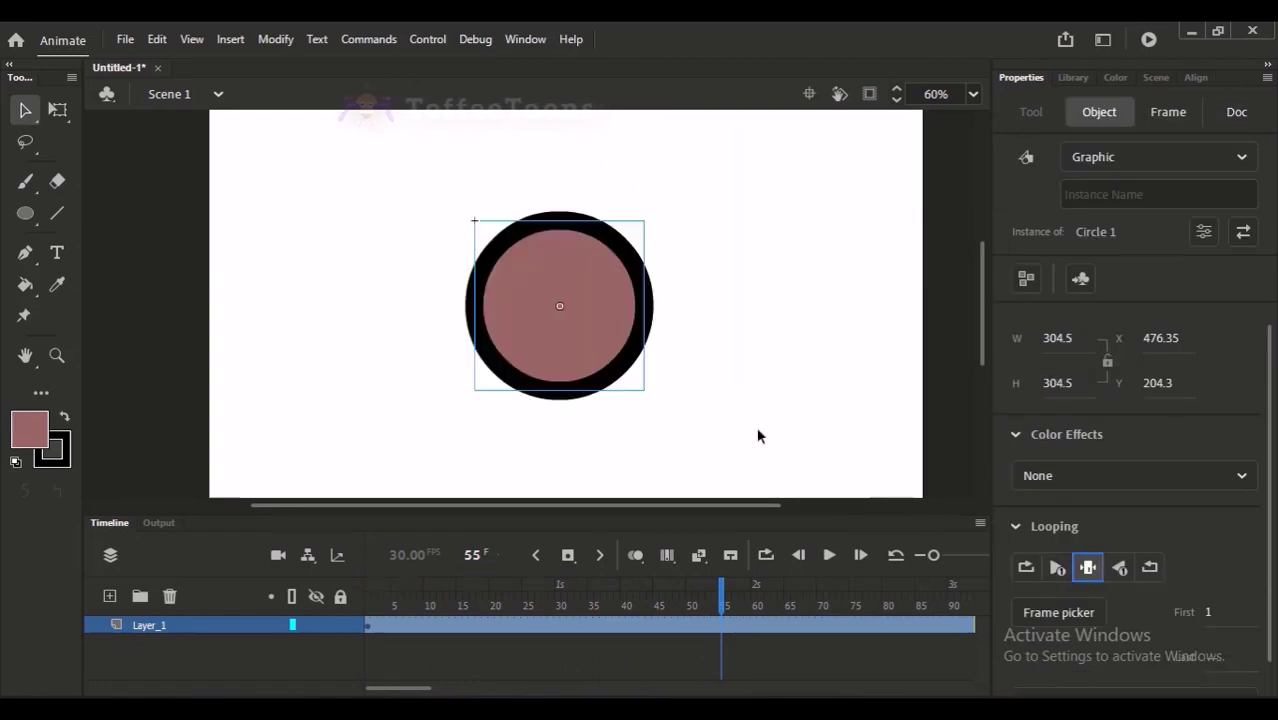
click(447, 610)
click(462, 632)
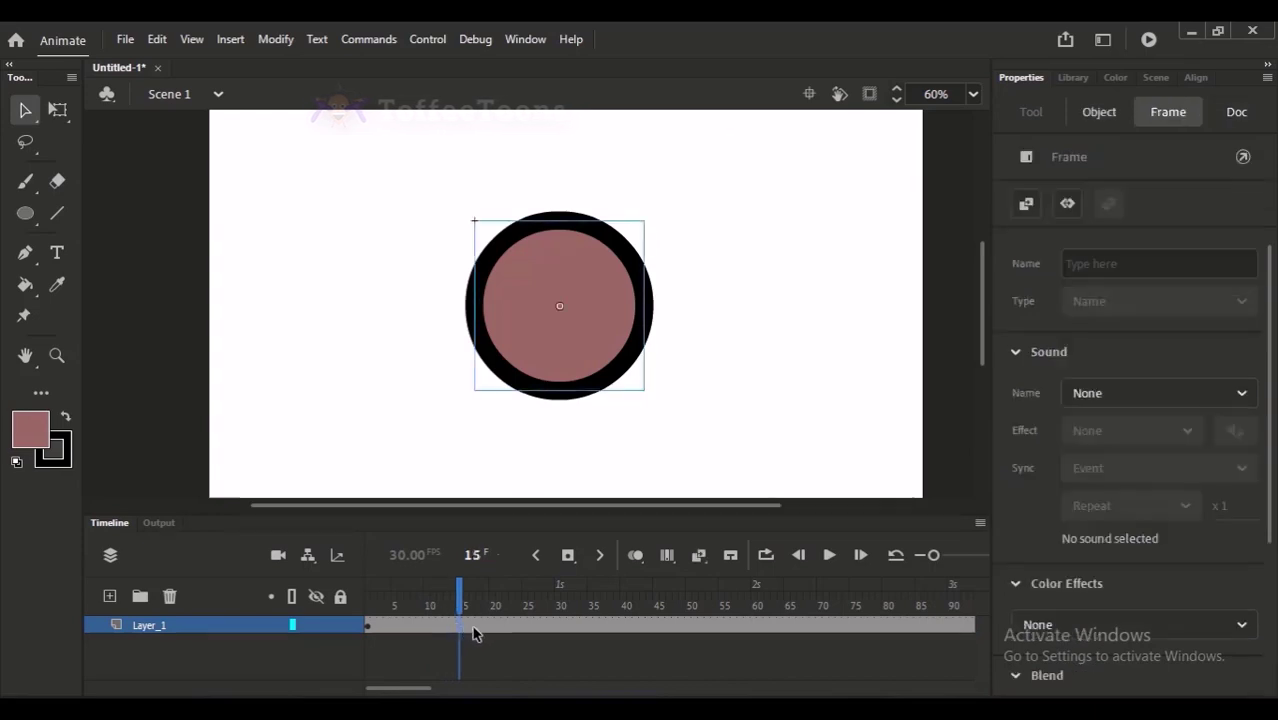
drag(474, 632, 440, 633)
click(562, 305)
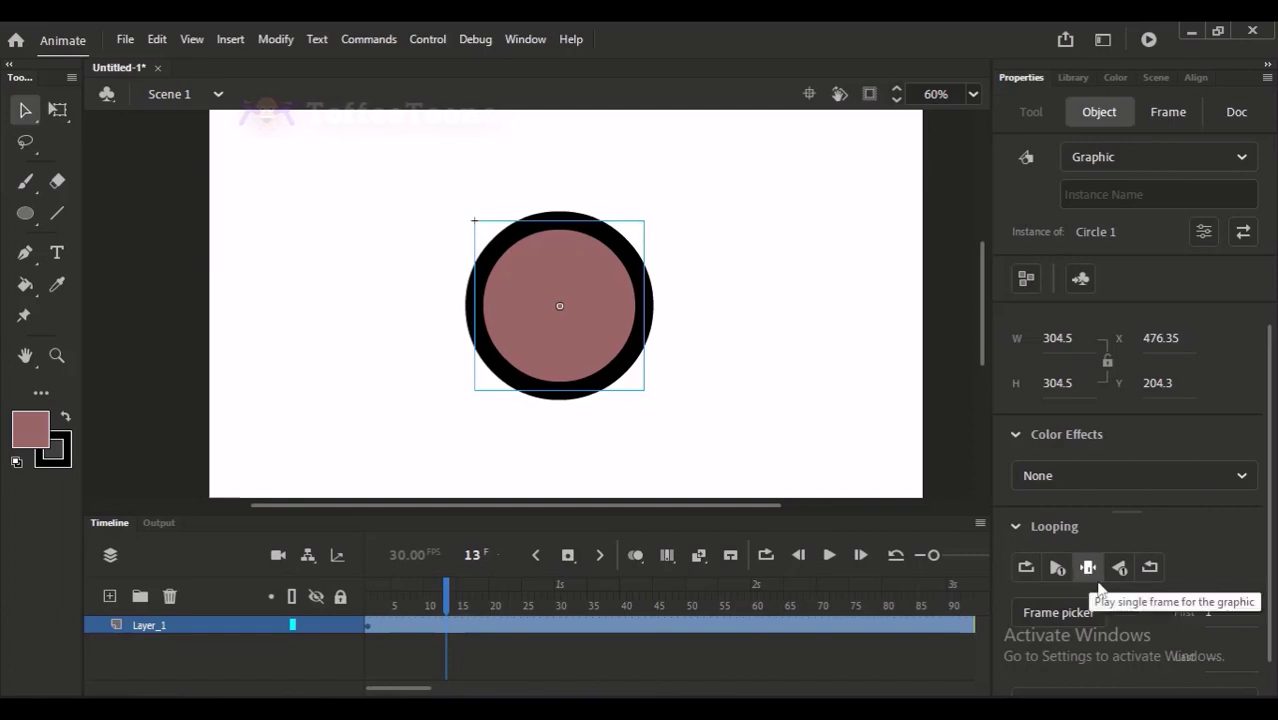
Examine frame 1 inside the circle symbol, return to Scene 1, and play the scene from frame 1
double_click(580, 318)
click(370, 636)
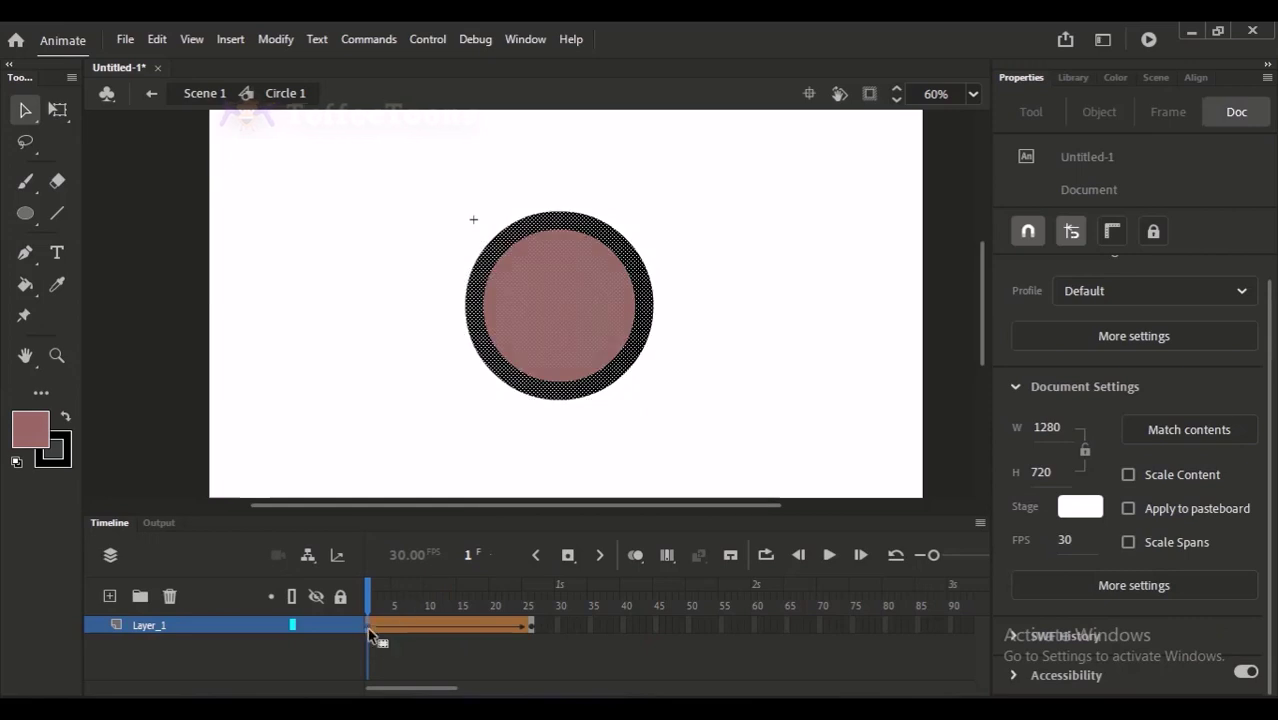
double_click(327, 142)
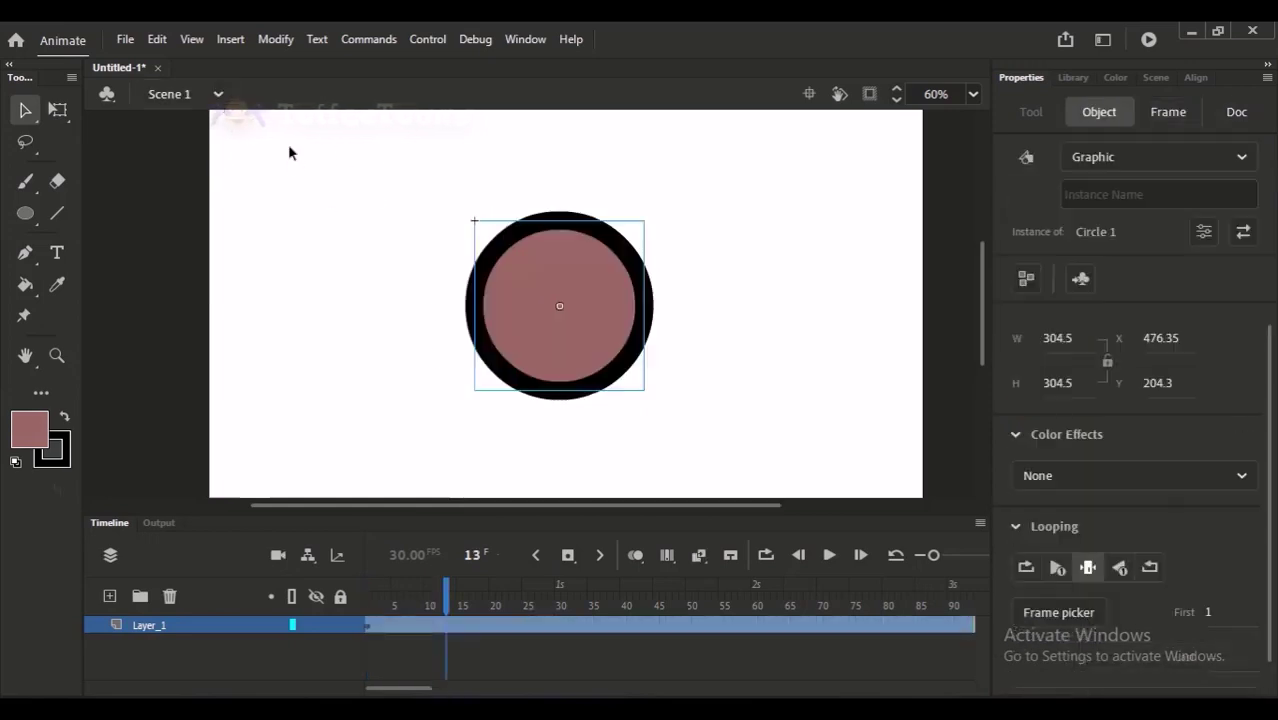
click(366, 594)
key(Return)
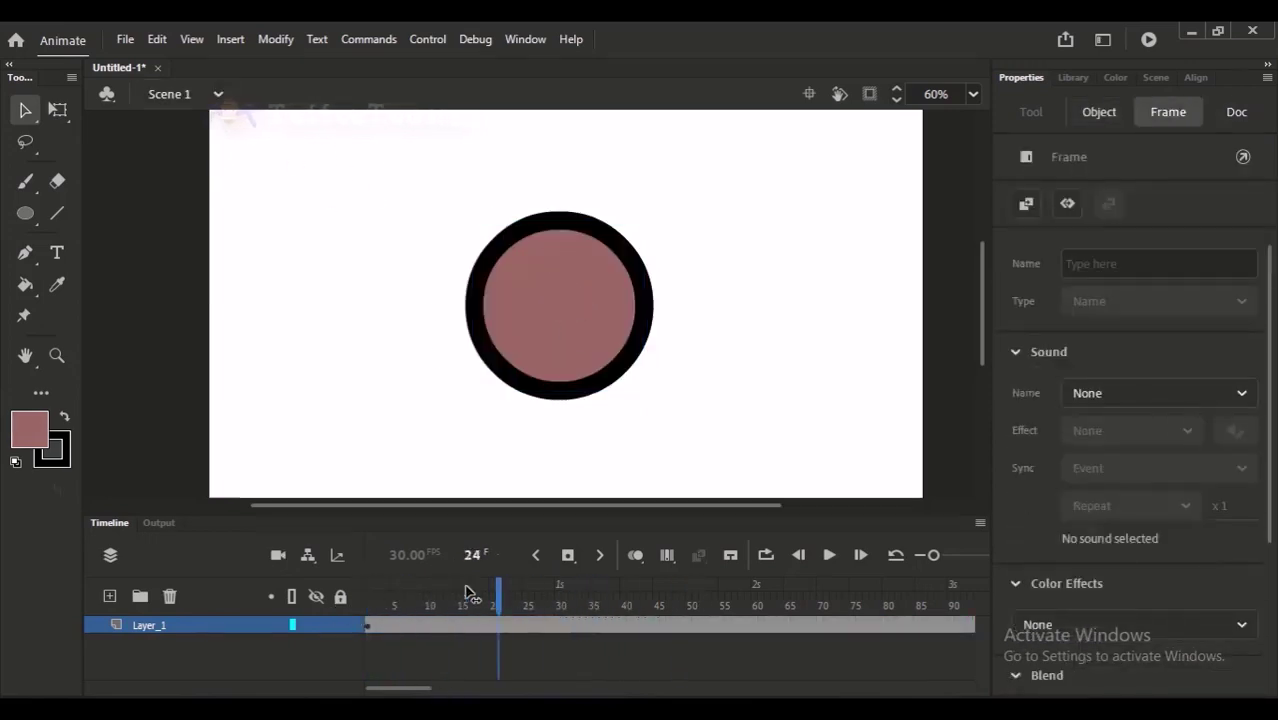
Set the circle instance's first frame to 15, and compare it with frame 15 inside the symbol
click(566, 317)
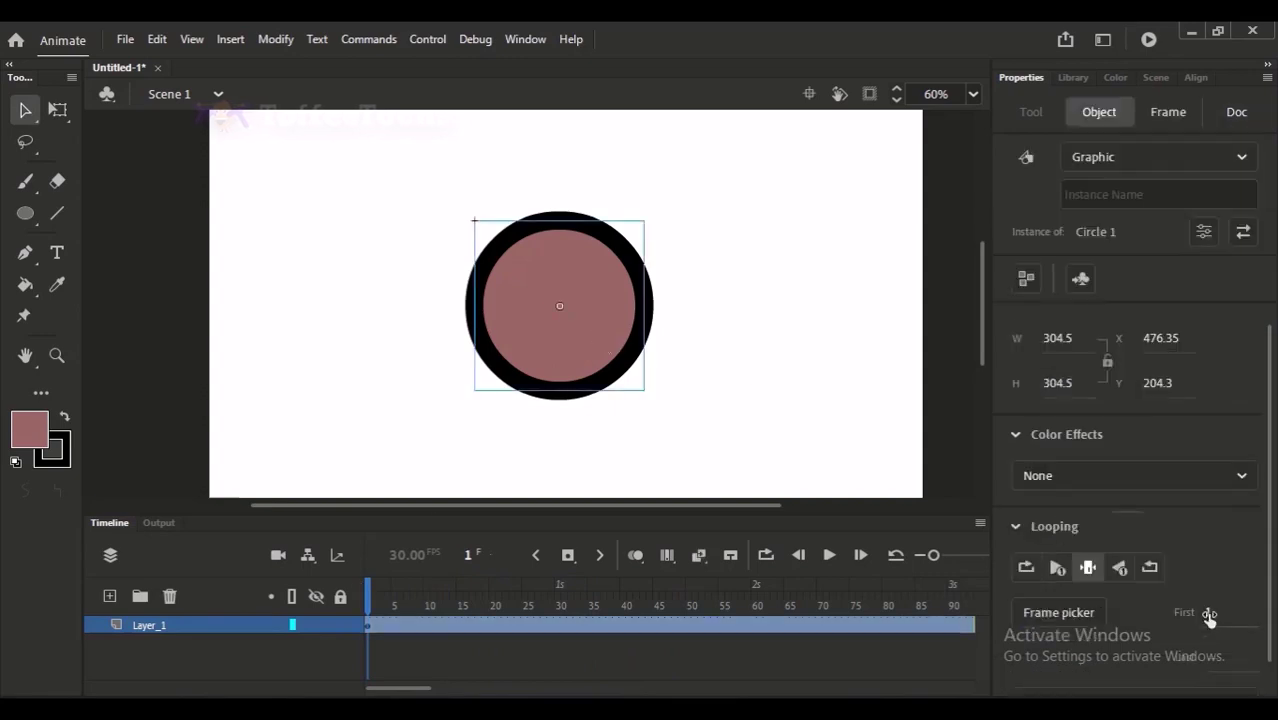
drag(1209, 617, 1204, 618)
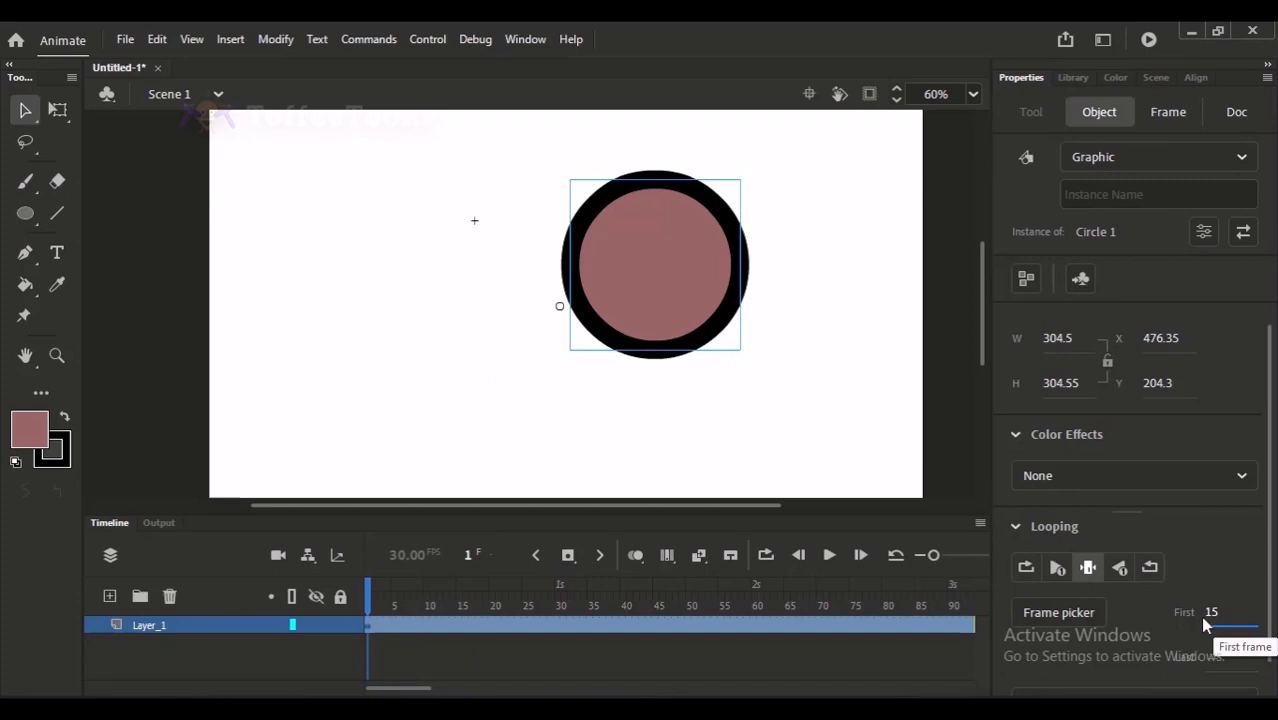
double_click(686, 297)
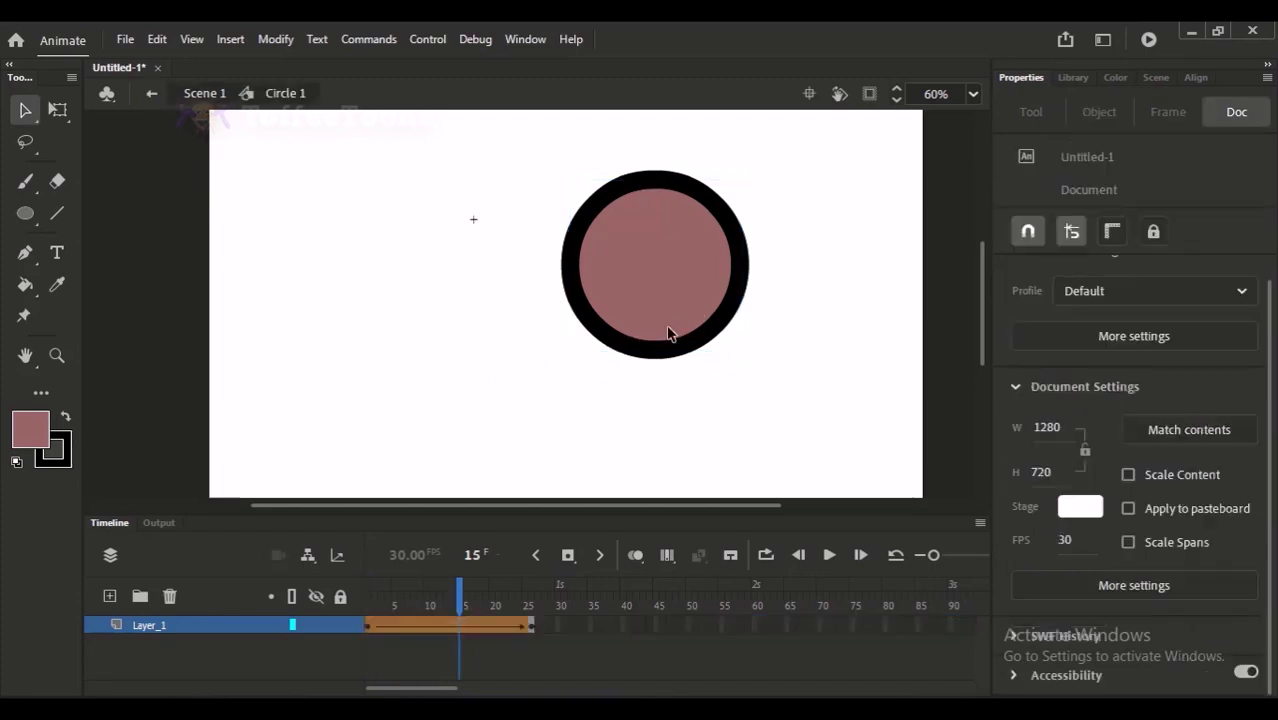
click(461, 632)
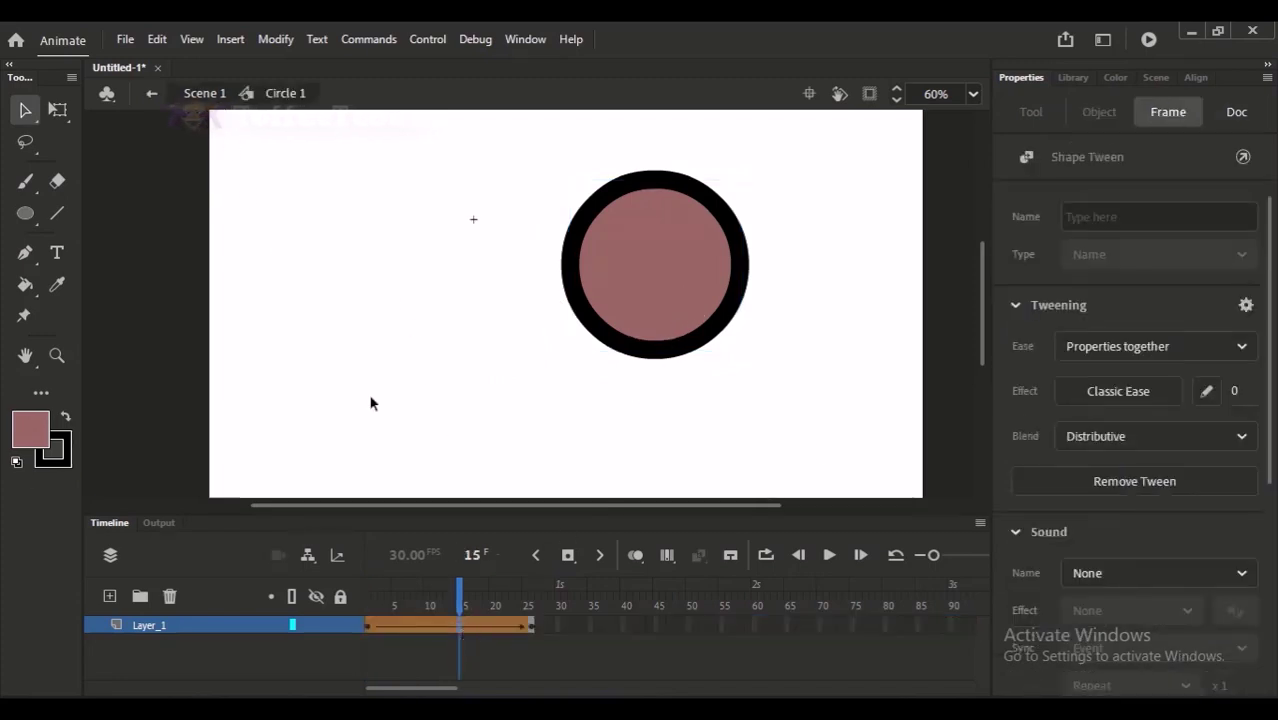
click(210, 93)
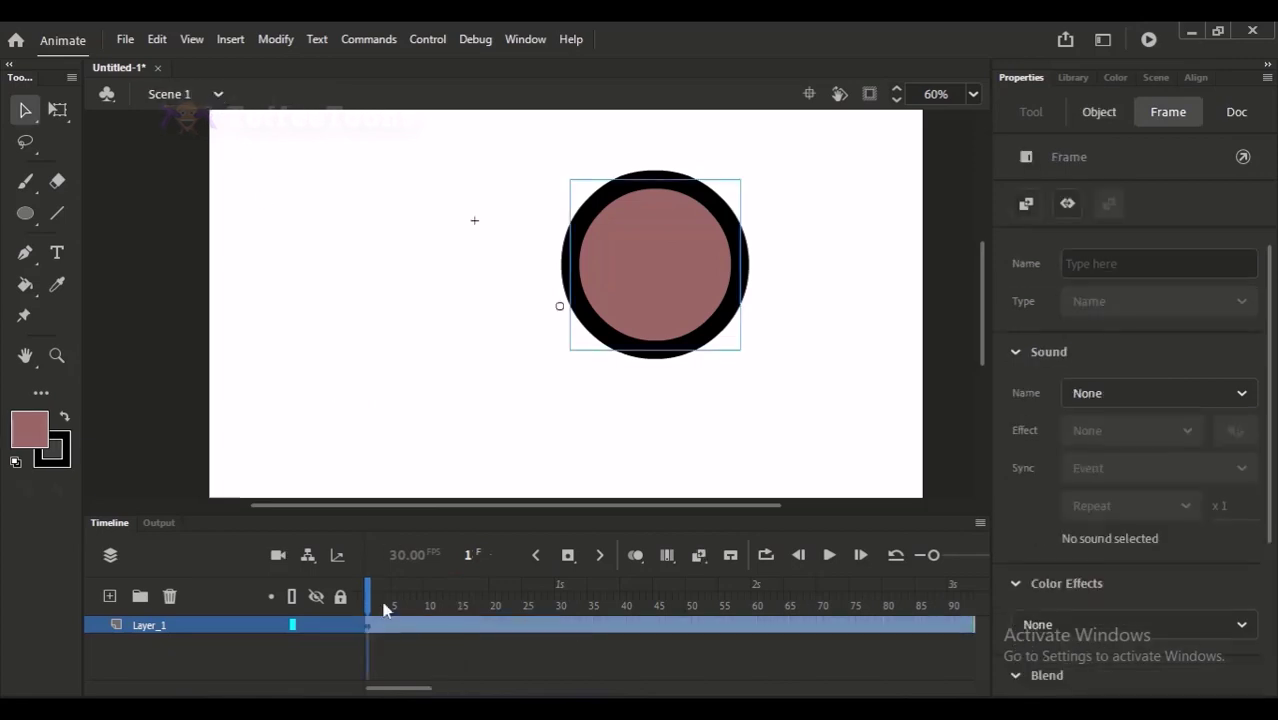
mouse_move(386, 585)
mouse_down()
mouse_move(465, 583)
mouse_move(368, 593)
mouse_move(827, 590)
mouse_move(325, 598)
mouse_move(672, 593)
mouse_move(367, 594)
mouse_up()
double_click(682, 294)
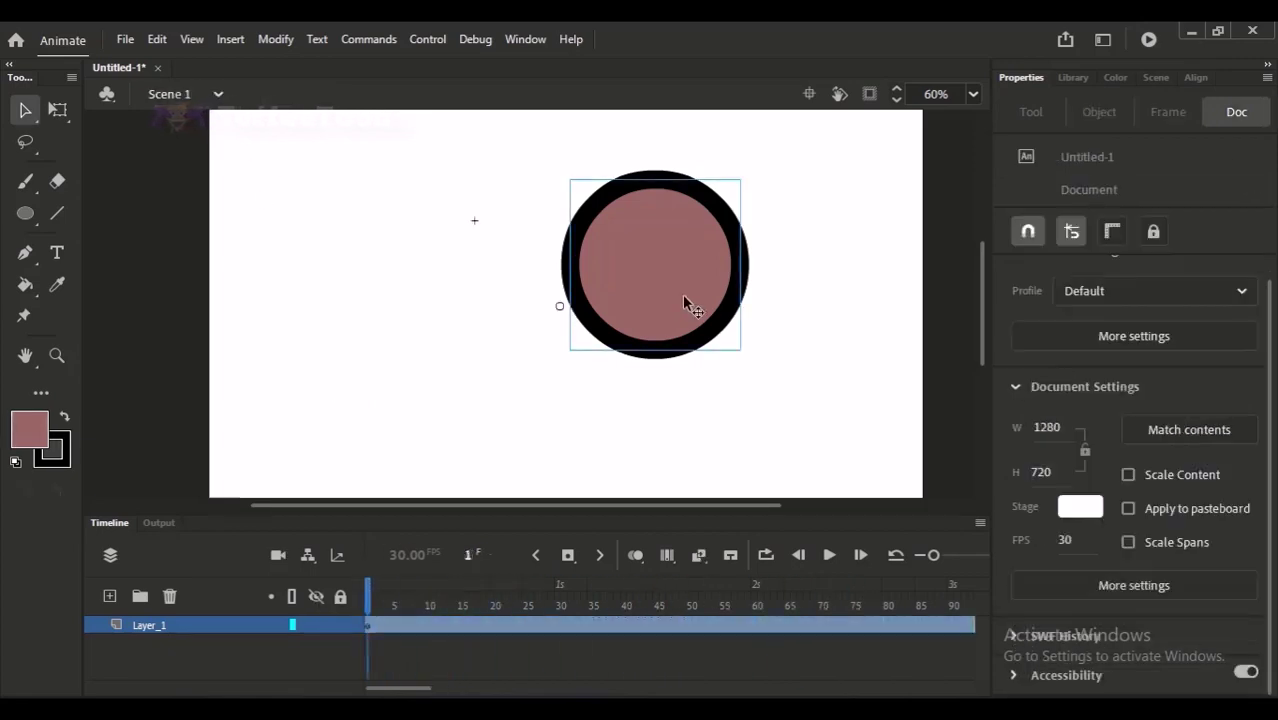
double_click(222, 120)
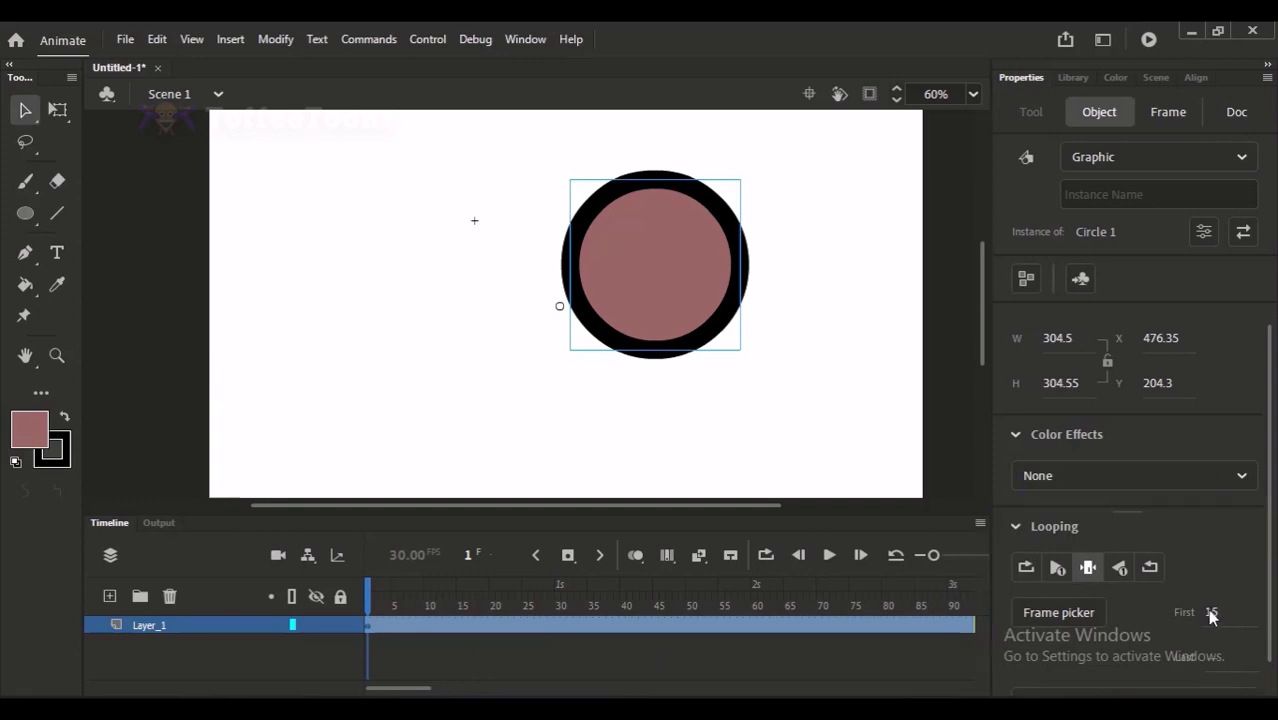
Set the circle instance's first frame to 6, check frame 6 inside the symbol, and return to Scene 1
drag(1208, 614, 1190, 655)
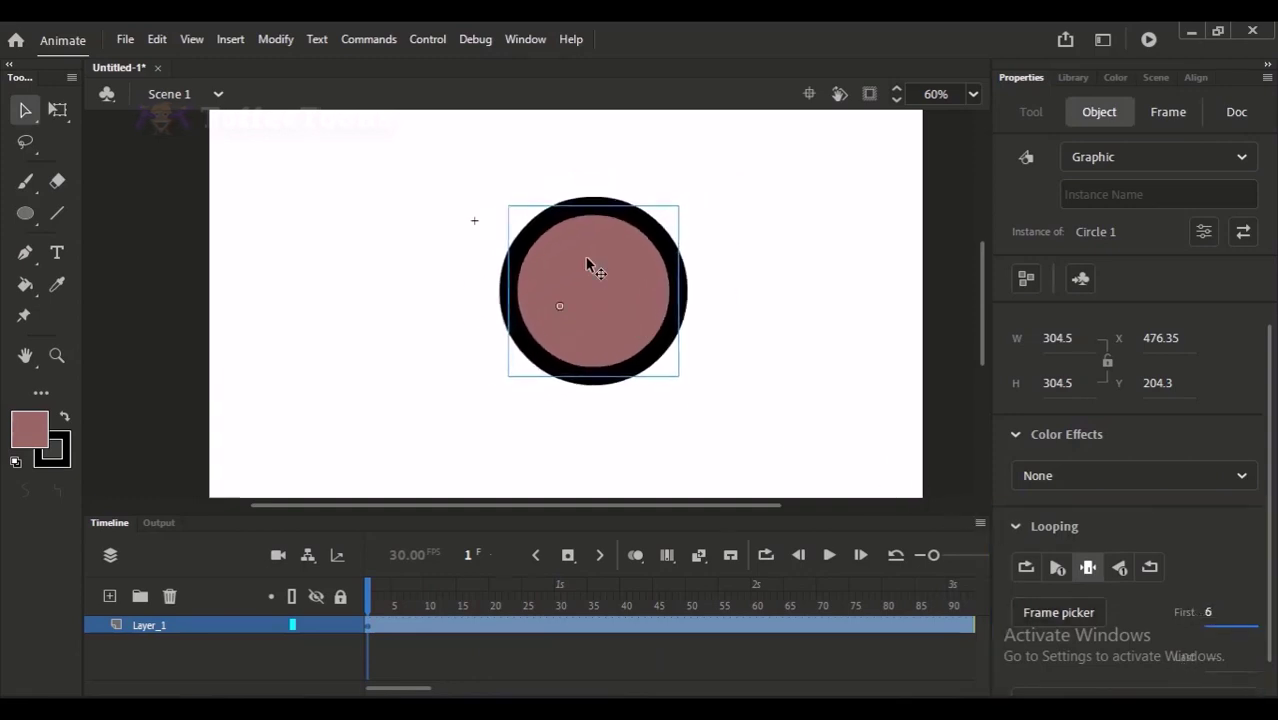
double_click(598, 312)
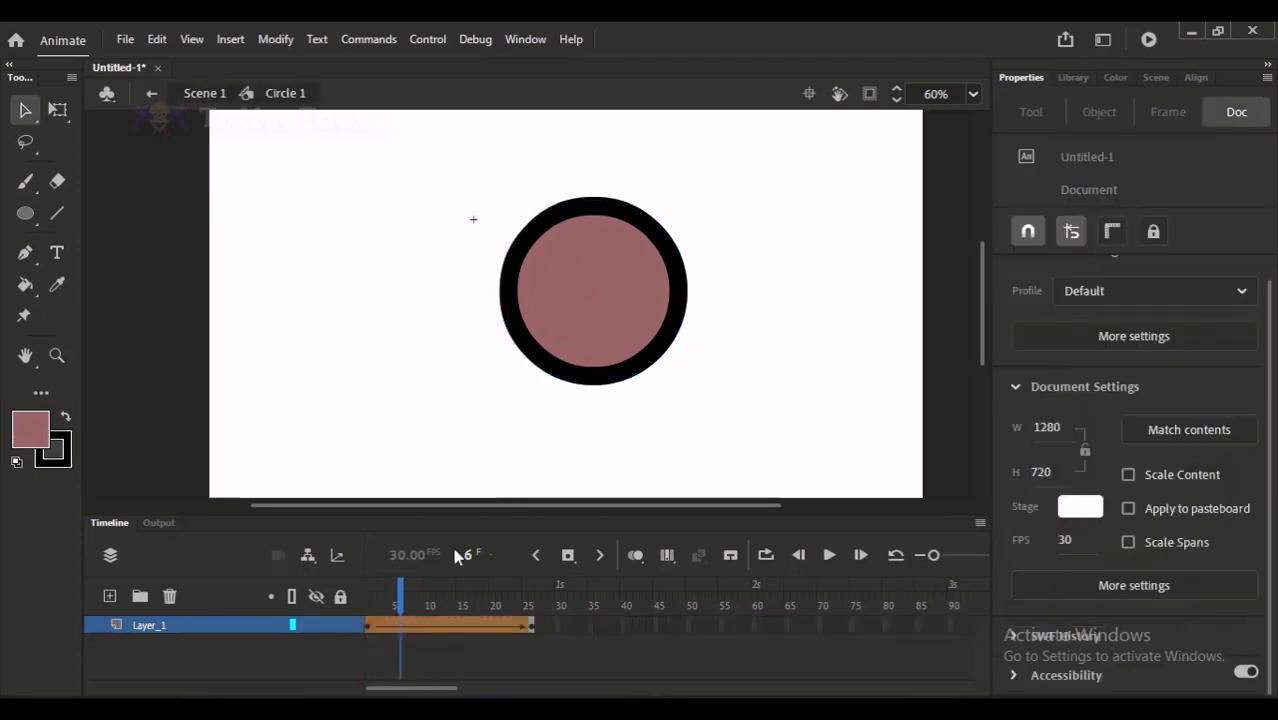
click(202, 93)
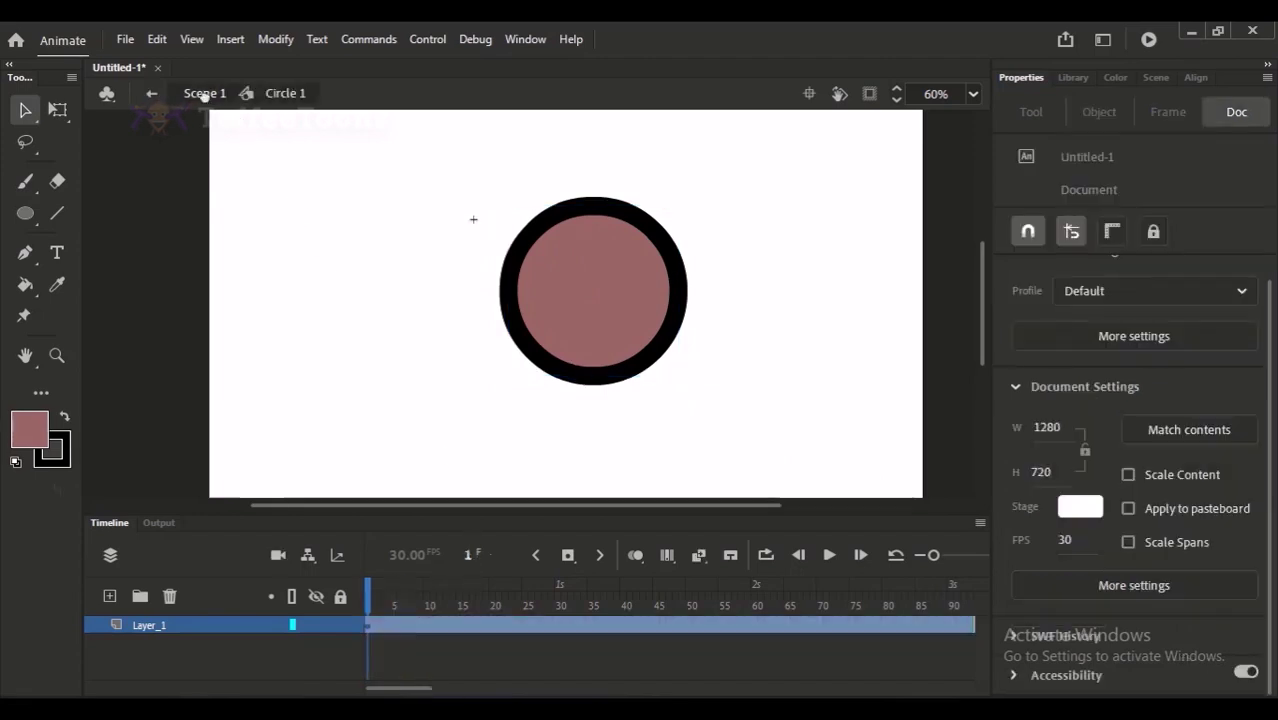
mouse_move(371, 590)
mouse_down()
mouse_move(474, 585)
mouse_move(367, 588)
mouse_up()
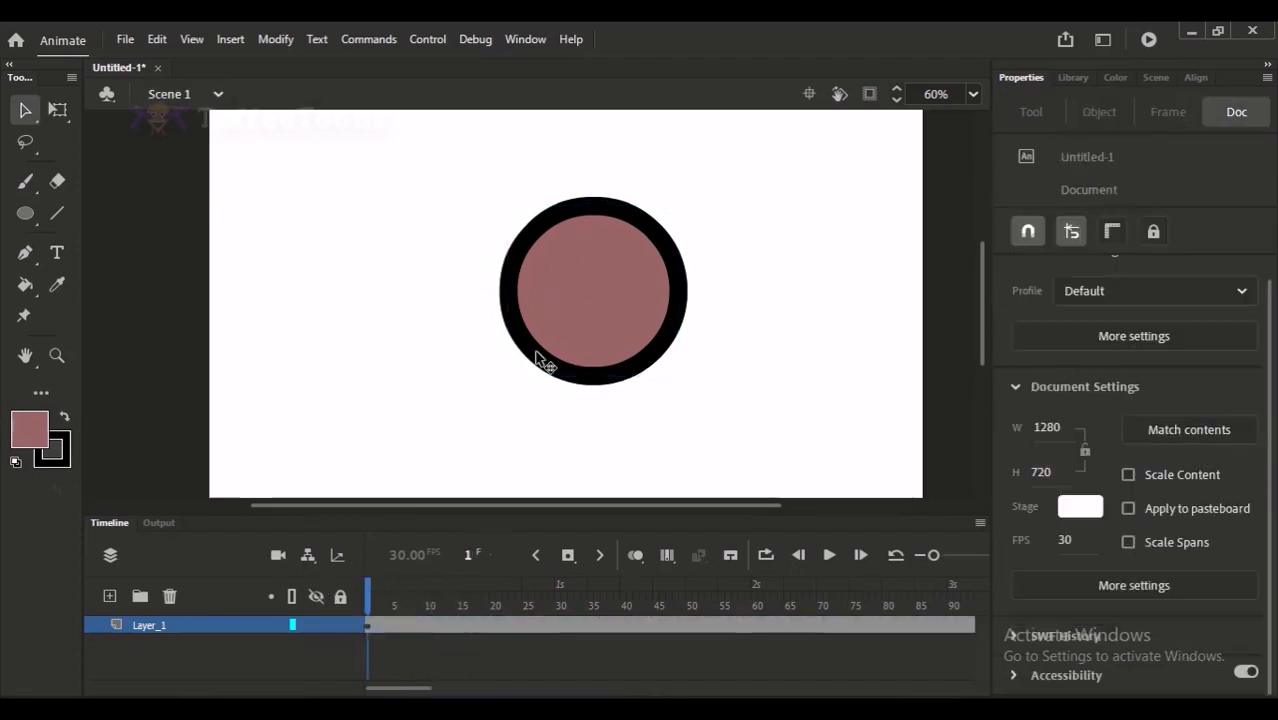
Set the circle instance's looping to play once in reverse, and preview Scene 1 from frame 1
click(575, 352)
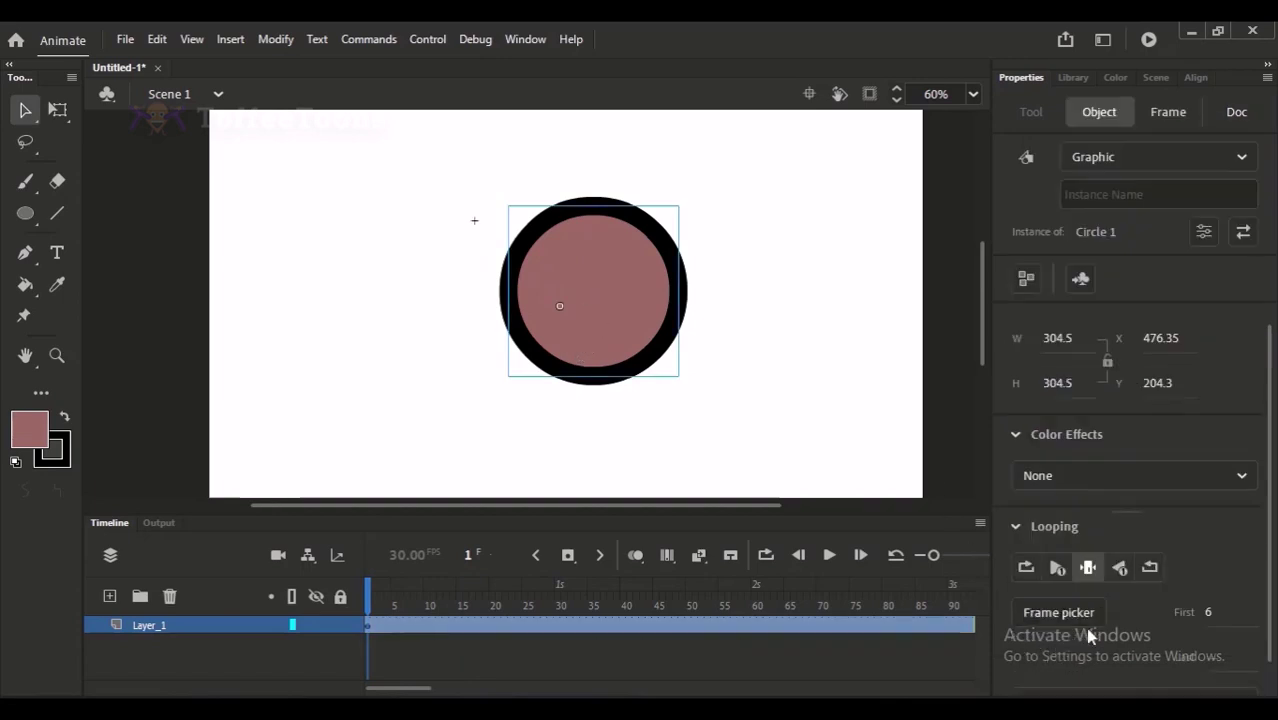
click(1120, 568)
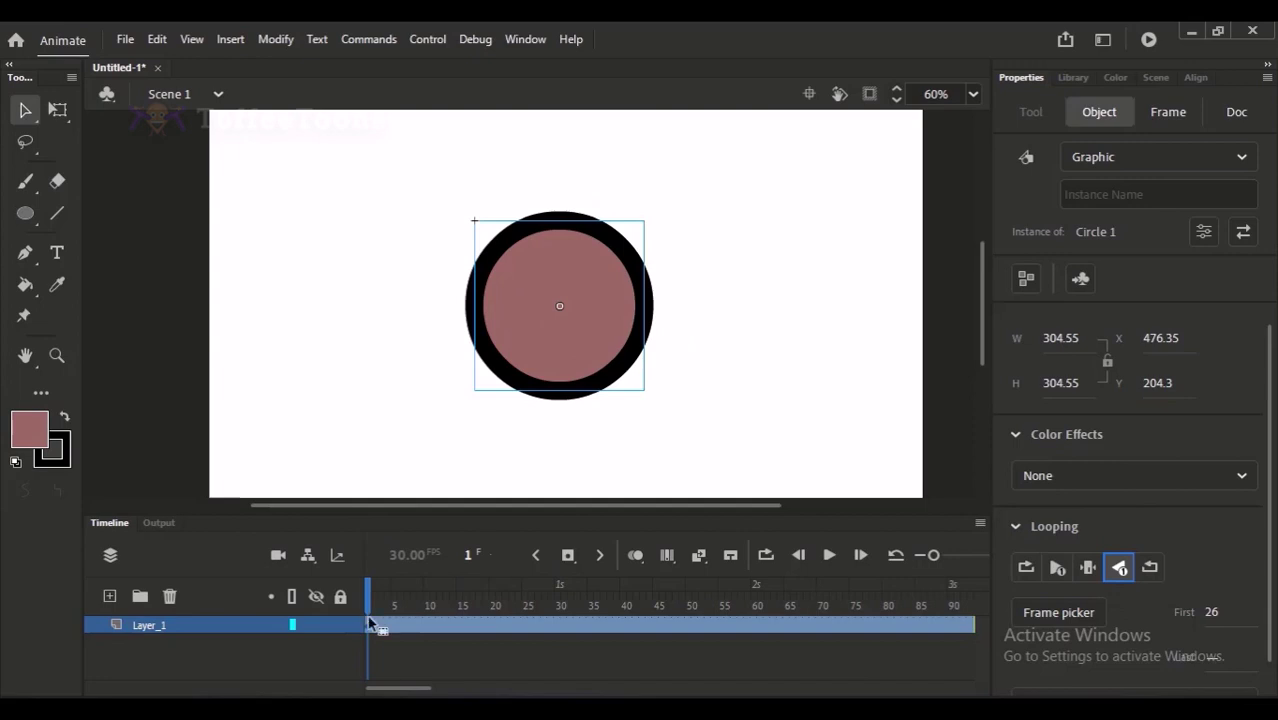
key(Return)
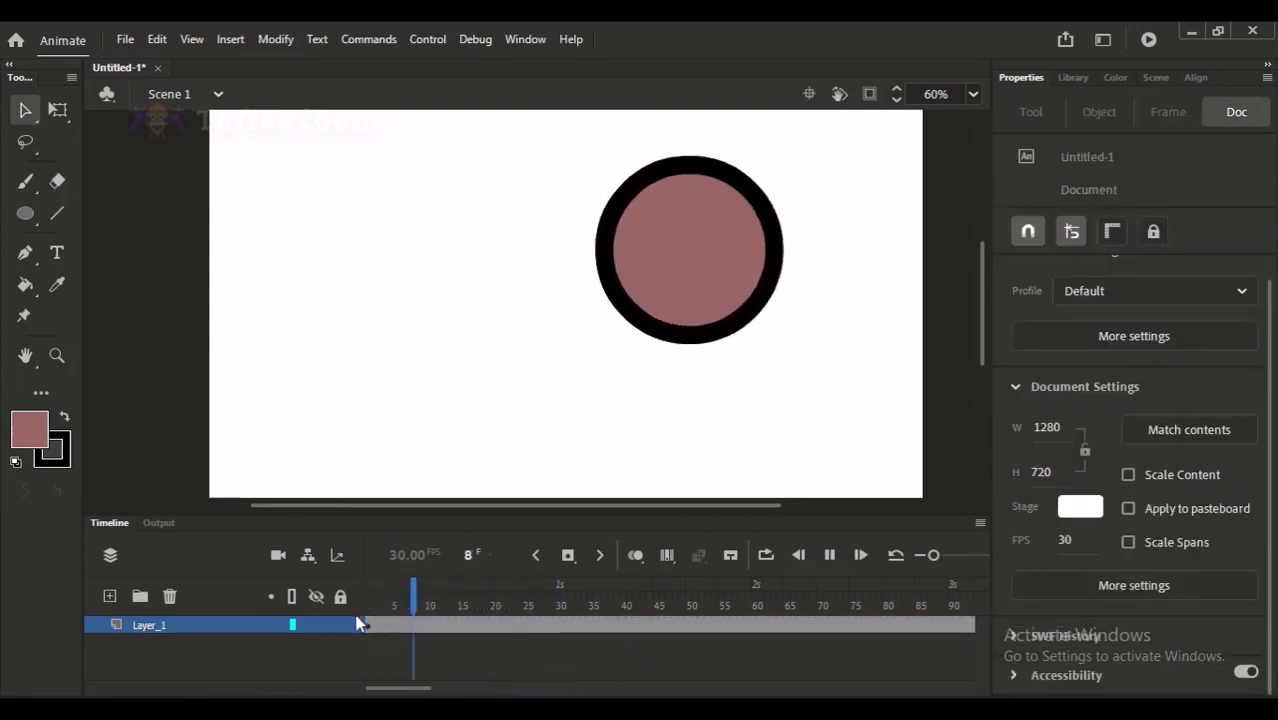
Set the circle instance's looping to play graphic once, and preview Scene 1 from frame 1
click(363, 605)
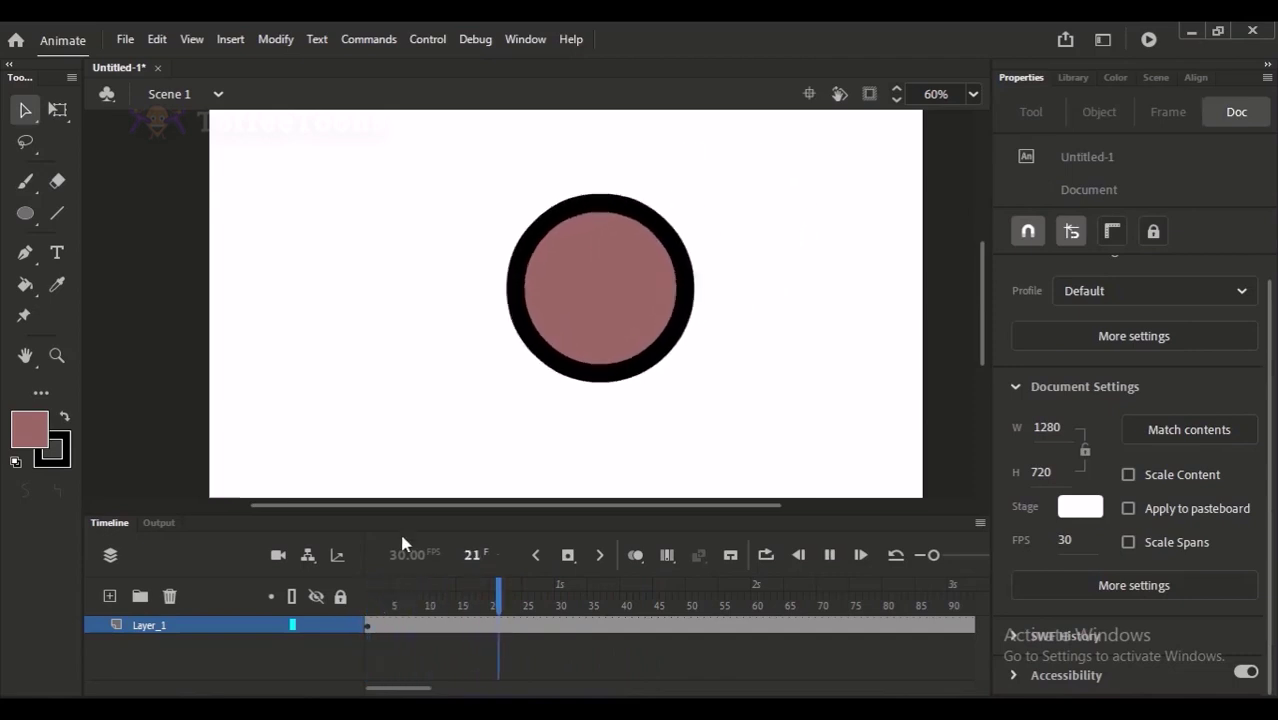
click(555, 324)
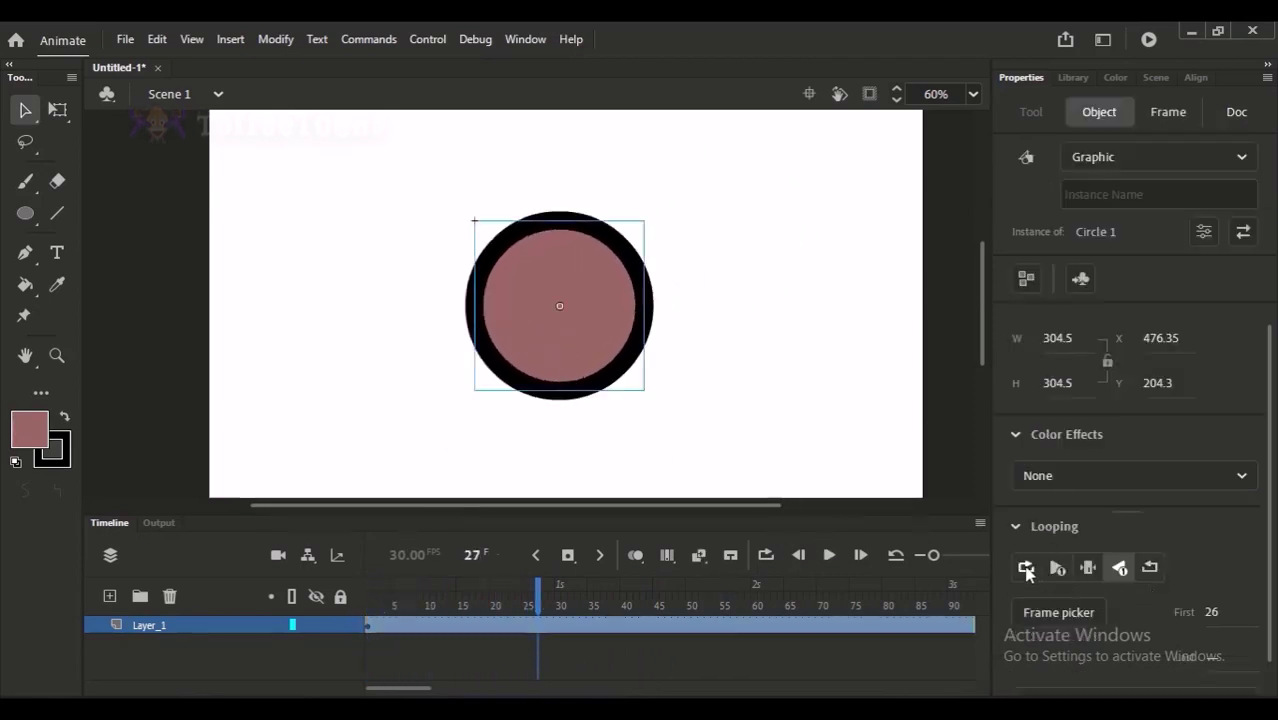
click(1057, 568)
click(369, 590)
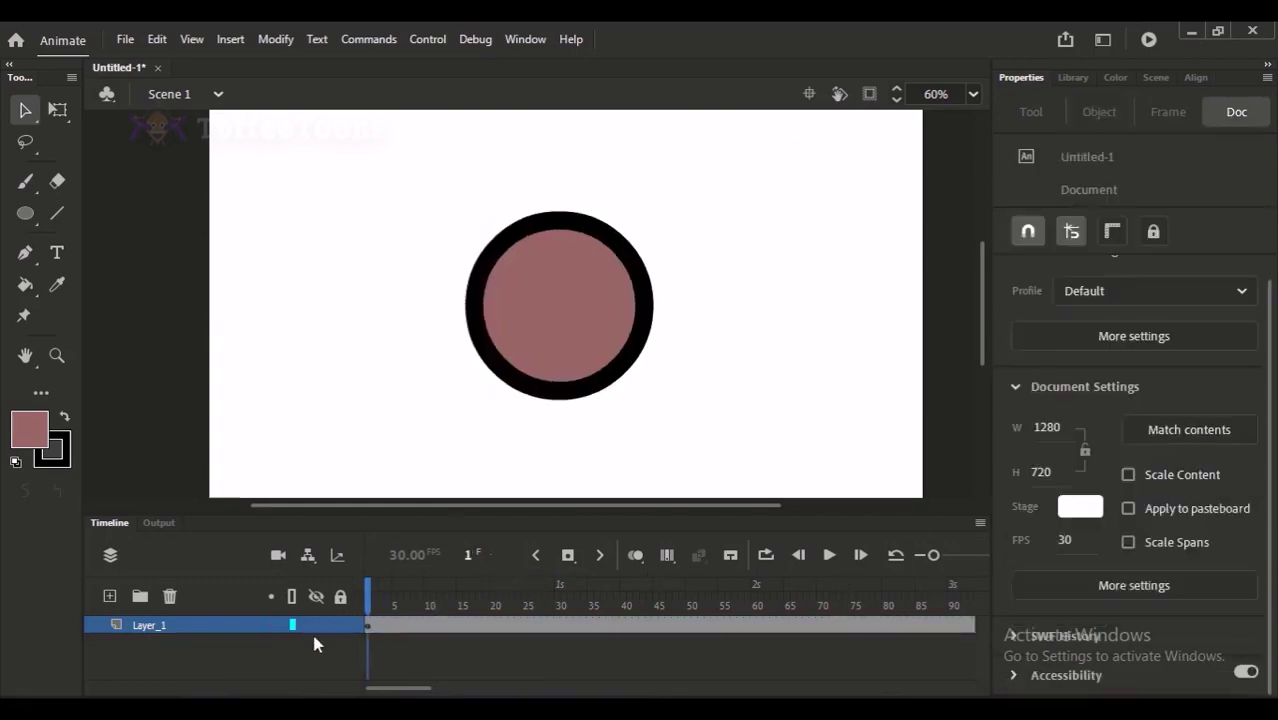
key(Return)
click(369, 592)
click(556, 311)
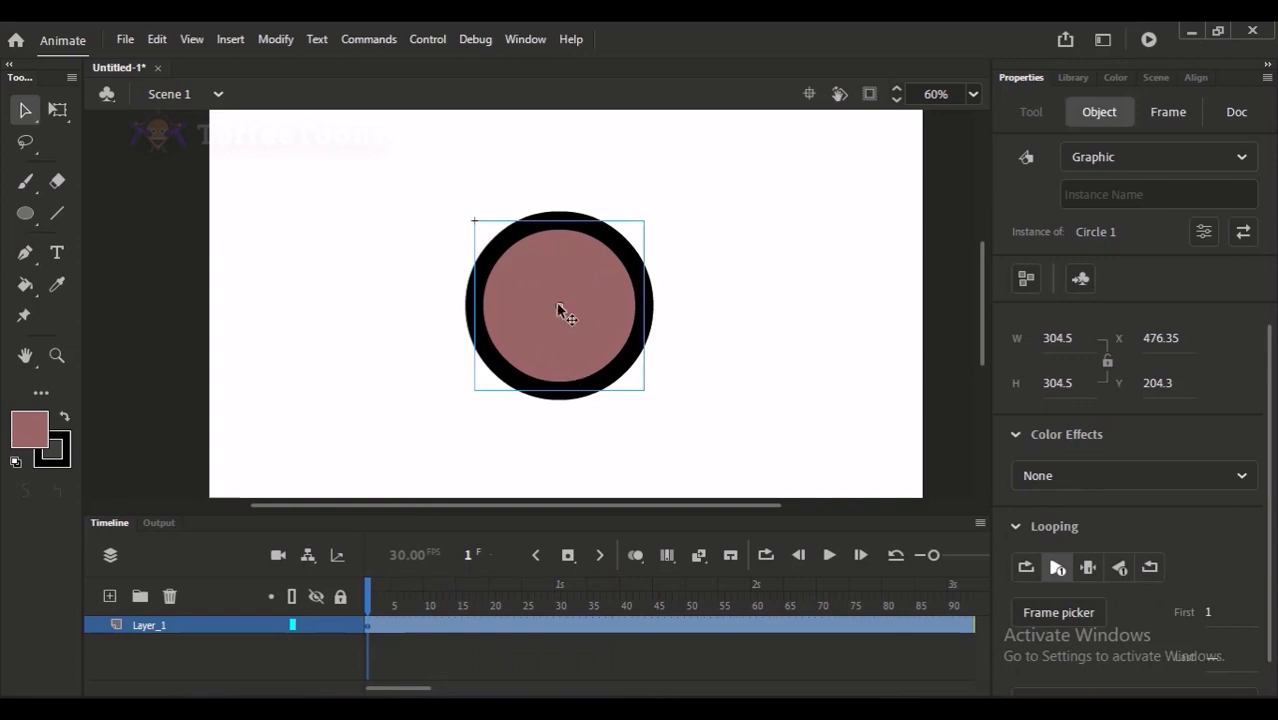
Try scaling the circle instance with Free Transform around different transformation points, undoing each scaling
key(q)
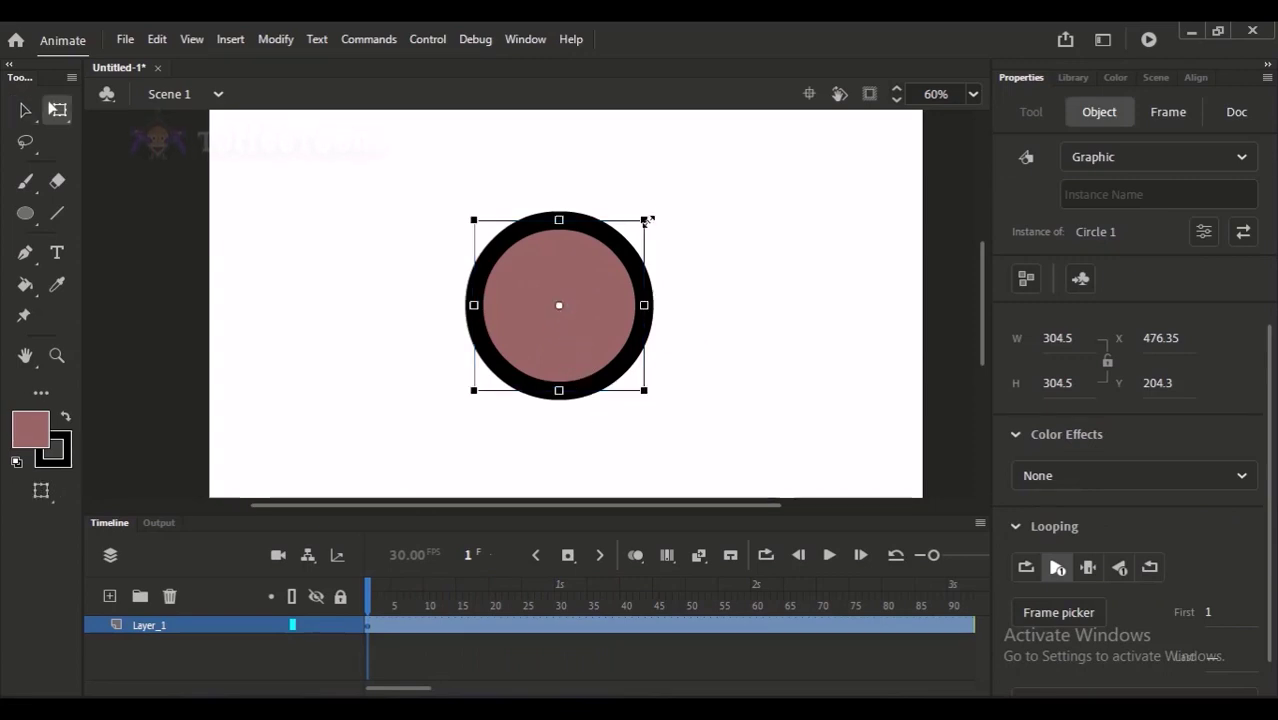
mouse_move(645, 221)
mouse_down()
mouse_move(685, 177)
mouse_move(622, 228)
mouse_move(657, 209)
mouse_up()
key(ctrl+z)
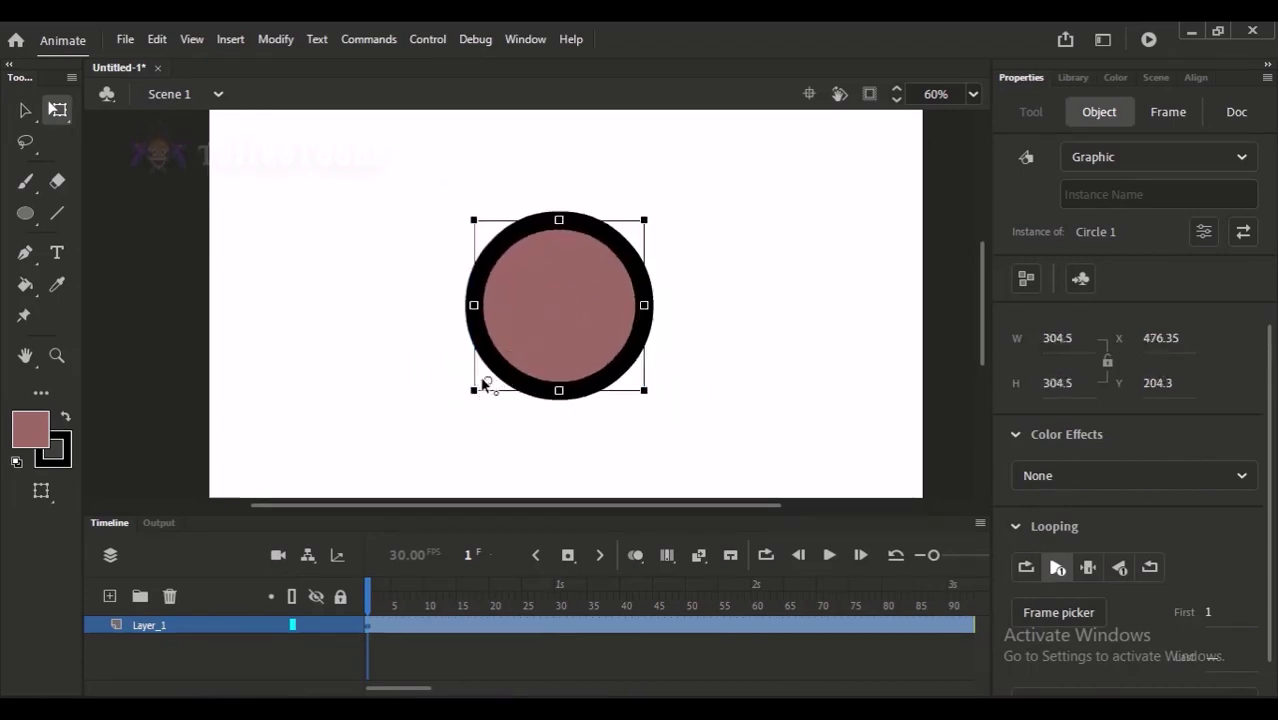
drag(642, 218, 548, 322)
key(ctrl+z)
key(ctrl+z)
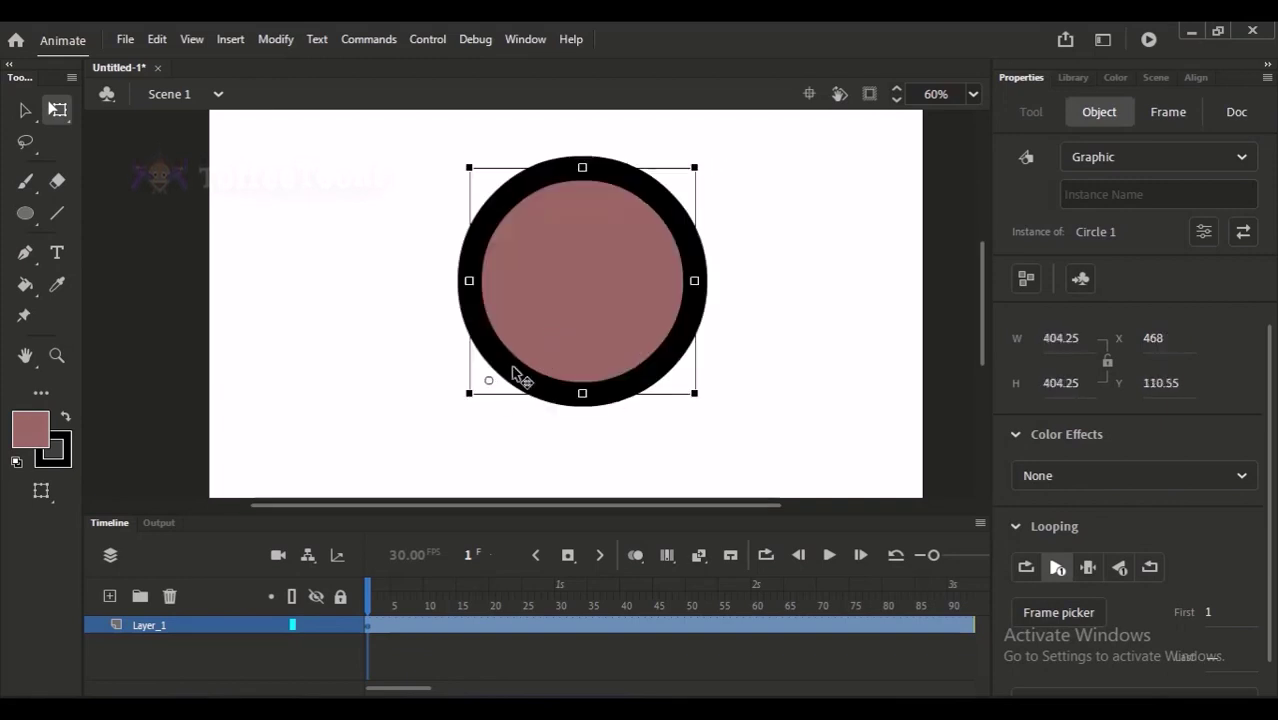
key(ctrl+z)
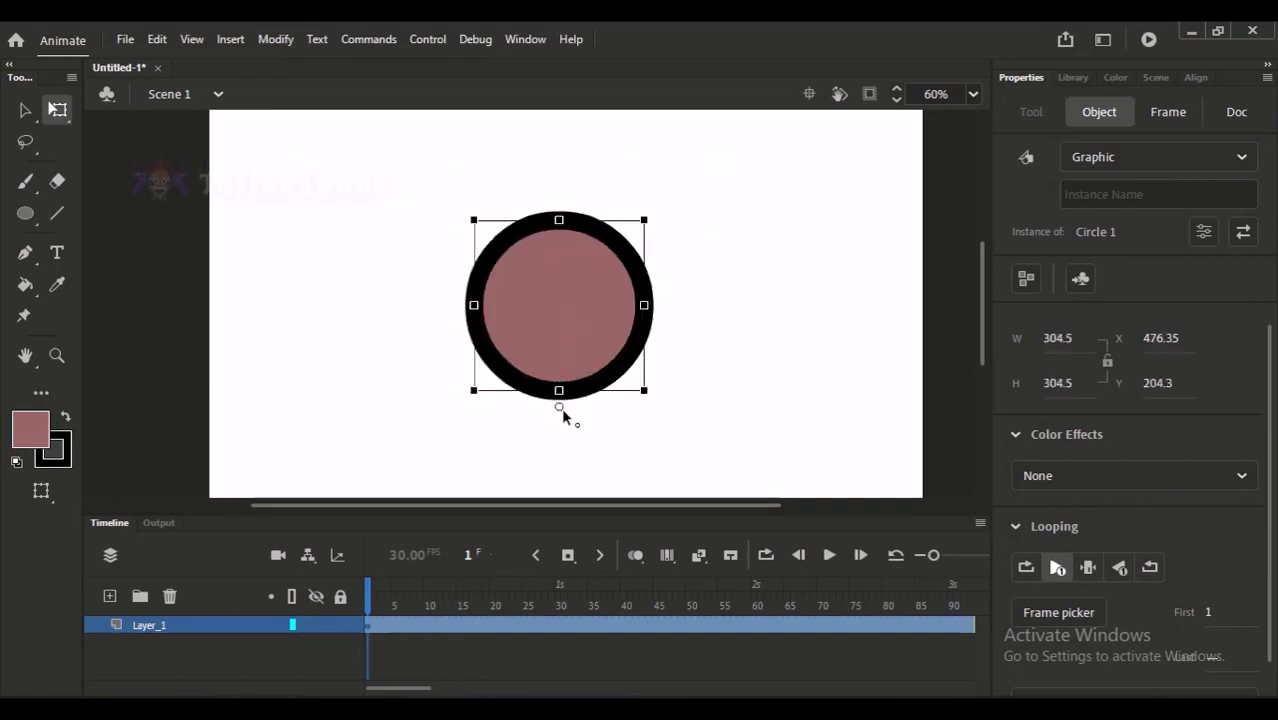
Scale the circle instance to about 286 px around a point below it, and undo a further corner scaling
mouse_move(643, 220)
mouse_down()
mouse_move(577, 290)
mouse_move(650, 229)
mouse_up()
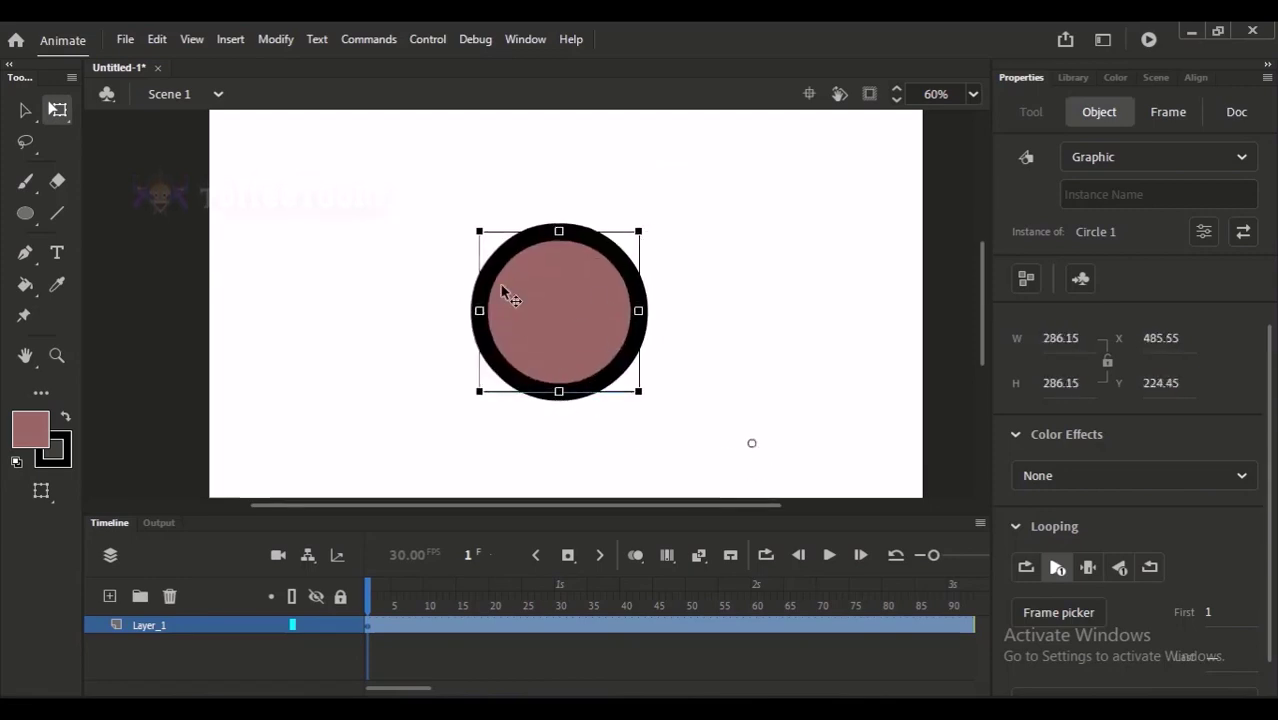
drag(480, 233, 601, 296)
key(ctrl+z)
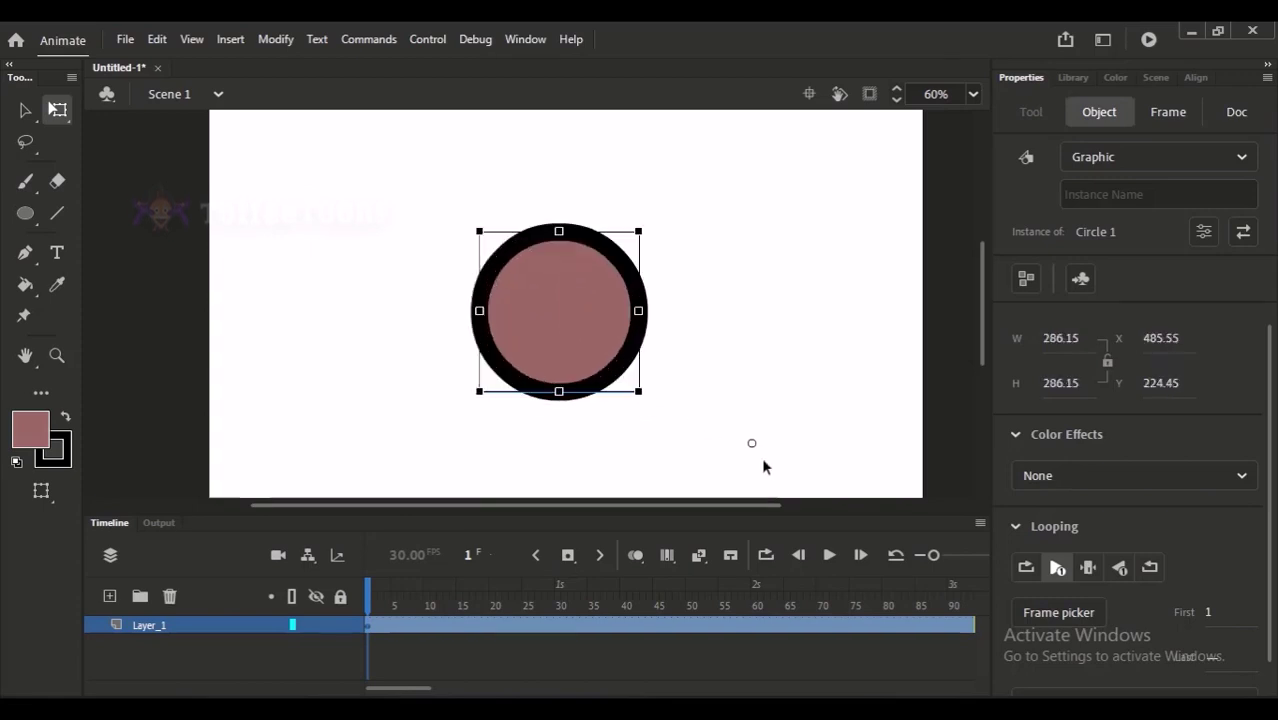
Return the transformation point to the circle's center, and enlarge the circle to about 360 px
drag(710, 414, 756, 442)
click(622, 345)
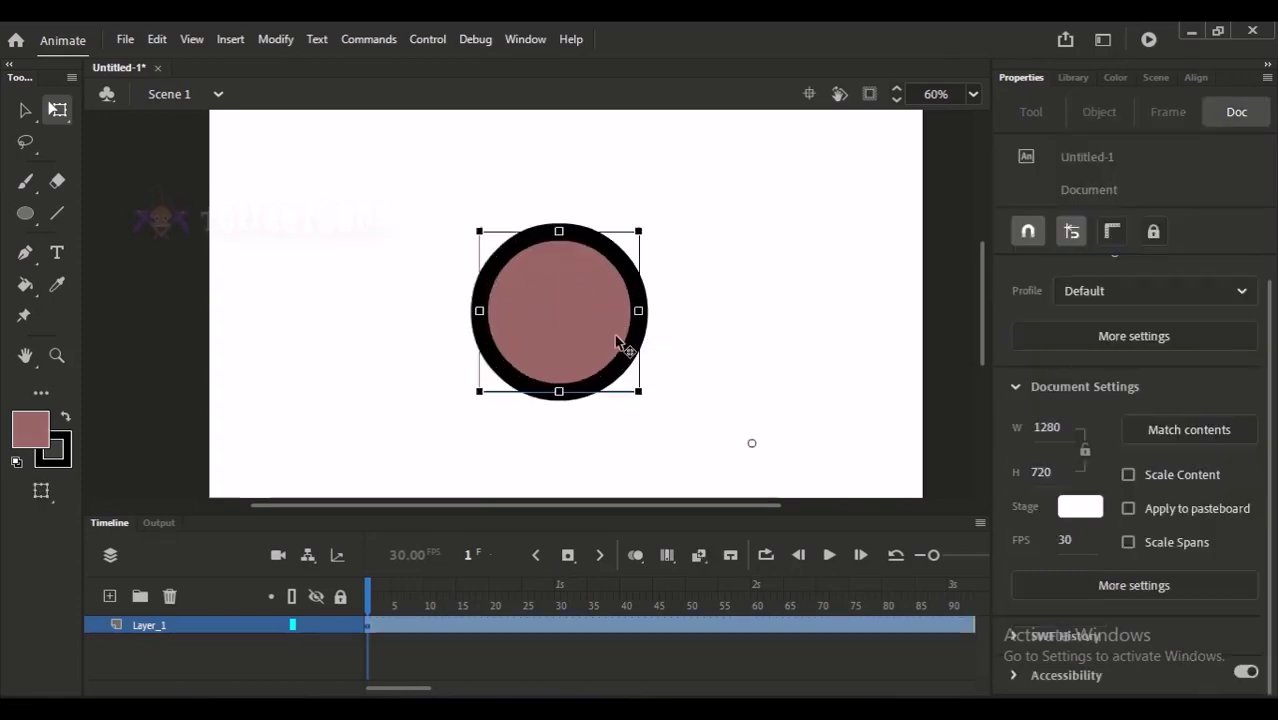
drag(607, 310, 557, 315)
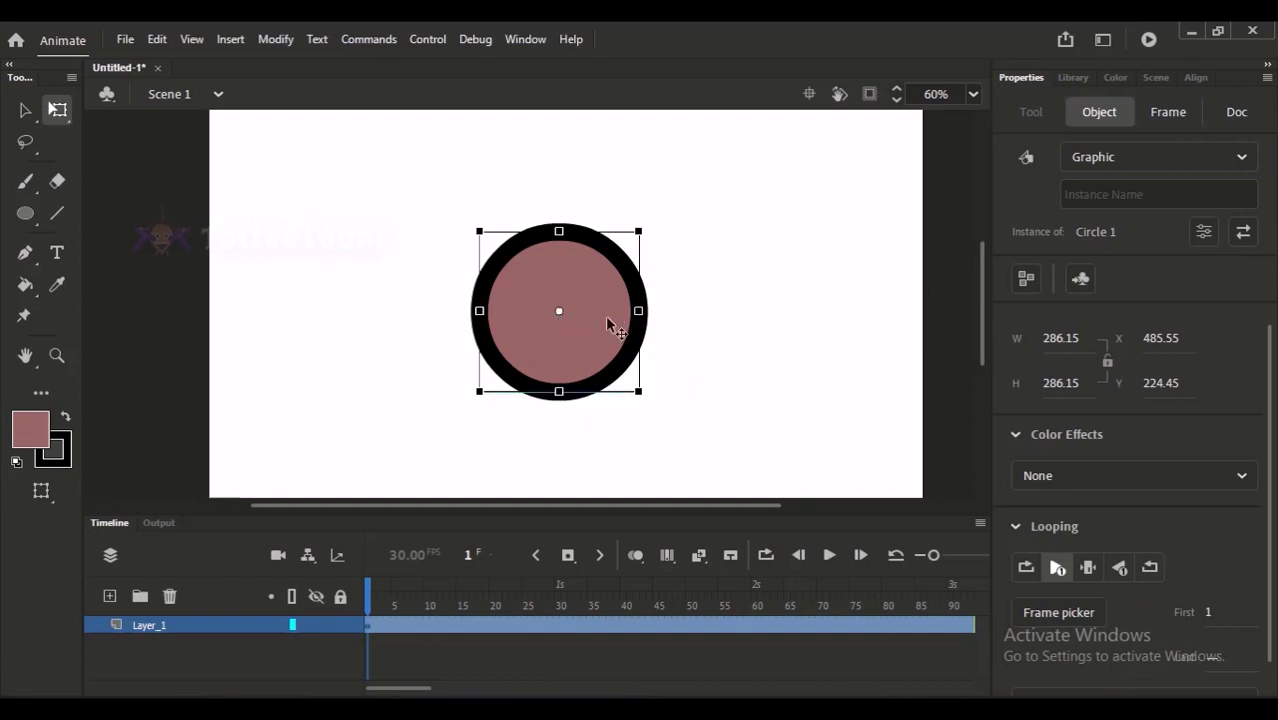
drag(638, 231, 656, 200)
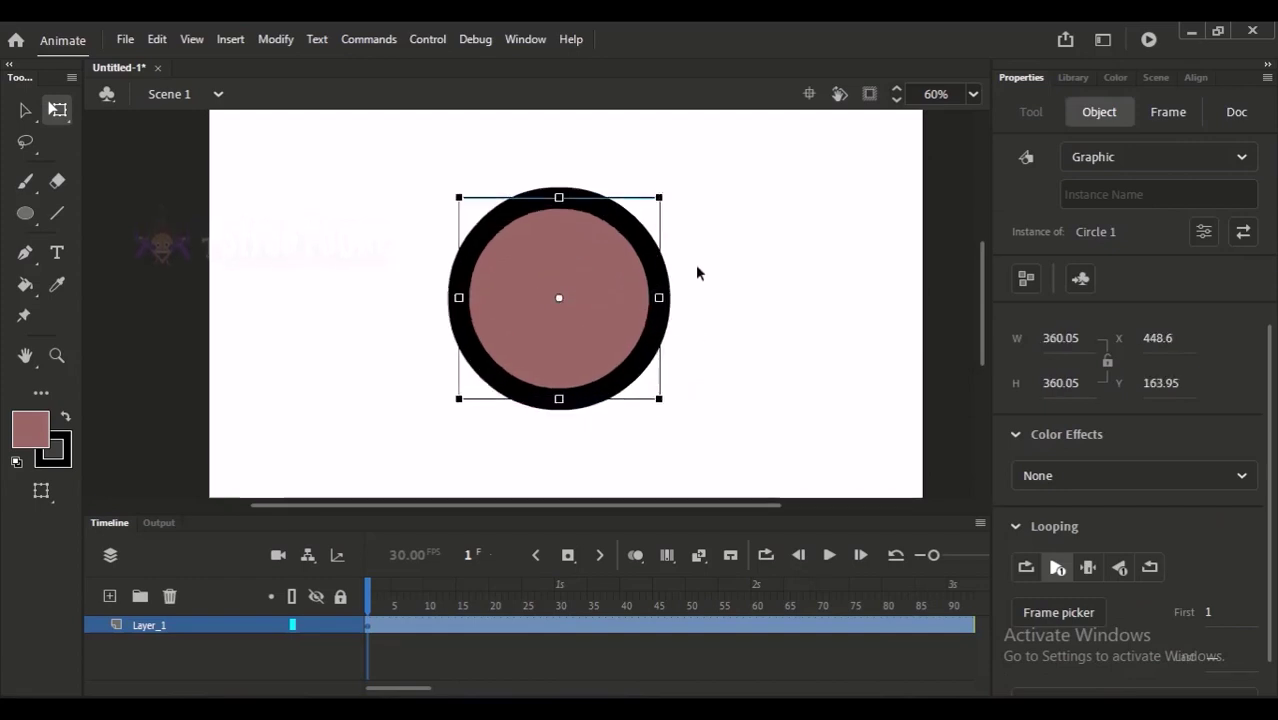
Reselect the circle instance and examine its size, position and looping settings
click(722, 350)
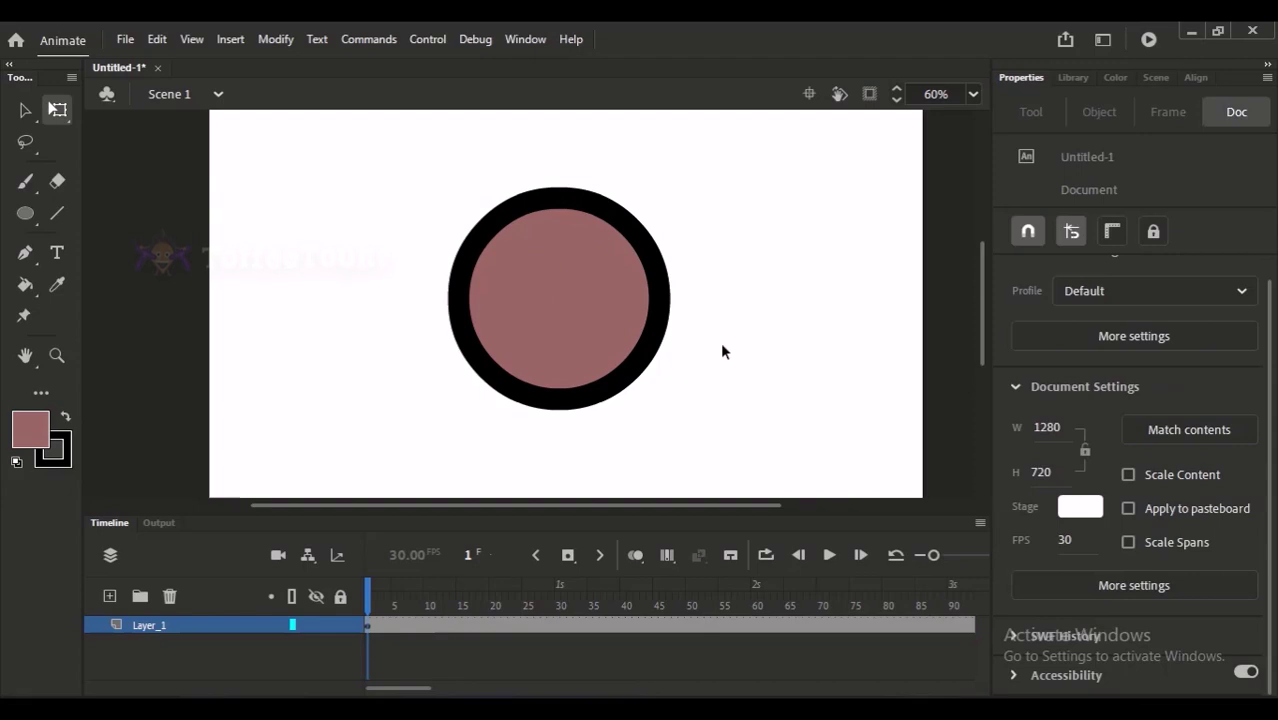
click(628, 366)
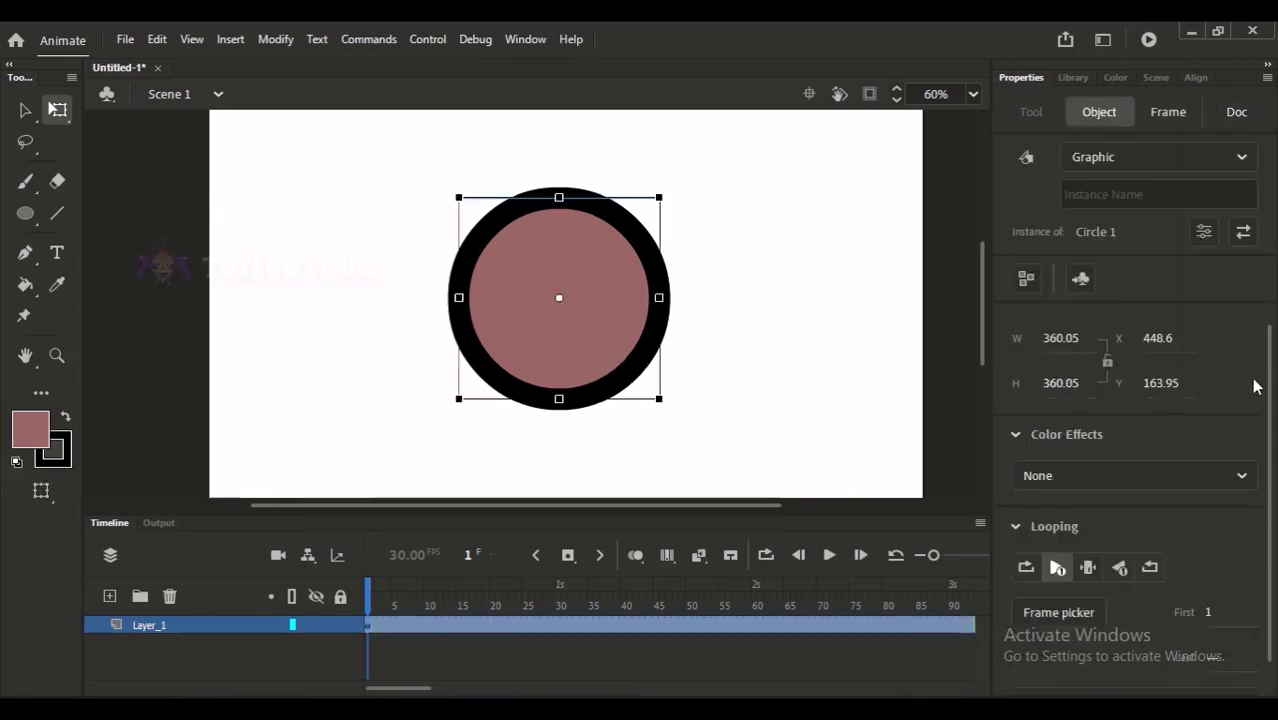
scroll(1258, 384, down, 1)
scroll(1260, 380, up, 1)
scroll(1262, 378, down, 1)
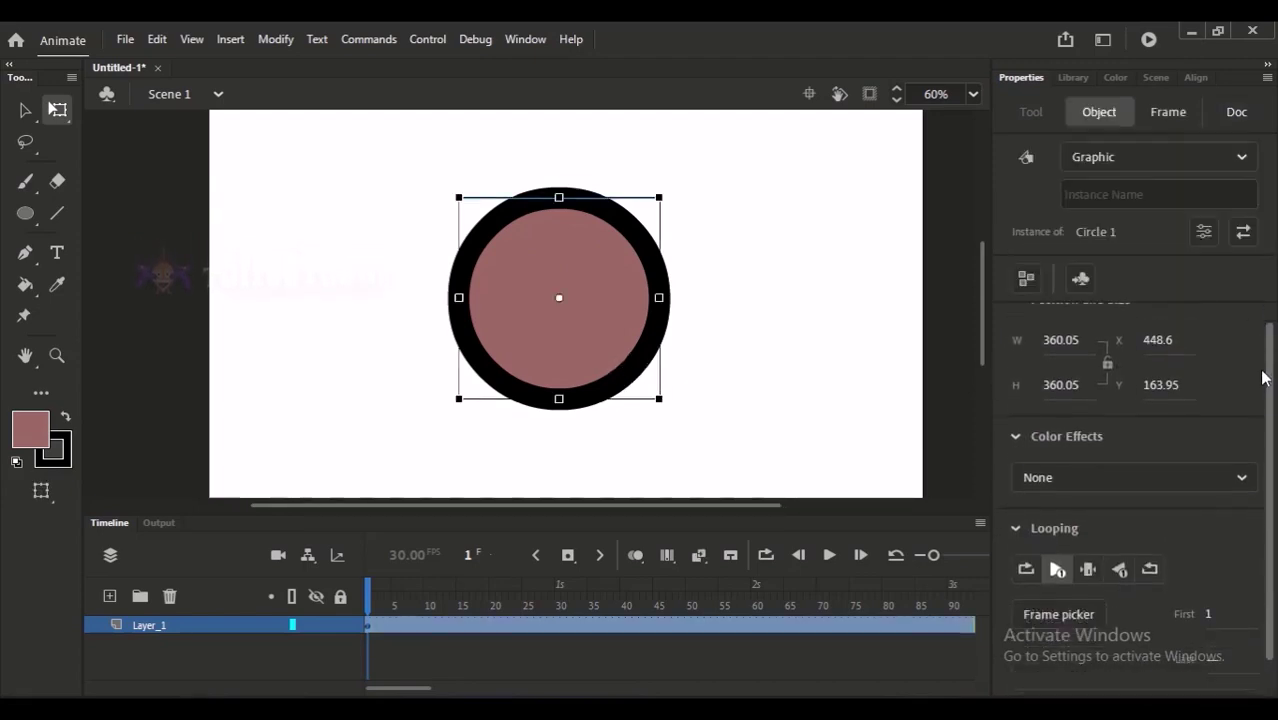
scroll(1262, 378, down, 1)
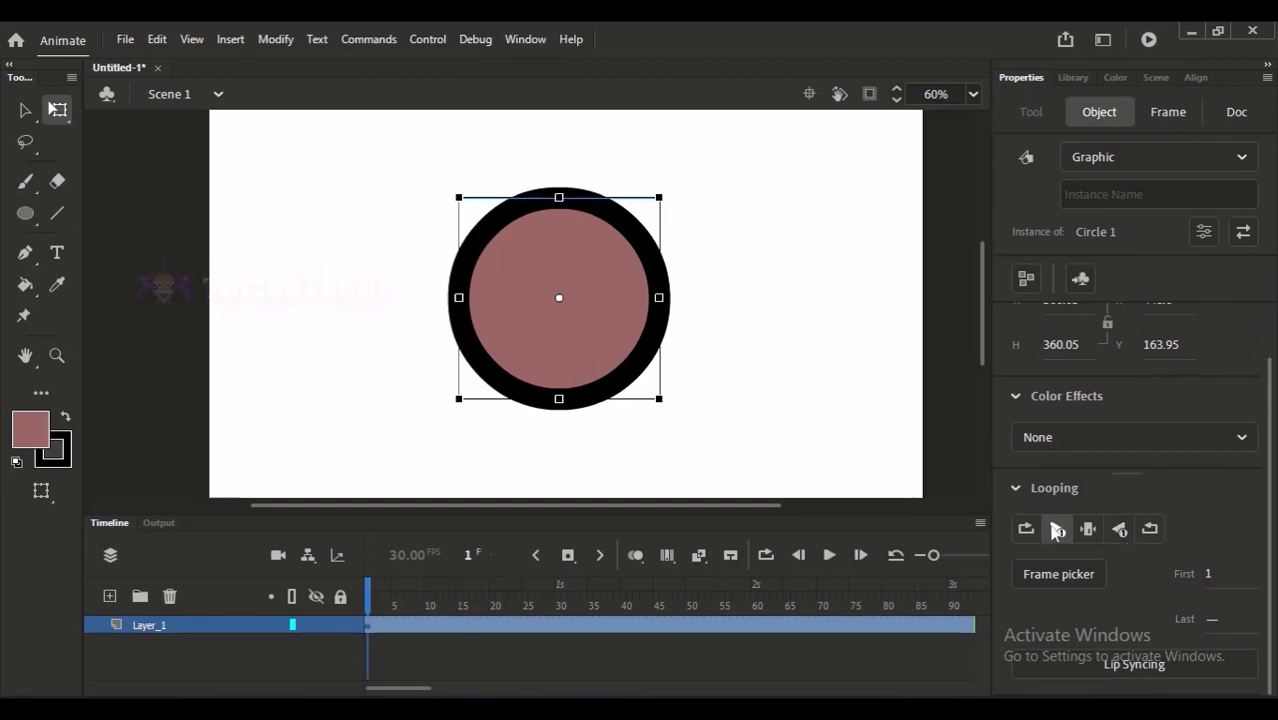
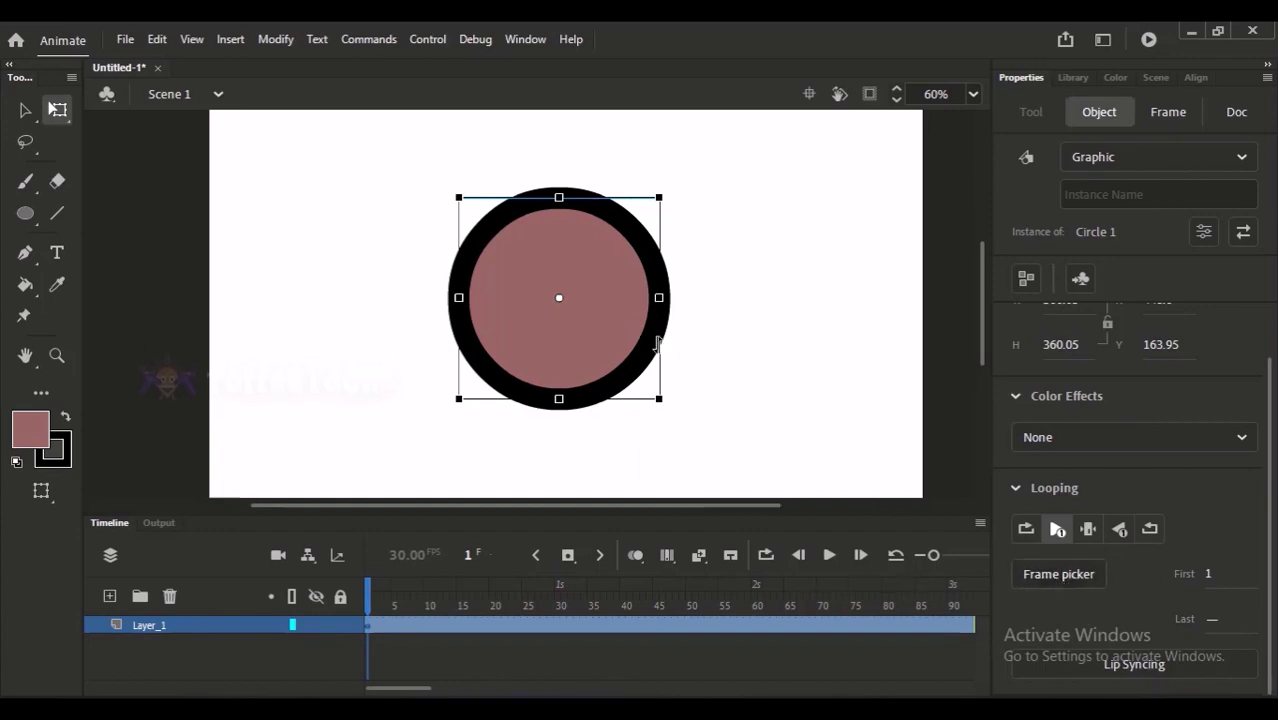
click(717, 292)
click(630, 325)
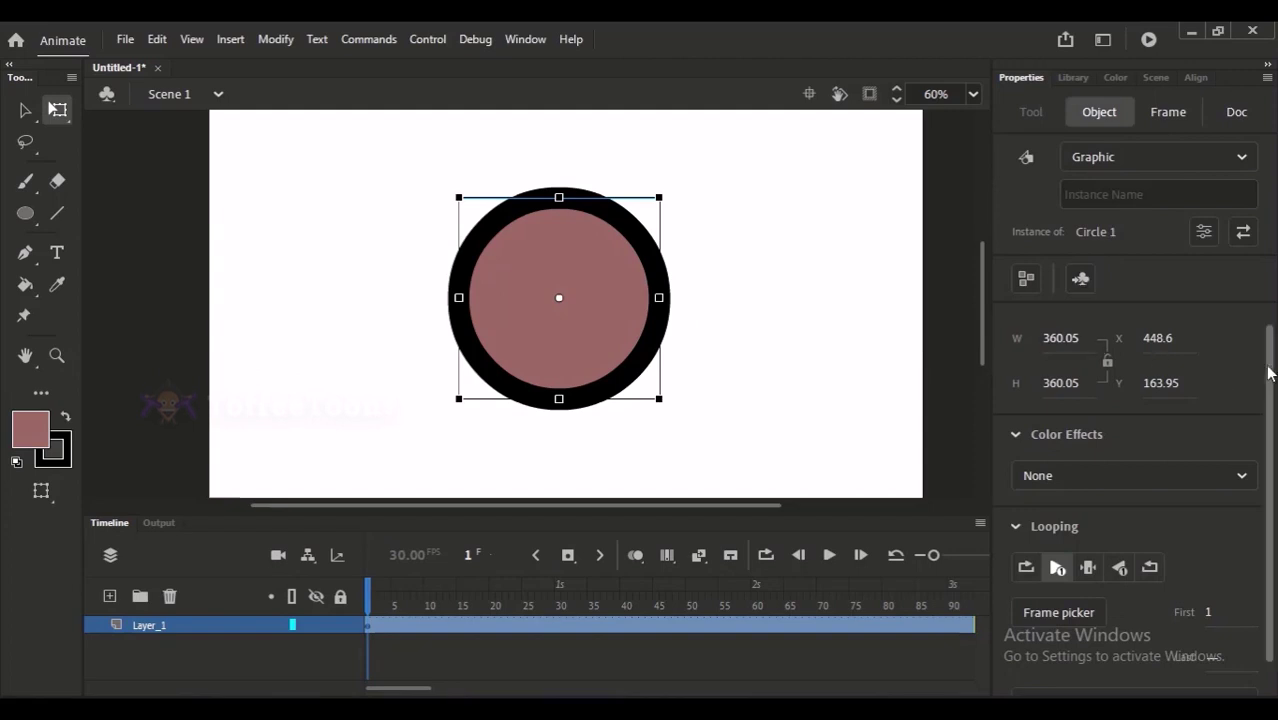
scroll(1265, 445, down, 1)
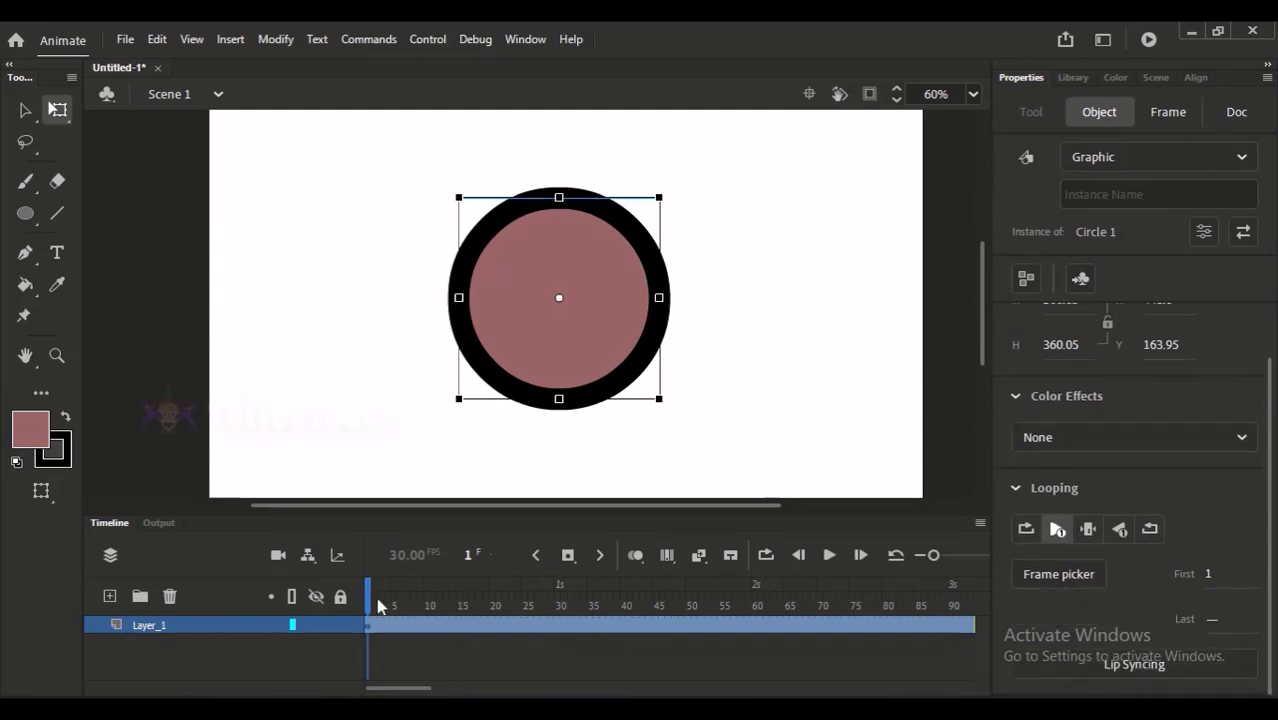
Check the shape tween inside the circle symbol, return to Scene 1, and preview it from frame 1
double_click(522, 380)
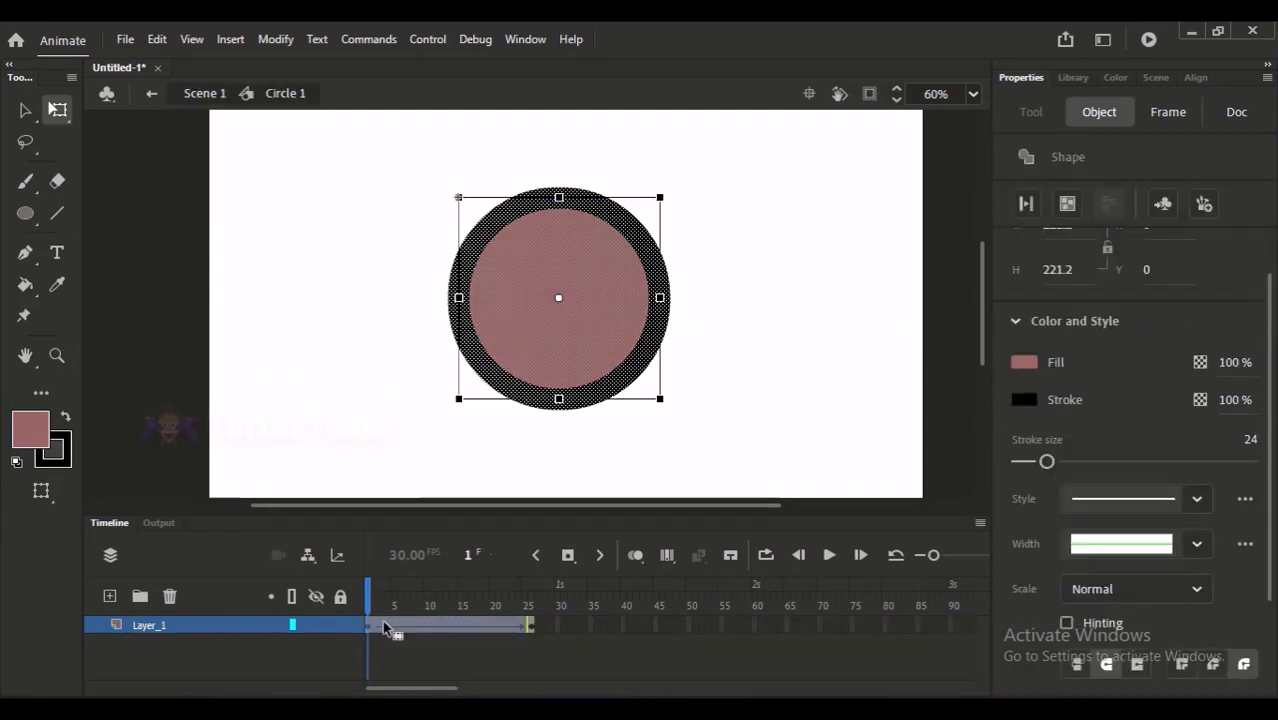
click(440, 605)
key(Return)
click(204, 93)
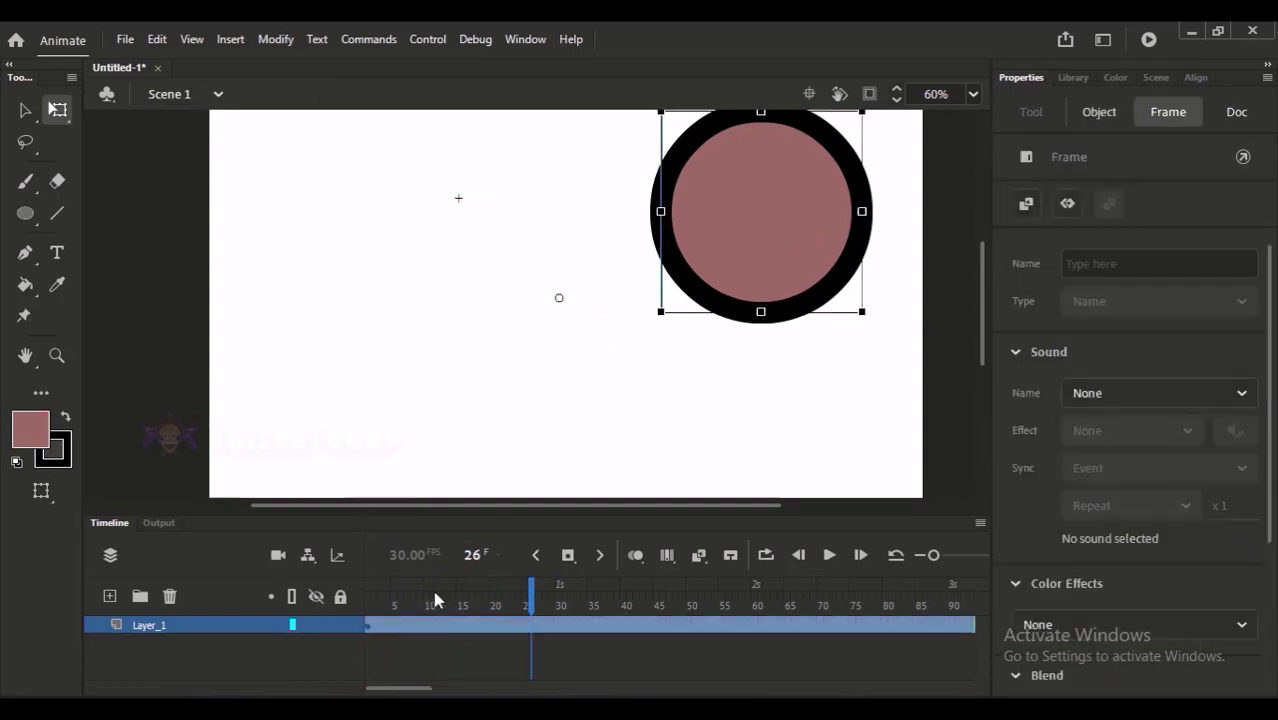
drag(437, 600, 355, 600)
key(Return)
click(533, 468)
Check the circle instance's play-once looping setting, and scrub Scene 1 forward from frame 1 to frame 24
click(688, 314)
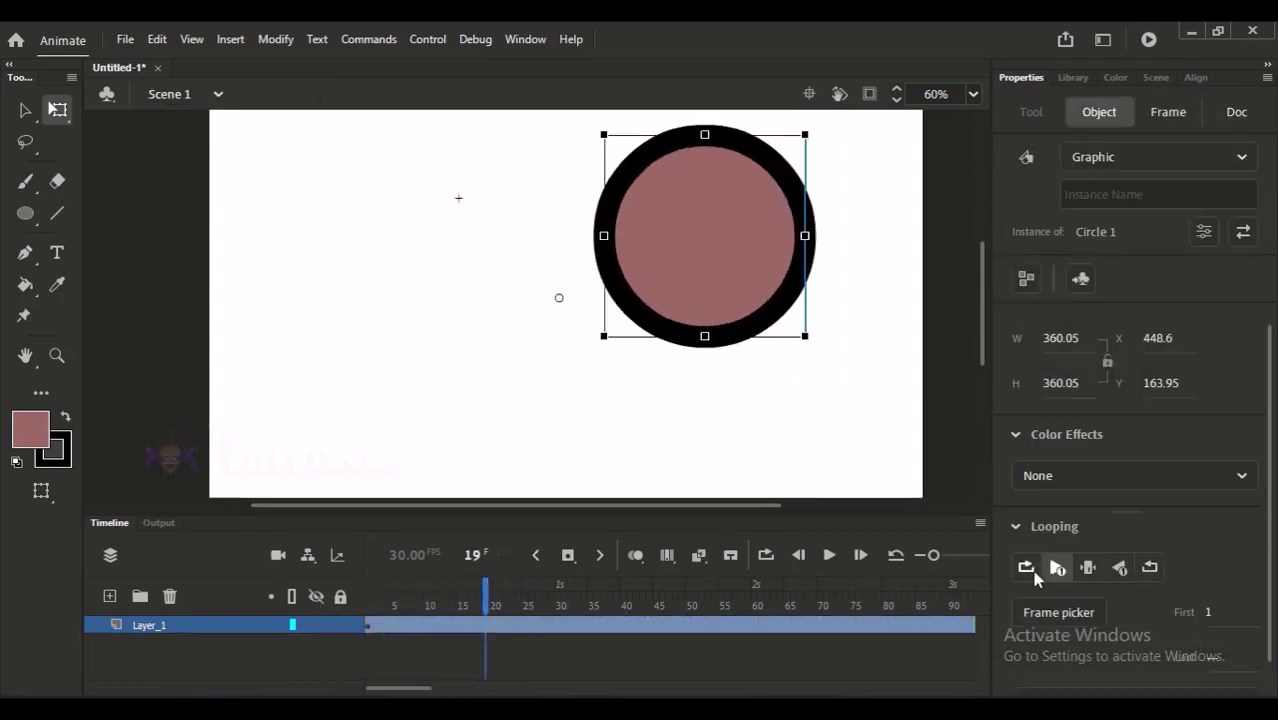
scroll(1258, 470, up, 1)
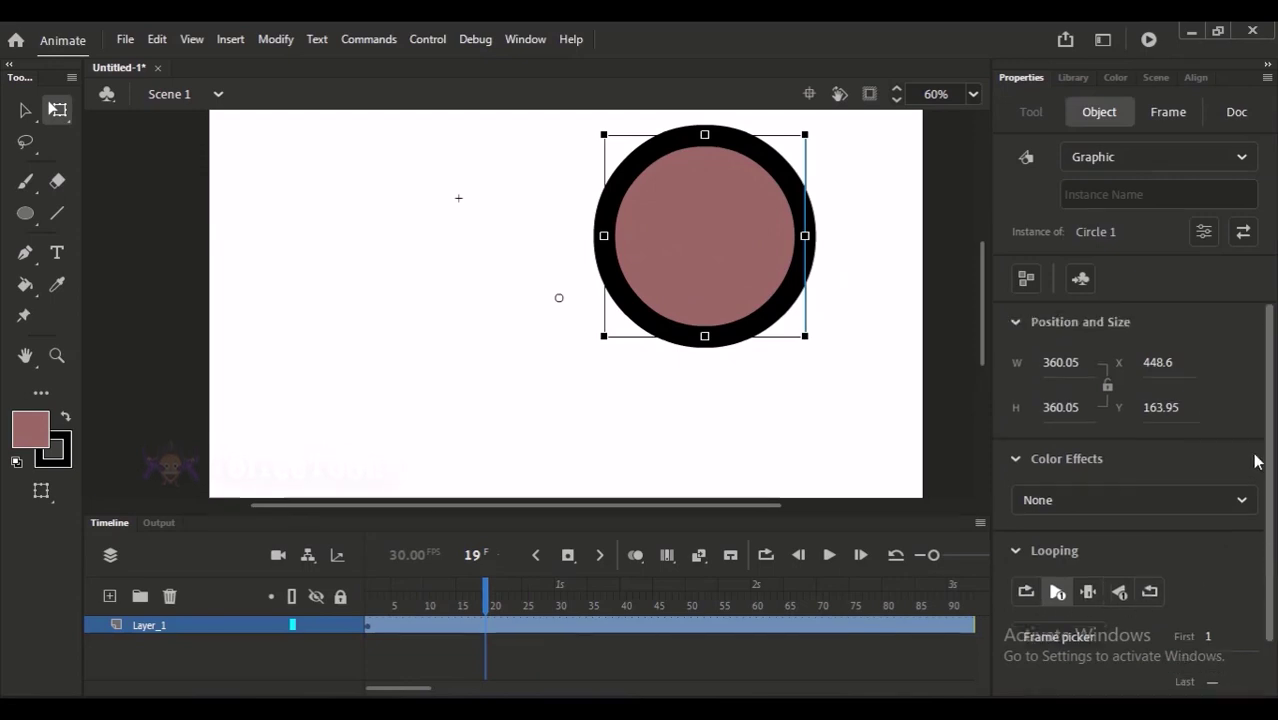
scroll(1256, 540, down, 3)
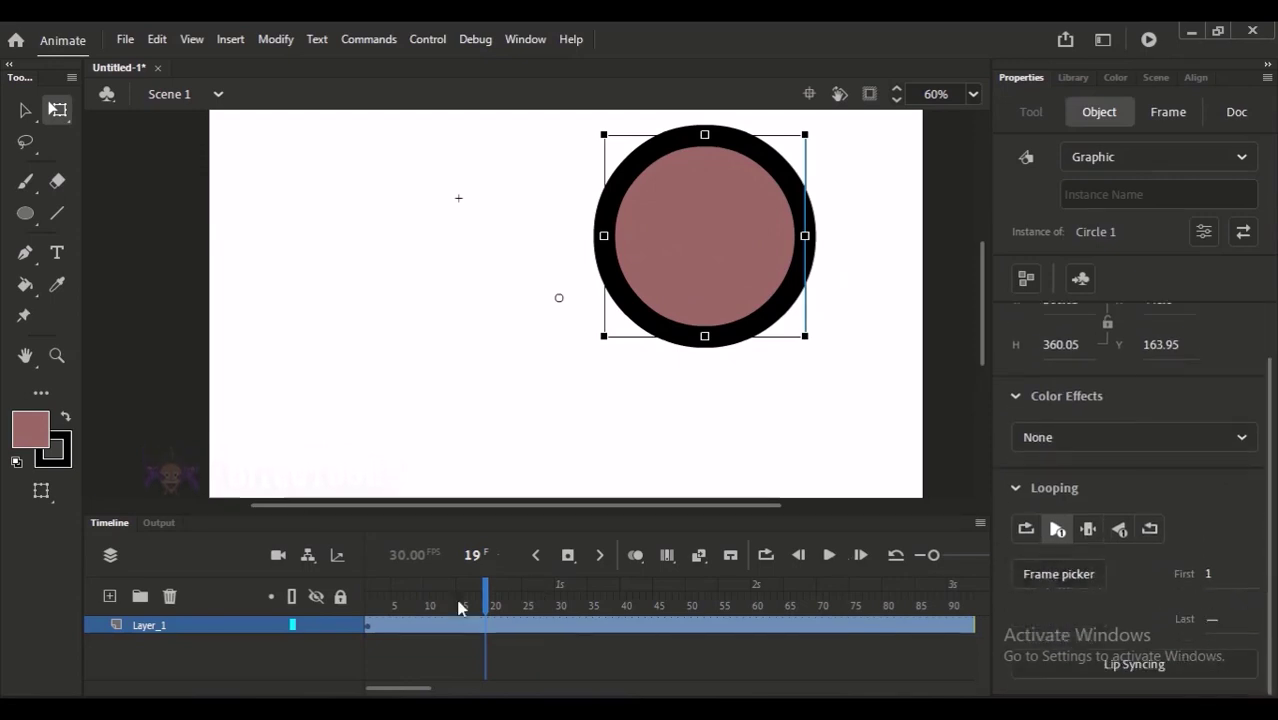
drag(460, 607, 322, 651)
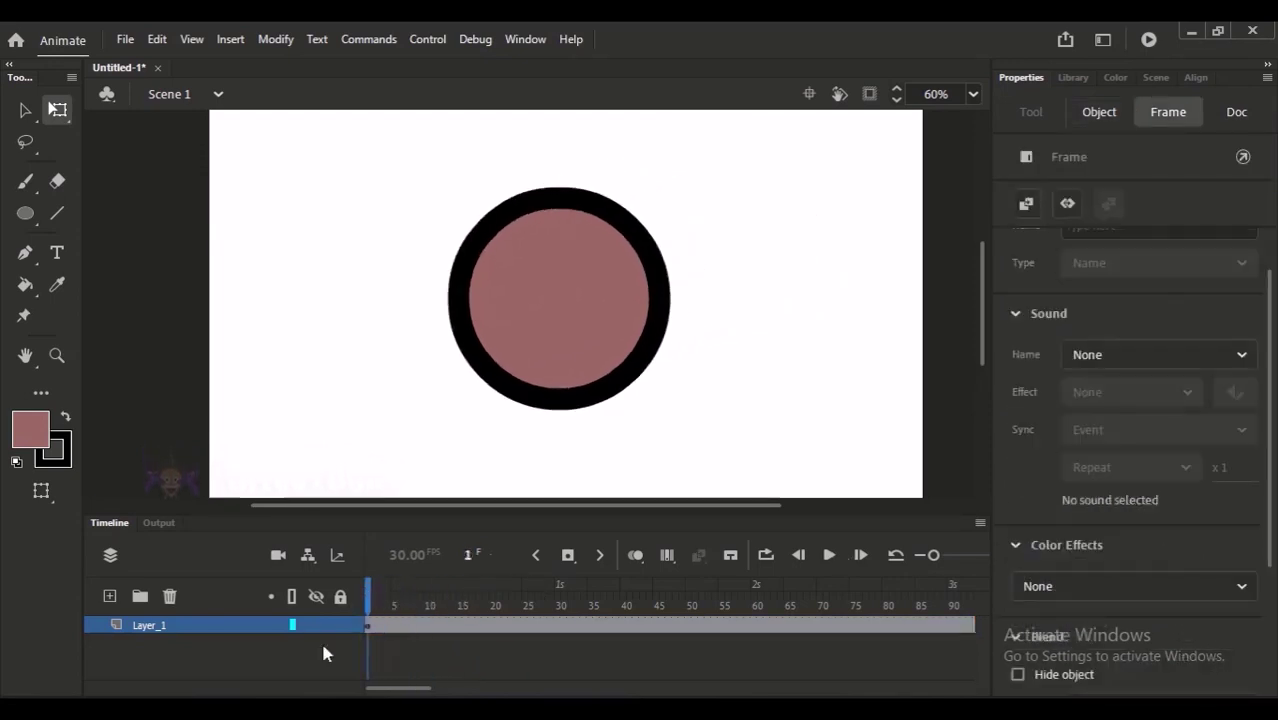
click(565, 369)
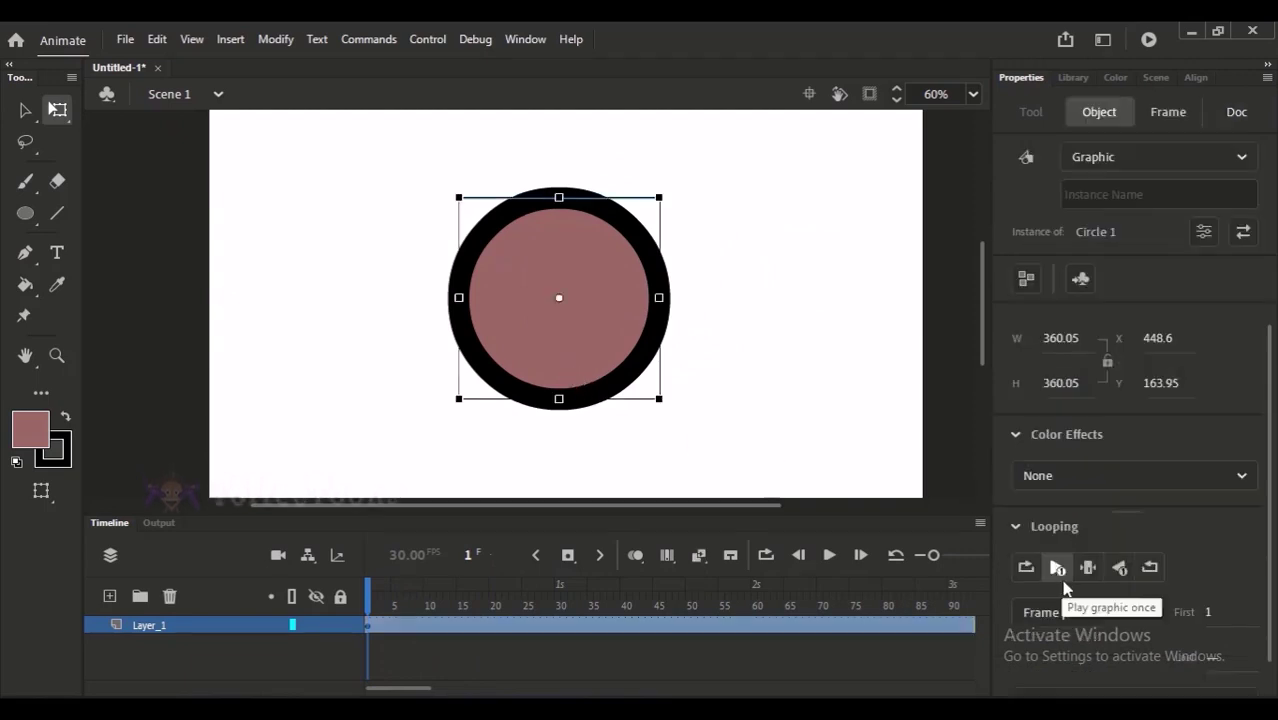
drag(405, 605, 517, 648)
Inspect frames 1, 12 and 26 of the shape tween inside the circle symbol, and return to Scene 1
double_click(534, 365)
click(366, 626)
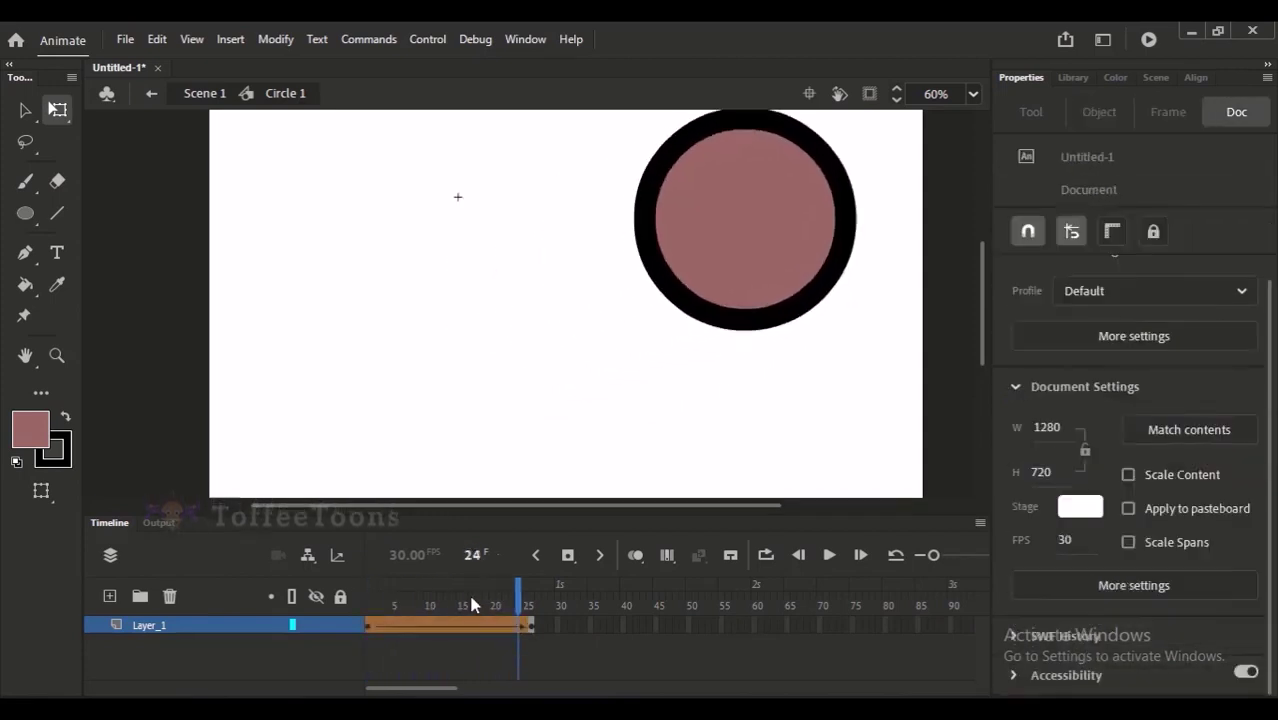
click(372, 627)
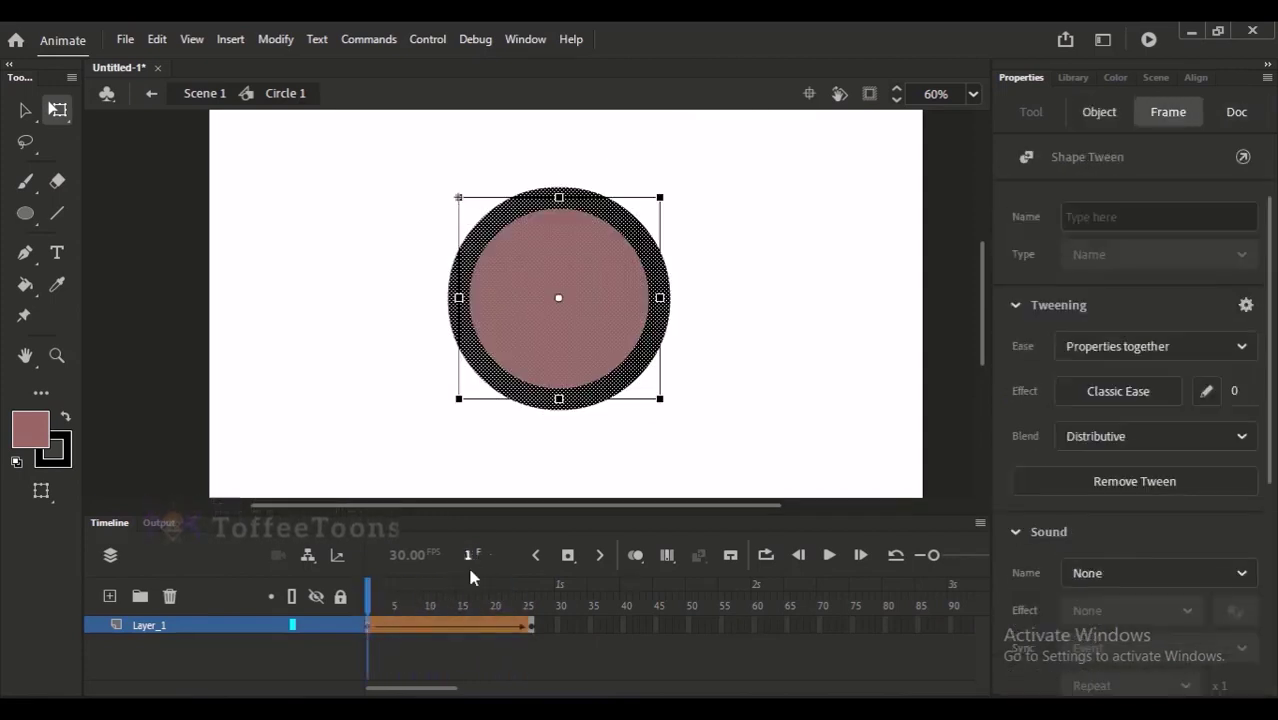
click(440, 627)
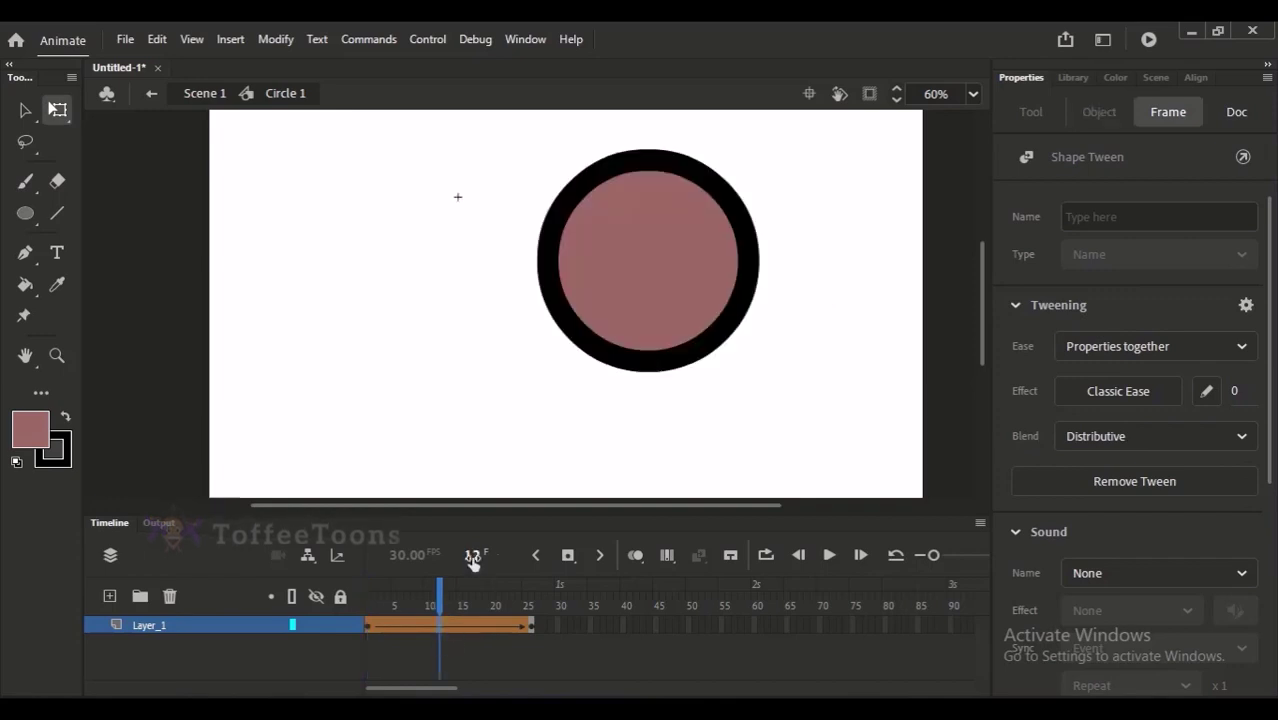
drag(452, 662, 569, 692)
click(531, 472)
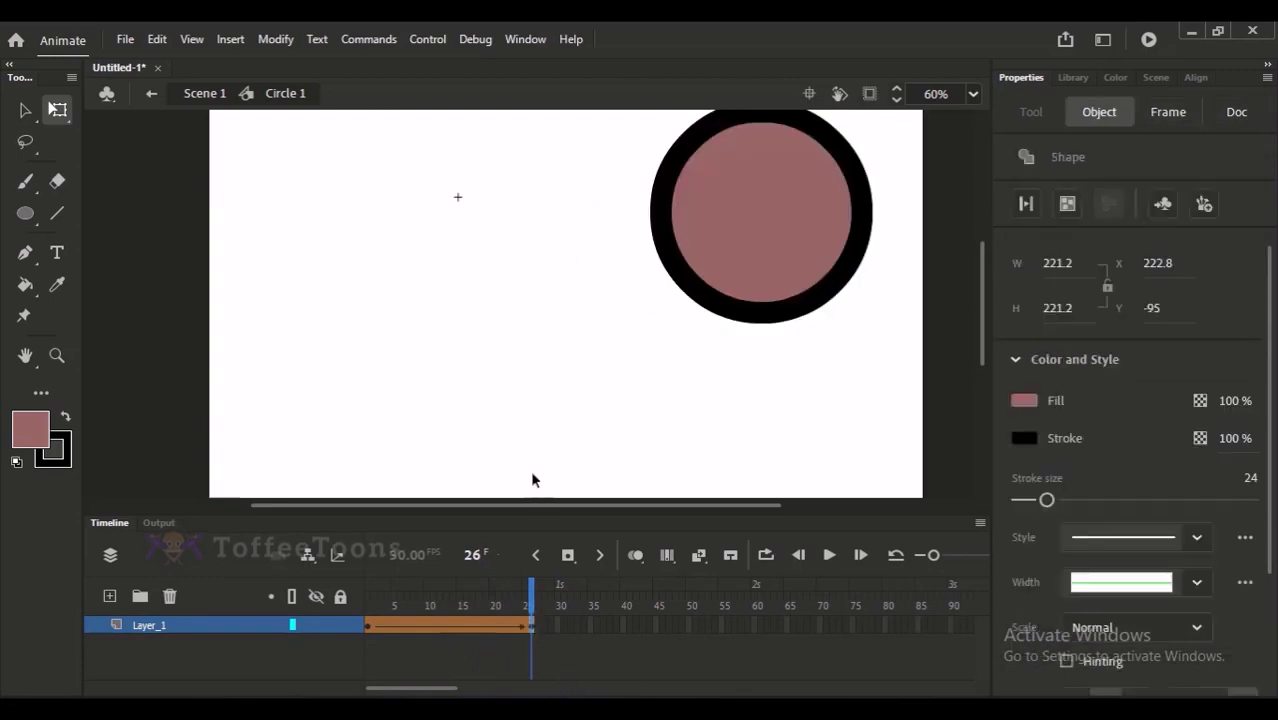
double_click(372, 210)
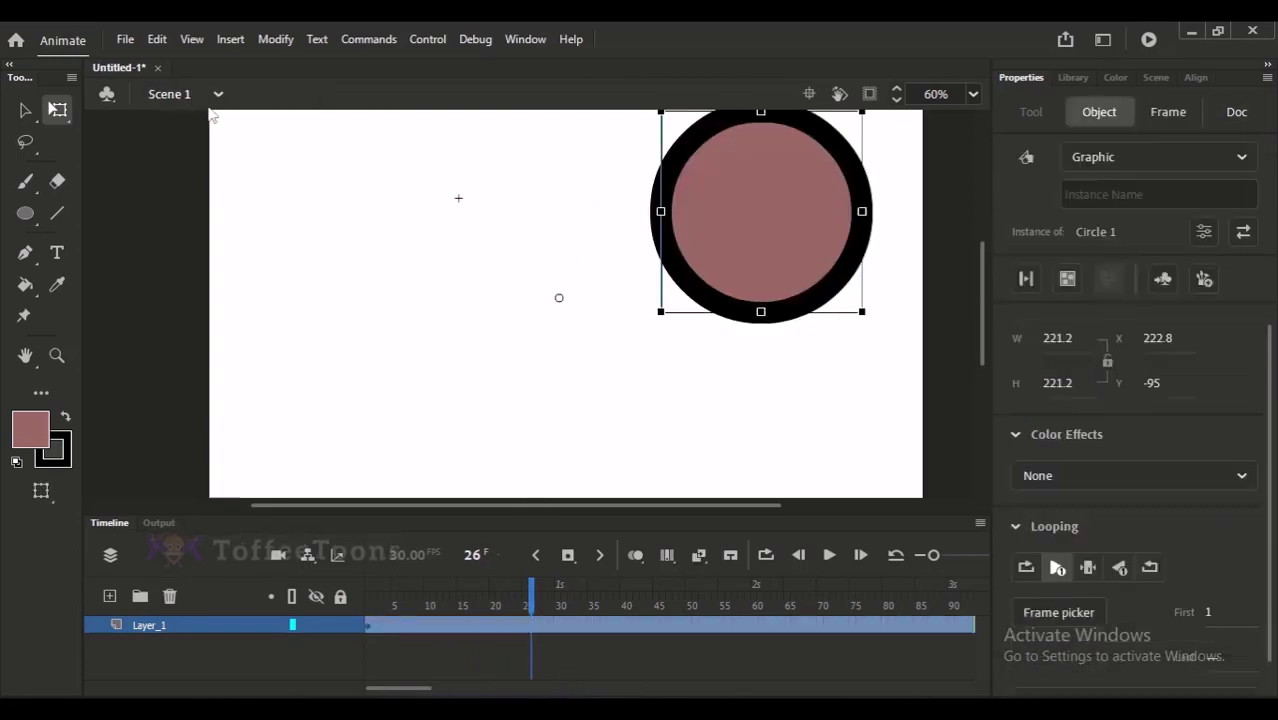
Set the first frame of the circle's play-once looping to 12, and bring the playhead back toward frame 1
click(1057, 568)
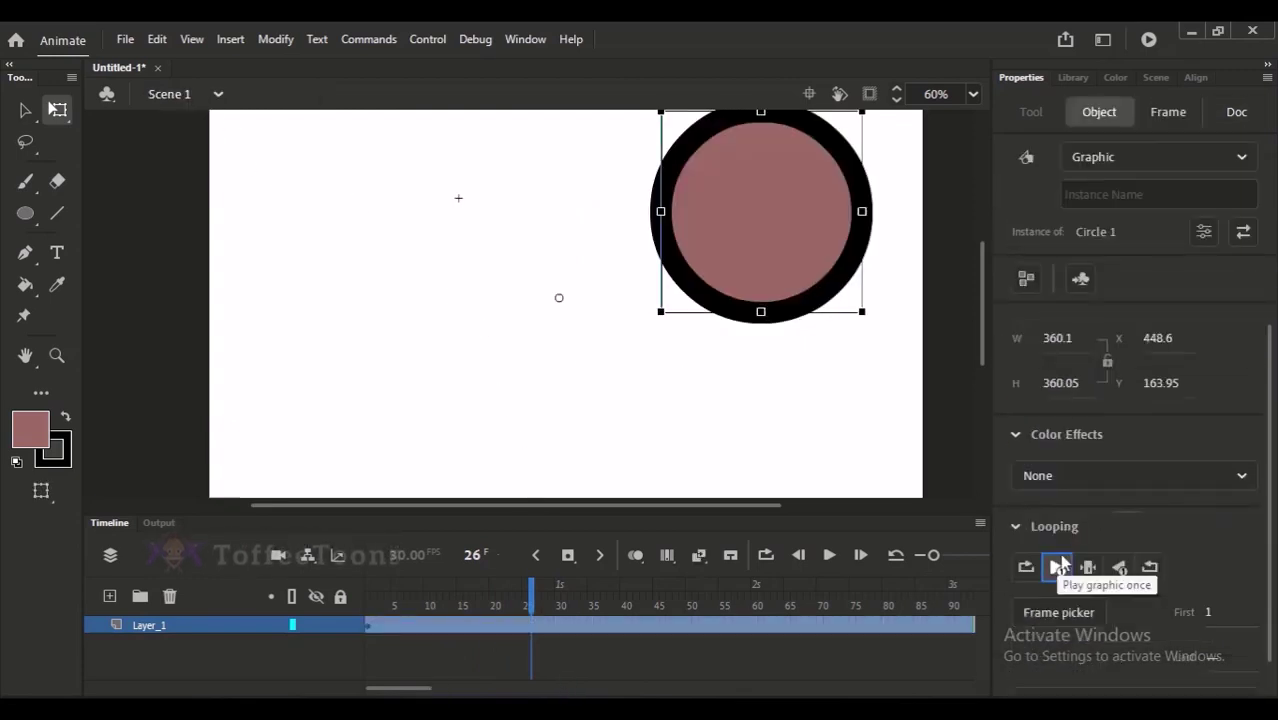
click(1207, 614)
text(12)
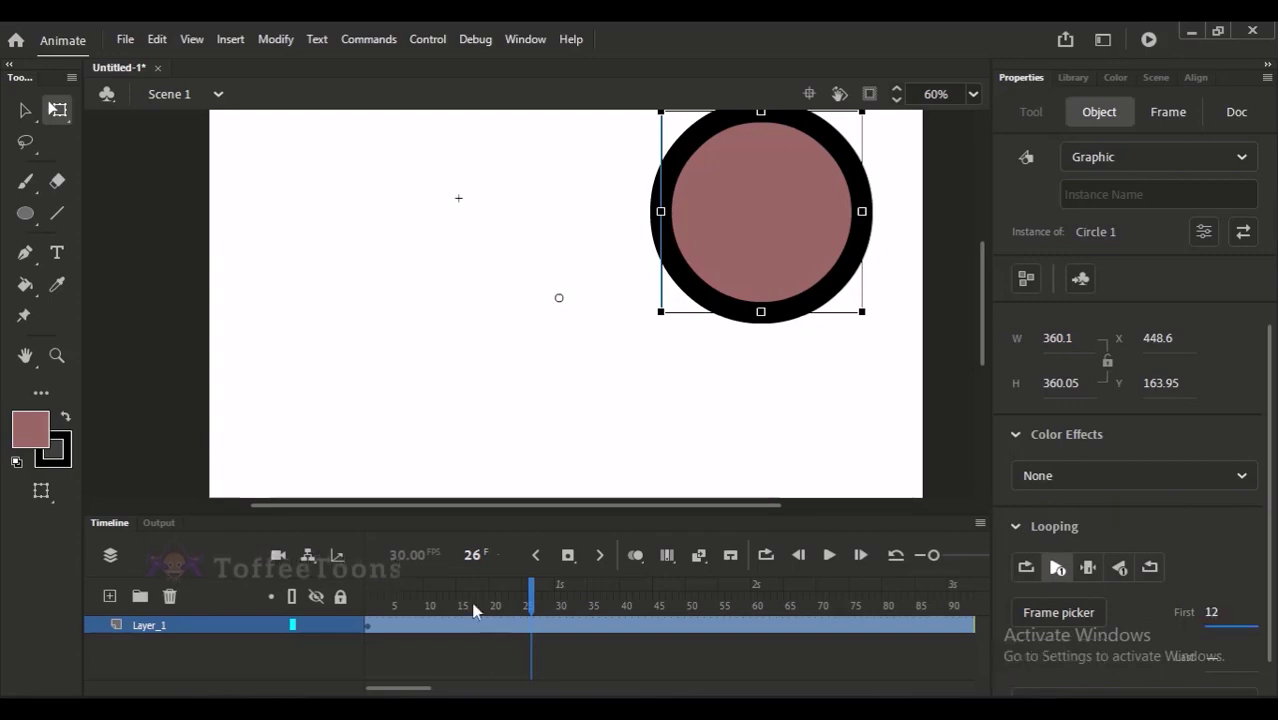
click(368, 606)
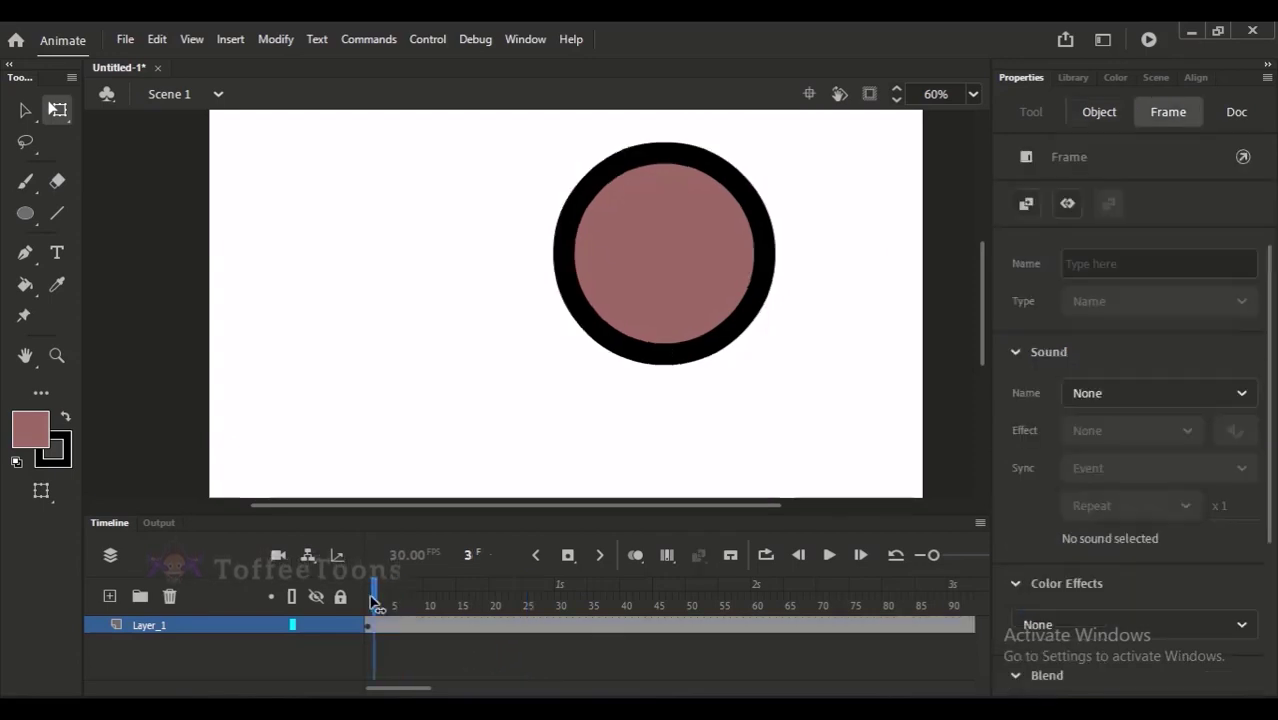
Inspect frame 12 of the shape tween inside the circle symbol, and return to frame 1 of Scene 1
double_click(650, 302)
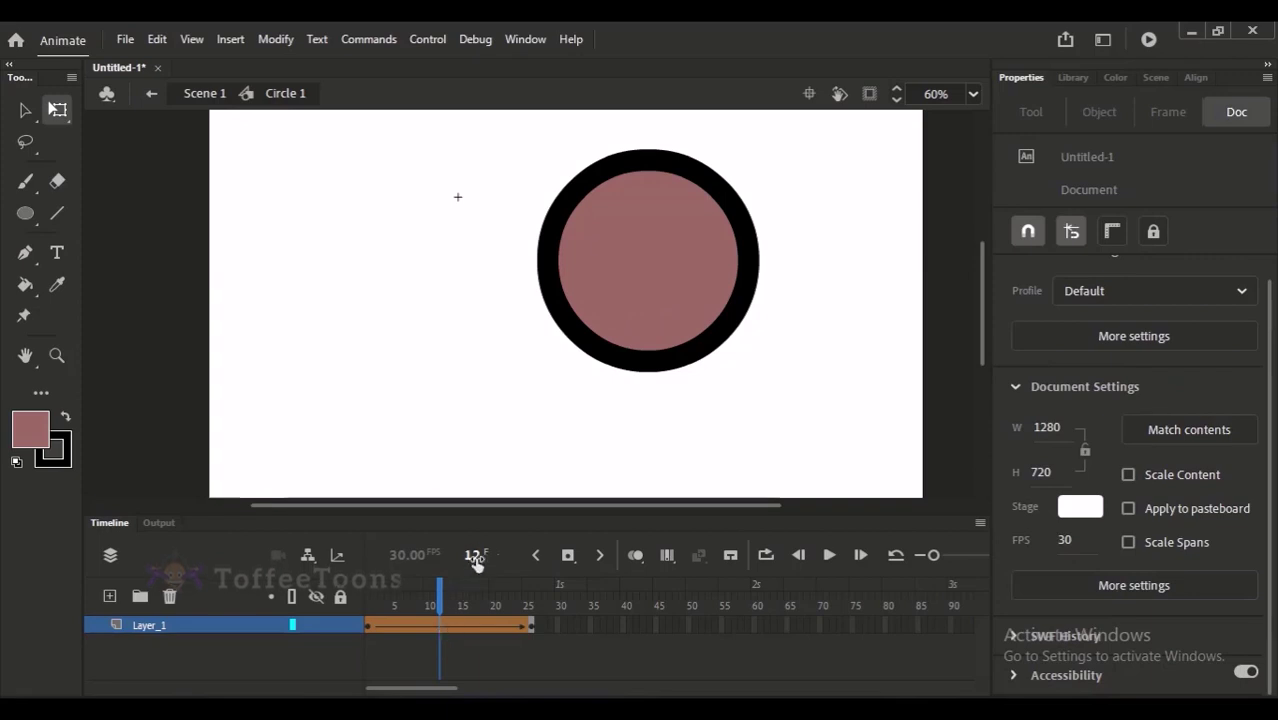
double_click(246, 130)
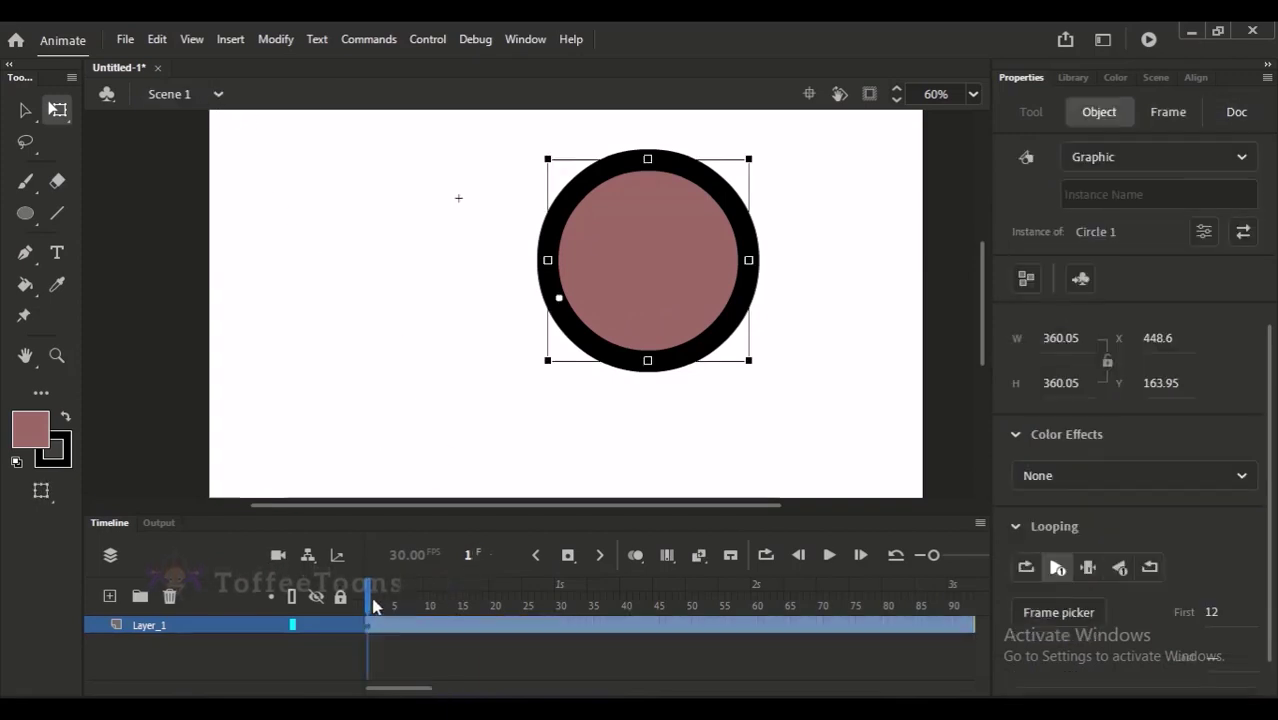
mouse_move(372, 605)
mouse_down()
mouse_move(501, 605)
mouse_move(368, 605)
mouse_up()
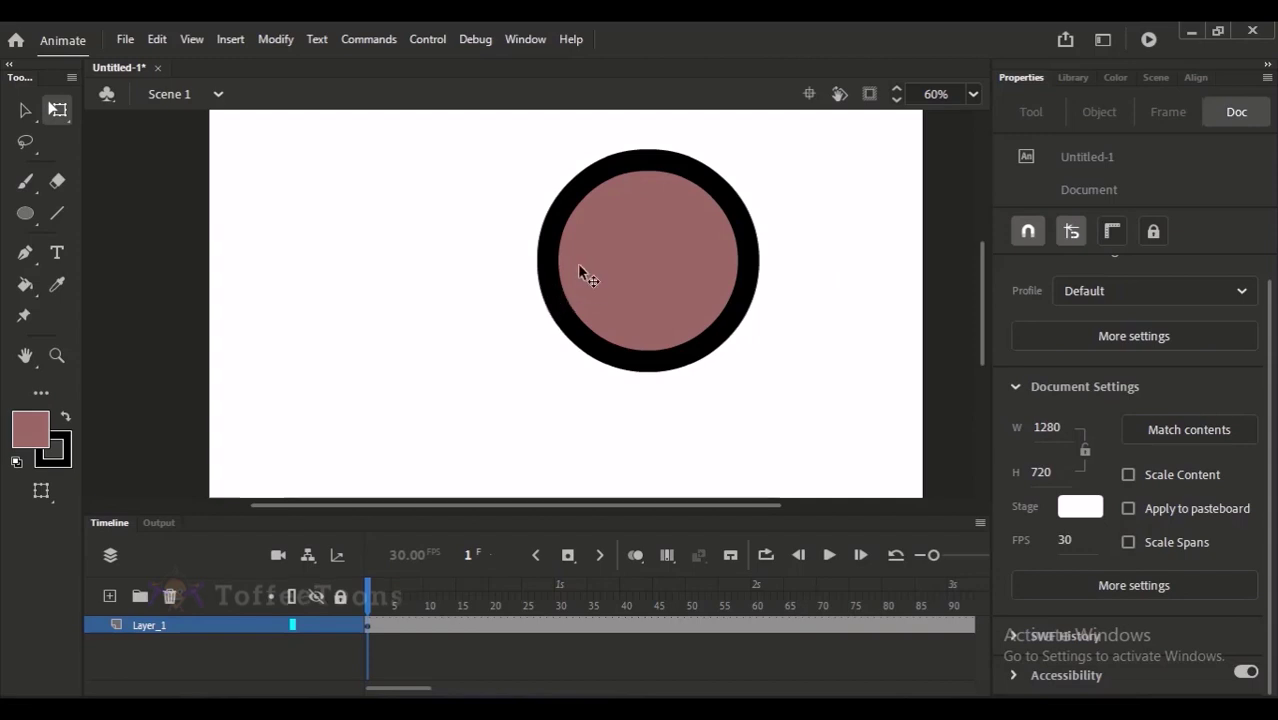
Move the circle instance's transformation point to the circle's center, and check its first-frame looping setting
click(620, 265)
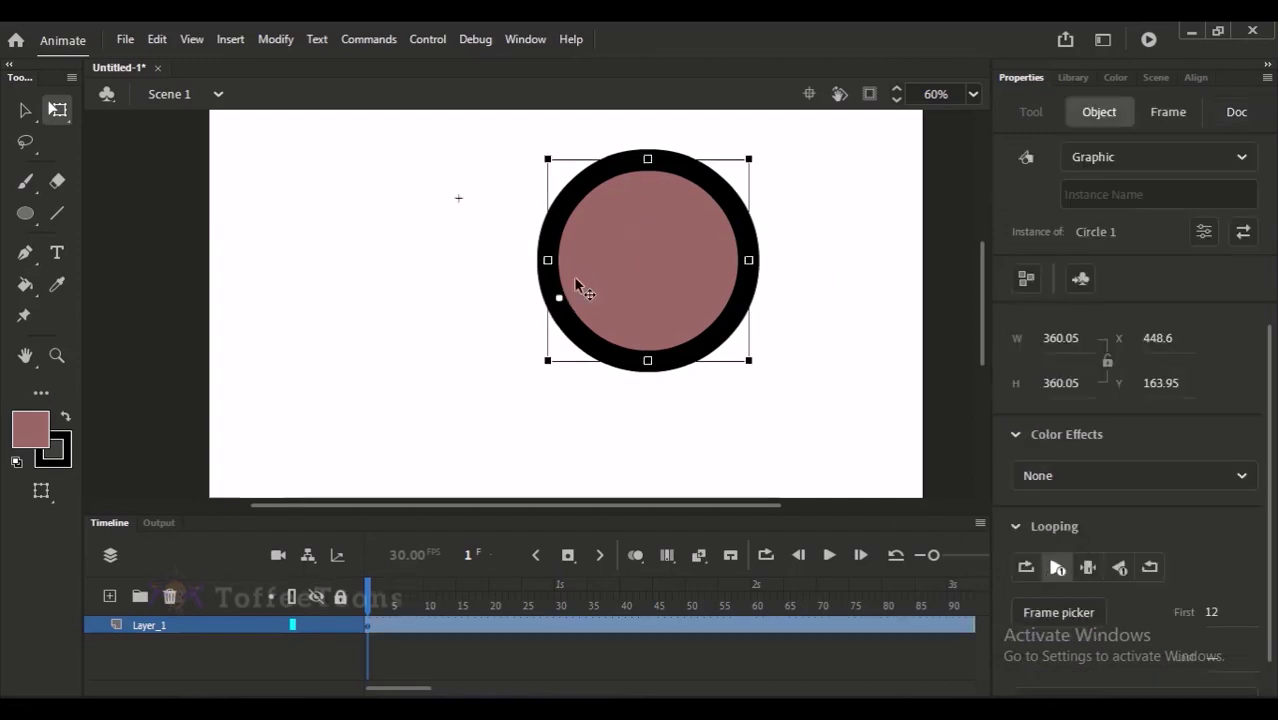
drag(644, 252, 649, 261)
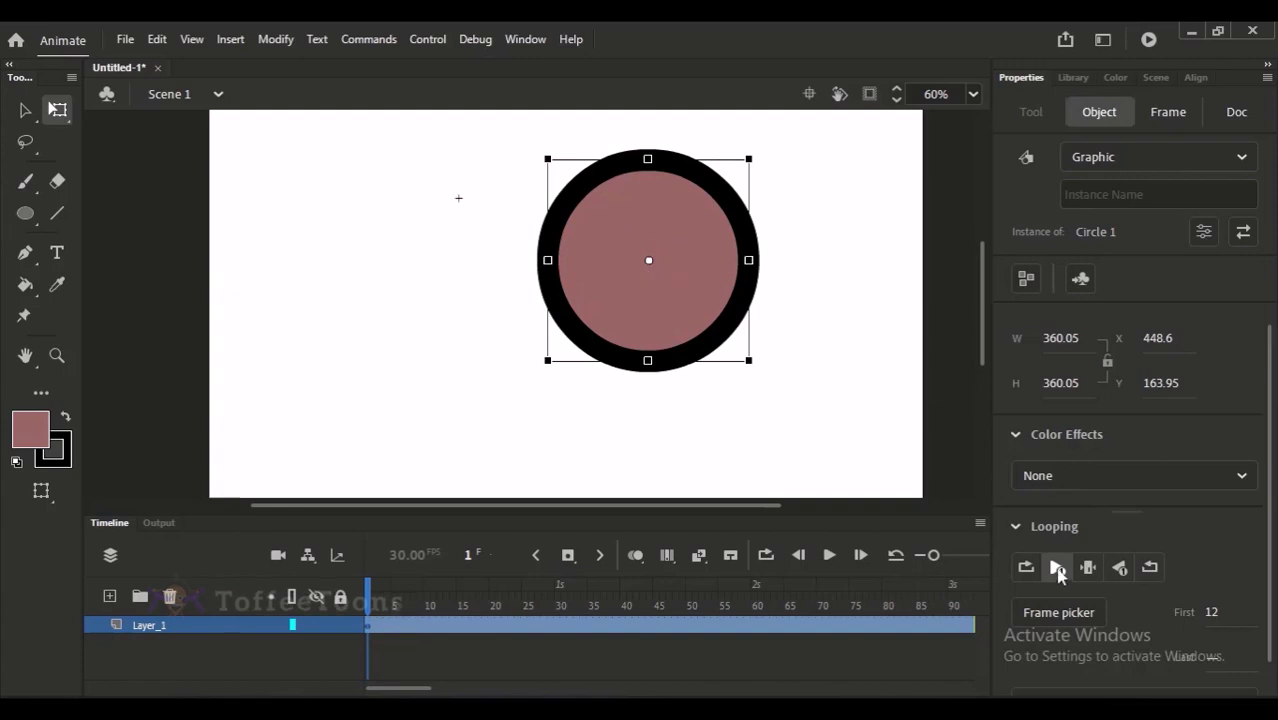
drag(1209, 620, 1214, 617)
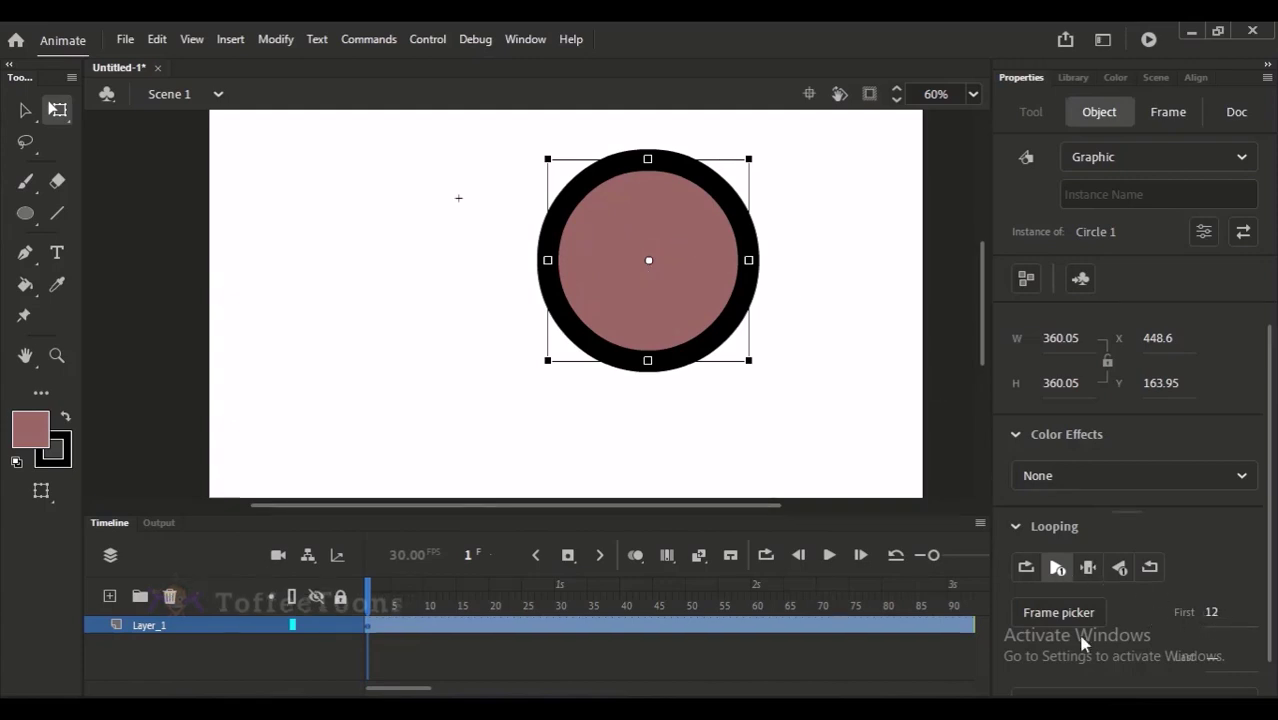
Compare the circle at frame 1 of Scene 1 with frames 12 and 25 inside its symbol, and return to the scene
click(376, 612)
click(483, 567)
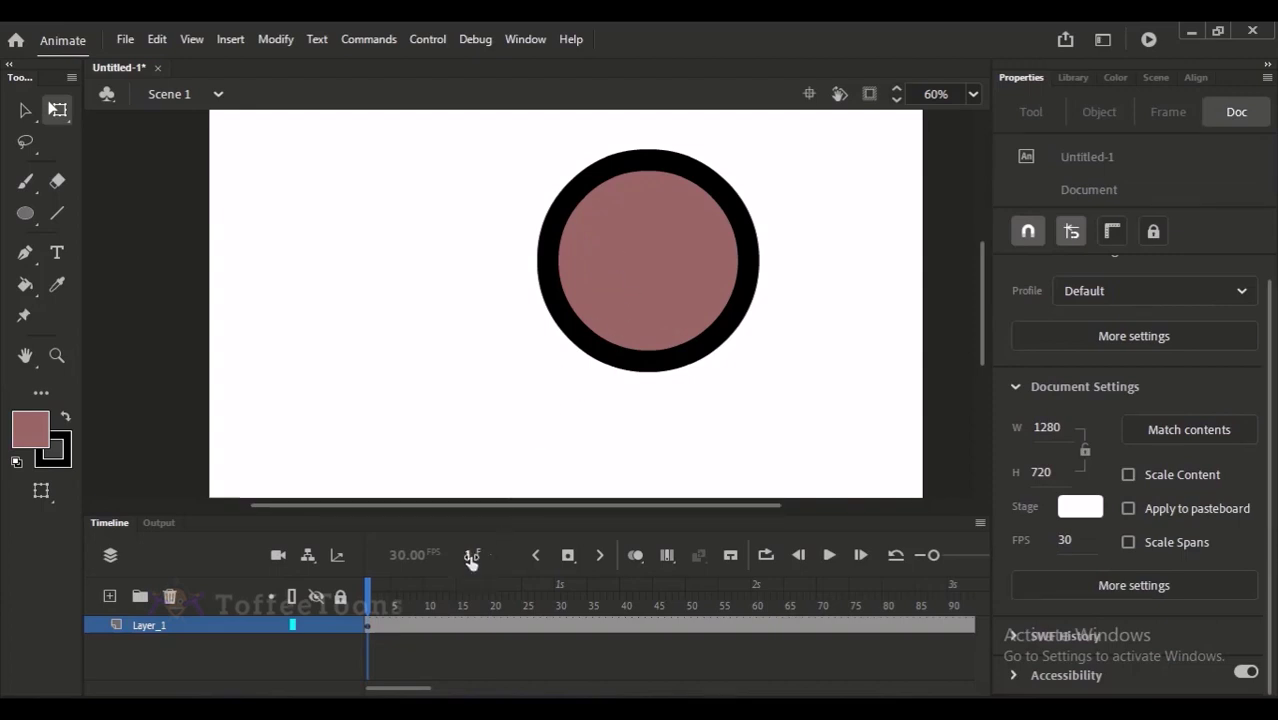
double_click(620, 262)
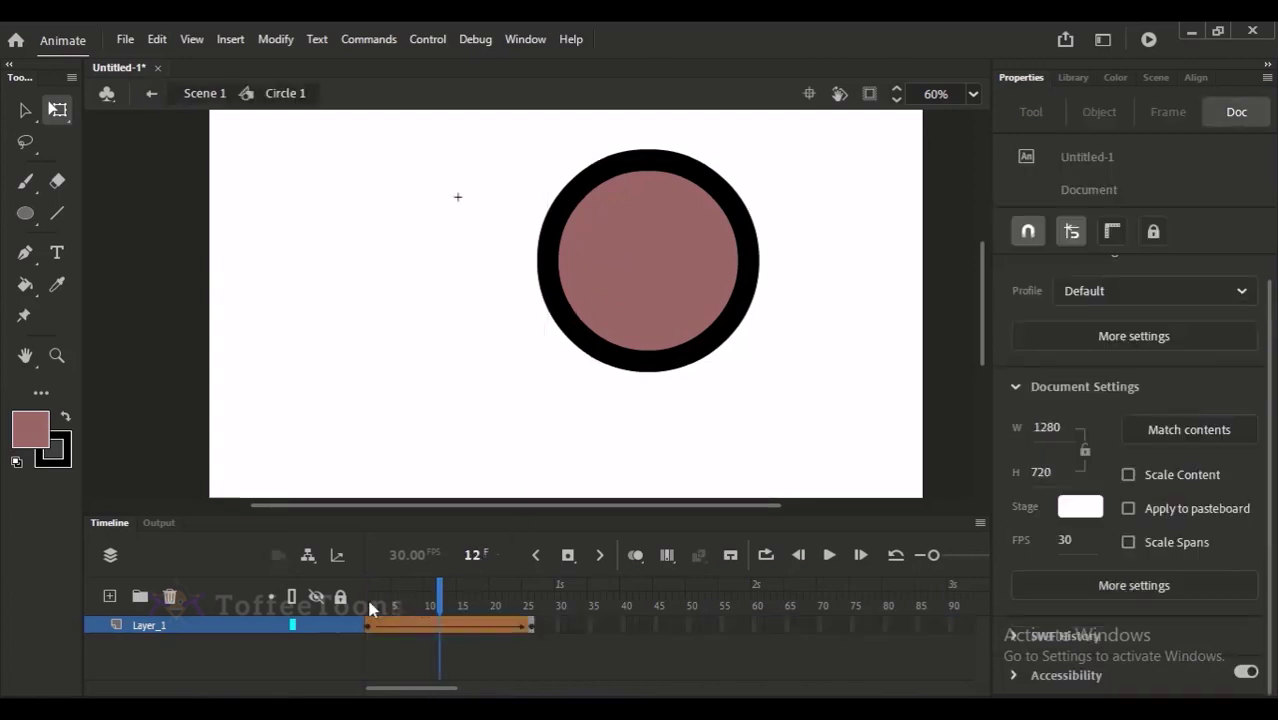
click(205, 93)
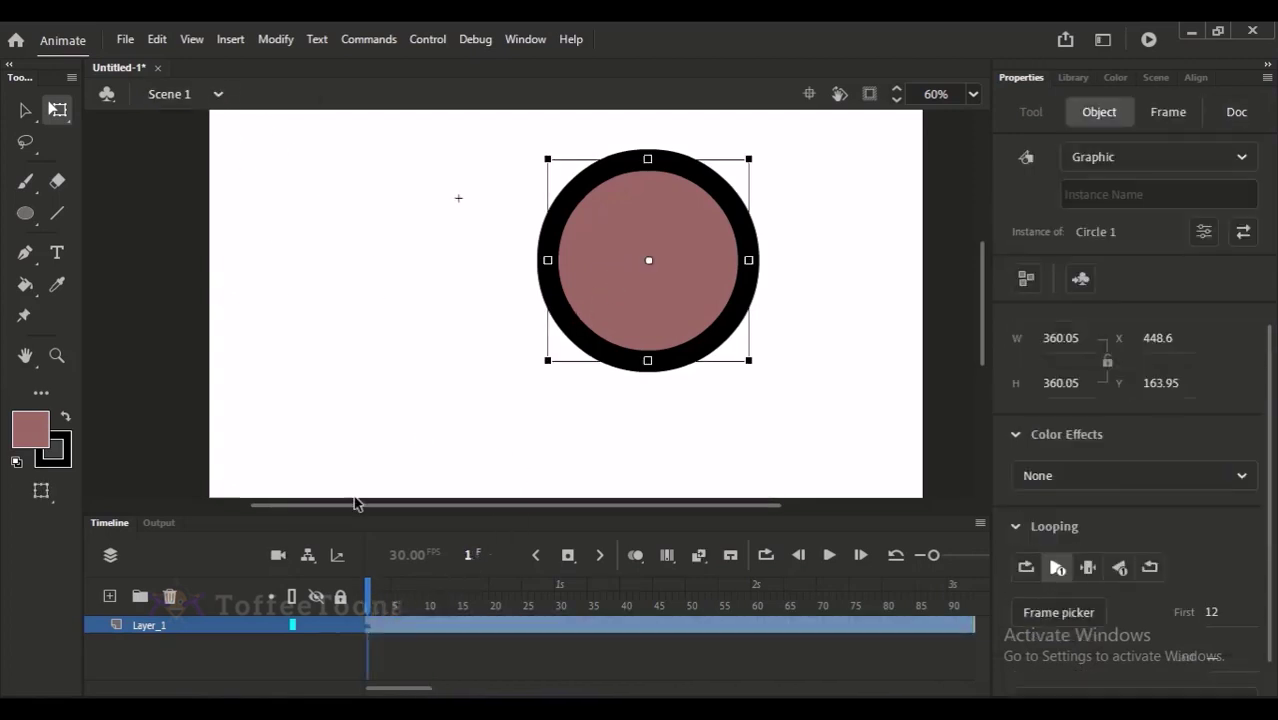
click(371, 619)
drag(371, 606, 519, 597)
double_click(607, 274)
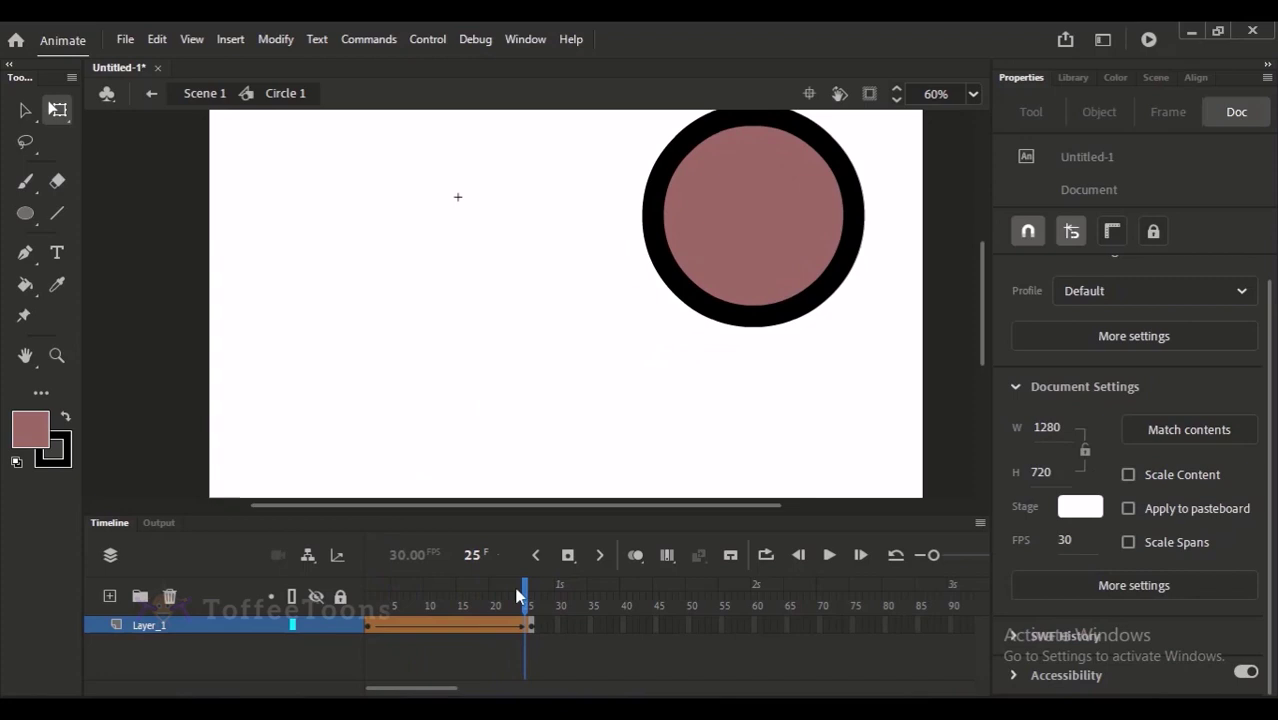
click(204, 93)
Reconfirm 12 as the first frame of the circle's play-once looping, and play Scene 1 from frame 1
key(shift+comma)
click(658, 245)
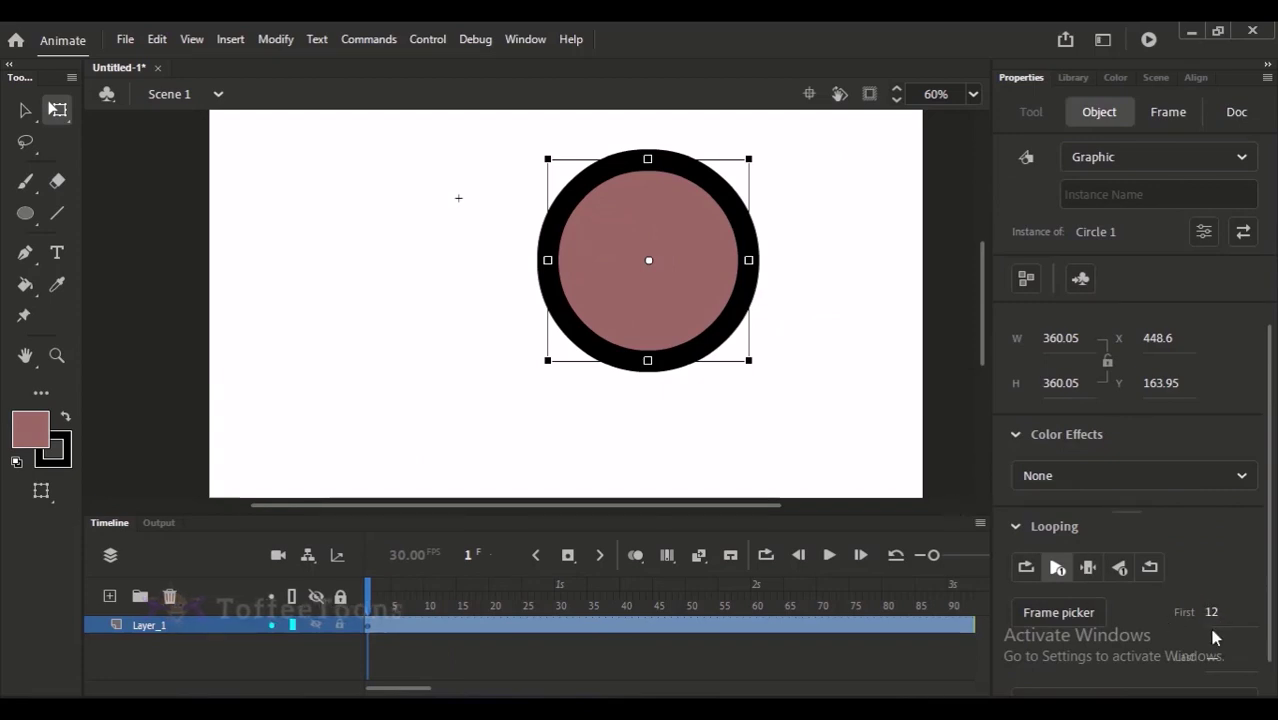
mouse_move(1212, 613)
mouse_down()
mouse_move(1158, 645)
mouse_move(1227, 618)
mouse_up()
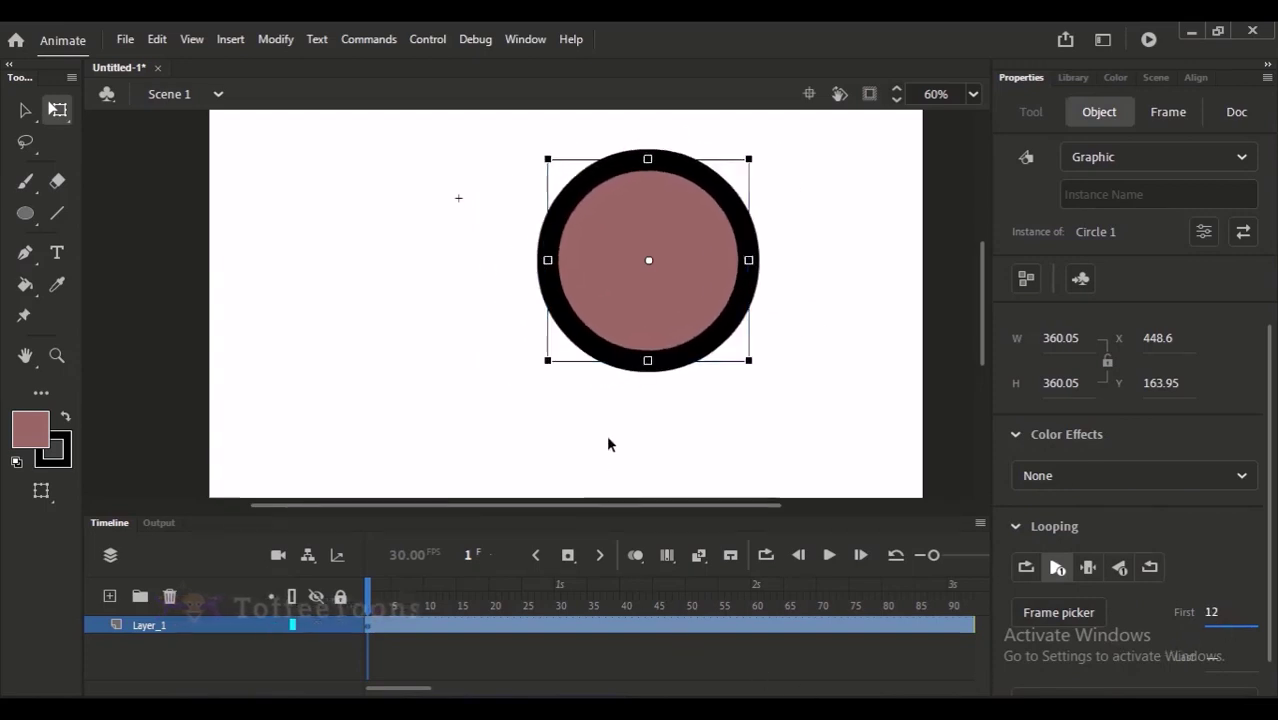
key(Return)
key(Return)
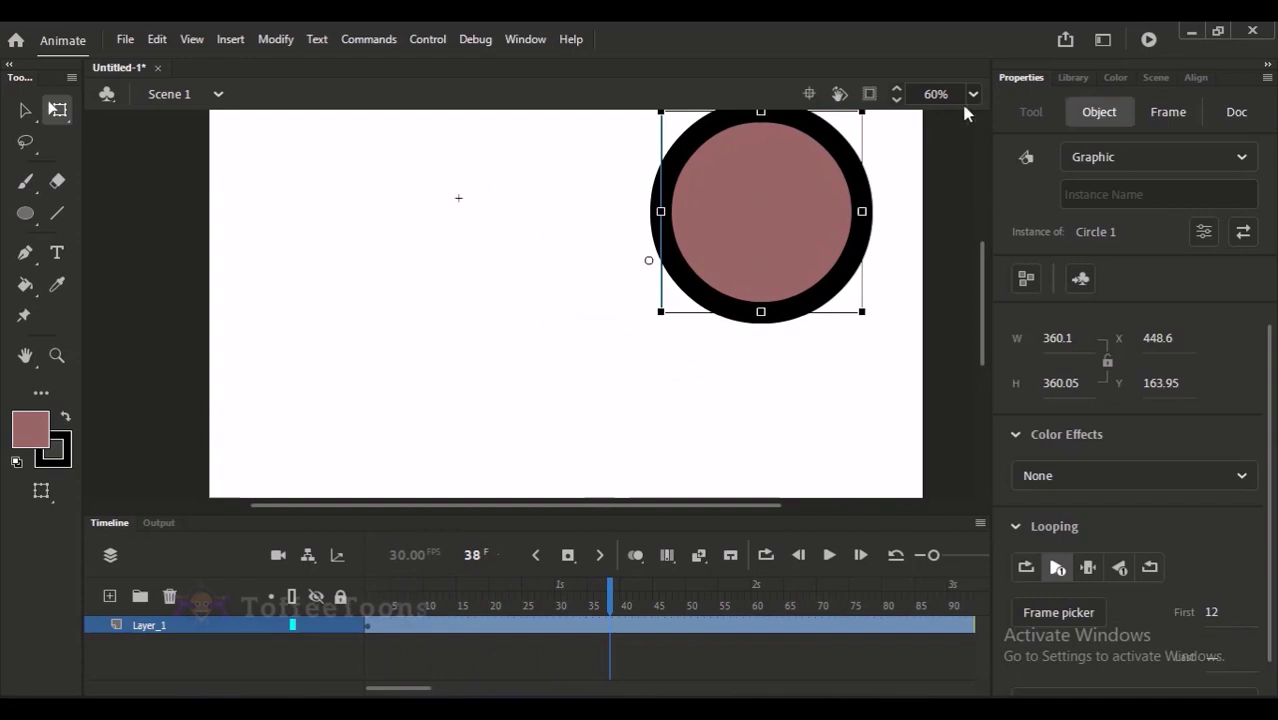
Fit the whole stage in view, and scrub the play-once circle in Scene 1 from frame 15 back to frame 1
click(972, 94)
click(1012, 149)
click(367, 610)
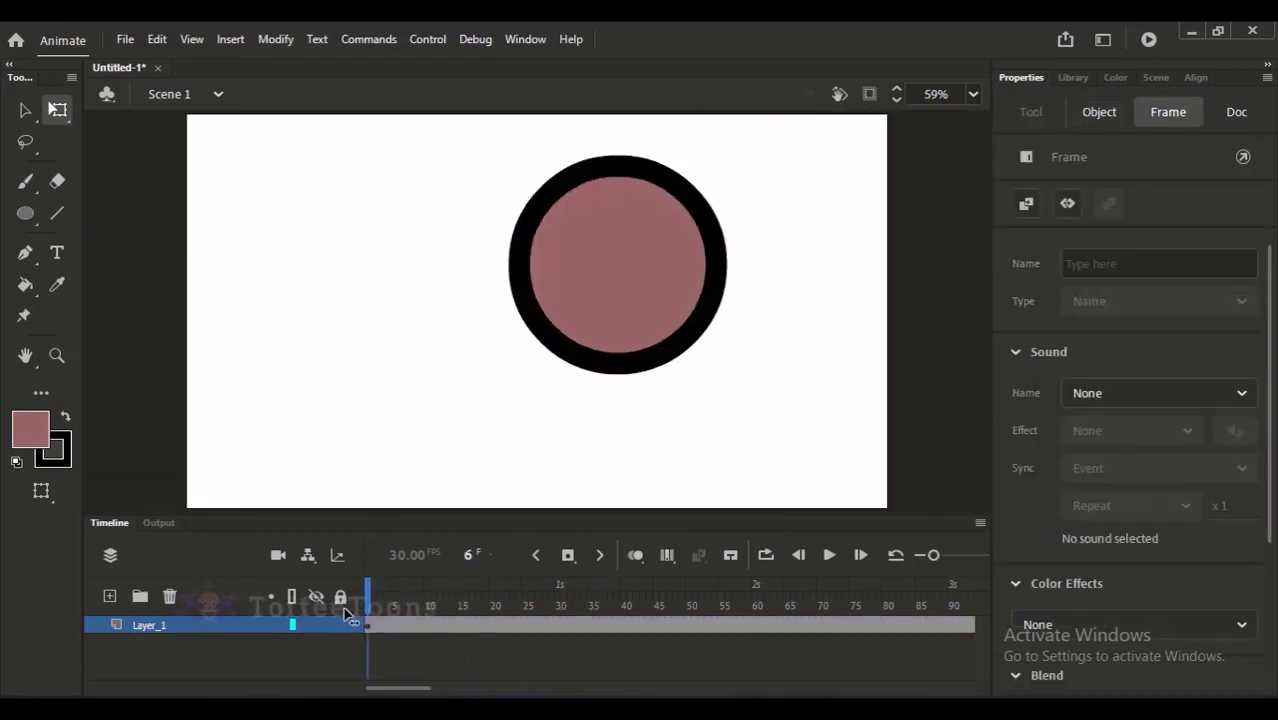
click(432, 640)
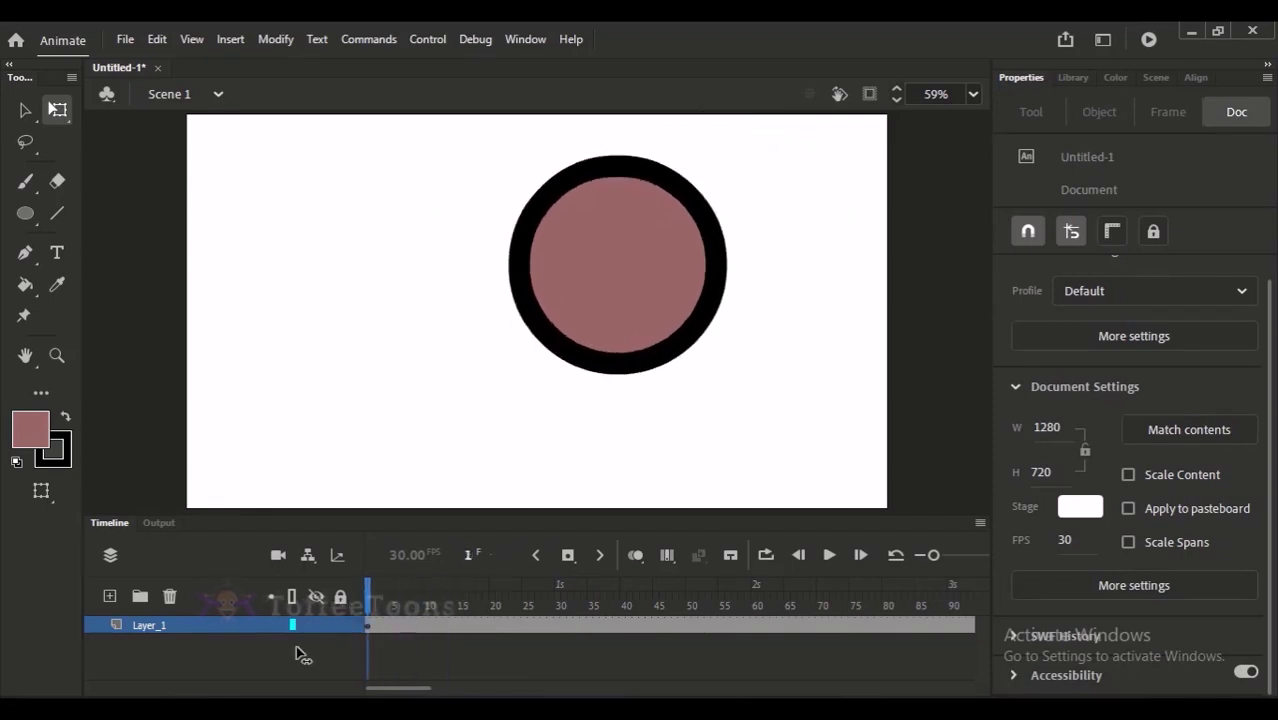
click(557, 333)
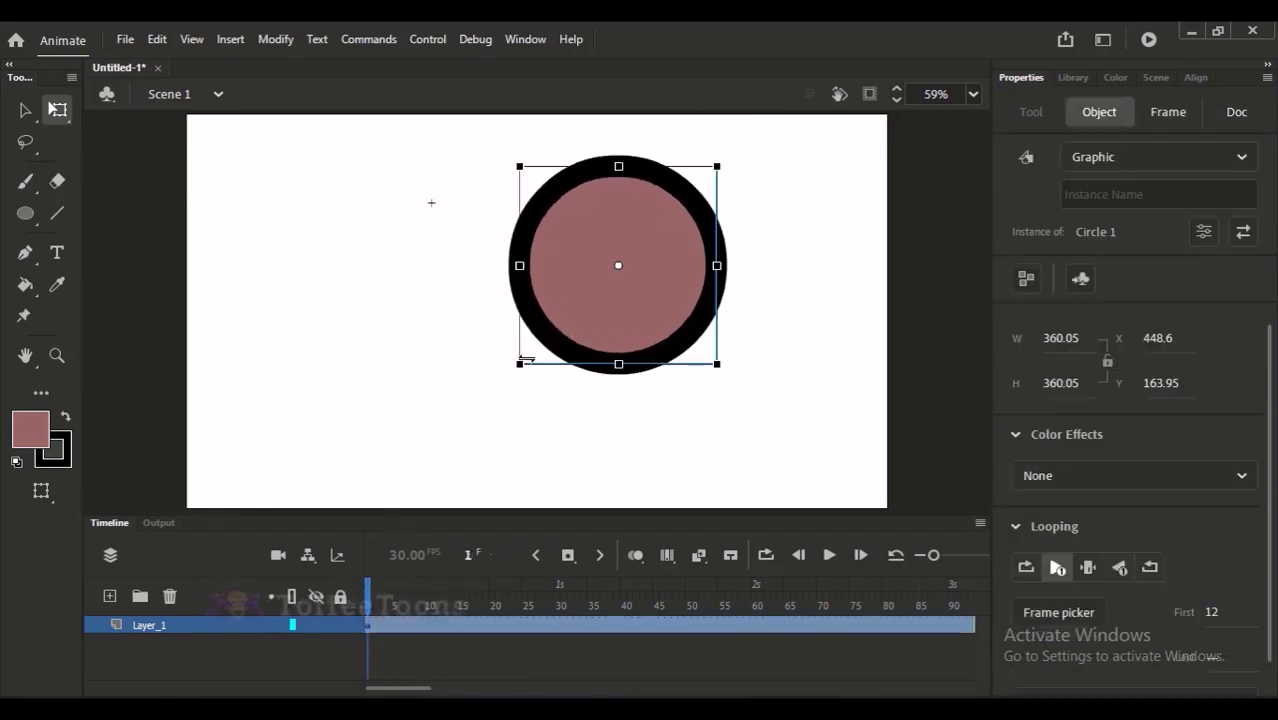
click(465, 584)
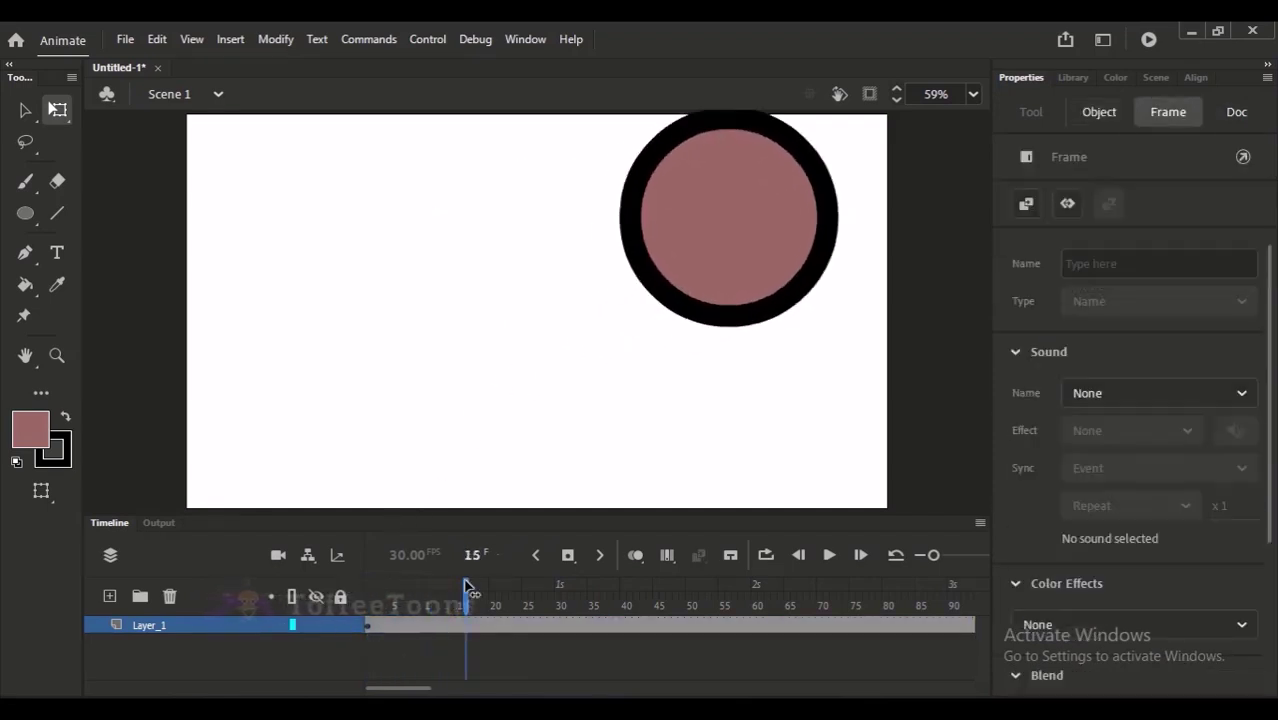
drag(465, 584, 368, 590)
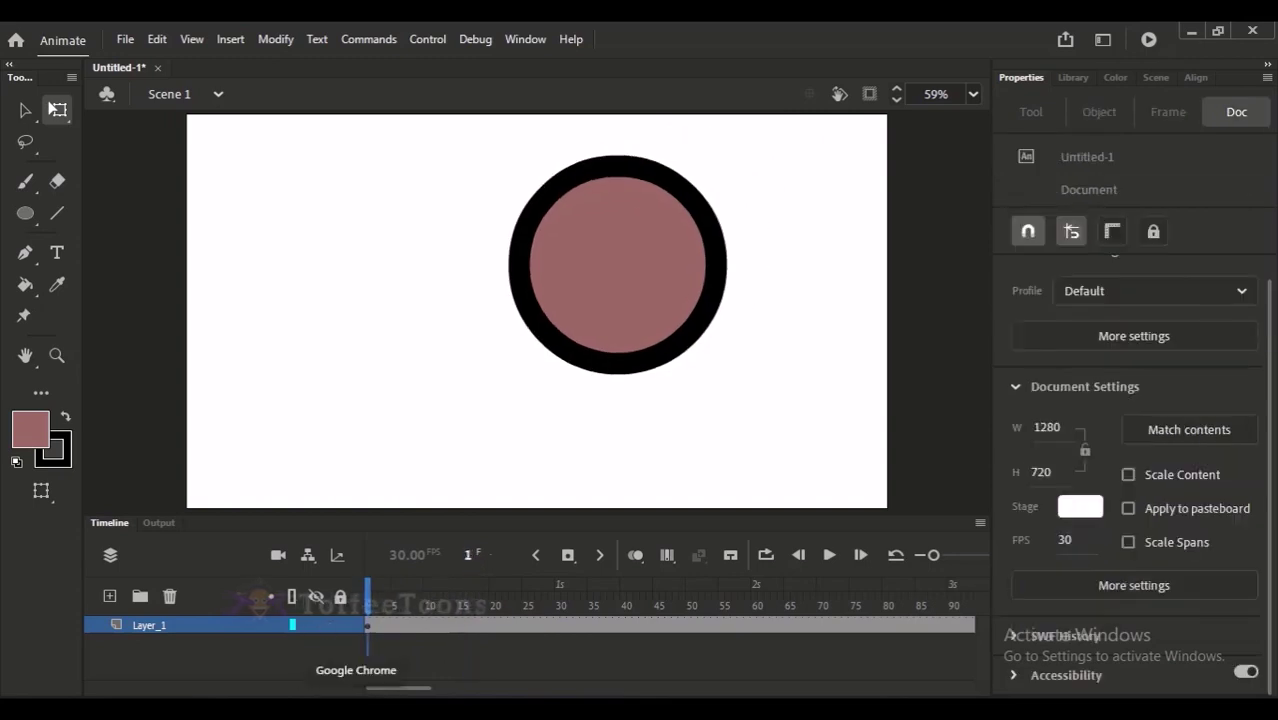
Change the circle instance's behavior from Graphic to Movie Clip, and scrub Scene 1 back to frame 1
click(691, 342)
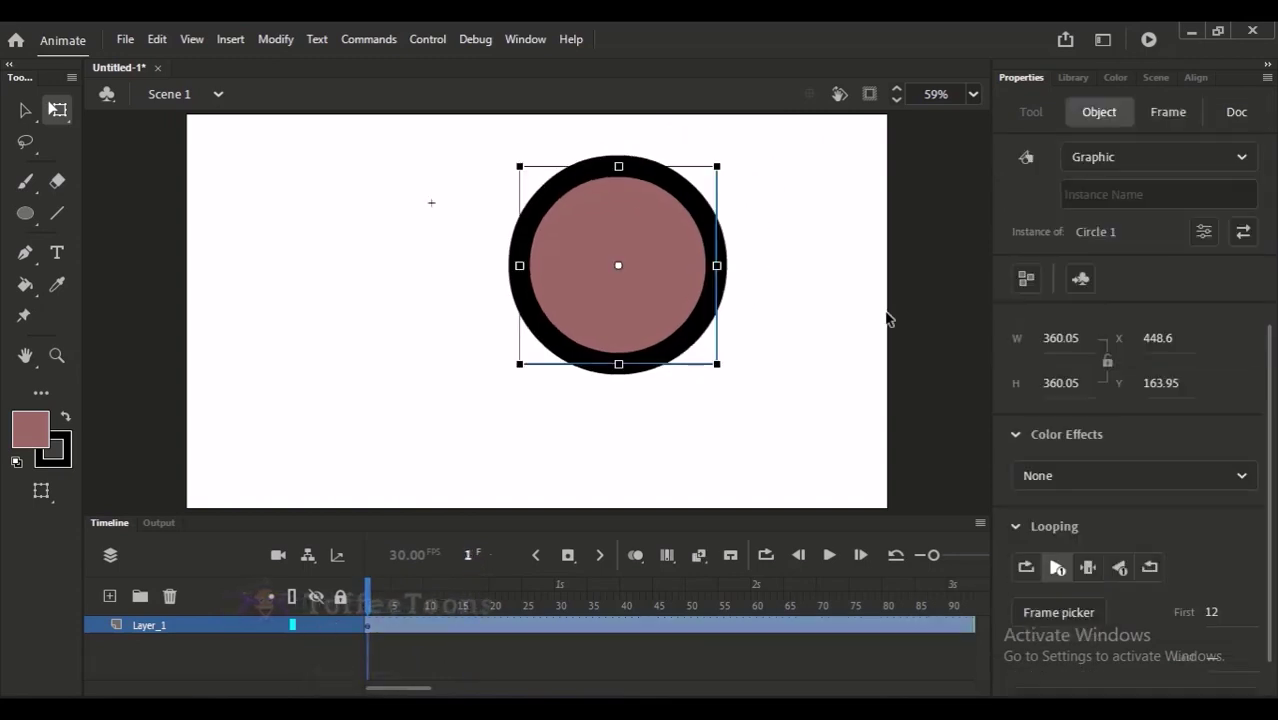
click(1133, 160)
click(1104, 188)
drag(488, 590, 368, 590)
click(538, 341)
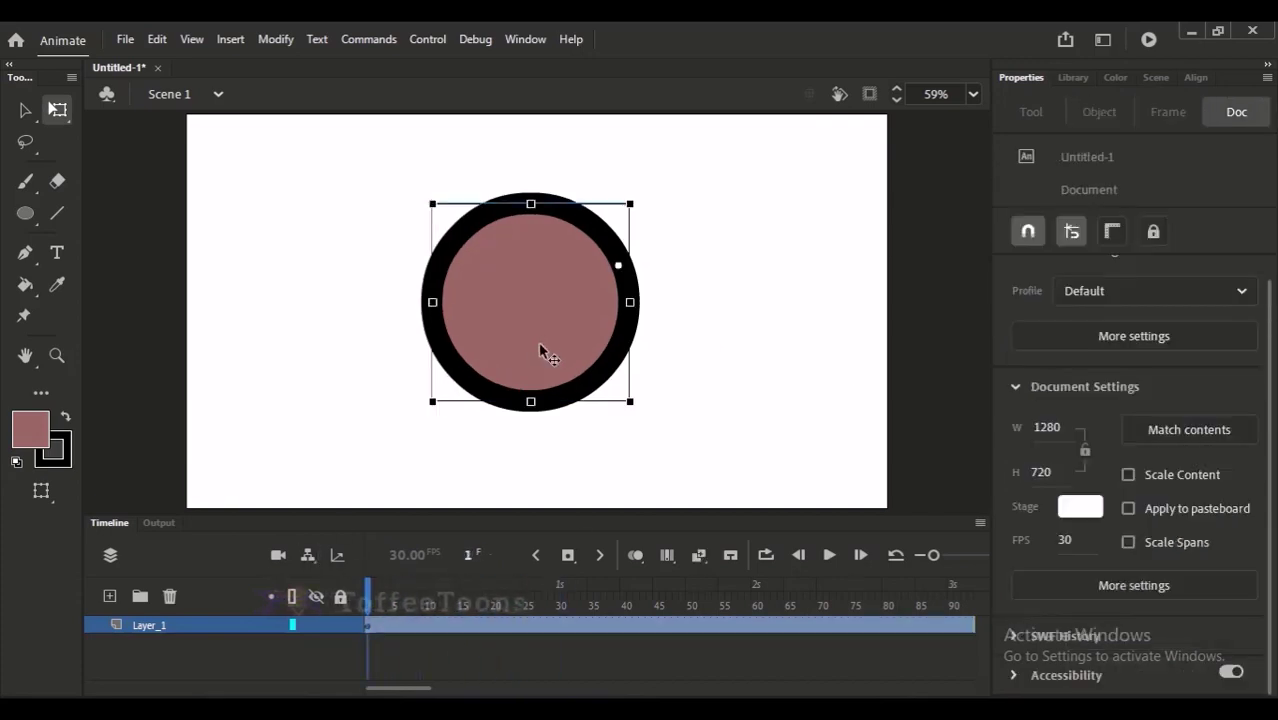
Check the shape inside the movie clip, return to Scene 1, and center the circle's transformation point
double_click(548, 333)
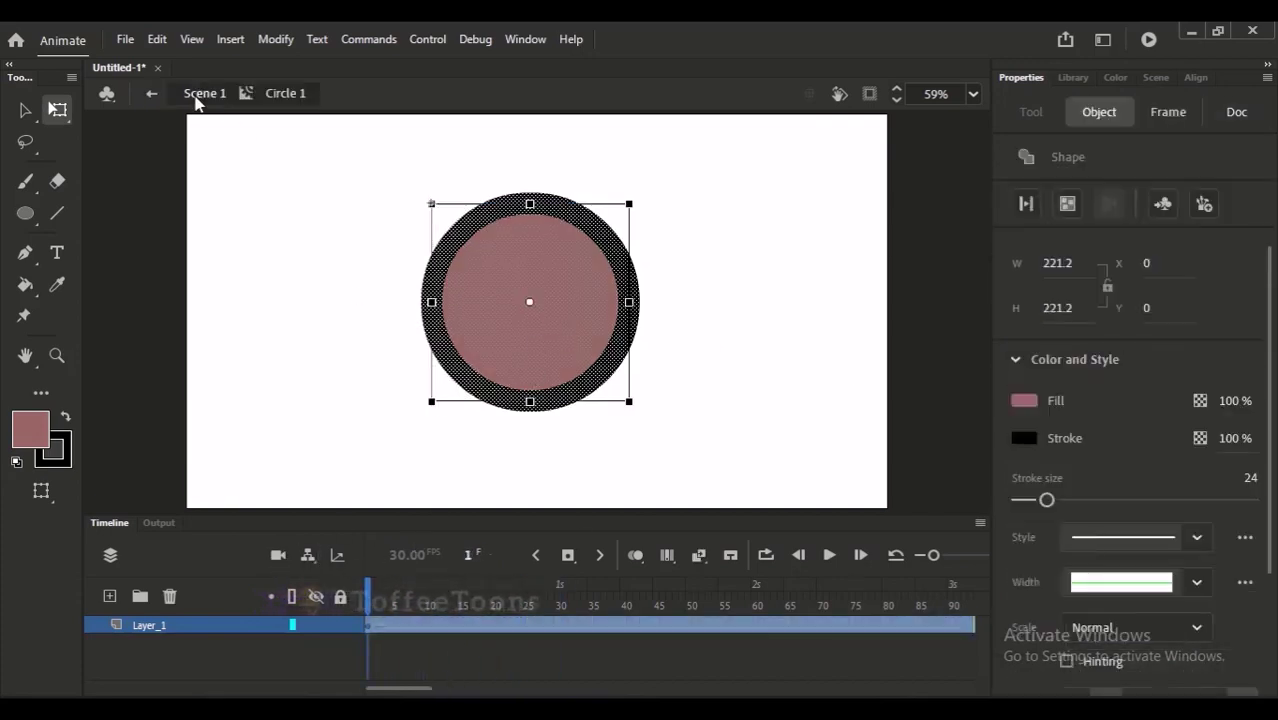
click(180, 96)
drag(619, 265, 530, 292)
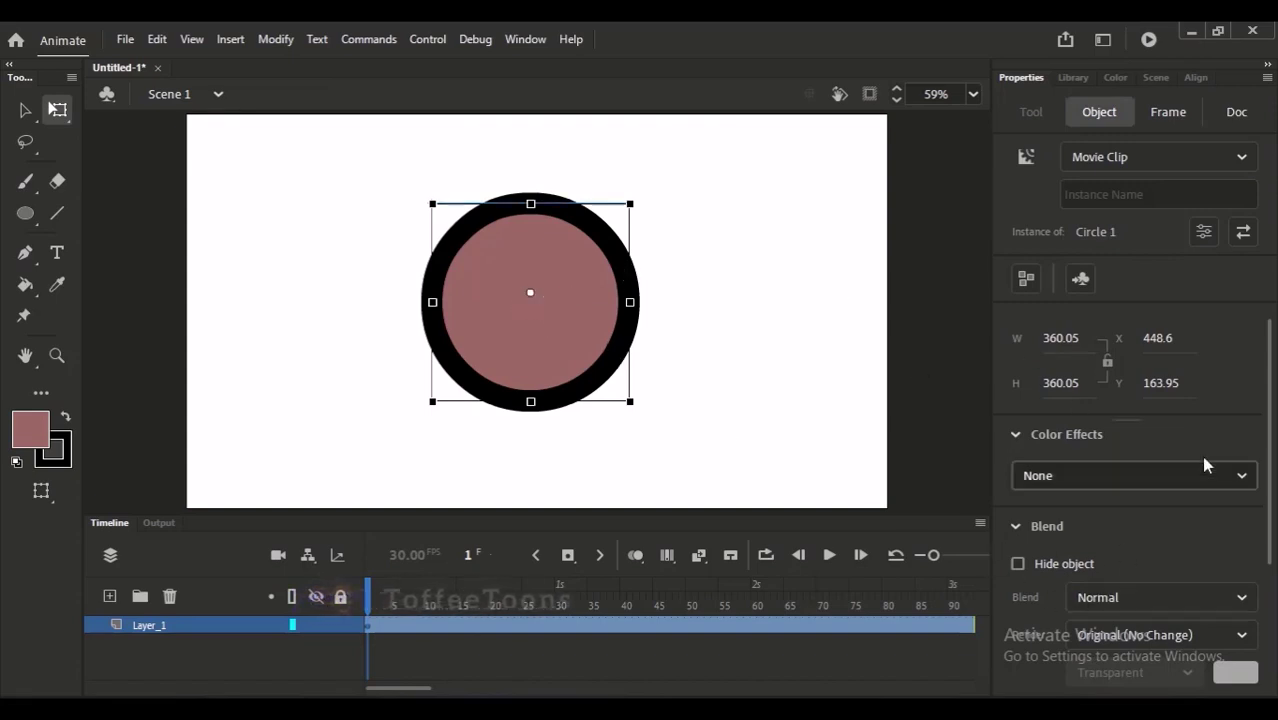
drag(1268, 428, 1254, 373)
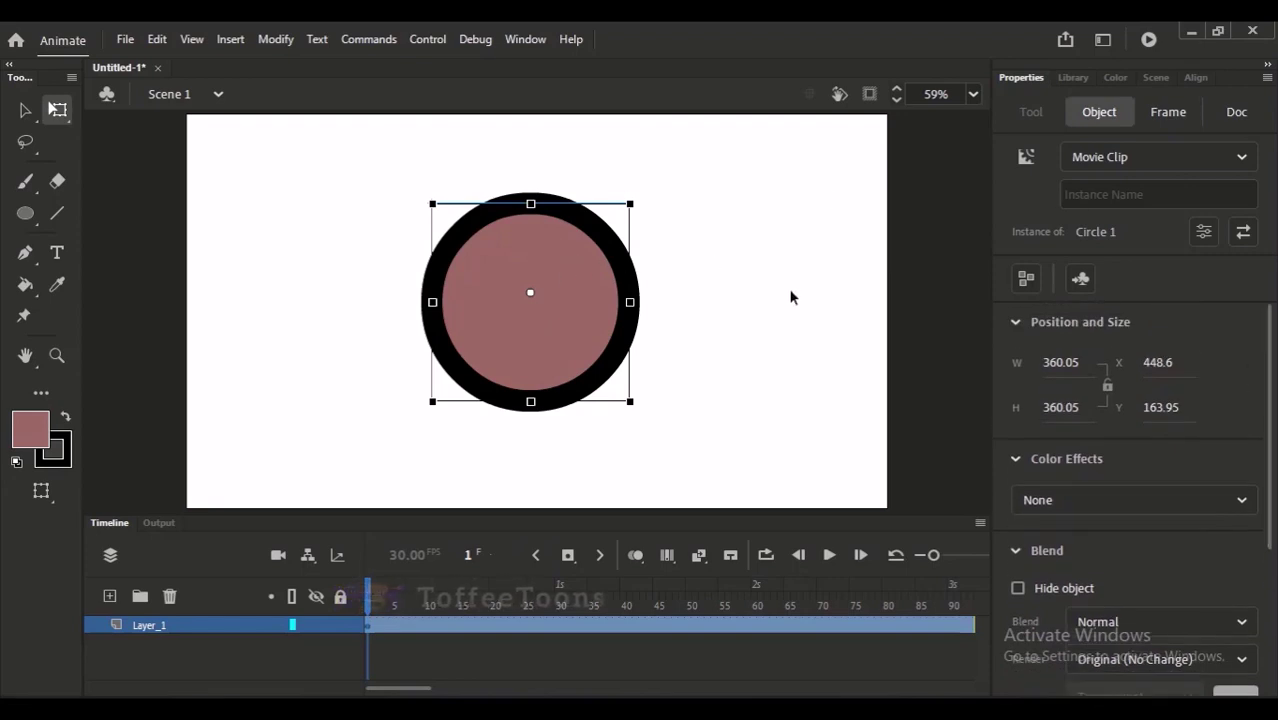
click(773, 313)
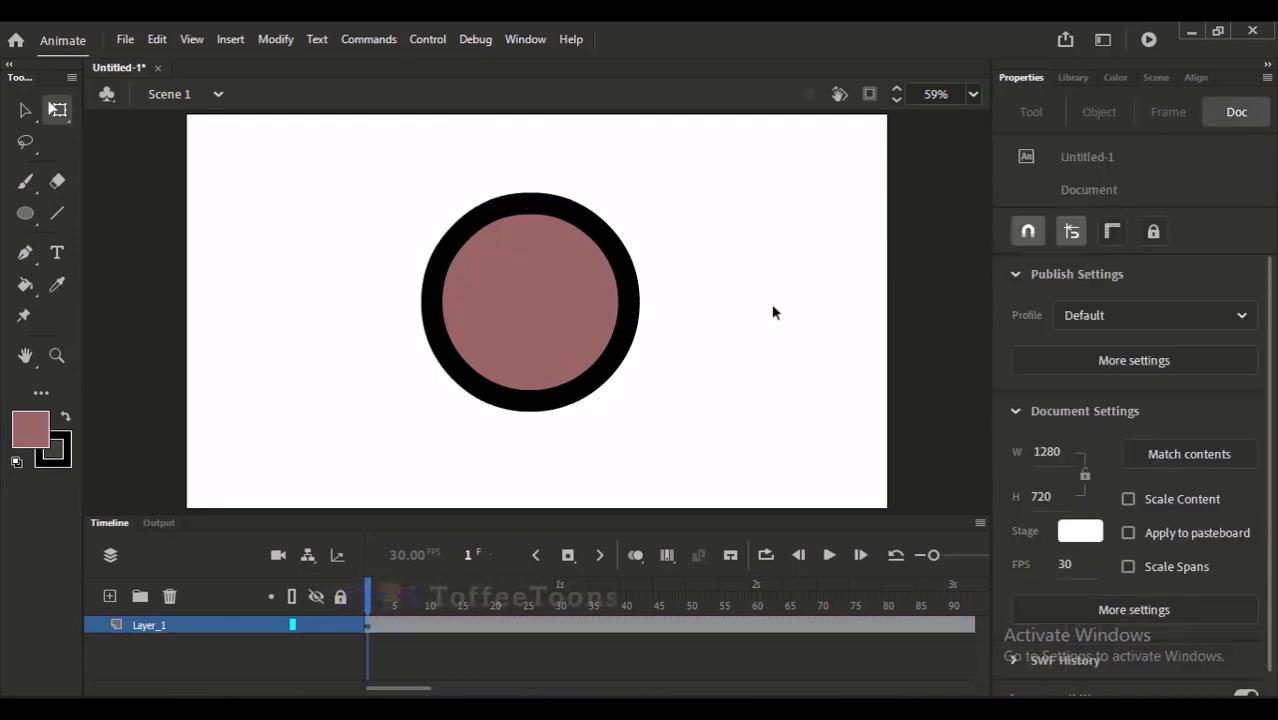
click(567, 302)
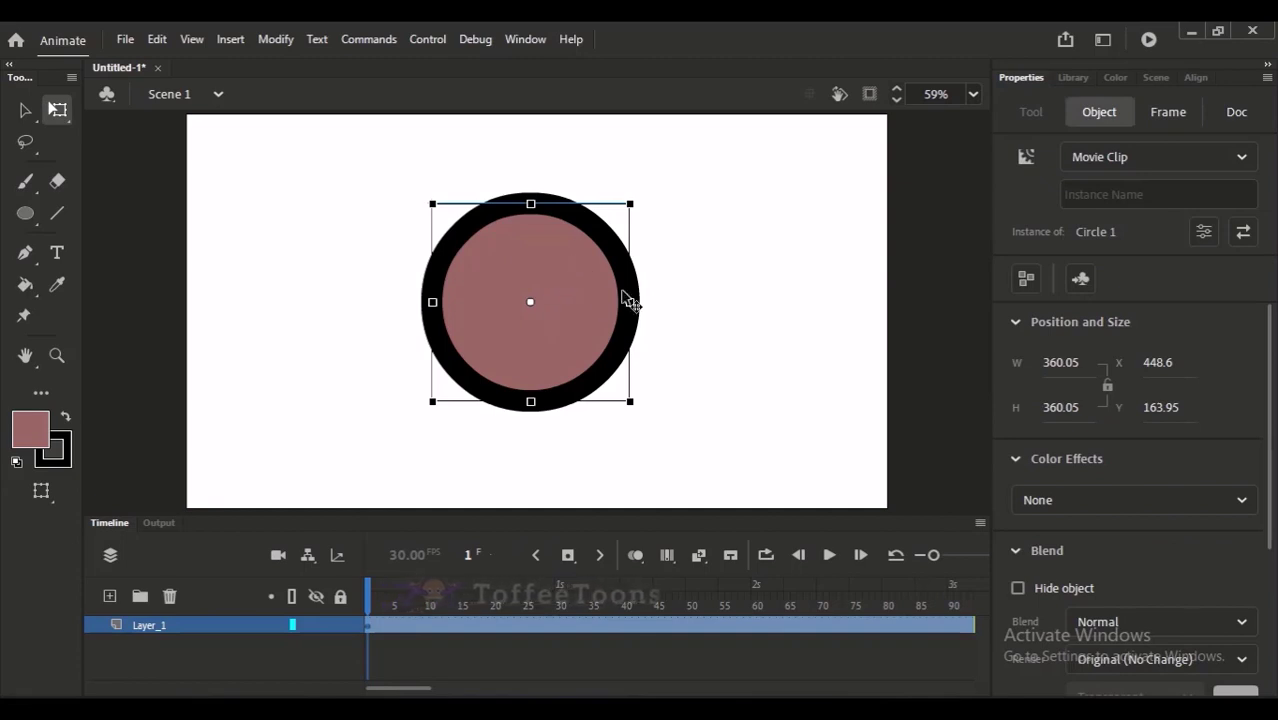
Rename the circle symbol as Circle 2 and set its symbol type to Movie Clip
click(1204, 232)
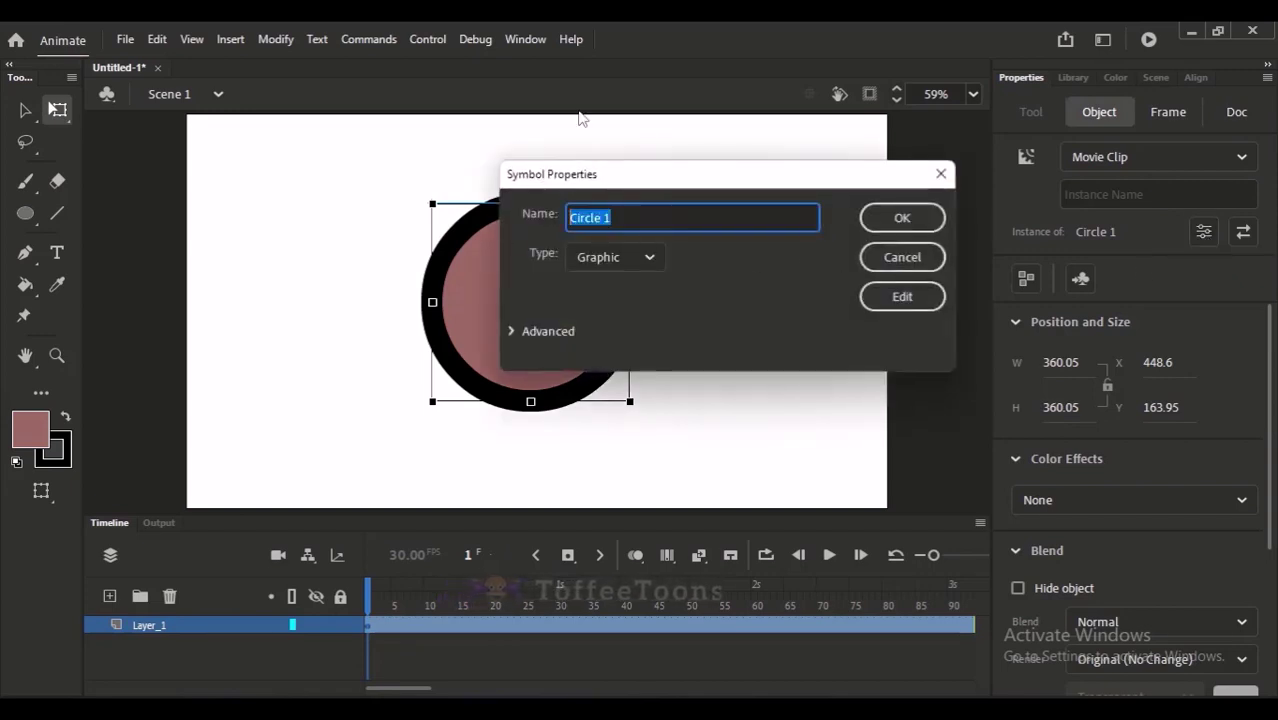
click(660, 218)
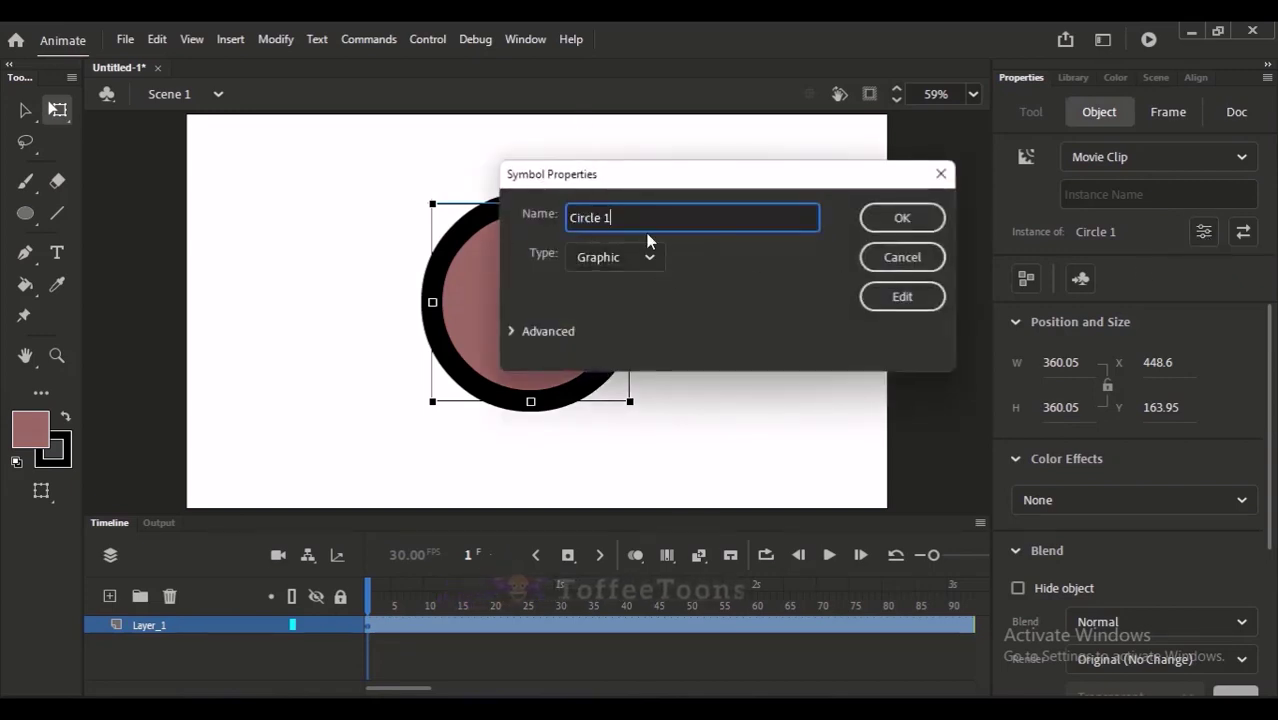
key(BackSpace)
text(2)
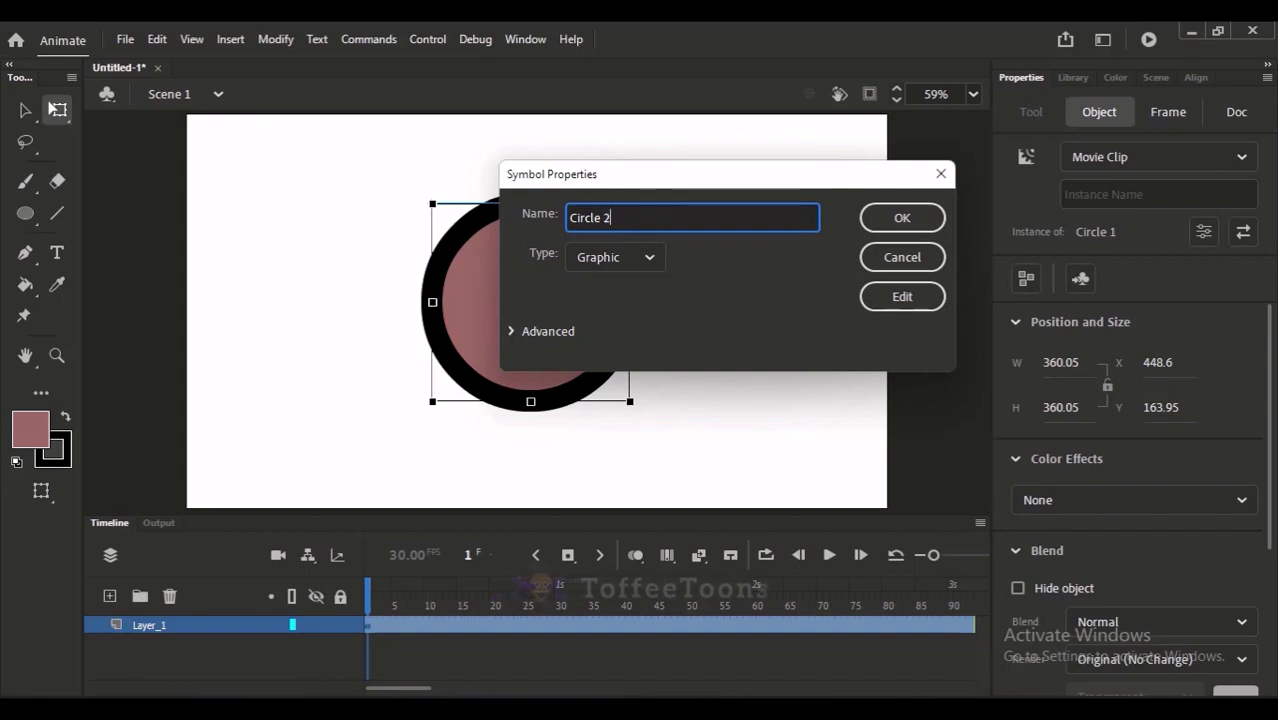
click(603, 260)
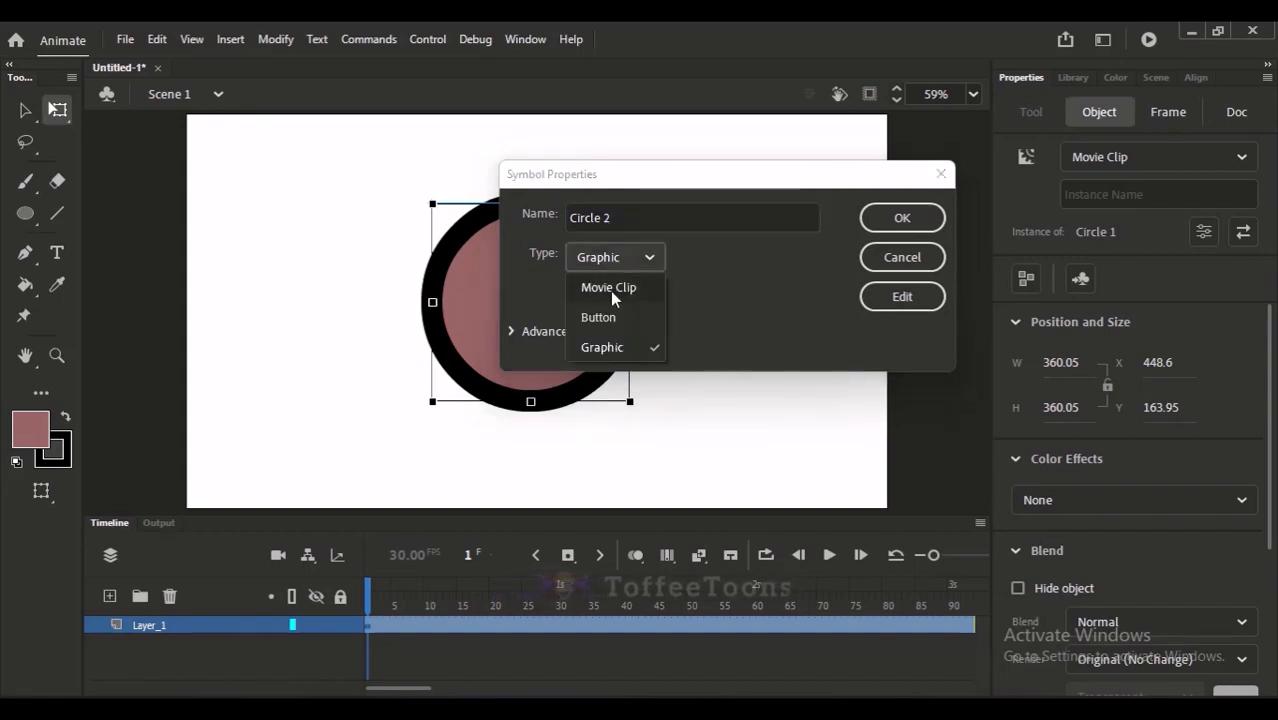
click(610, 289)
click(905, 219)
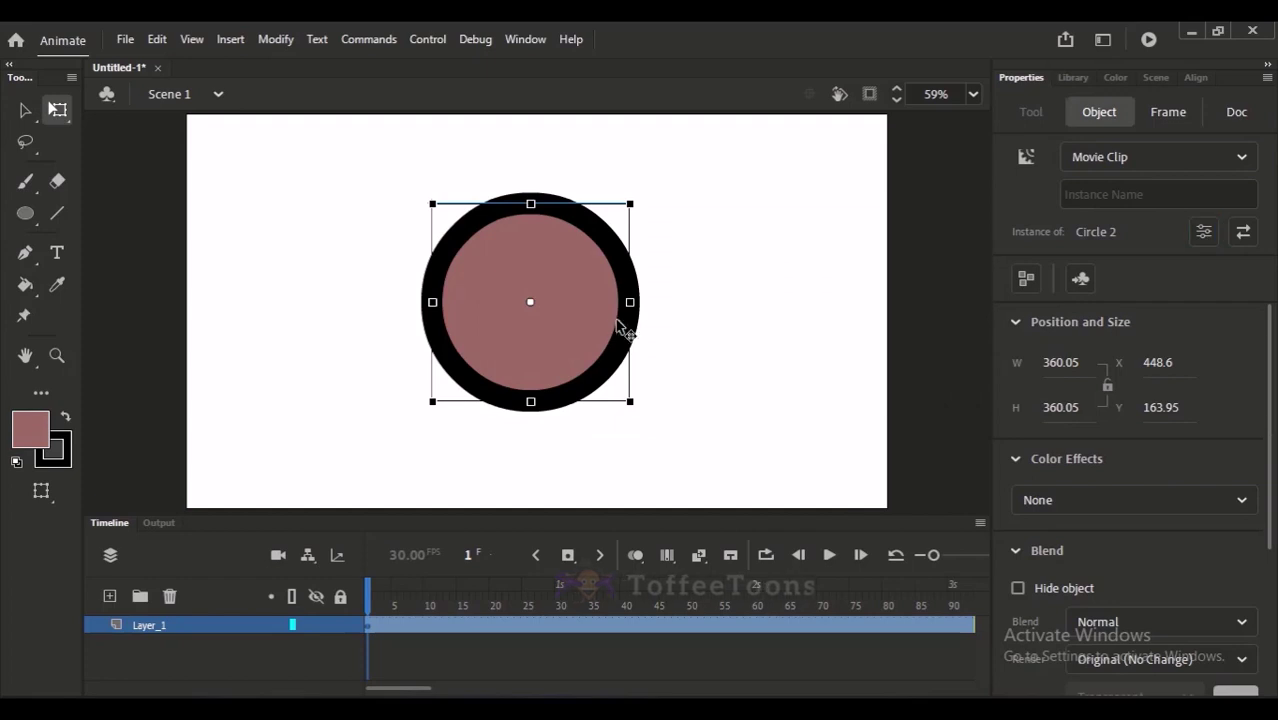
Move the movie clip circle horizontally to the left half of the stage, at about X 146
drag(562, 342, 453, 367)
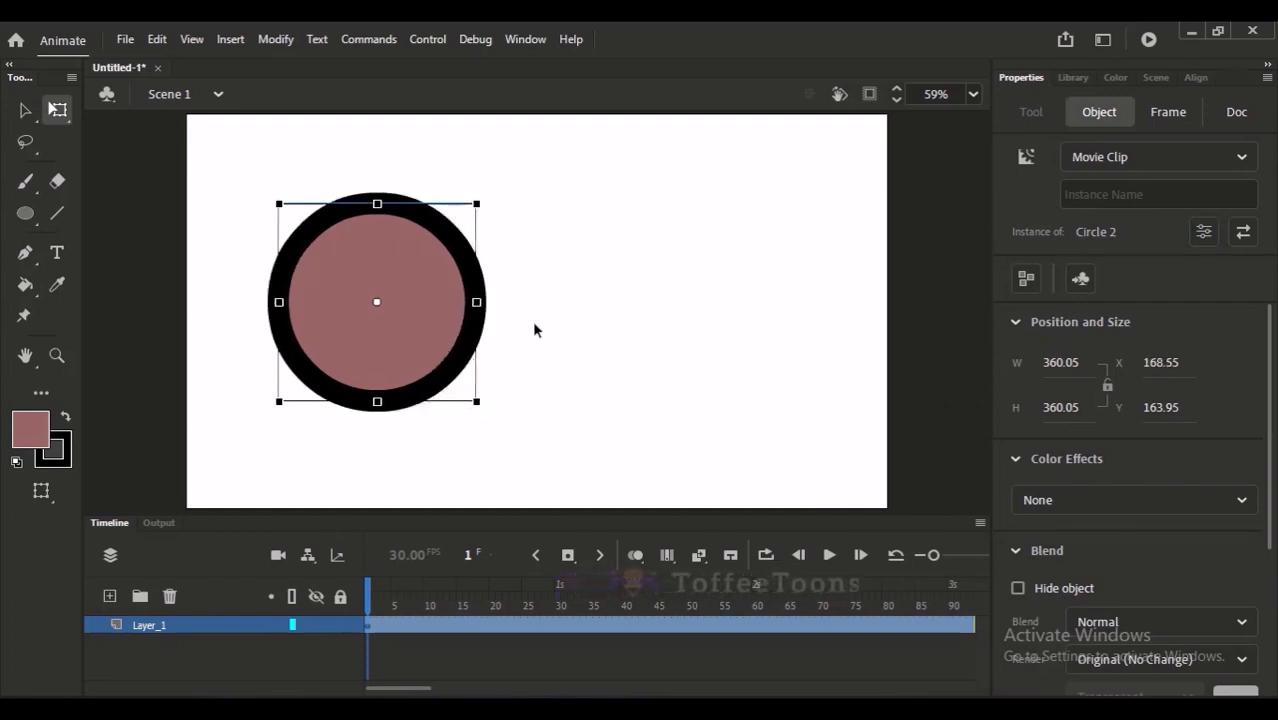
click(534, 331)
click(448, 348)
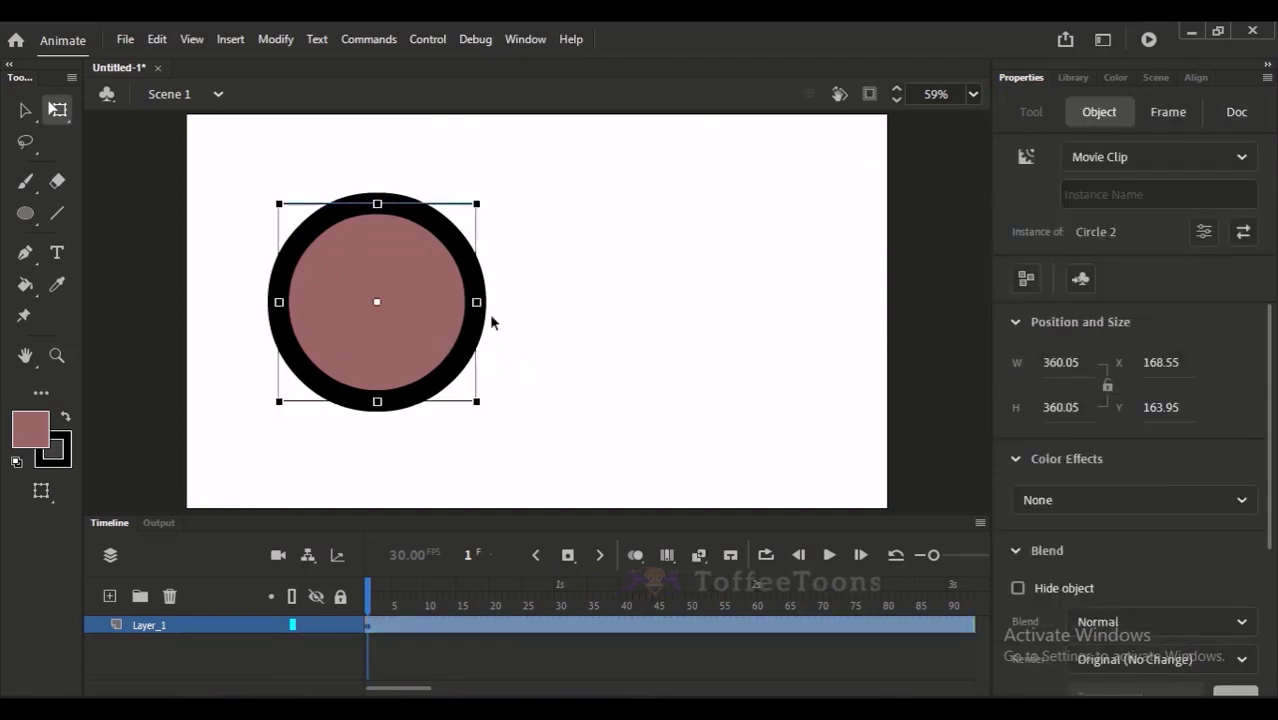
drag(426, 345, 414, 345)
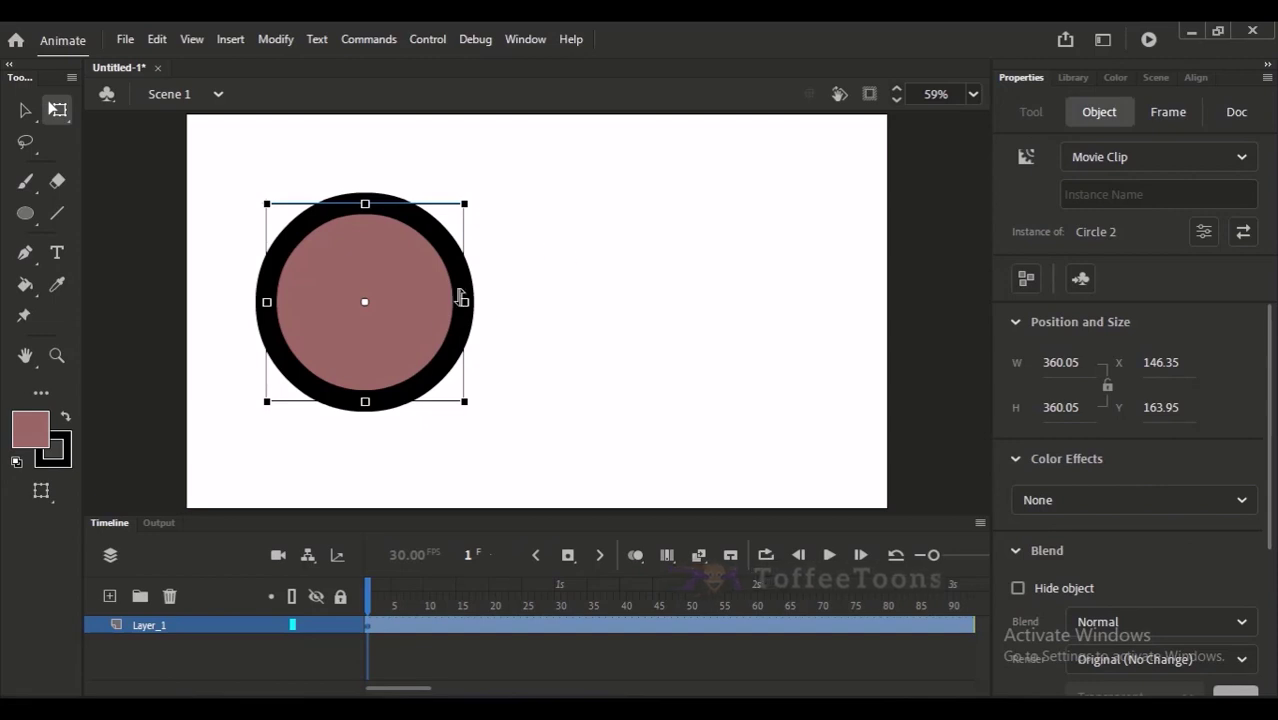
Duplicate the movie clip circle to the right of the original at the same height, and deselect both circles
drag(366, 281, 648, 285)
click(645, 180)
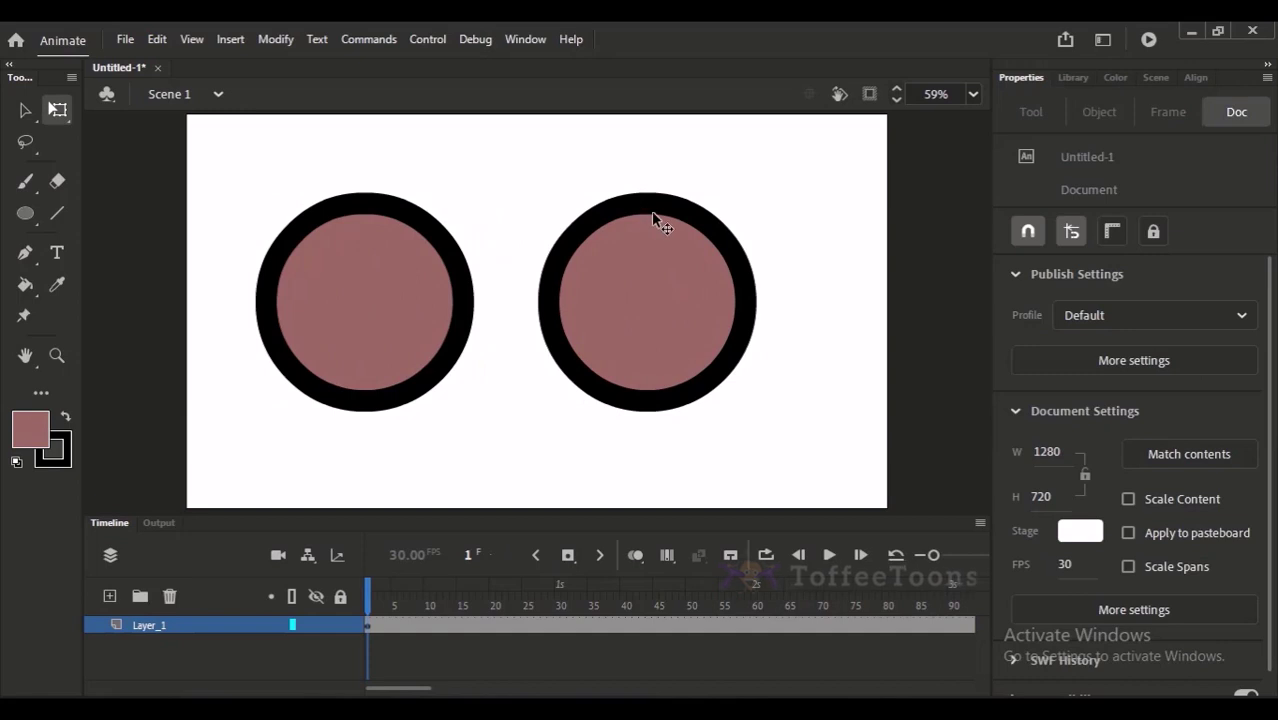
click(599, 271)
click(470, 386)
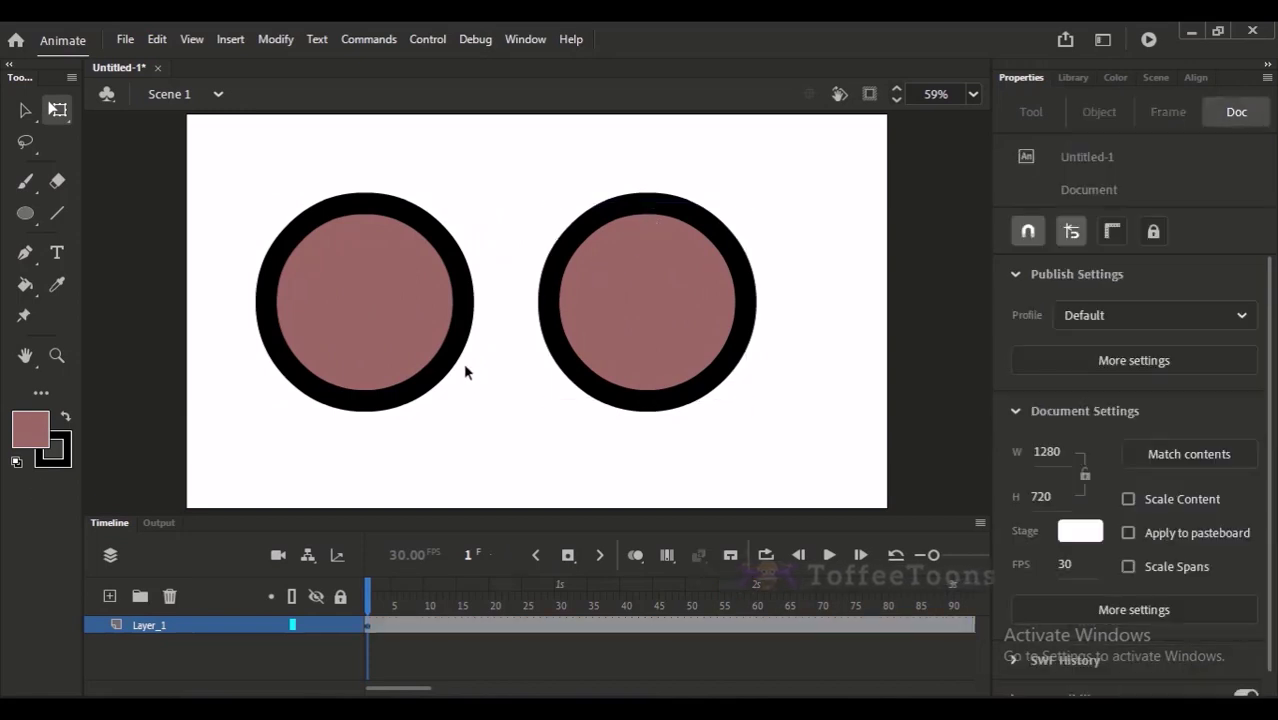
Select each movie clip circle in turn, and delete both circles from the stage
key(v)
click(405, 286)
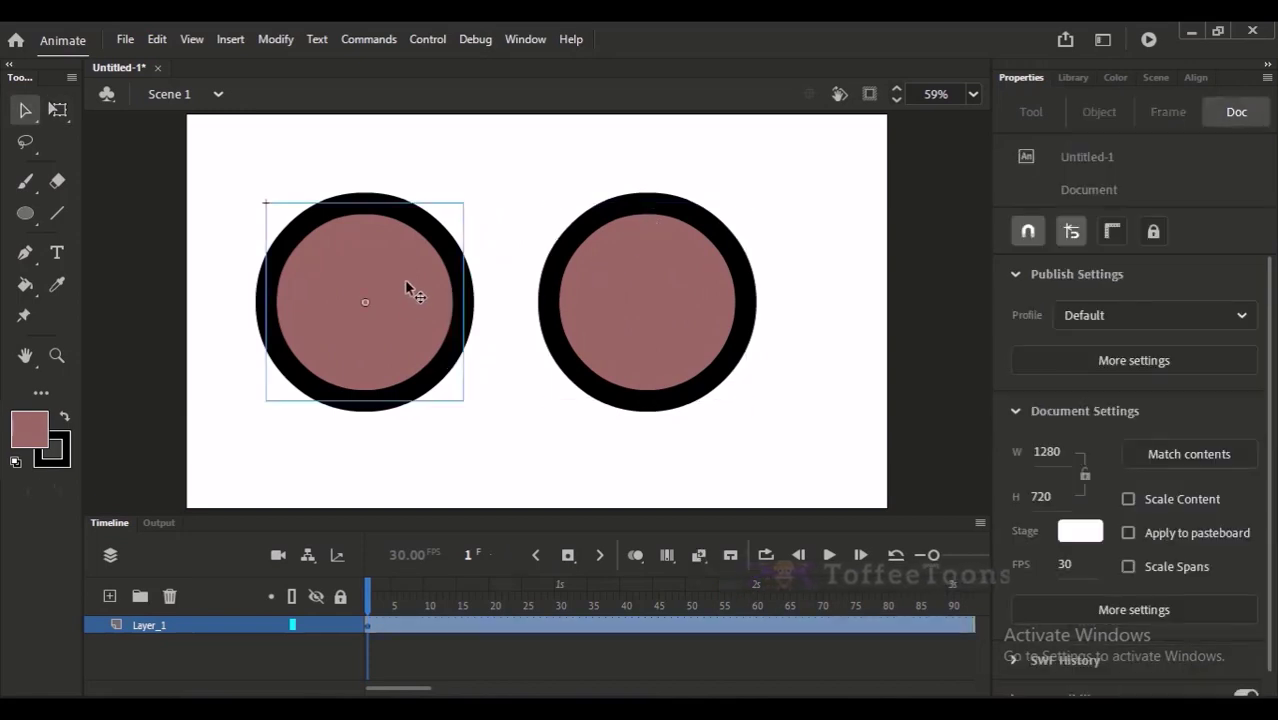
click(575, 290)
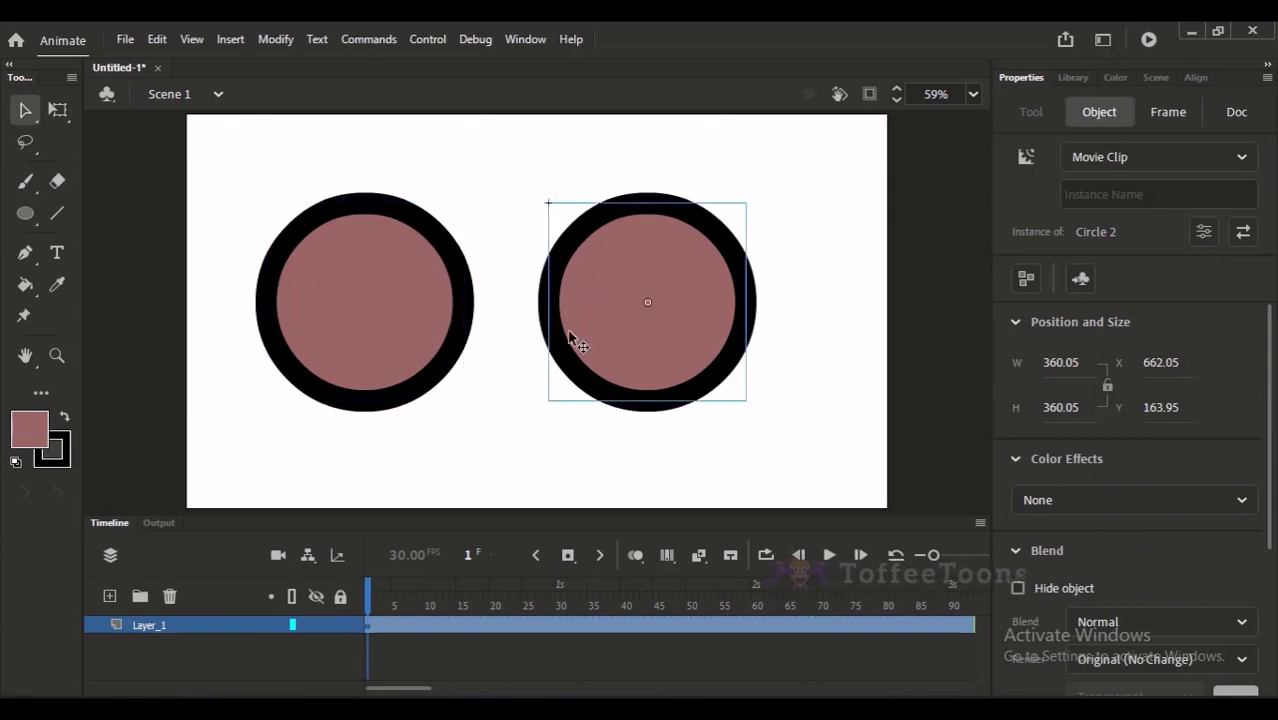
click(436, 305)
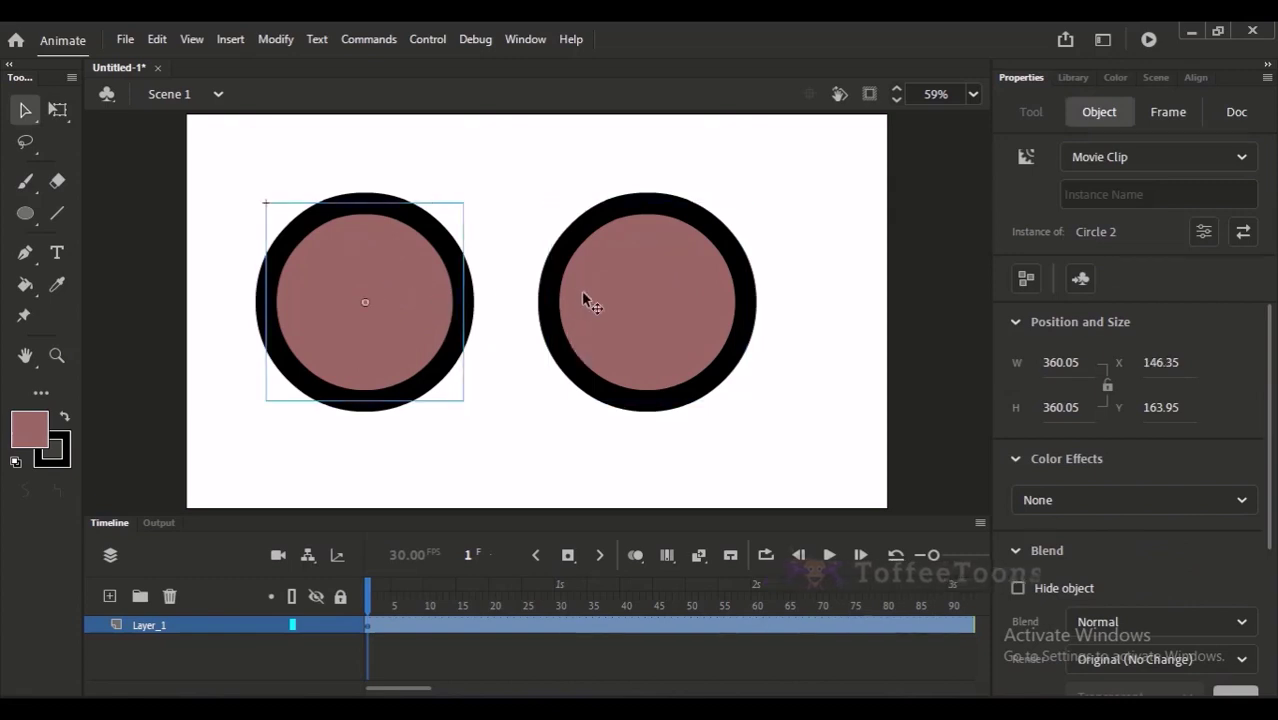
click(583, 292)
click(433, 318)
drag(390, 158, 745, 350)
key(Delete)
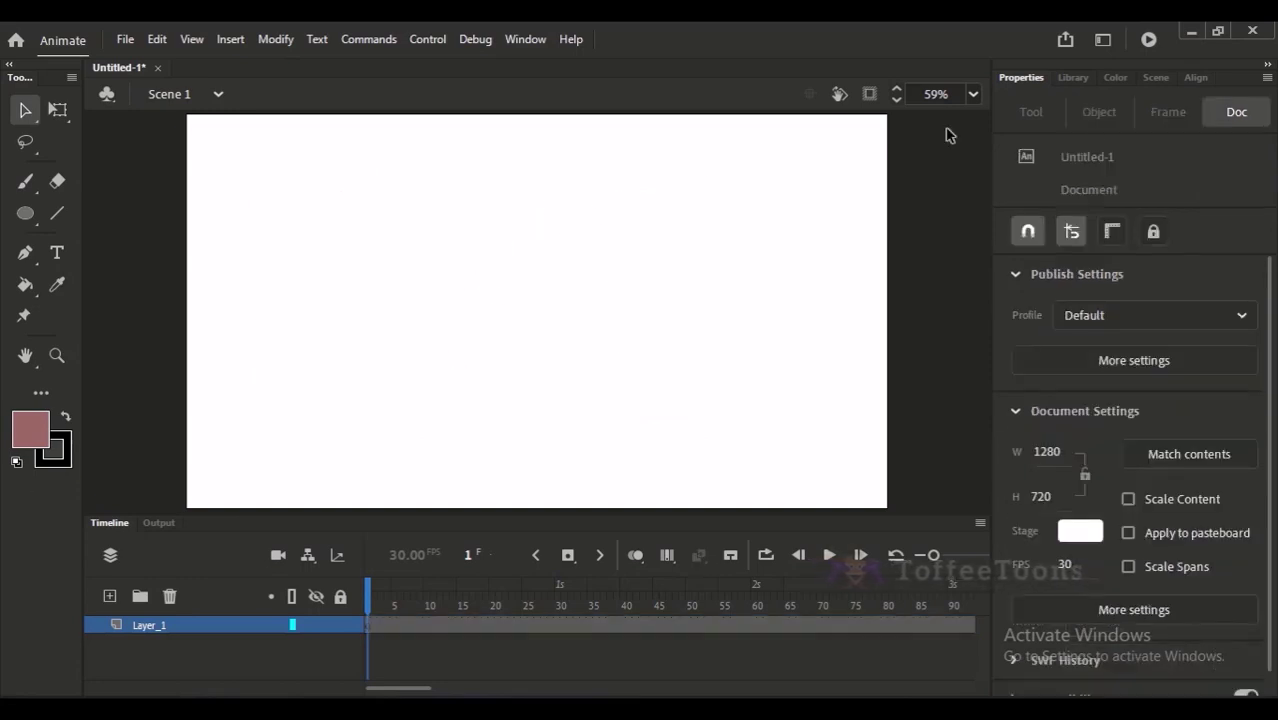
Delete the Circle 2 symbol from the library and undo the deletion
click(1074, 78)
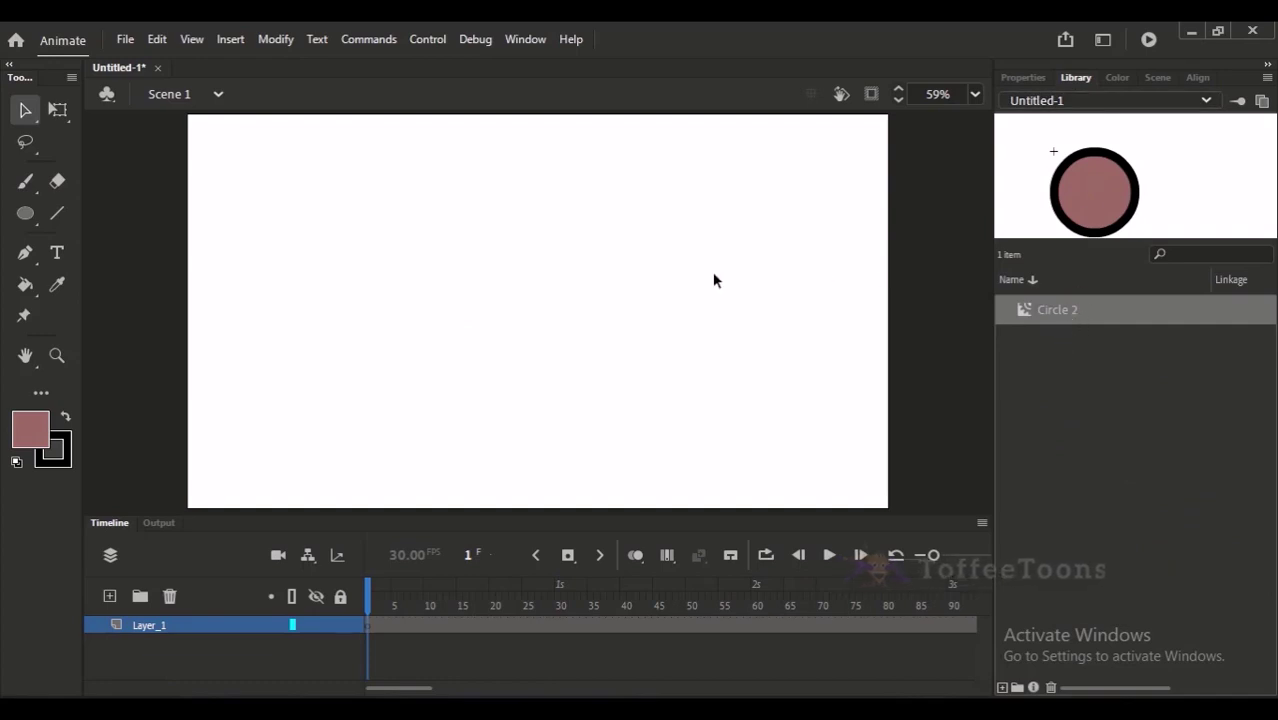
drag(422, 192, 622, 386)
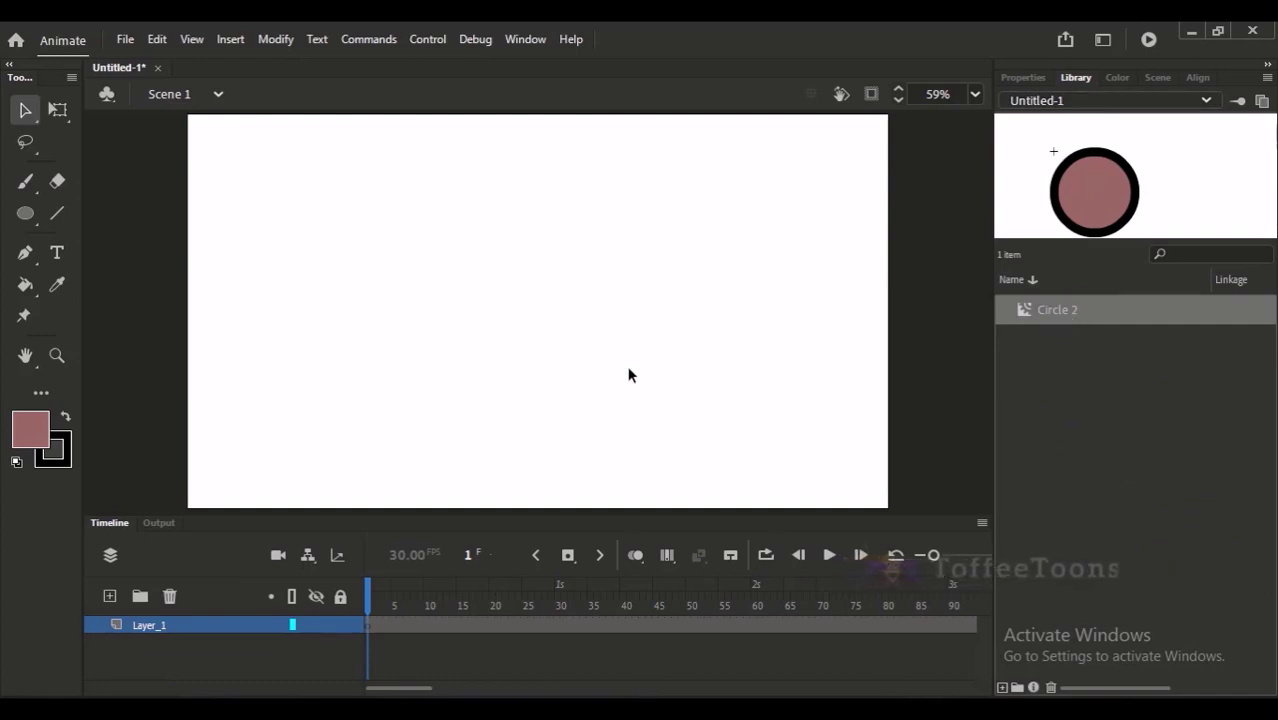
click(1066, 313)
click(1051, 688)
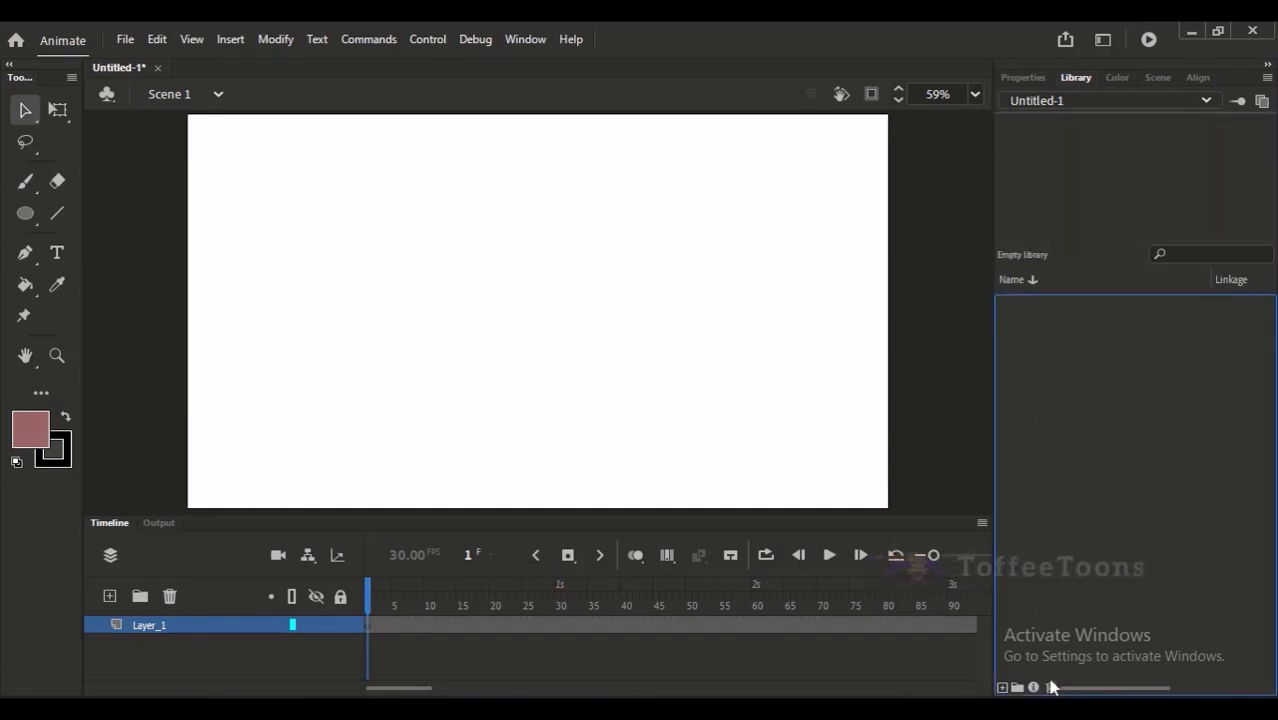
key(ctrl+z)
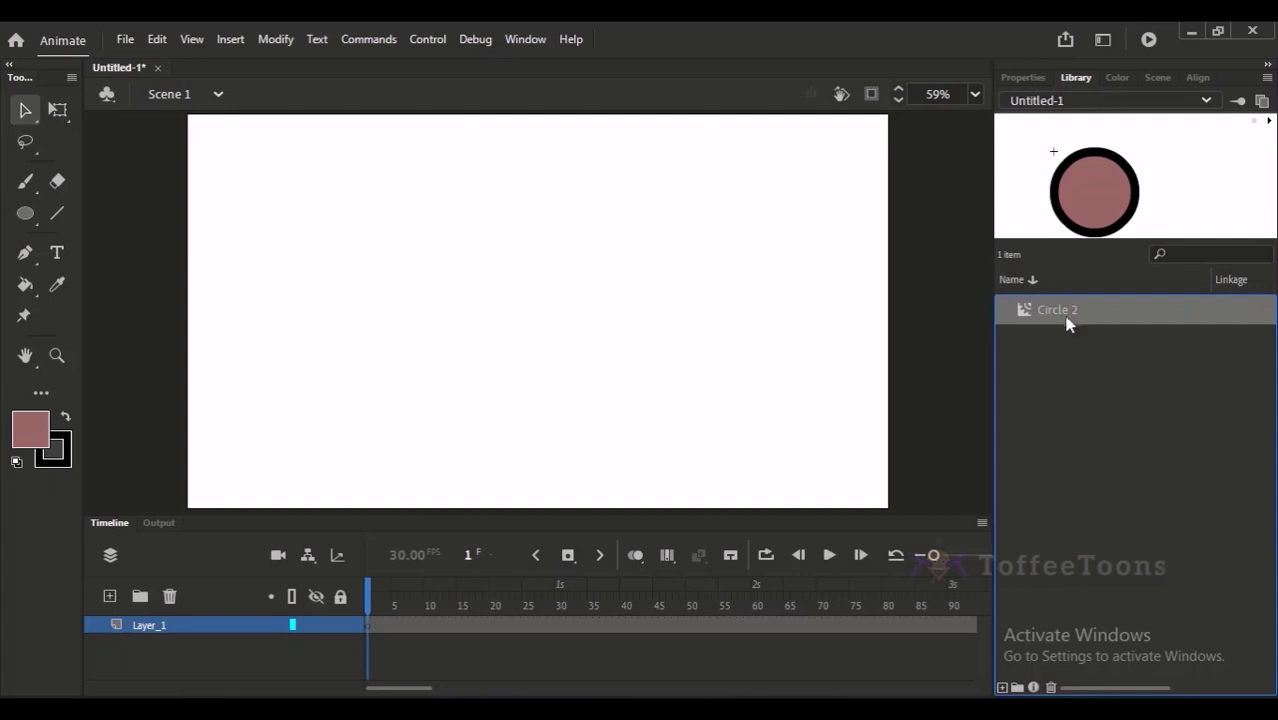
Place a Circle 2 instance from the library, enlarge it to about 324 px wide, and move it to the left half of the stage
drag(993, 370, 523, 330)
key(q)
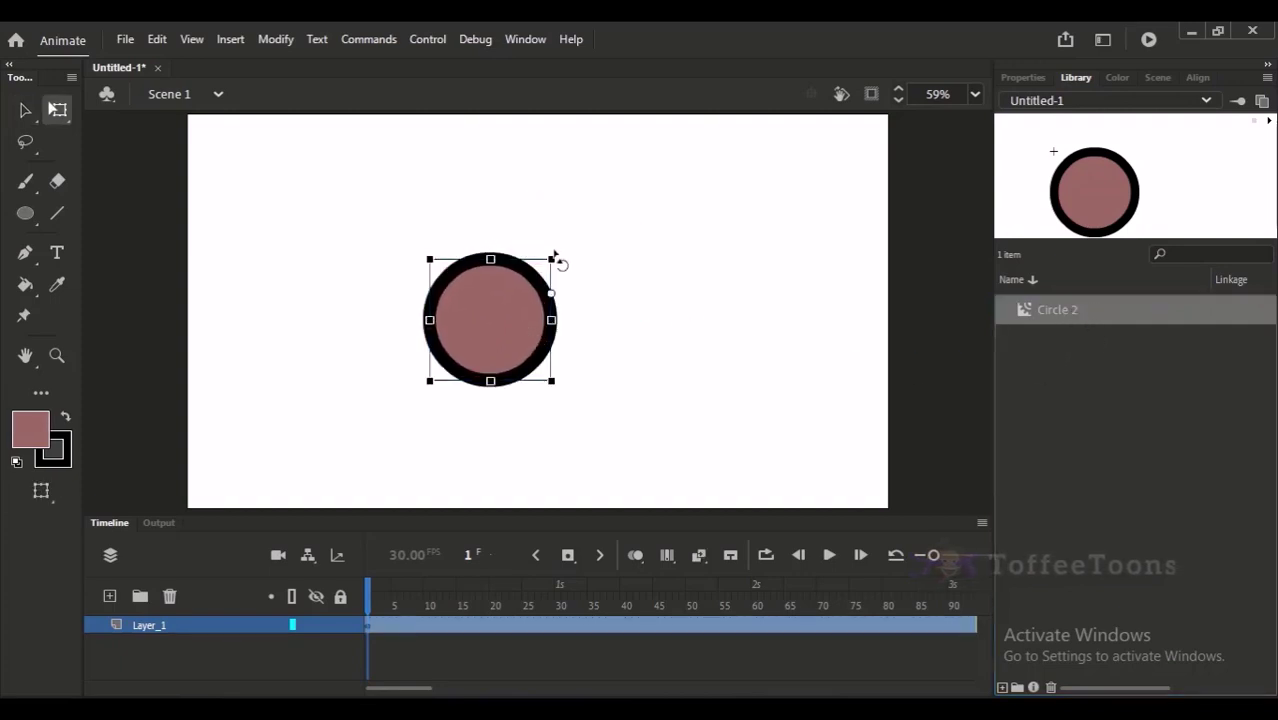
drag(556, 258, 578, 231)
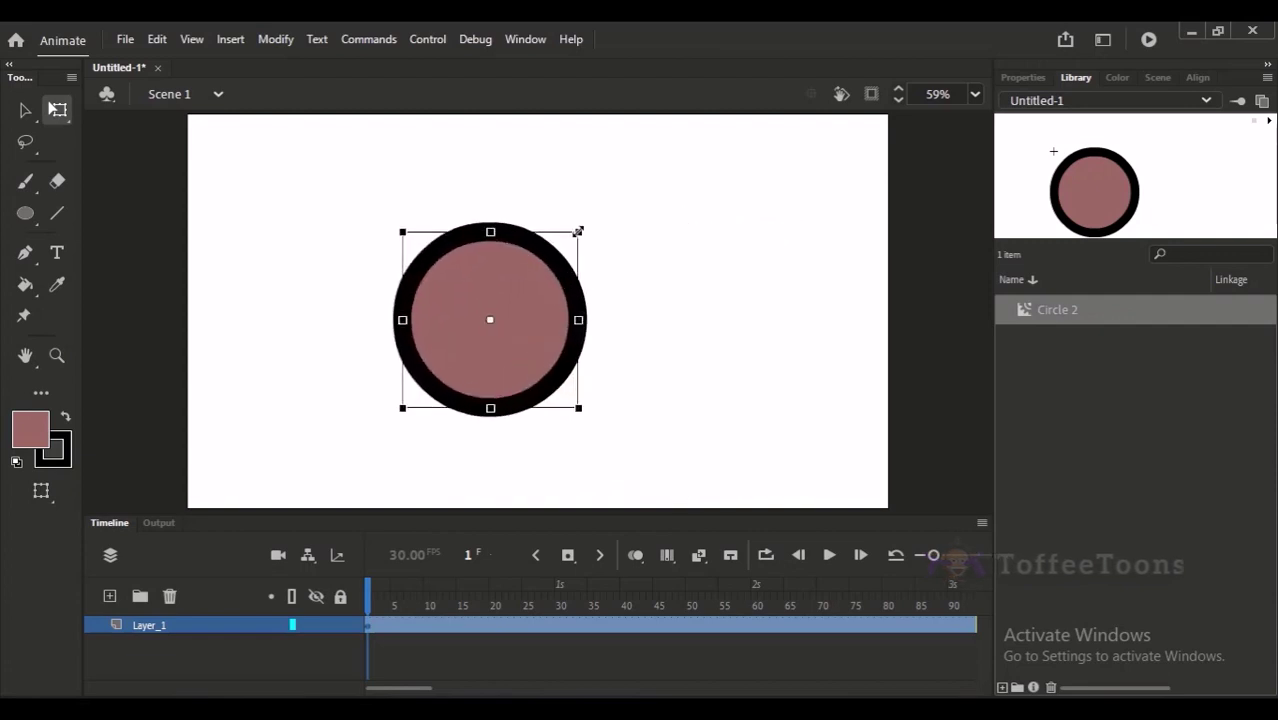
drag(540, 312, 393, 298)
click(485, 265)
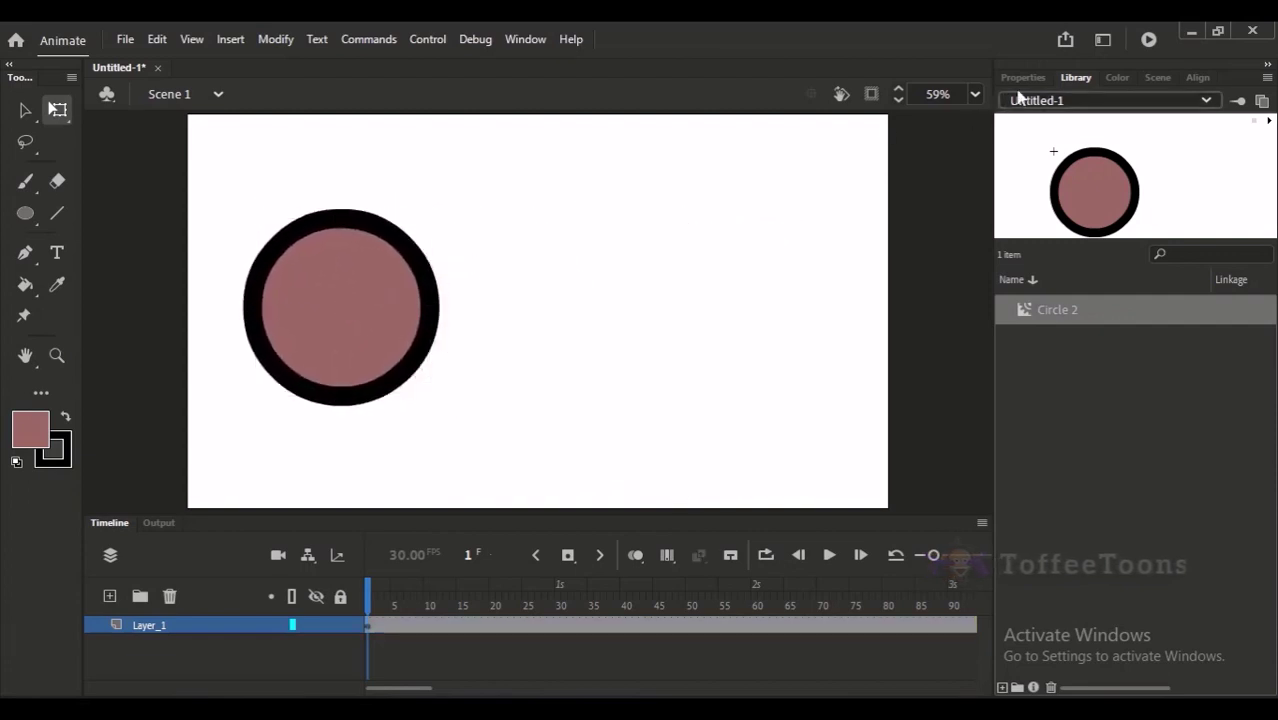
Duplicate the circle horizontally to about X 586, and shift the original to about X 154
click(1022, 77)
click(390, 318)
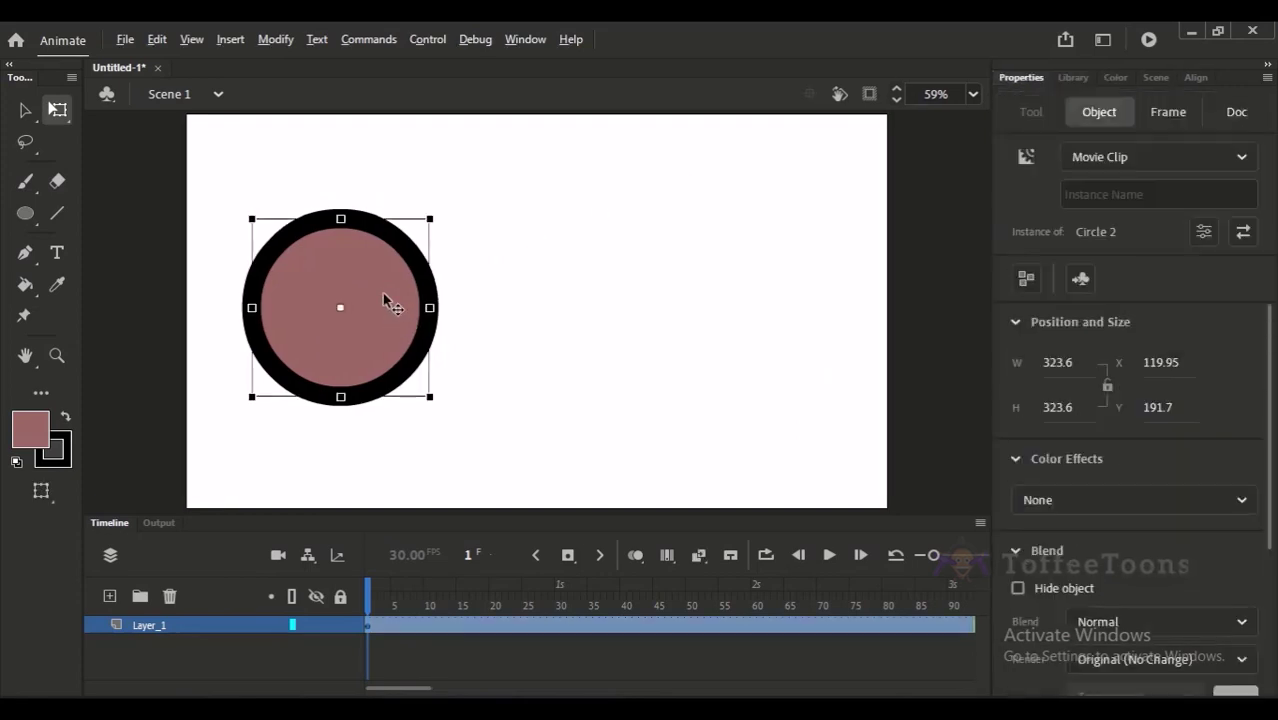
drag(383, 296, 636, 296)
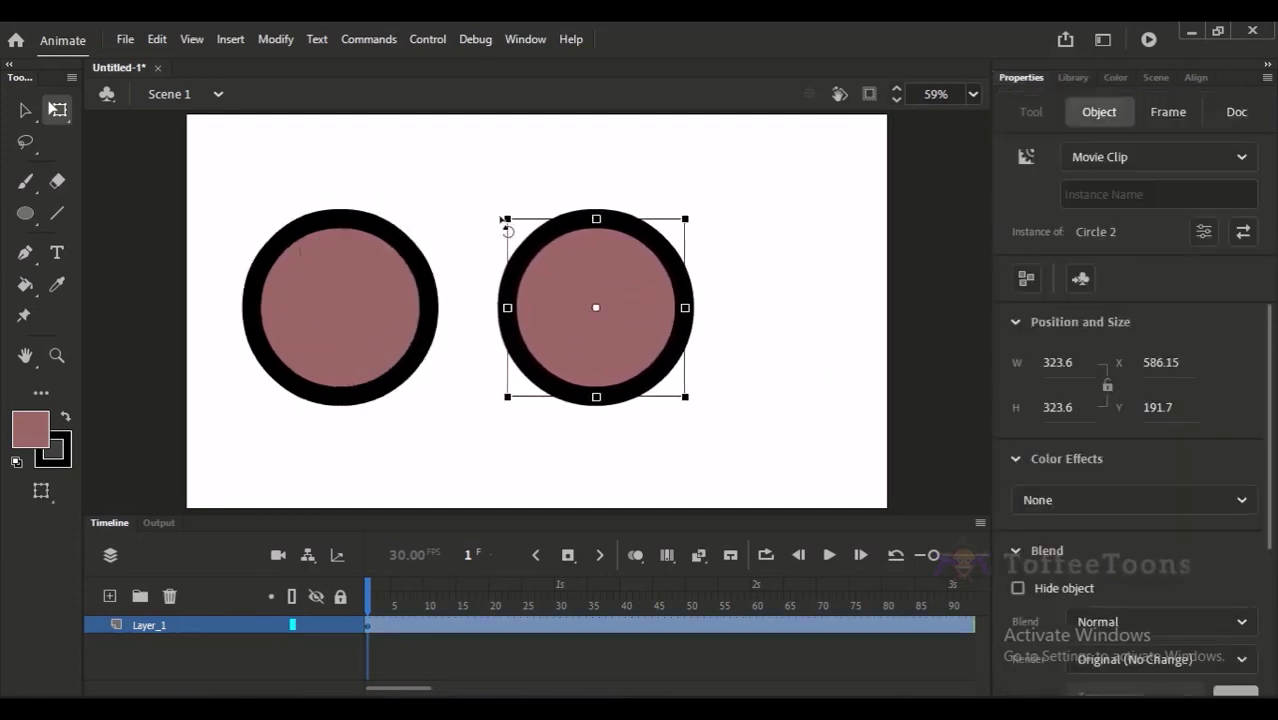
drag(379, 309, 398, 309)
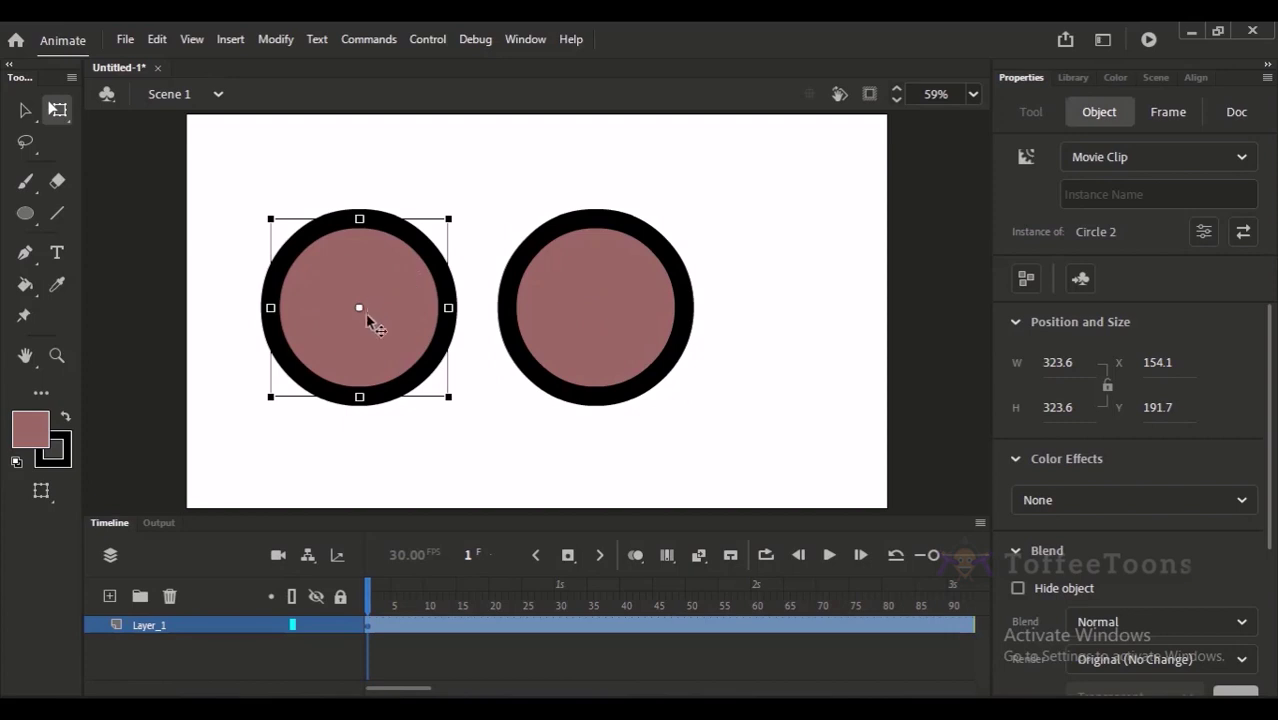
click(606, 296)
click(696, 326)
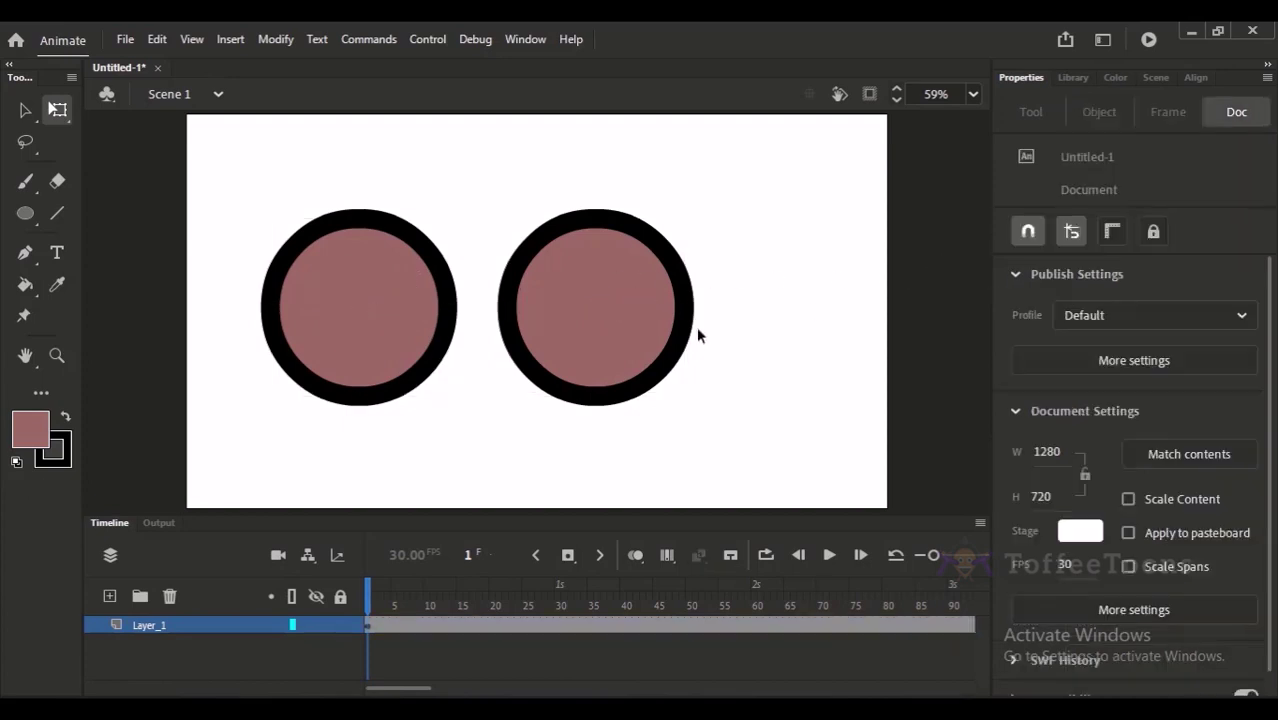
Open the duplicated circle's symbol for editing and change its fill to blue 0A83E9
click(640, 327)
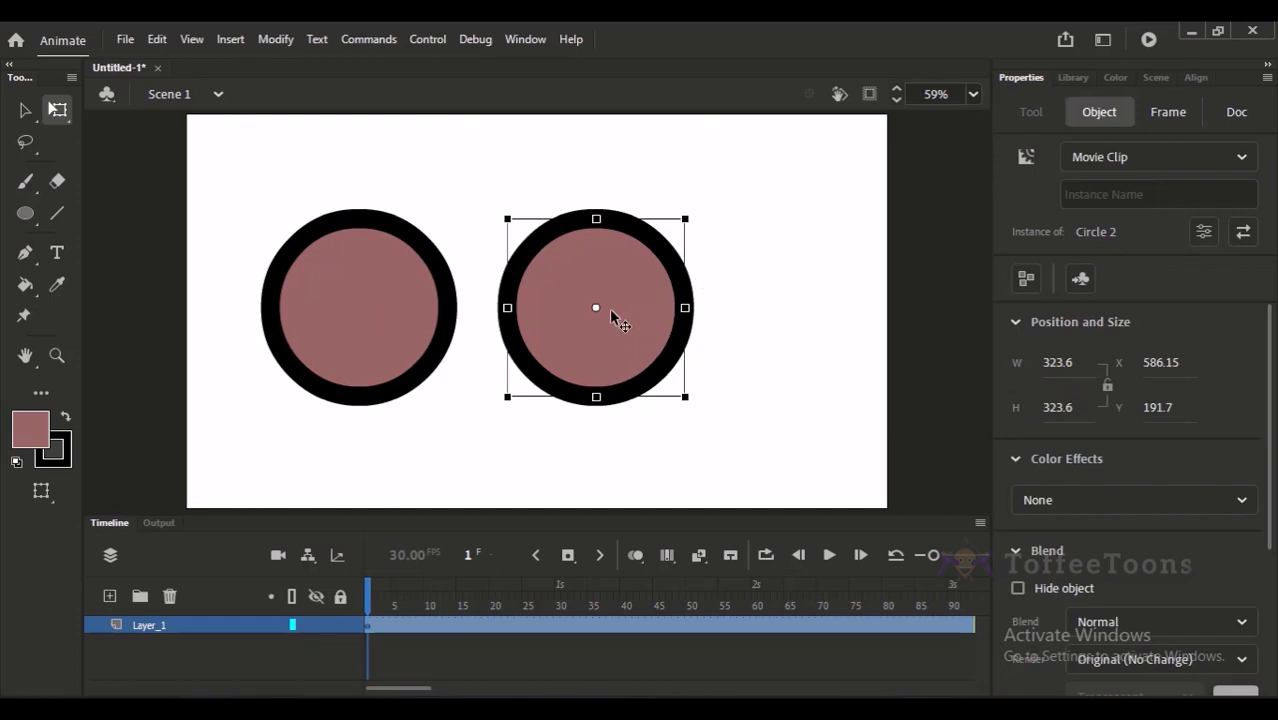
key(v)
double_click(609, 306)
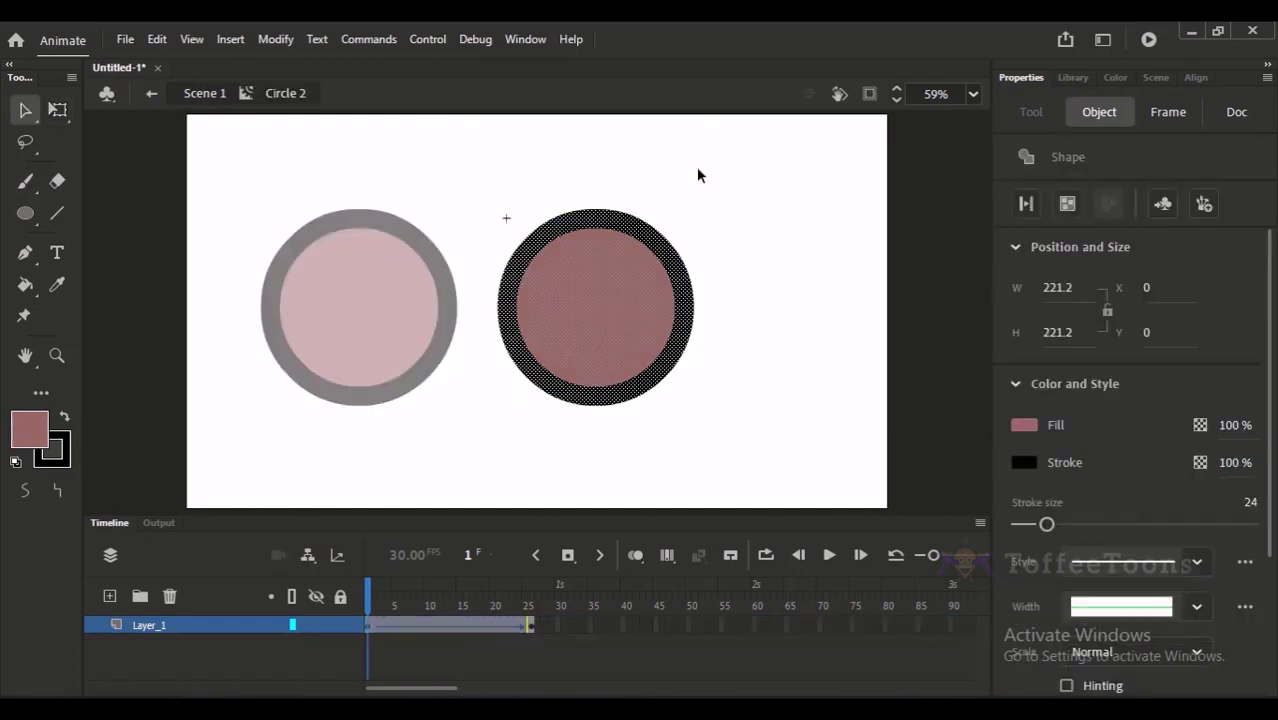
click(606, 264)
click(1118, 77)
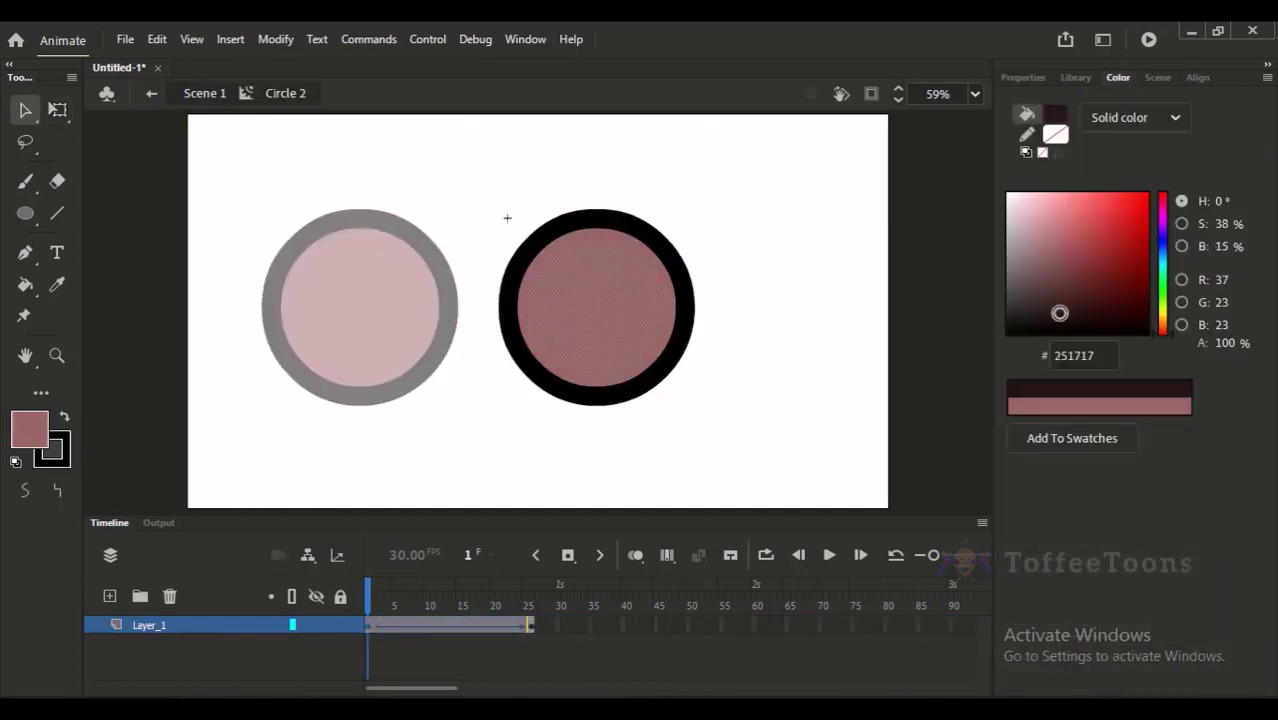
drag(1060, 313, 1144, 205)
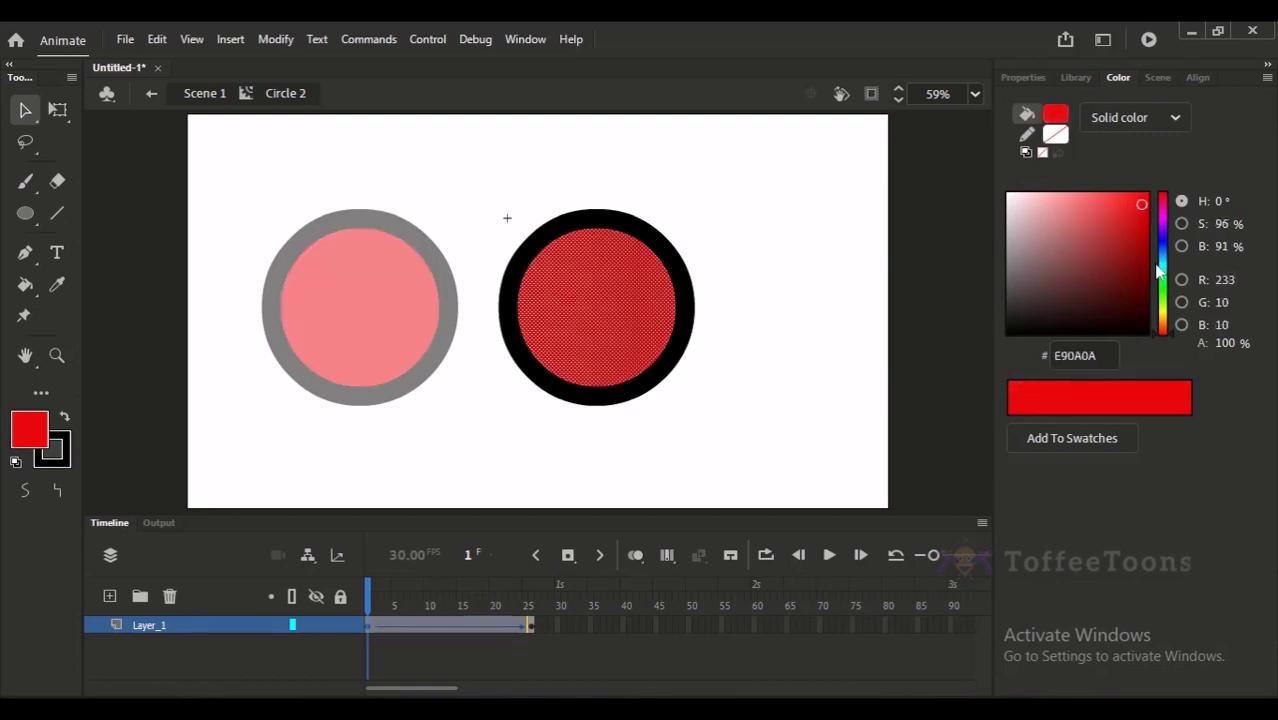
drag(1158, 272, 1160, 253)
click(815, 313)
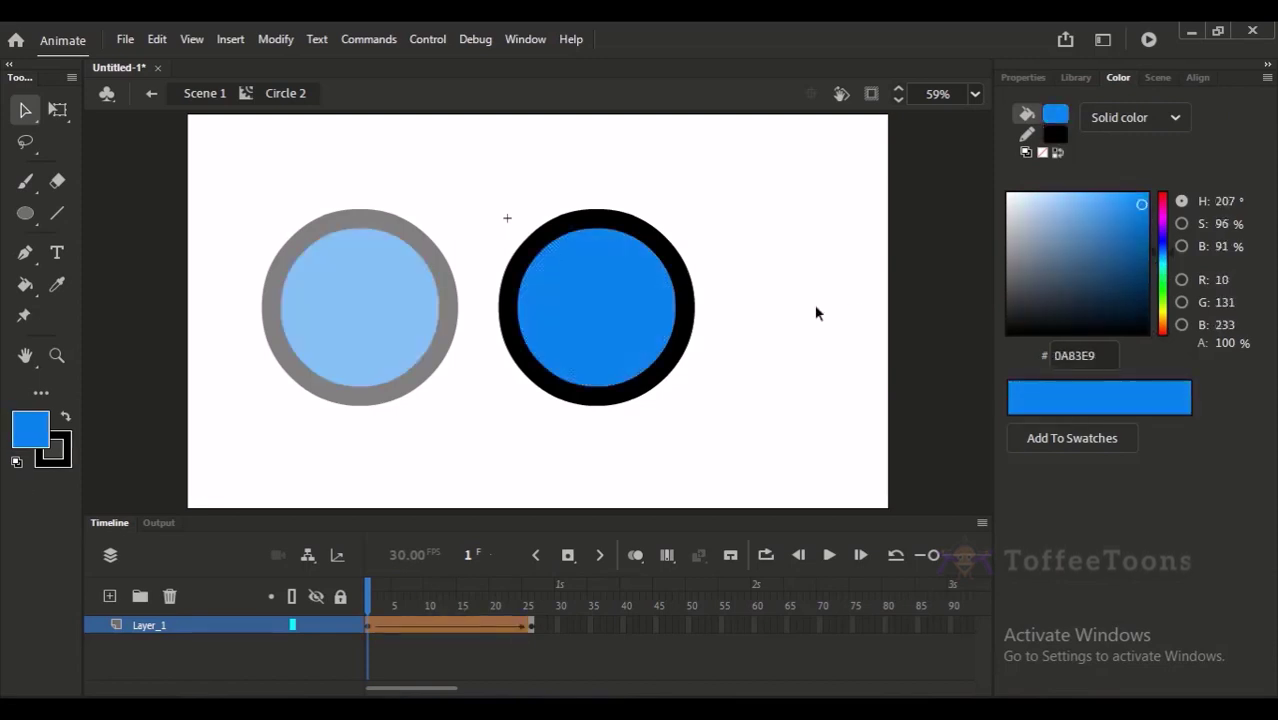
Return to Scene 1 and compare the two Circle 2 instances by selecting each in turn
click(229, 94)
click(404, 253)
click(540, 256)
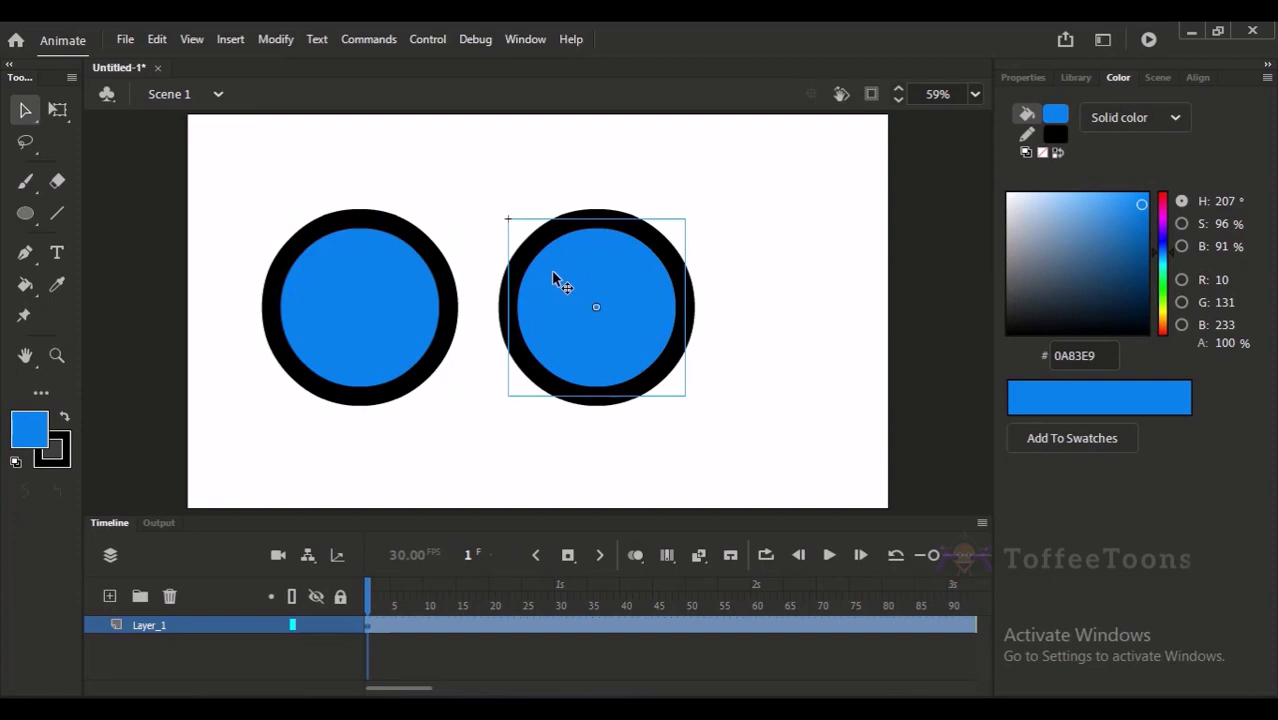
click(432, 310)
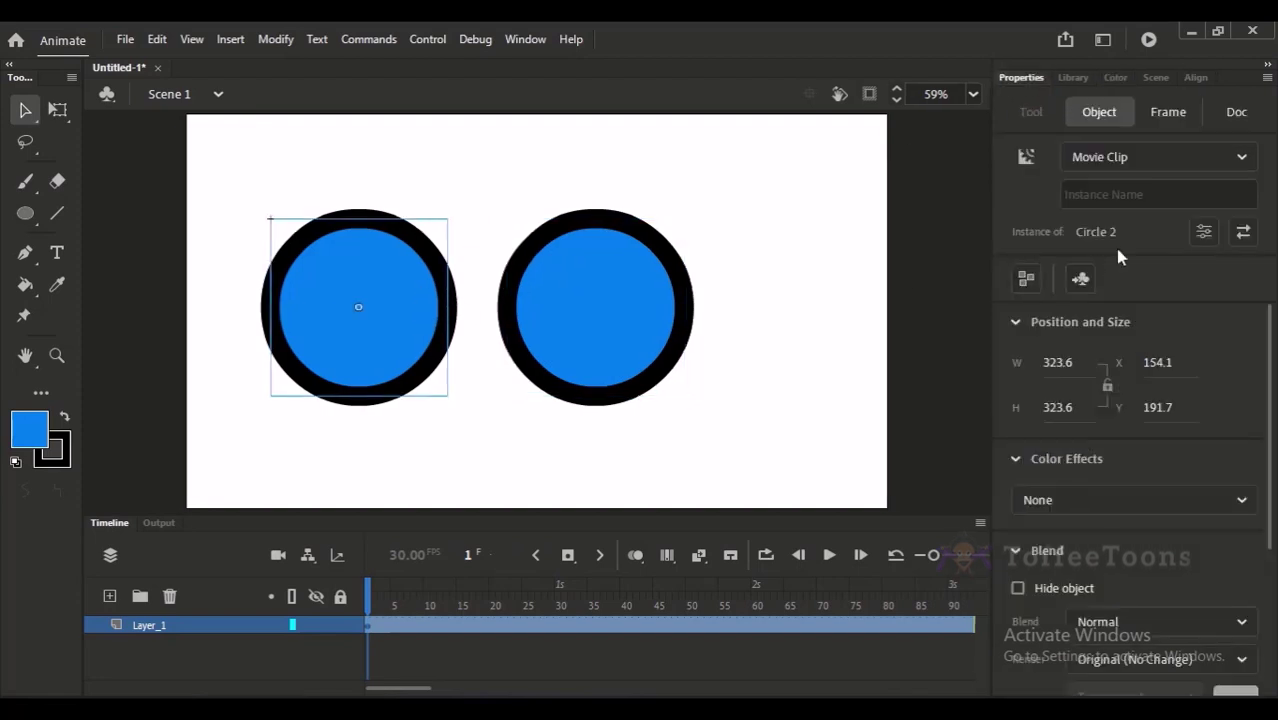
click(643, 301)
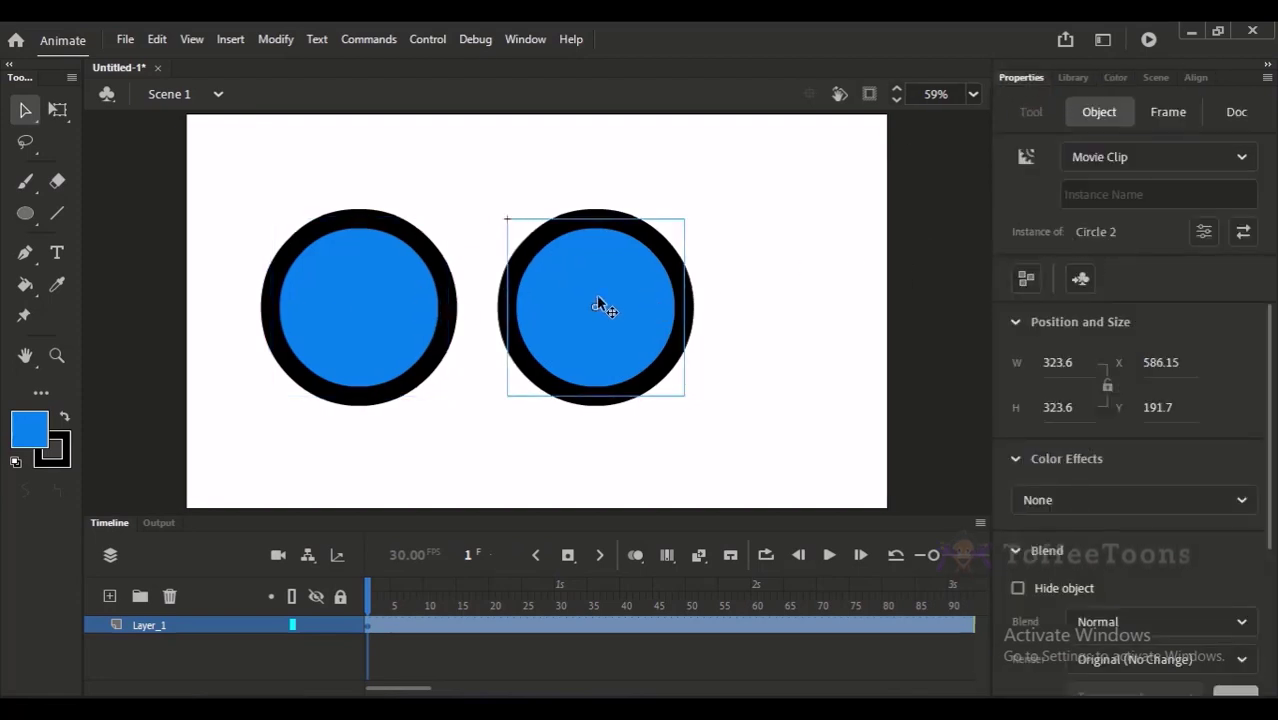
click(440, 325)
click(545, 320)
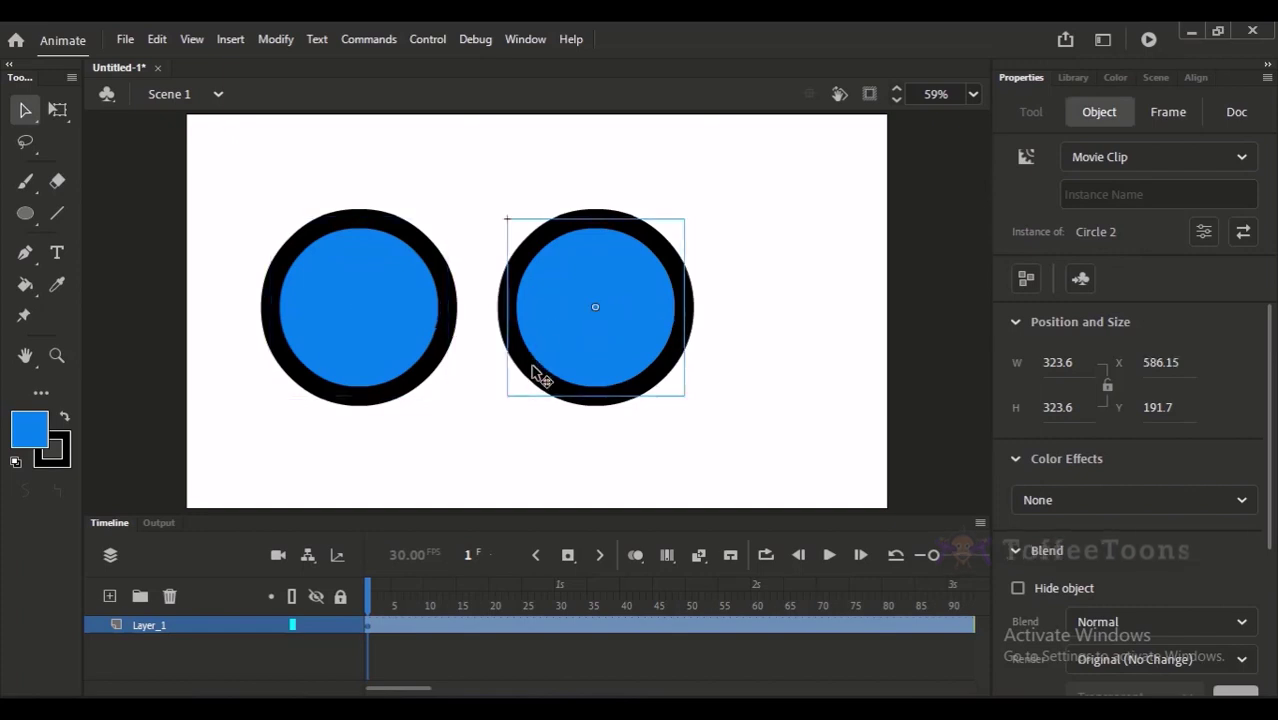
Play the animation inside the Circle 2 symbol, and return to Scene 1 at frame 1
double_click(593, 361)
key(Return)
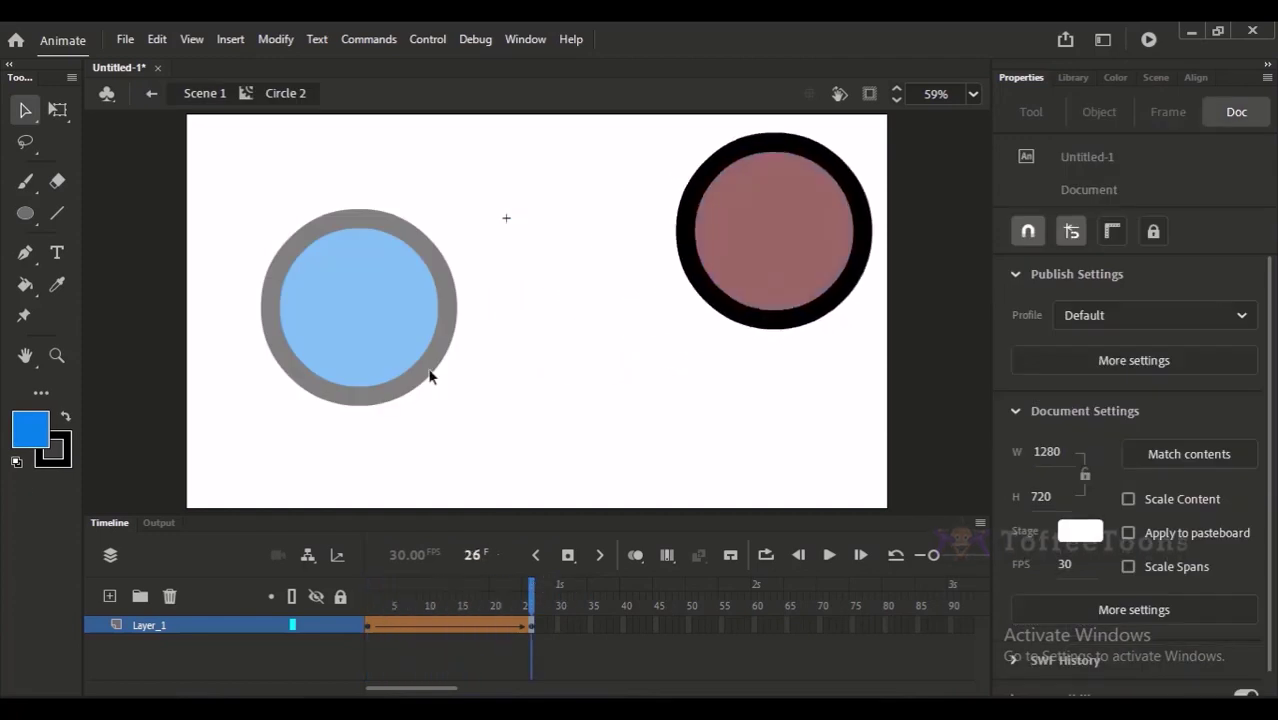
click(204, 93)
mouse_move(374, 605)
mouse_down()
mouse_move(502, 605)
mouse_move(367, 605)
mouse_up()
click(342, 332)
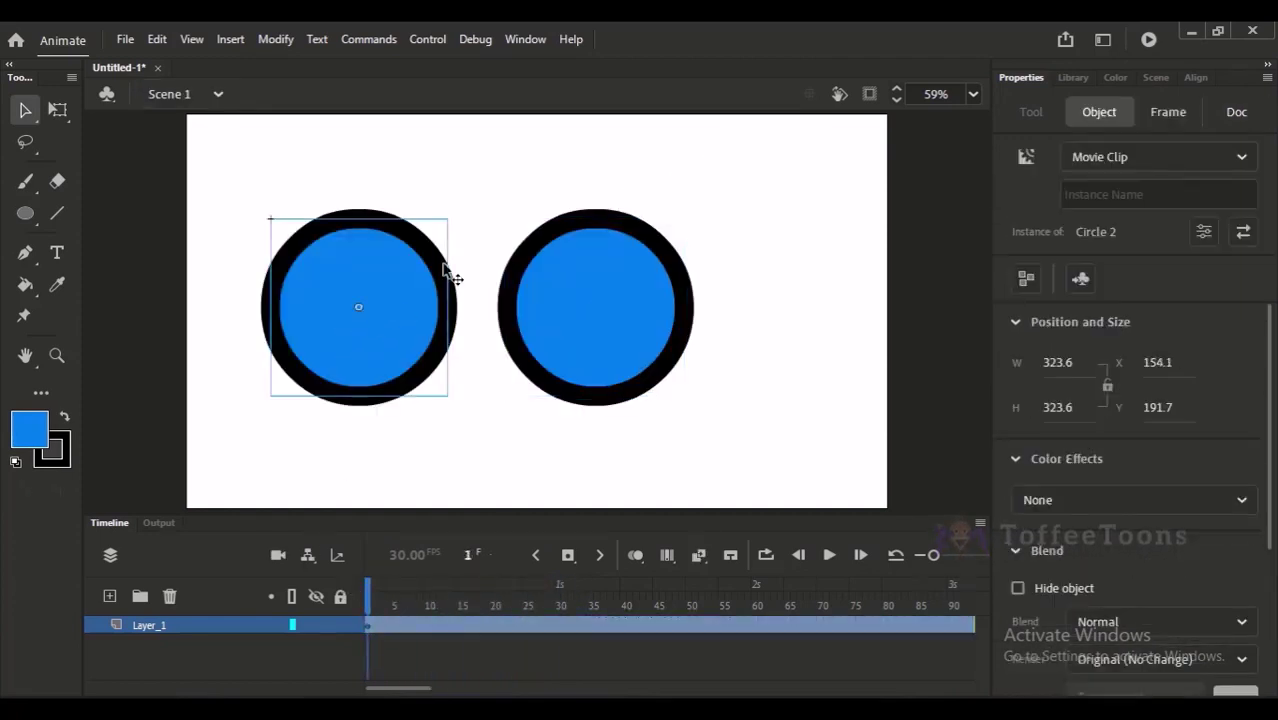
shift+click(600, 290)
click(1118, 160)
click(873, 251)
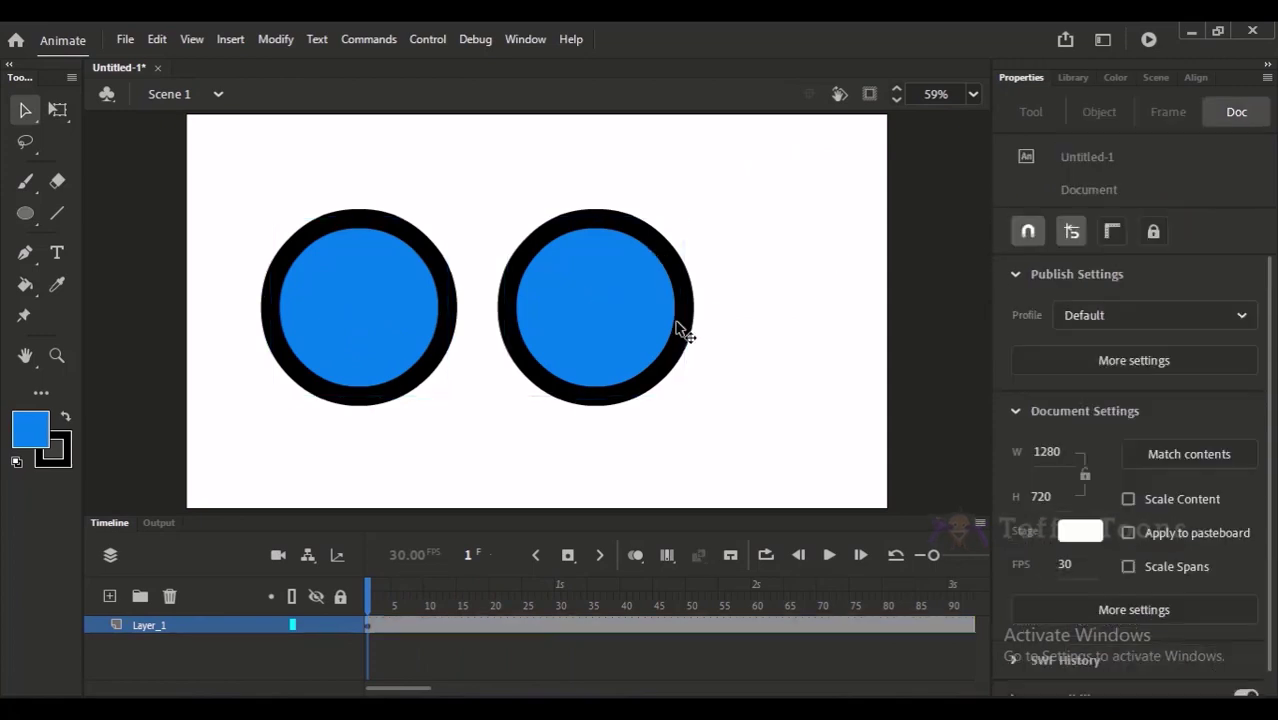
Set the instance type of the right circle and of the left circle to Graphic, and deselect them
click(683, 333)
click(1118, 157)
click(1093, 245)
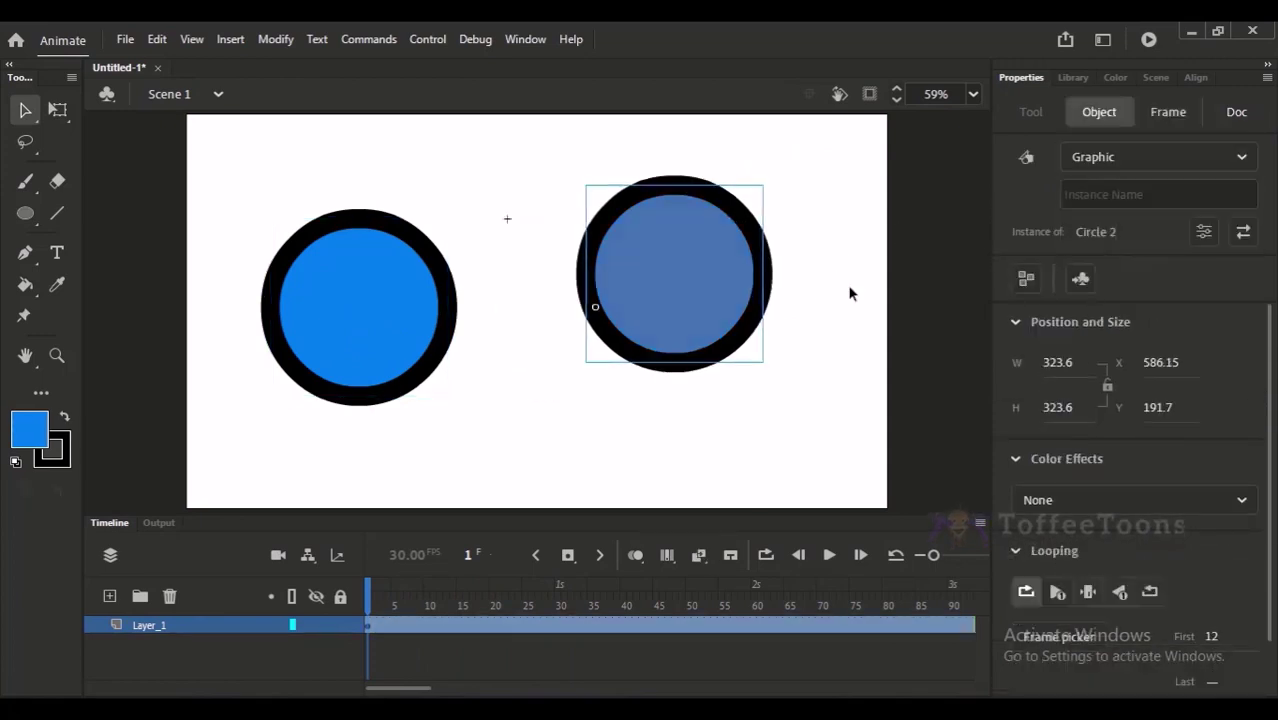
click(409, 323)
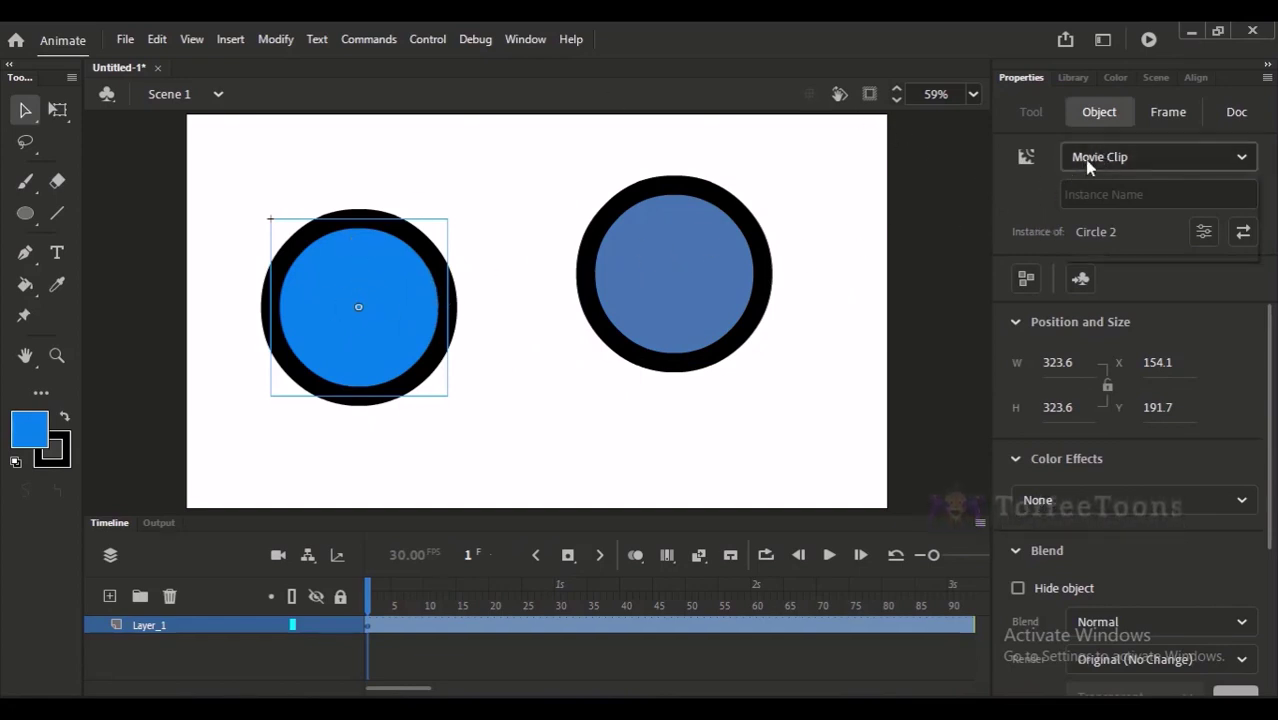
click(1118, 157)
click(1093, 245)
click(843, 360)
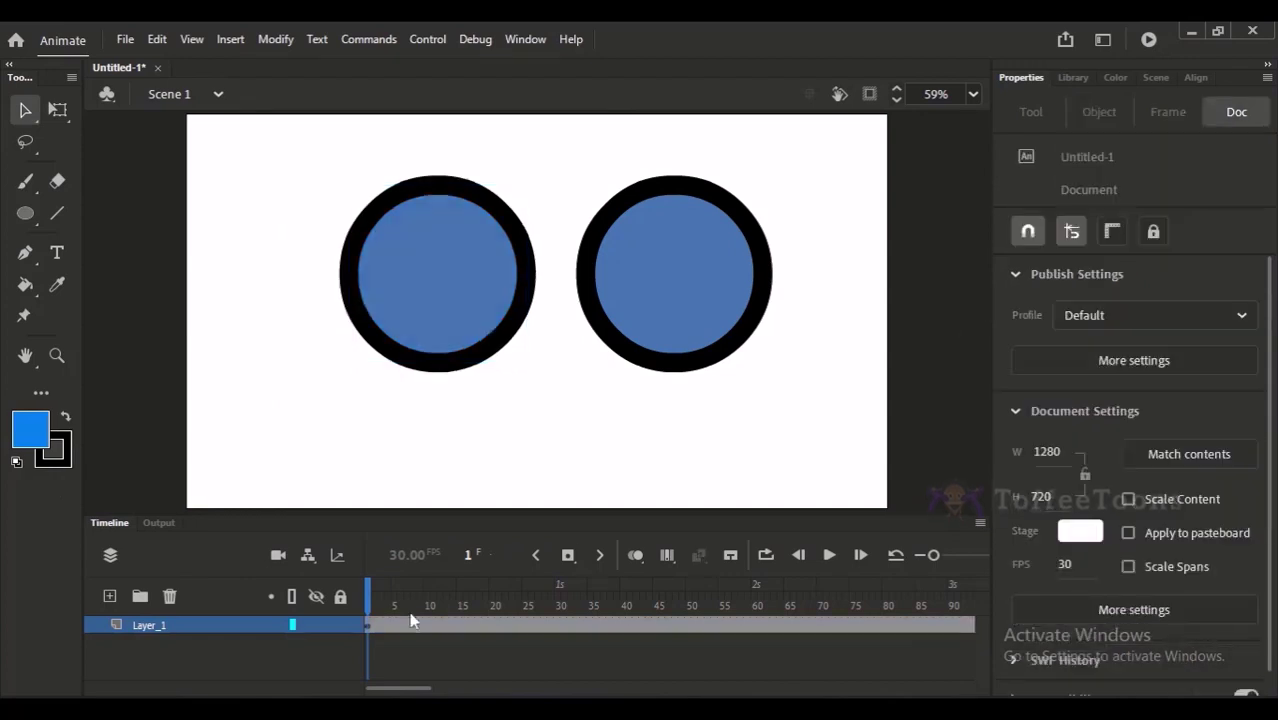
Scrub the main timeline to frame 18, and set both graphic circles' looping to play once
drag(388, 600, 478, 596)
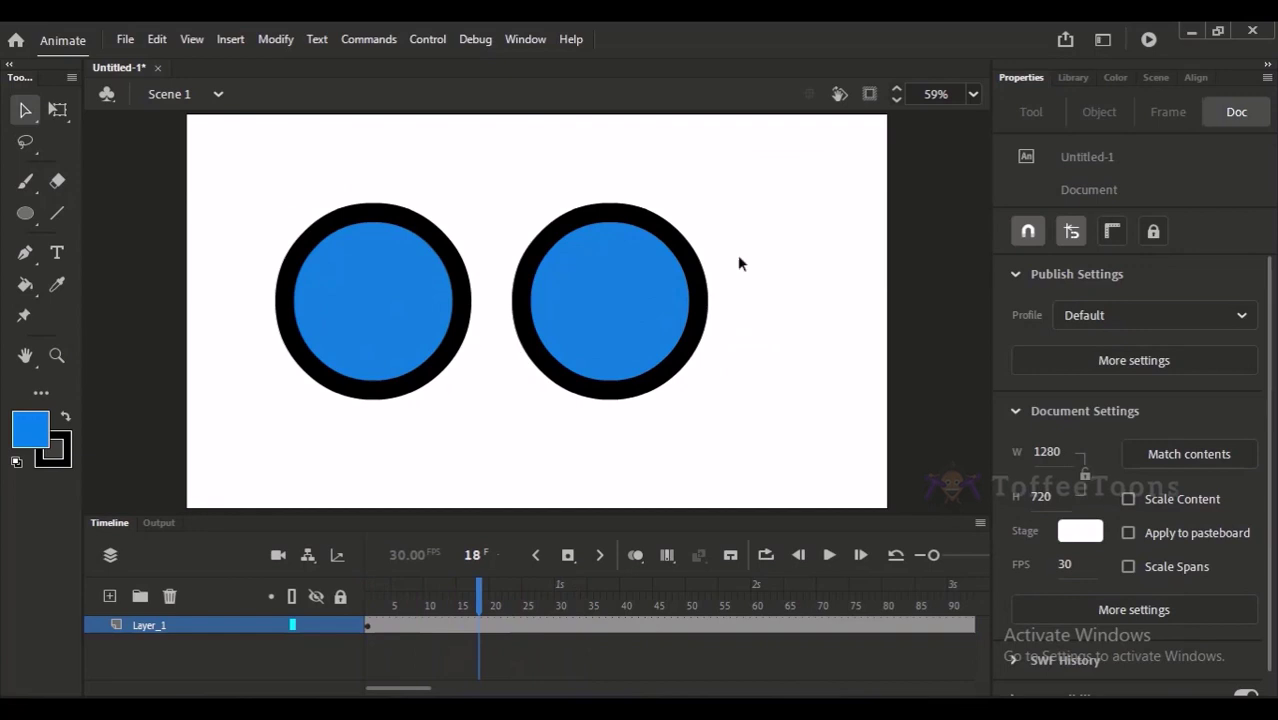
key(ctrl+a)
click(1056, 554)
click(368, 625)
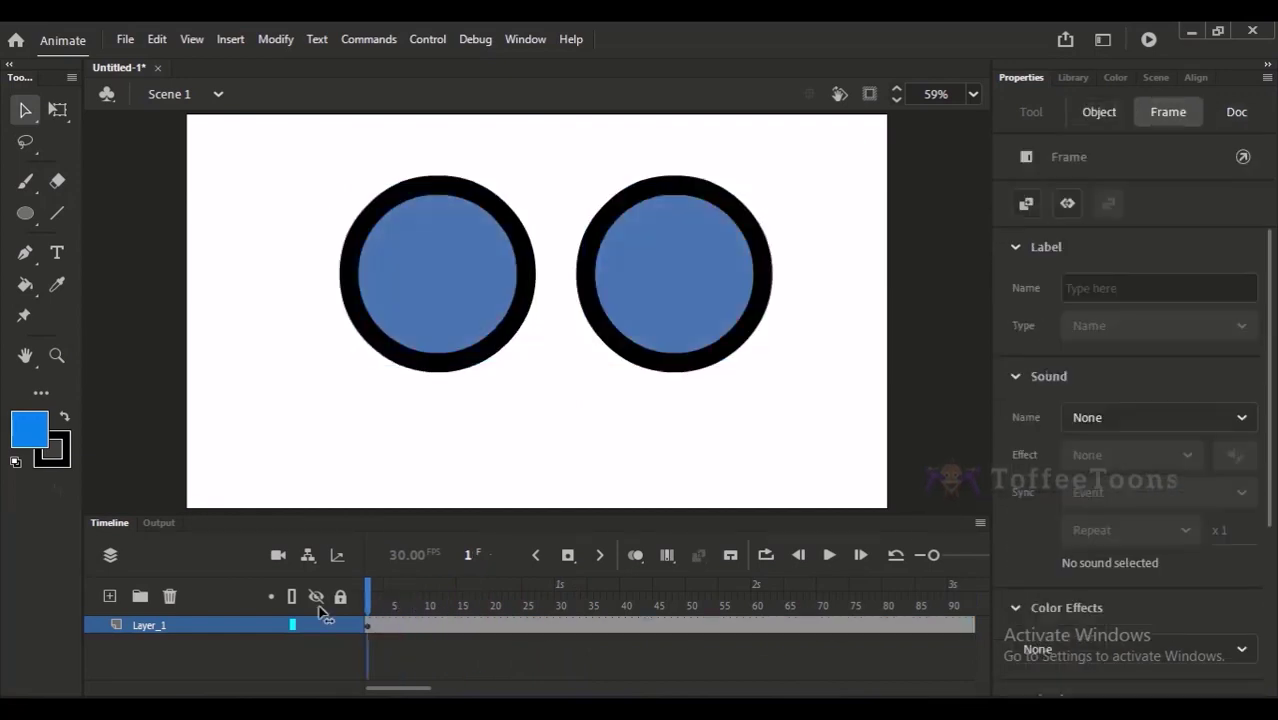
click(432, 640)
key(Return)
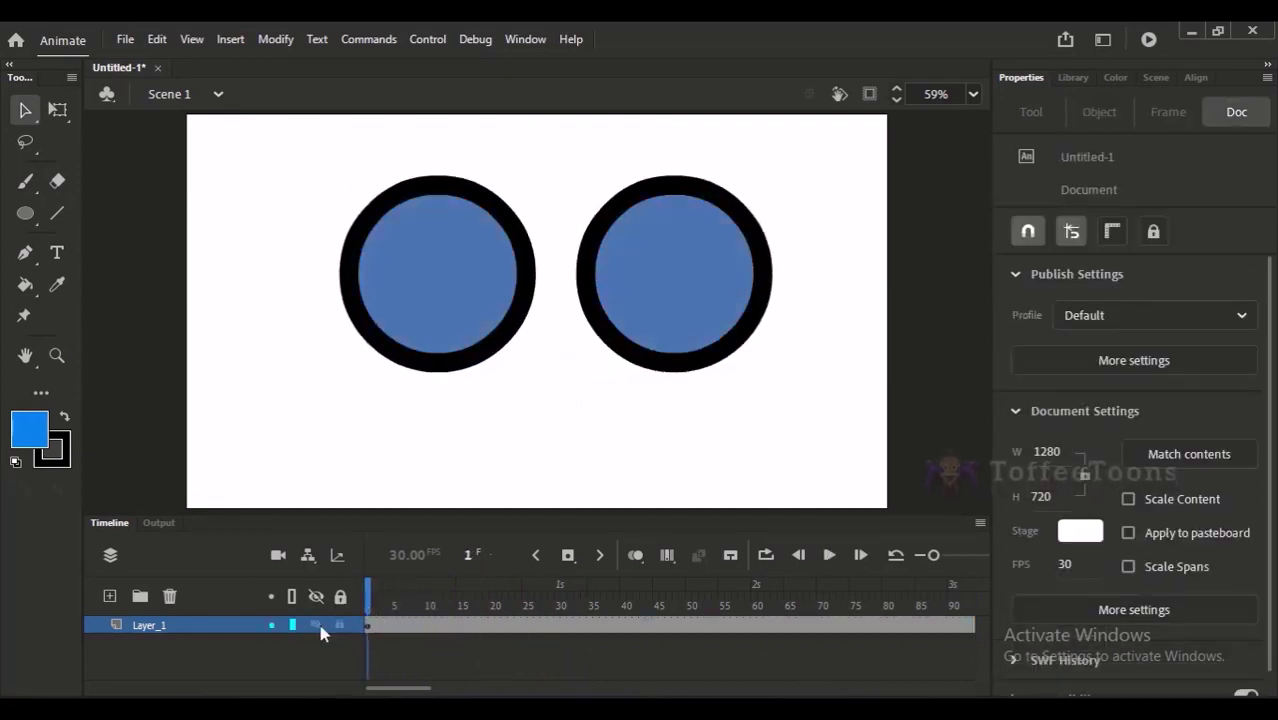
Set the looping first frame of the left and right graphic circles to 1, deselect them, and scrub the timeline back to frame 1
click(490, 314)
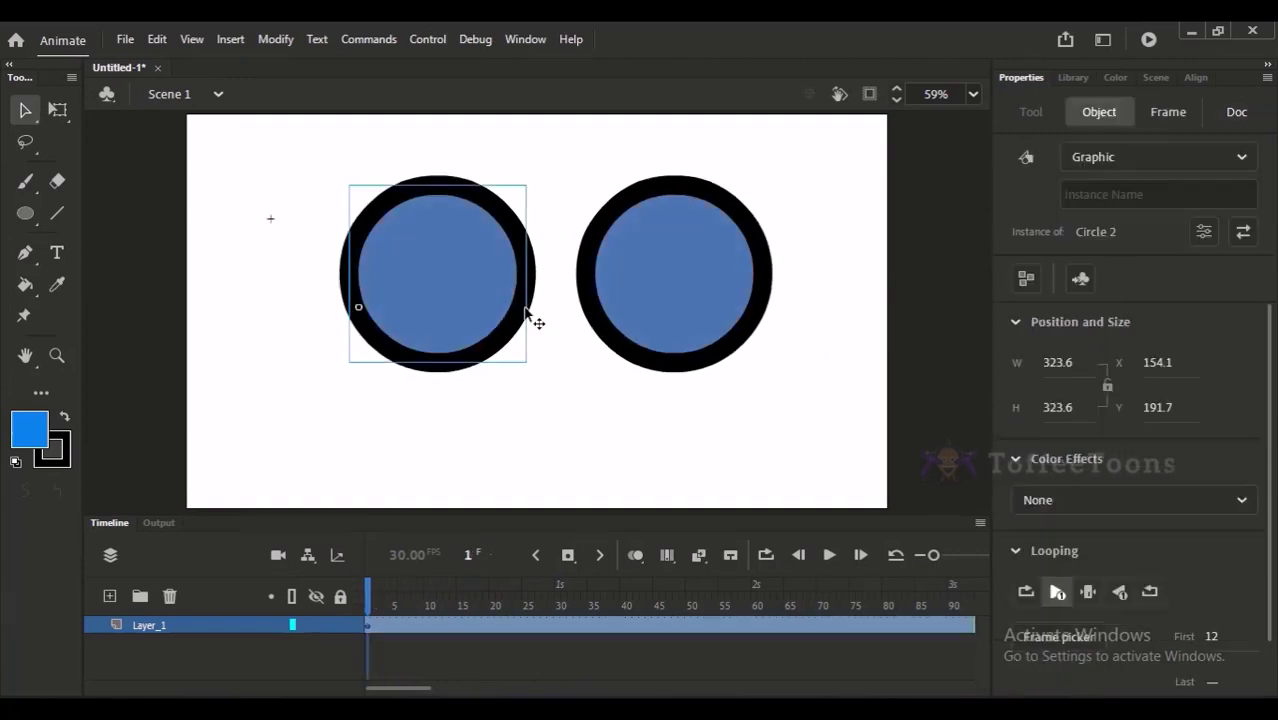
drag(1216, 651, 1014, 603)
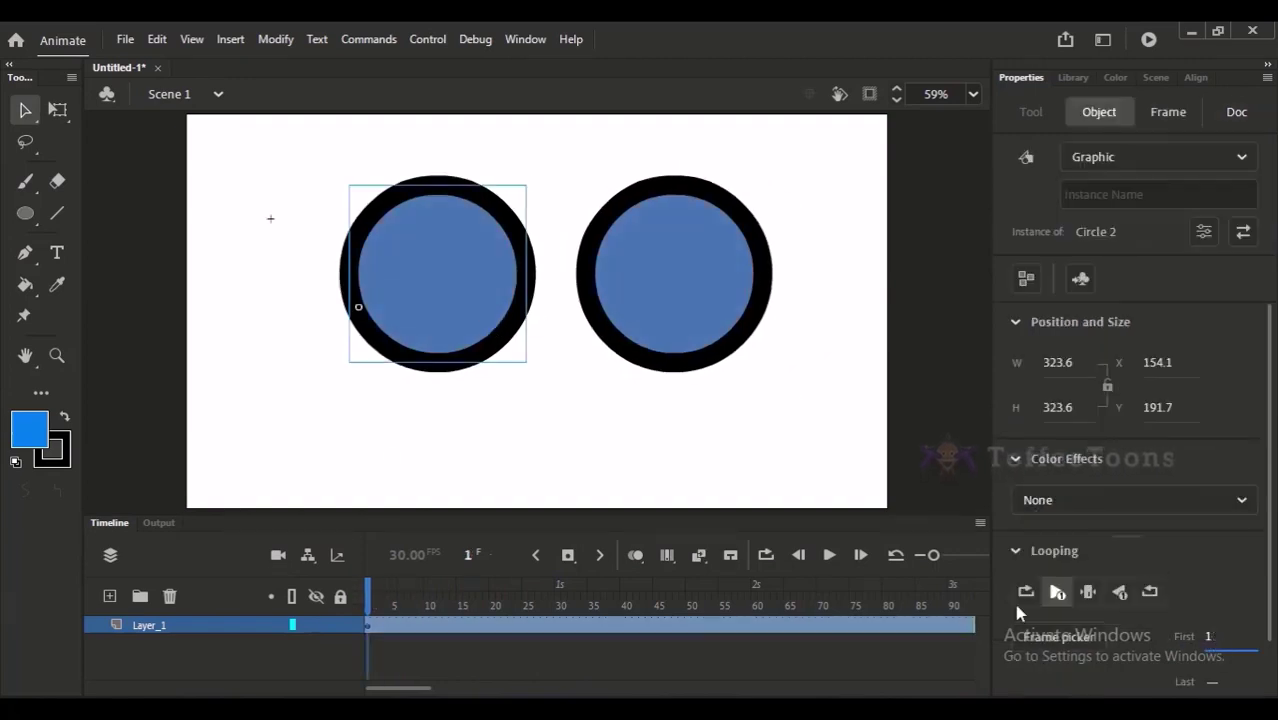
click(722, 308)
drag(1221, 633, 1085, 645)
click(477, 428)
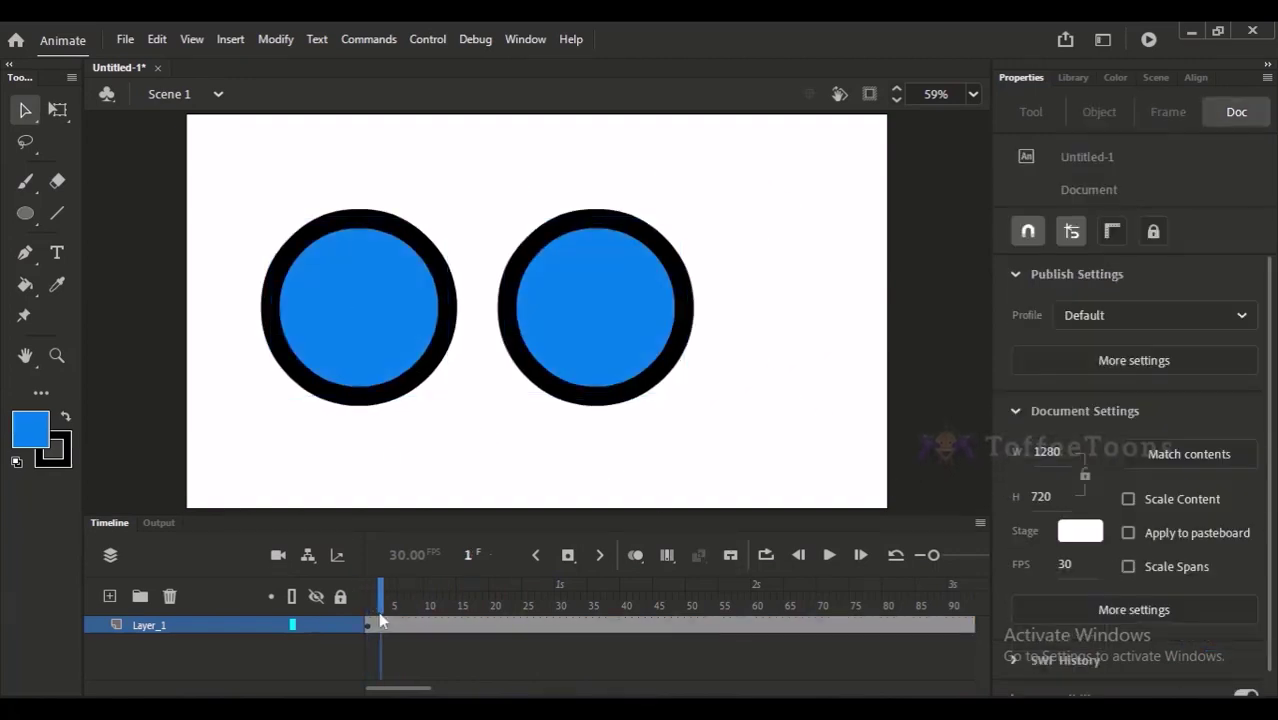
drag(378, 611, 352, 607)
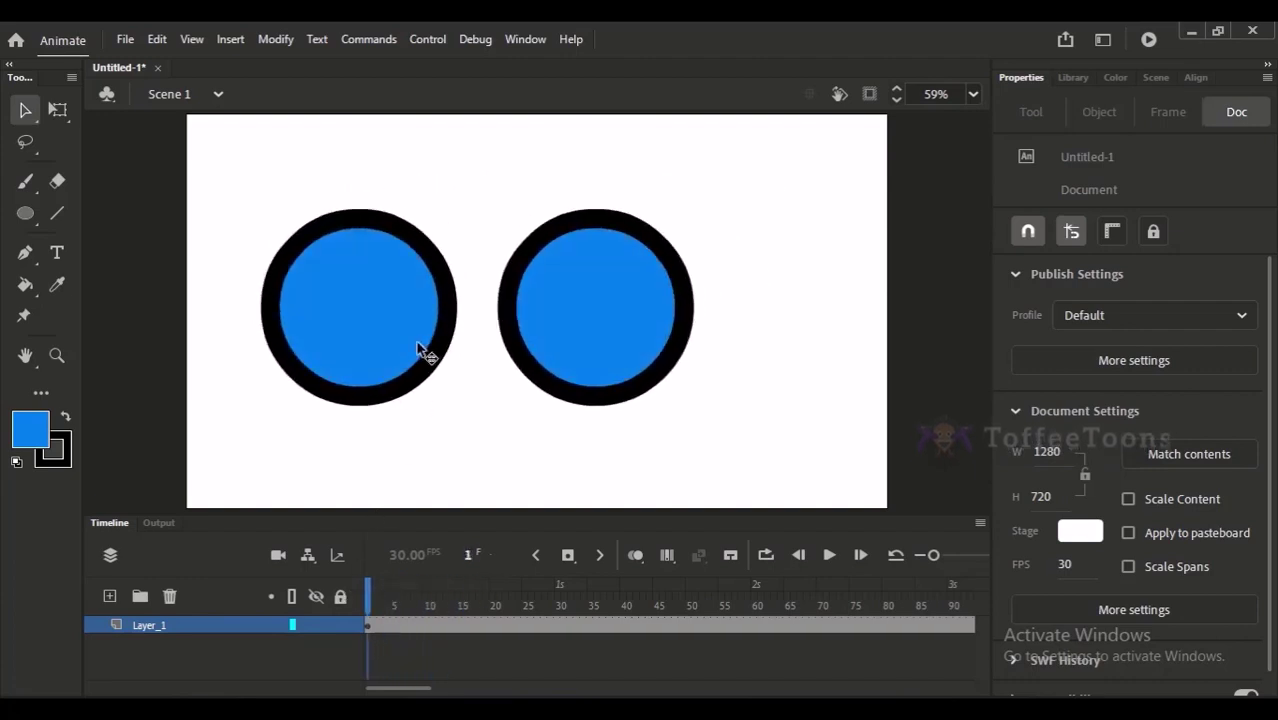
Select the right and left Circle 2 instances alternately to compare which symbol each one uses
click(535, 388)
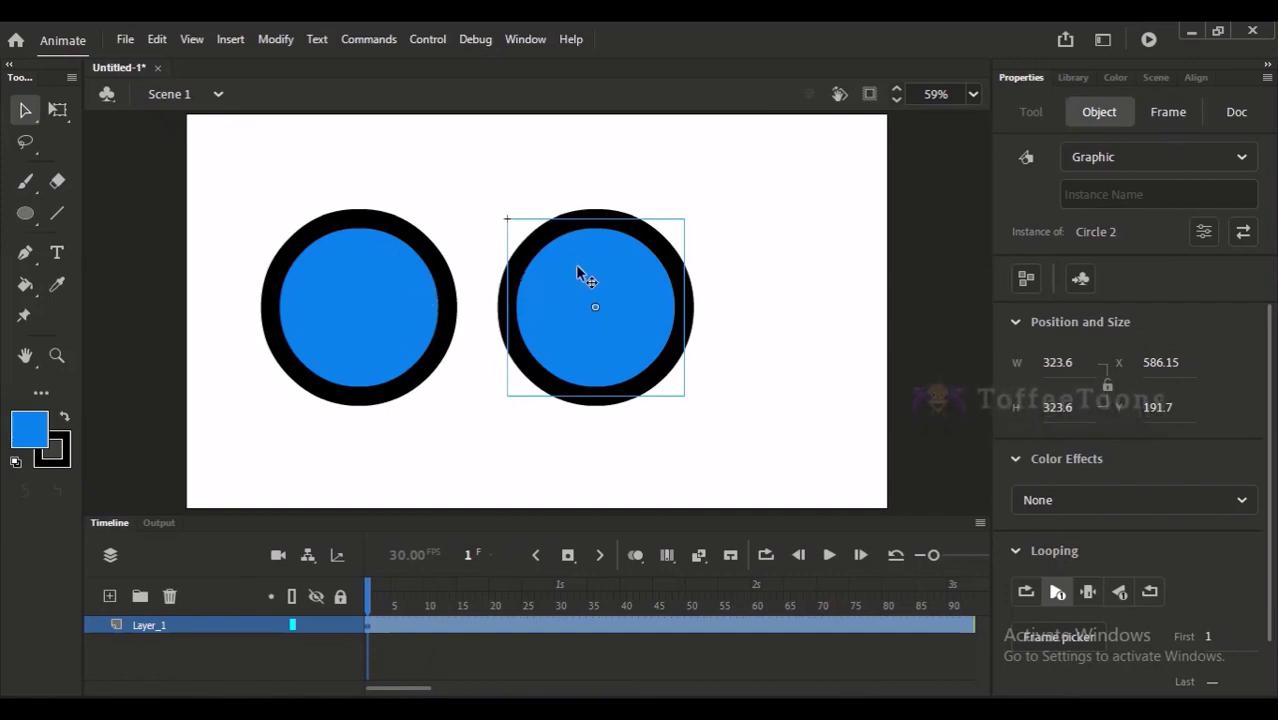
click(414, 329)
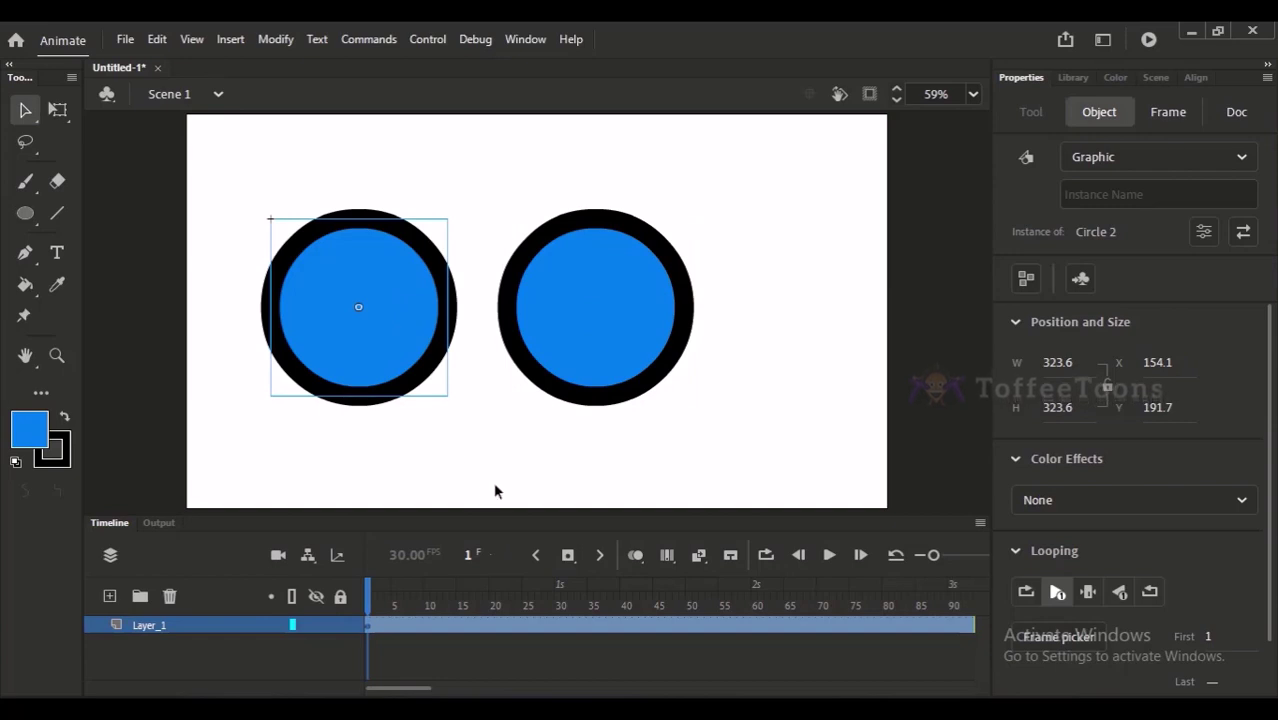
click(566, 290)
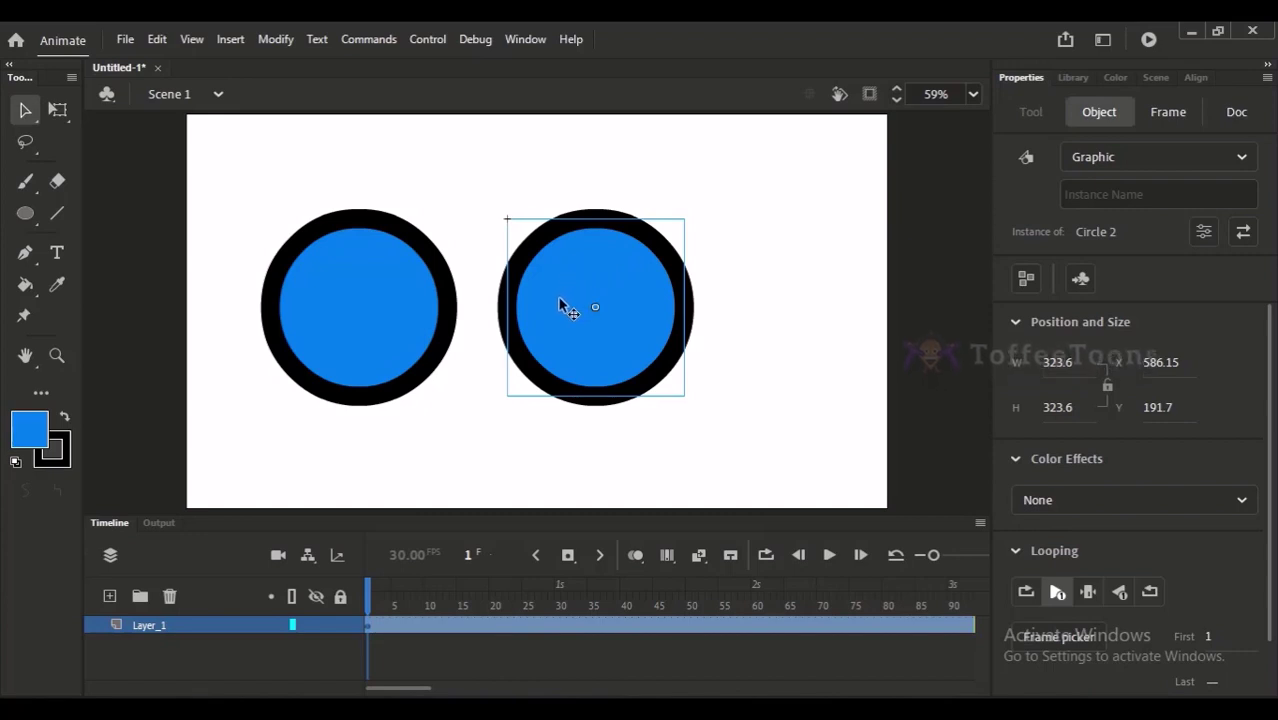
click(432, 305)
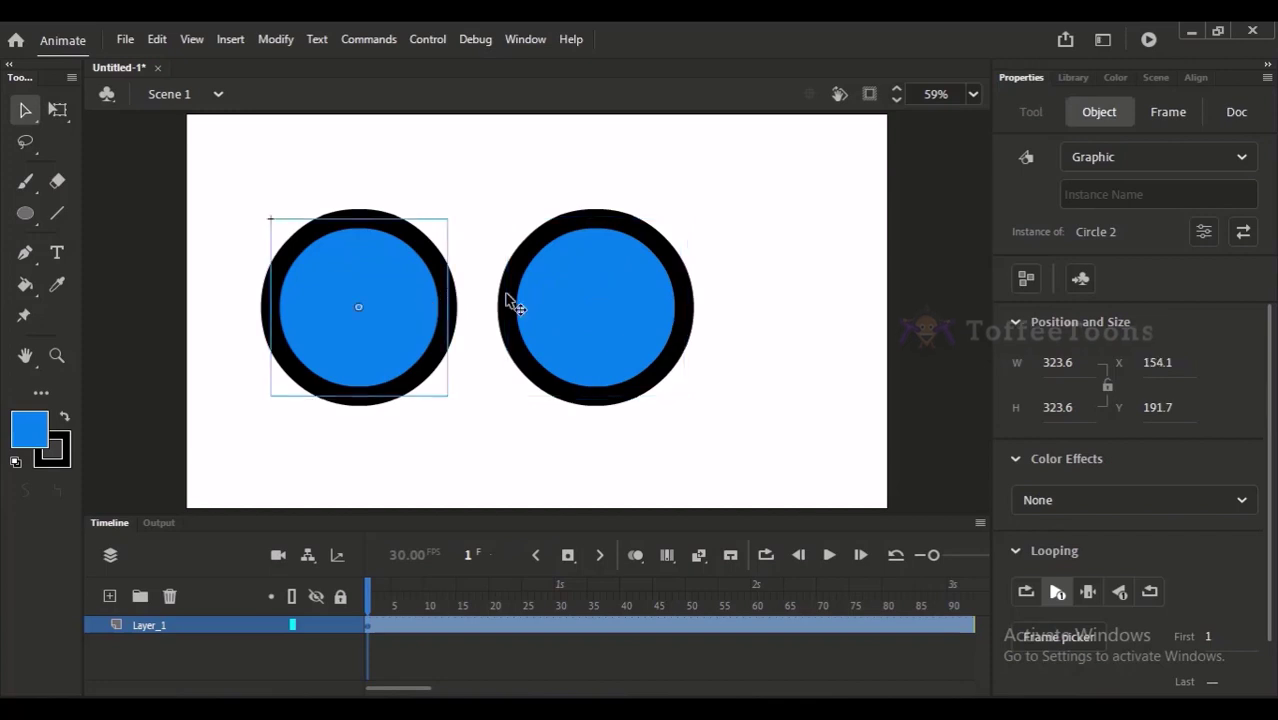
click(510, 320)
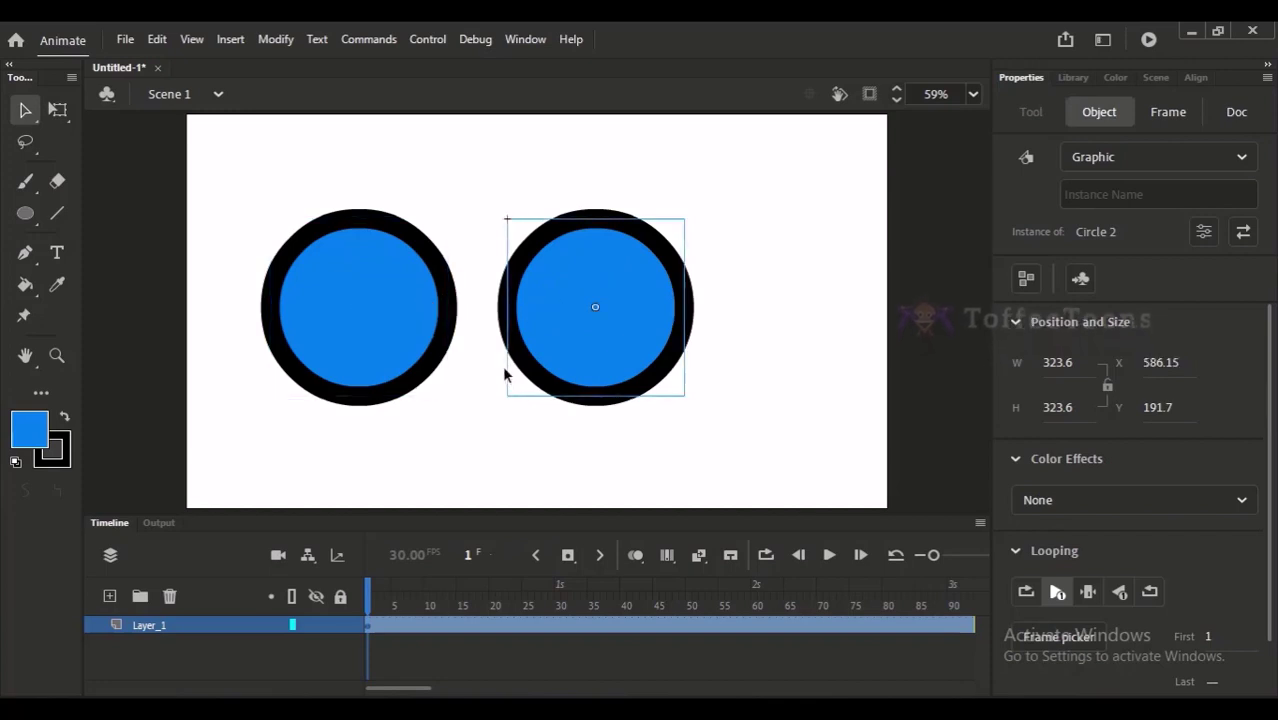
click(503, 436)
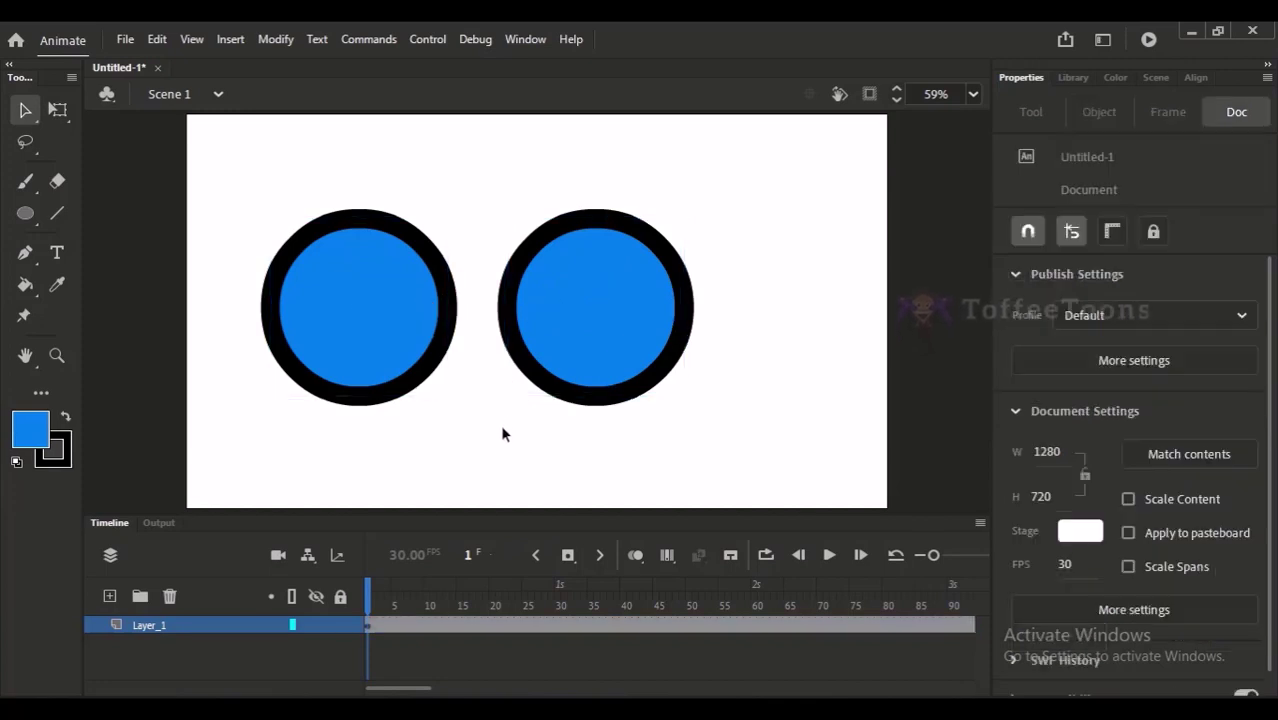
click(432, 322)
click(530, 303)
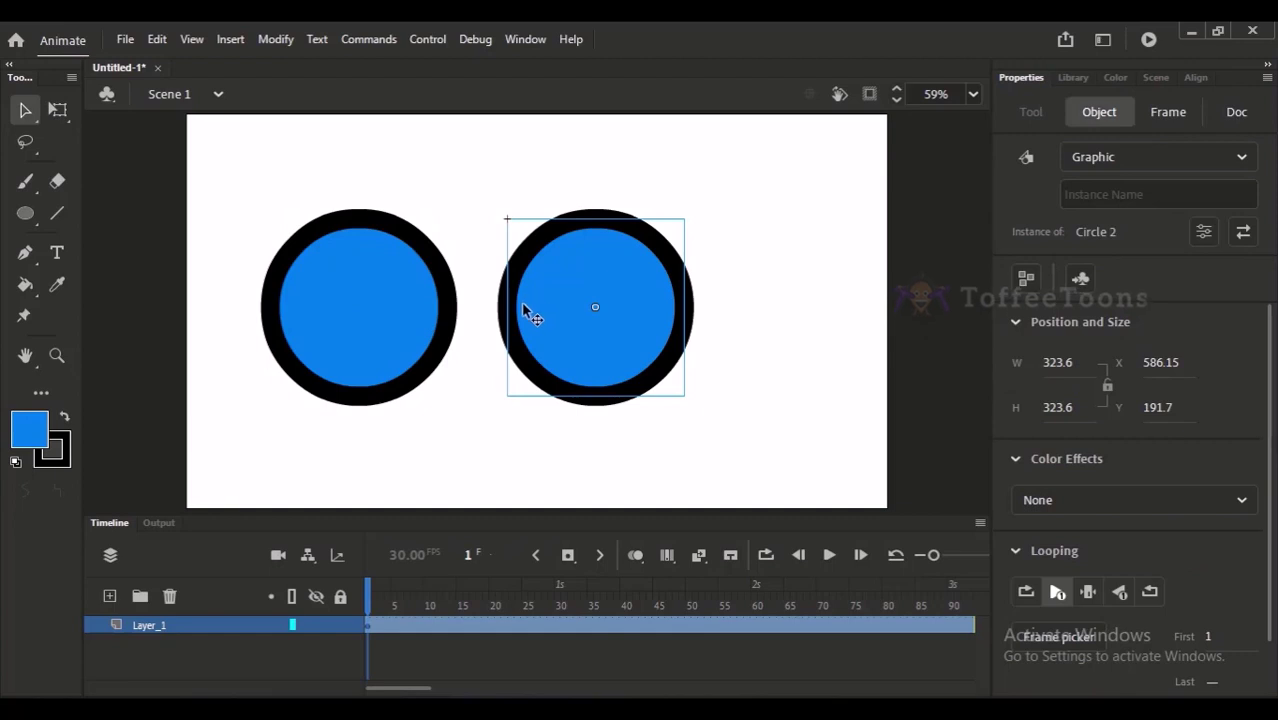
click(405, 334)
Duplicate the right circle's symbol under the name Circle 3
click(533, 305)
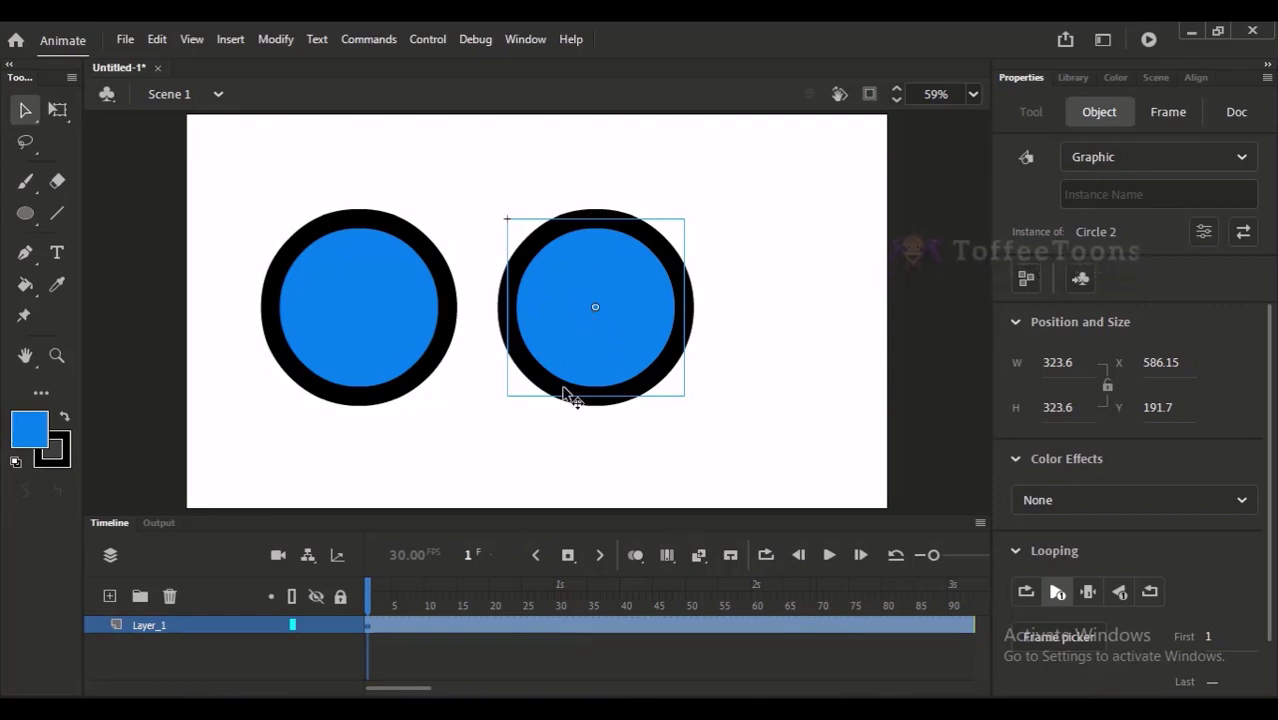
right_click(585, 364)
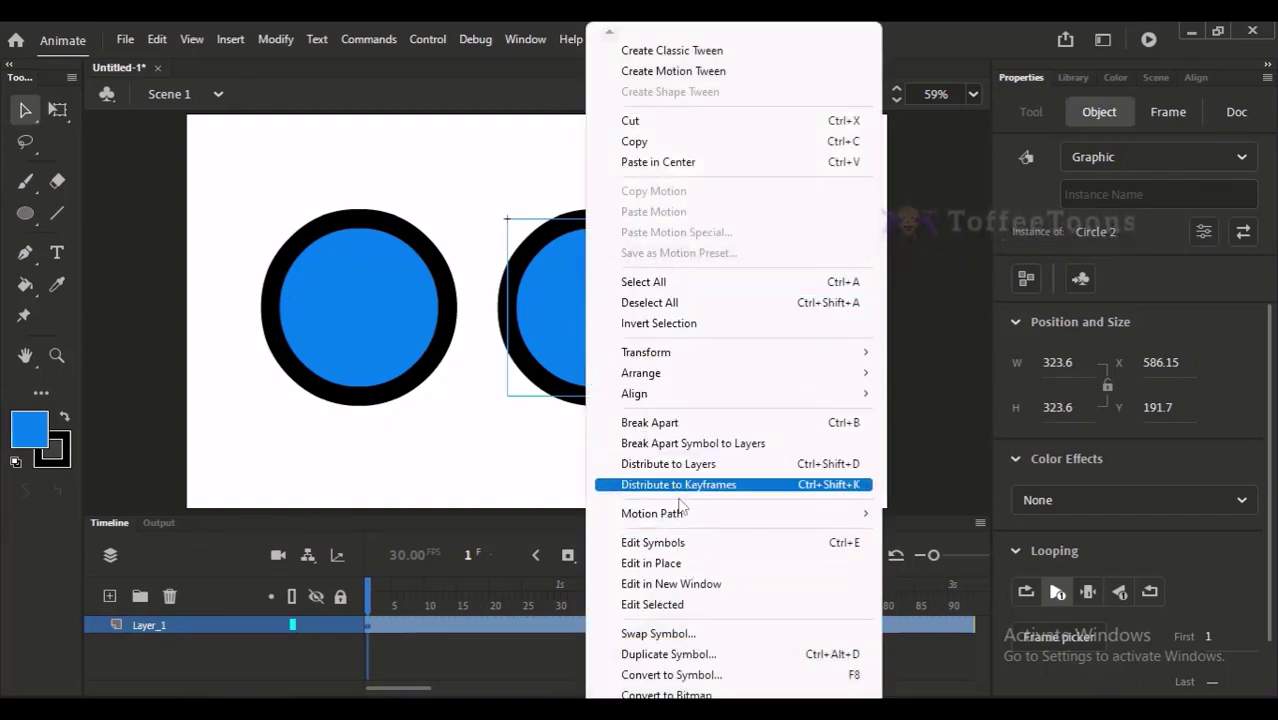
click(667, 655)
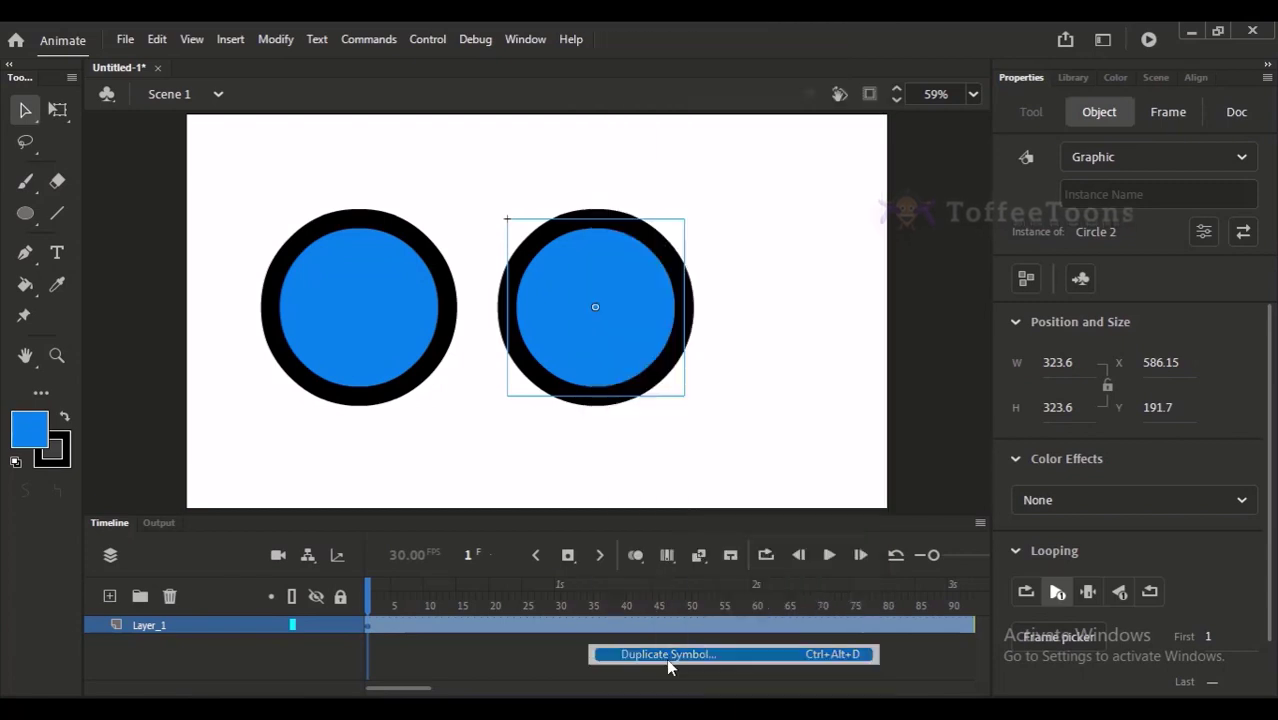
drag(590, 316, 663, 318)
text(3)
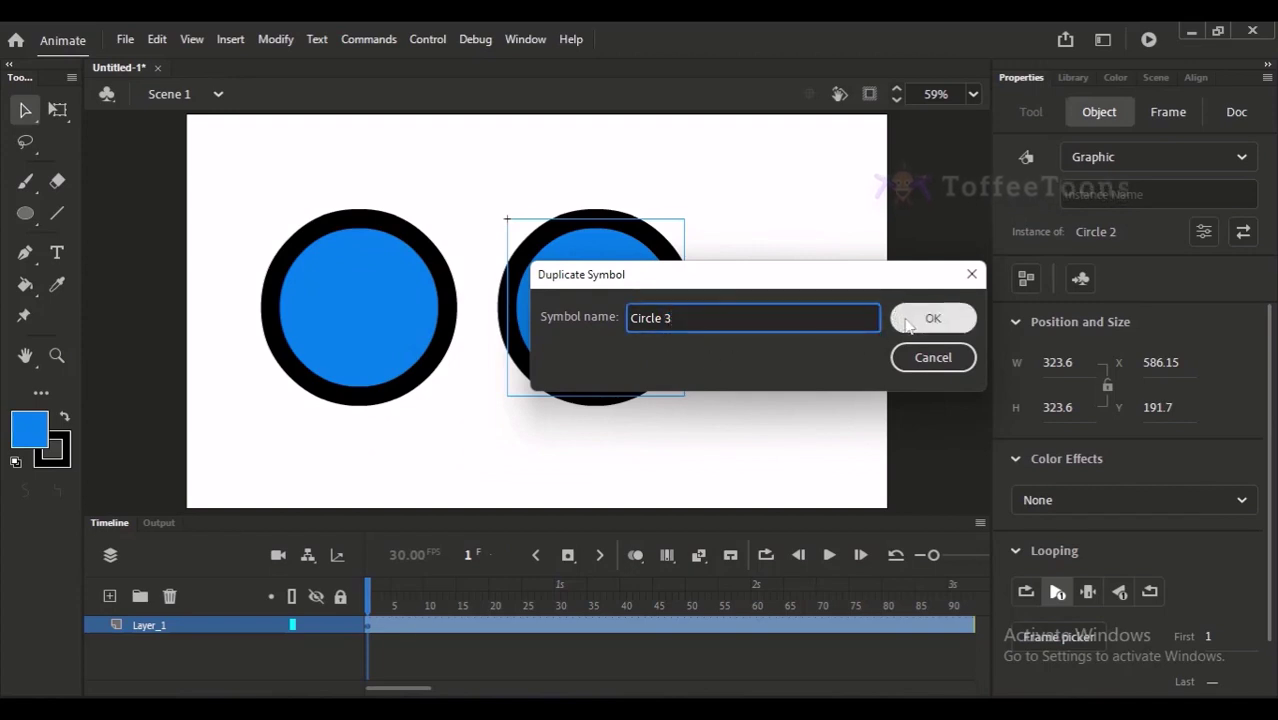
click(908, 322)
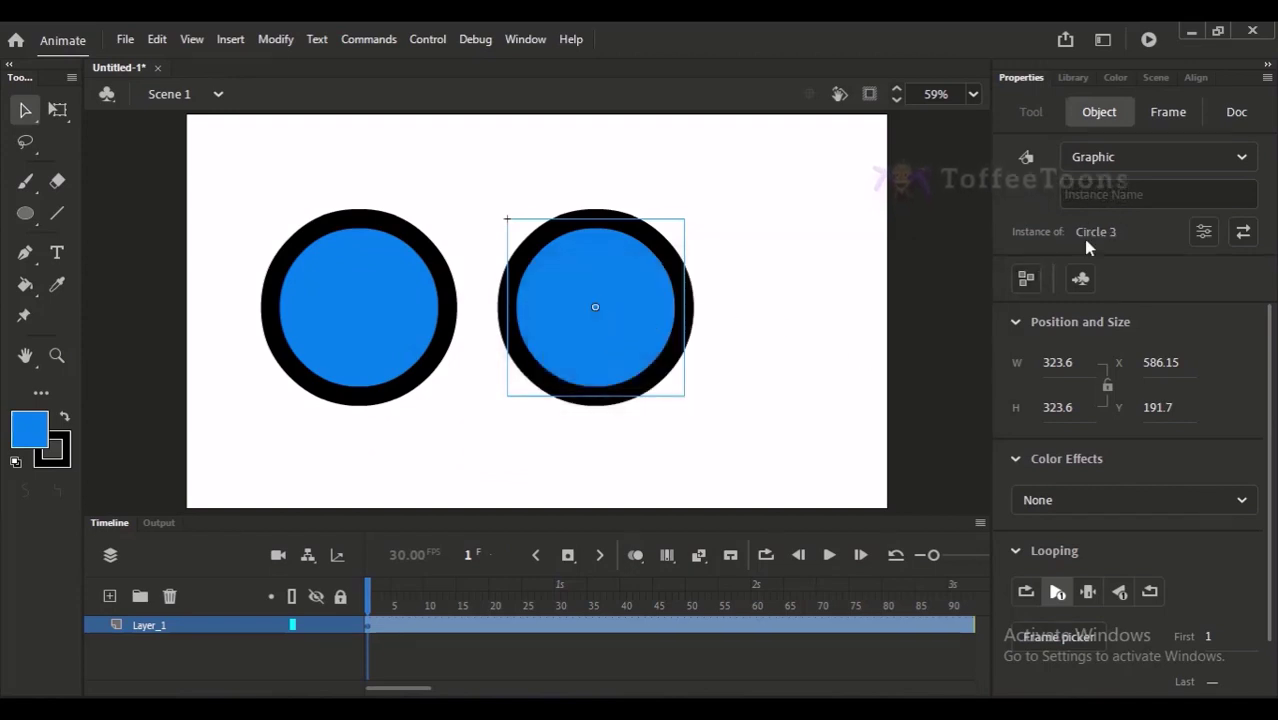
Compare the symbol names of the left circle and the duplicated right circle by selecting each in turn
click(373, 355)
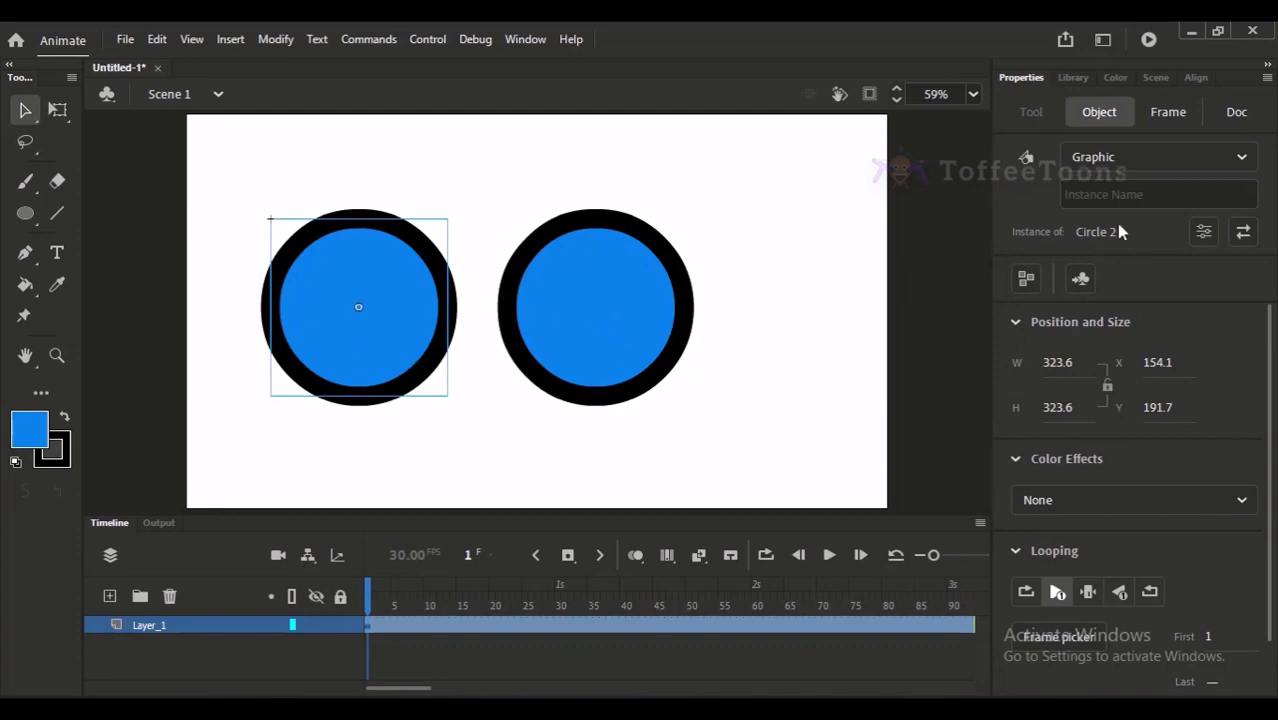
click(605, 328)
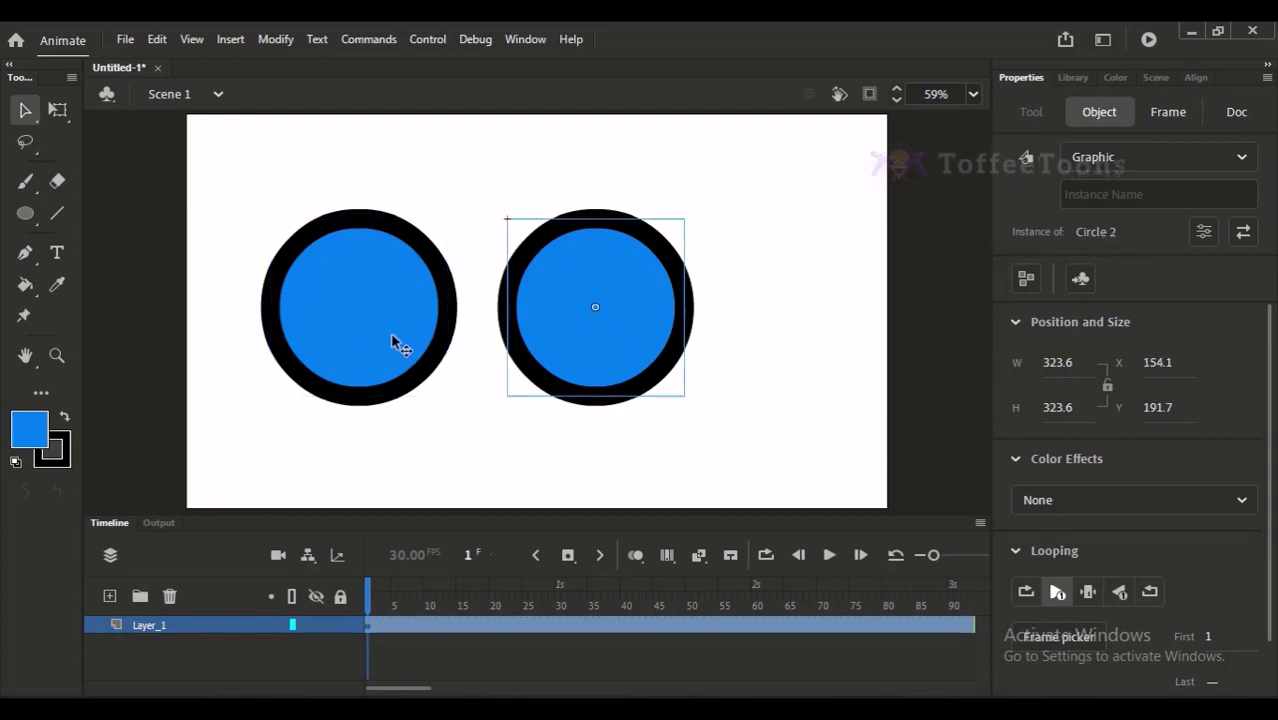
click(397, 345)
click(578, 335)
Change the fill inside the Circle 3 symbol to magenta E90AC4, and return to Scene 1
double_click(578, 333)
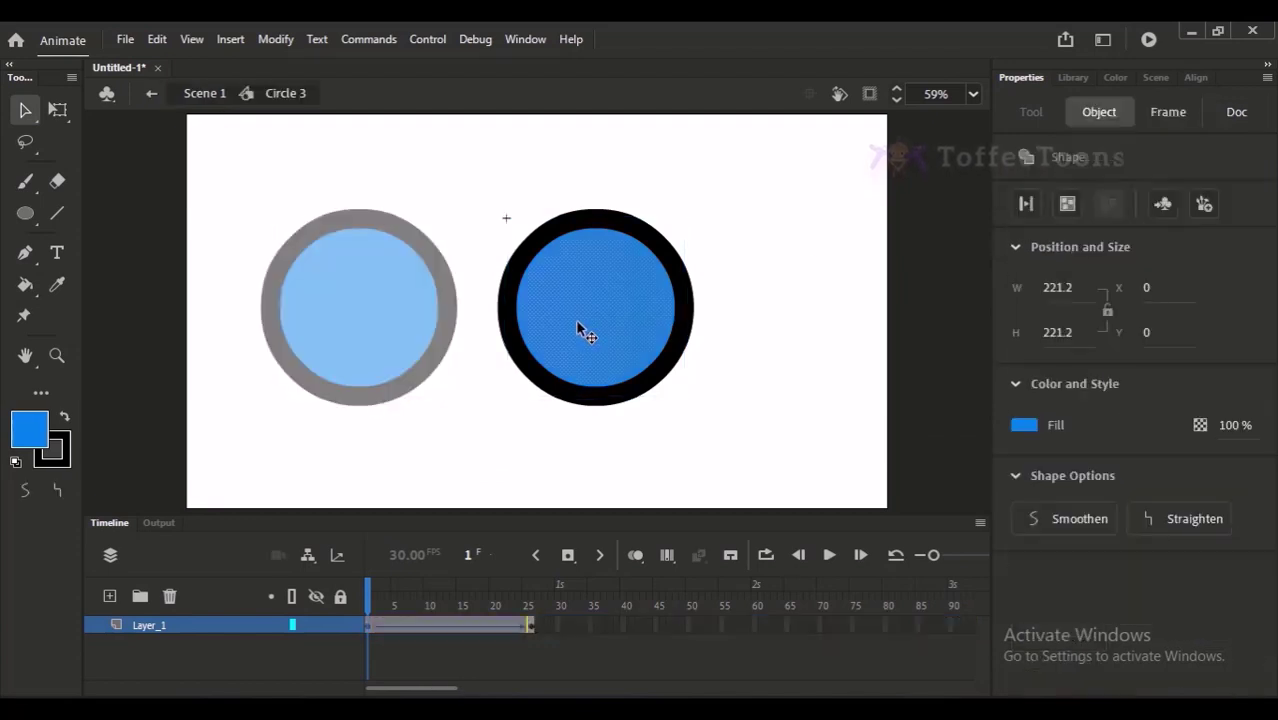
click(1118, 77)
drag(1162, 253, 1162, 213)
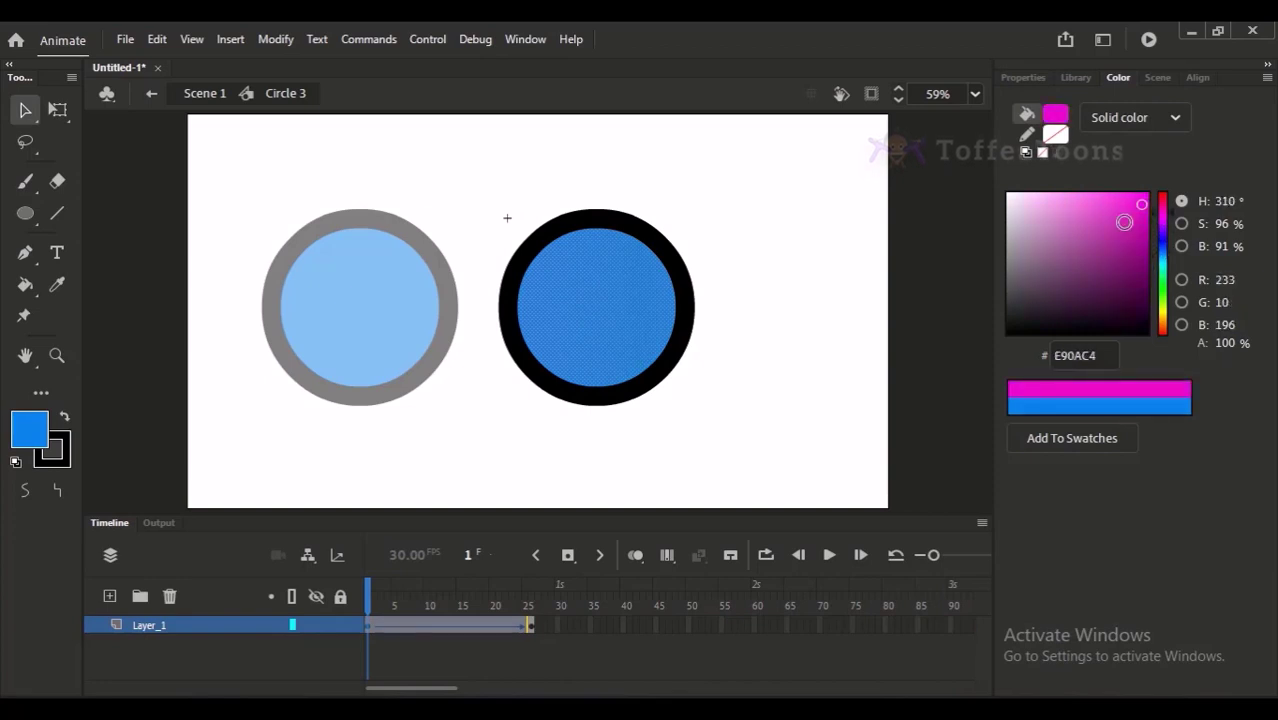
click(533, 228)
click(224, 94)
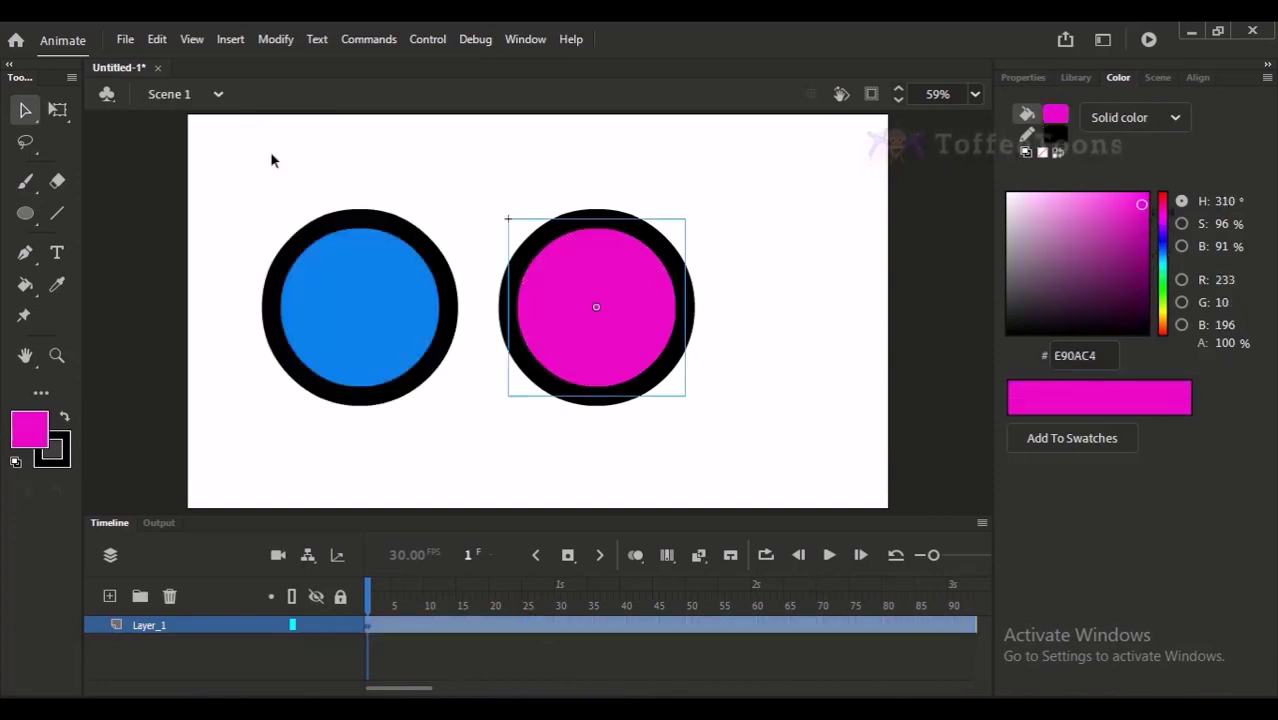
Check the instance properties of the blue circle and the magenta circle, selecting each to compare their symbols
click(400, 304)
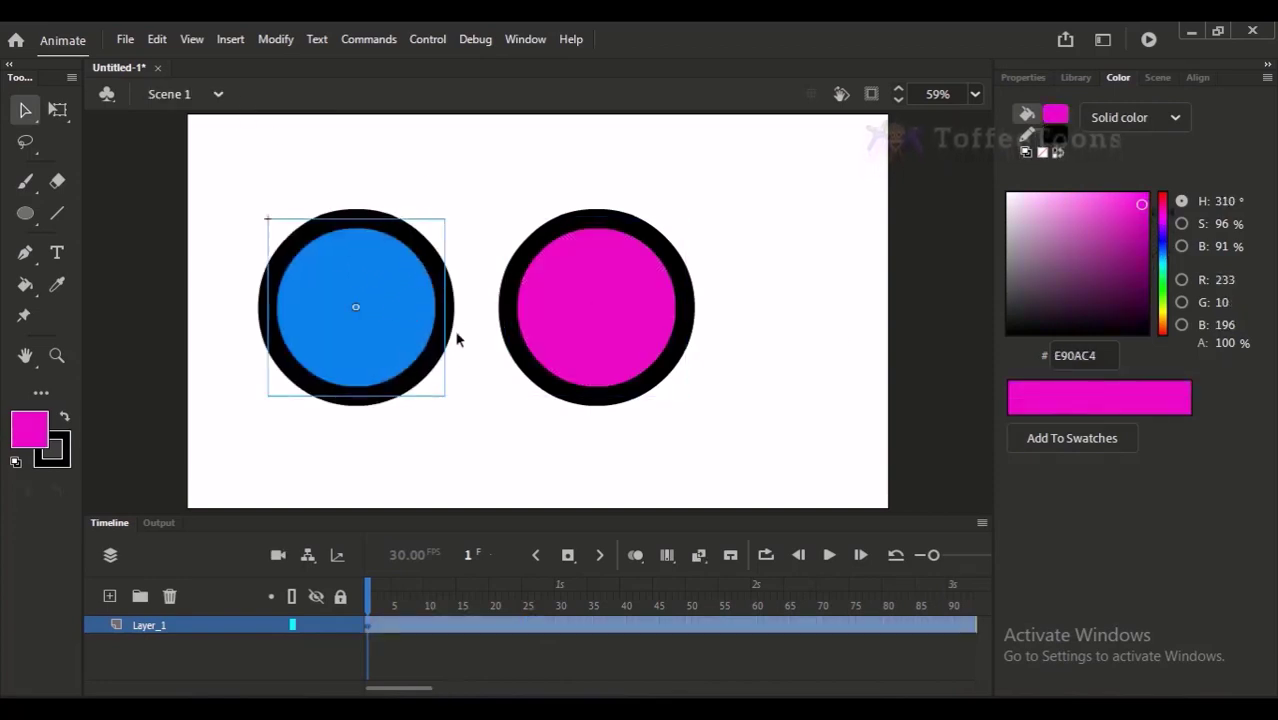
click(628, 230)
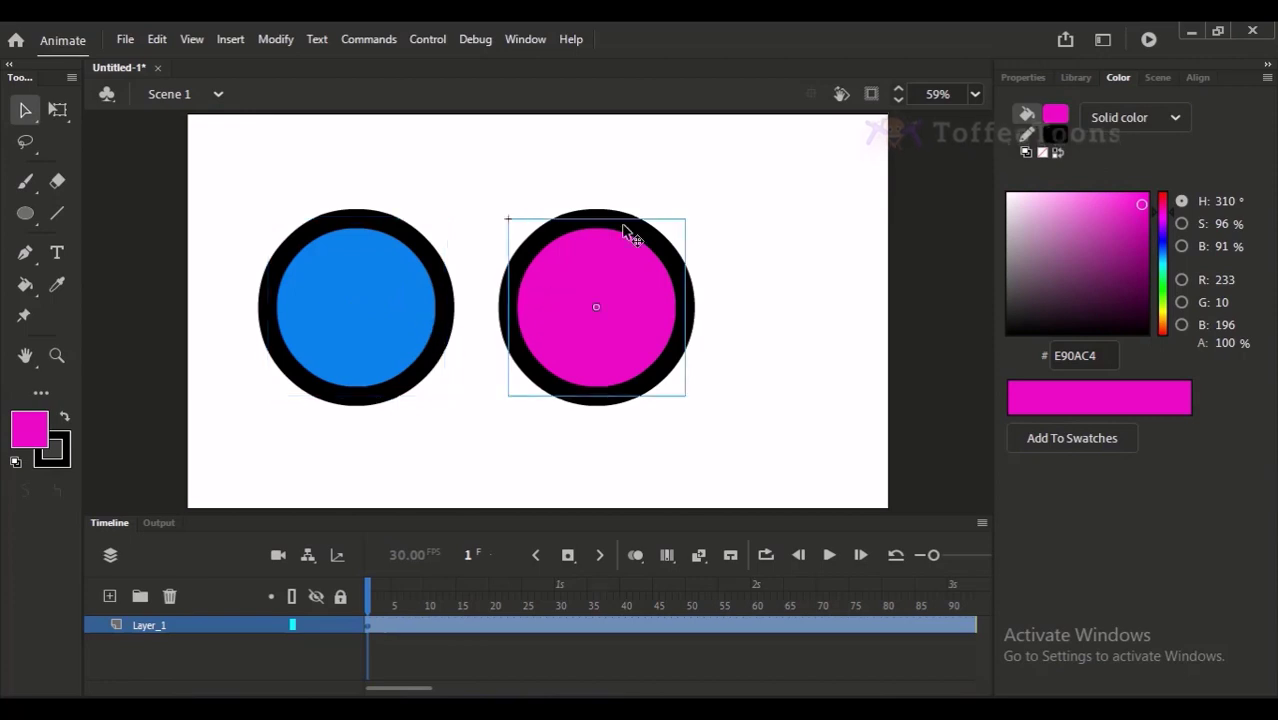
click(1021, 77)
click(408, 328)
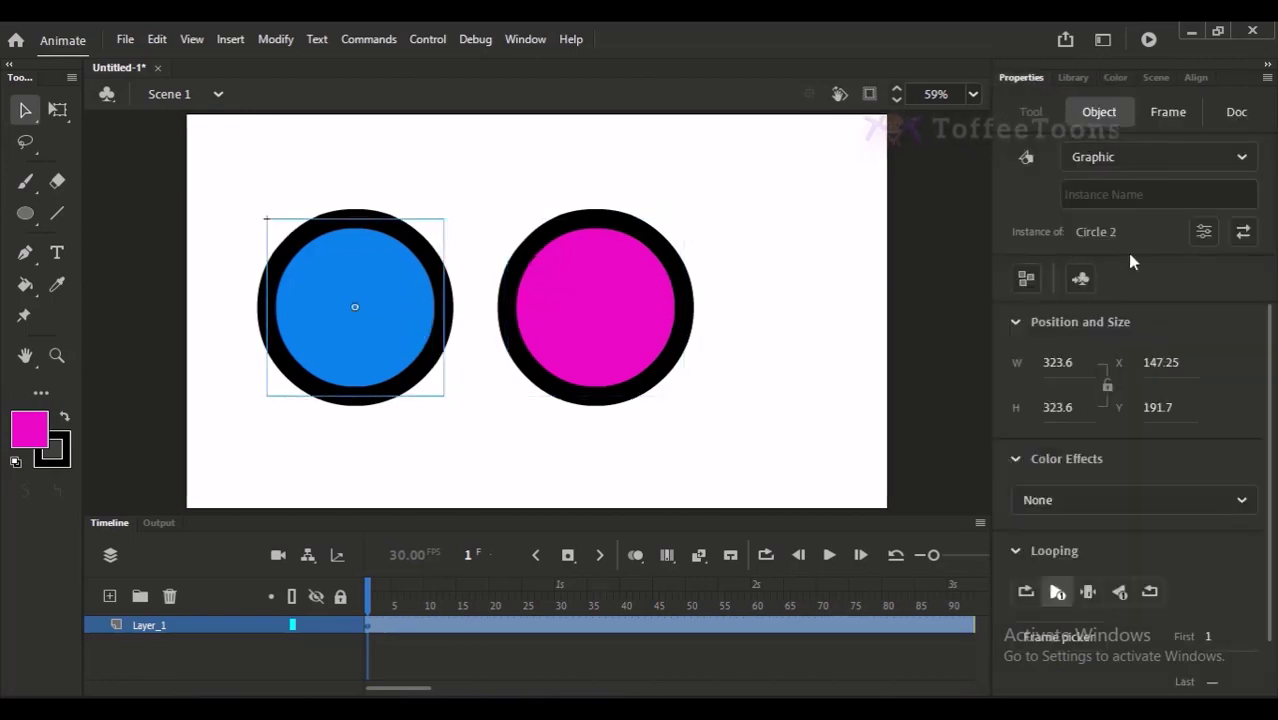
click(675, 345)
click(727, 322)
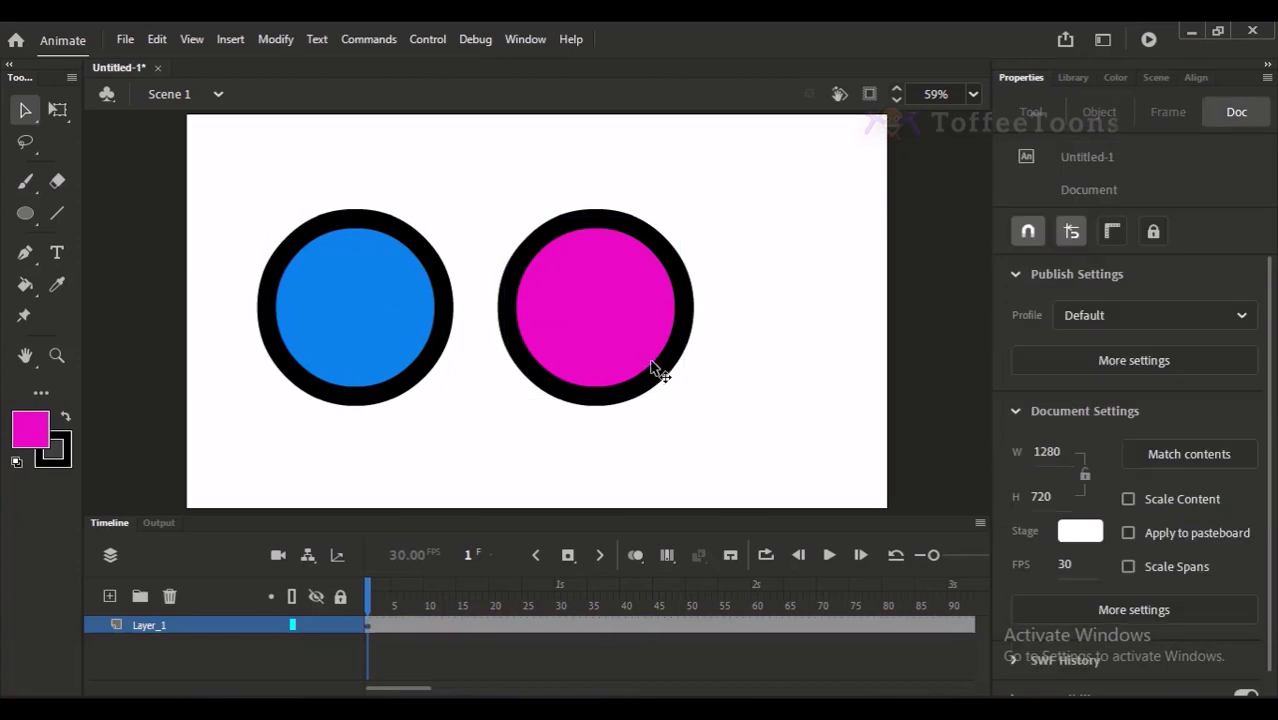
click(660, 368)
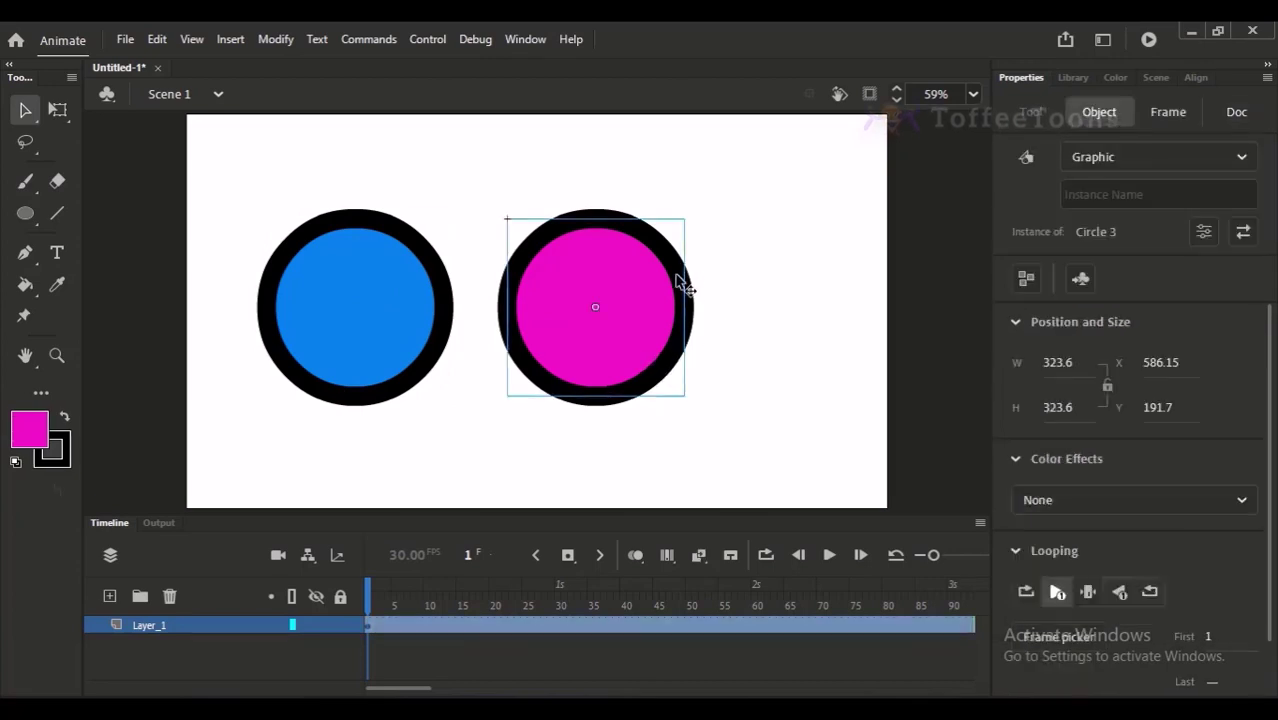
Undo the left circle's slight move and the magenta fill change in Circle 3, and return to Scene 1
click(451, 348)
click(450, 345)
click(450, 346)
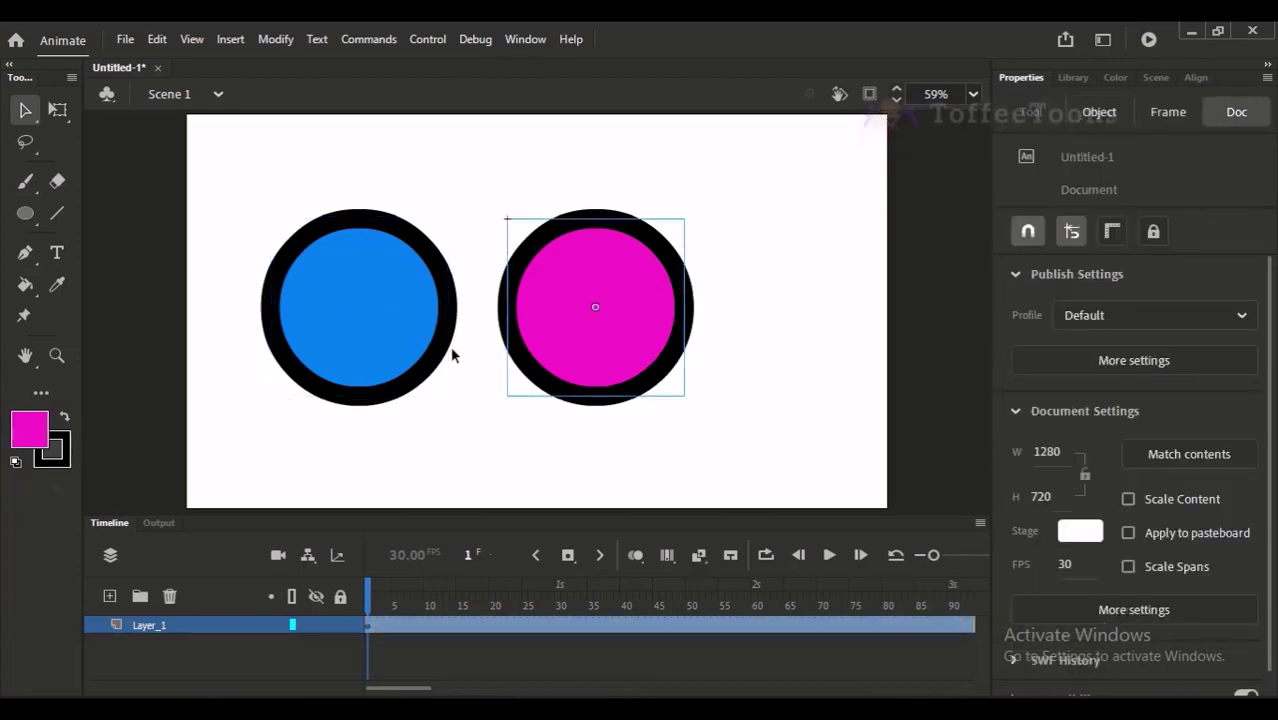
double_click(451, 350)
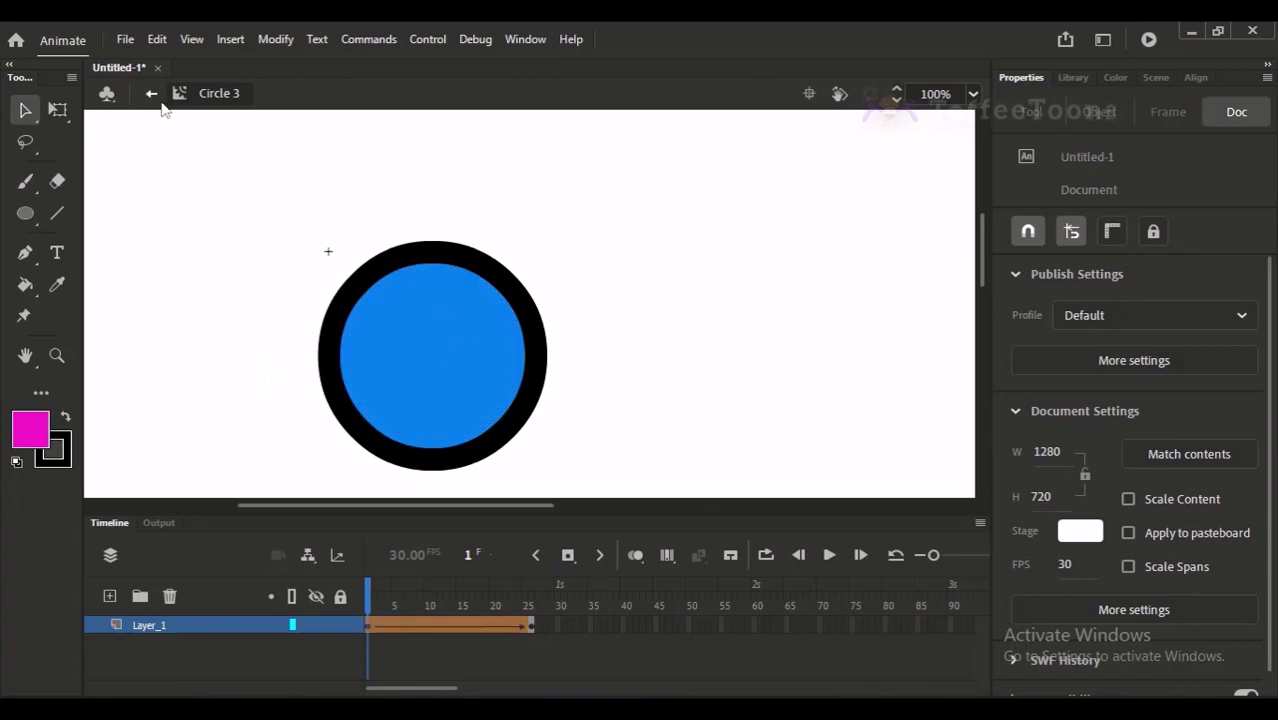
click(151, 93)
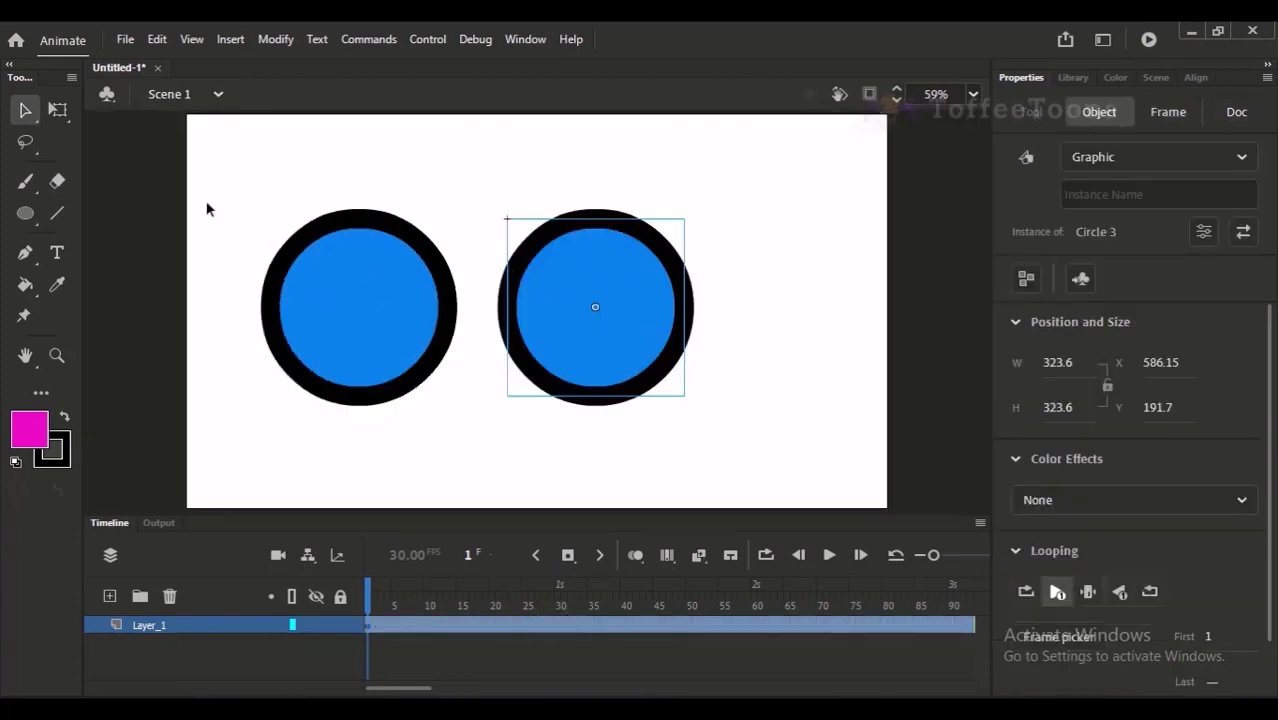
Alternate the selection between the Circle 2 and Circle 3 instances to compare them, and deselect both
click(348, 284)
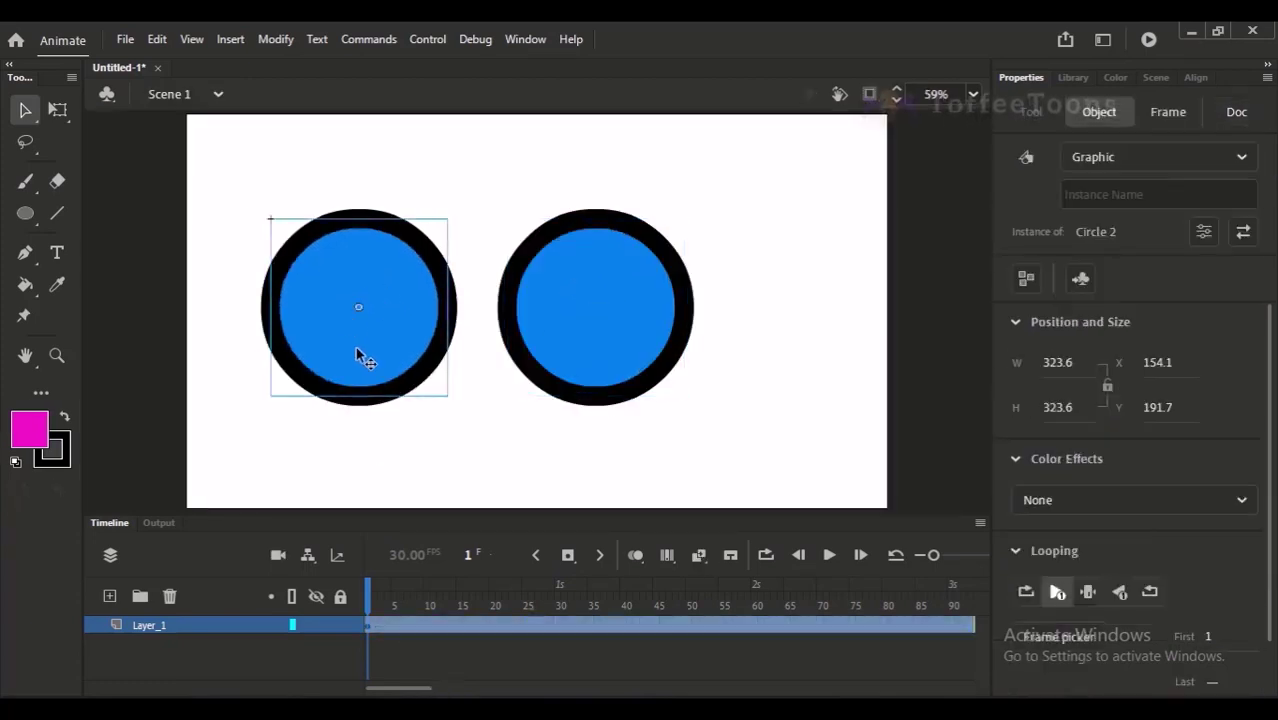
click(628, 290)
click(543, 302)
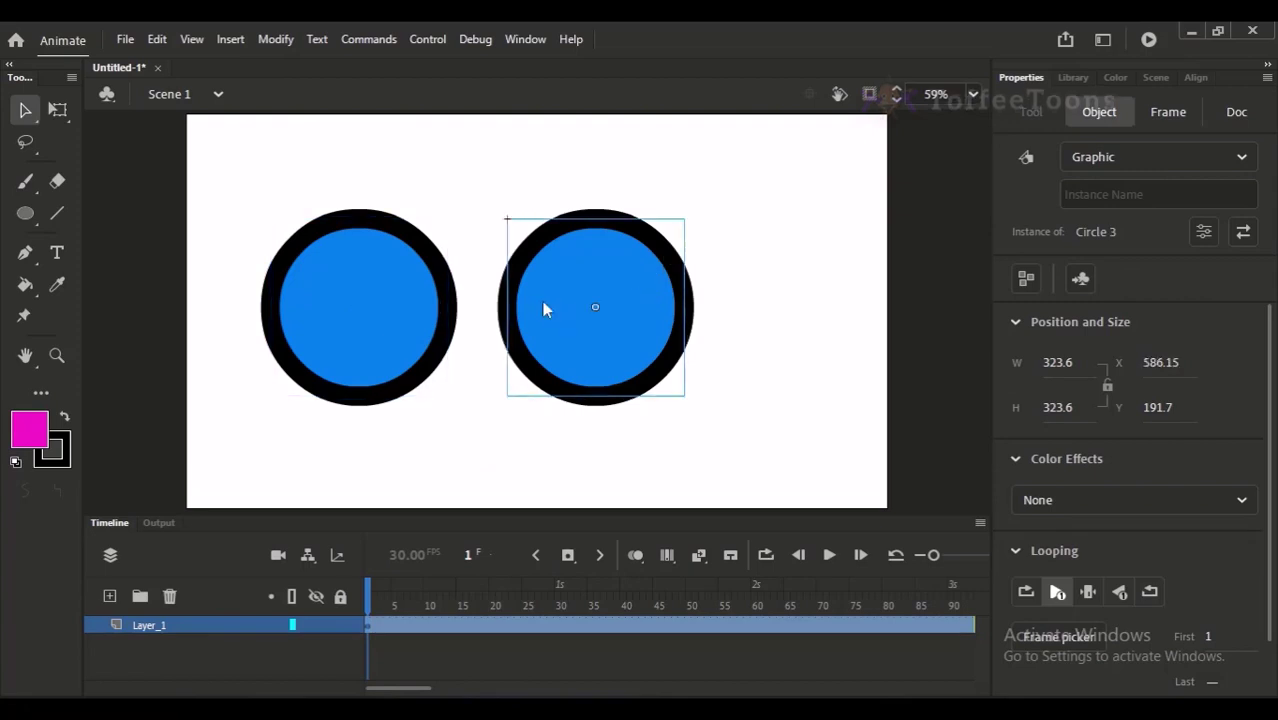
click(420, 314)
click(571, 266)
click(432, 250)
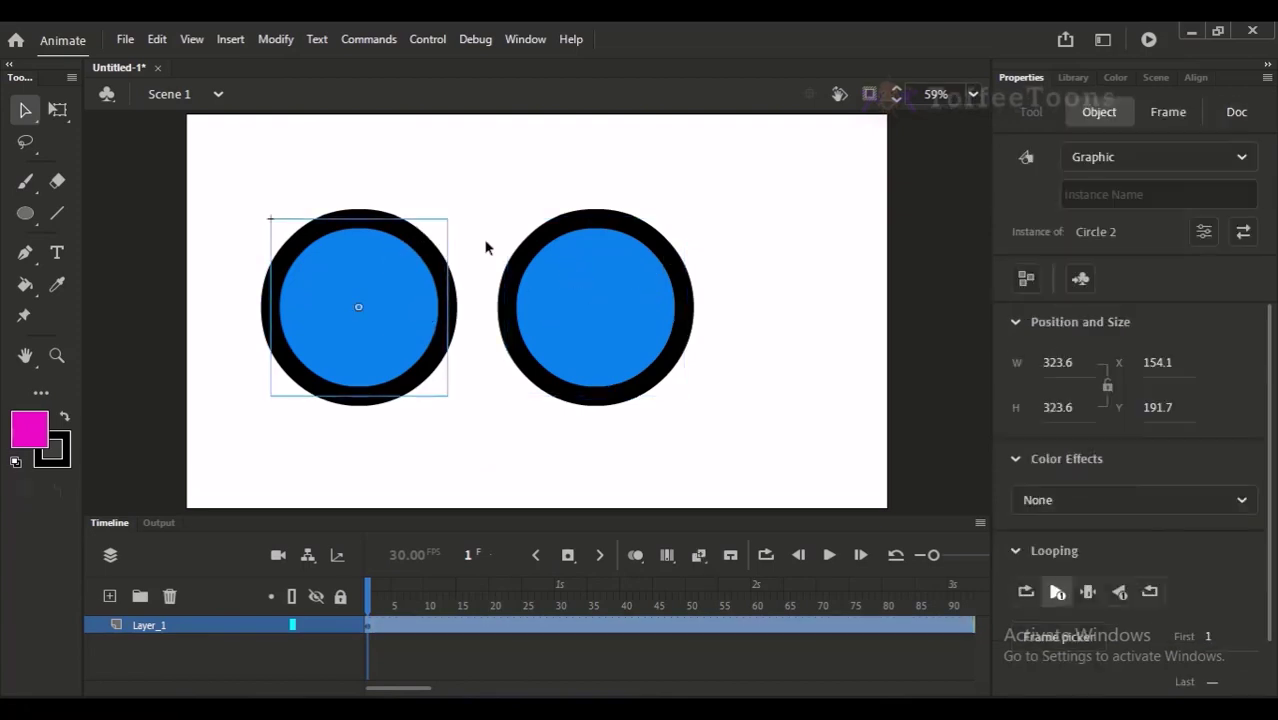
click(553, 283)
click(519, 203)
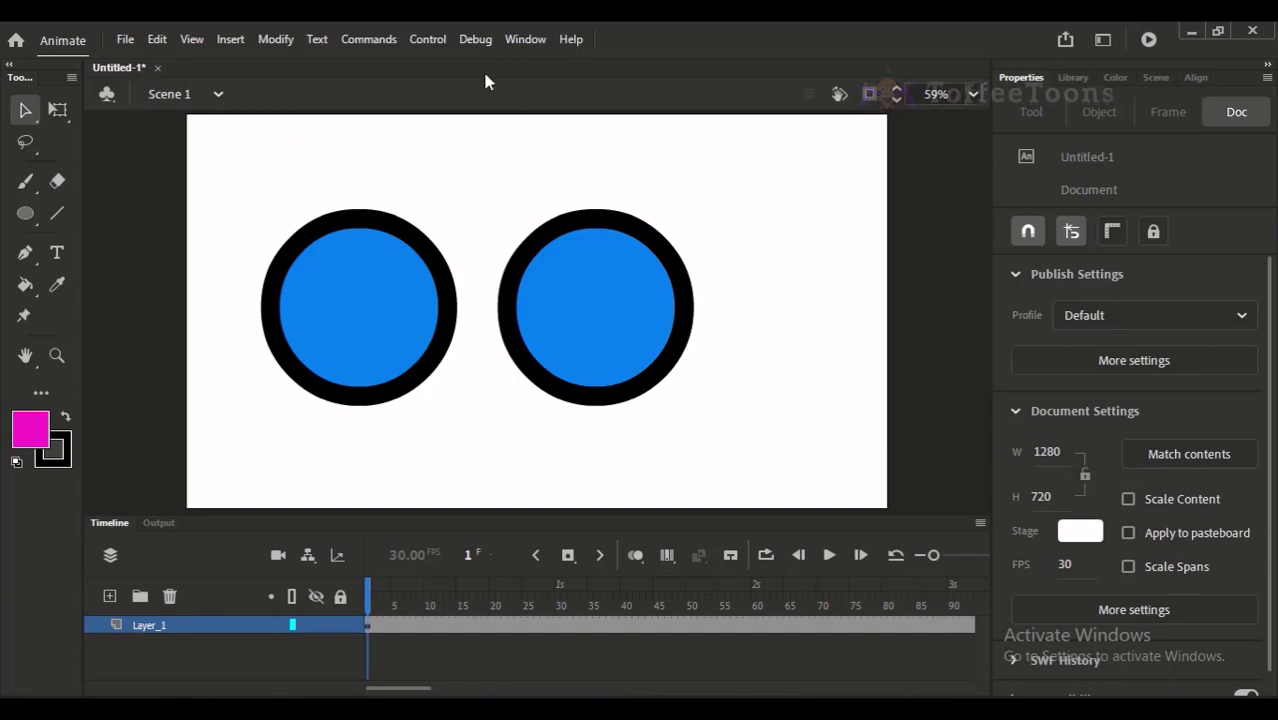
Nudge the left circle slightly toward the other one, change the fill inside the Circle 2 symbol to 3C94DE, and return to Scene 1
drag(372, 258, 386, 258)
click(556, 300)
double_click(564, 296)
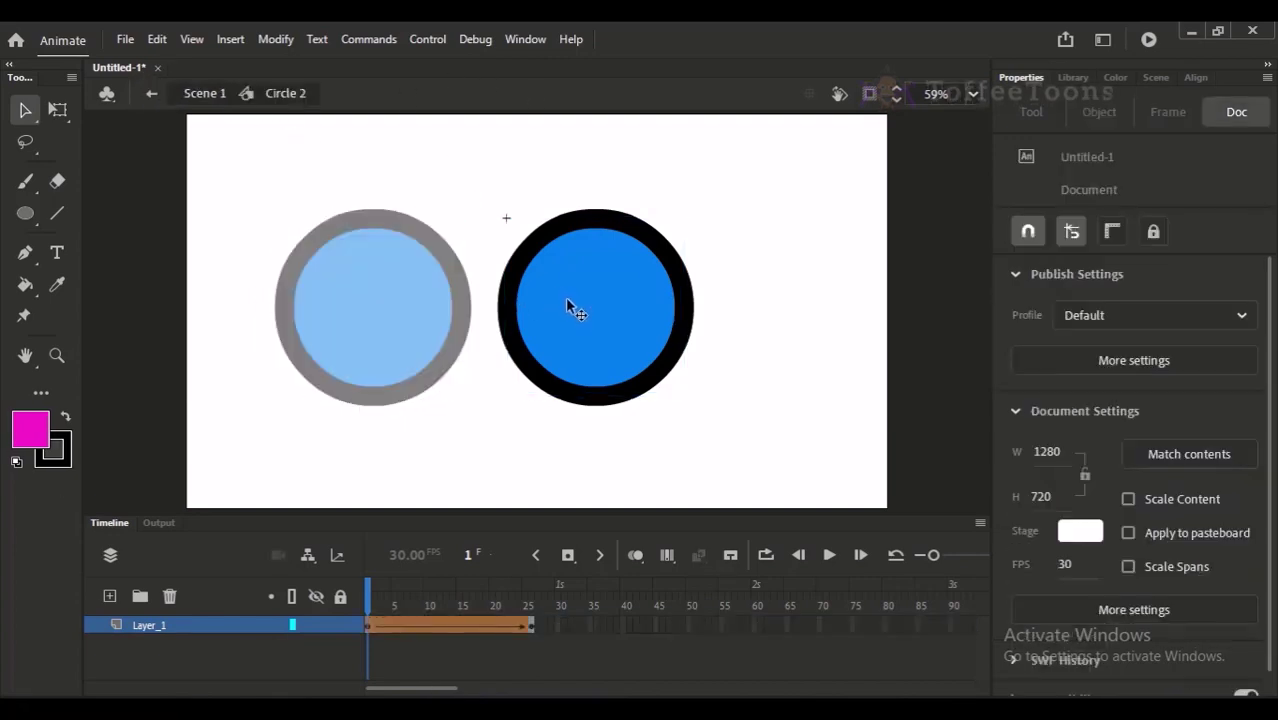
click(566, 305)
click(1115, 77)
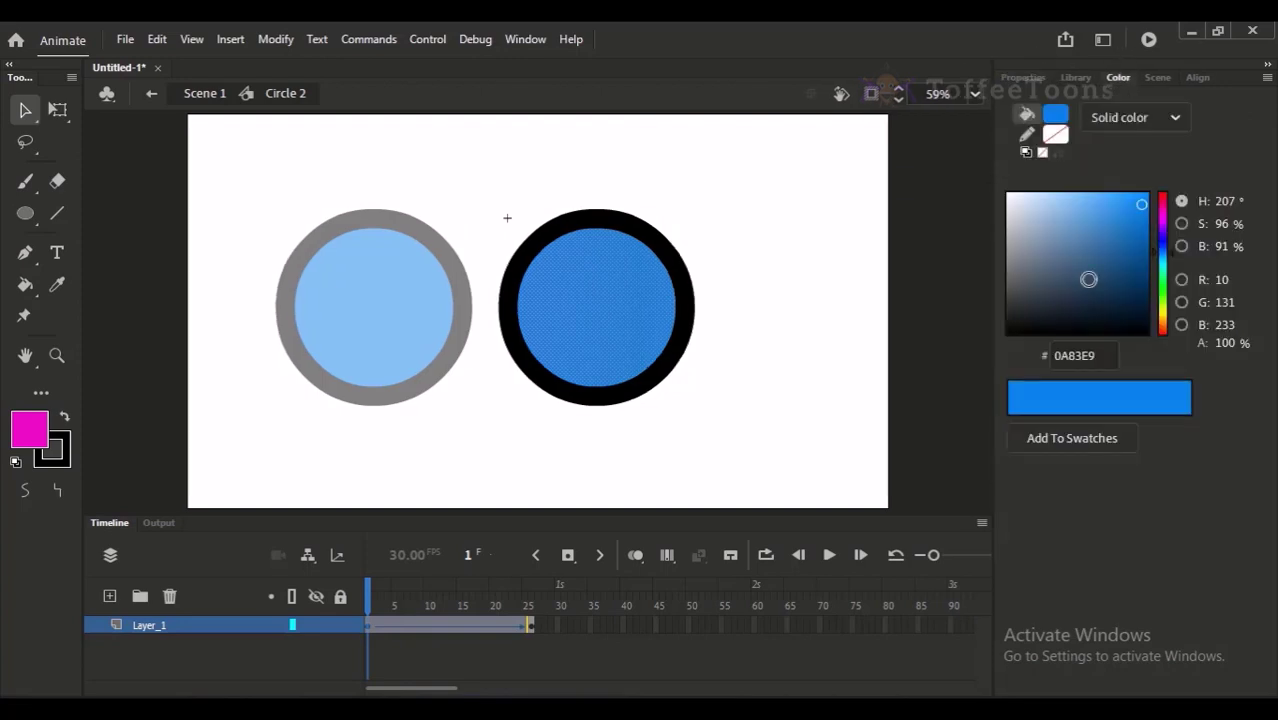
click(1061, 228)
click(1109, 210)
click(712, 308)
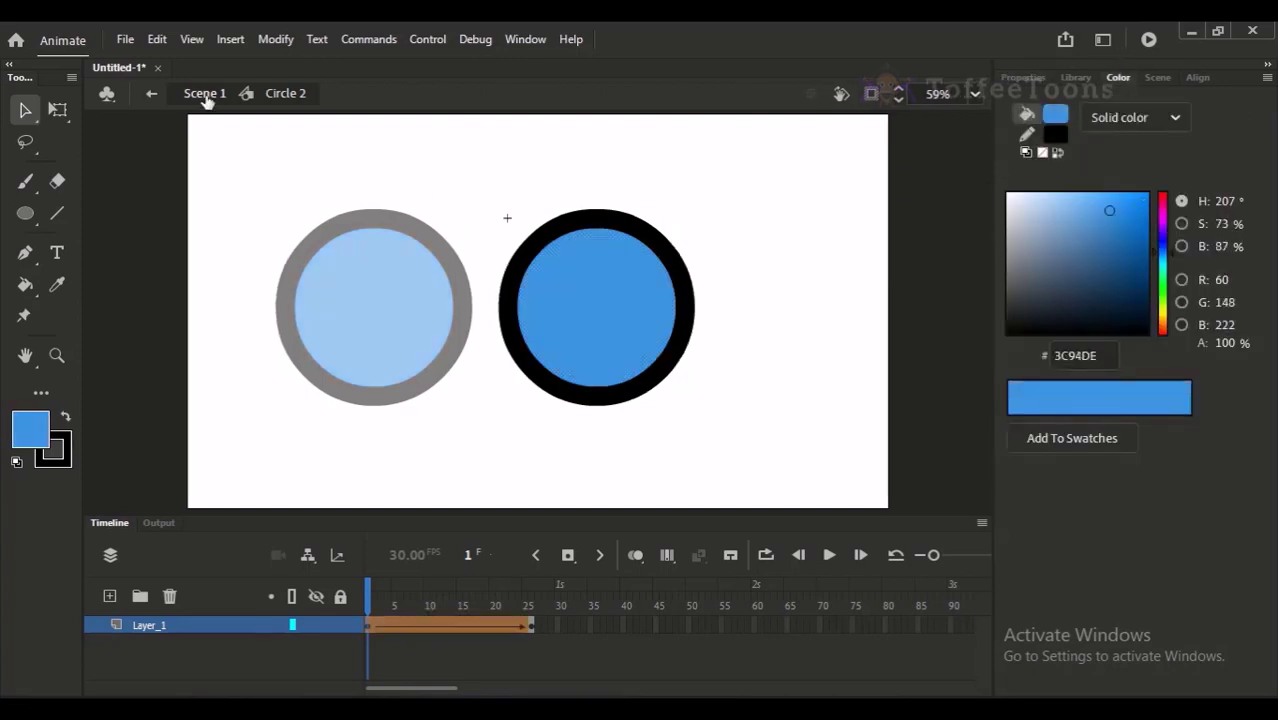
click(204, 93)
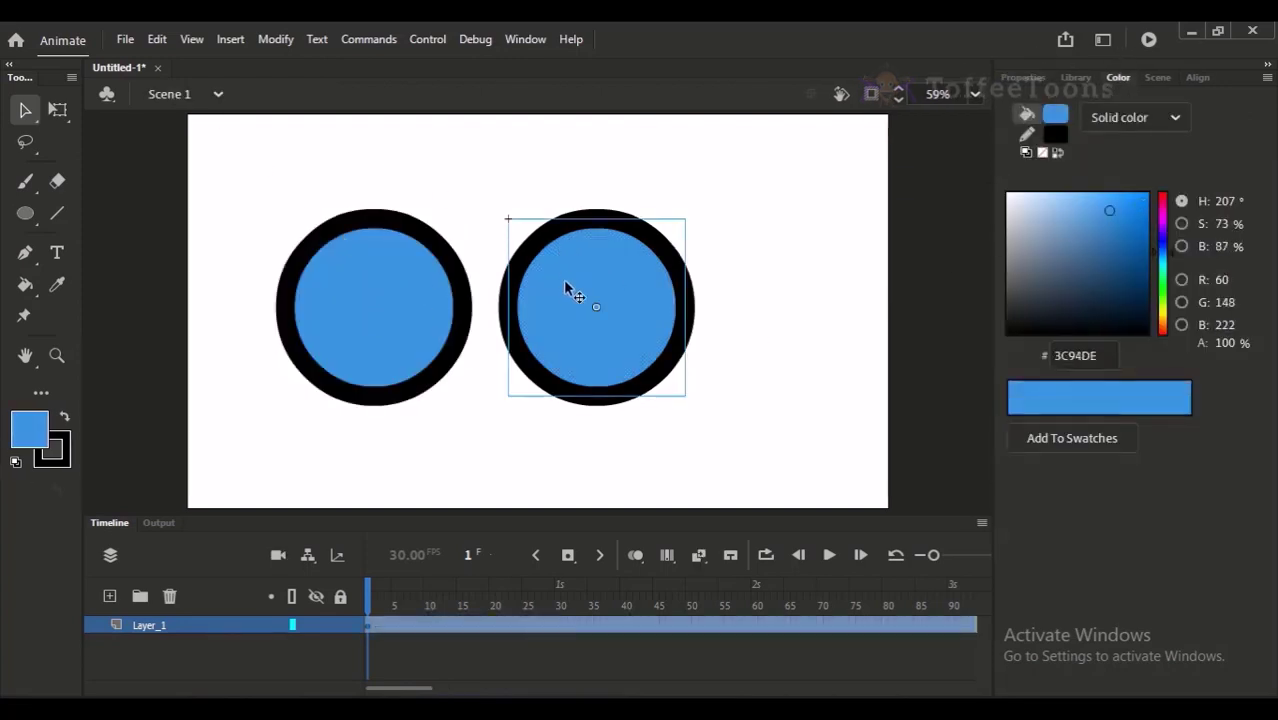
click(262, 126)
Create a new HD 1280 x 720 document at 30 fps with the ActionScript 3.0 platform
click(125, 39)
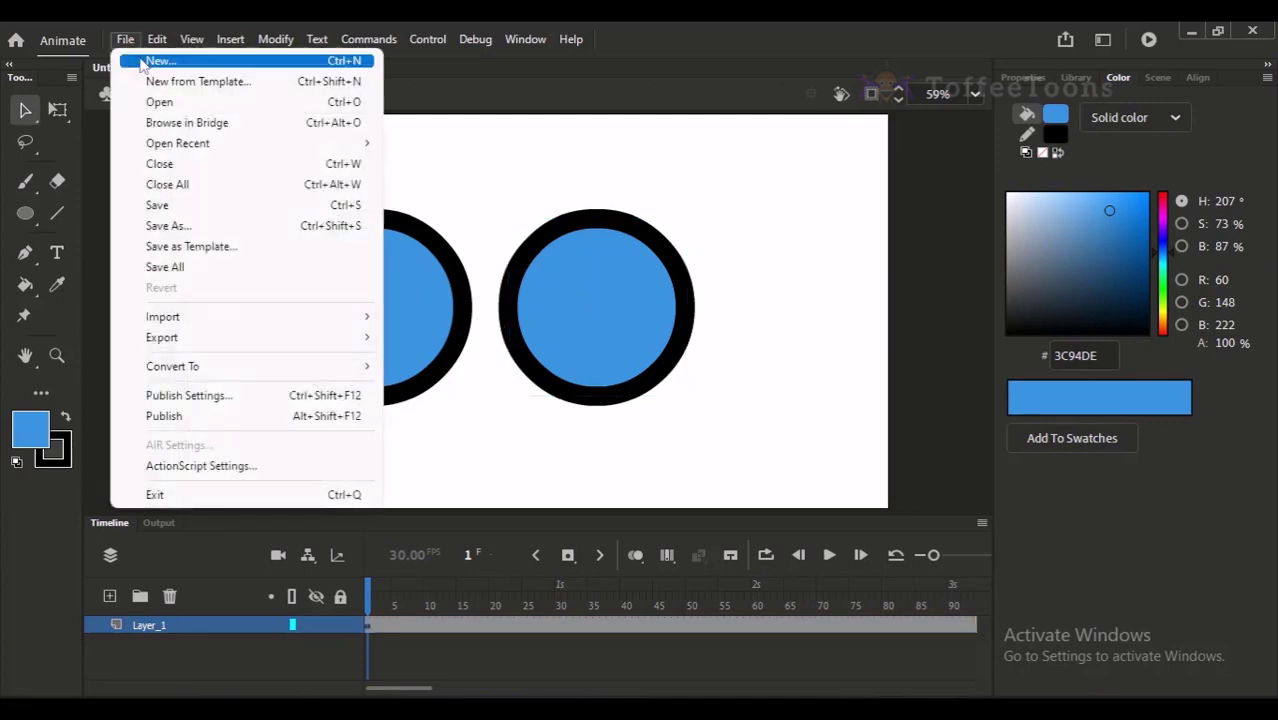
click(143, 61)
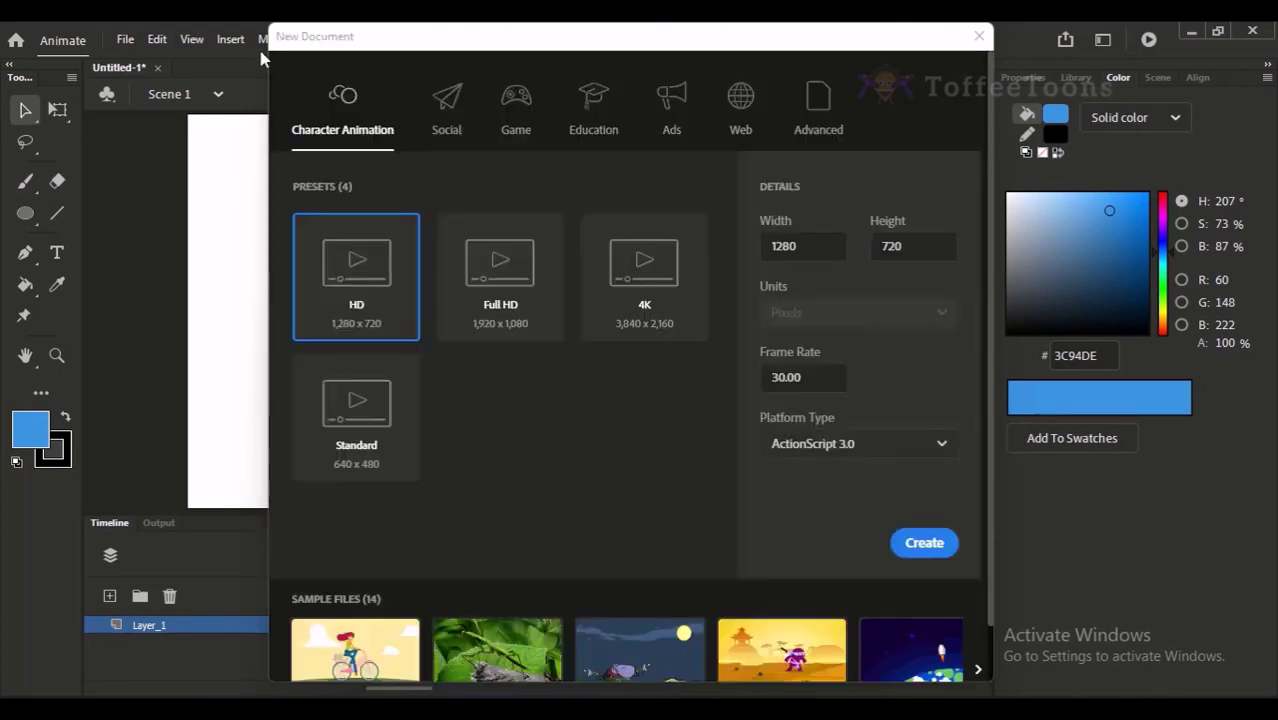
key(Return)
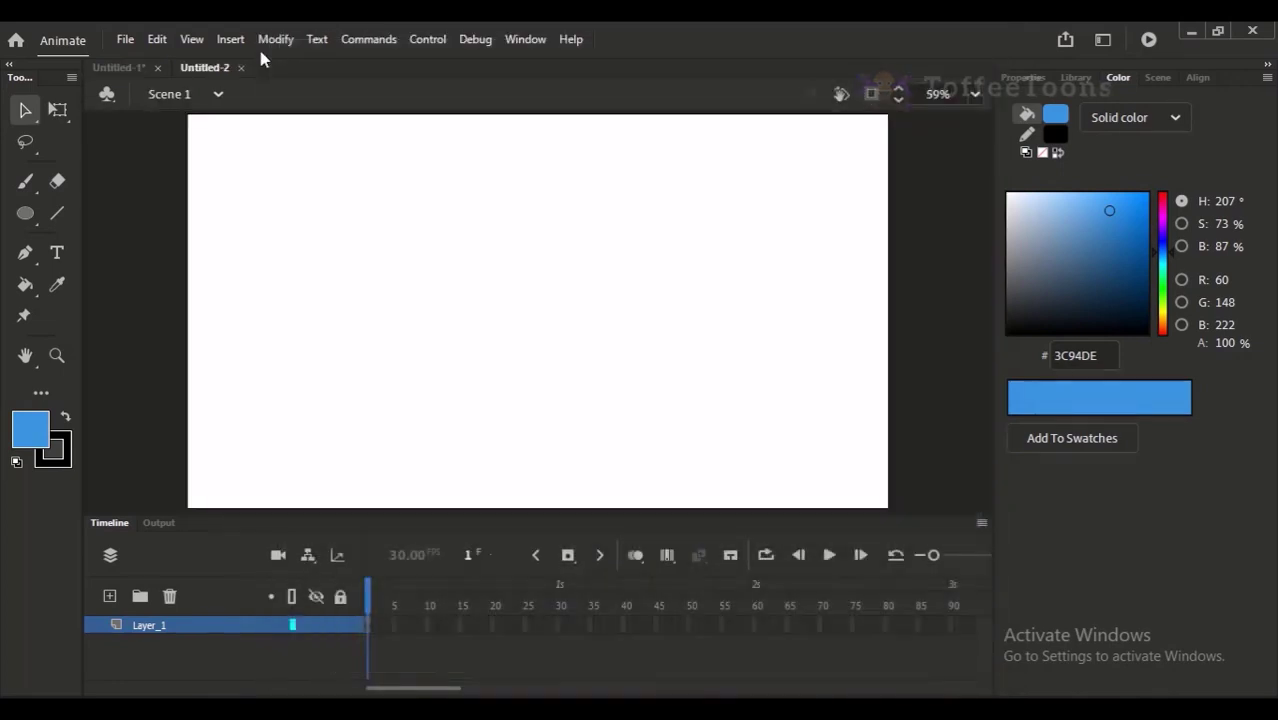
Copy the right circle instance from Untitled-1 and paste it into Untitled-2
click(148, 72)
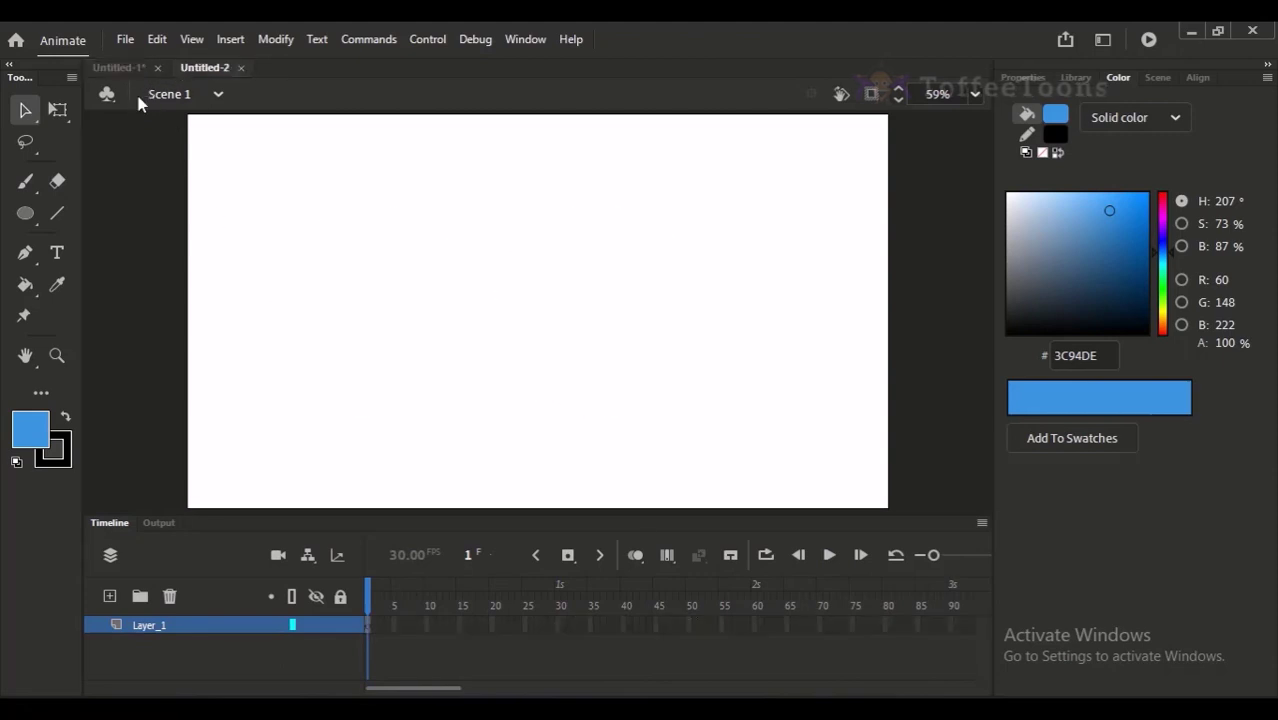
drag(590, 306, 585, 306)
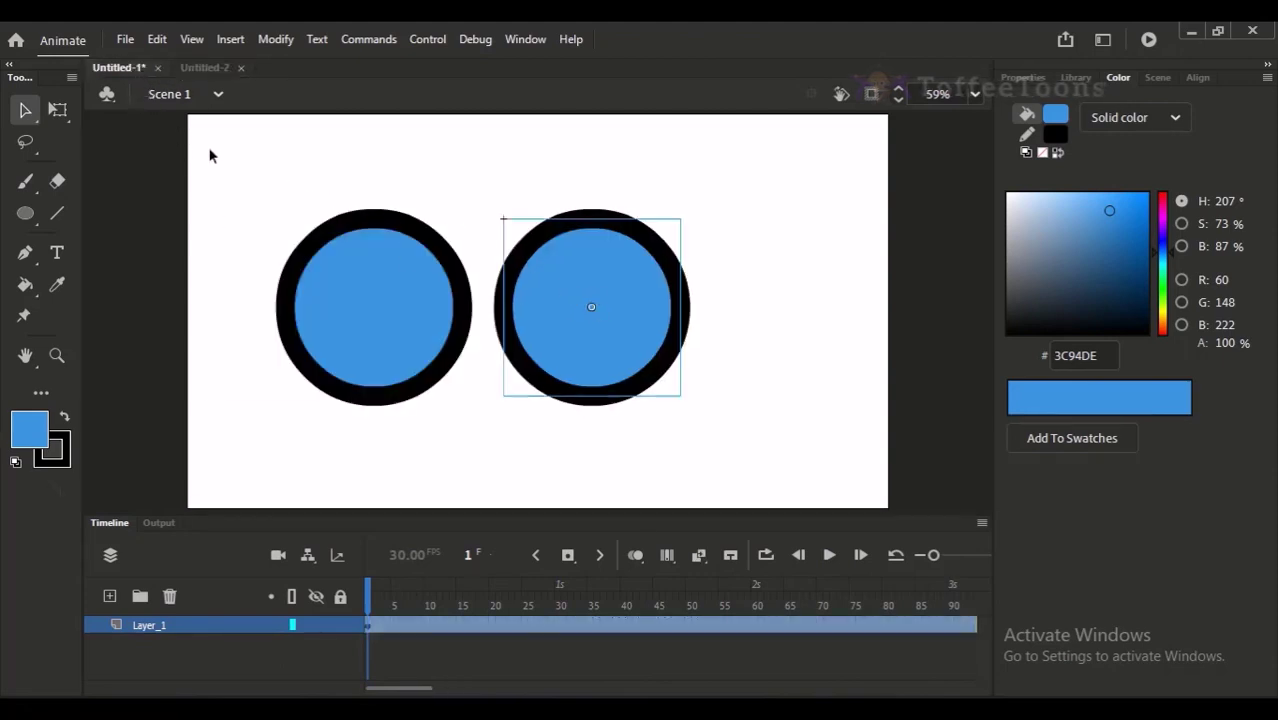
click(201, 72)
key(ctrl+v)
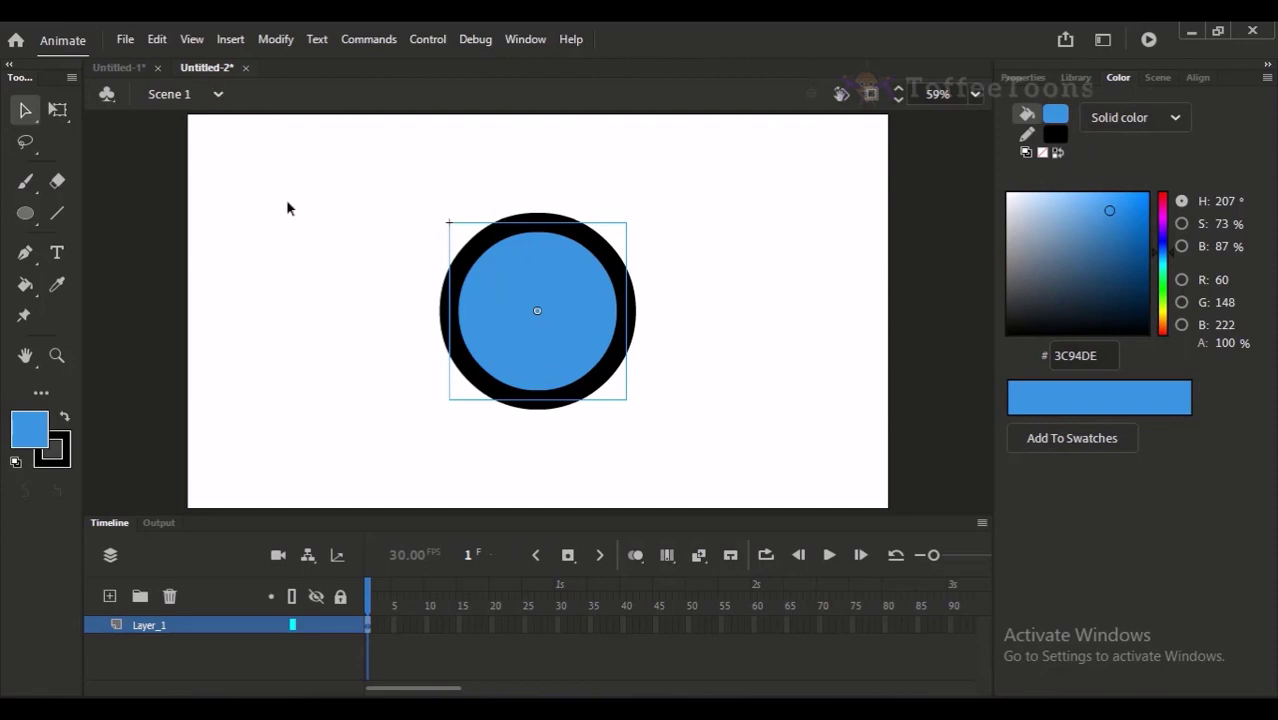
Change the fill inside the pasted circle symbol in Untitled-2 to dark blue 1A3F5E, and return to Scene 1
double_click(557, 348)
click(560, 344)
drag(1068, 296, 1108, 281)
click(810, 333)
click(204, 96)
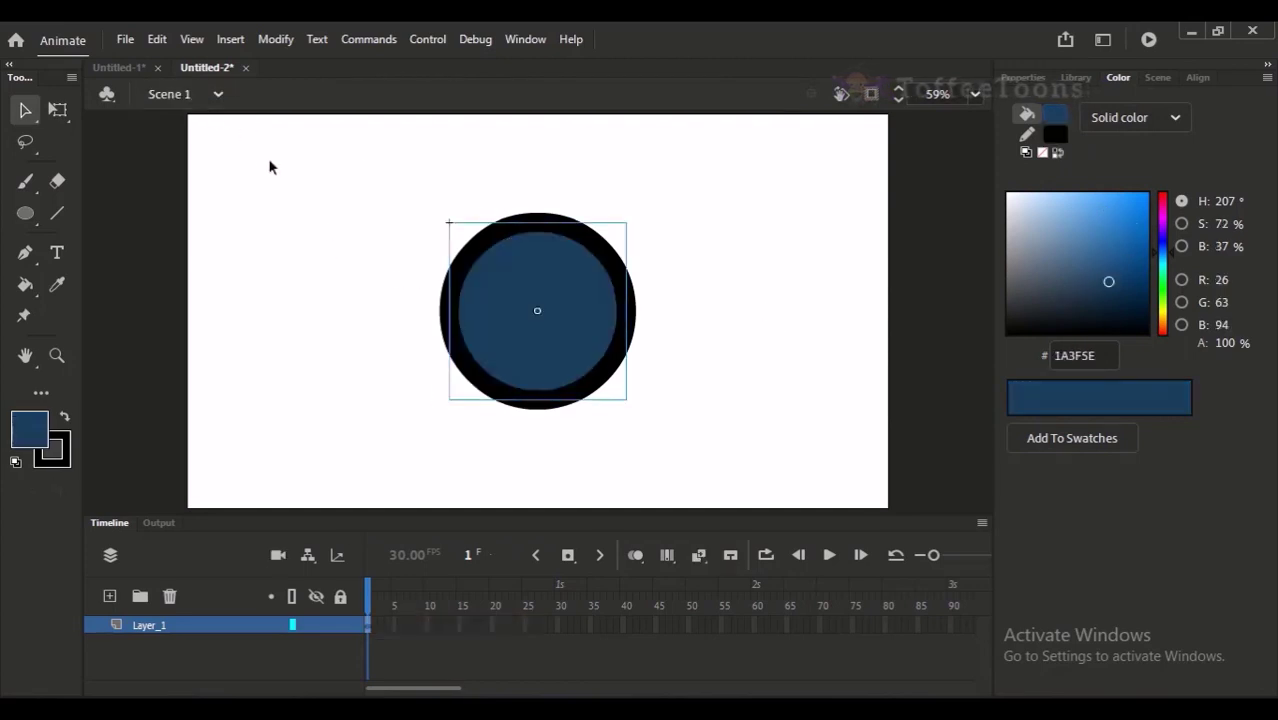
click(360, 270)
click(545, 265)
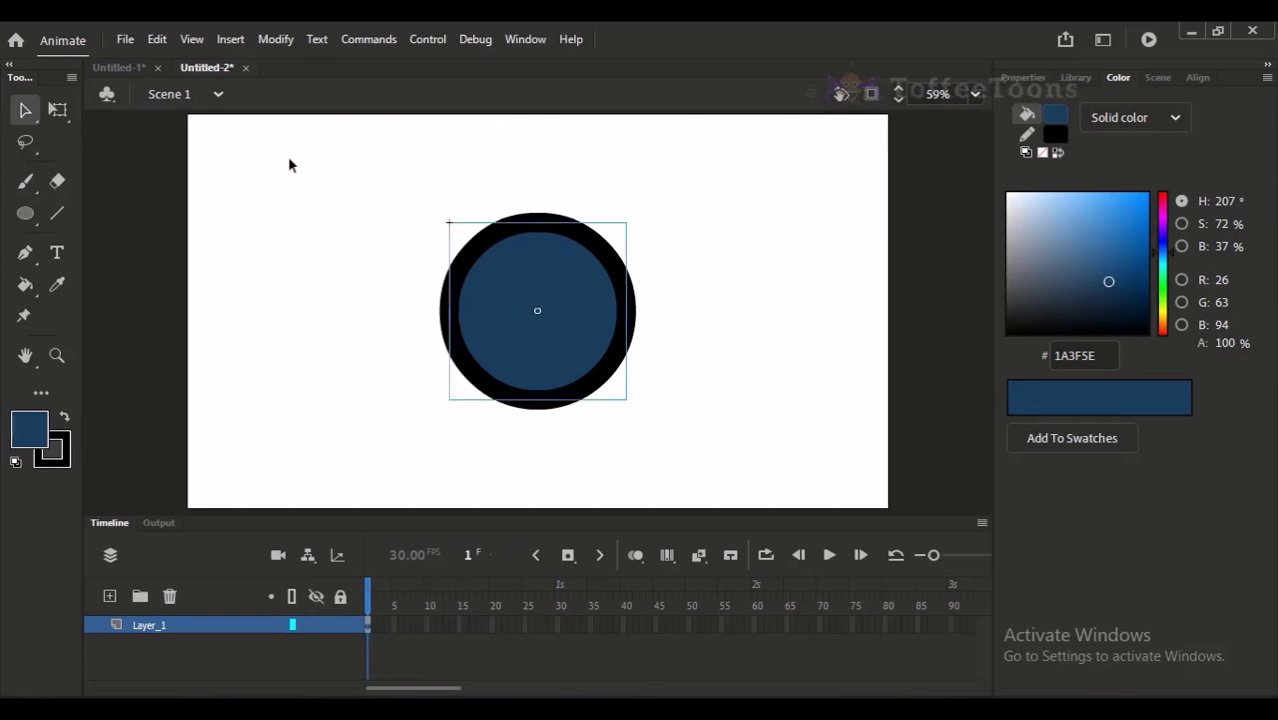
Return to Untitled-1 and select its two circle instances alternately to compare their color with the recolored copy
click(120, 67)
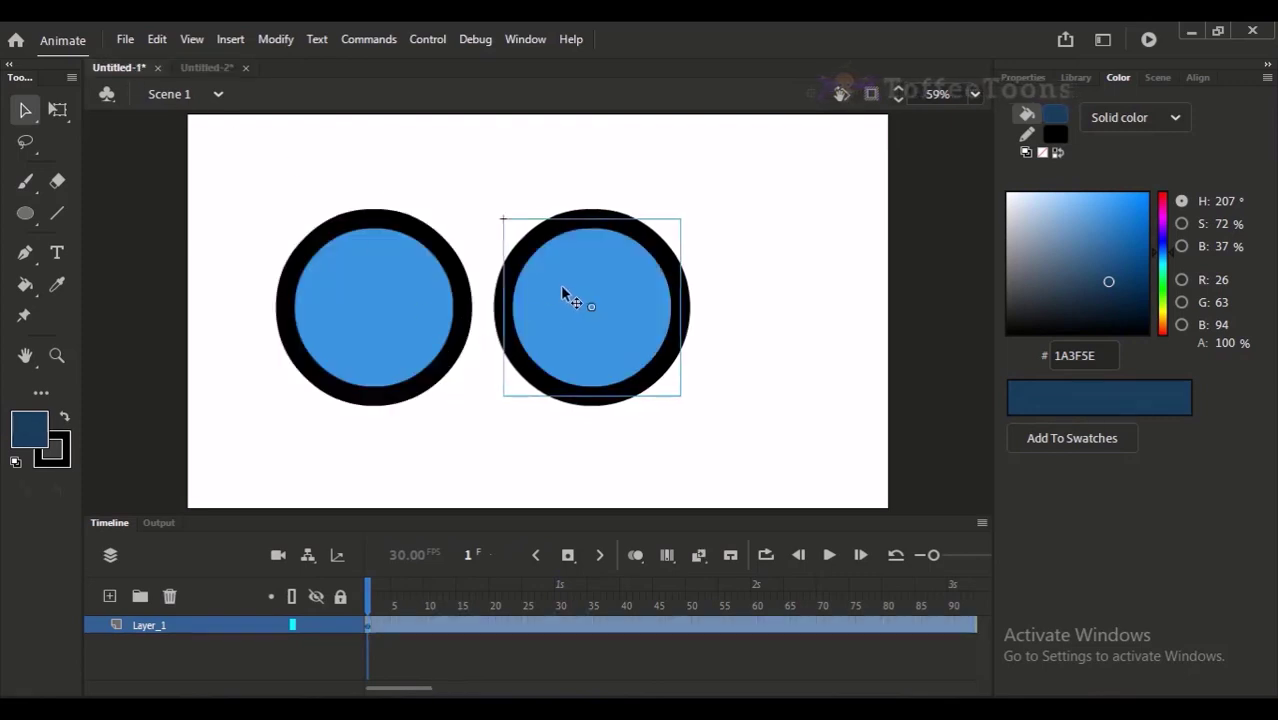
click(483, 268)
click(414, 248)
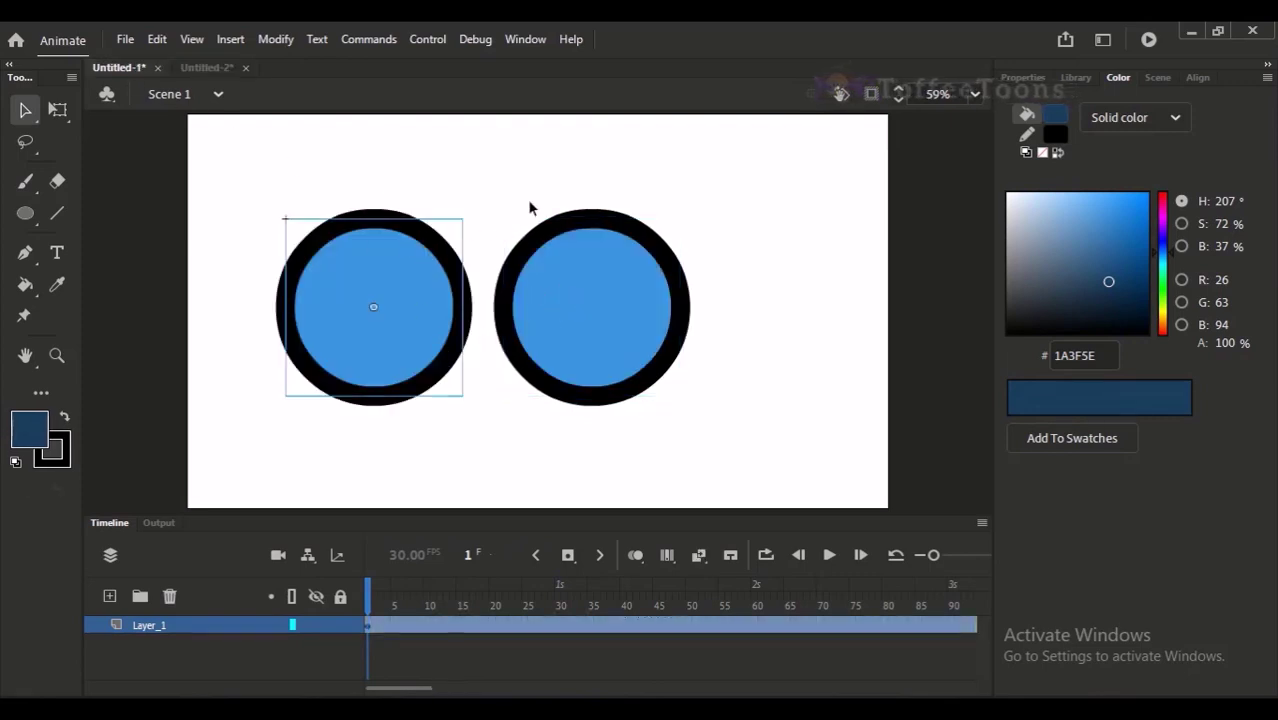
click(528, 300)
click(420, 328)
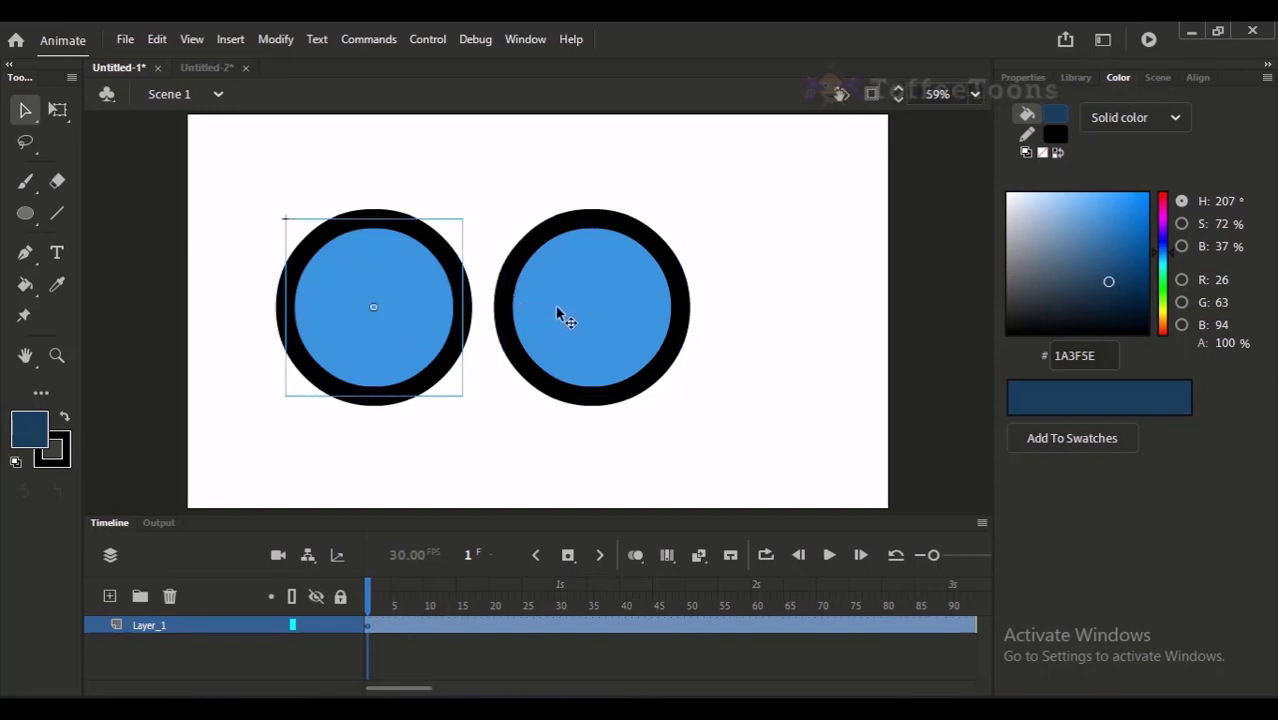
click(565, 300)
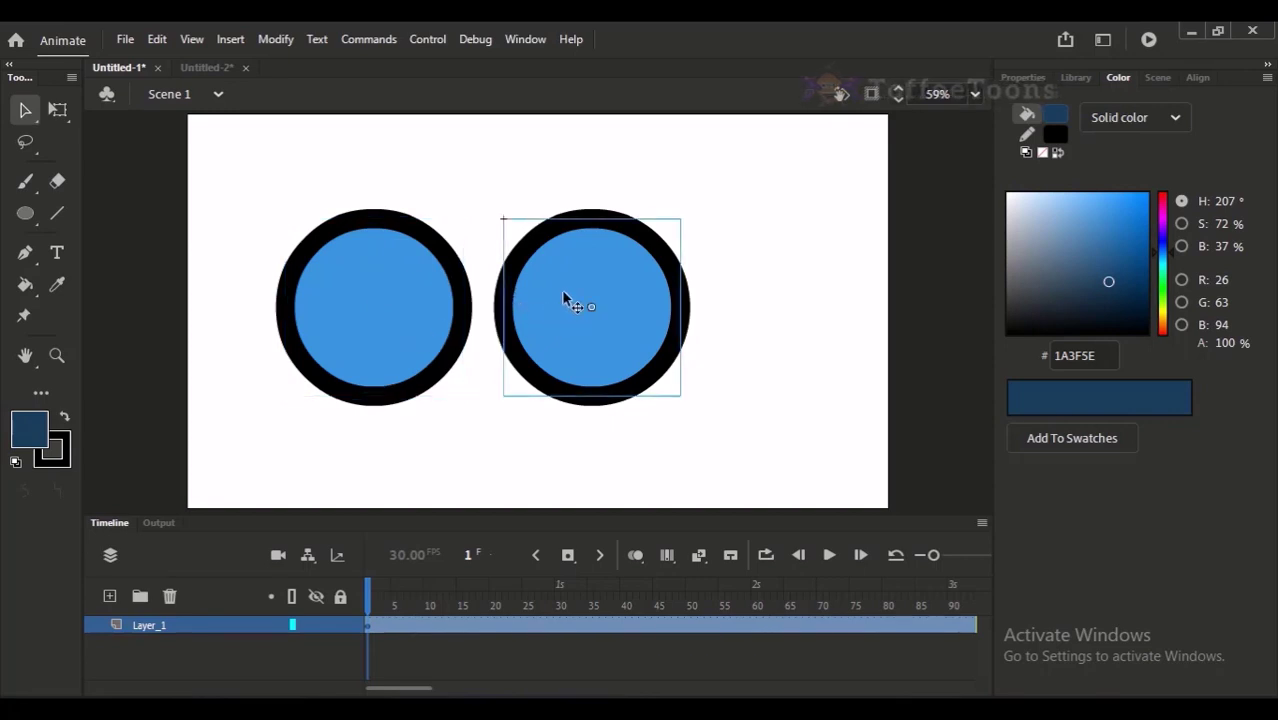
click(391, 302)
Switch back and forth between Untitled-2 and Untitled-1 to compare their circles, library contents and properties
click(230, 70)
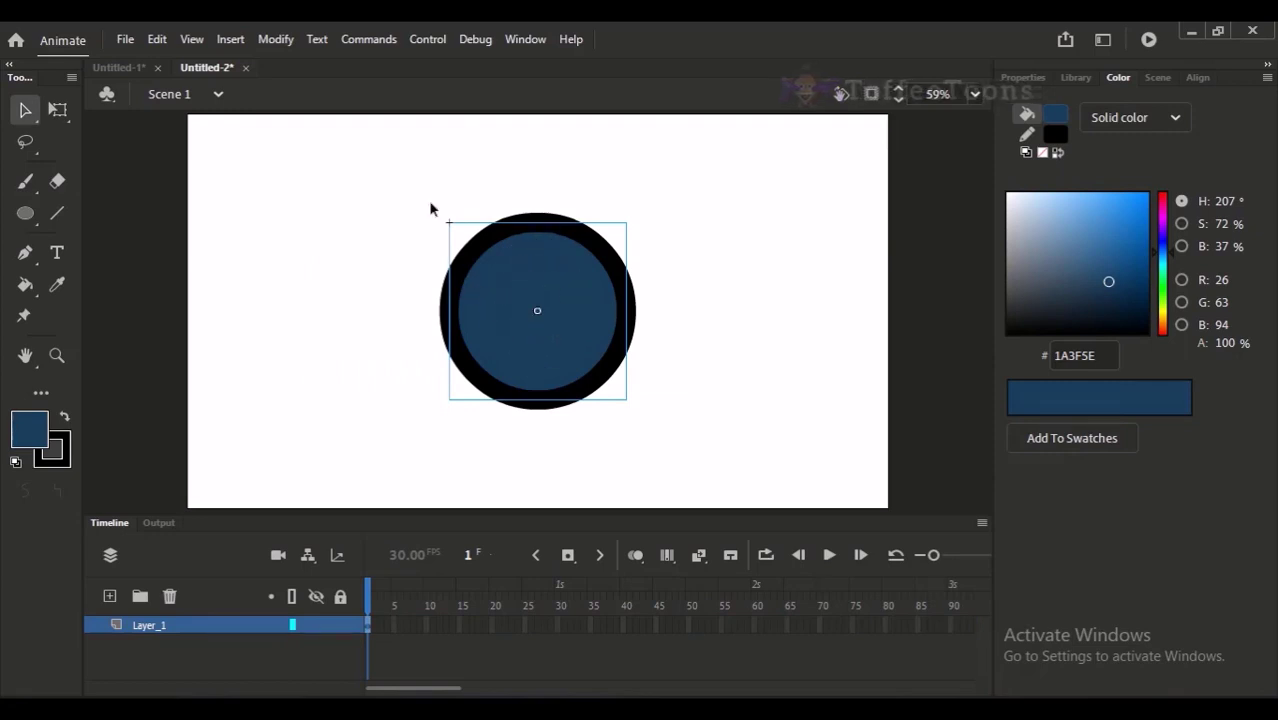
click(130, 67)
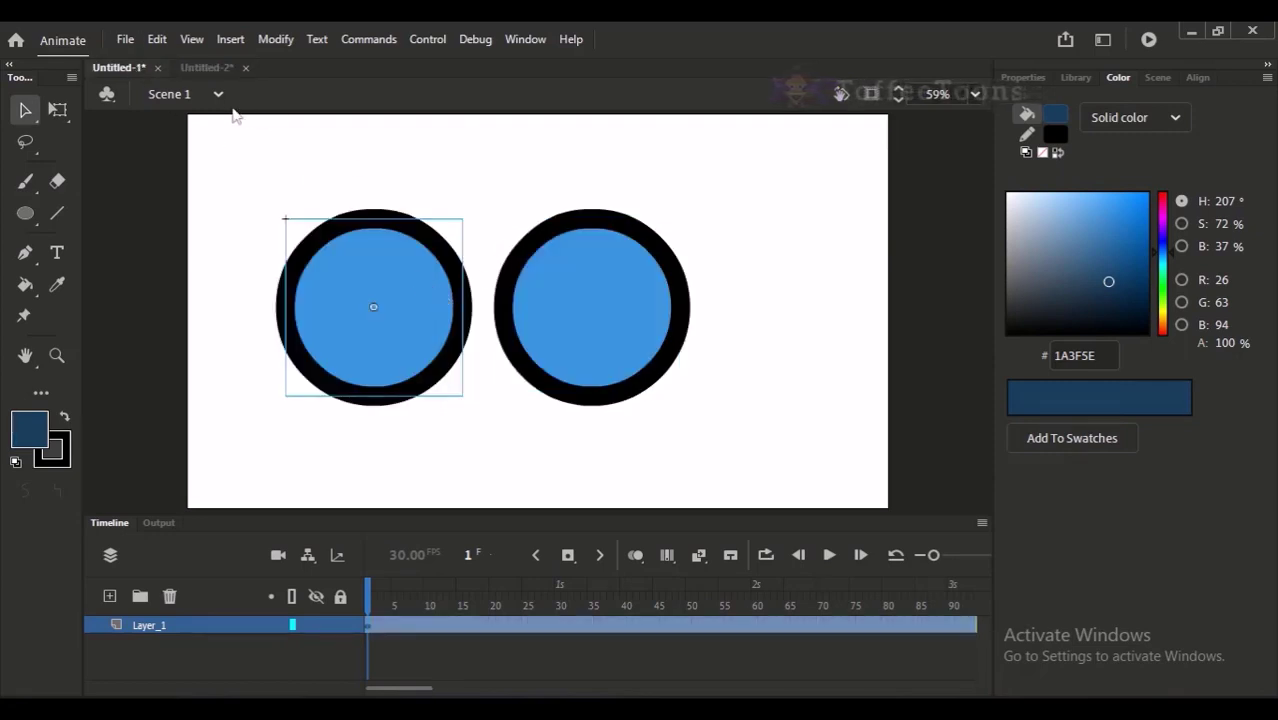
click(210, 68)
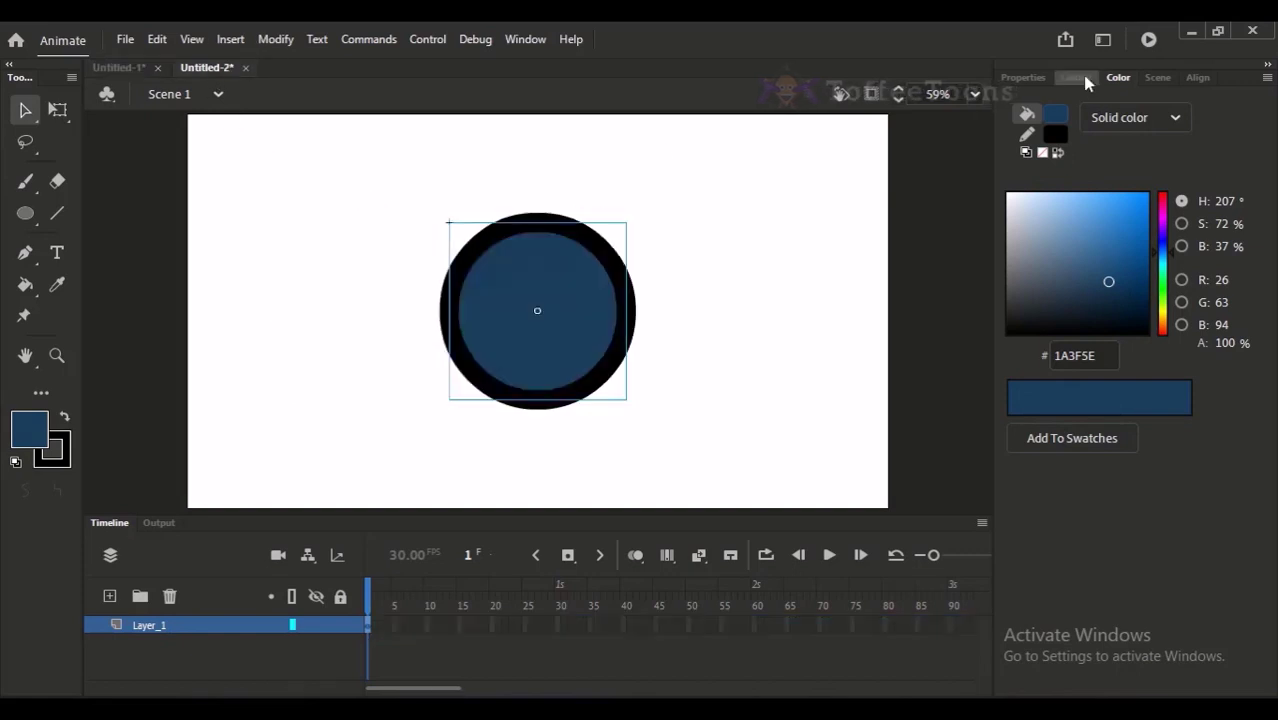
click(1076, 77)
click(118, 67)
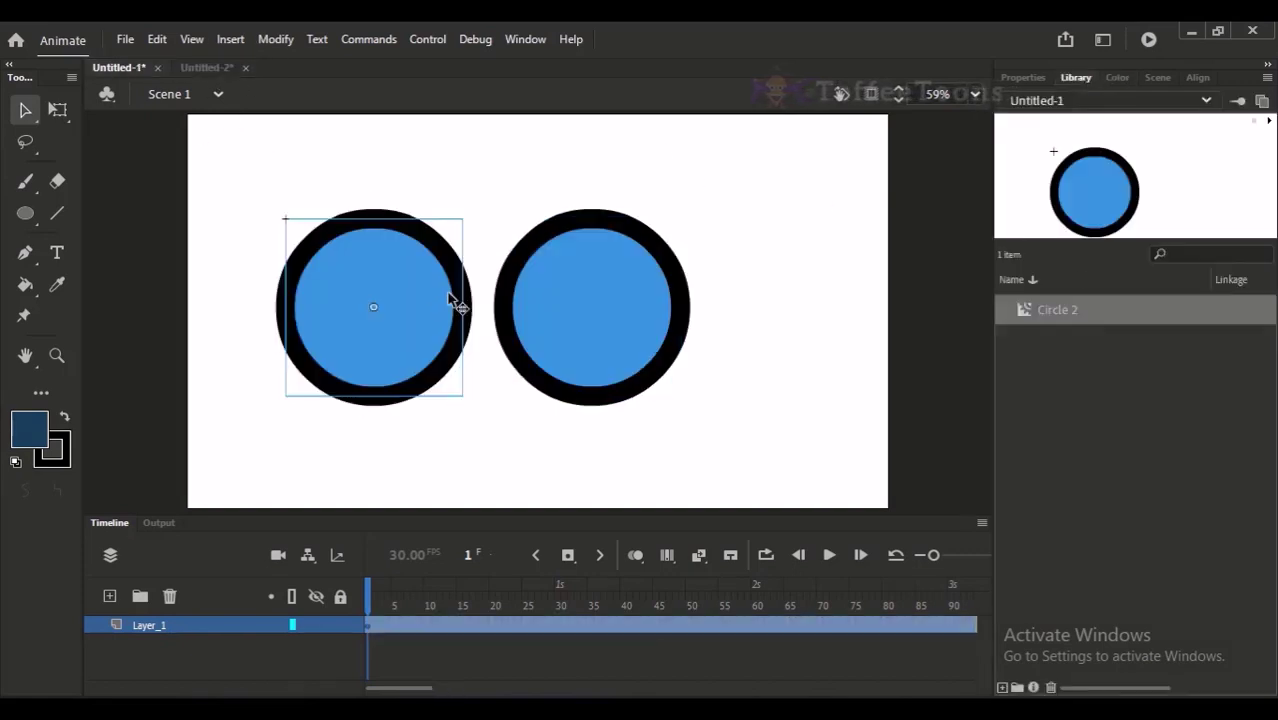
click(1020, 77)
click(668, 175)
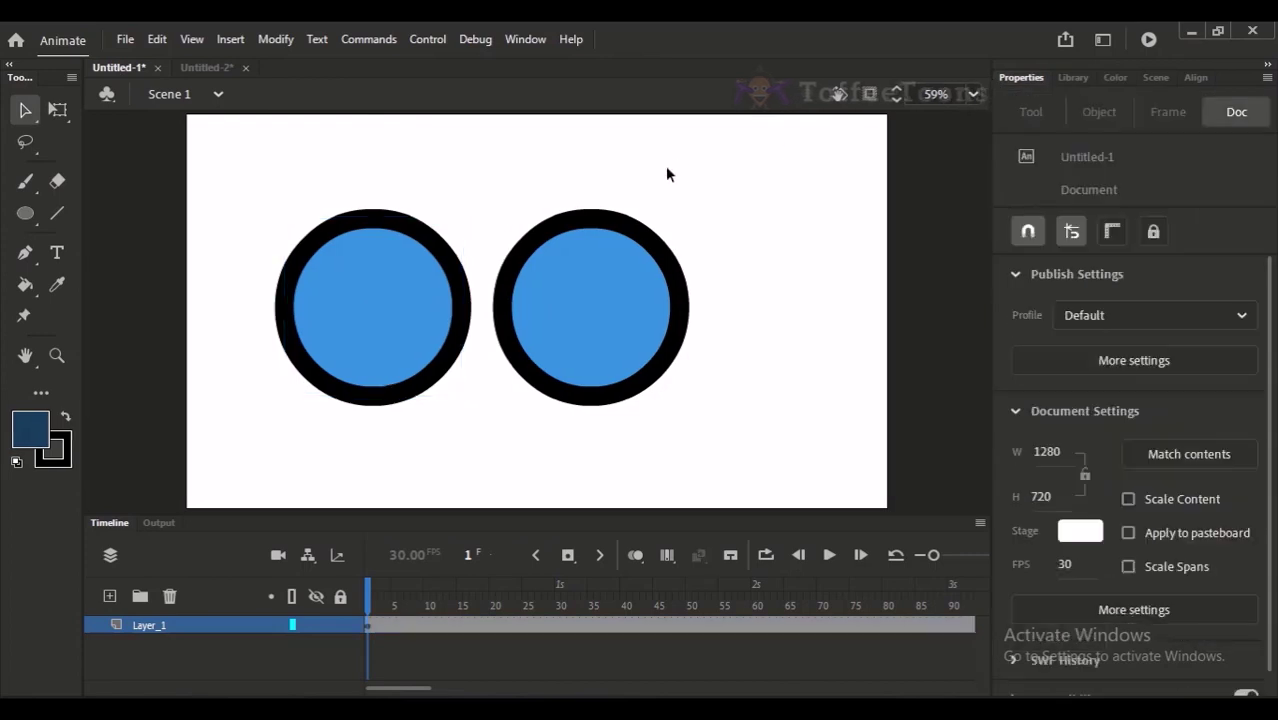
click(207, 67)
click(125, 68)
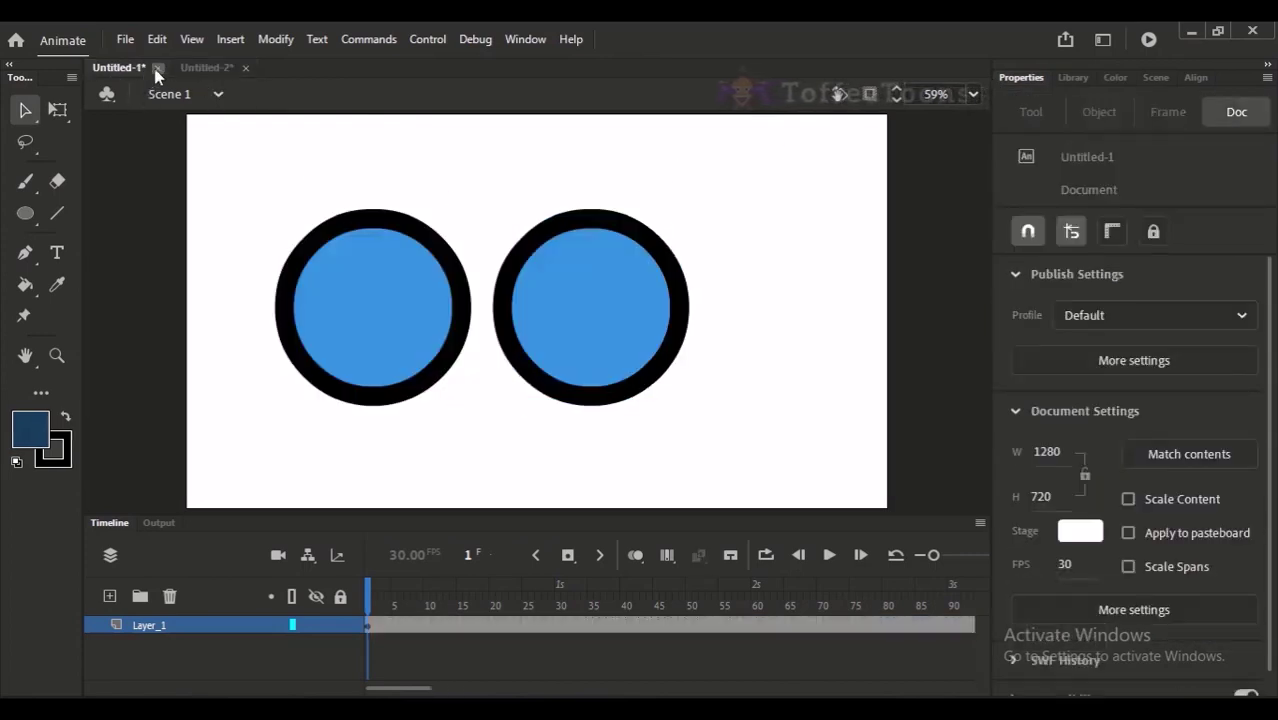
click(209, 68)
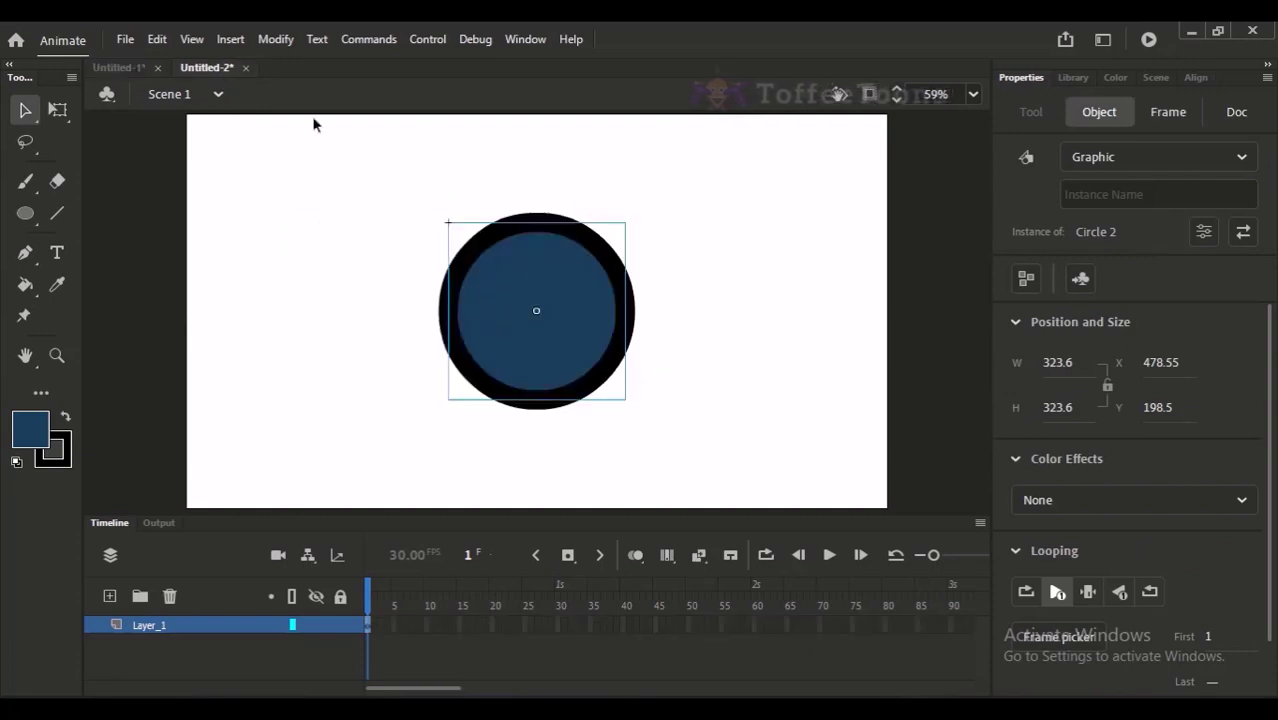
Go back to Untitled-1, check the instance properties of each circle, and select both circles together
click(125, 68)
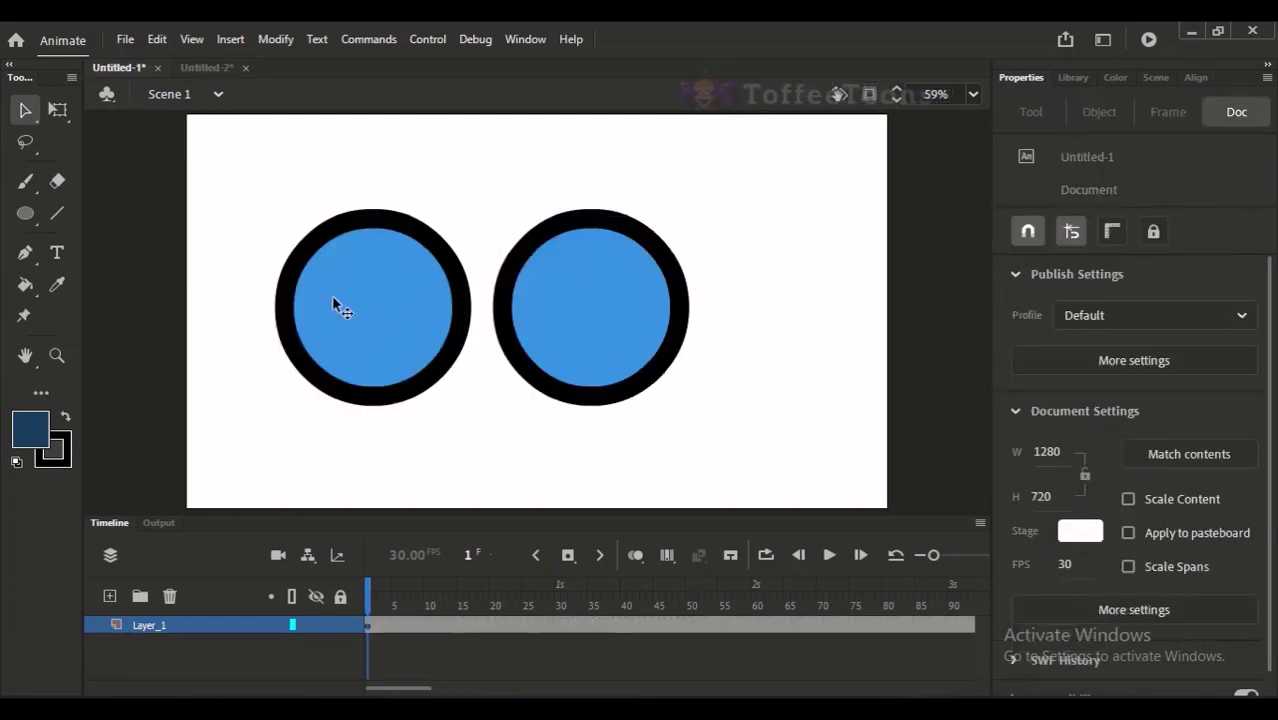
click(392, 277)
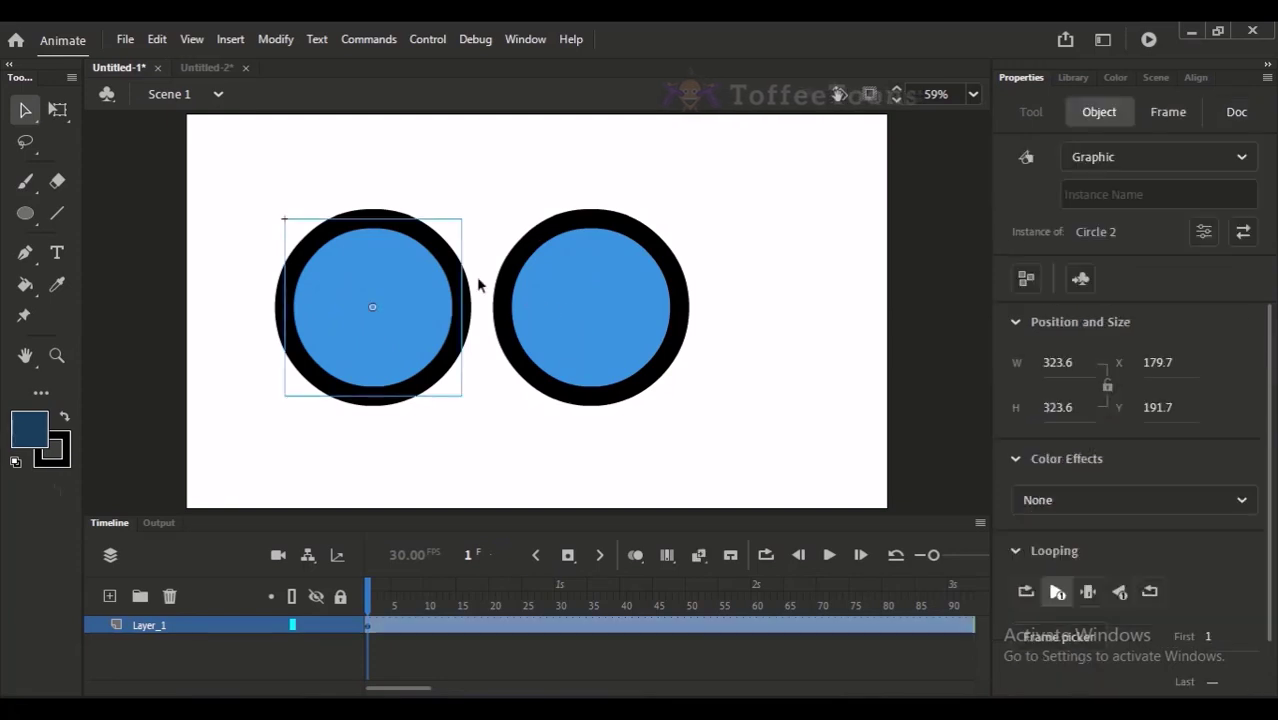
click(562, 300)
drag(416, 197, 566, 284)
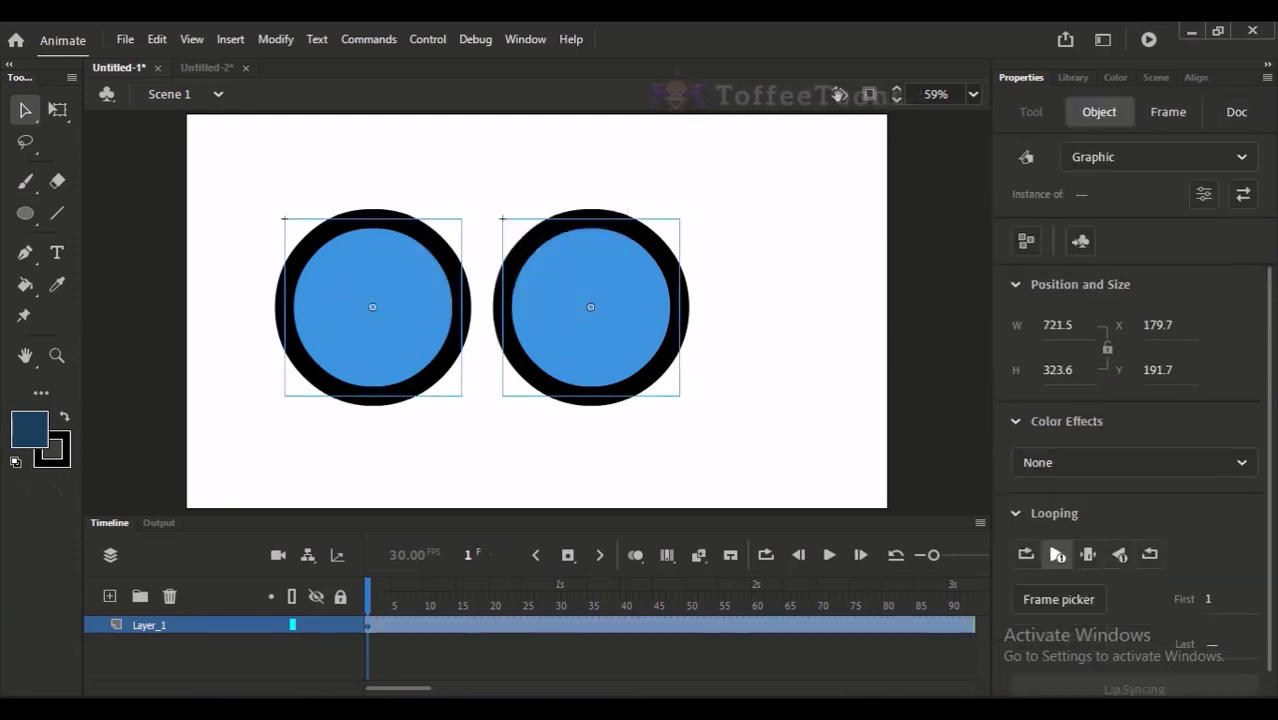
Switch to the Google Meet call, admit the waiting participant, and dismiss the presenting notification back in Animate
click(223, 610)
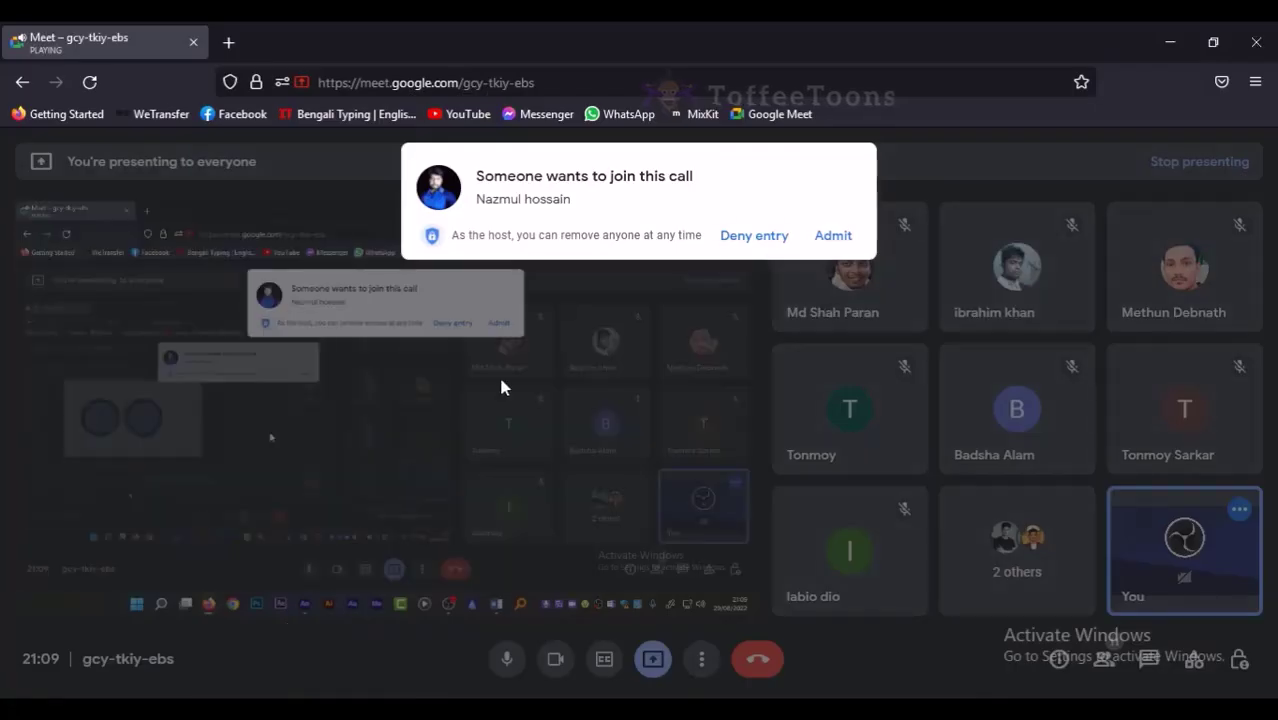
click(832, 246)
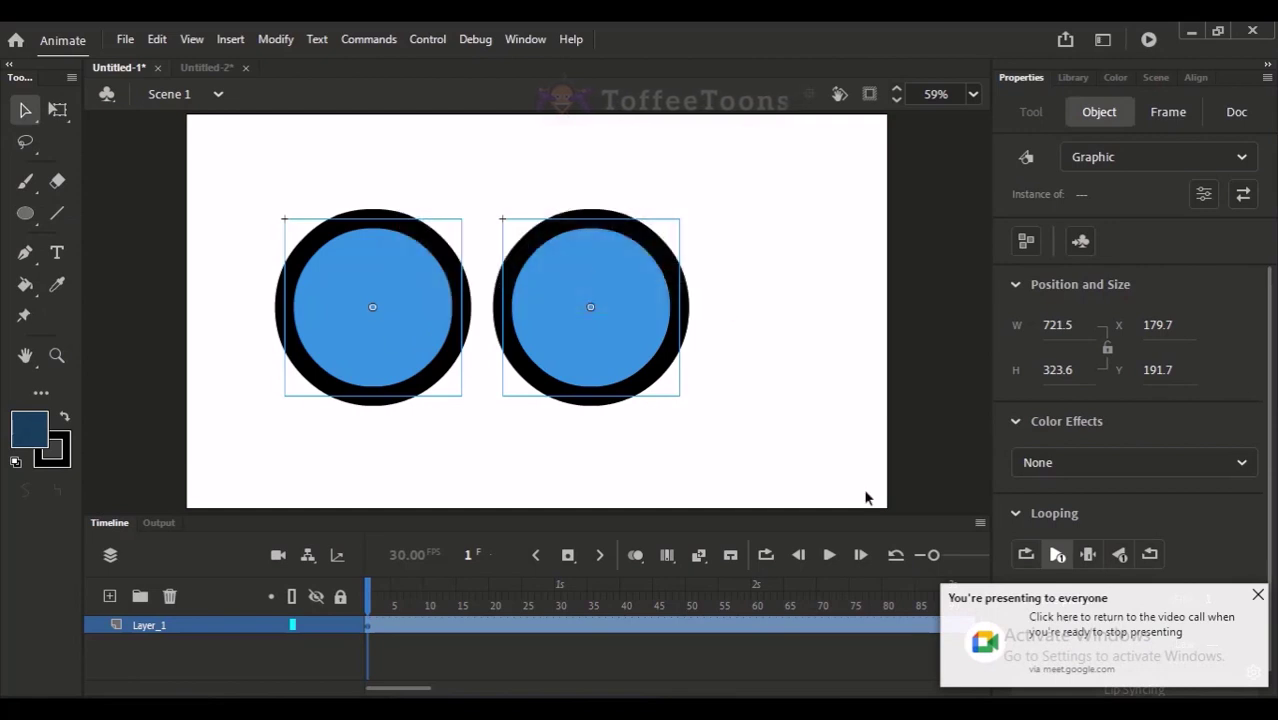
click(1258, 596)
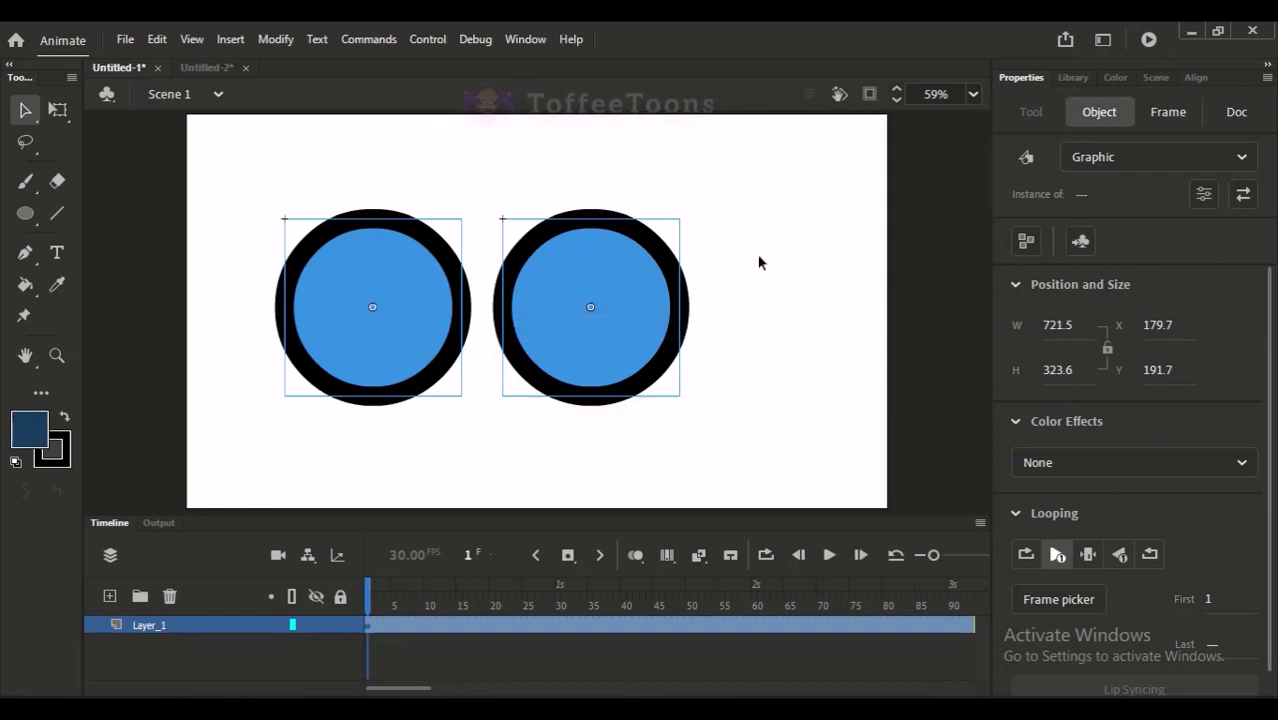
Delete the right circle from the Untitled-1 stage and move the remaining circle near the stage center, at about X 452.9
click(673, 331)
key(Delete)
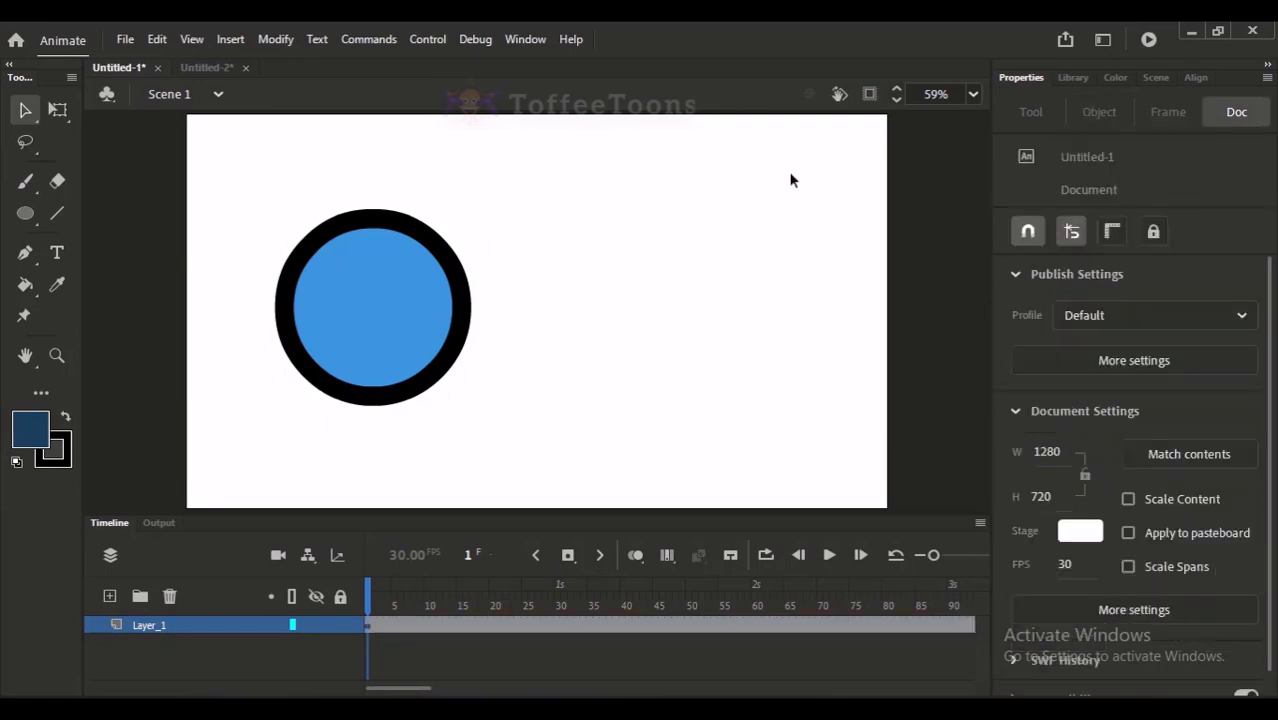
drag(425, 334, 574, 334)
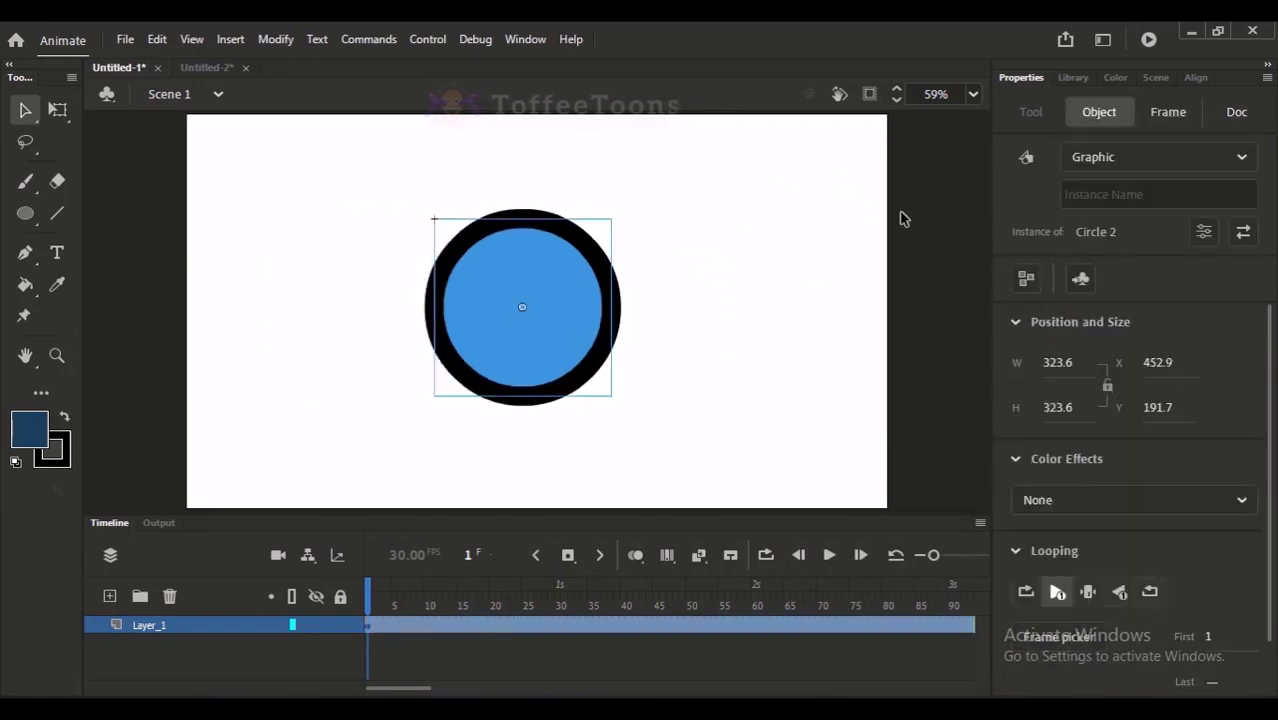
Switch the circle instance to Movie Clip, look through the filters it offers, and set the instance back to Graphic
click(1110, 166)
click(1095, 183)
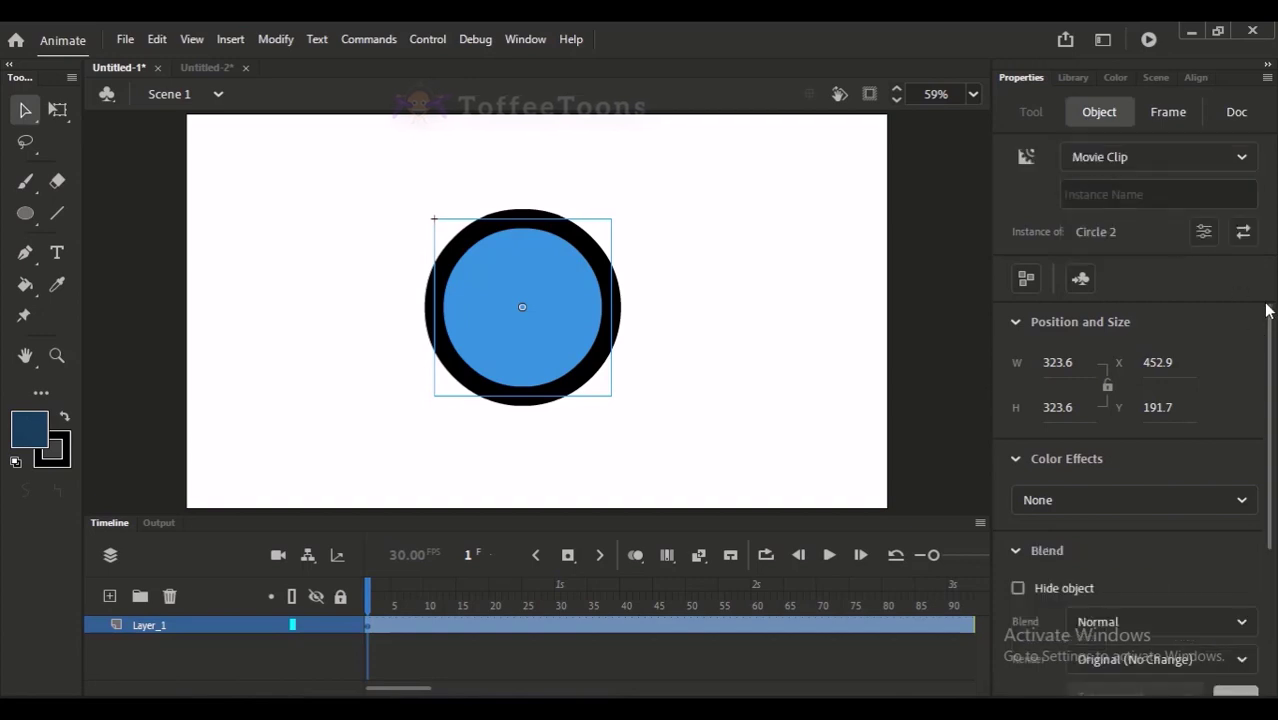
drag(1266, 310, 1266, 454)
click(1221, 514)
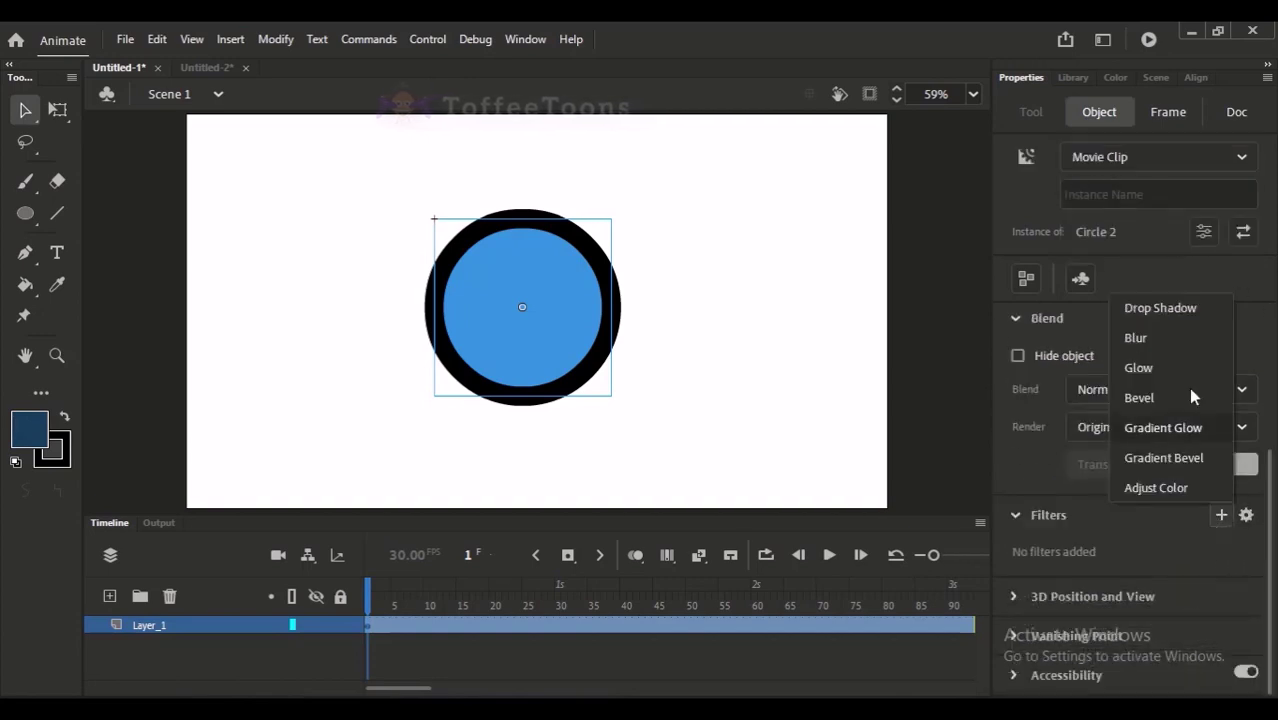
click(1068, 300)
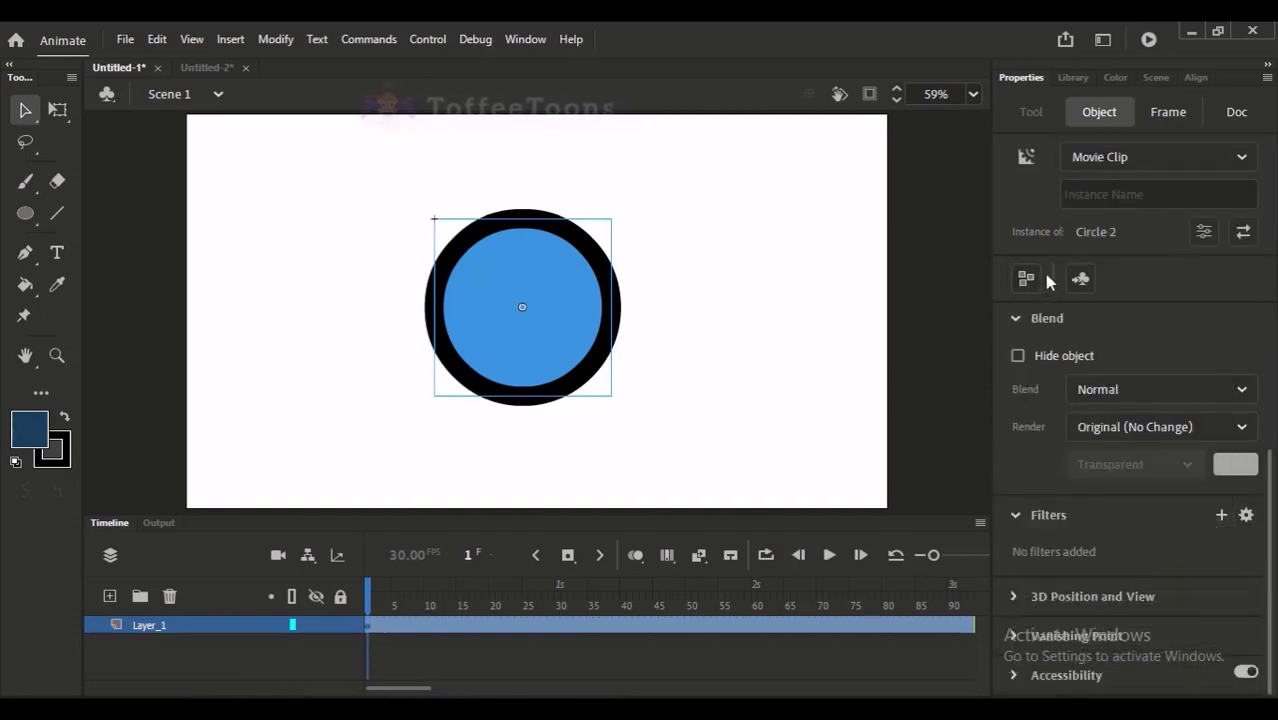
click(1107, 160)
click(1118, 245)
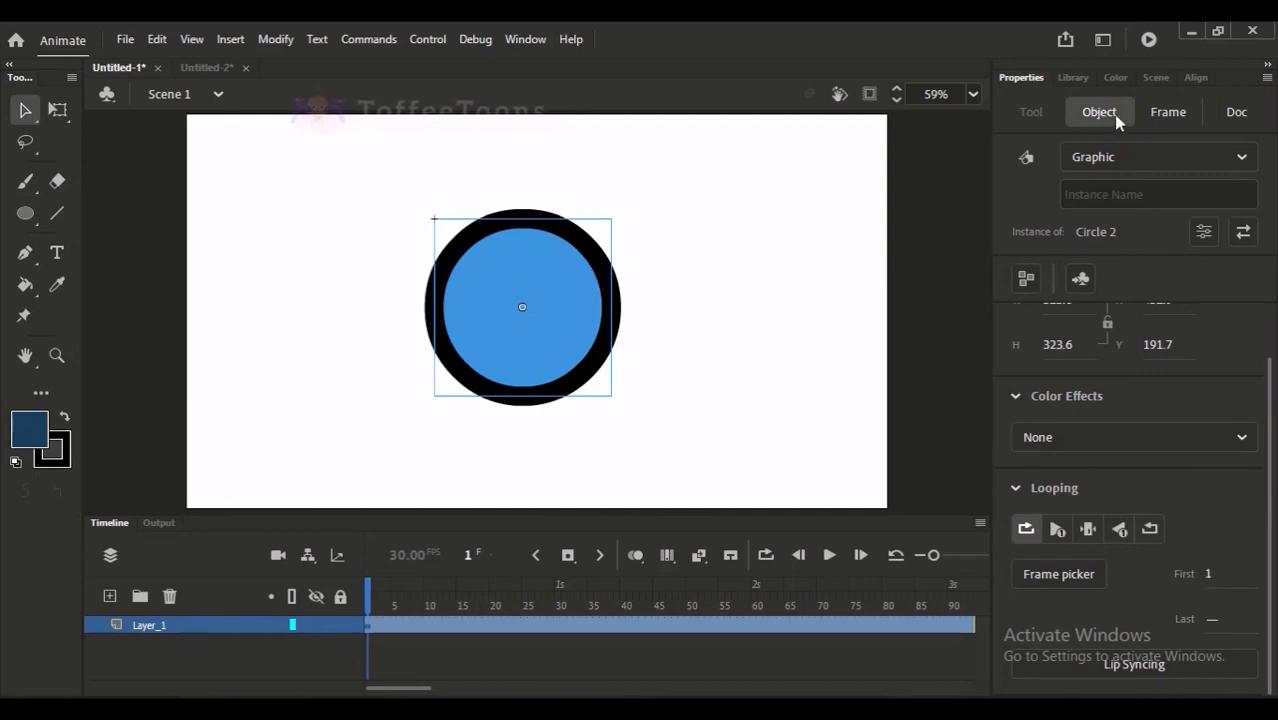
Look through the frame-level properties and the filters available for the frame holding the Graphic circle
click(1163, 116)
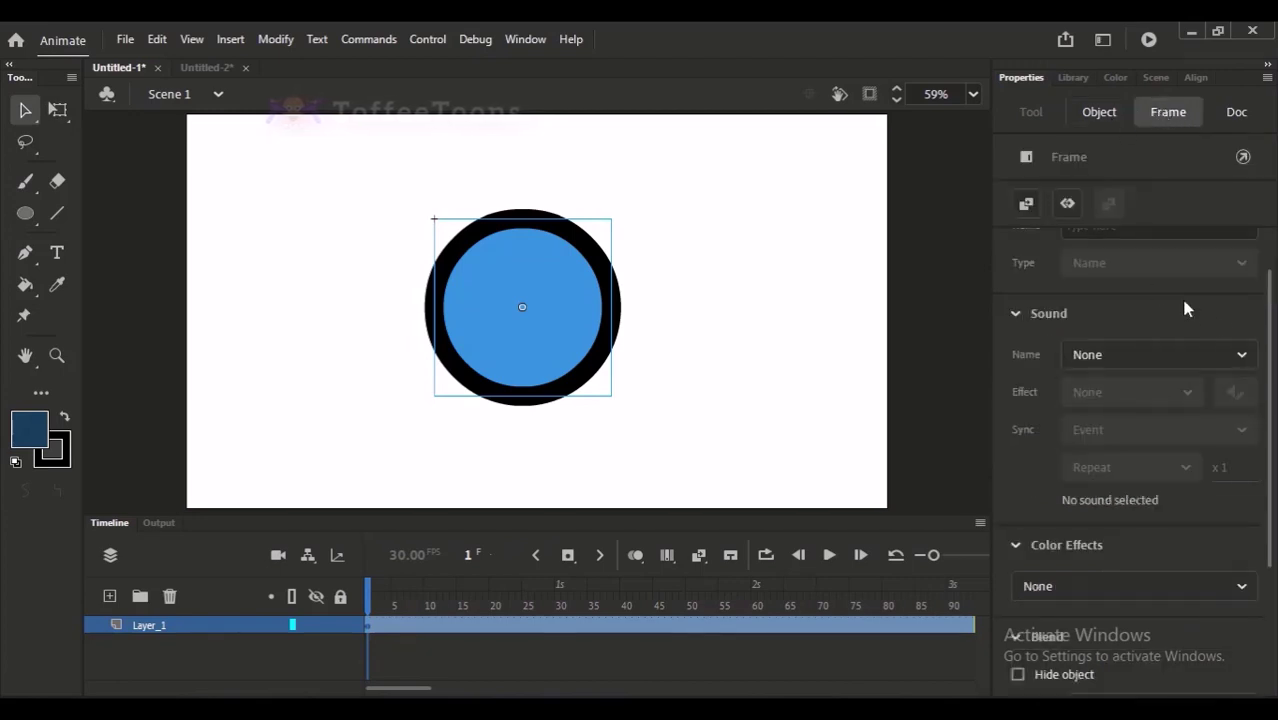
scroll(1184, 320, down, 4)
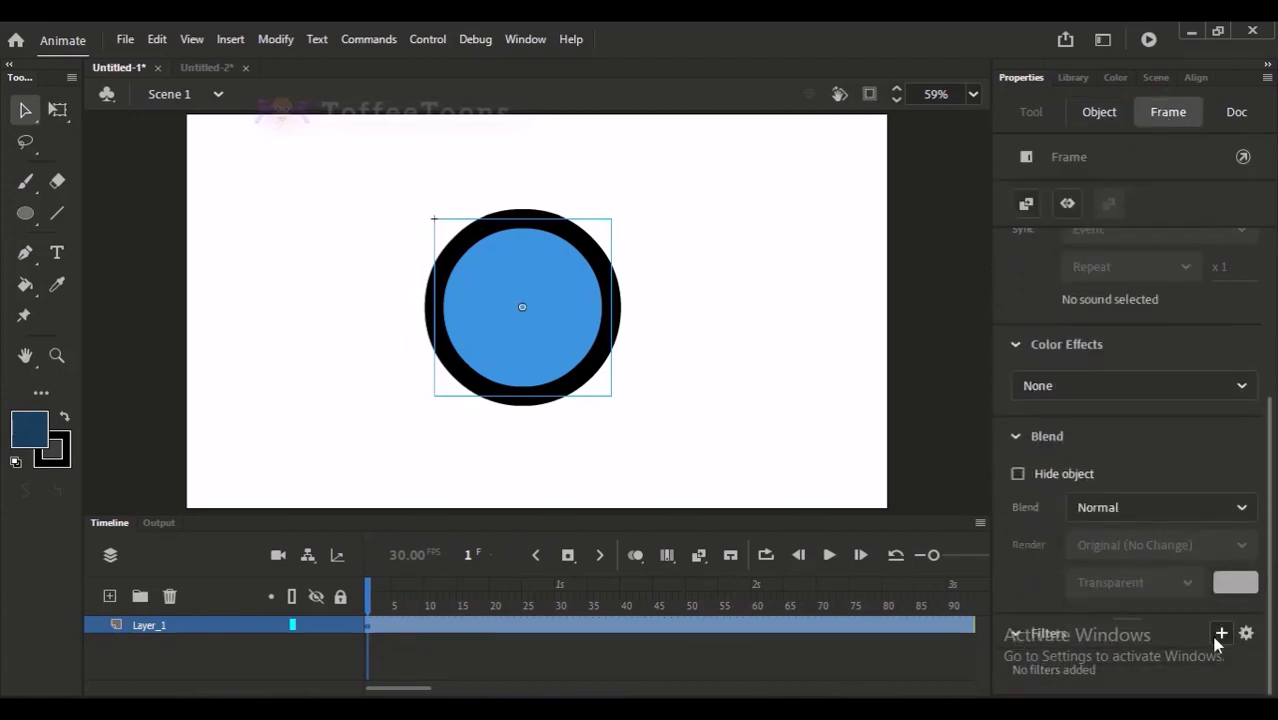
click(1221, 633)
click(1089, 557)
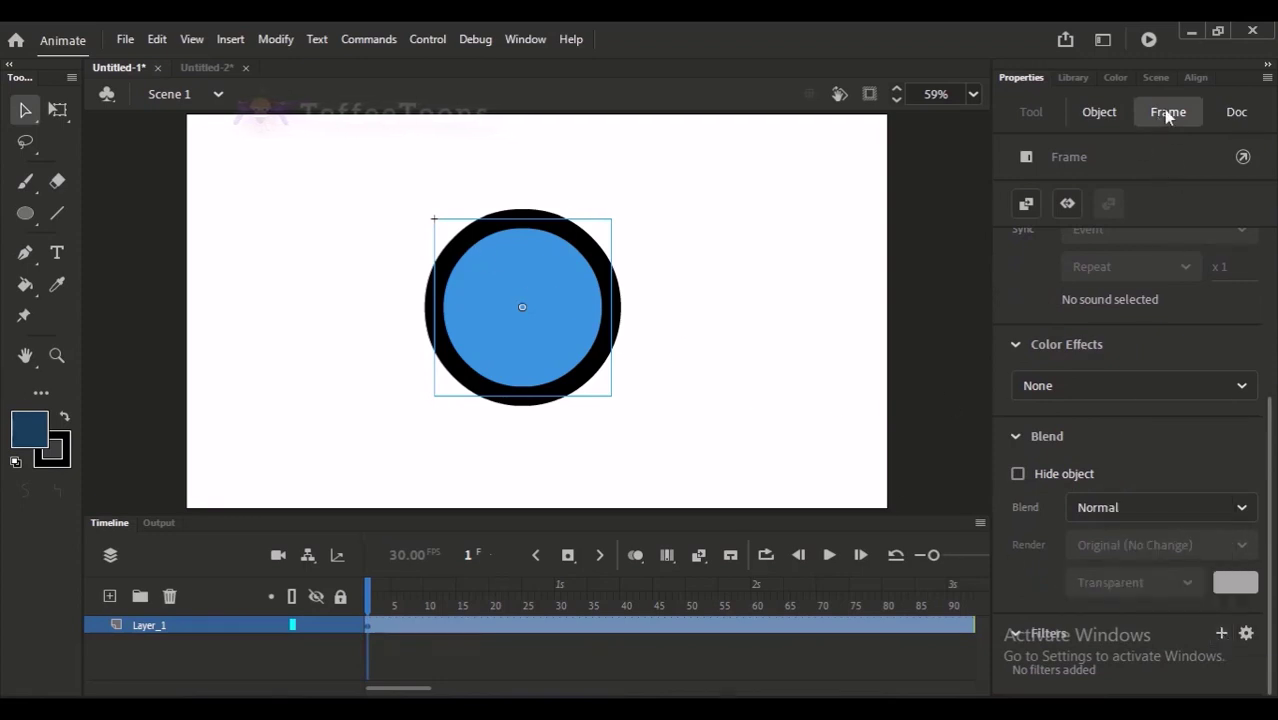
click(1221, 633)
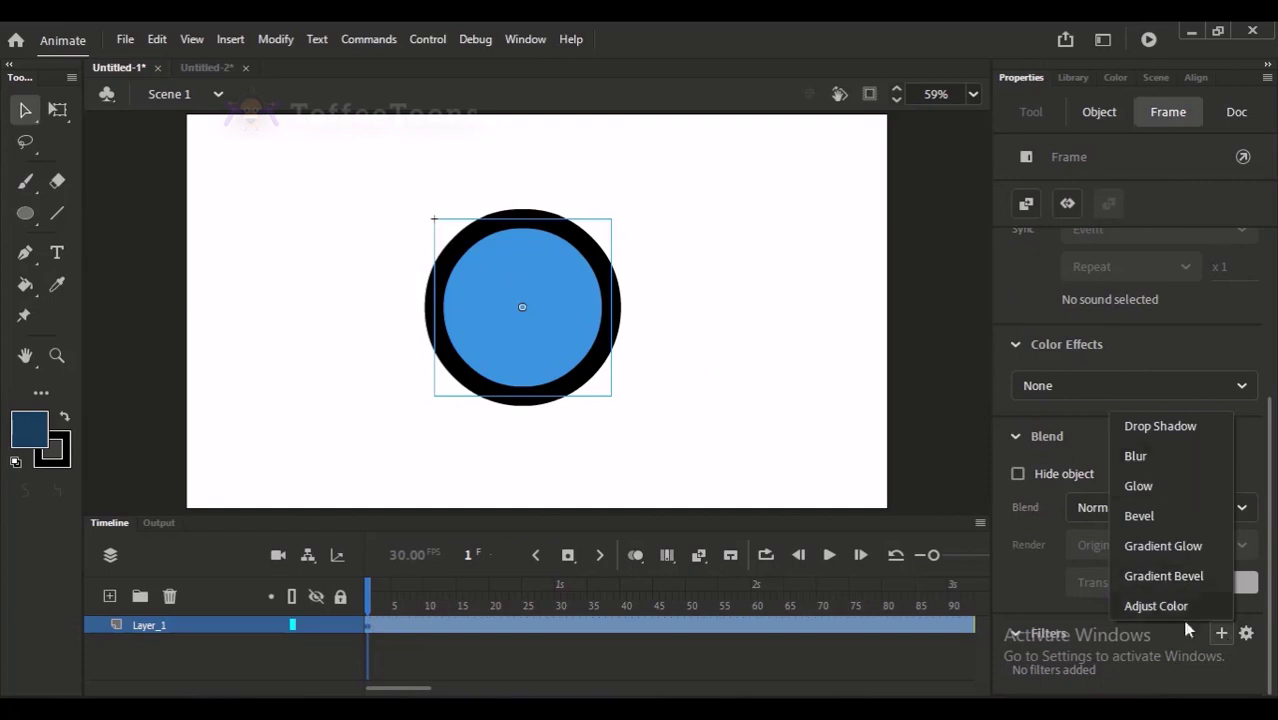
click(931, 429)
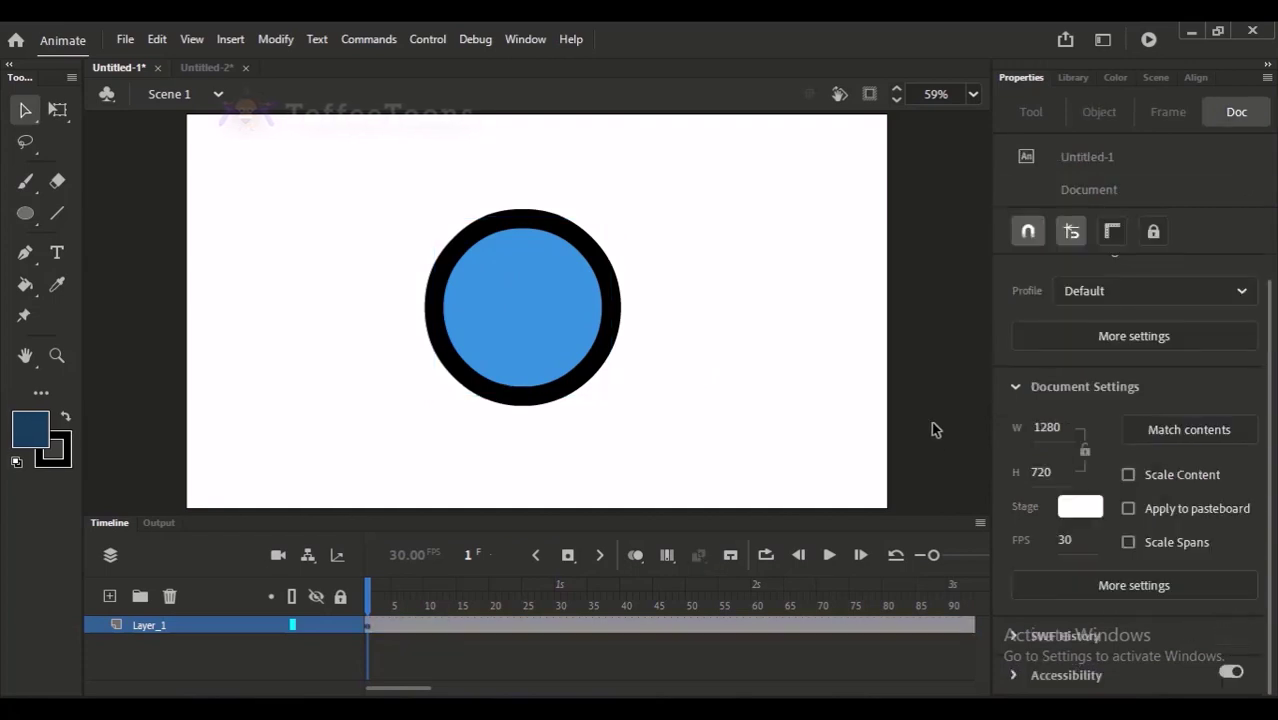
Add a Blur filter to the circle's frame and raise Blur X and Blur Y to 30
click(604, 336)
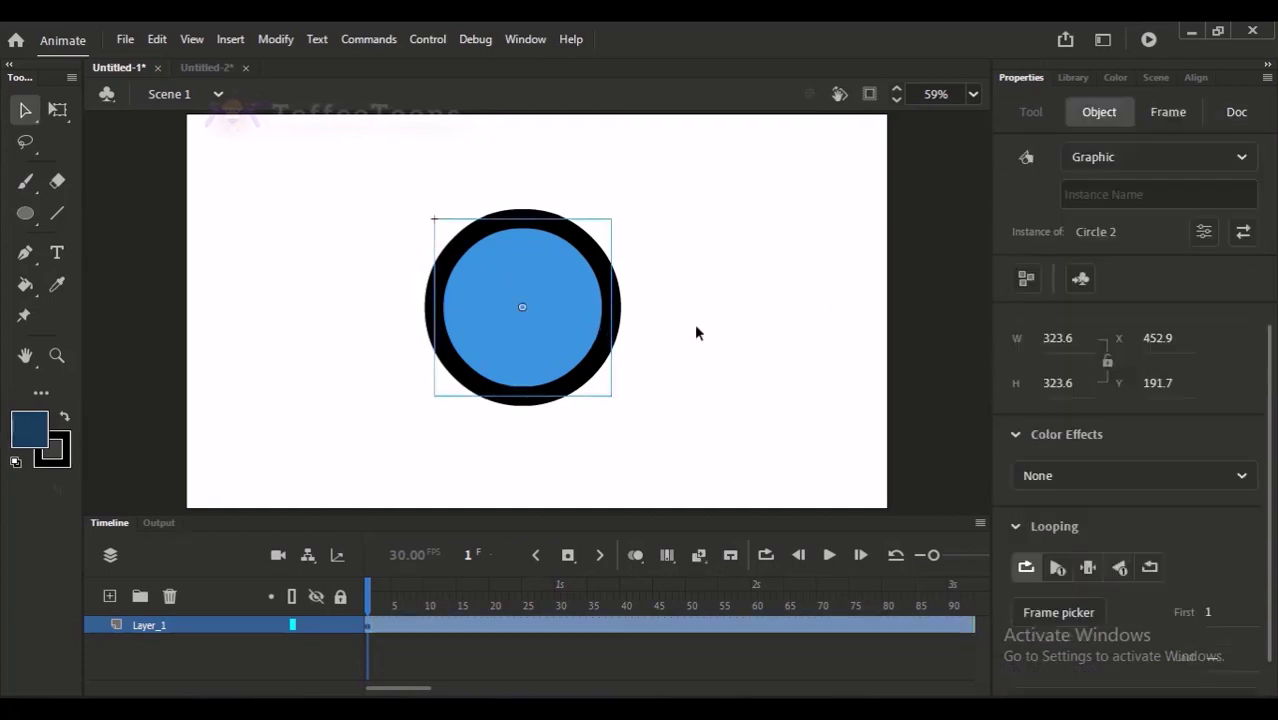
click(679, 283)
click(590, 318)
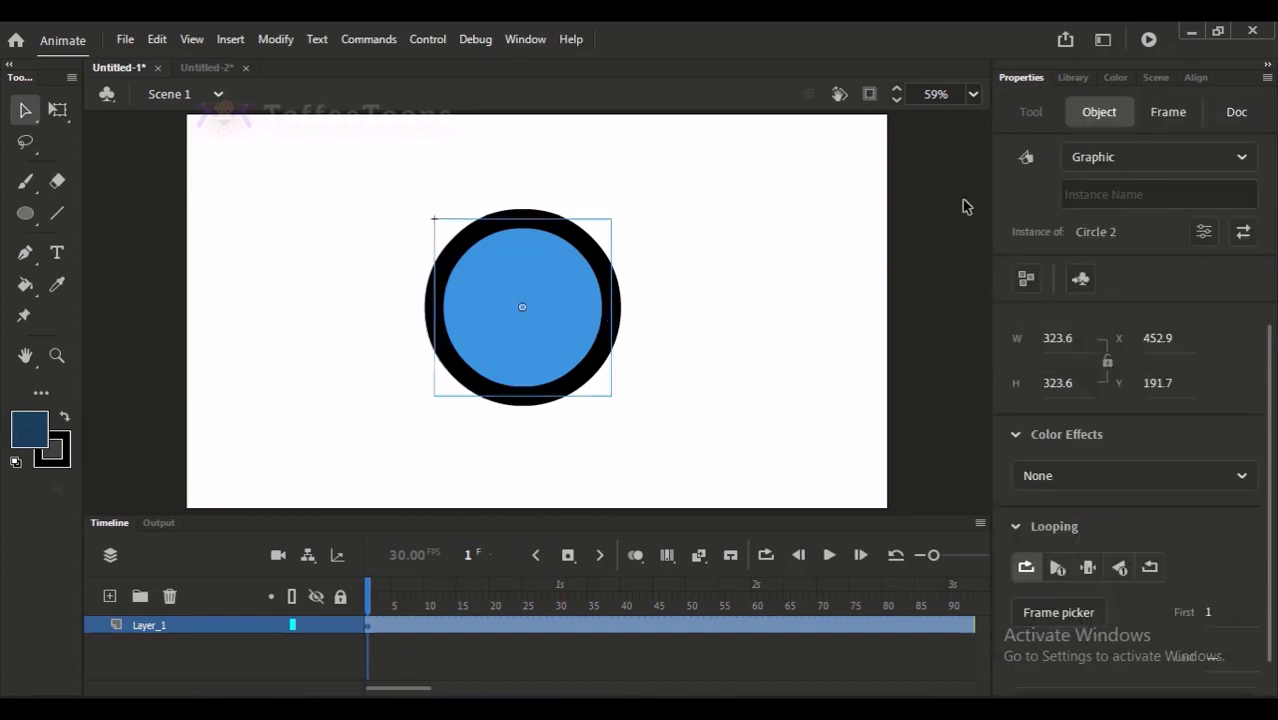
click(1166, 111)
scroll(1249, 380, down, 1)
scroll(1250, 425, down, 2)
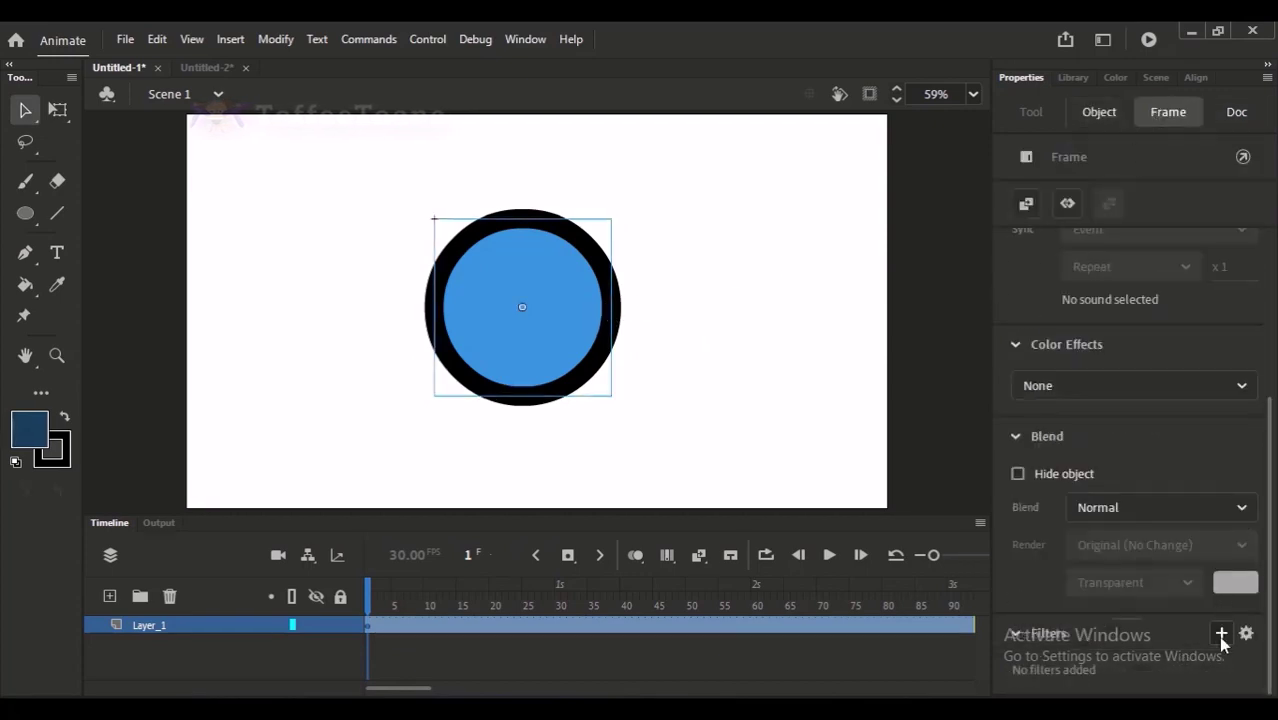
click(1221, 633)
click(1136, 456)
scroll(1131, 633, down, 2)
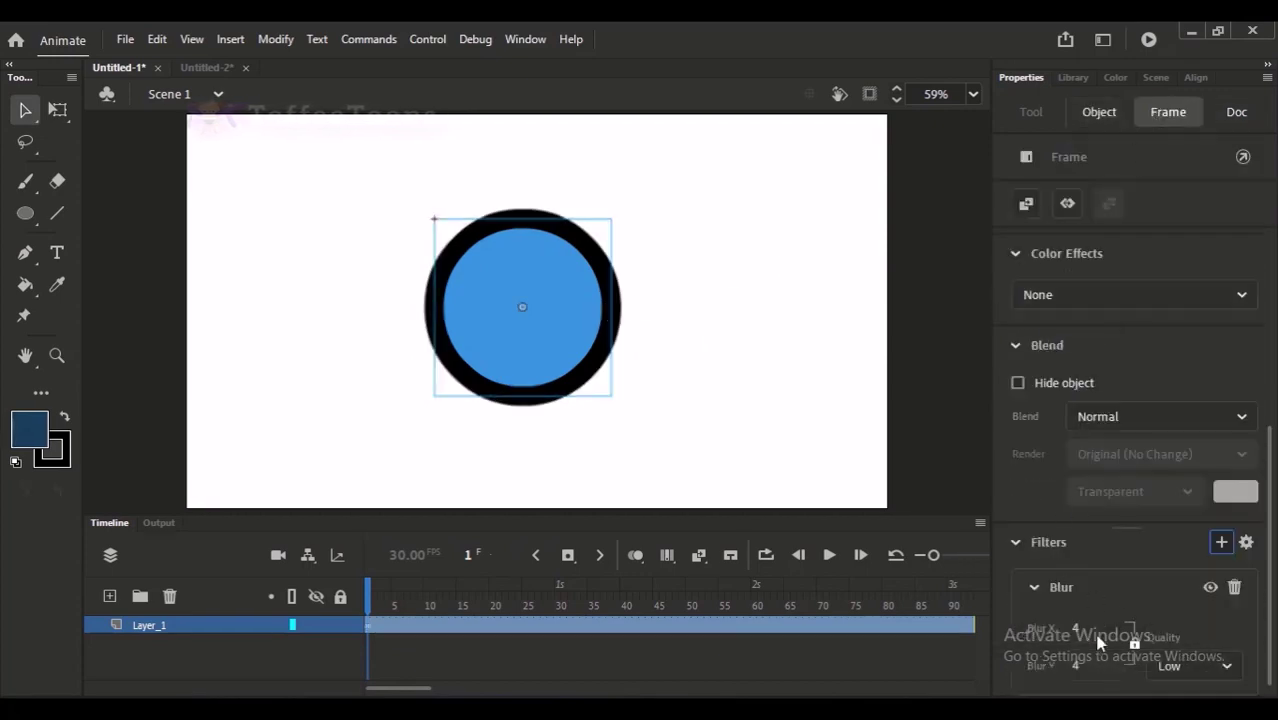
drag(1080, 628, 1092, 625)
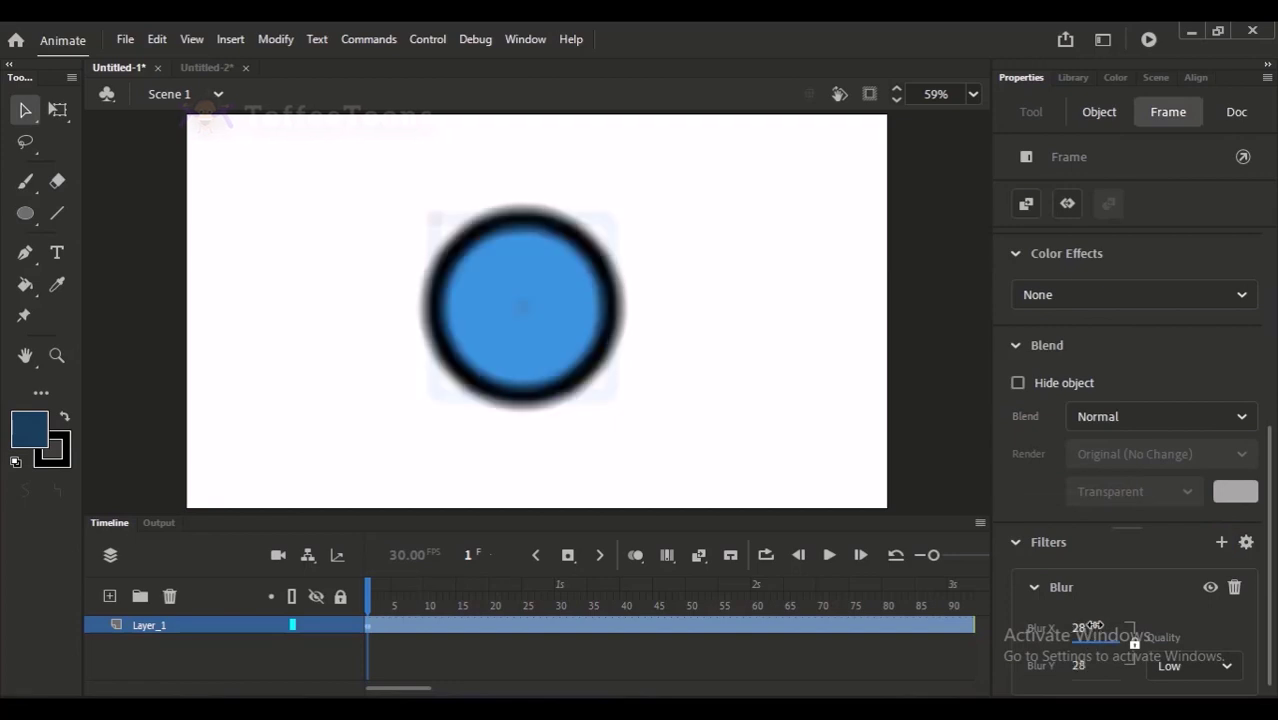
Try moving the blurred circle, then enlarge the timeline frames and inspect the blur on the first frames
click(564, 272)
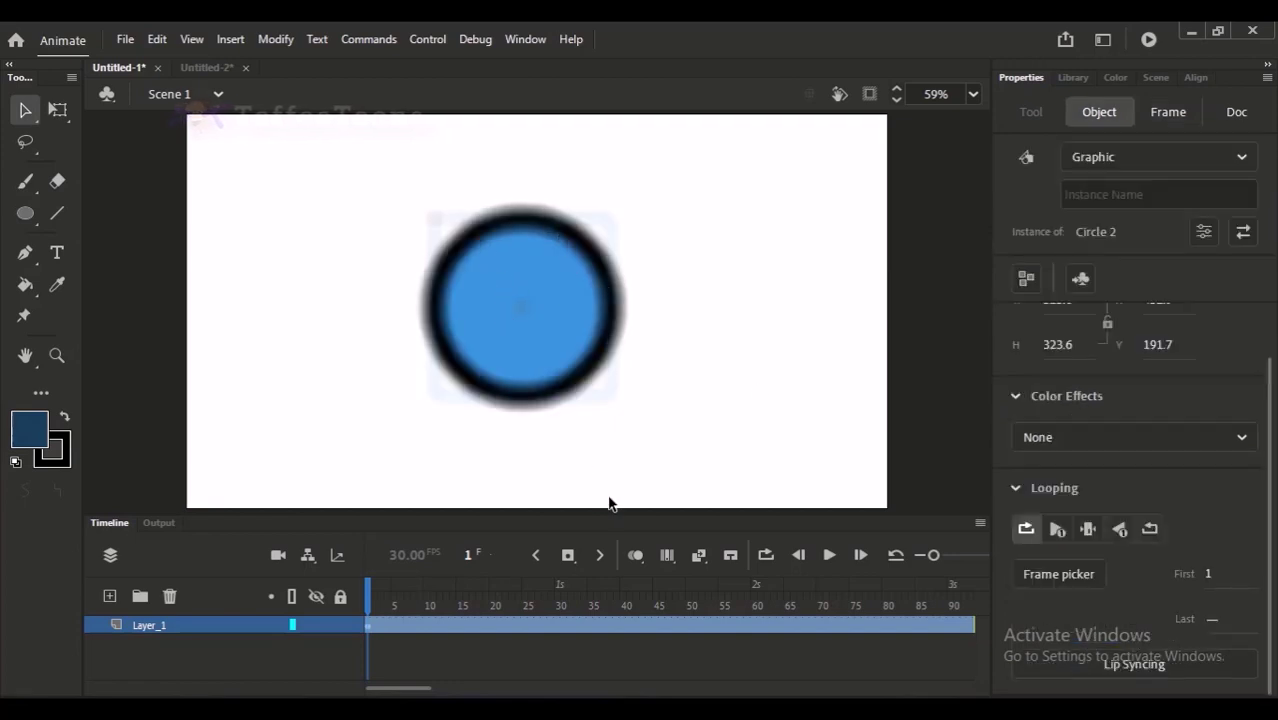
click(577, 471)
click(606, 360)
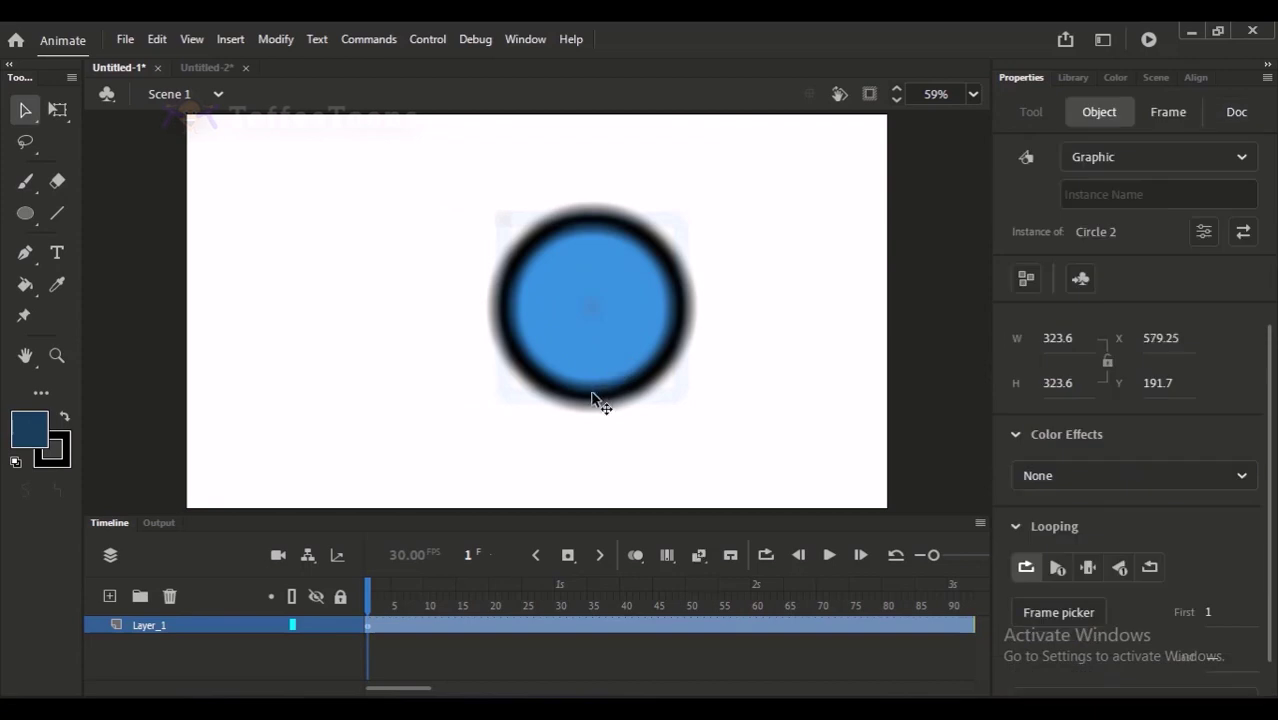
click(359, 621)
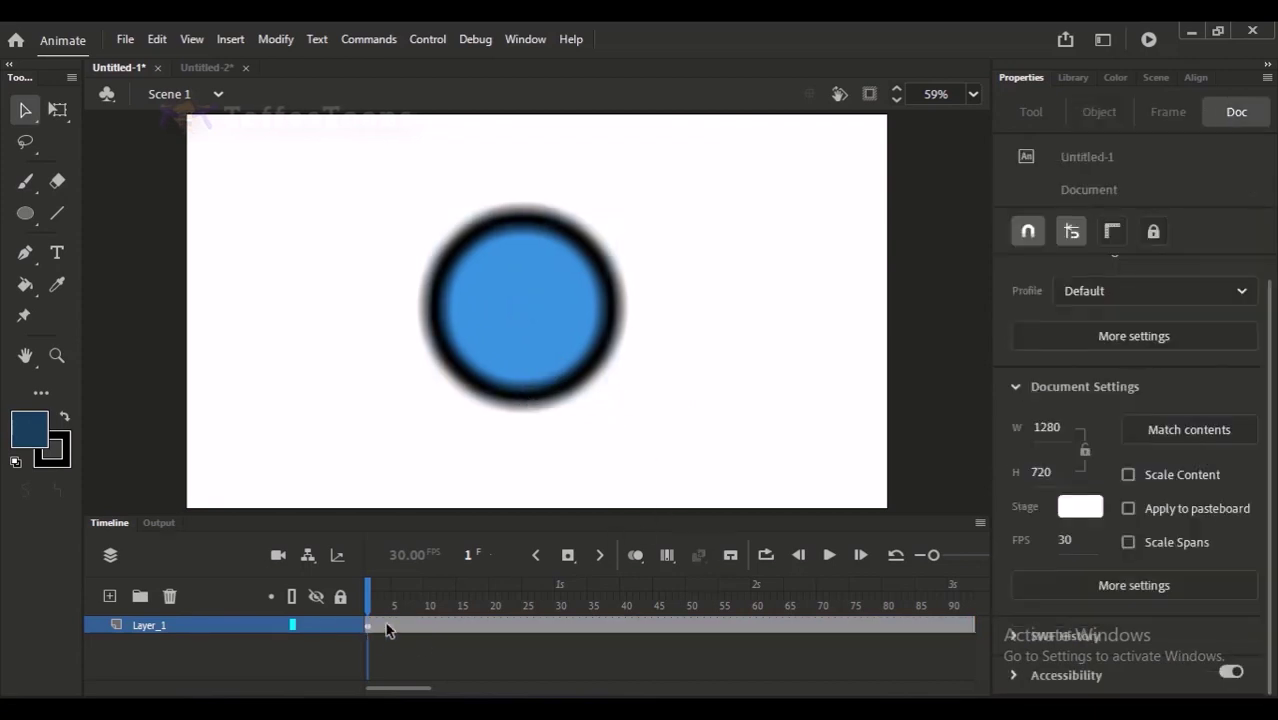
drag(931, 563, 961, 558)
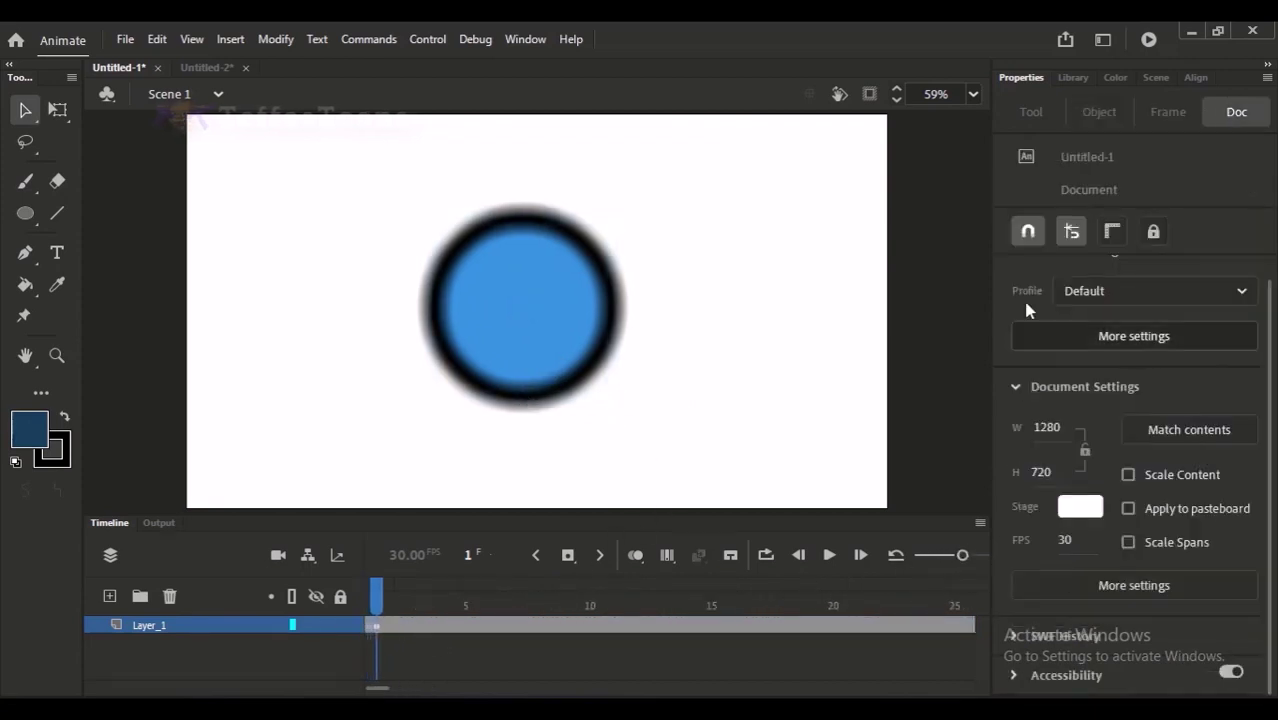
click(400, 607)
click(479, 485)
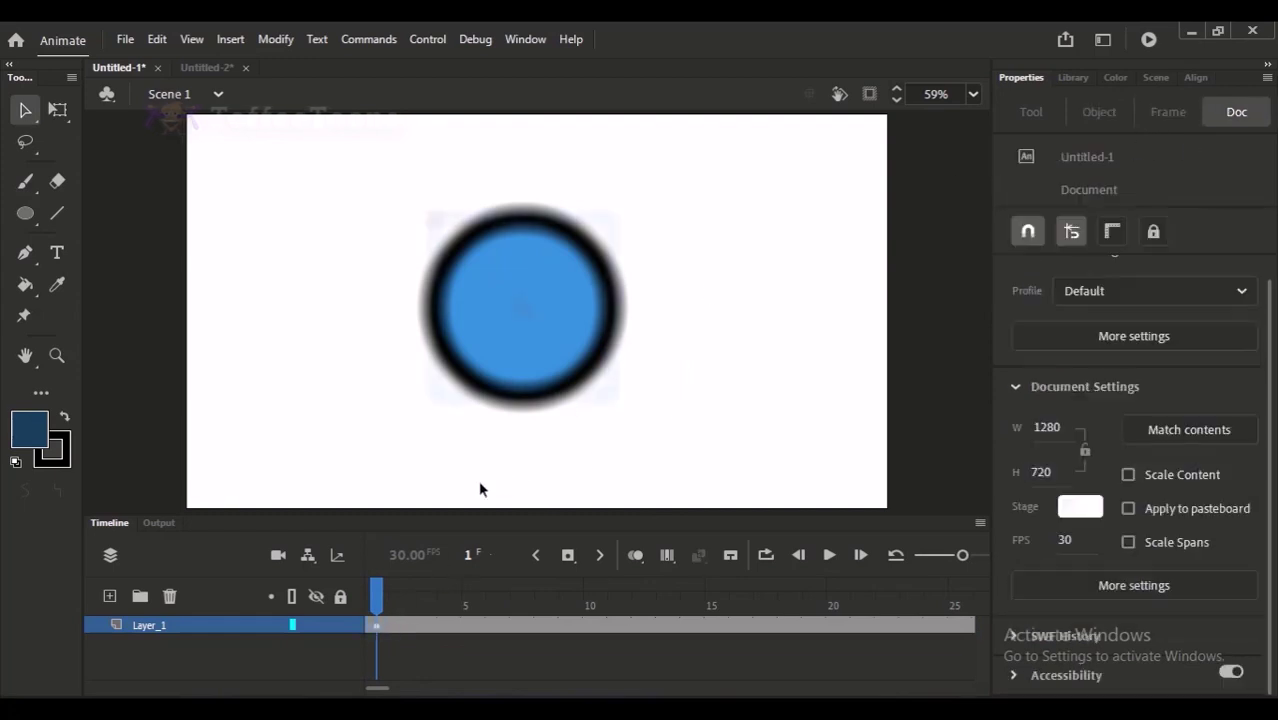
key(Return)
click(380, 627)
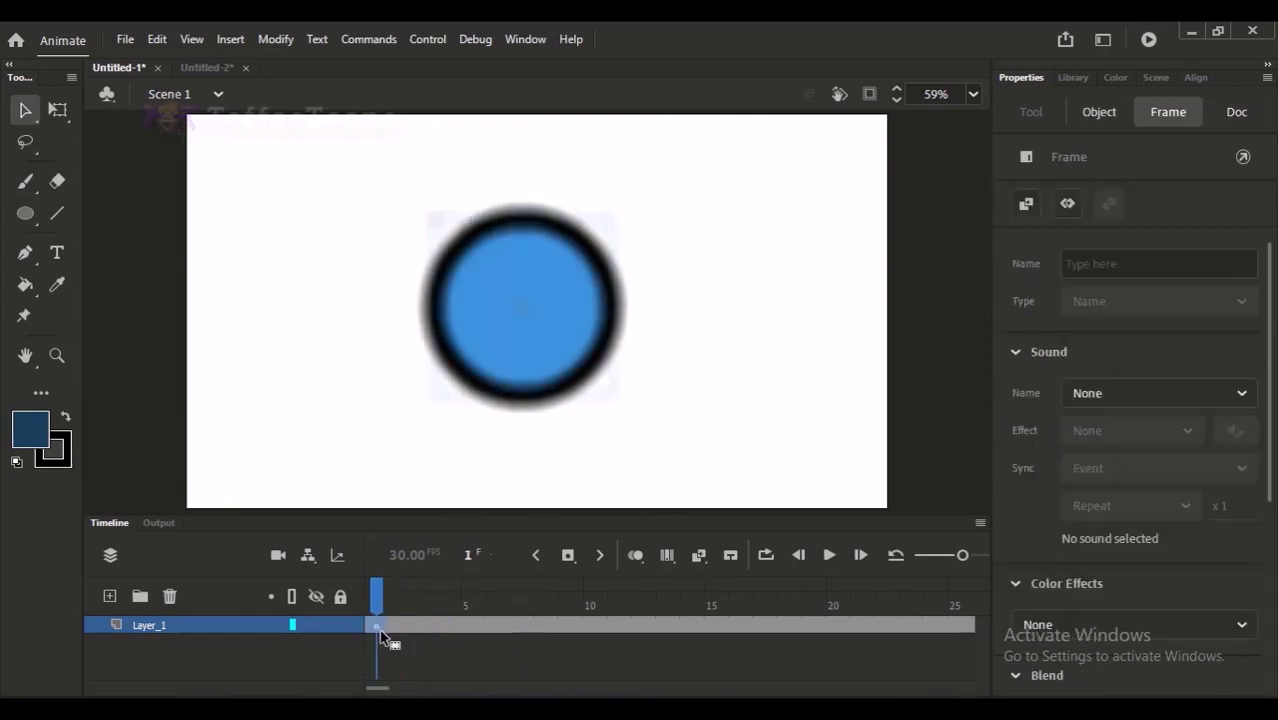
Remove the Blur filter from frame 1 and check the circle on frame 2
scroll(1274, 358, down, 4)
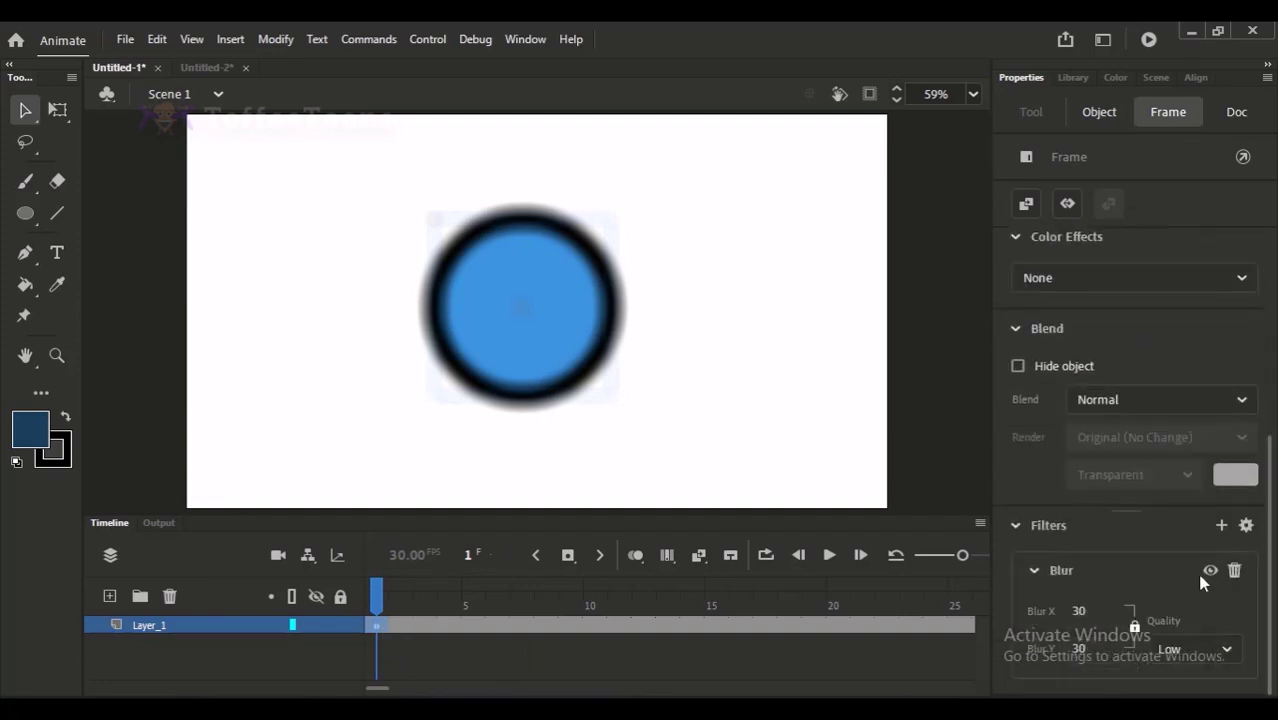
click(1226, 569)
mouse_move(376, 615)
mouse_down()
mouse_move(445, 608)
mouse_move(379, 635)
mouse_up()
click(400, 608)
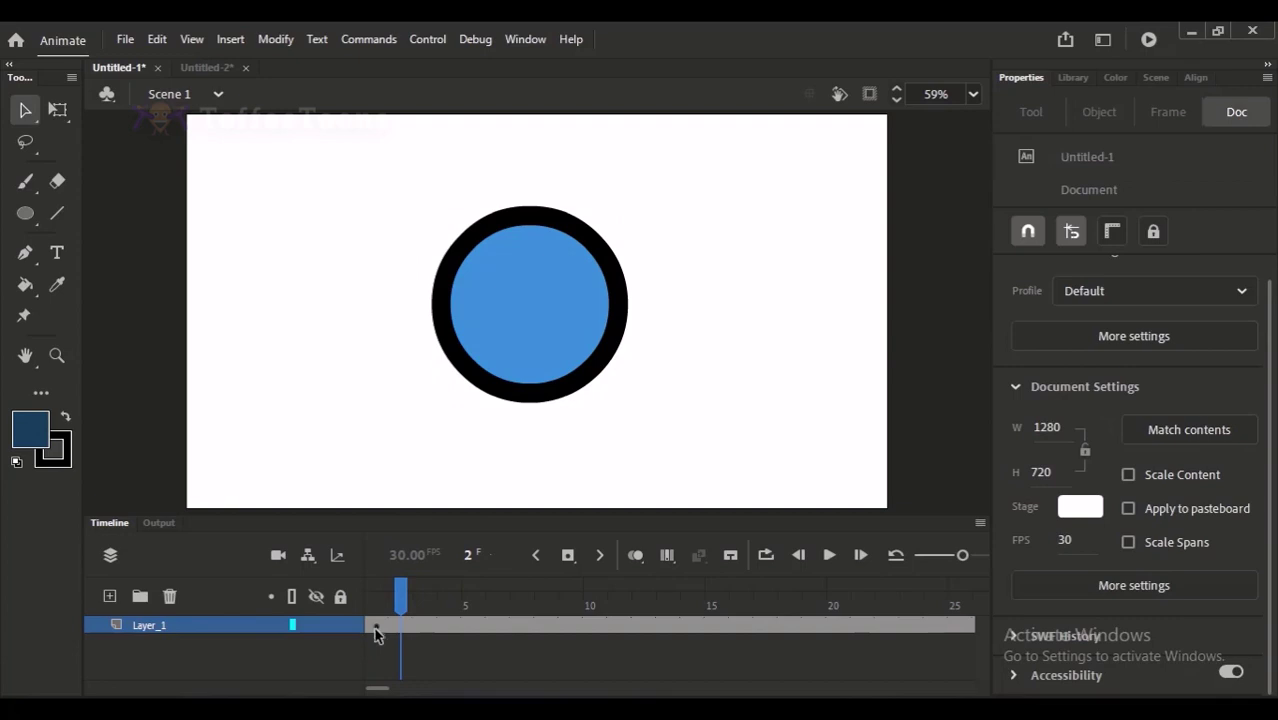
Add a Gradient Glow filter to frame 1 and play the animation
click(376, 630)
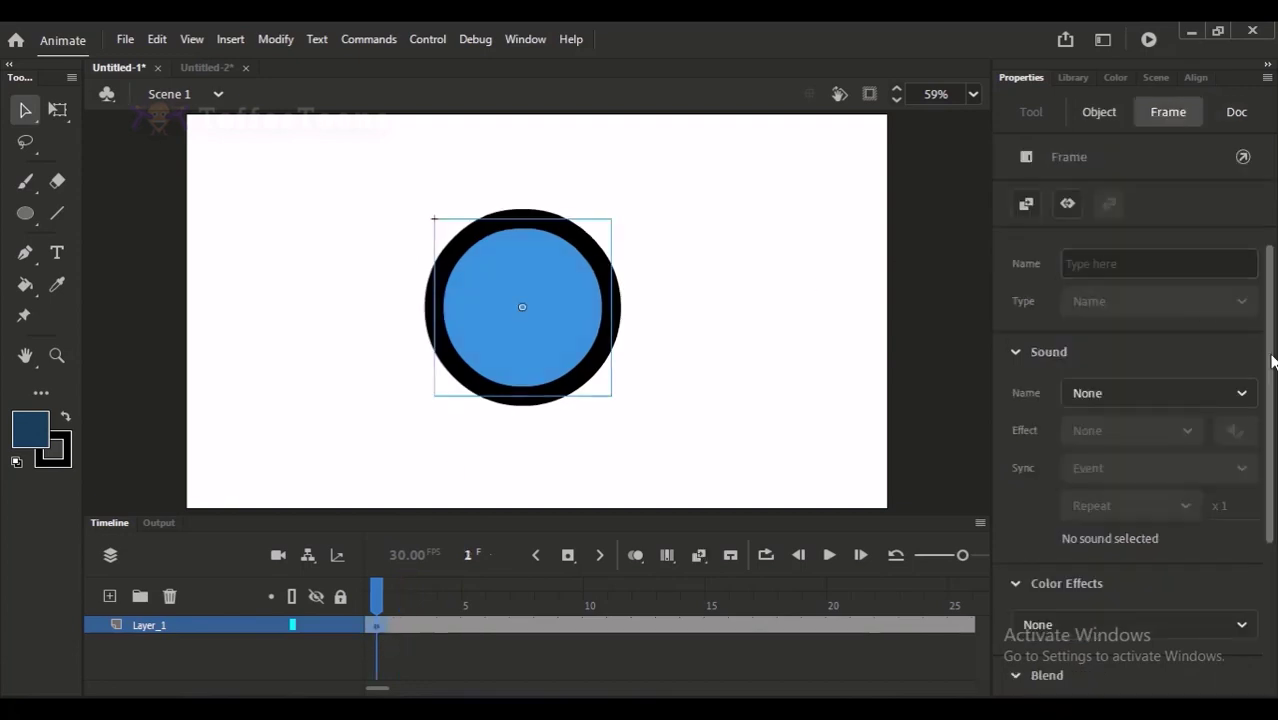
scroll(1268, 420, down, 1)
scroll(1268, 420, down, 3)
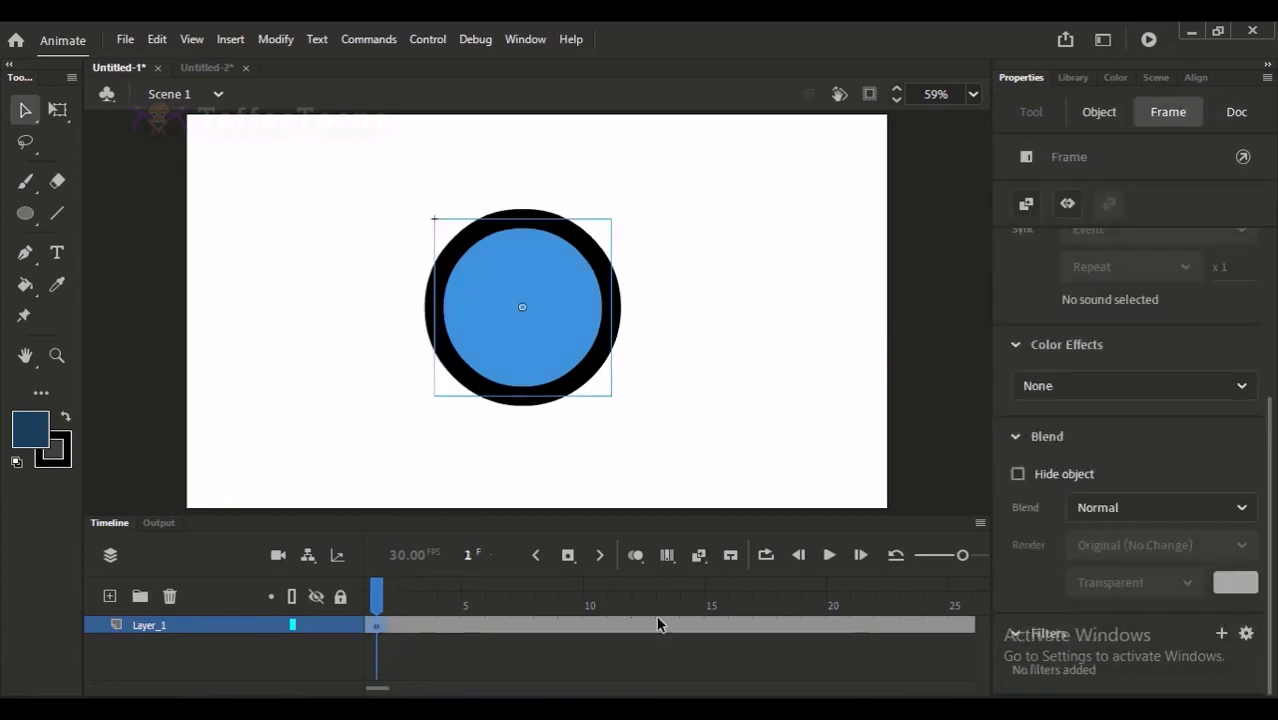
click(1221, 633)
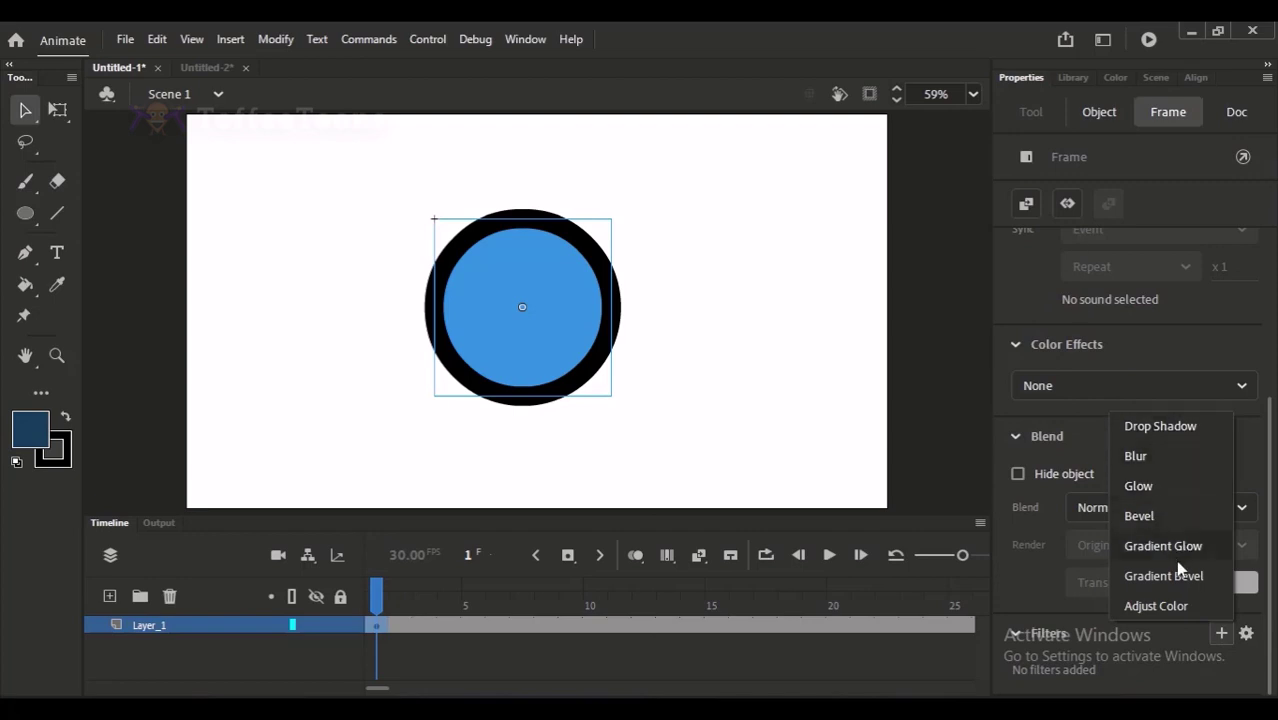
click(1175, 548)
key(Return)
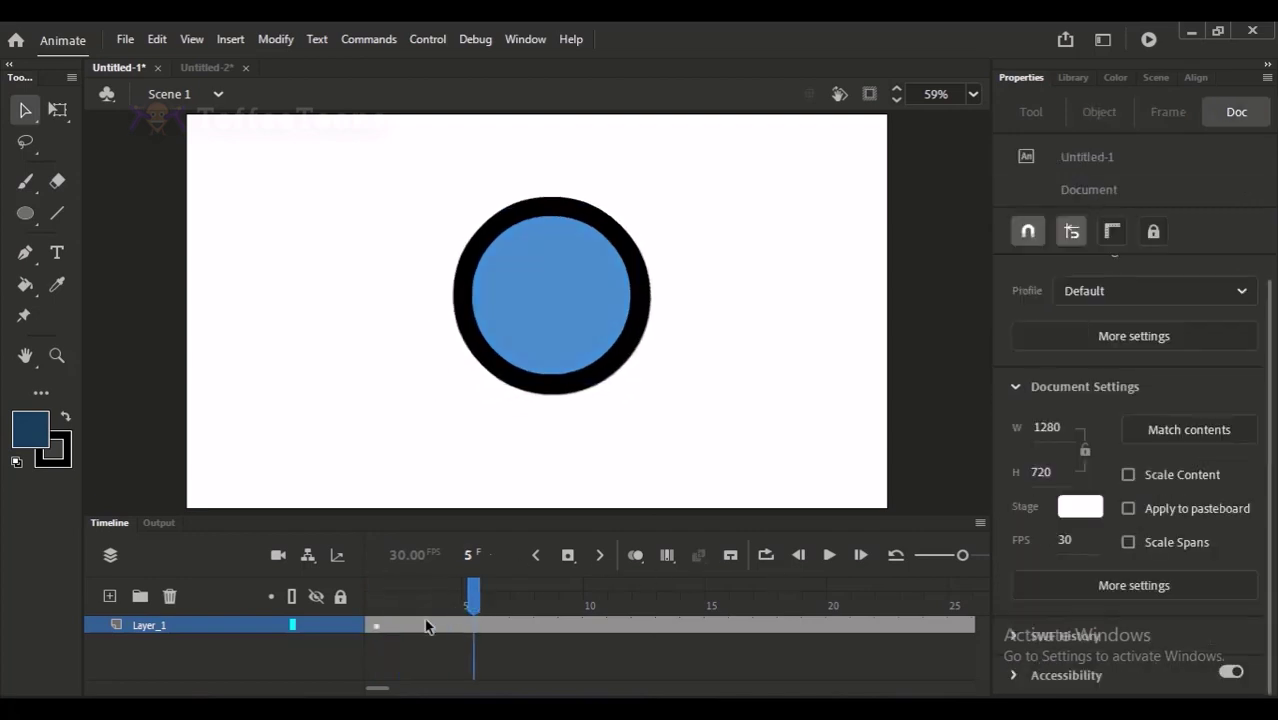
Compare frame 1 with the following frames, then shrink the timeline frames to show a longer range
click(382, 630)
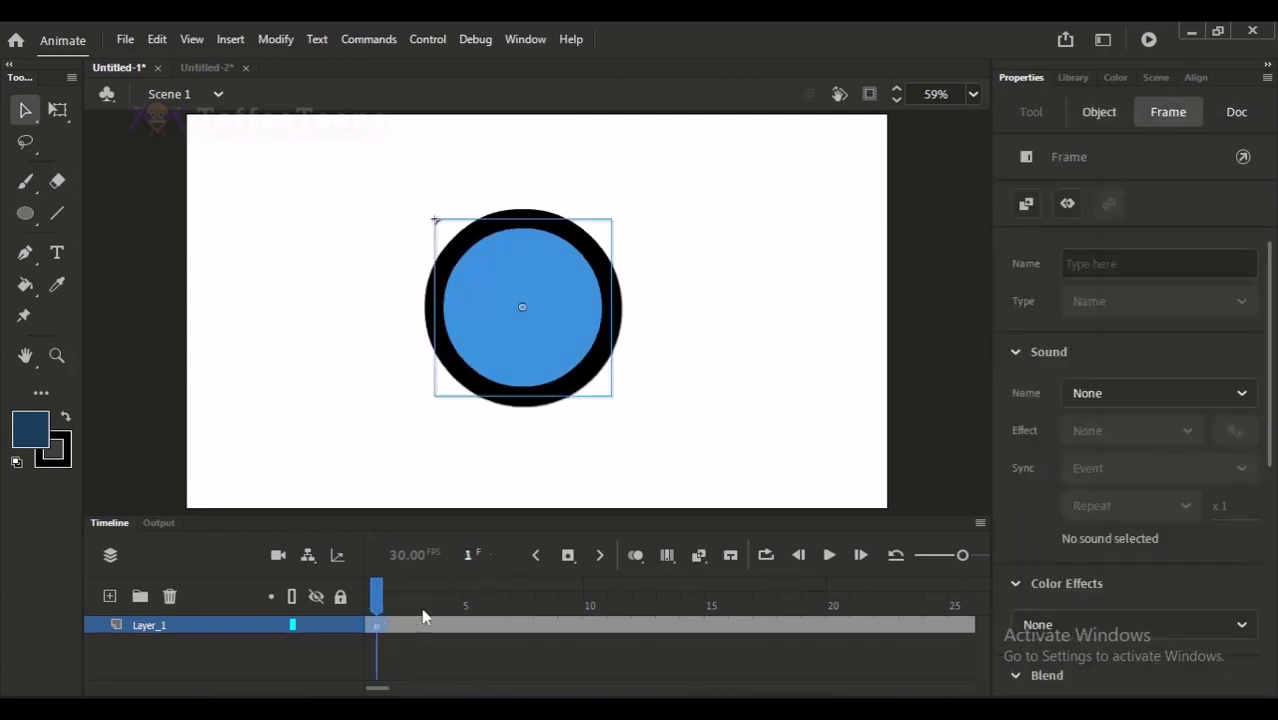
click(424, 606)
click(378, 632)
drag(961, 555, 920, 556)
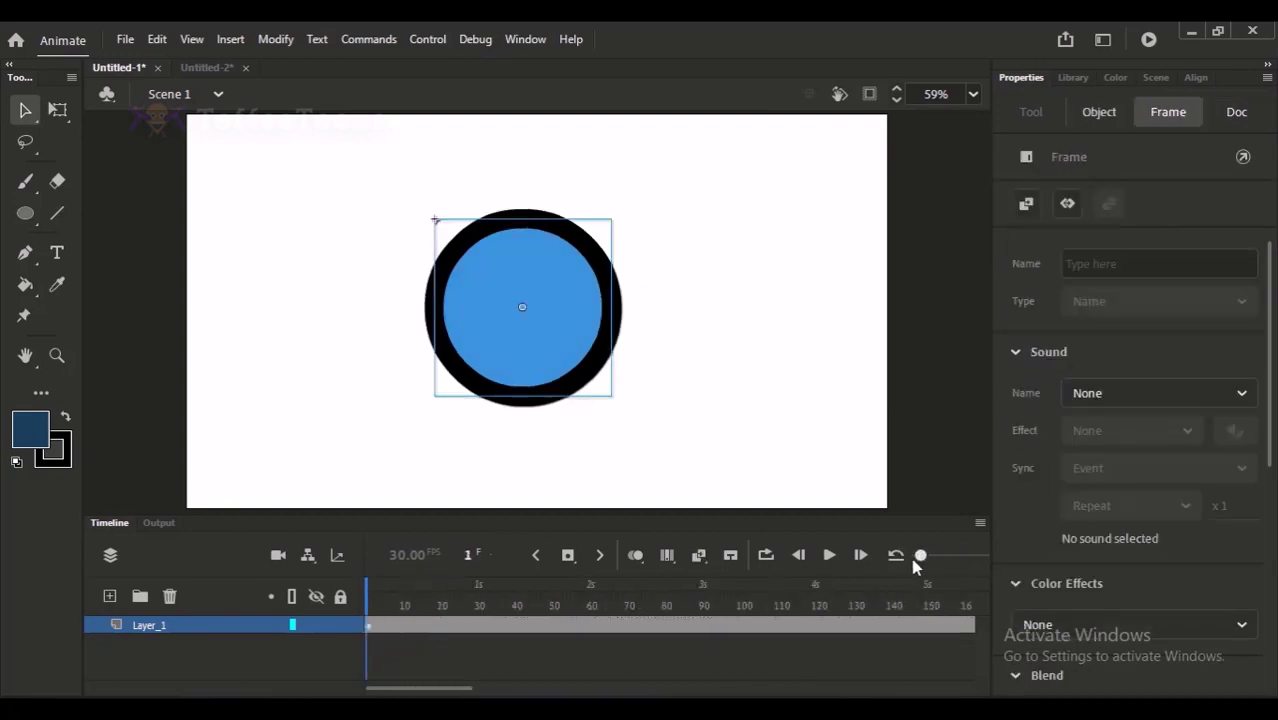
Delete the Gradient Glow filter from the circle's frame
click(616, 338)
click(585, 270)
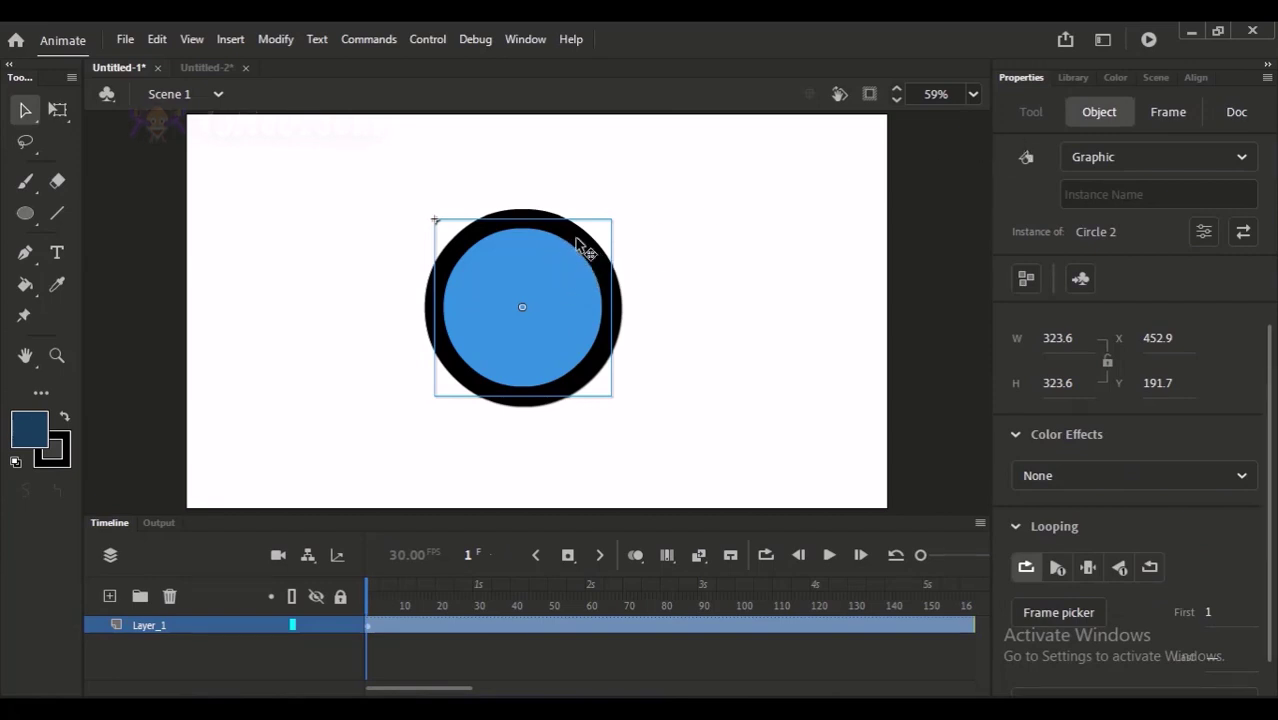
click(1168, 118)
scroll(1175, 537, down, 5)
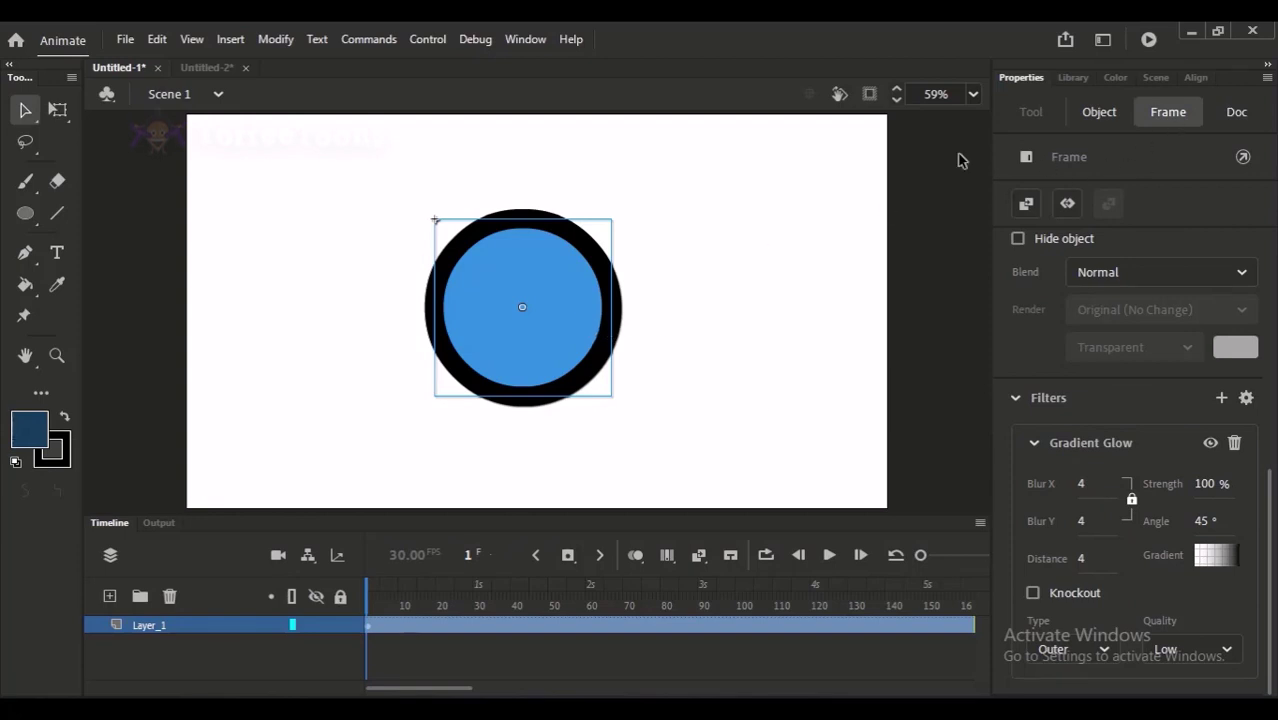
click(1233, 443)
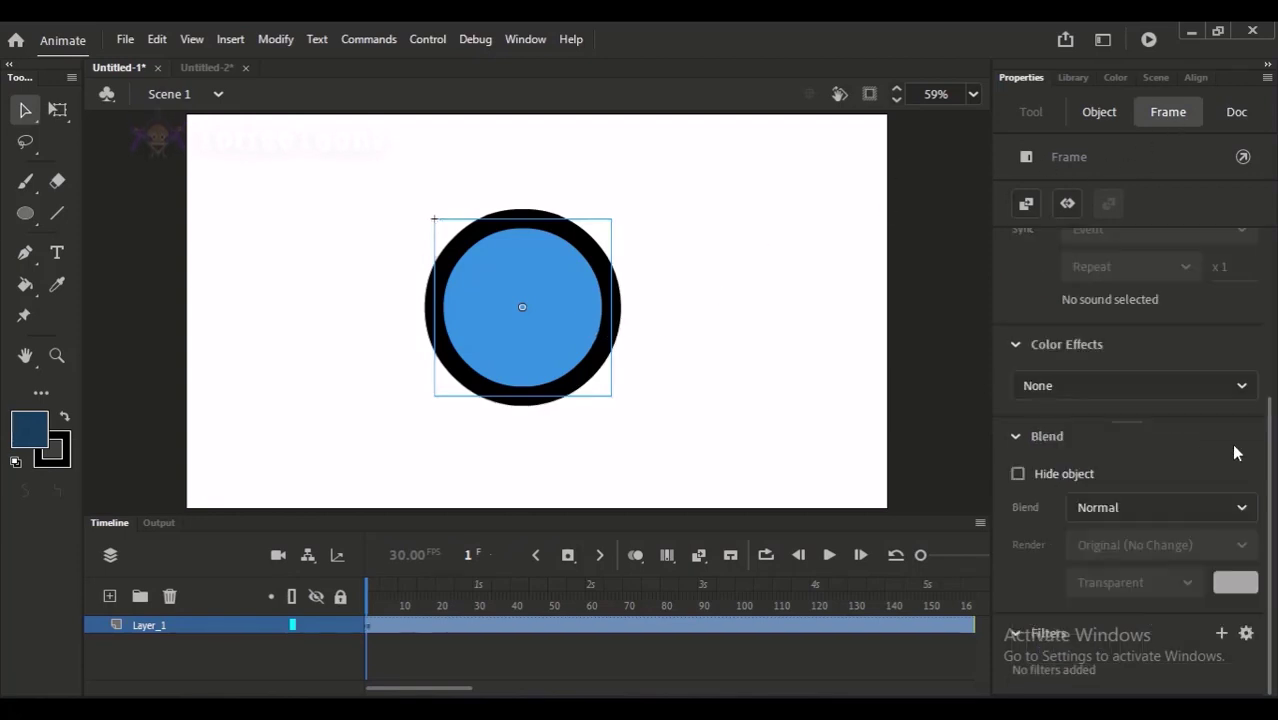
drag(1268, 420, 1200, 218)
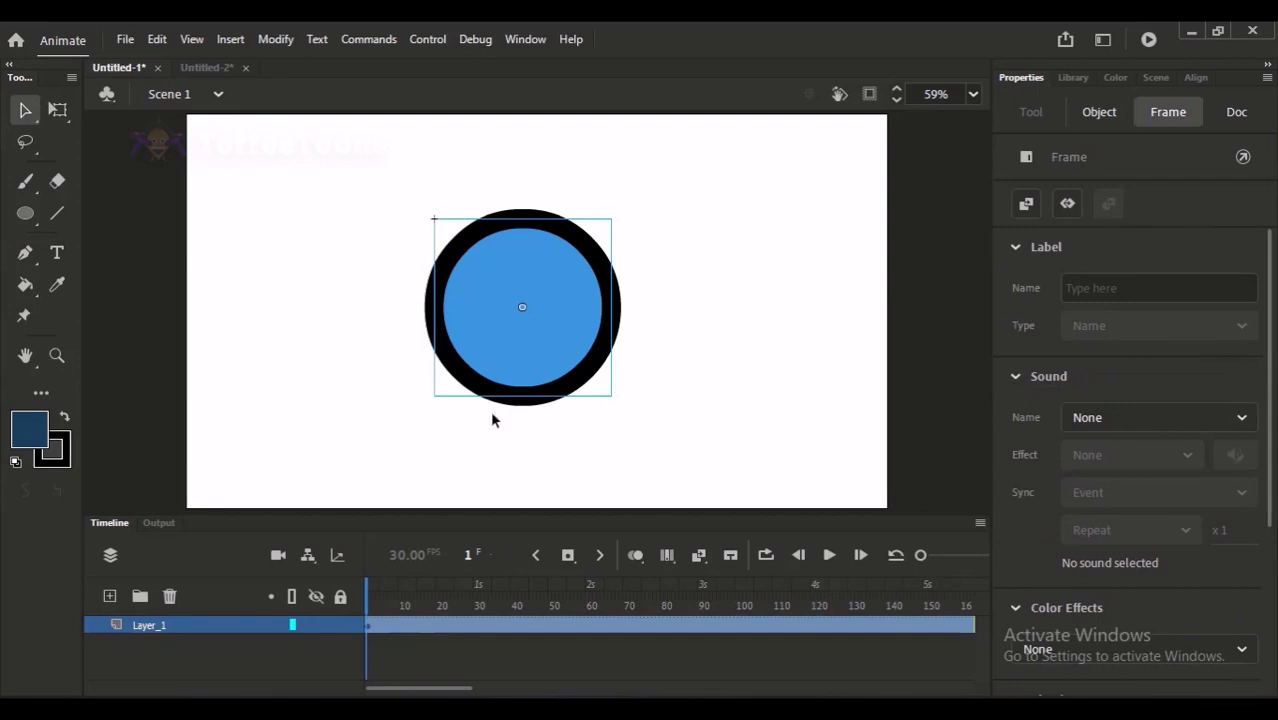
Move the circle instance slightly down to about Y 217.3 and keep it selected
click(602, 345)
mouse_move(598, 336)
mouse_down()
mouse_move(618, 352)
mouse_move(595, 347)
mouse_up()
click(668, 318)
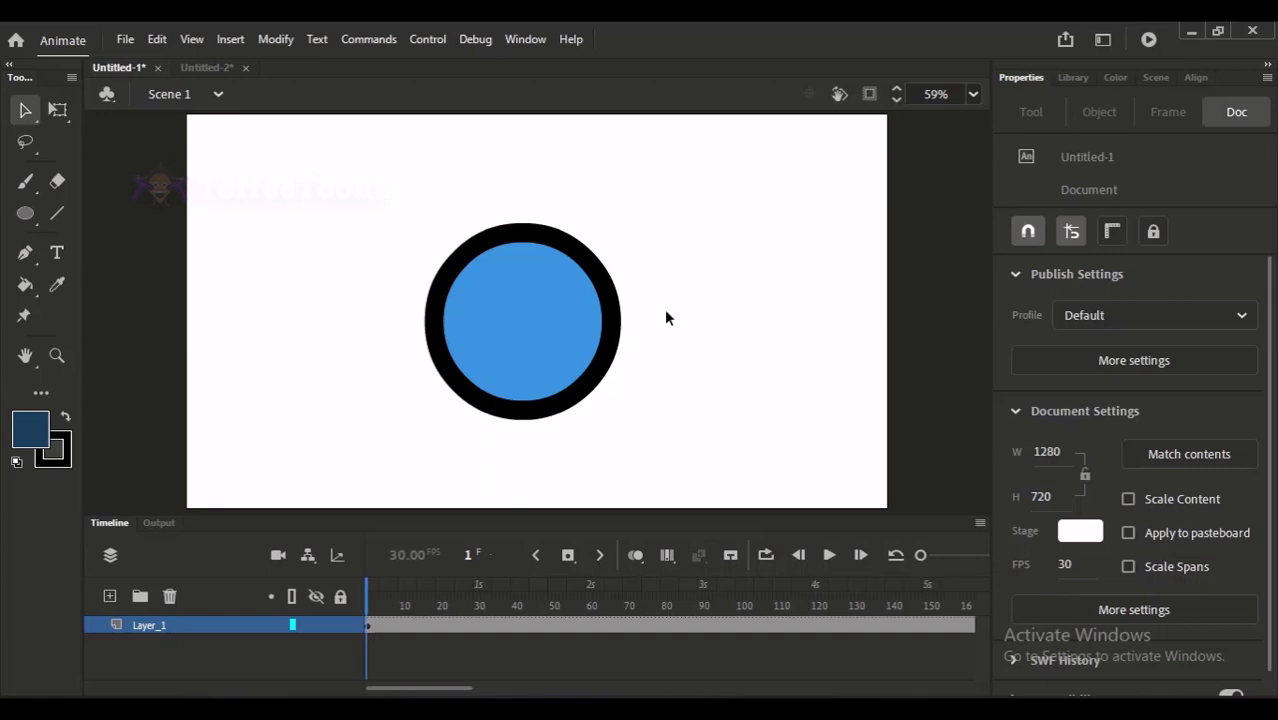
click(583, 362)
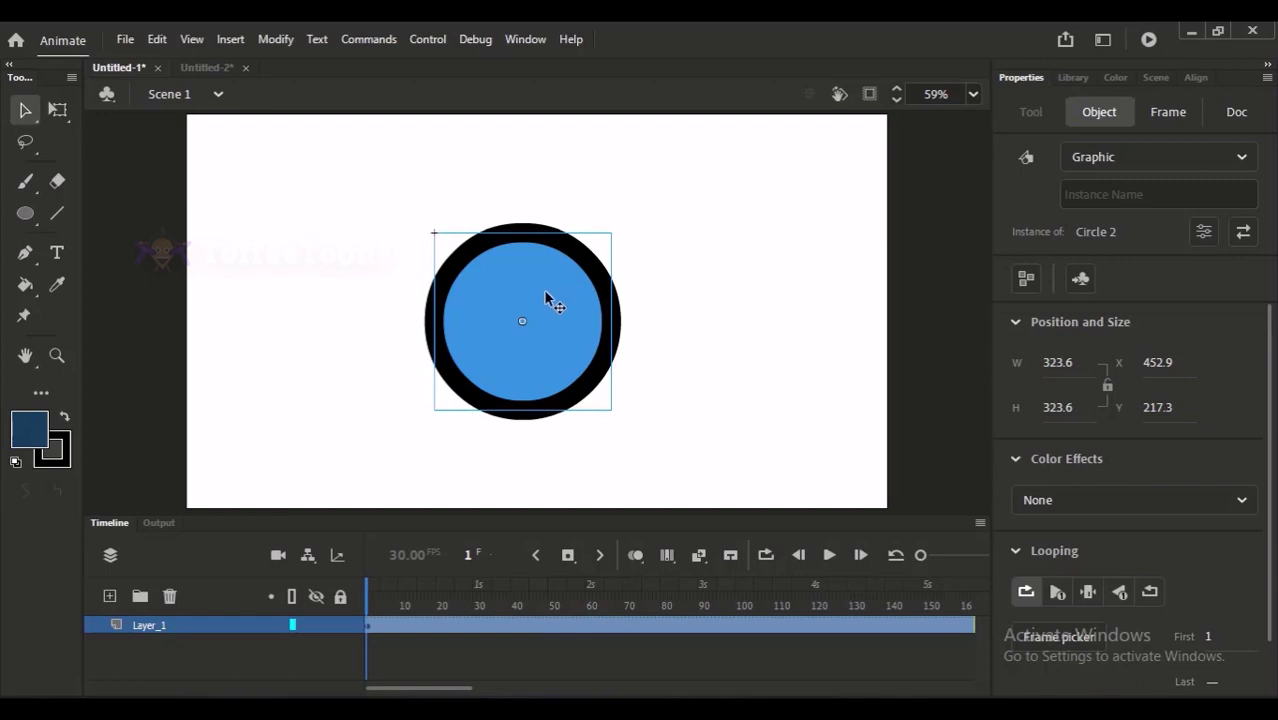
Break the circle instance apart into a raw shape and select its blue fill
key(ctrl+b)
click(386, 606)
click(443, 398)
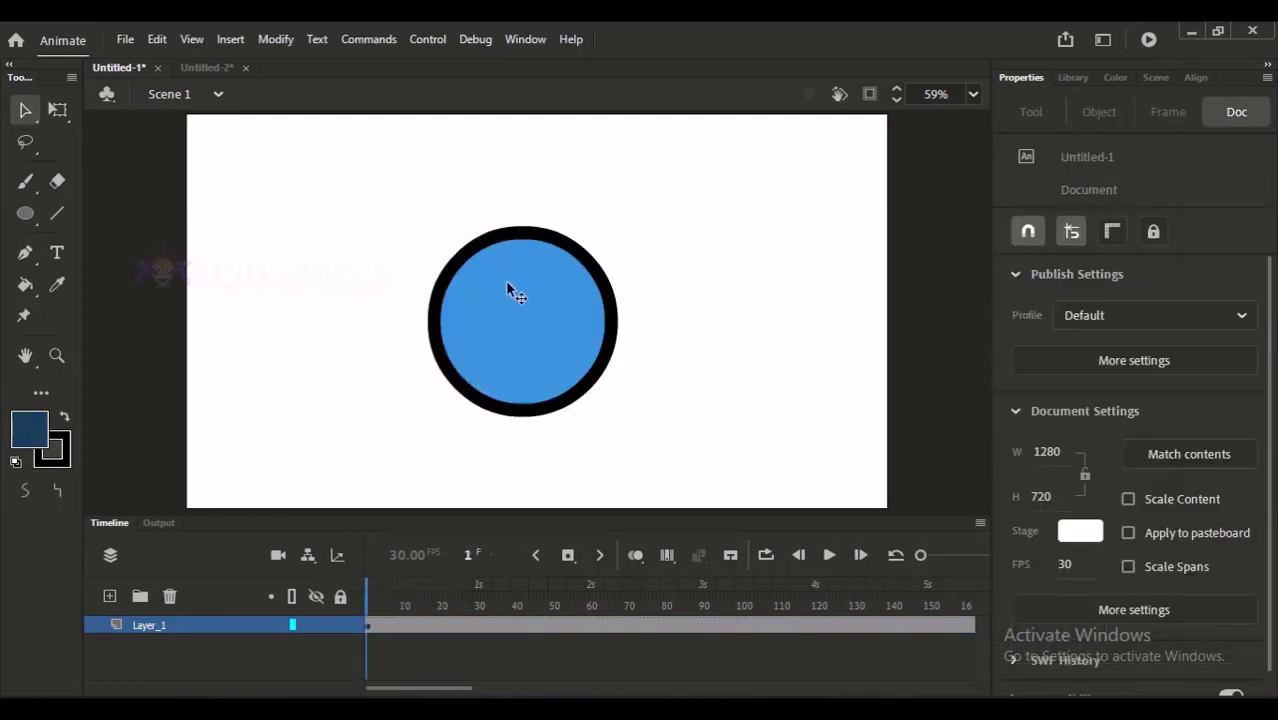
click(500, 318)
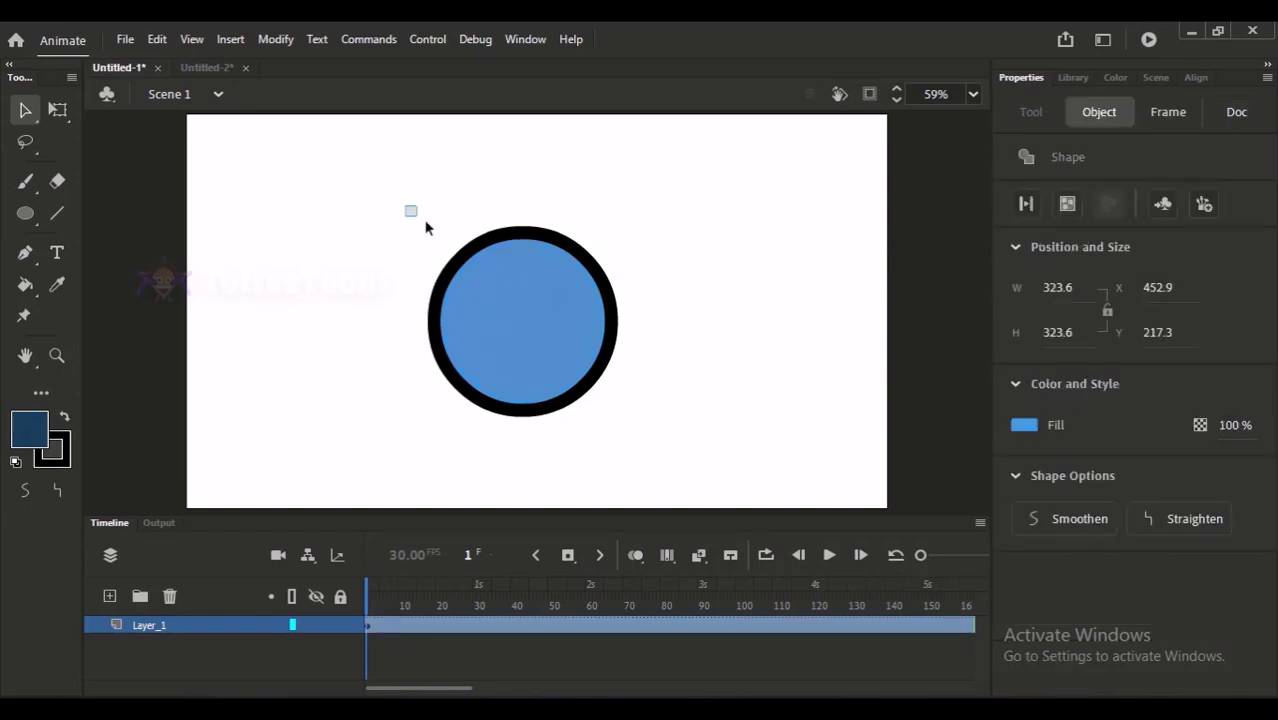
Check the broken-apart circle's separate fill, then select its fill and stroke together
drag(425, 228, 678, 462)
click(516, 608)
click(376, 626)
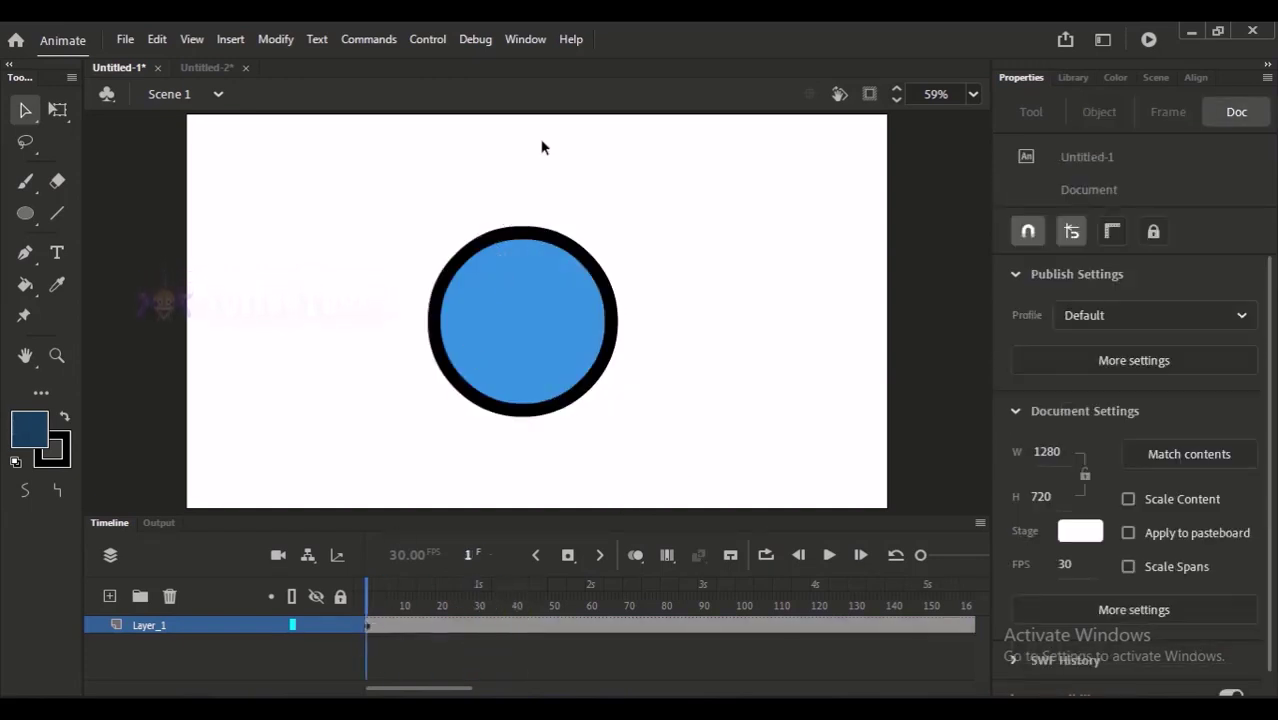
click(565, 285)
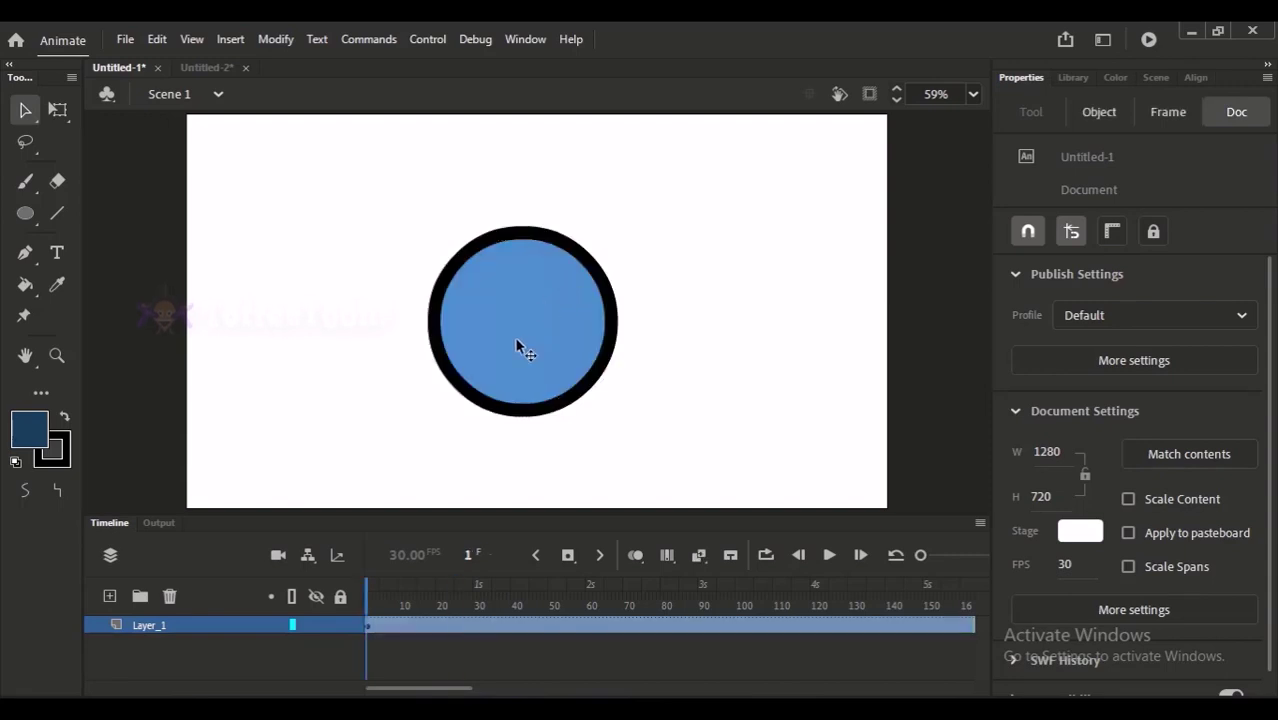
key(Escape)
drag(400, 210, 640, 407)
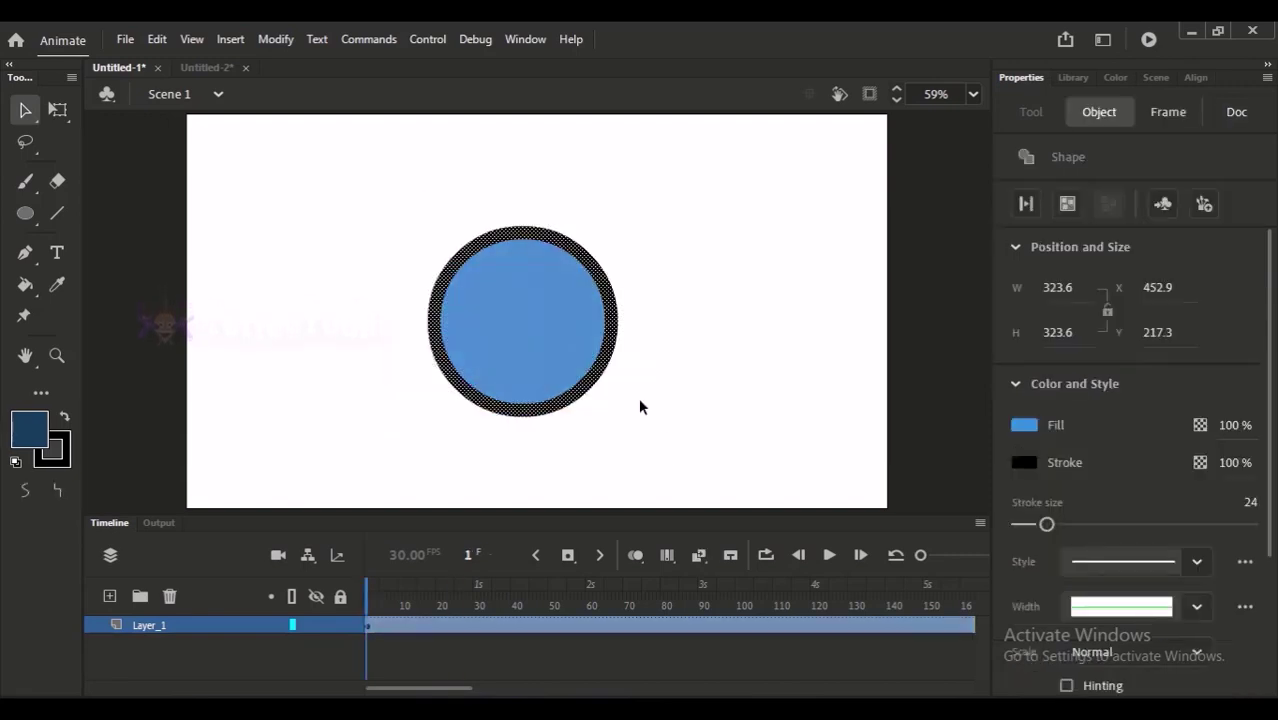
key(F8)
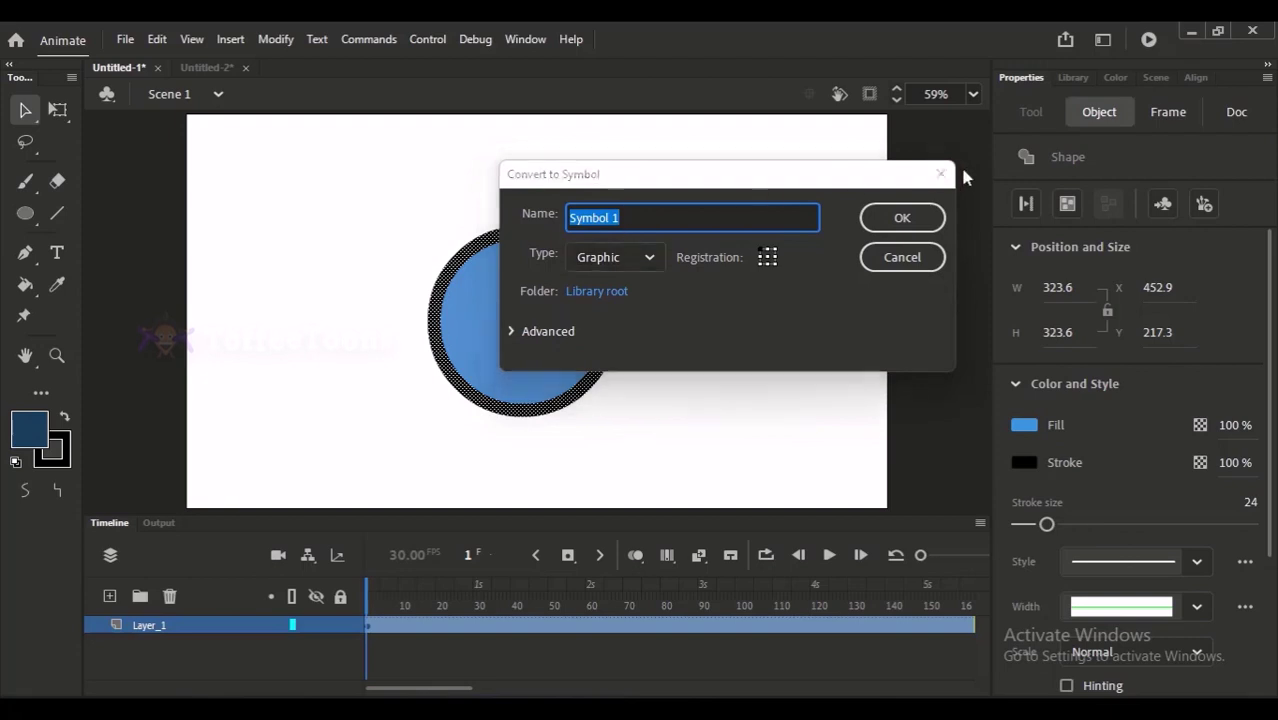
key(Escape)
right_click(545, 330)
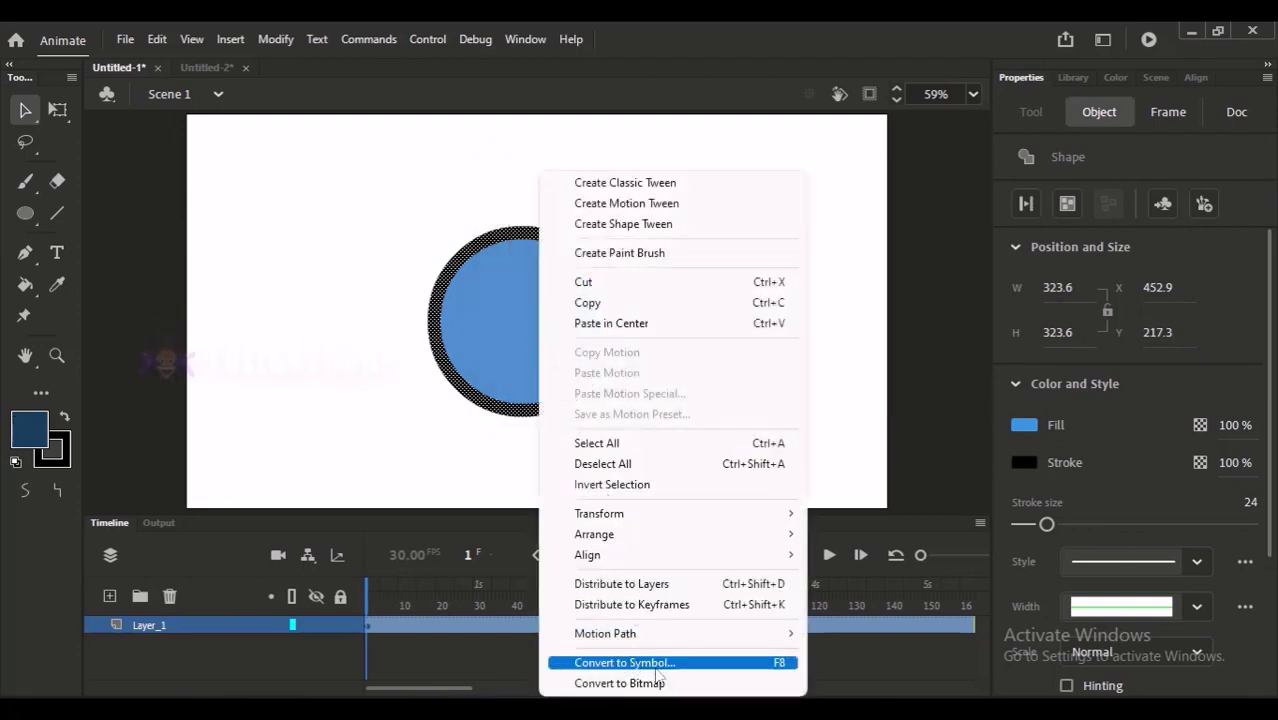
click(496, 363)
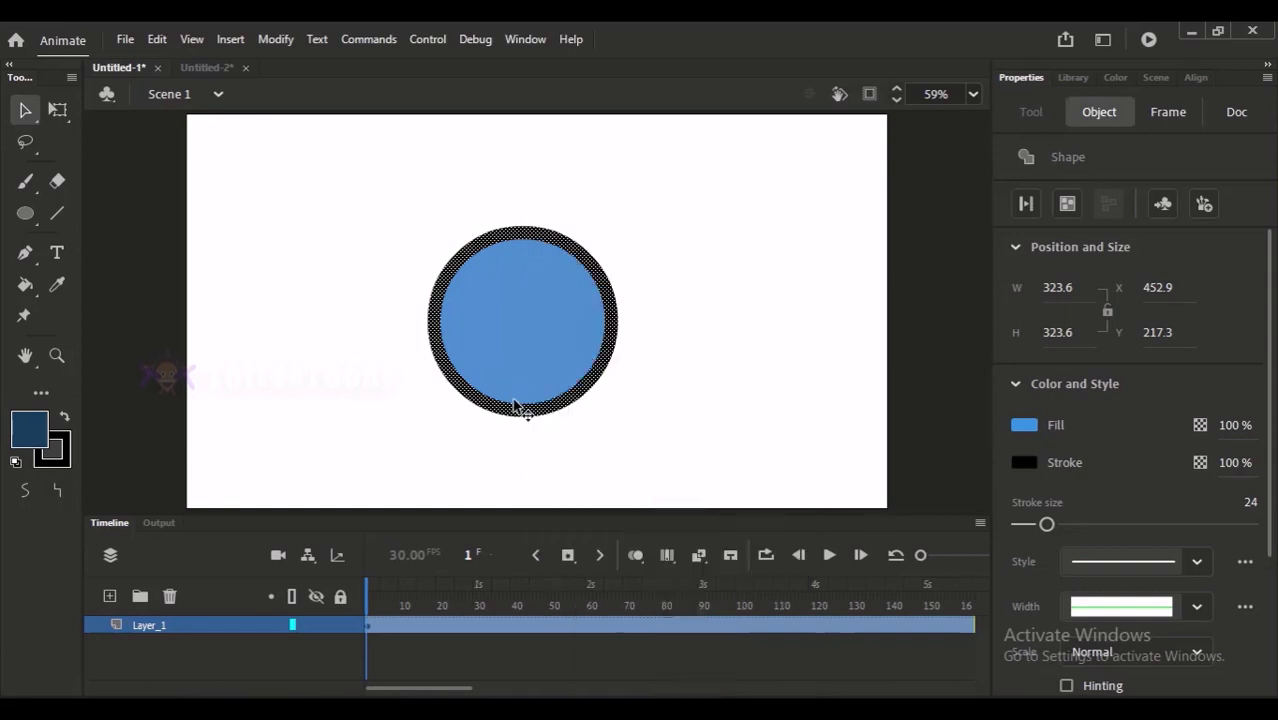
Convert the selected circle fill and stroke into a Graphic symbol and open that symbol for editing
key(F8)
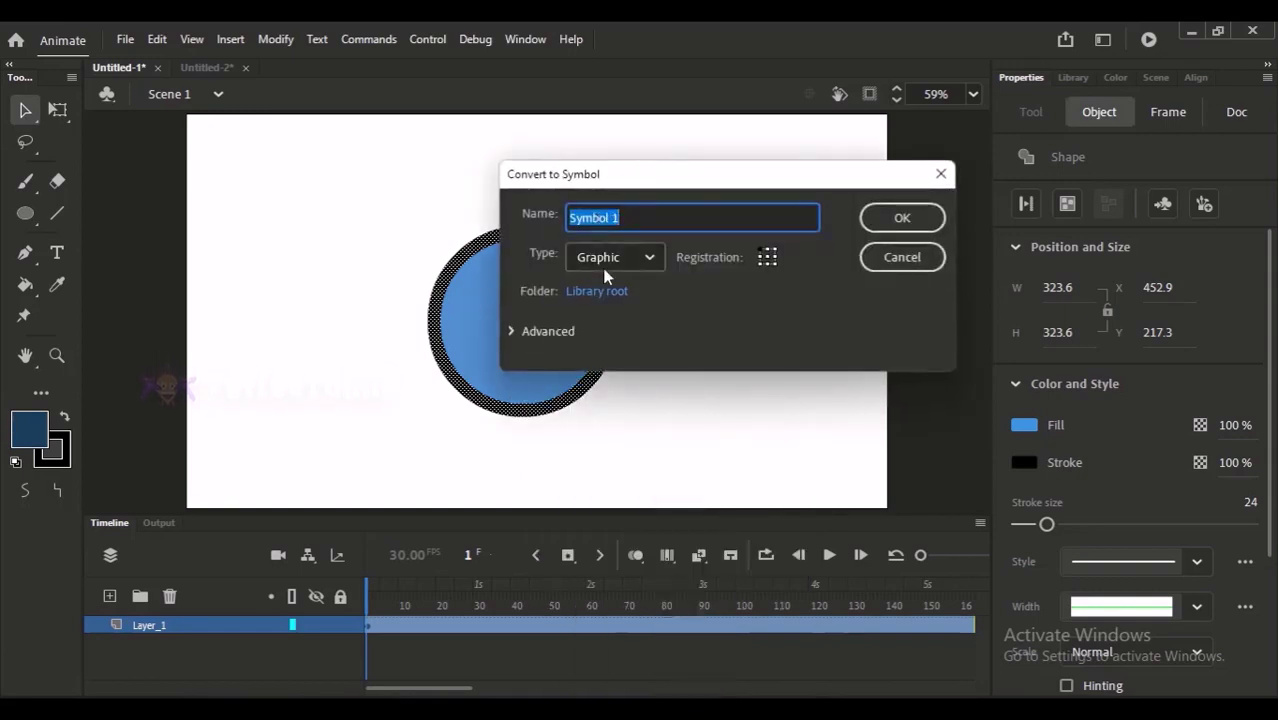
click(902, 217)
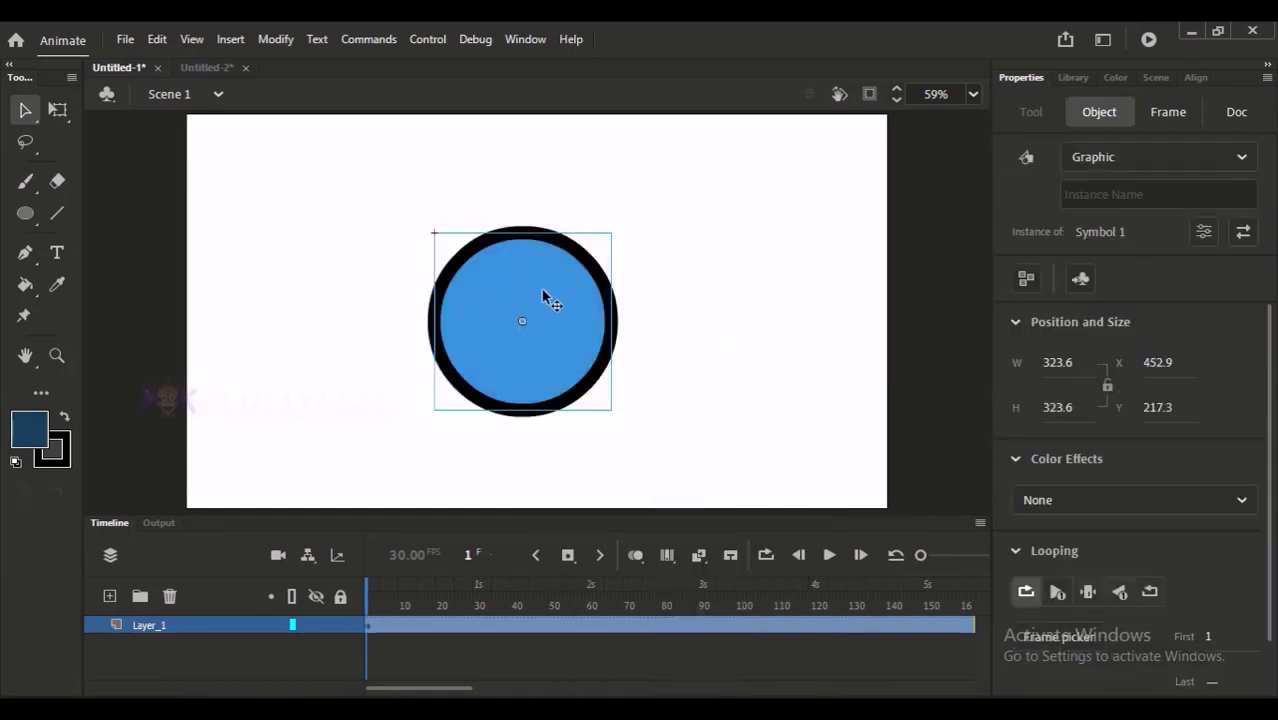
double_click(536, 296)
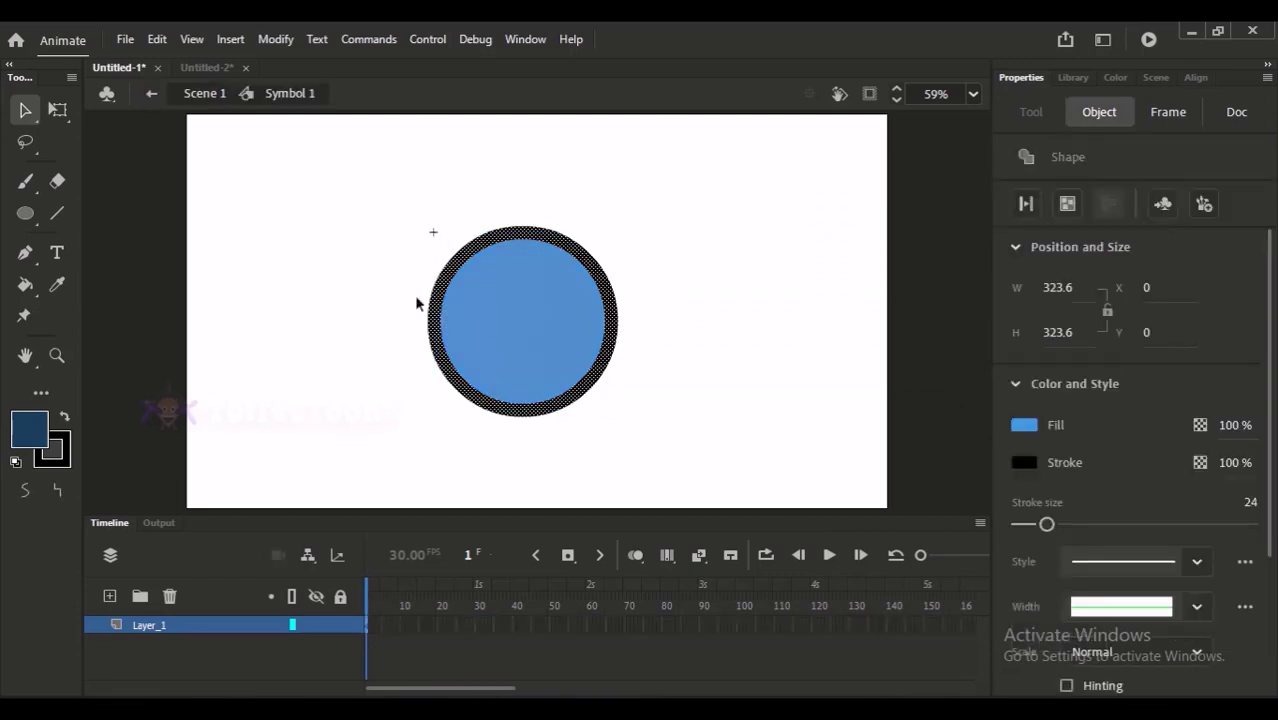
Select the whole circle inside Symbol 1 and convert it into a nested Graphic symbol
click(387, 166)
mouse_move(421, 207)
mouse_down()
mouse_move(659, 462)
mouse_move(645, 490)
mouse_up()
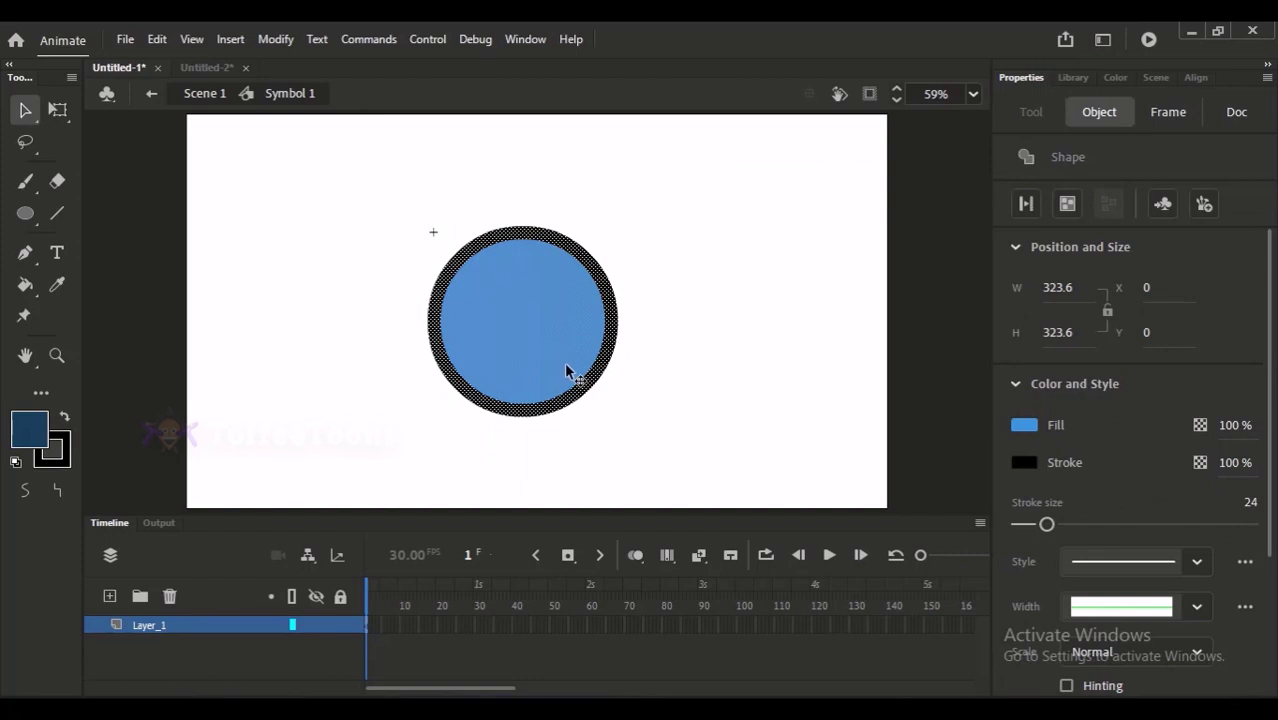
key(F8)
key(Return)
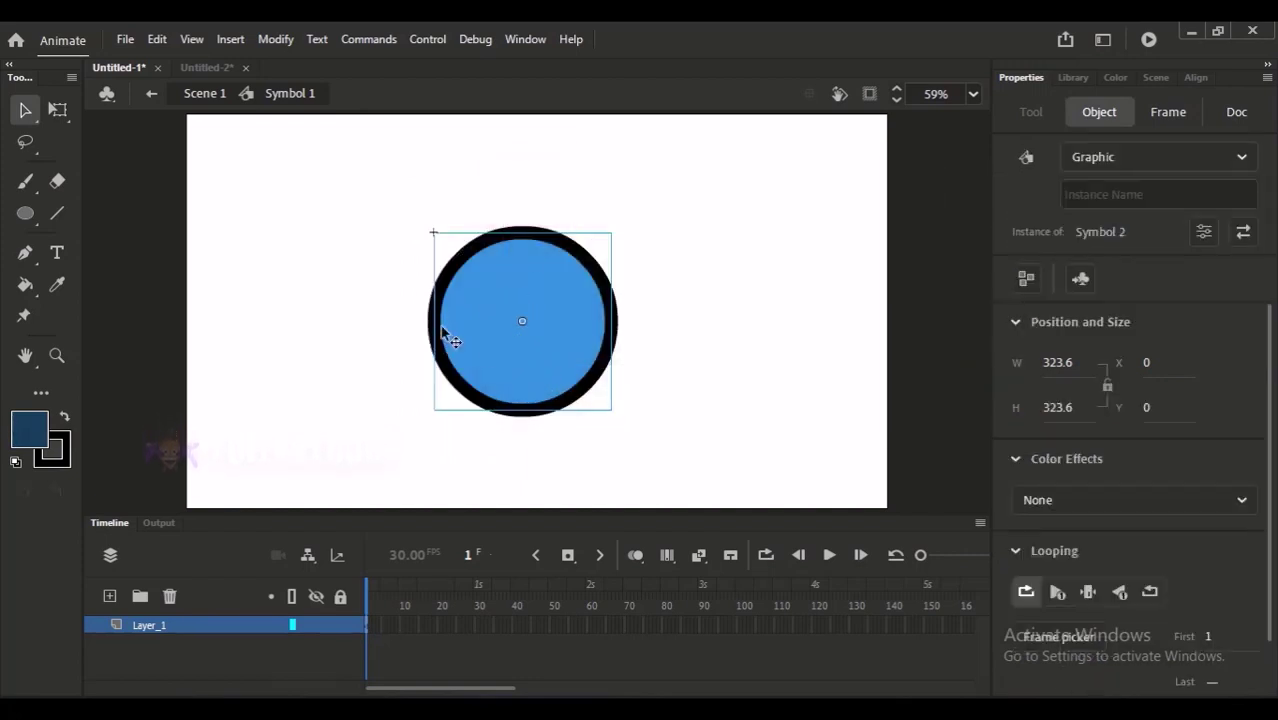
Open the nested Symbol 2 and convert its circle shape into a third-level Graphic symbol
double_click(475, 310)
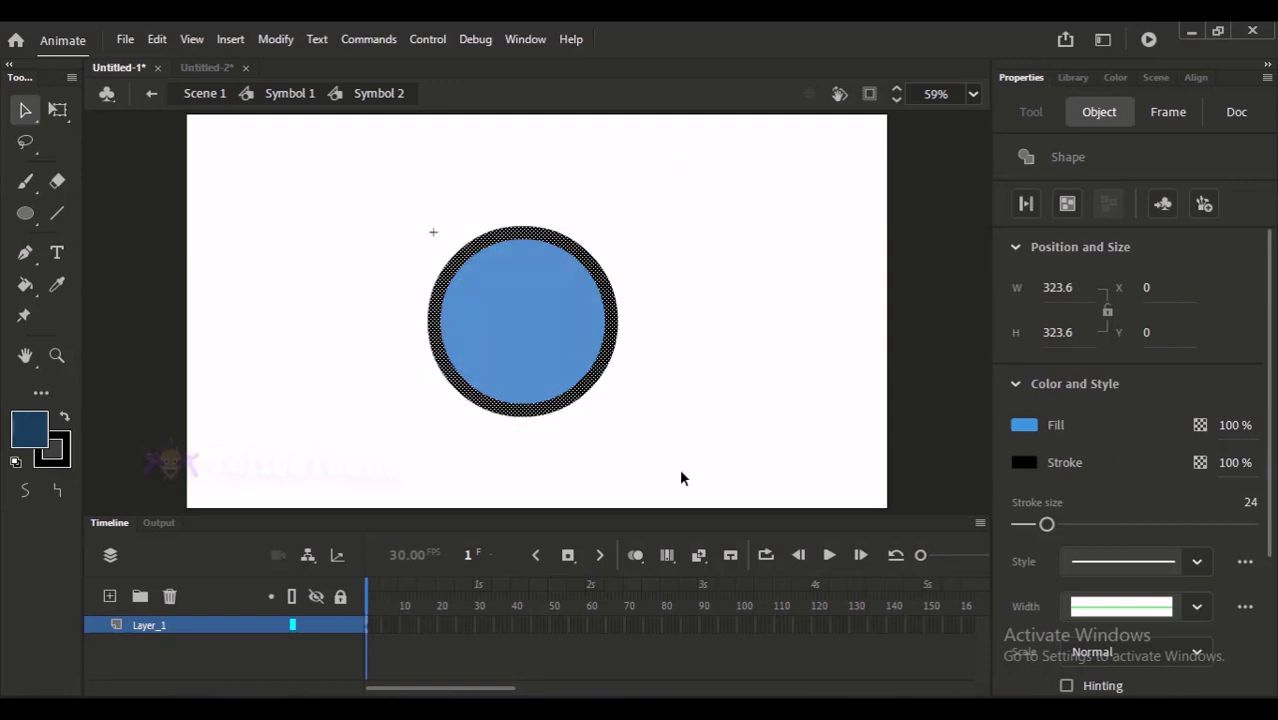
key(F8)
key(Return)
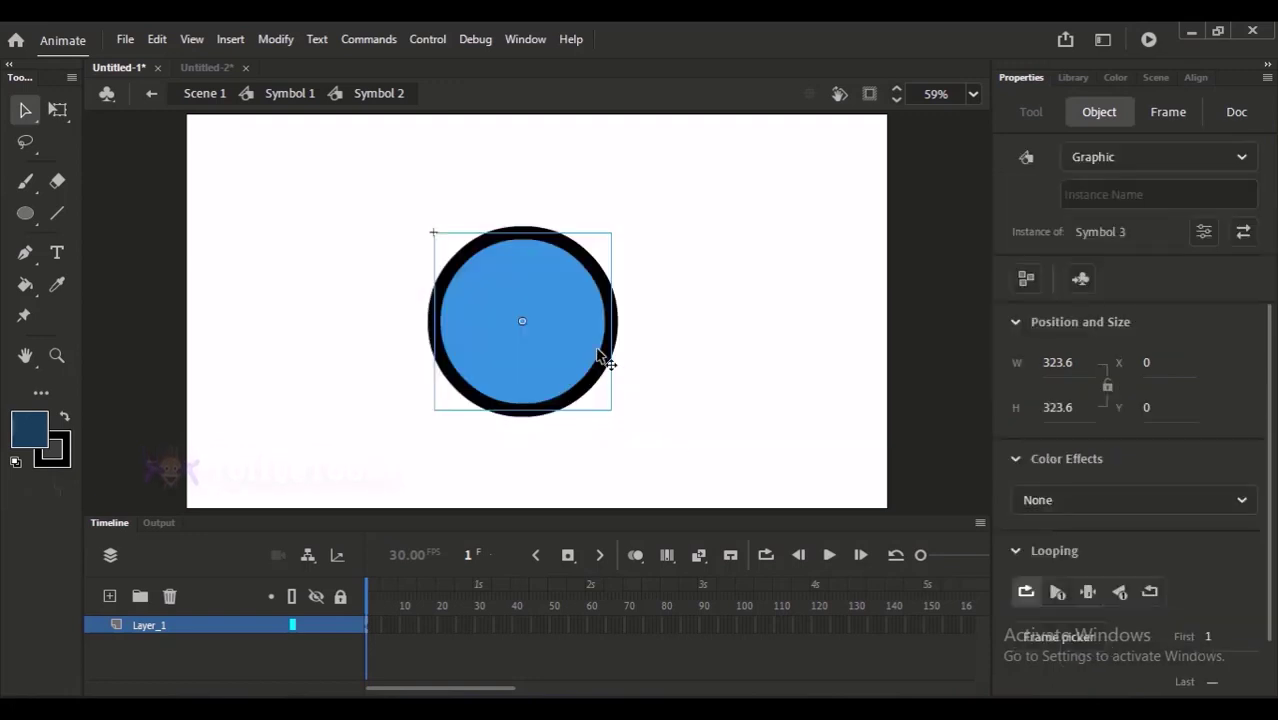
Step through the nested symbols between Symbol 1 and Symbol 3, and return to Scene 1
double_click(530, 280)
click(553, 174)
click(305, 95)
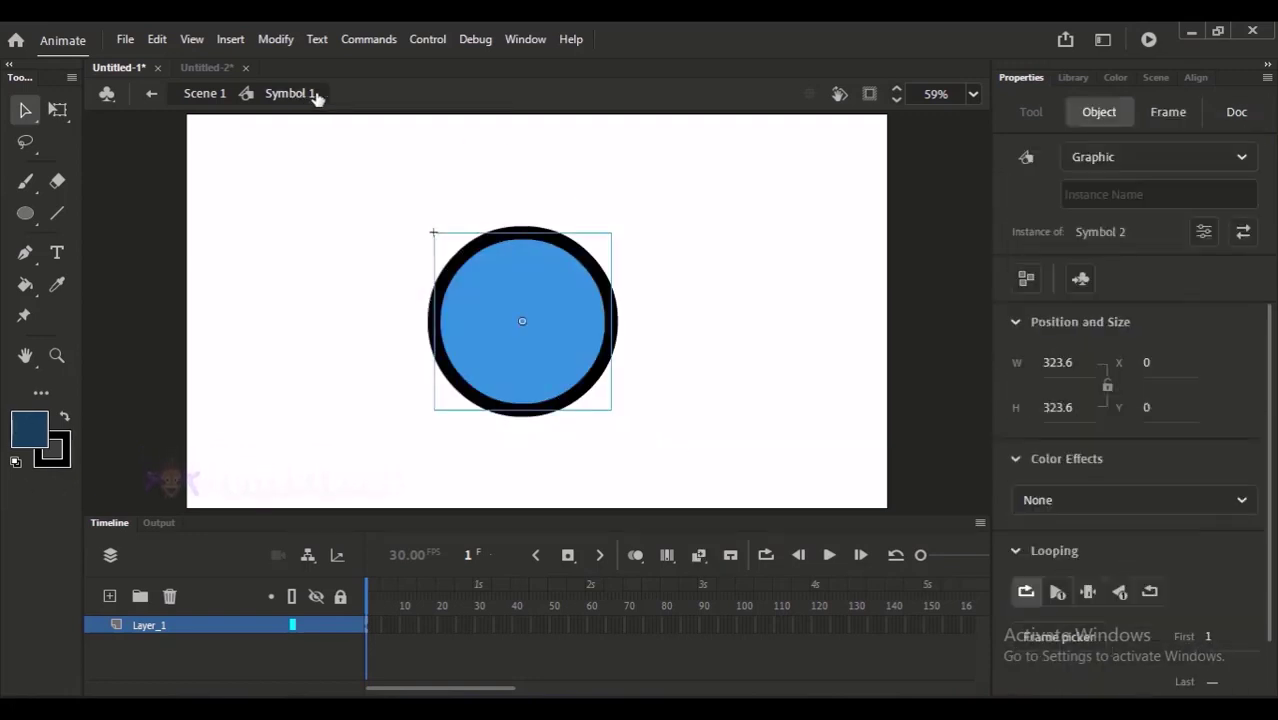
double_click(498, 300)
double_click(498, 300)
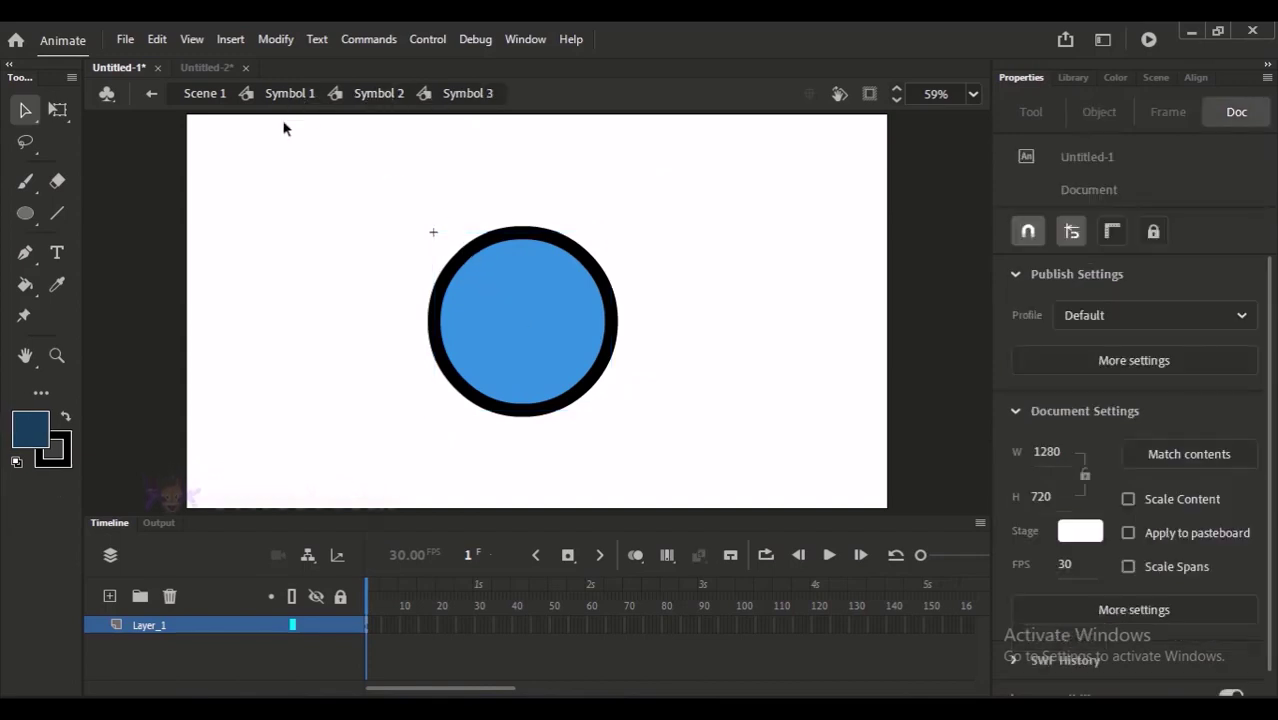
click(204, 93)
Open the circle's nested symbols level by level, examine the raw shape inside Symbol 3, and go back to the main scene
double_click(481, 298)
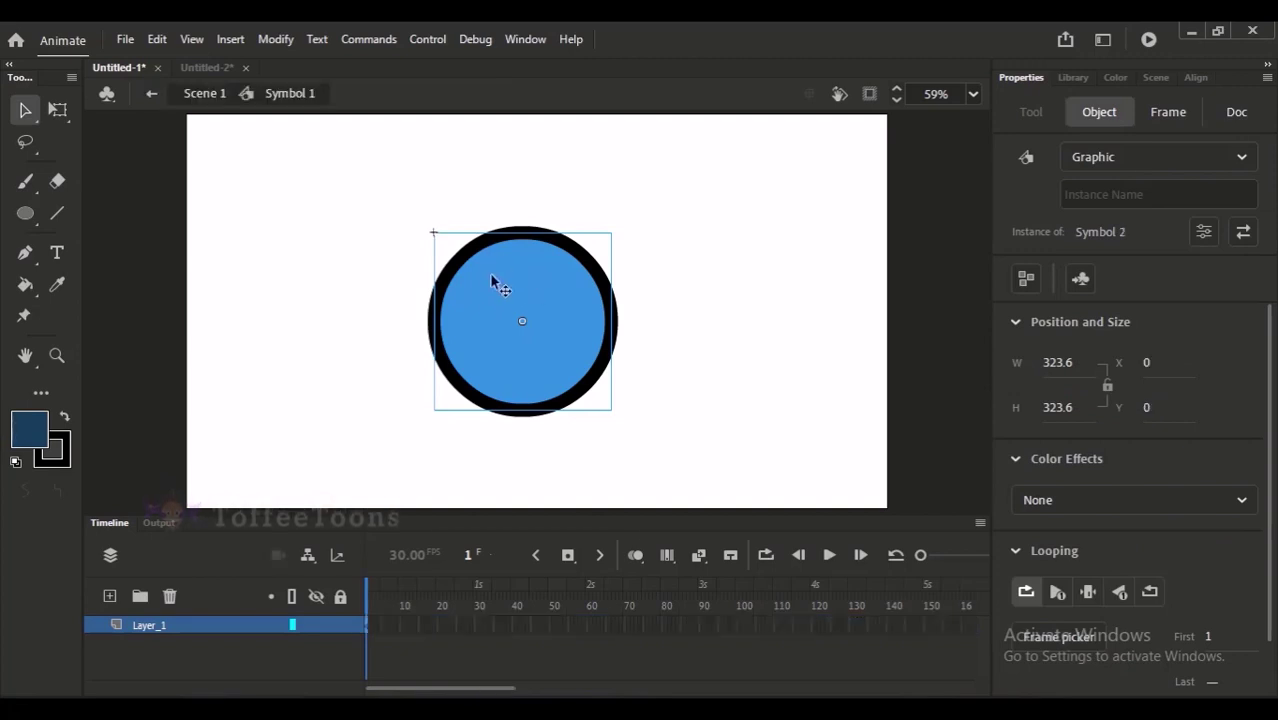
double_click(485, 300)
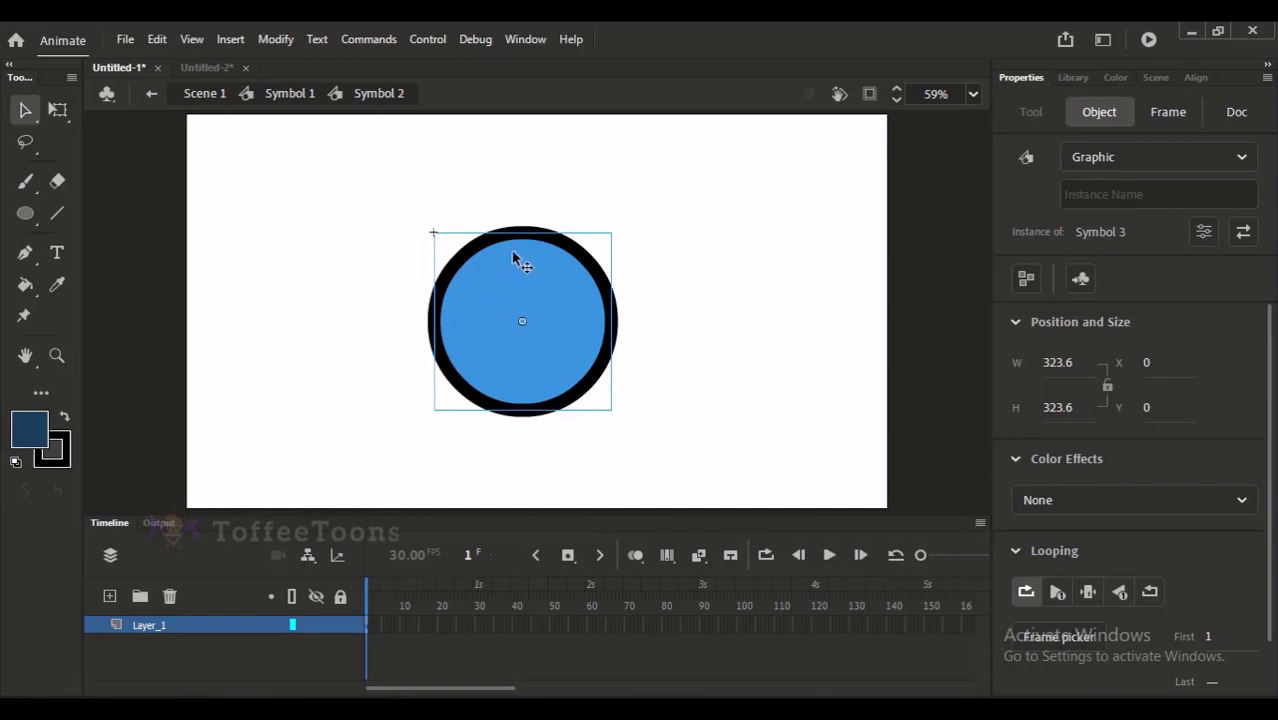
double_click(497, 265)
click(516, 268)
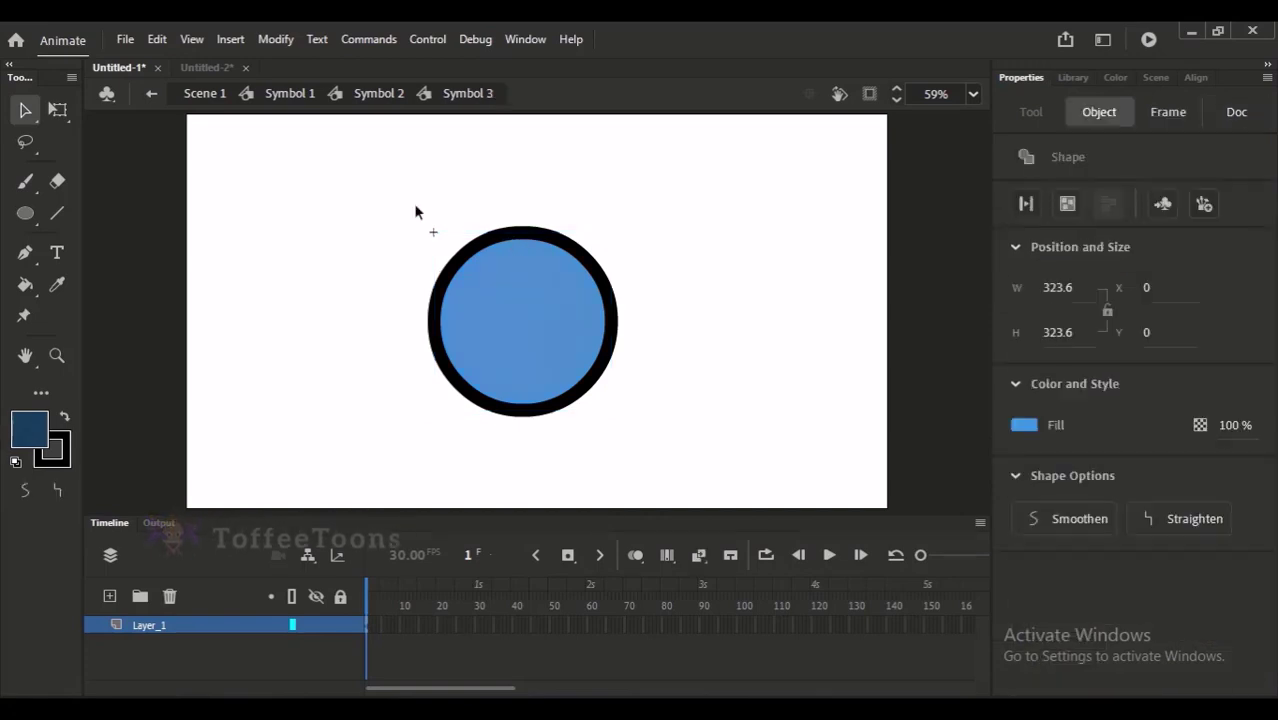
mouse_move(404, 198)
mouse_down()
mouse_move(682, 465)
mouse_move(659, 468)
mouse_up()
click(654, 434)
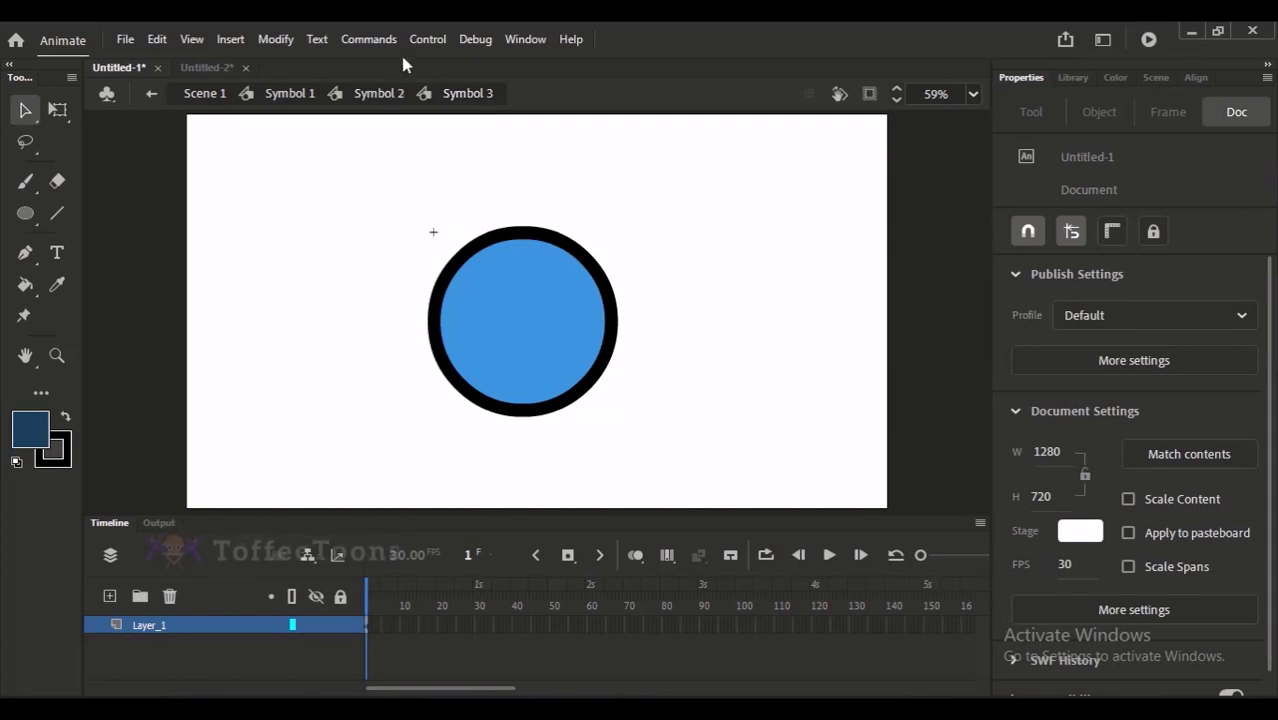
click(152, 96)
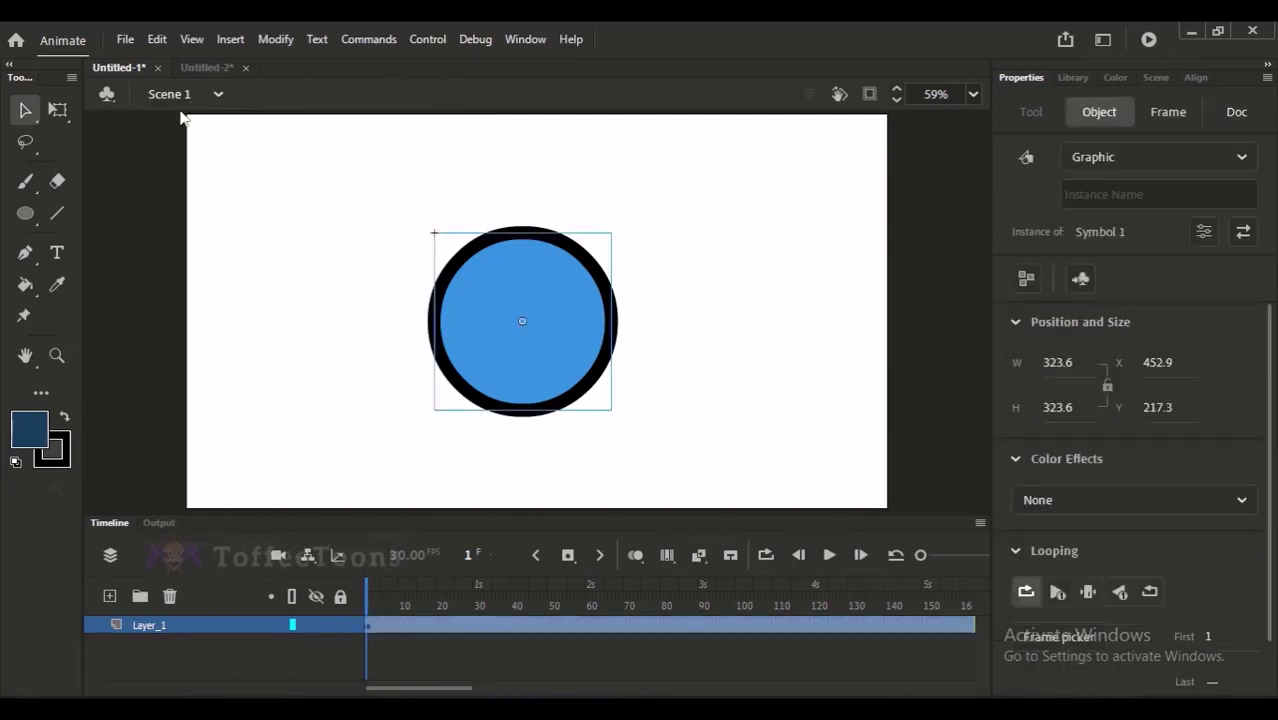
Enlarge the circle instance to about 371.4 by 371.4 with Free Transform and reposition it near X 451.2, Y 184.9
click(282, 168)
click(587, 383)
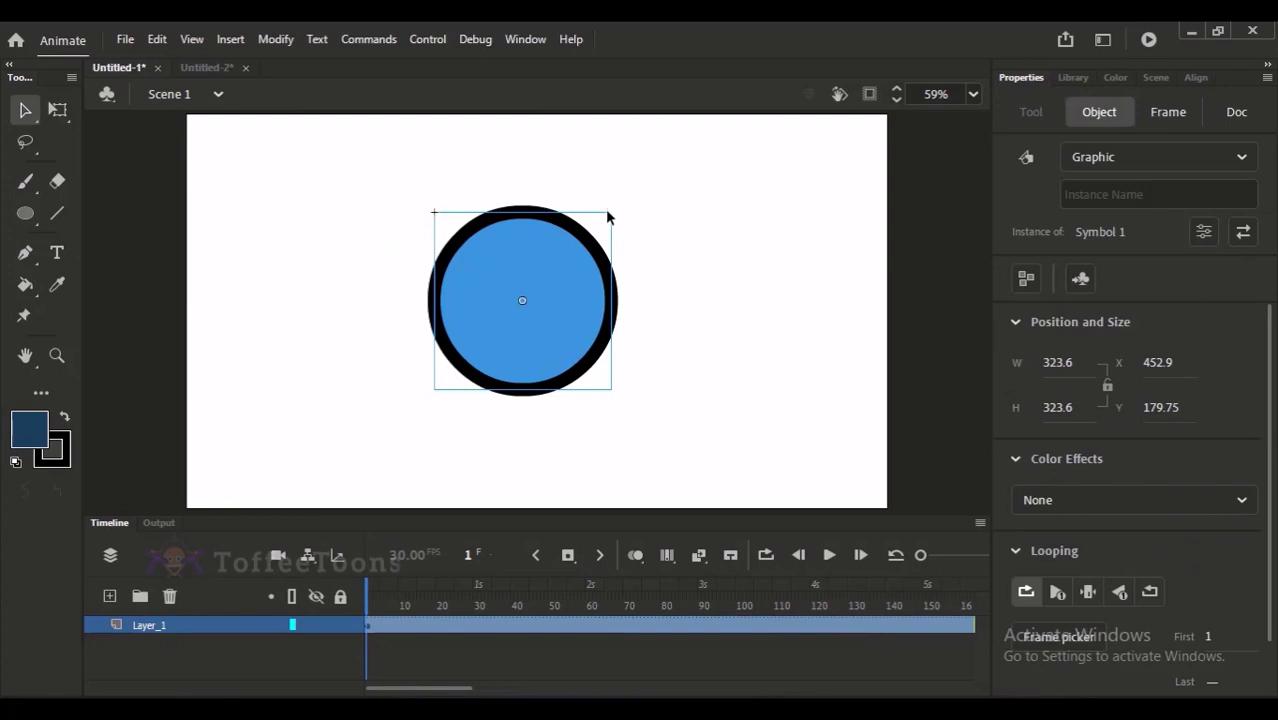
key(q)
drag(611, 212, 619, 200)
drag(579, 300, 598, 328)
click(668, 277)
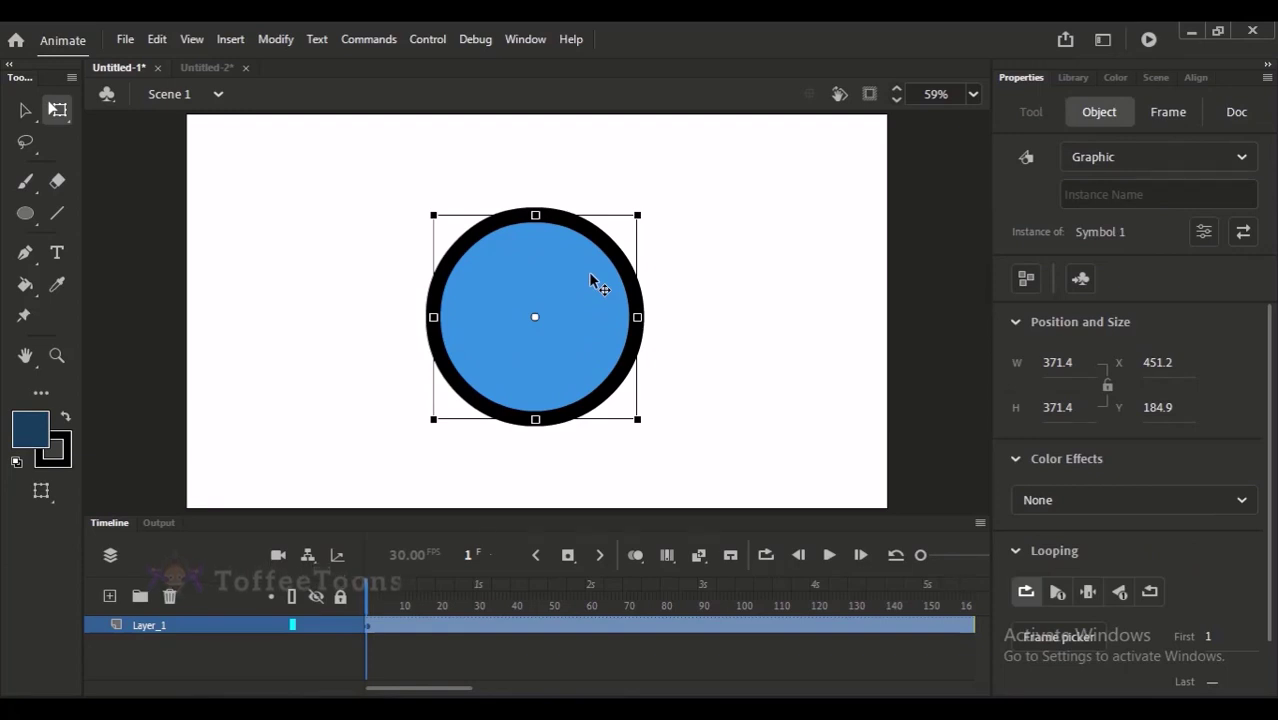
Switch to the Google Meet call, hide its screen-sharing bar, and return to Animate
mouse_move(335, 712)
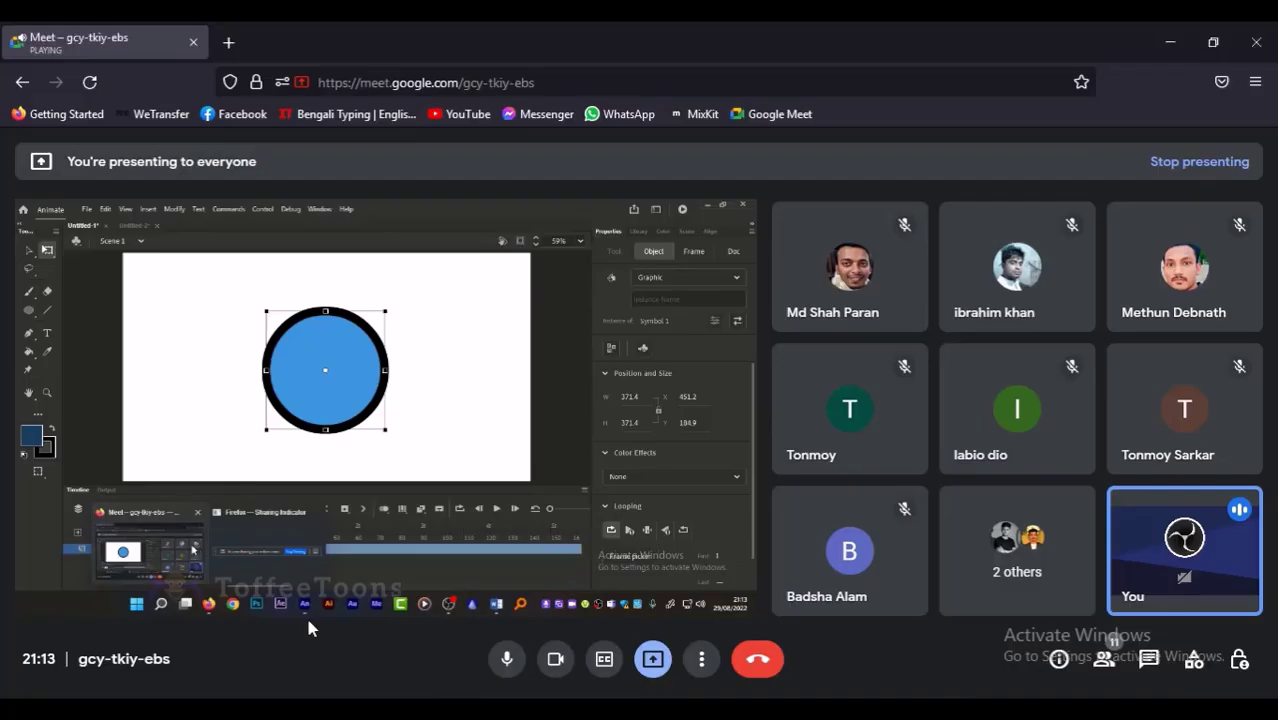
click(312, 630)
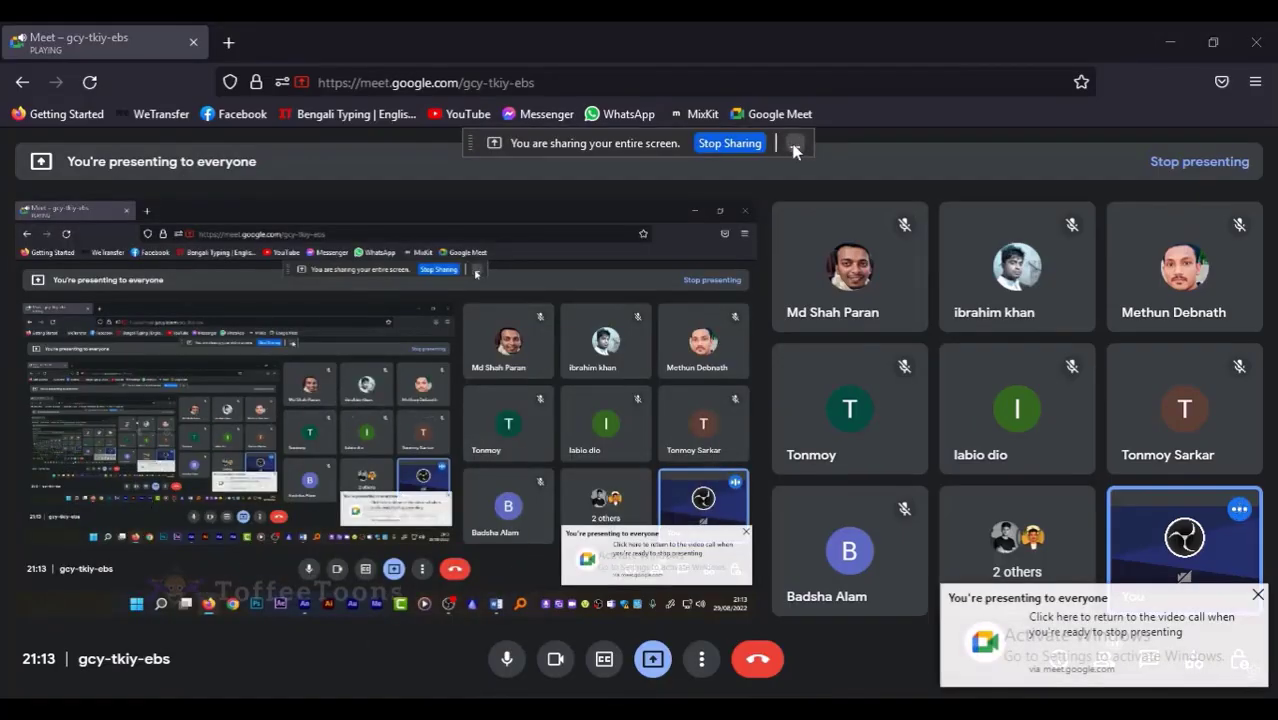
click(795, 142)
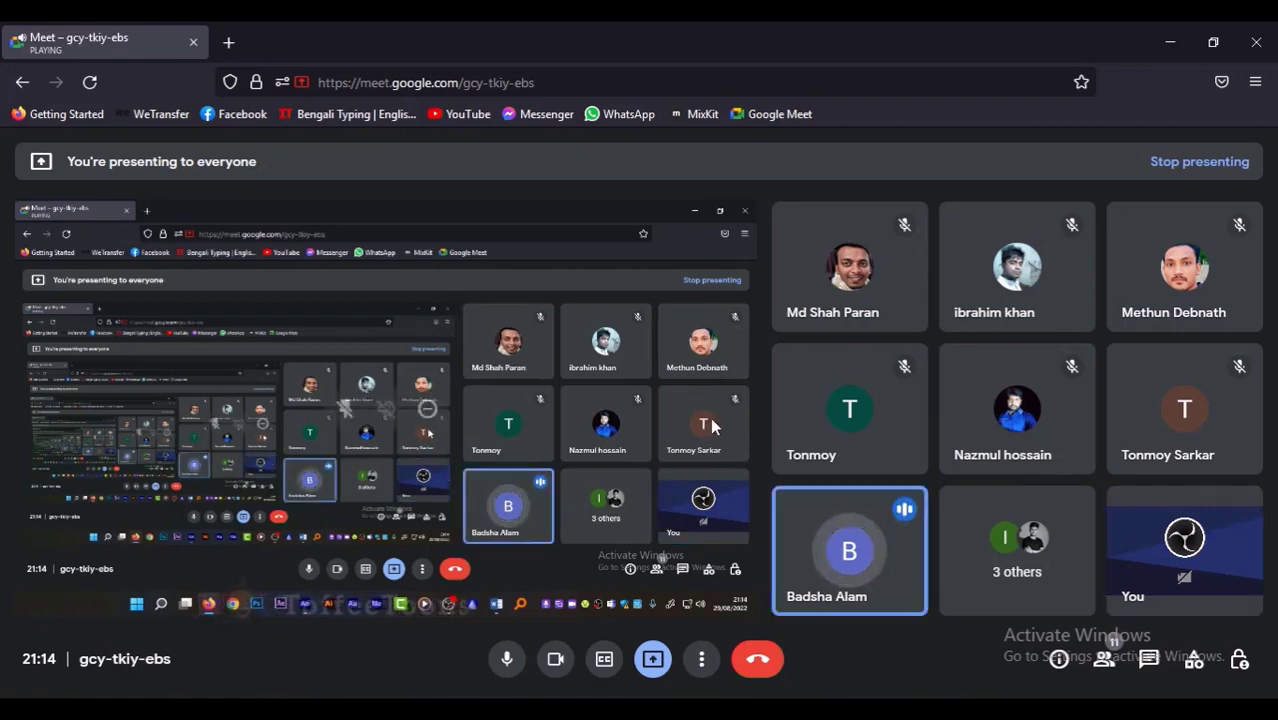
click(519, 685)
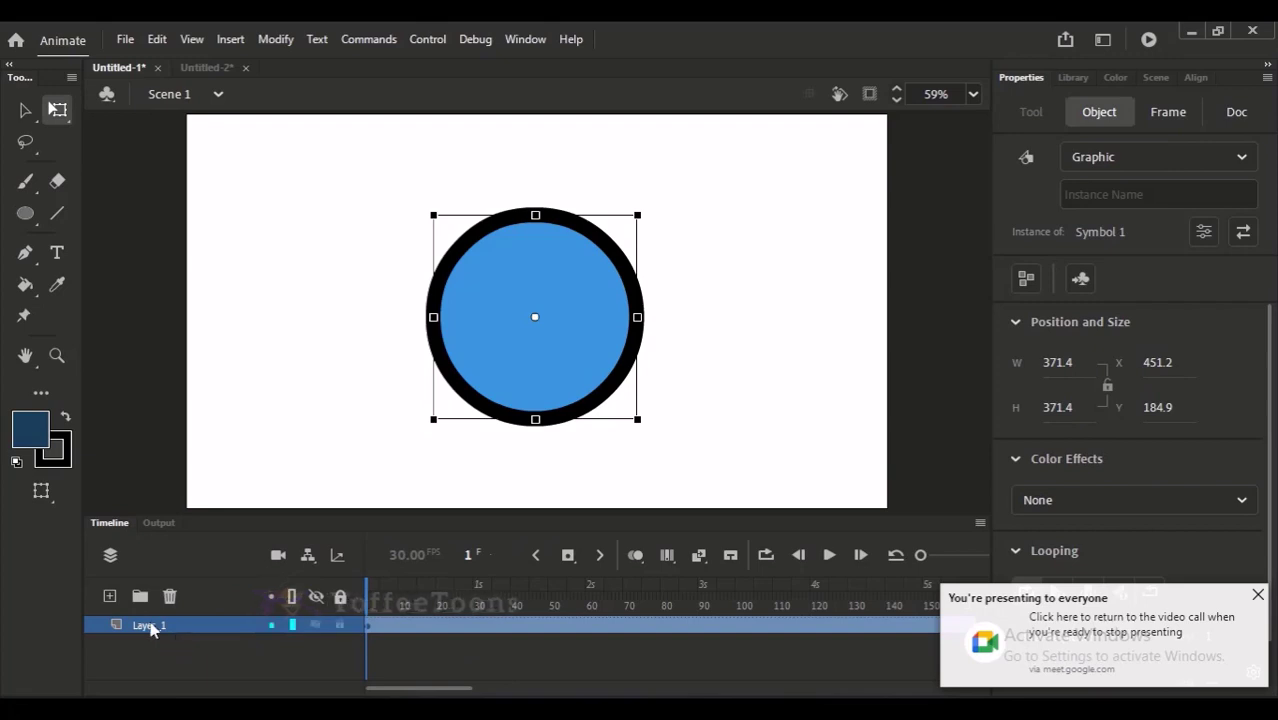
Enlarge the timeline area and add three new layers above Layer_1
drag(246, 518, 251, 465)
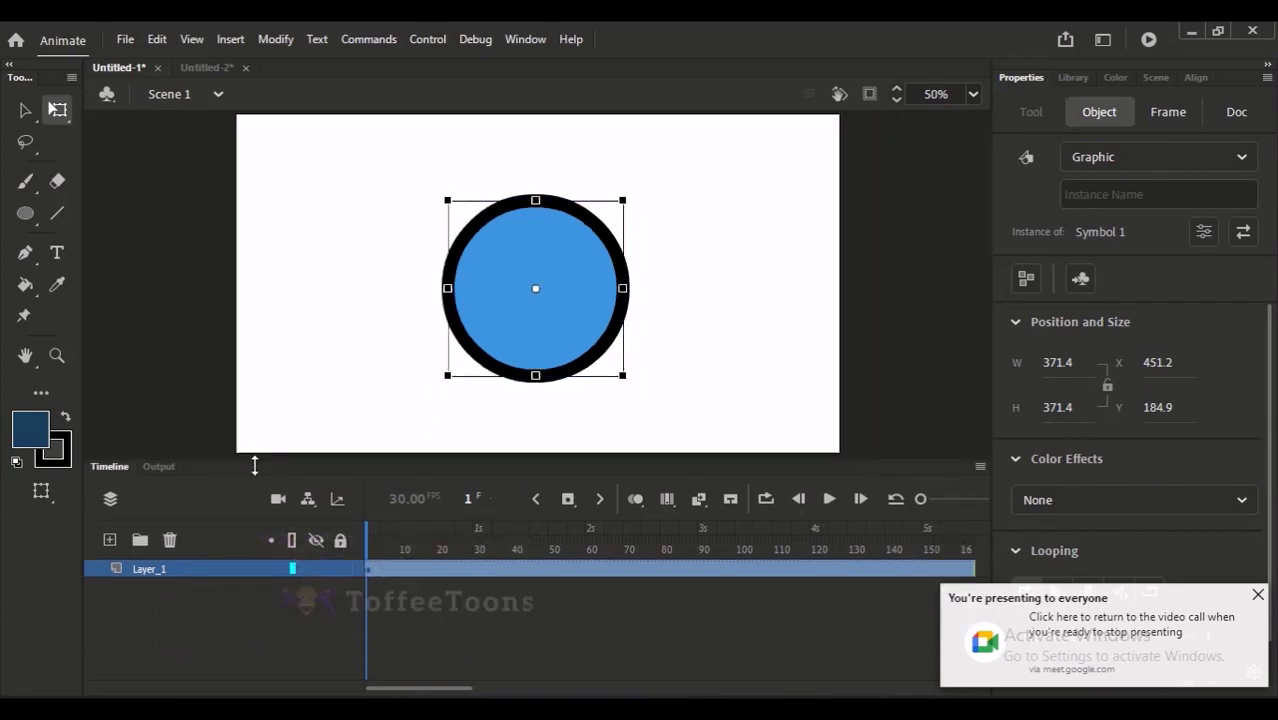
click(167, 605)
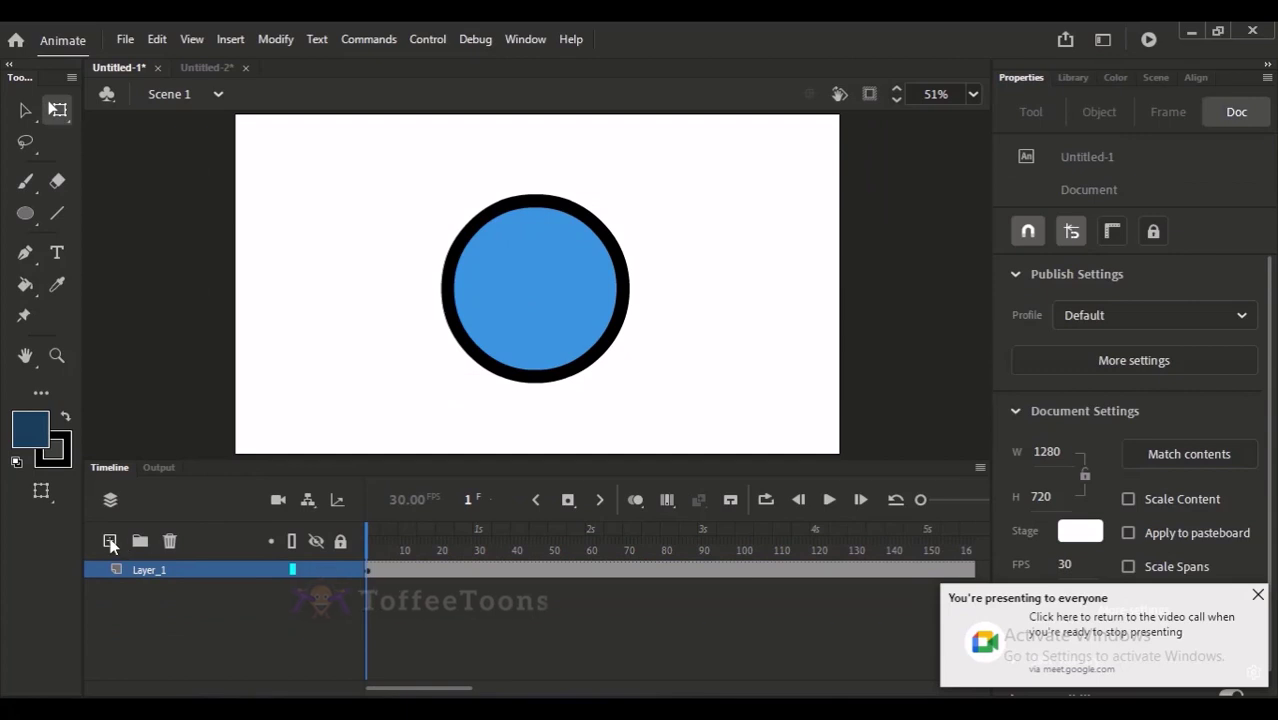
click(110, 540)
click(110, 540)
click(110, 540)
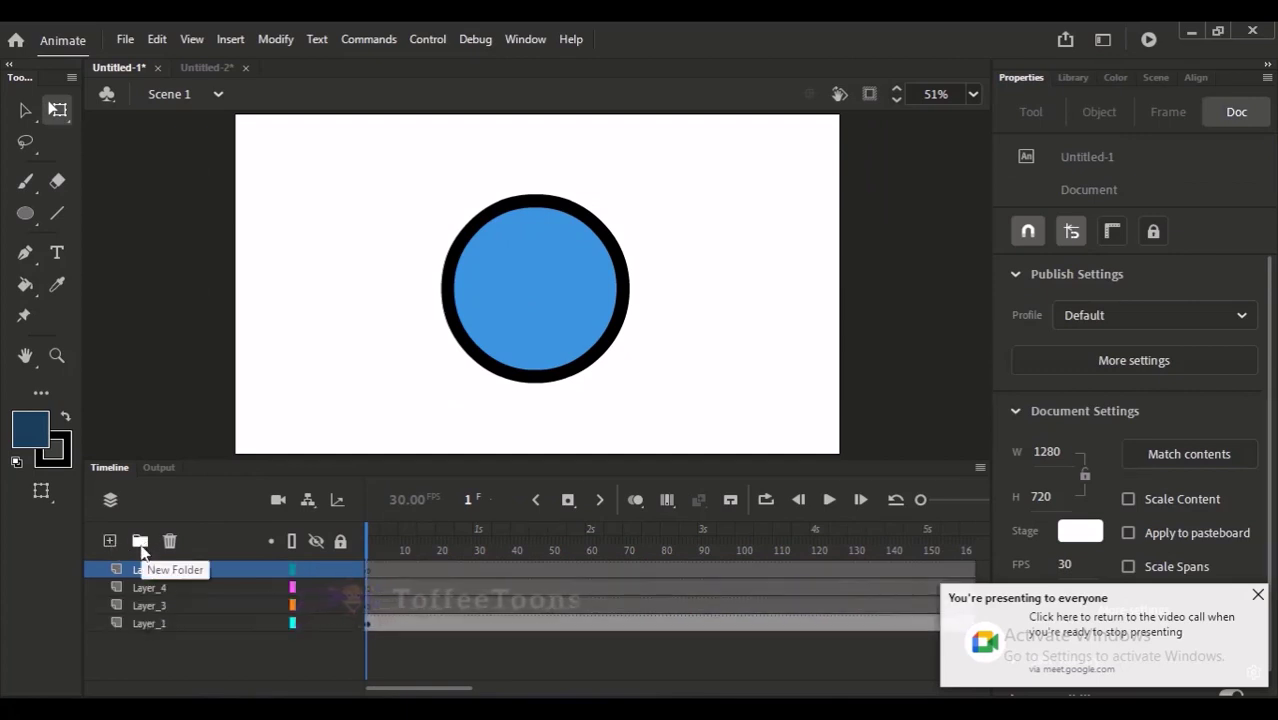
Create a layer folder, move all four layers into it, and collapse the folder
click(140, 541)
click(153, 588)
shift+click(150, 641)
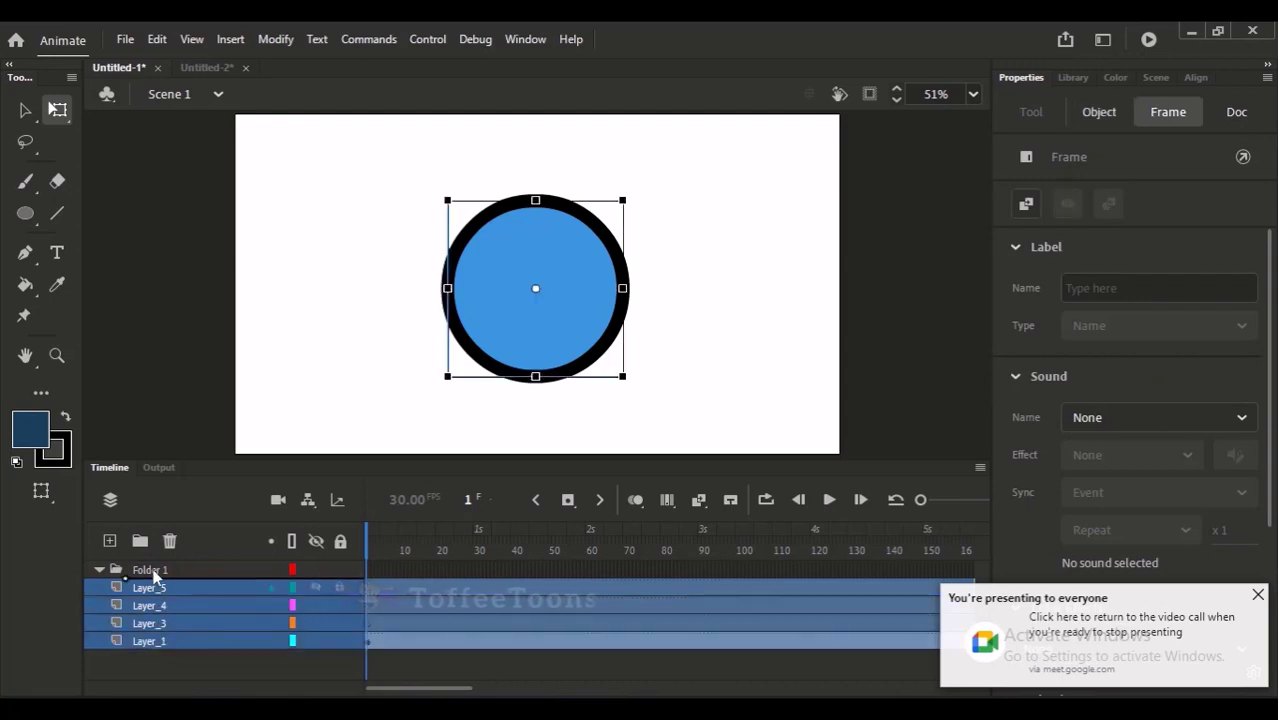
click(99, 569)
click(137, 616)
click(148, 570)
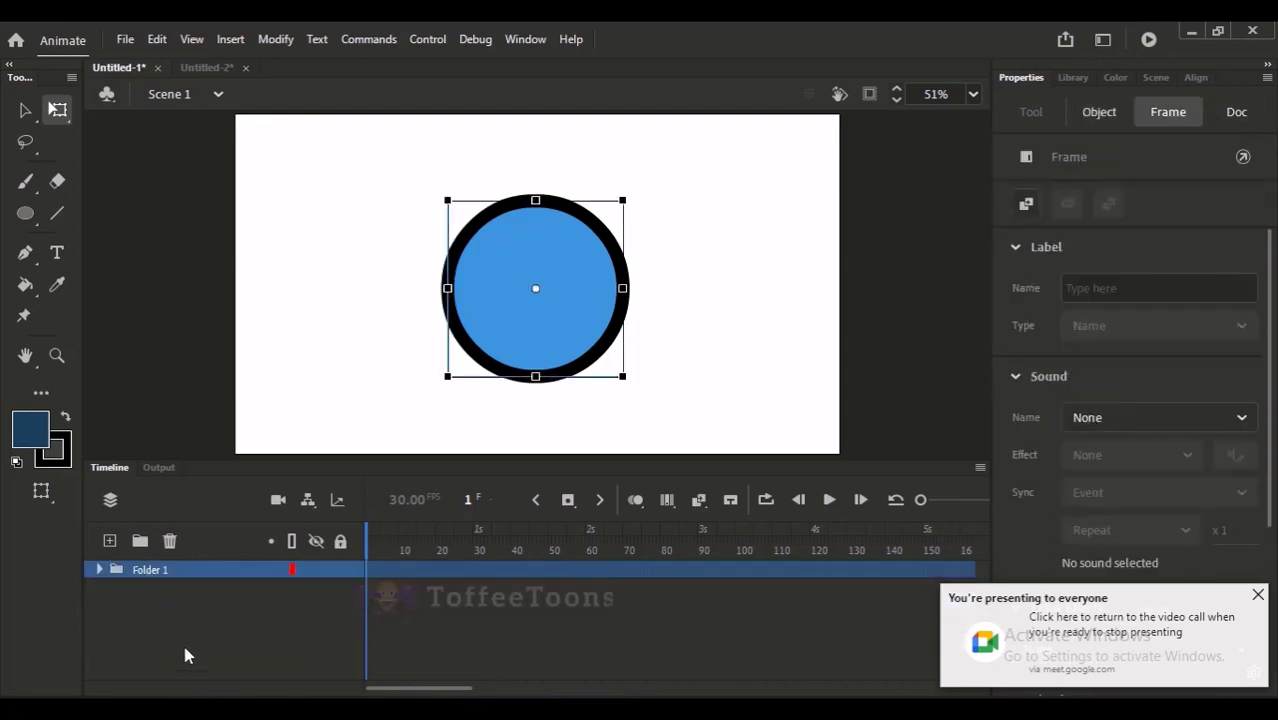
click(190, 636)
Check the Google Meet call window and switch back to the Untitled-1 document in Animate
mouse_move(292, 650)
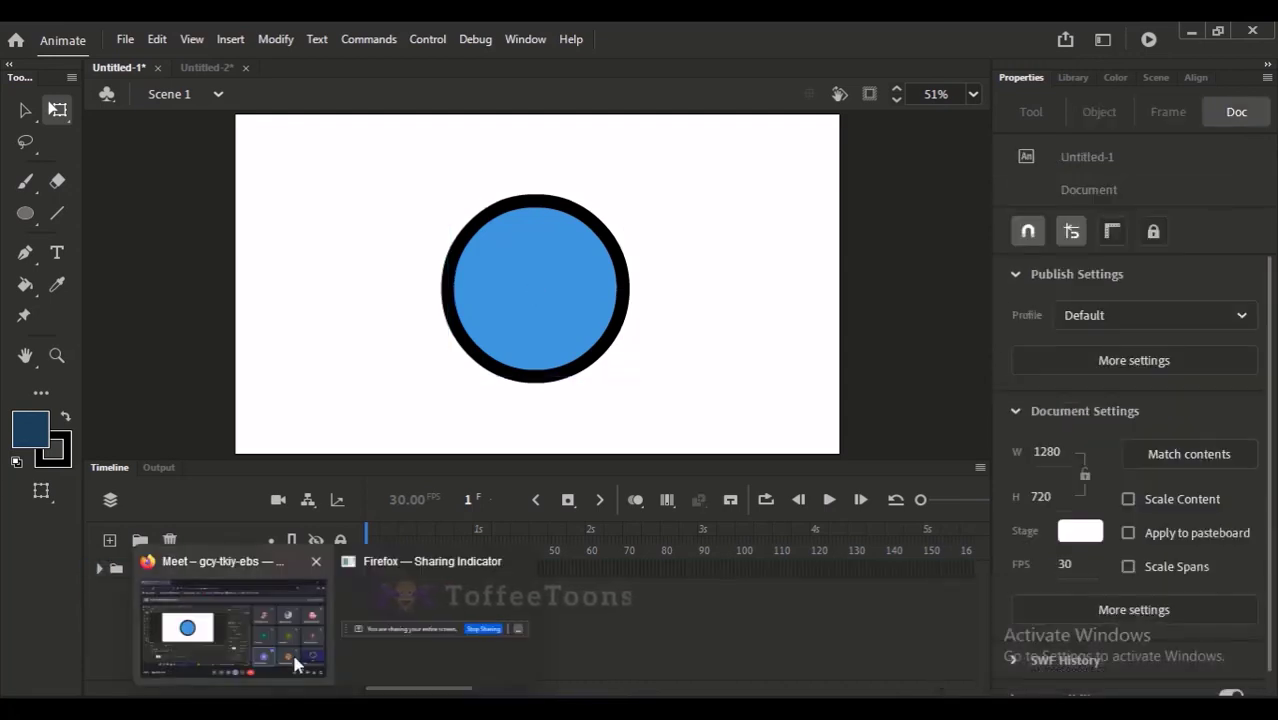
click(294, 645)
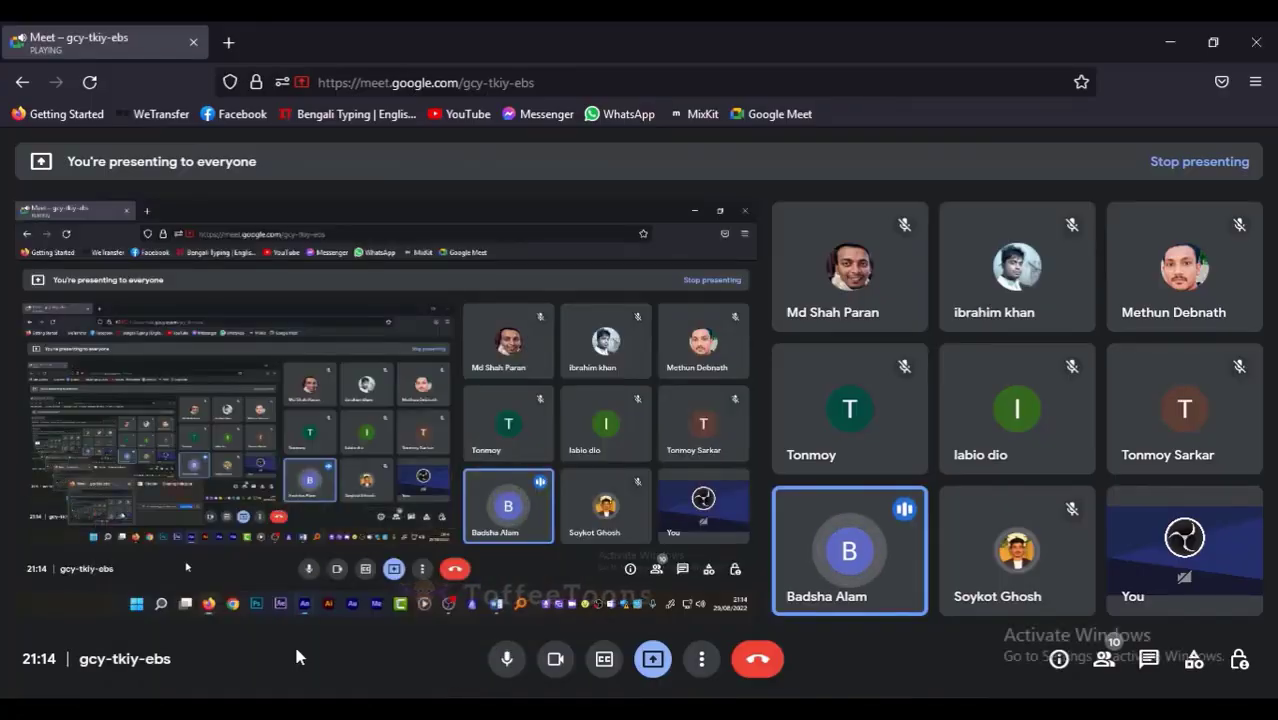
mouse_move(498, 705)
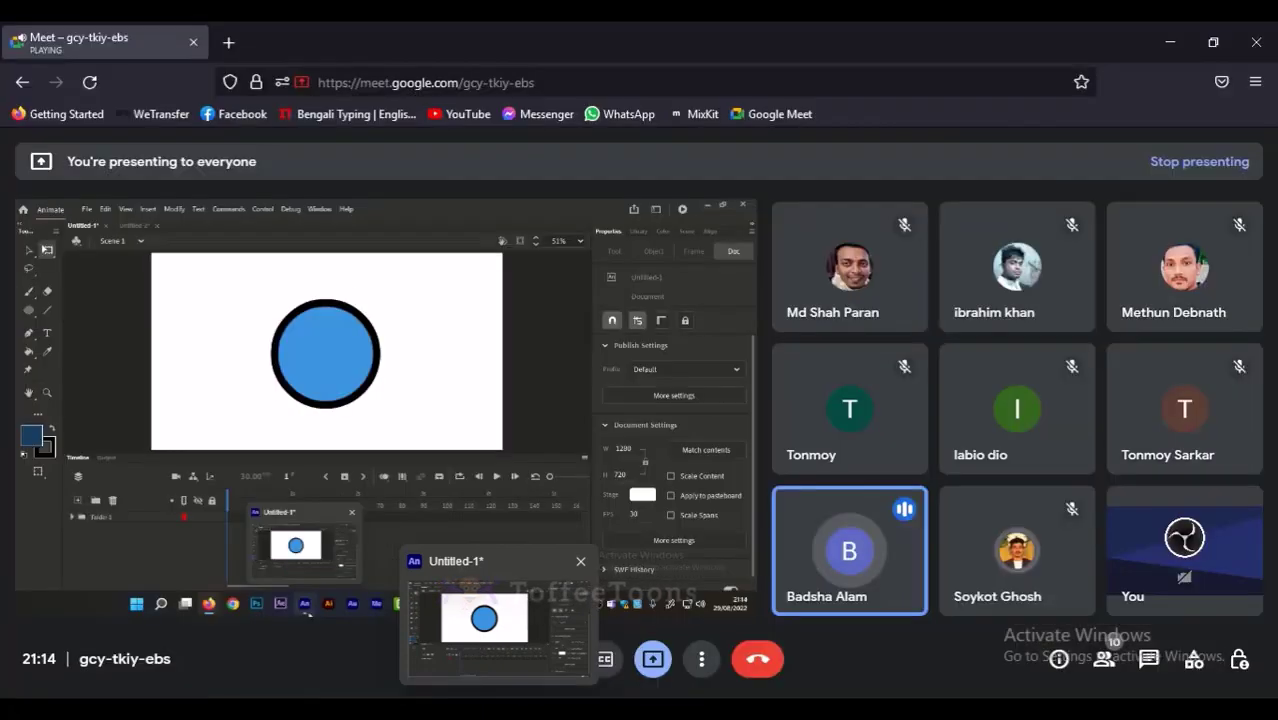
mouse_move(331, 705)
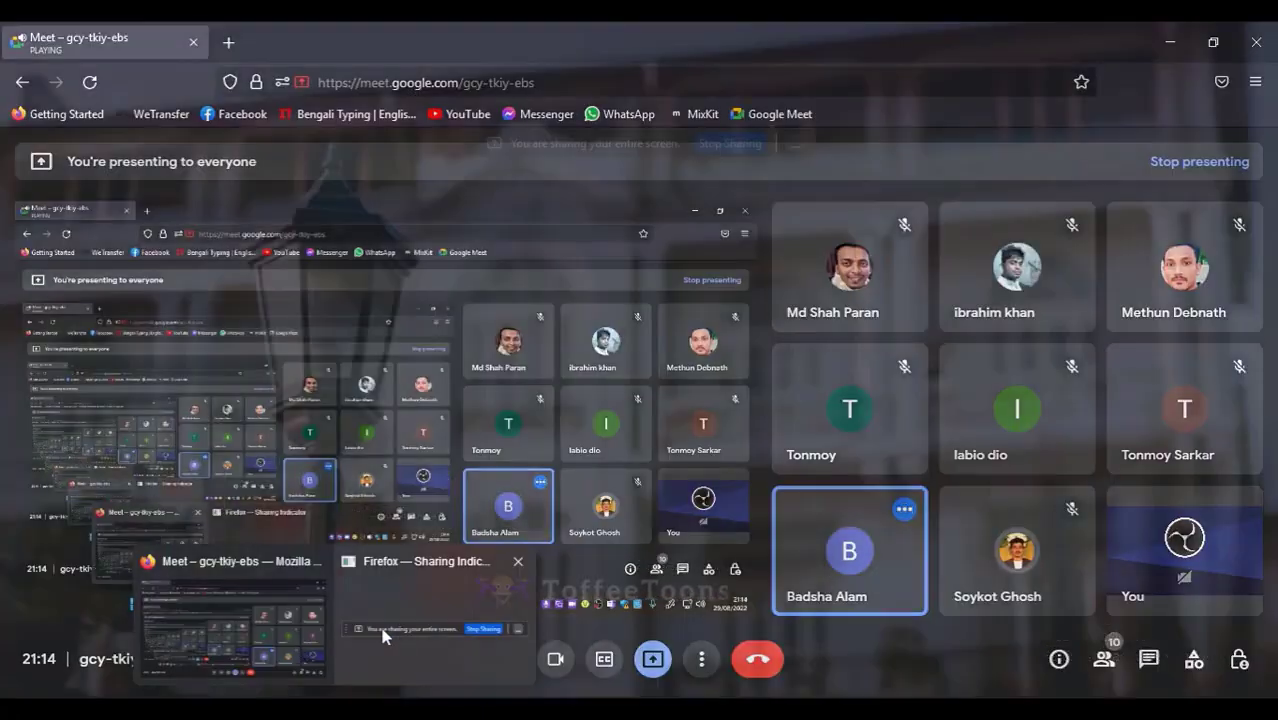
mouse_move(433, 641)
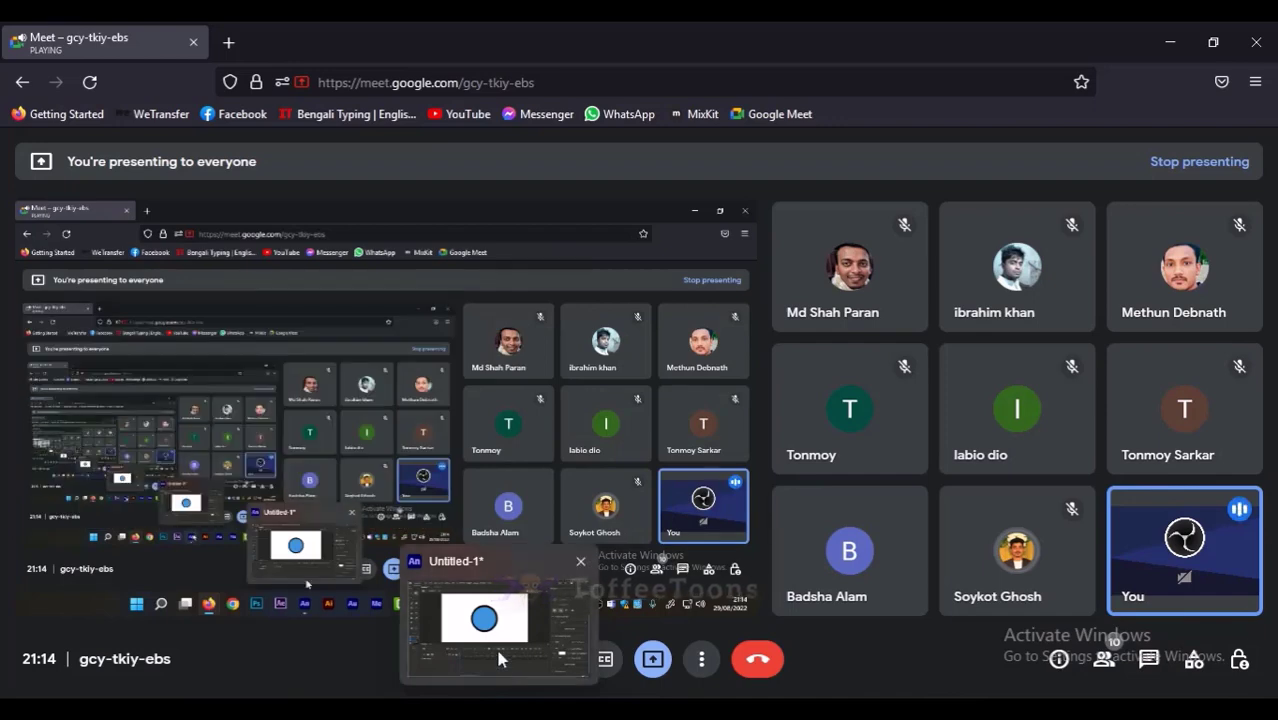
mouse_move(492, 646)
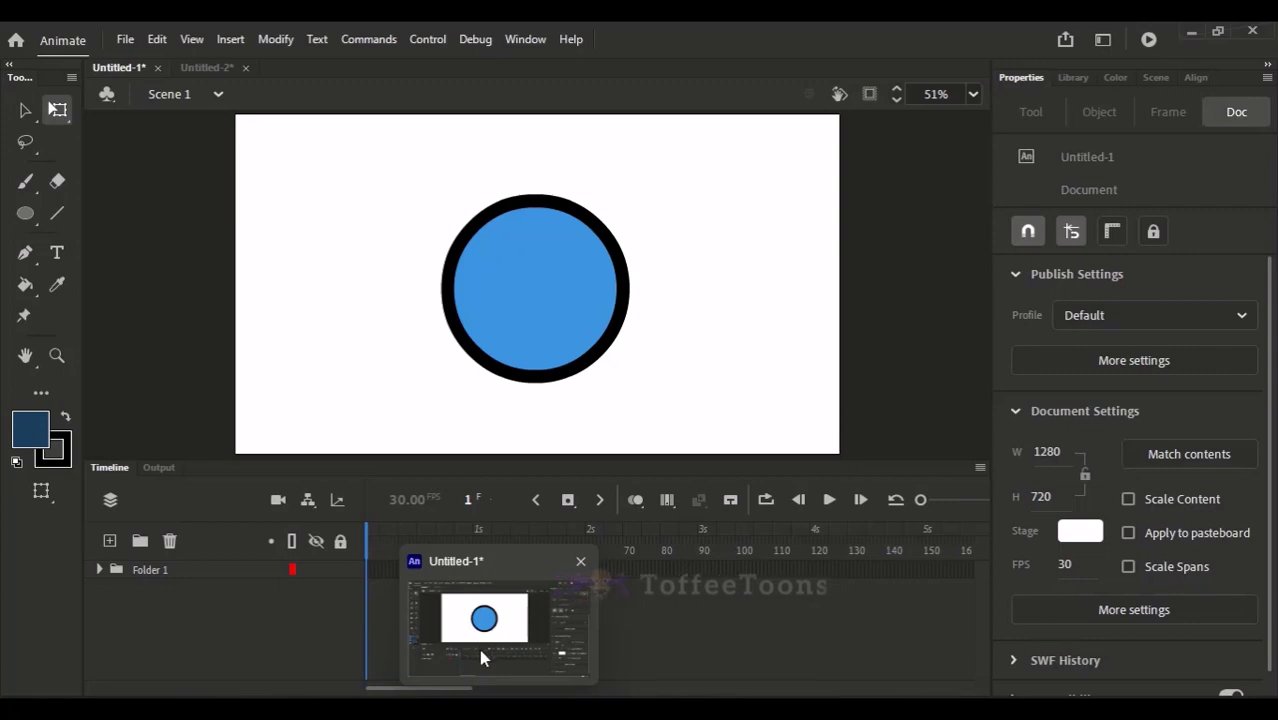
click(479, 649)
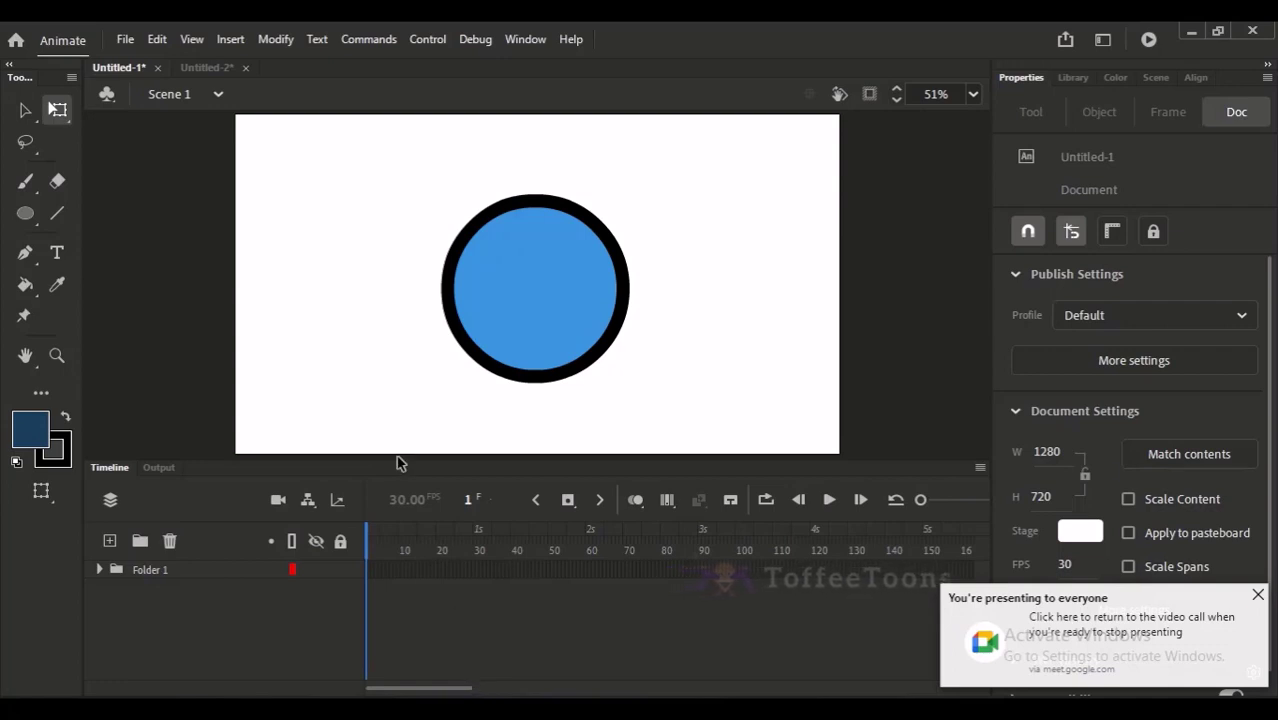
Examine the four layers inside Folder 1 by expanding, collapsing and re-expanding the layer folder
click(100, 569)
click(140, 595)
shift+click(163, 641)
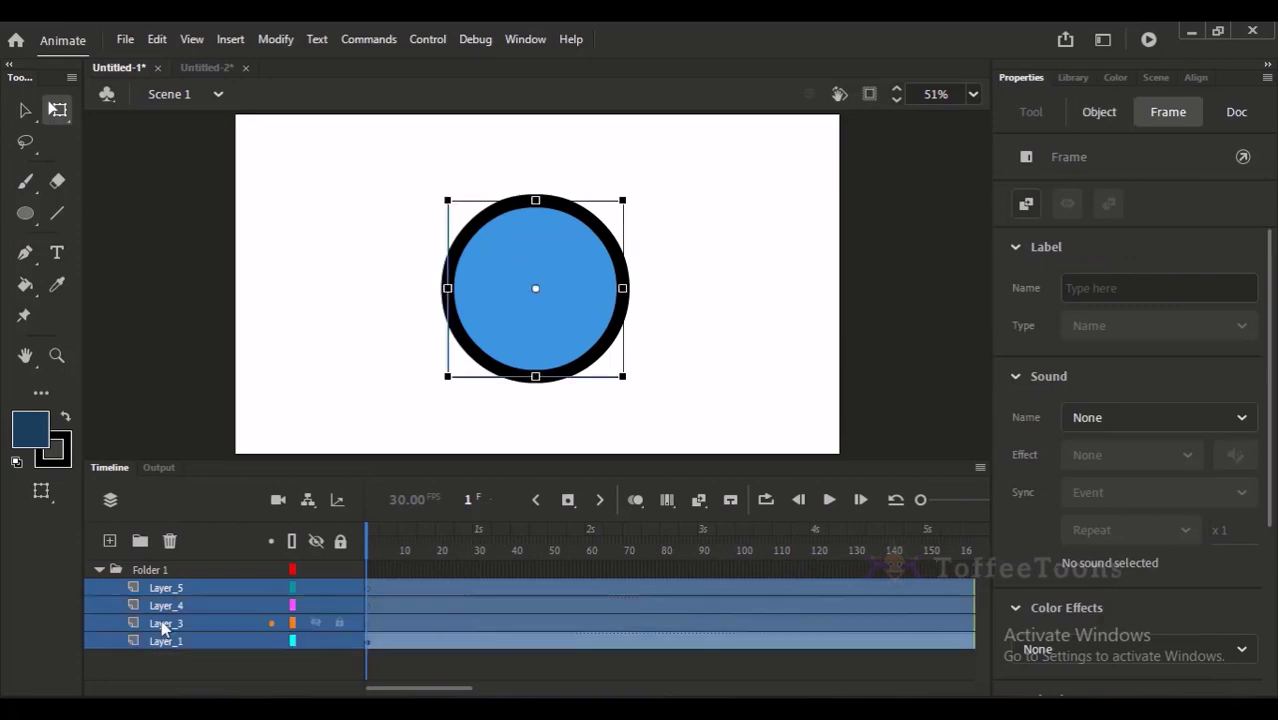
mouse_move(147, 586)
mouse_down()
mouse_move(155, 660)
mouse_move(105, 569)
mouse_up()
click(99, 569)
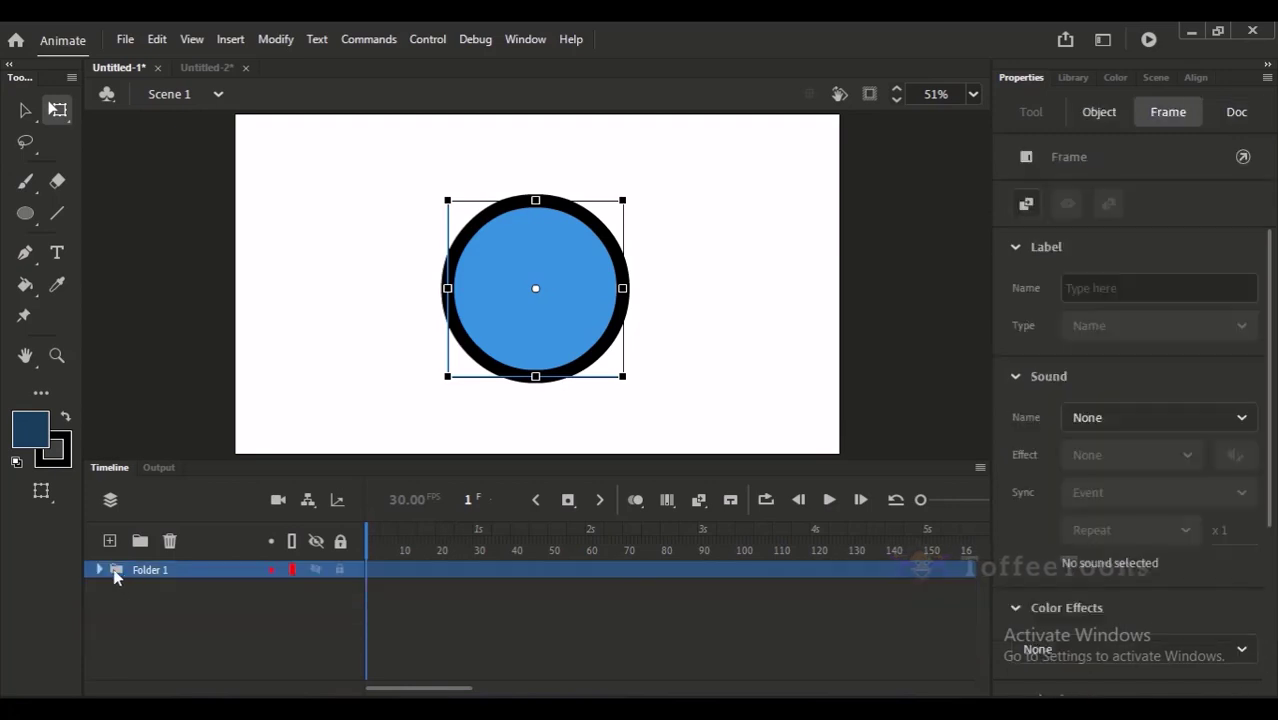
click(99, 569)
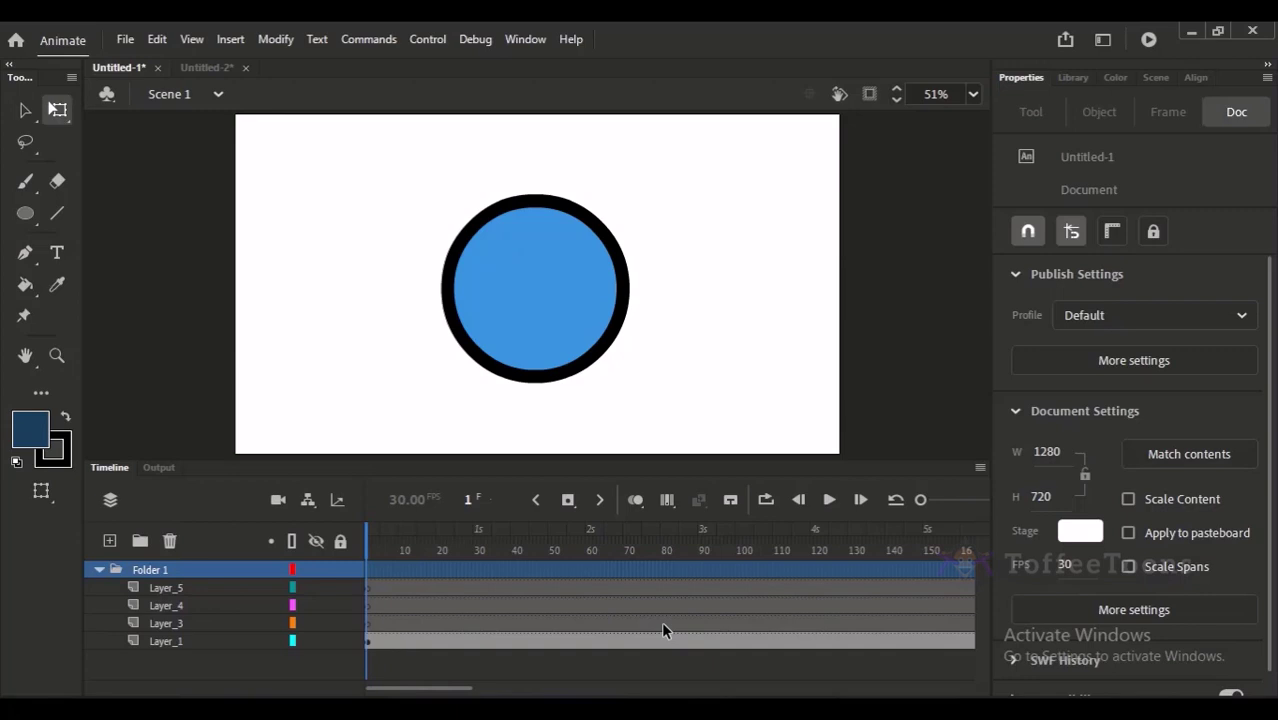
Delete Folder 1 together with the layers nested in it, confirming the deletion
click(99, 569)
click(99, 569)
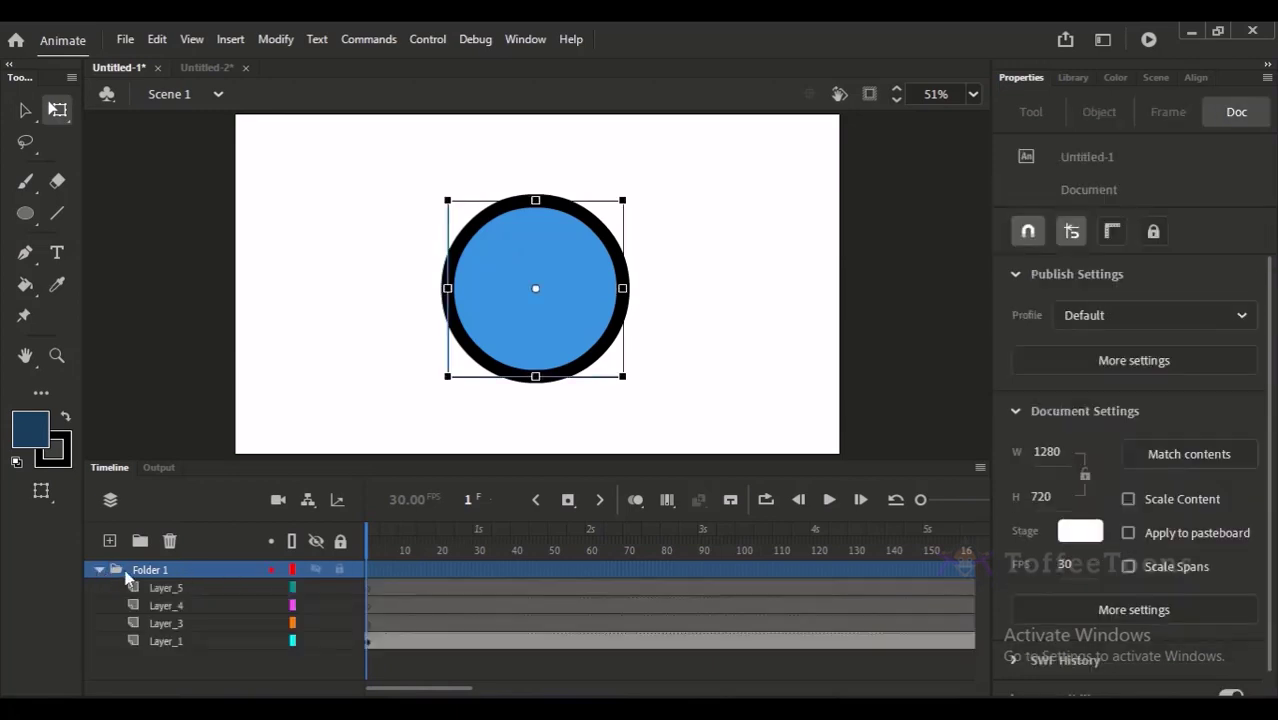
click(169, 540)
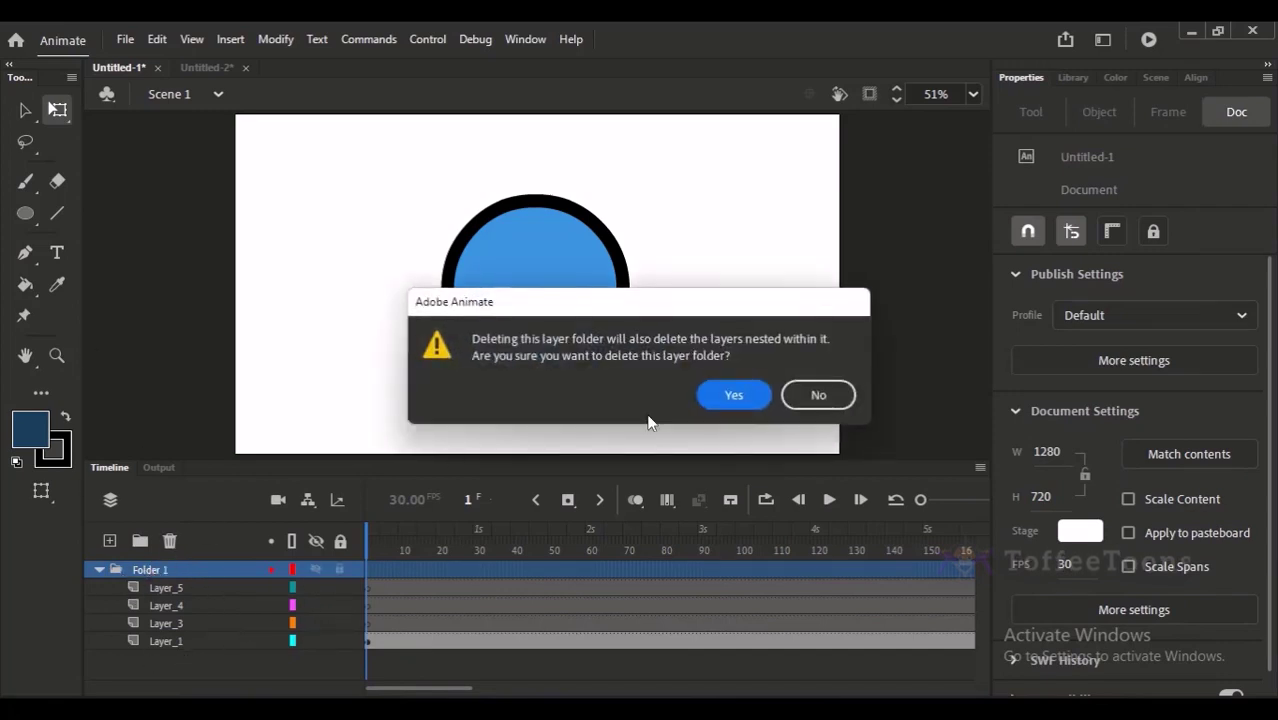
click(725, 393)
Draw three tall dark blue ovals with black outlines side by side, about 105 × 293, 121 × 327 and 77 × 303 px
click(25, 213)
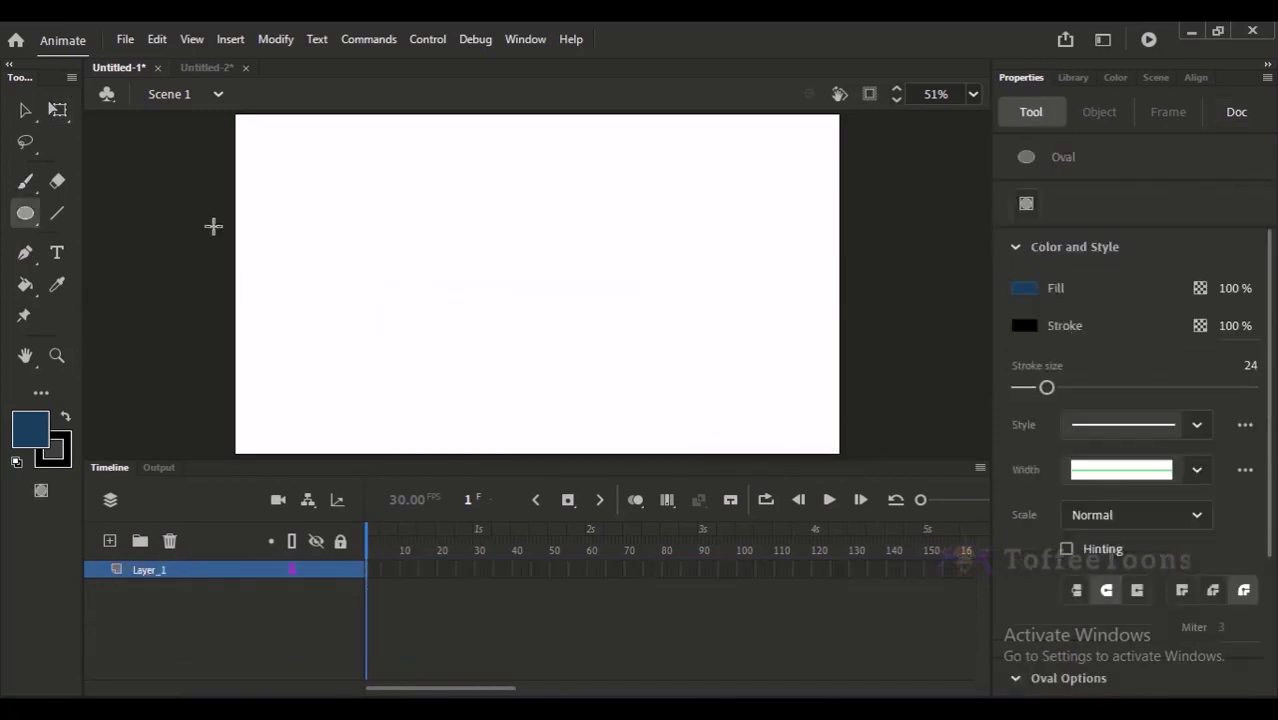
drag(375, 223, 426, 362)
drag(451, 183, 517, 343)
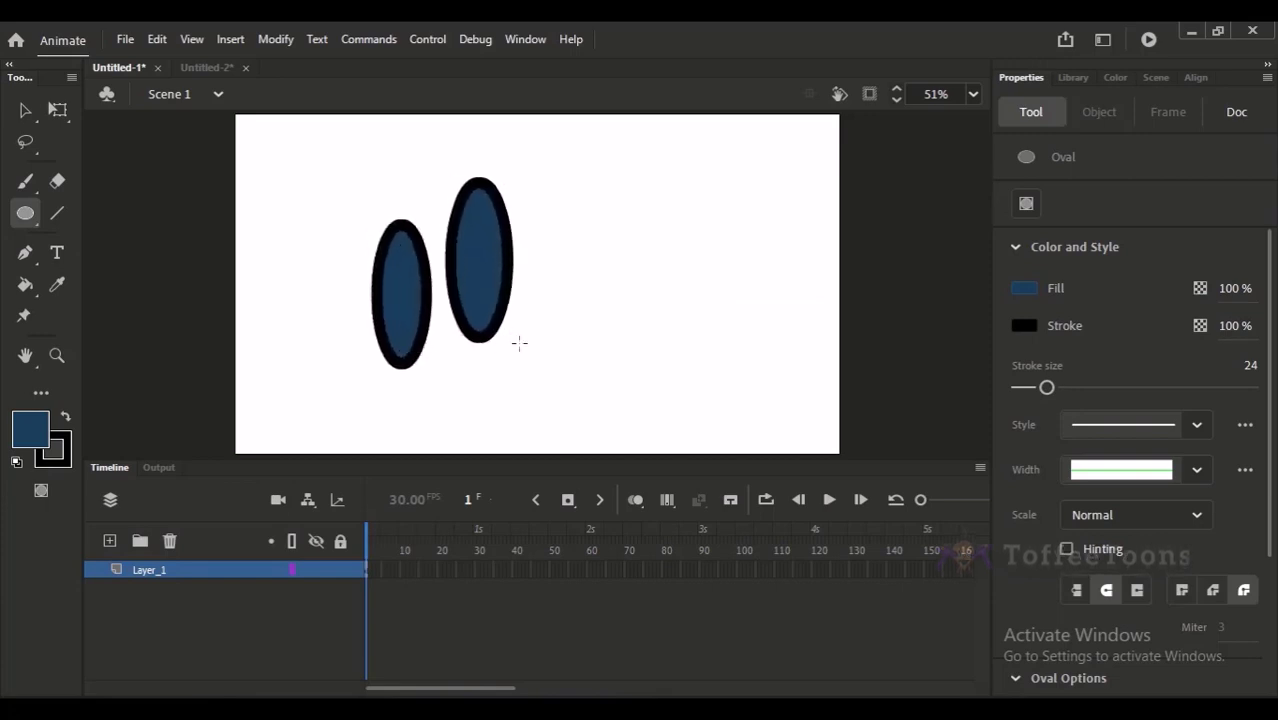
drag(572, 389, 531, 243)
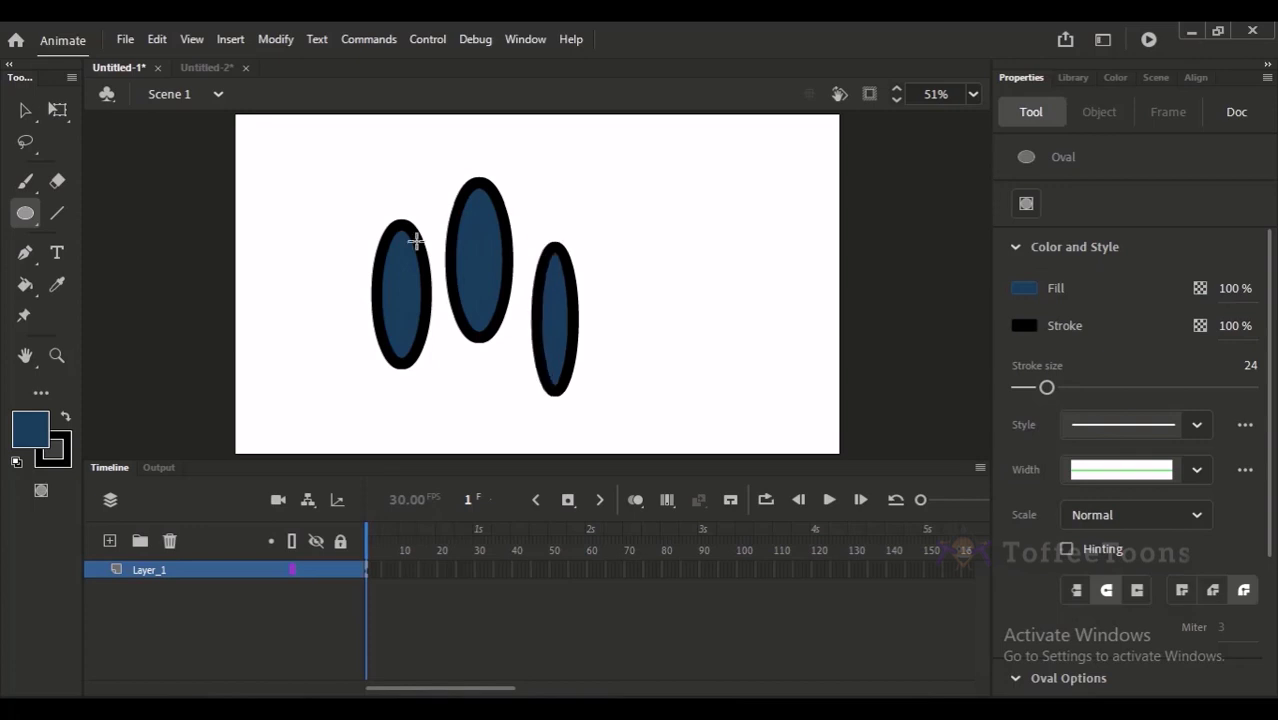
Cut the middle oval and paste it in place on a new layer above Layer_1
click(24, 110)
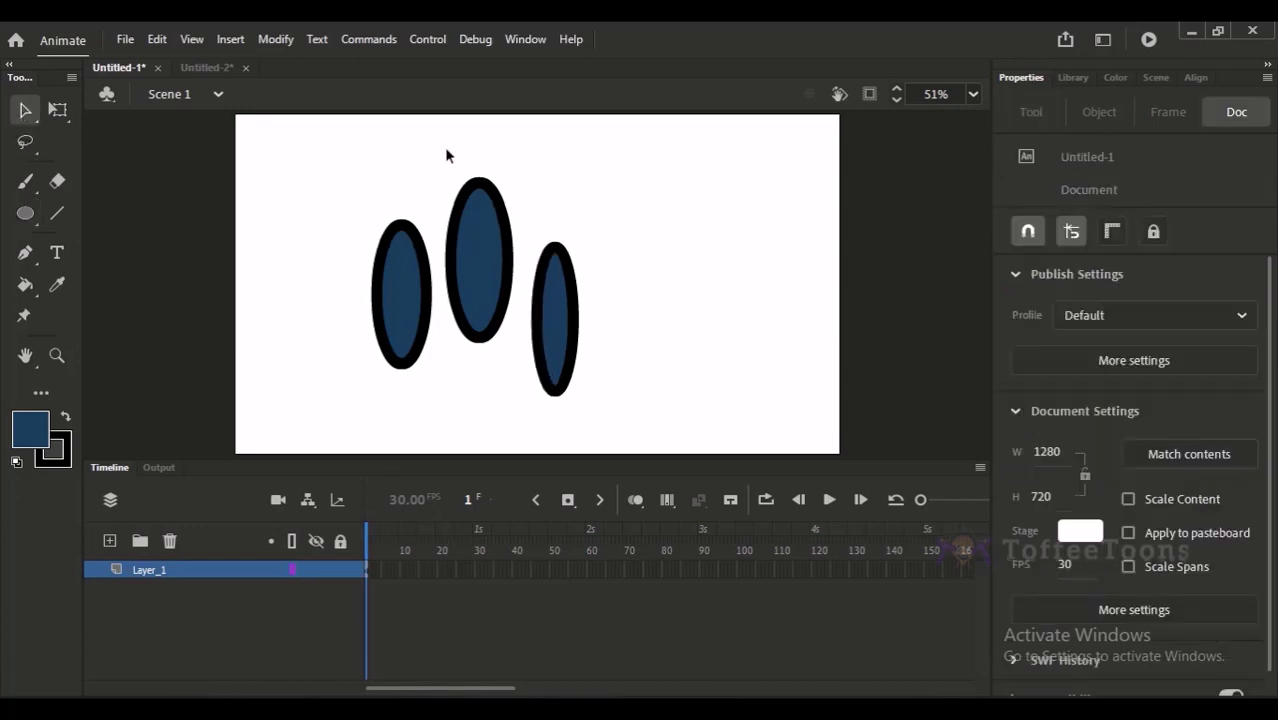
drag(446, 150, 531, 382)
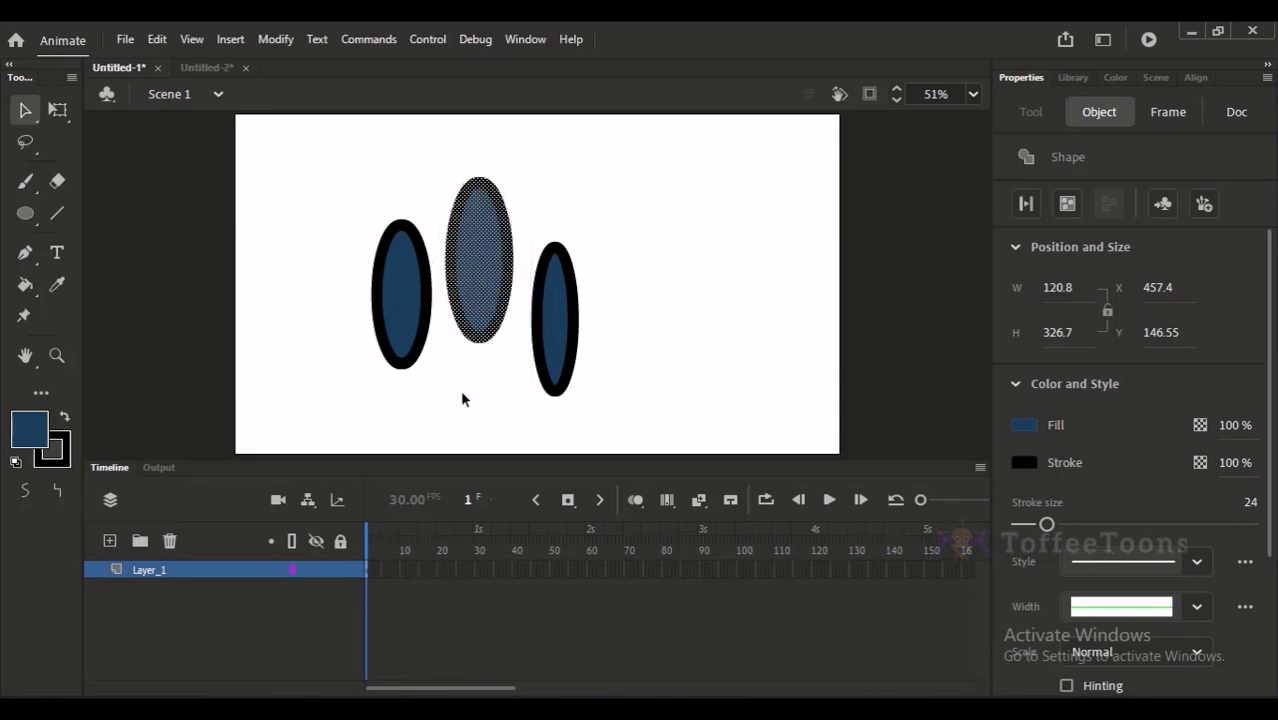
key(ctrl+x)
click(110, 540)
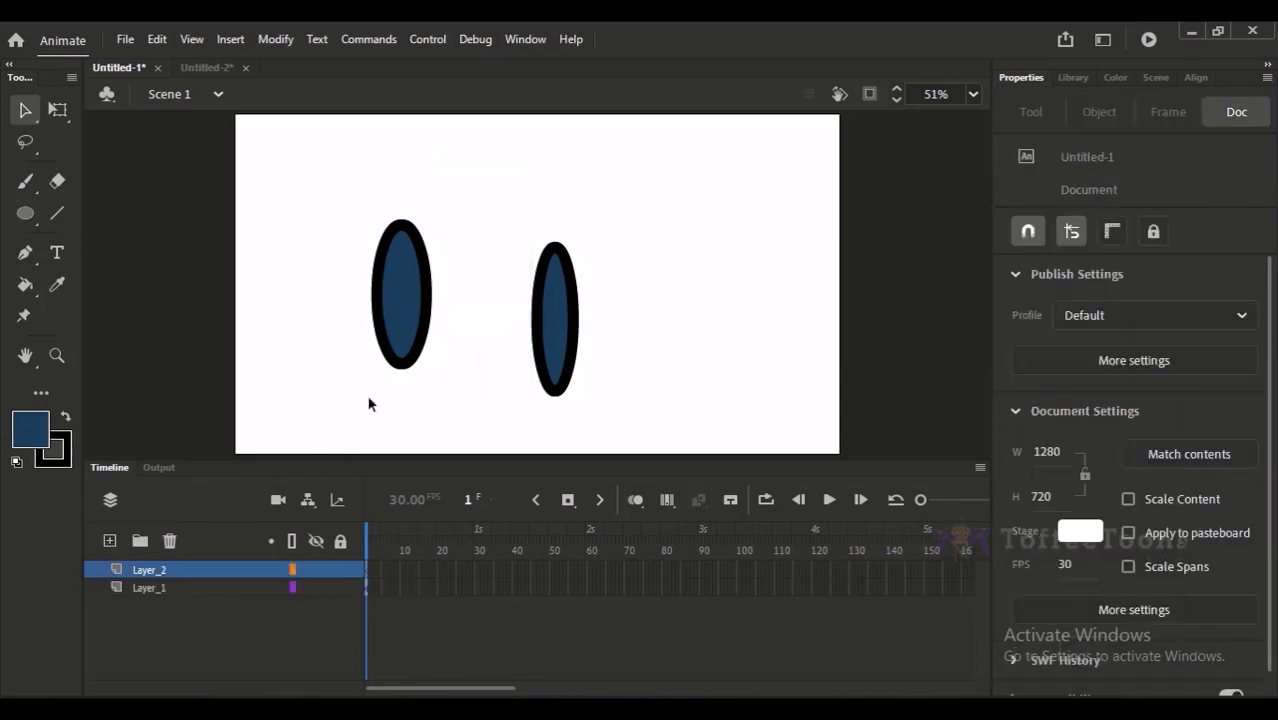
key(ctrl+shift+v)
Cut the rightmost oval from Layer_1 and paste it in place on a new layer above Layer_2
drag(526, 208, 588, 437)
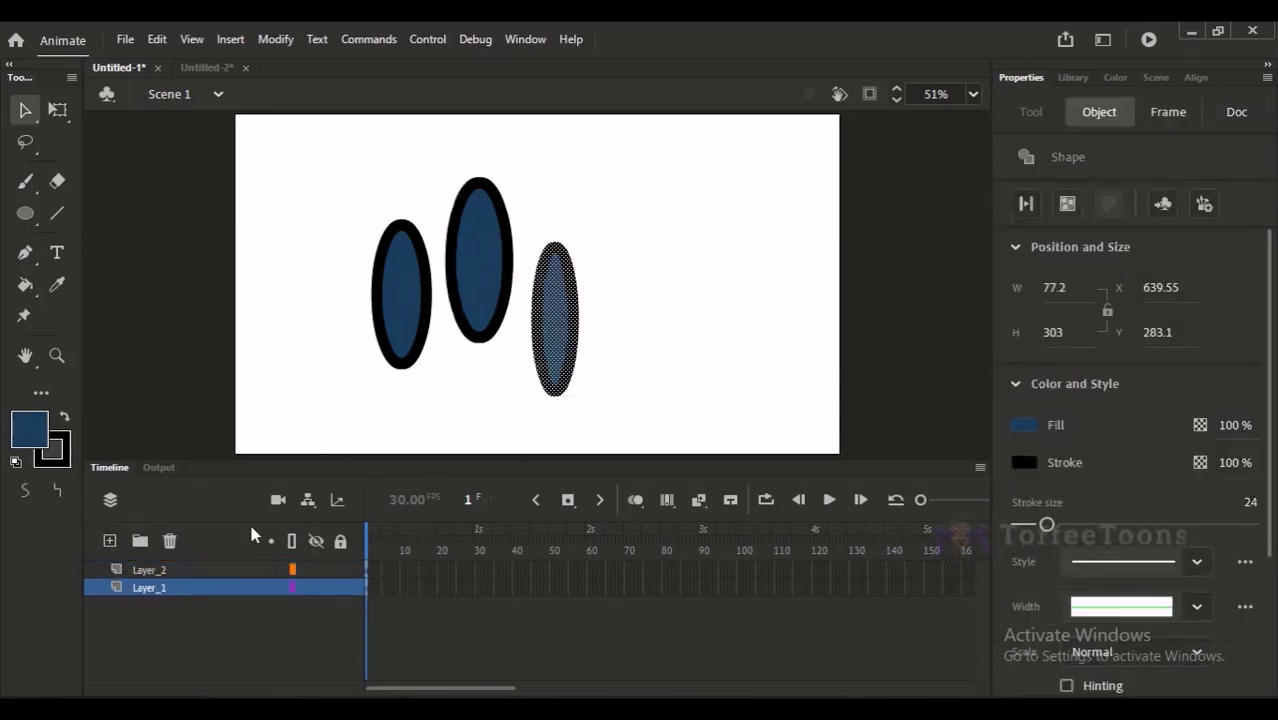
key(ctrl+x)
click(115, 568)
click(110, 540)
key(ctrl+shift+v)
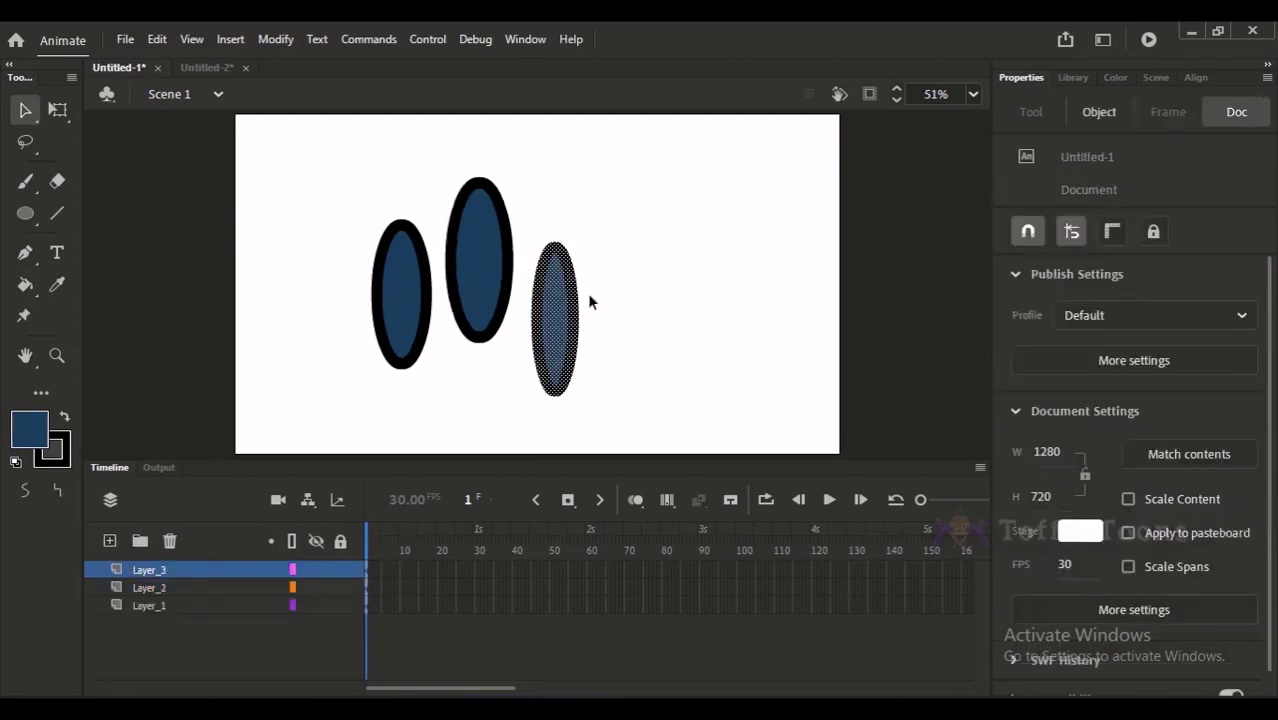
Check which oval each layer holds by hiding the layers and showing them again
click(587, 293)
click(315, 604)
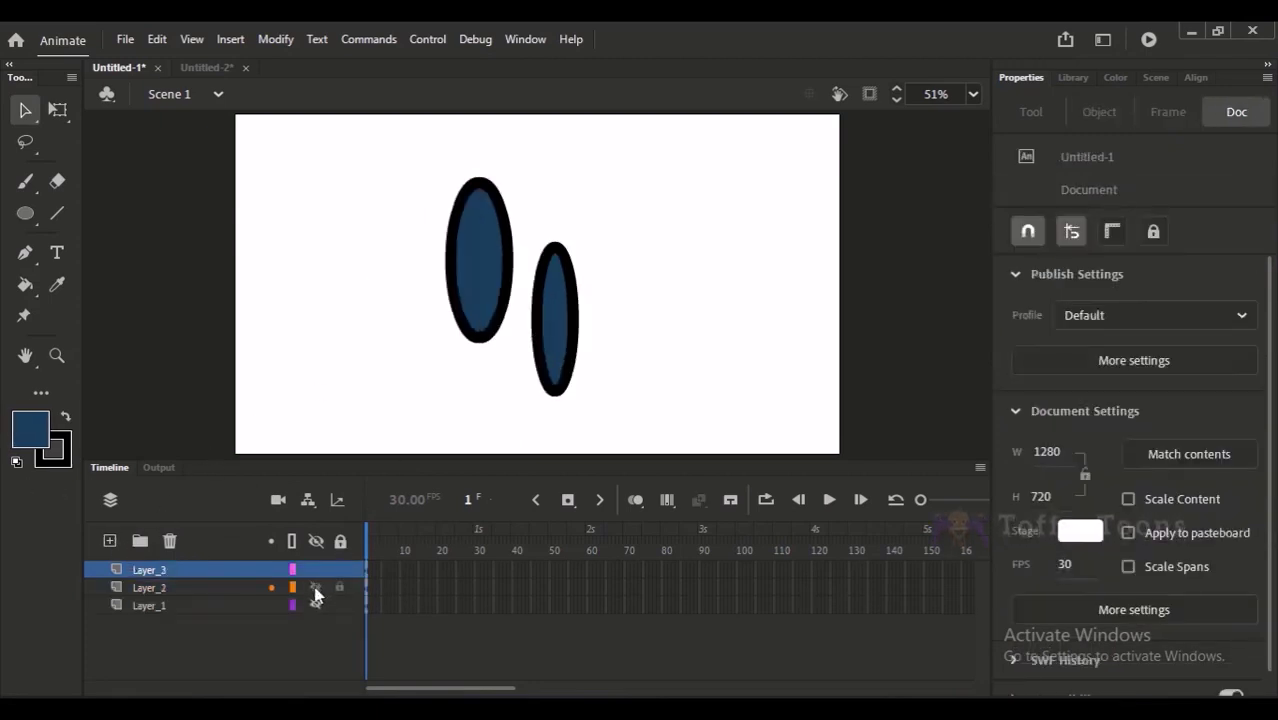
click(316, 570)
click(316, 605)
click(316, 576)
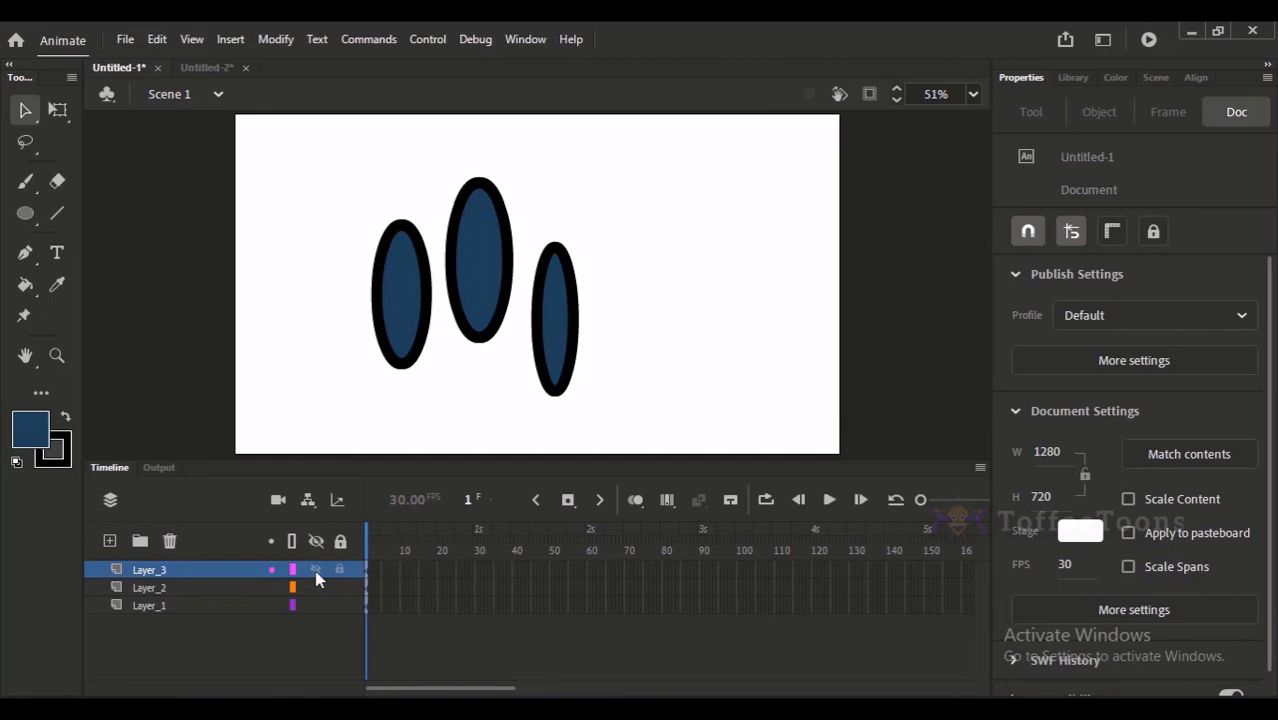
Convert all three ovals together into a single Graphic symbol
click(211, 606)
drag(337, 138, 650, 452)
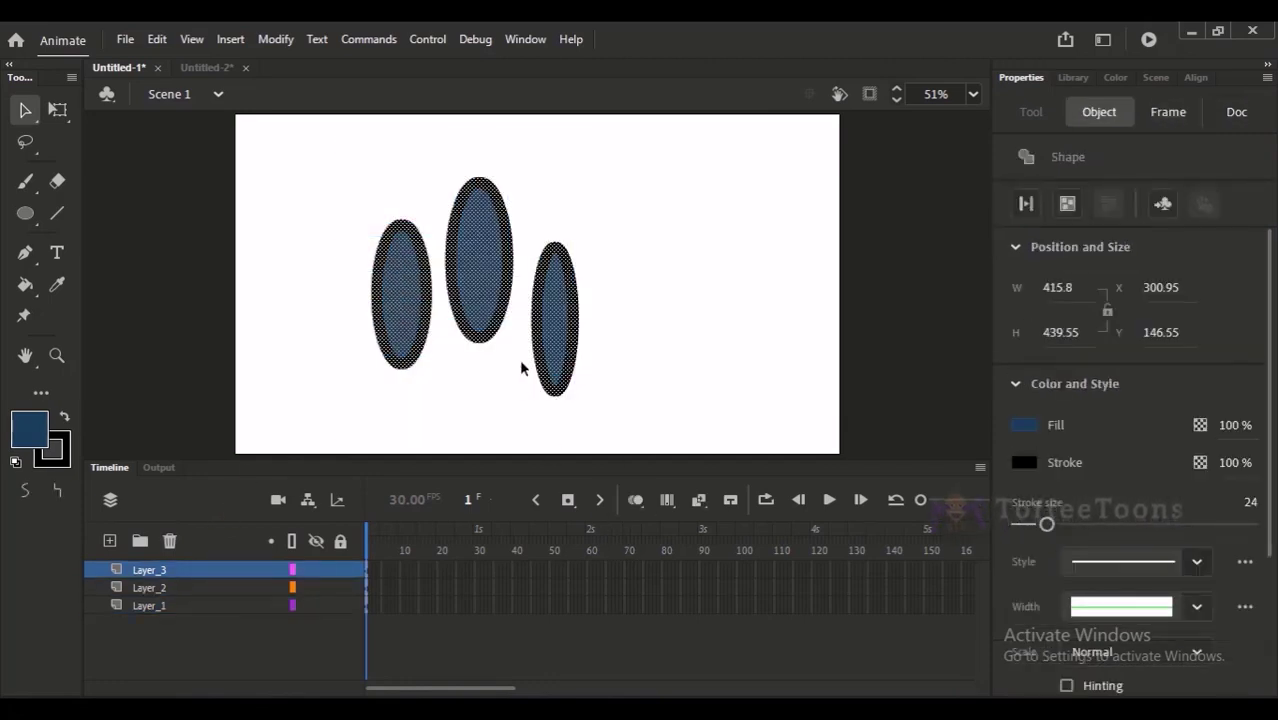
key(F8)
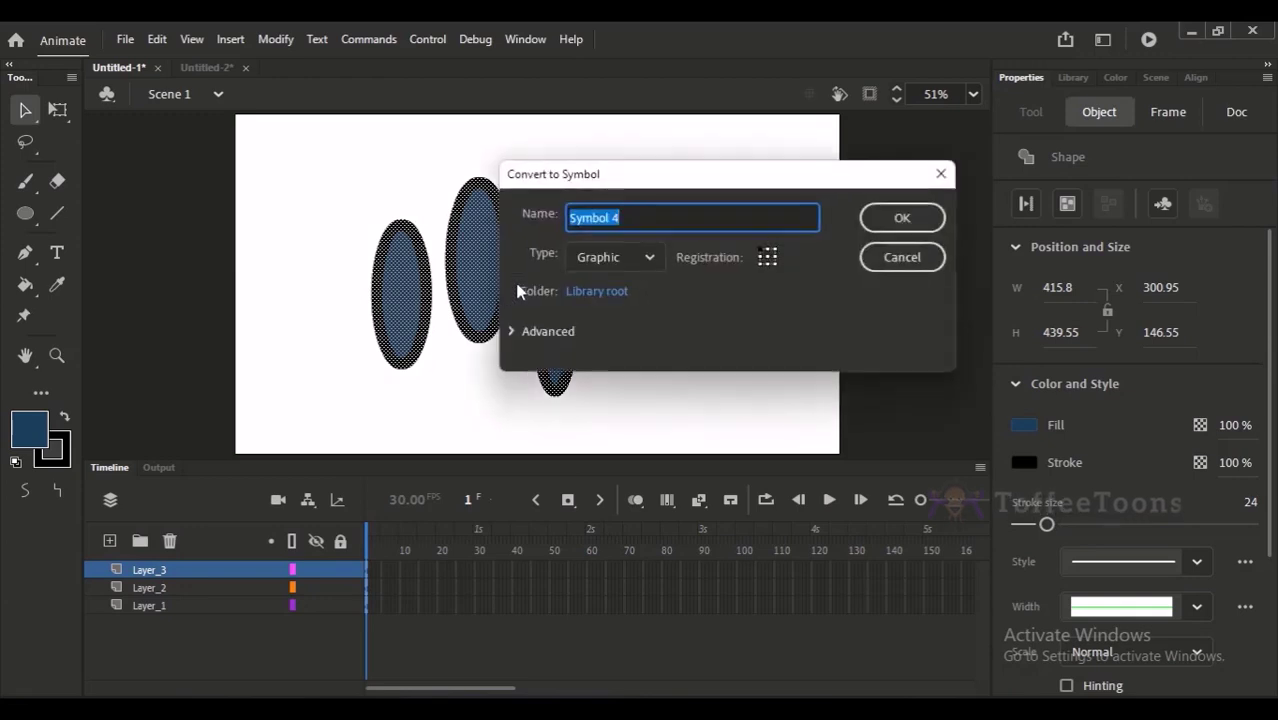
key(Return)
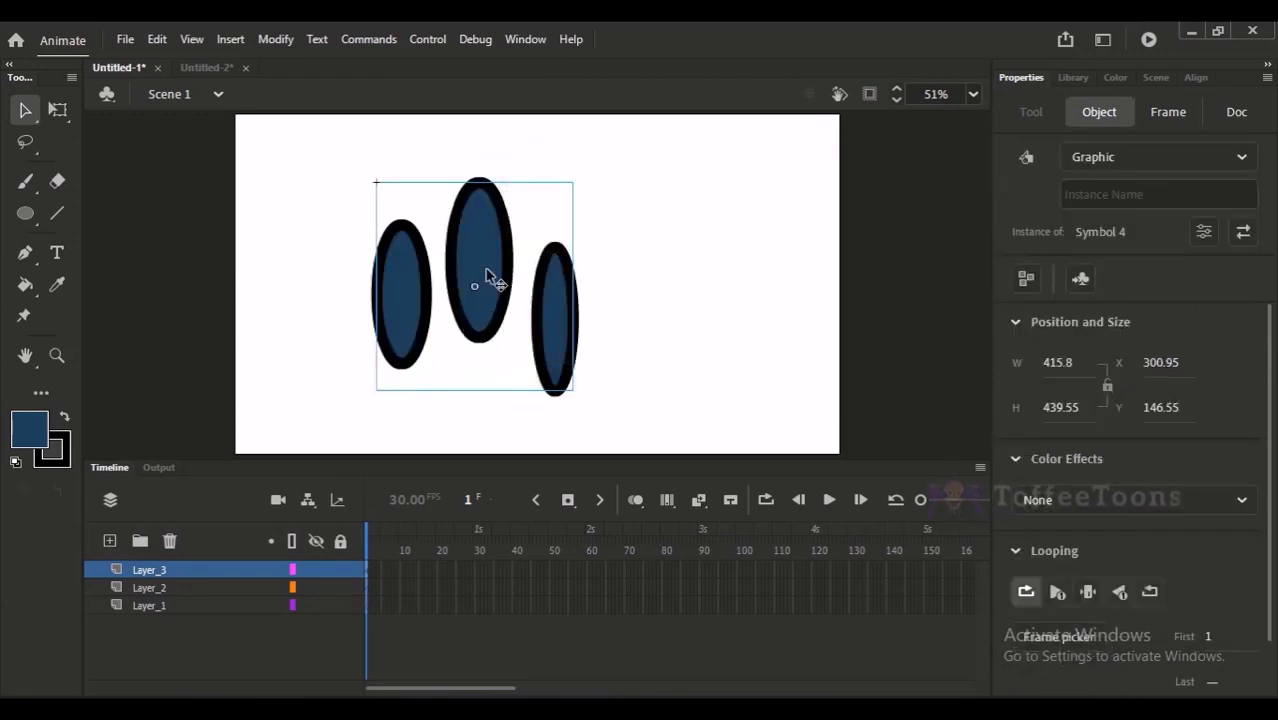
Open the combined ovals symbol for editing and examine how its contents are arranged in layers
double_click(485, 268)
click(362, 160)
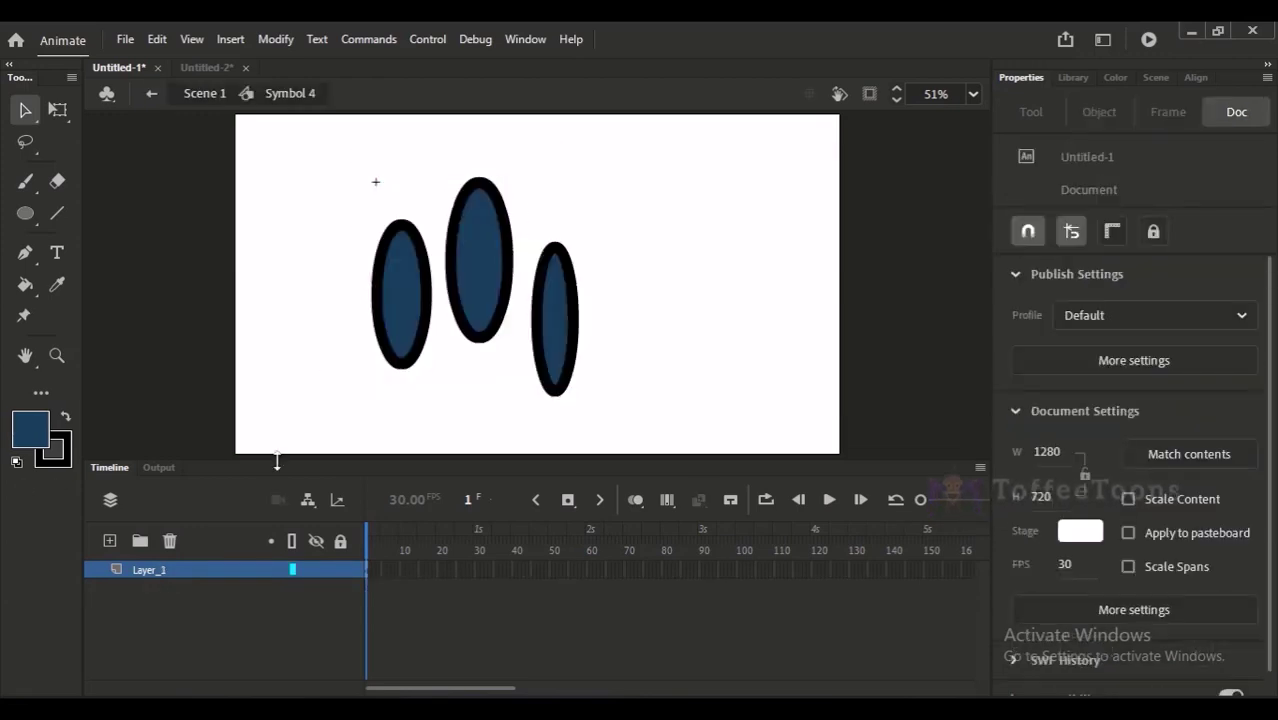
click(215, 570)
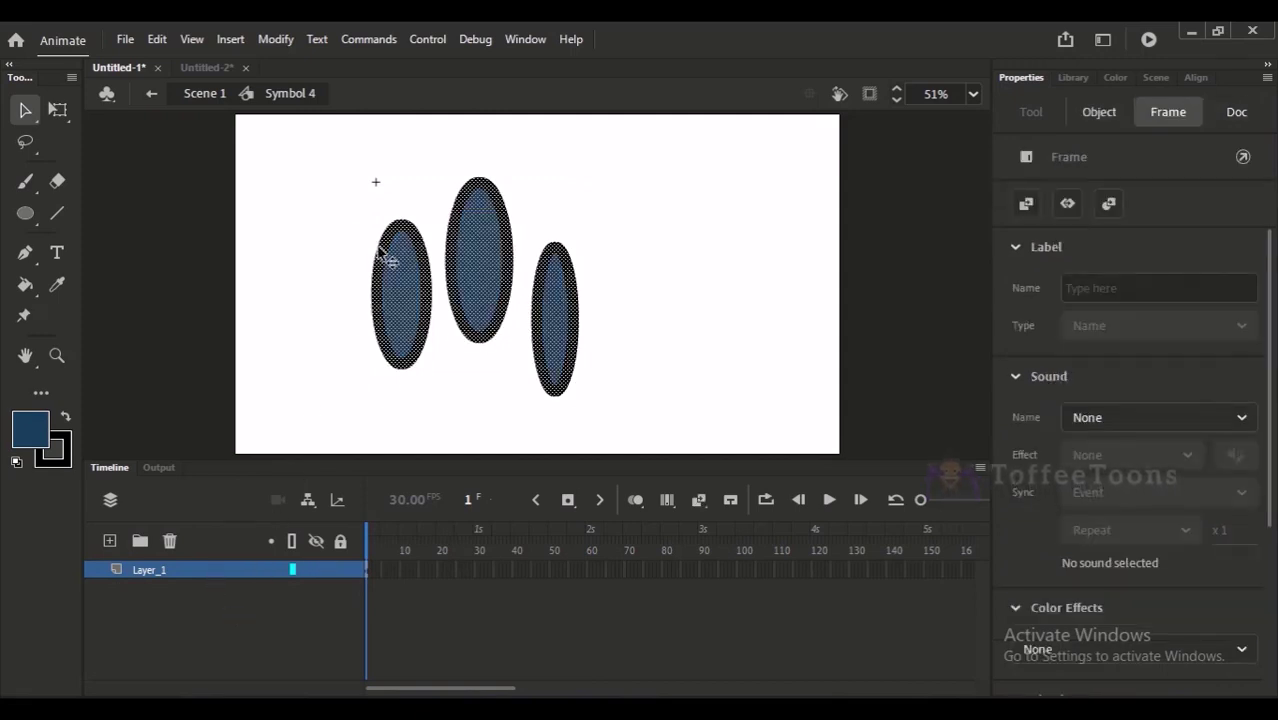
click(380, 376)
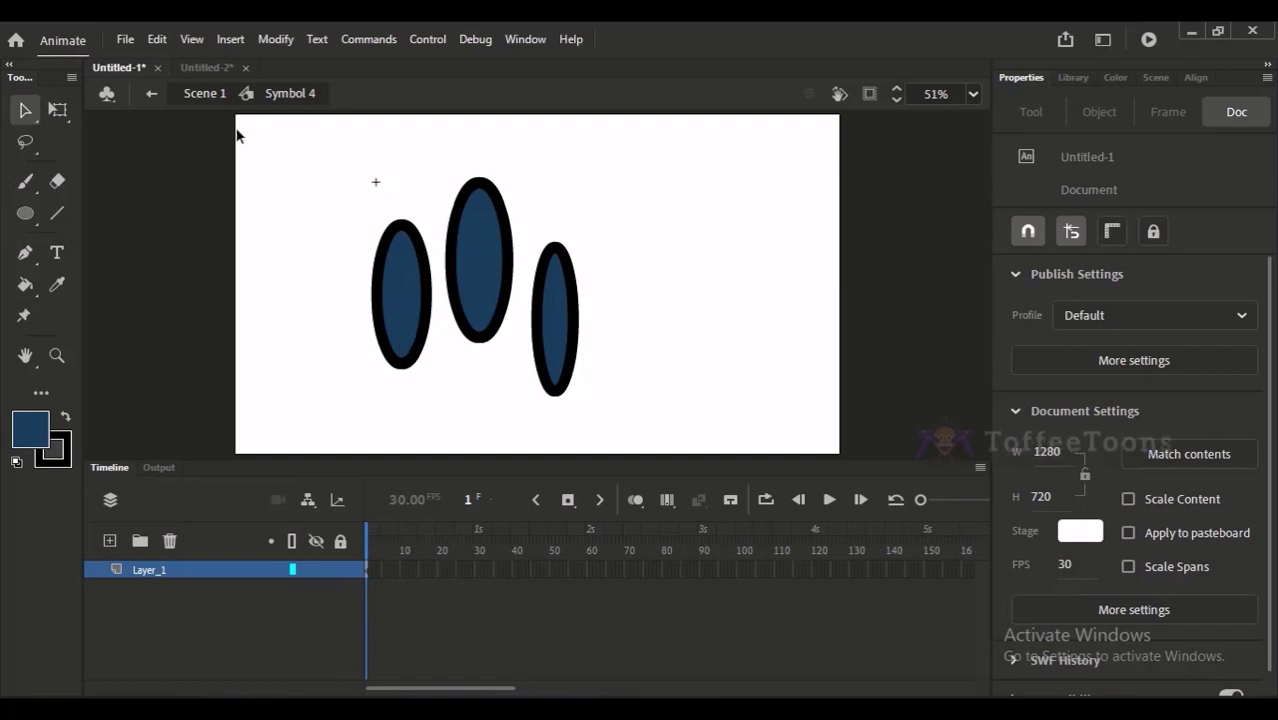
click(205, 95)
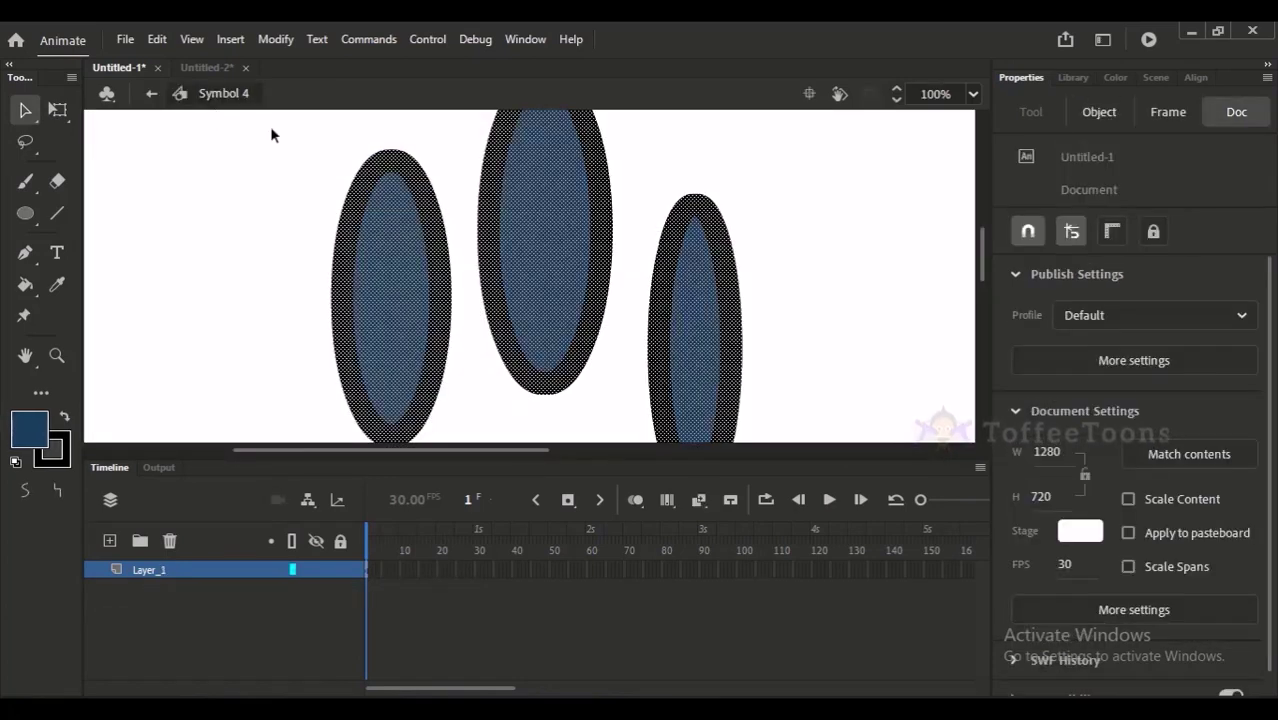
Undo the conversion of the three ovals into a single symbol
key(ctrl+minus)
key(ctrl+equal)
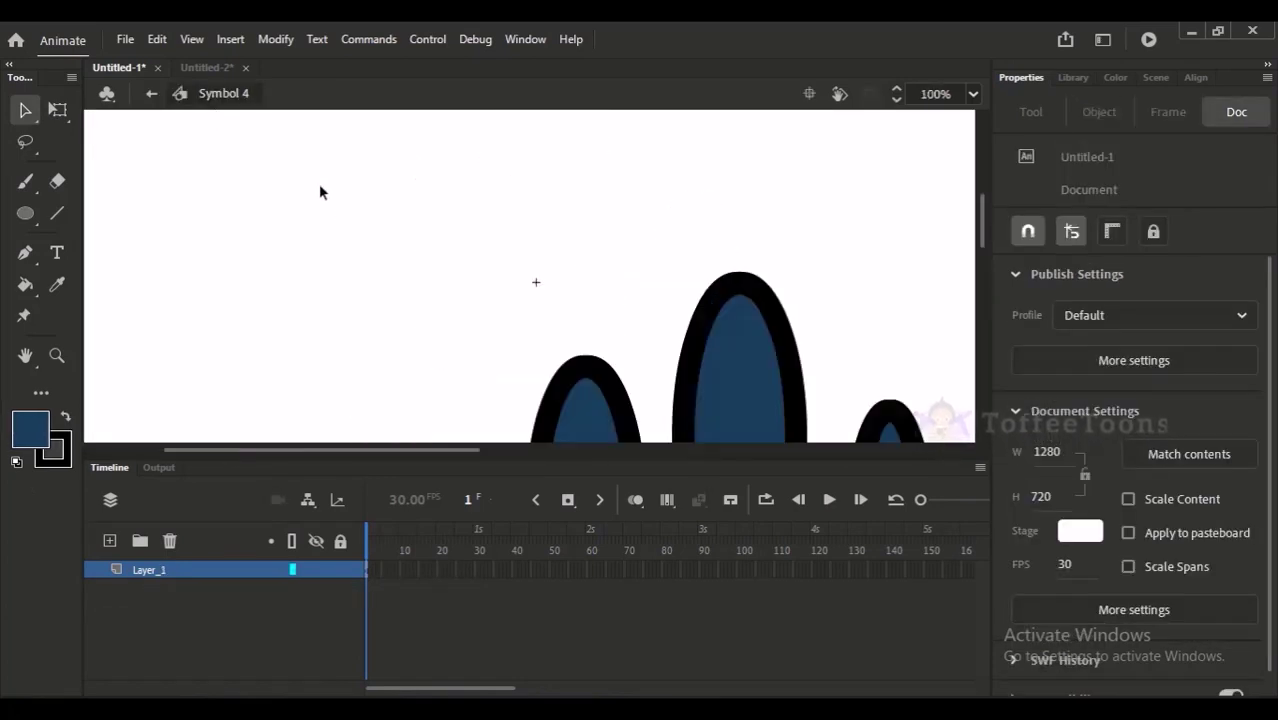
click(151, 93)
key(ctrl+e)
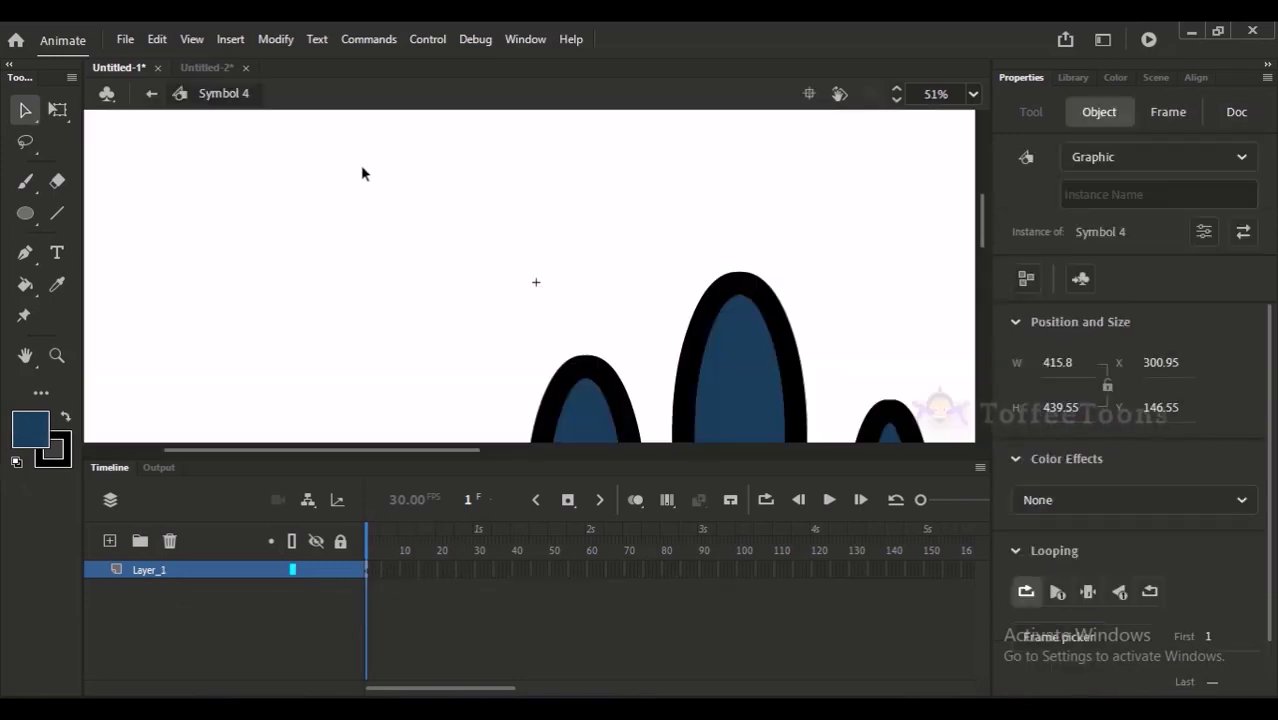
key(ctrl+e)
key(ctrl+b)
click(175, 126)
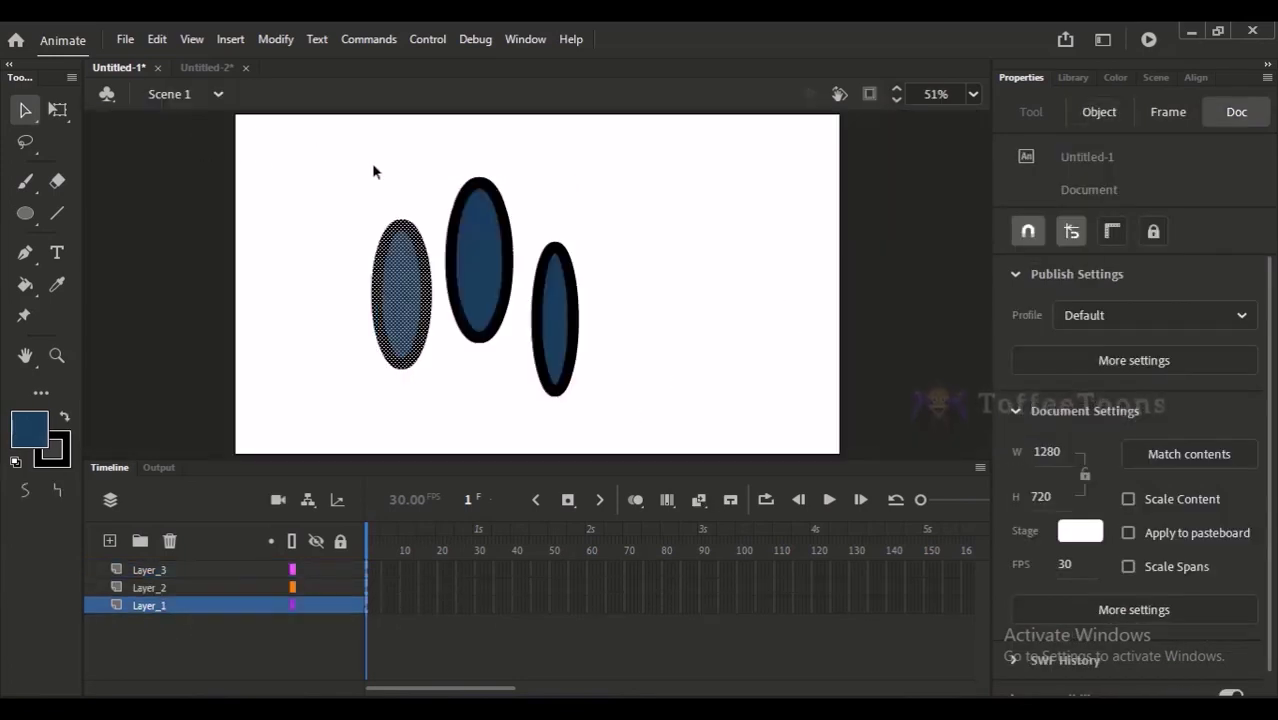
Convert the leftmost oval on Layer_1 into its own Graphic symbol
drag(324, 154, 682, 430)
click(355, 213)
mouse_move(341, 198)
mouse_down()
mouse_move(451, 372)
mouse_move(432, 403)
mouse_up()
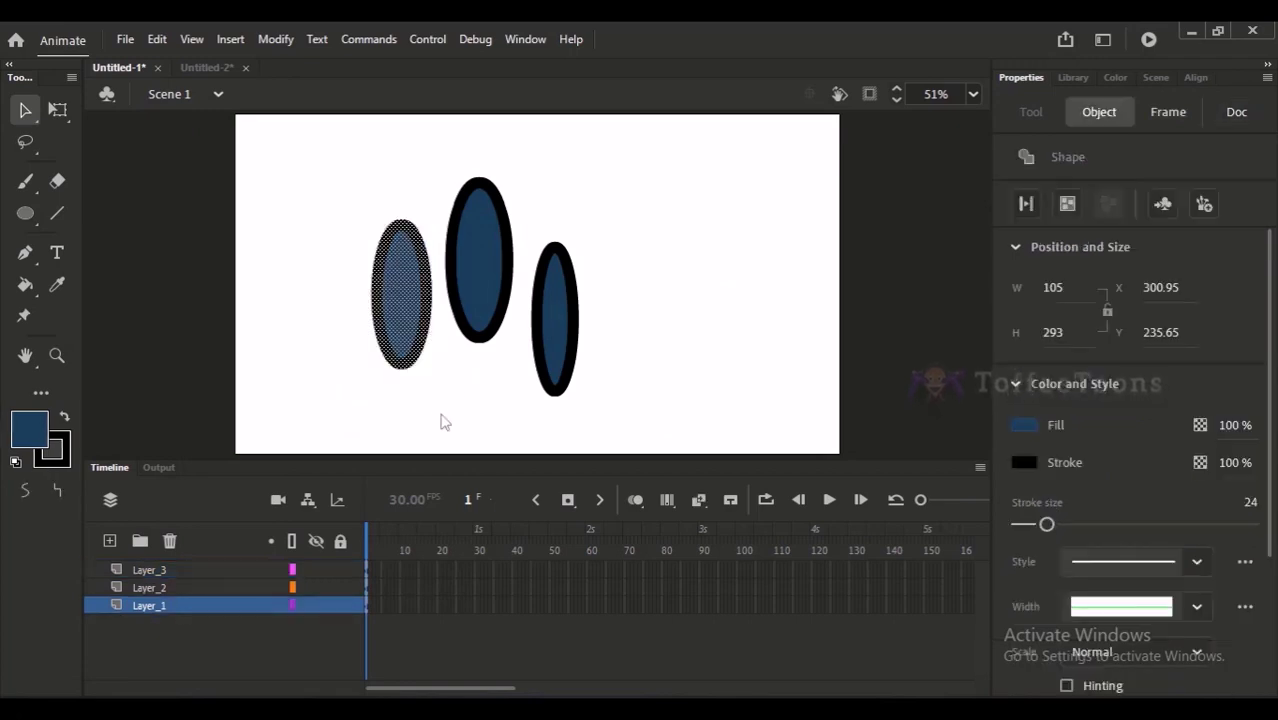
key(F8)
key(Return)
Convert the ovals on Layer_2 and Layer_3 into two separate Graphic symbols
click(197, 603)
click(205, 589)
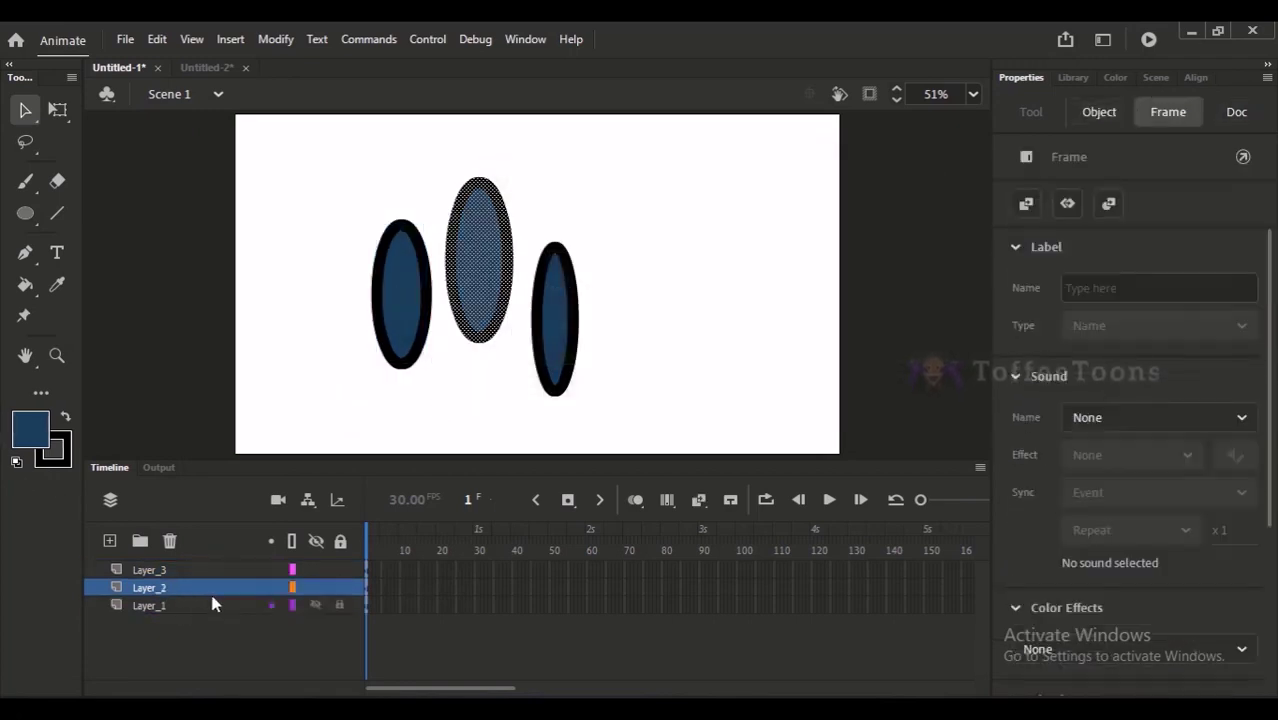
key(F8)
key(Return)
click(186, 570)
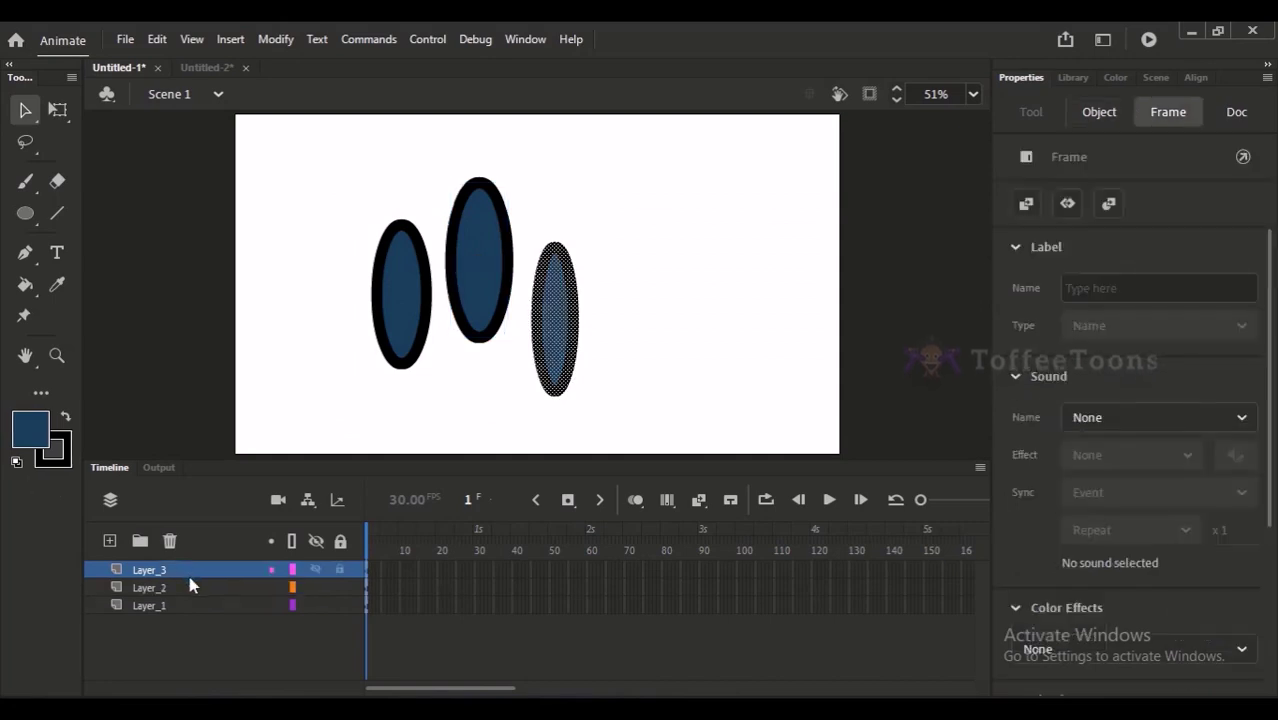
key(F8)
key(Return)
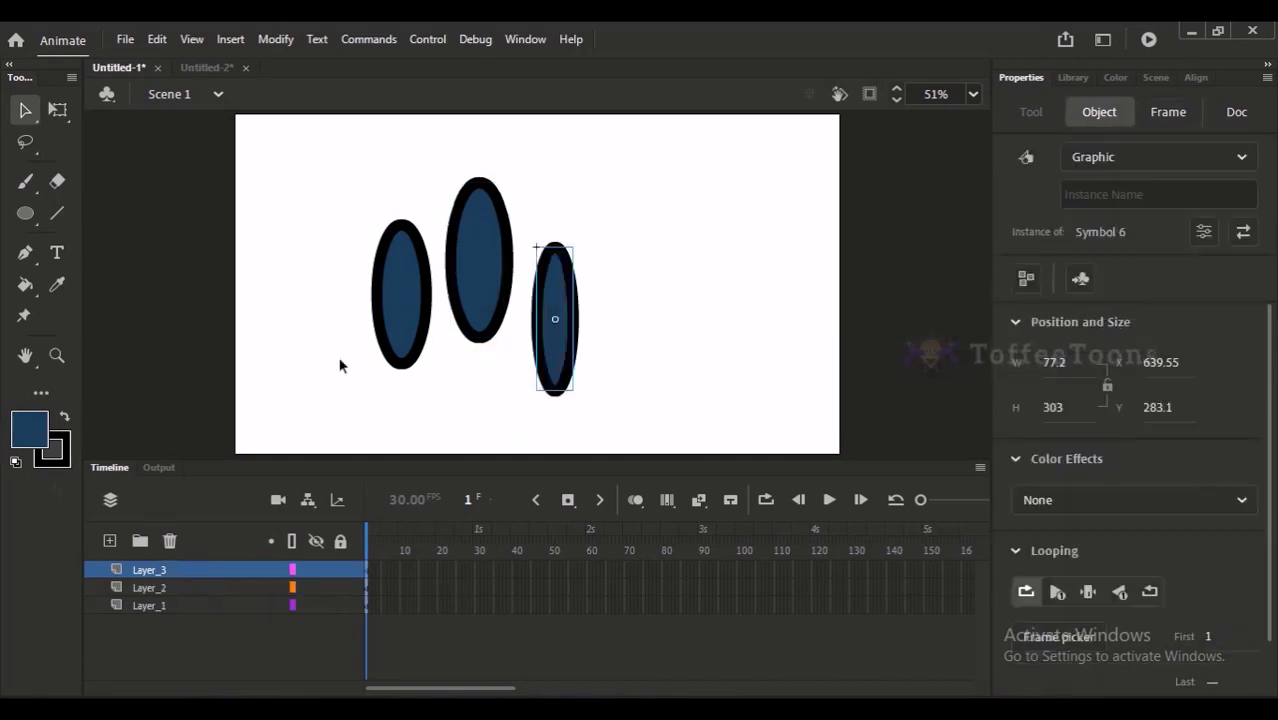
Check each oval symbol on the stage, look inside the leftmost one, and return to Scene 1
click(406, 322)
click(480, 280)
click(540, 335)
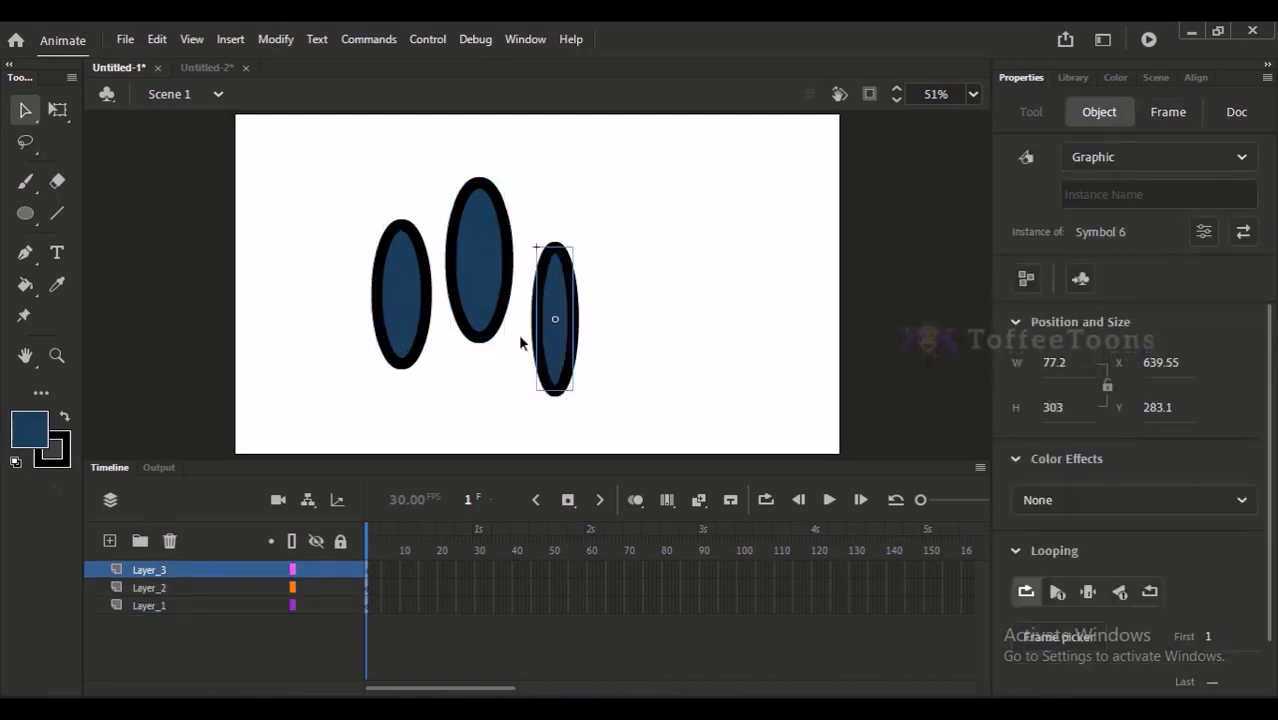
double_click(400, 303)
click(403, 315)
click(342, 248)
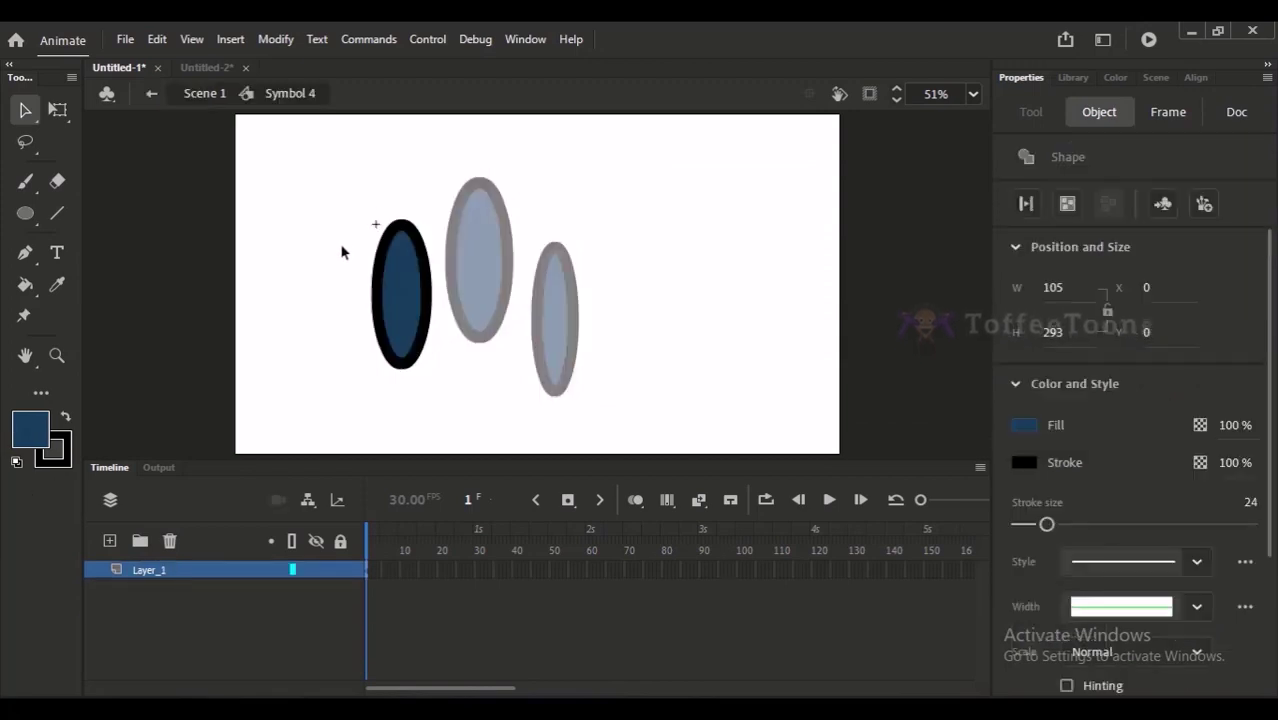
click(222, 96)
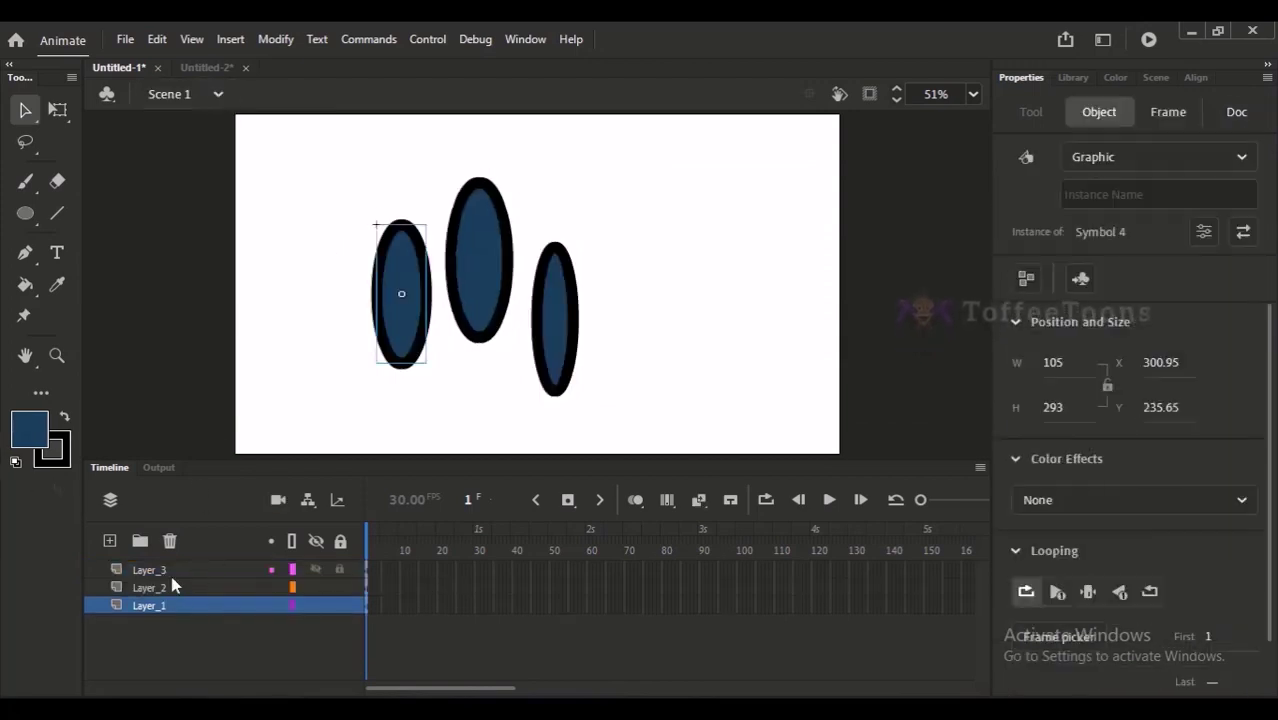
Cut the three oval symbols, delete their three layers, and paste the symbols in place on the single remaining layer
drag(361, 146, 604, 312)
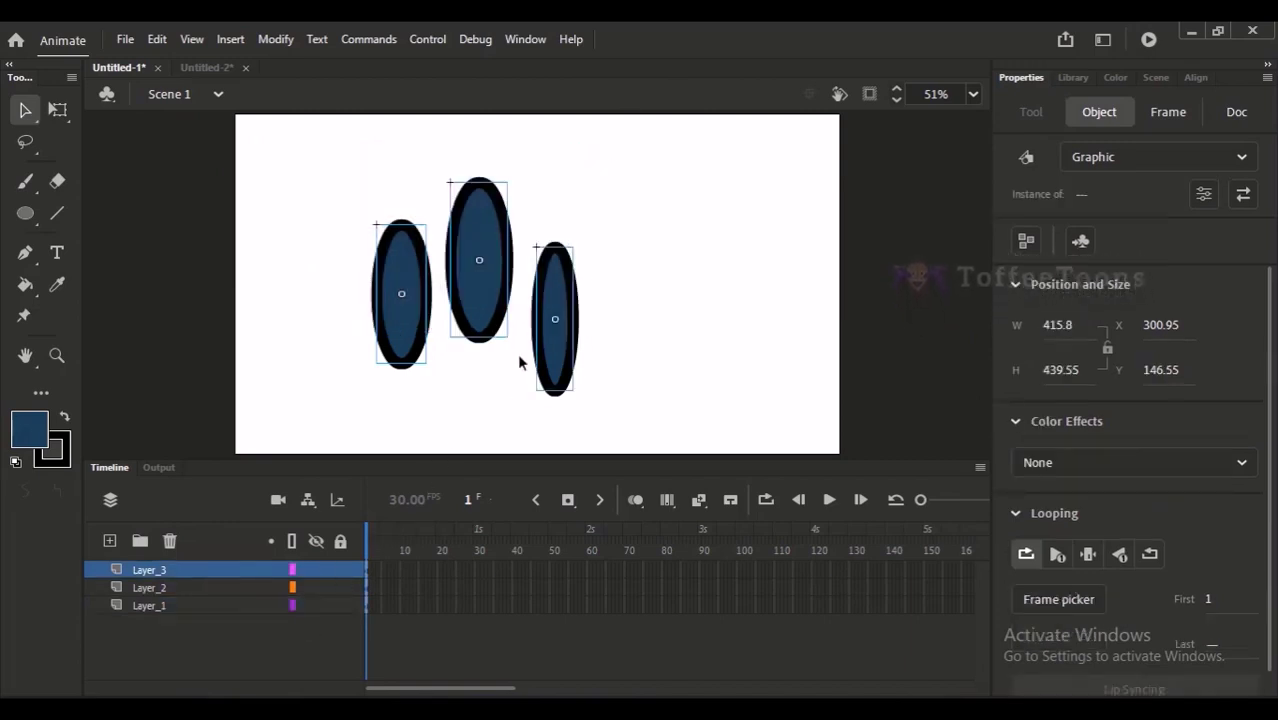
key(Delete)
shift+click(161, 608)
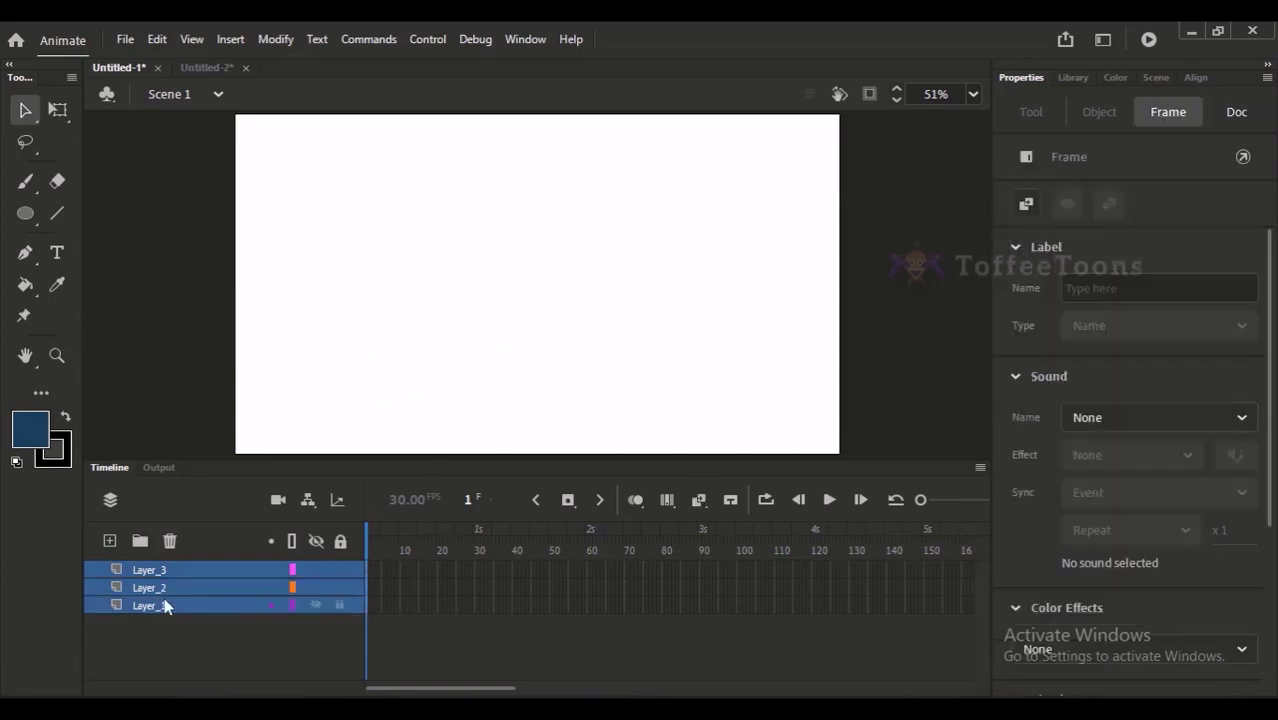
click(170, 540)
key(ctrl+v)
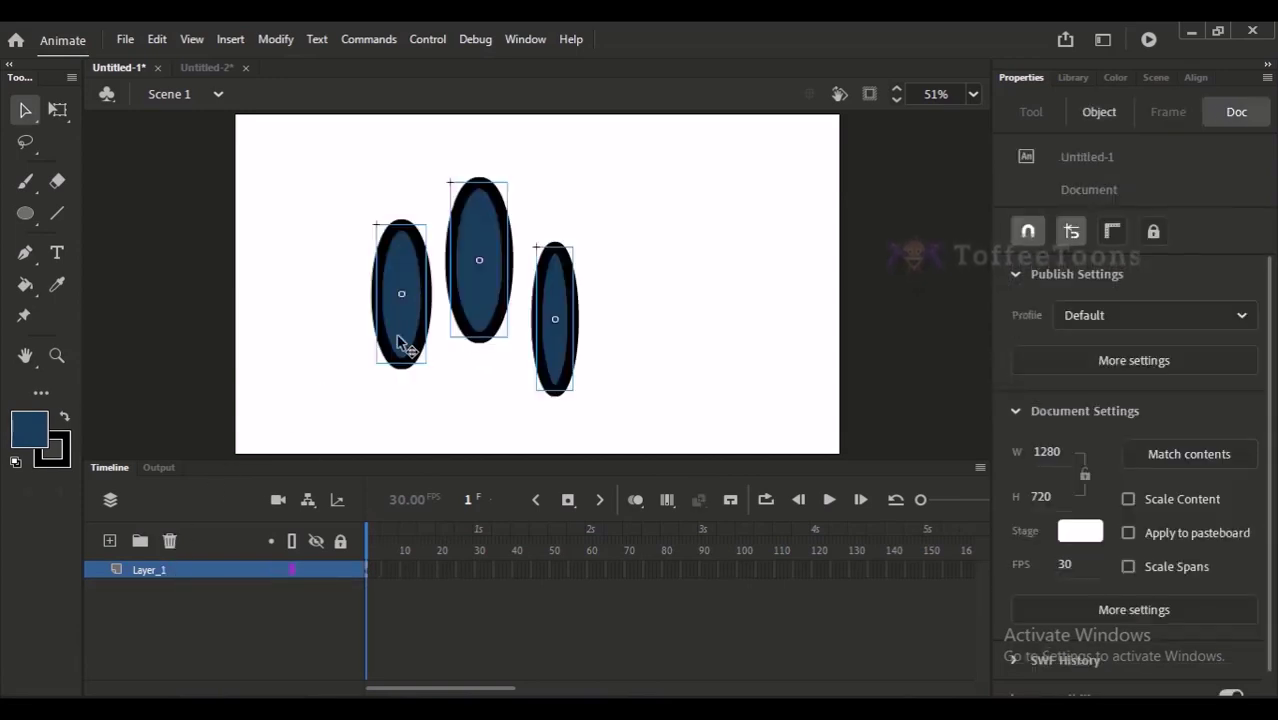
Select all three oval symbols on the stage and distribute them to separate layers
click(402, 382)
click(408, 305)
click(545, 288)
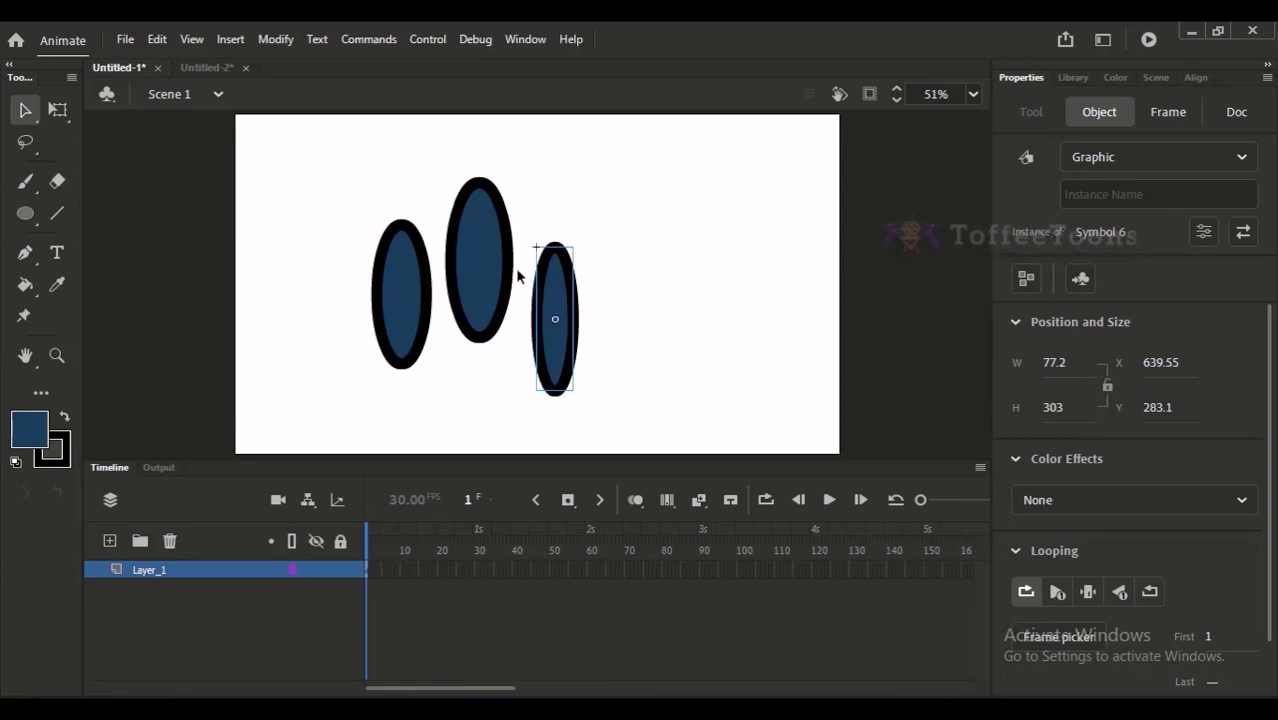
drag(626, 221, 380, 320)
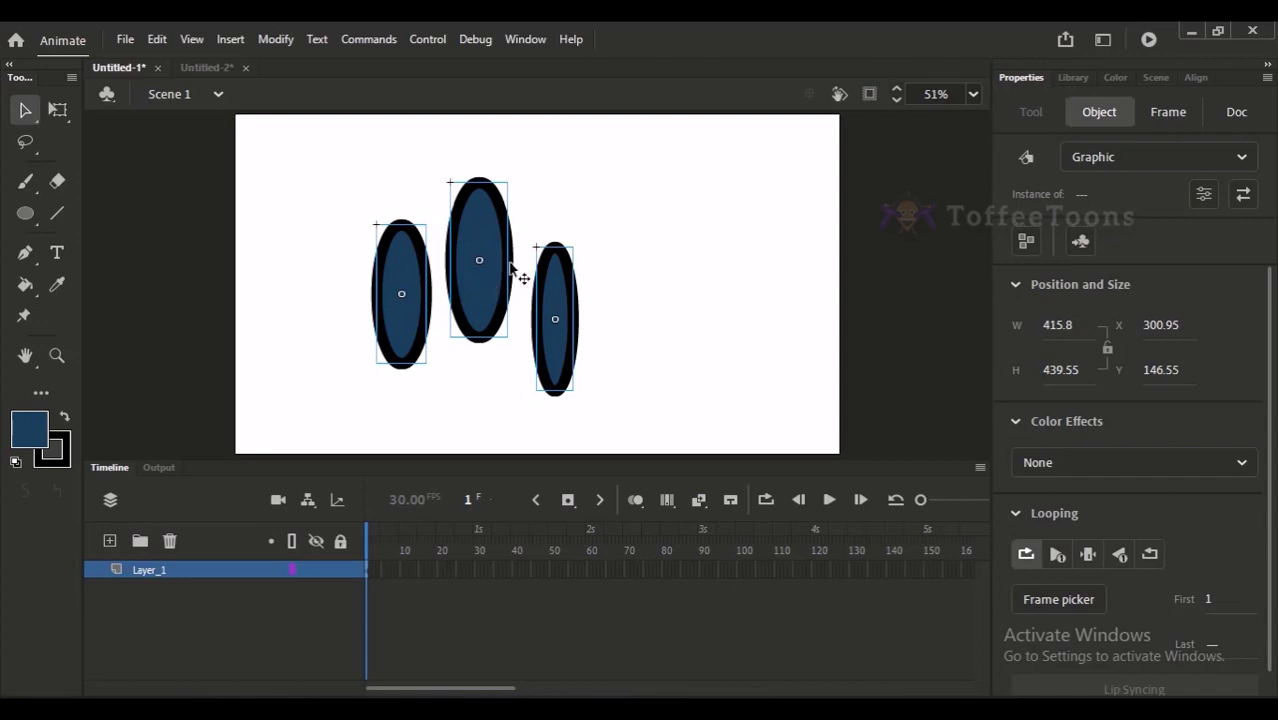
right_click(475, 232)
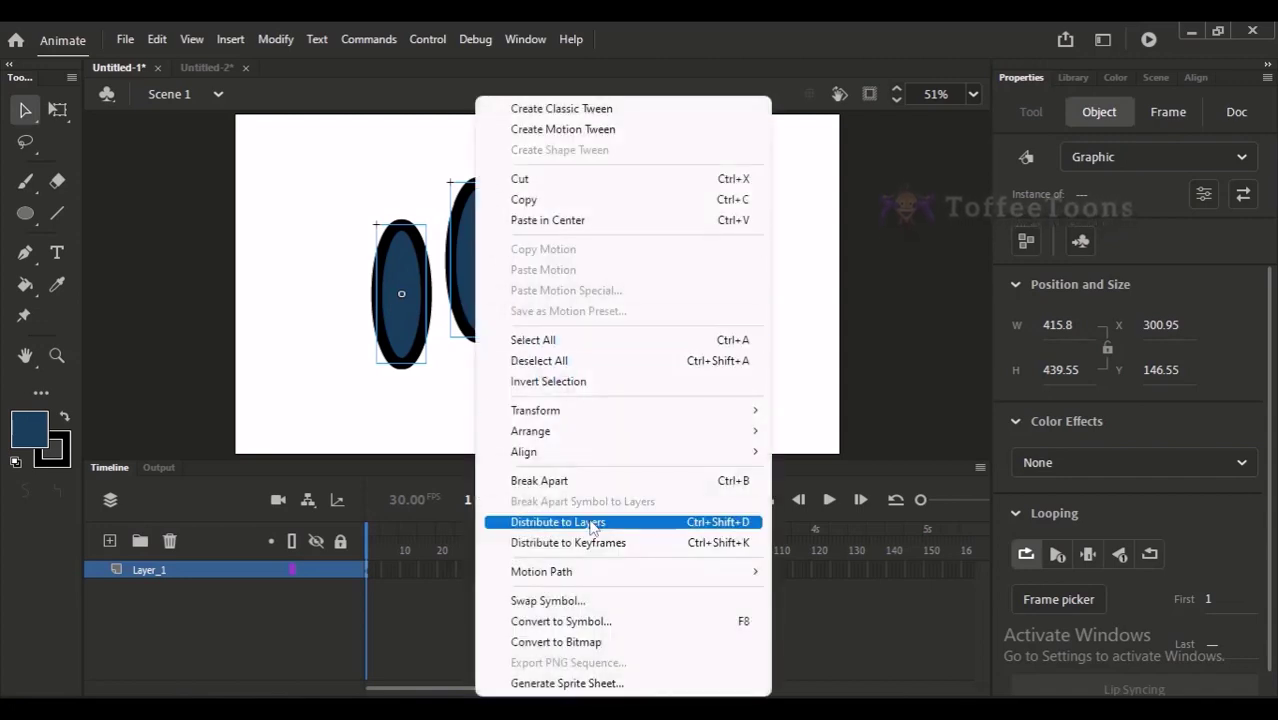
click(585, 522)
click(647, 350)
Check which layer holds each oval by selecting the symbols on the stage and the layers Symbol_4, Symbol_5 and Symbol_6
click(411, 315)
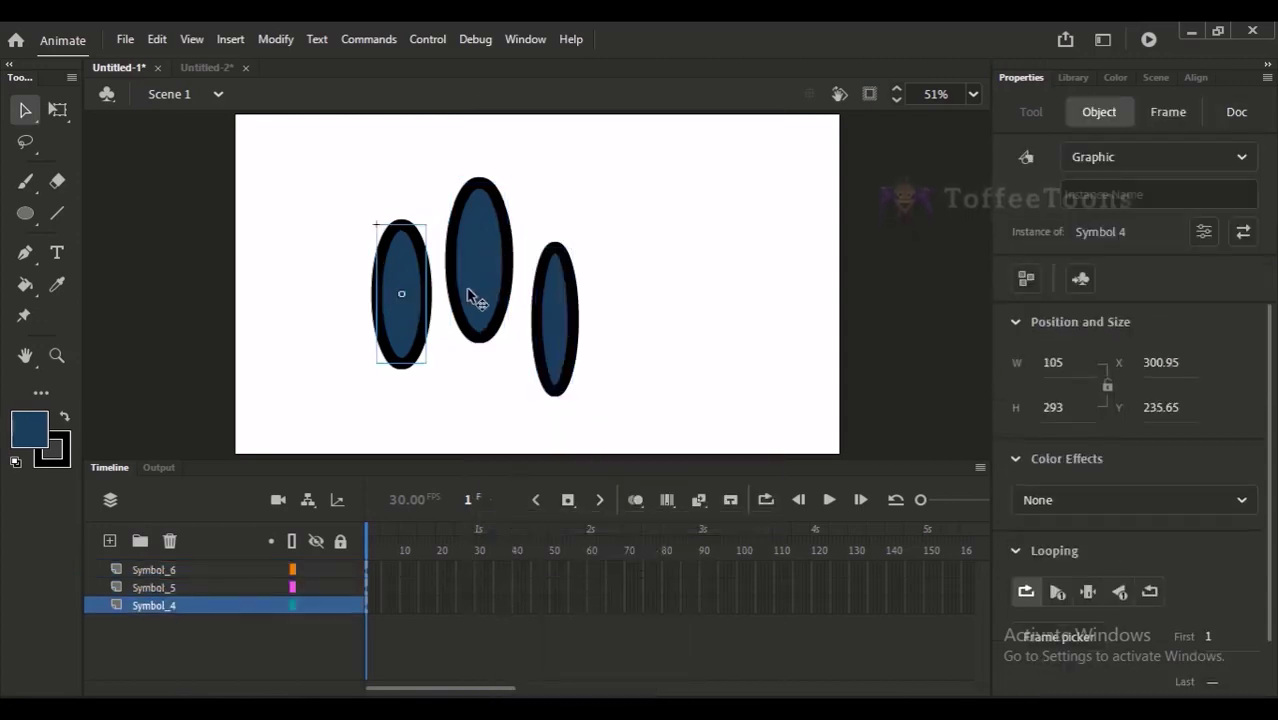
click(474, 294)
click(176, 568)
click(175, 588)
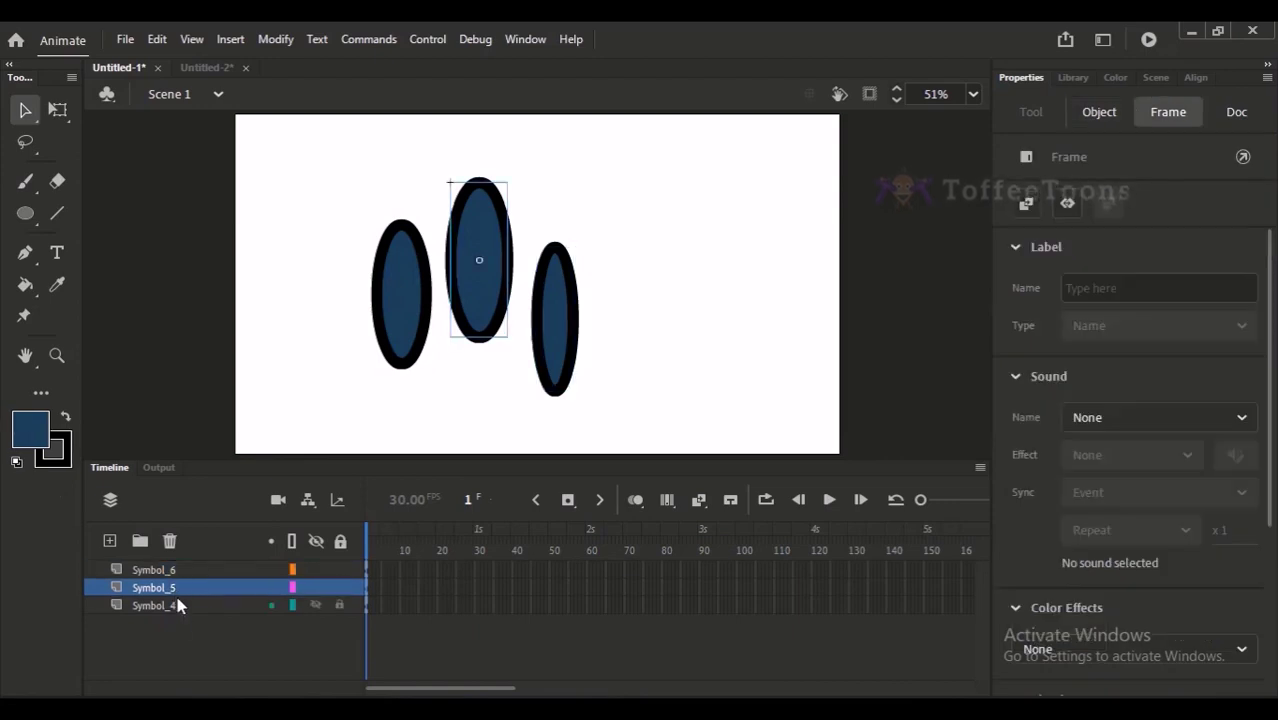
click(177, 604)
click(178, 570)
click(183, 588)
click(220, 660)
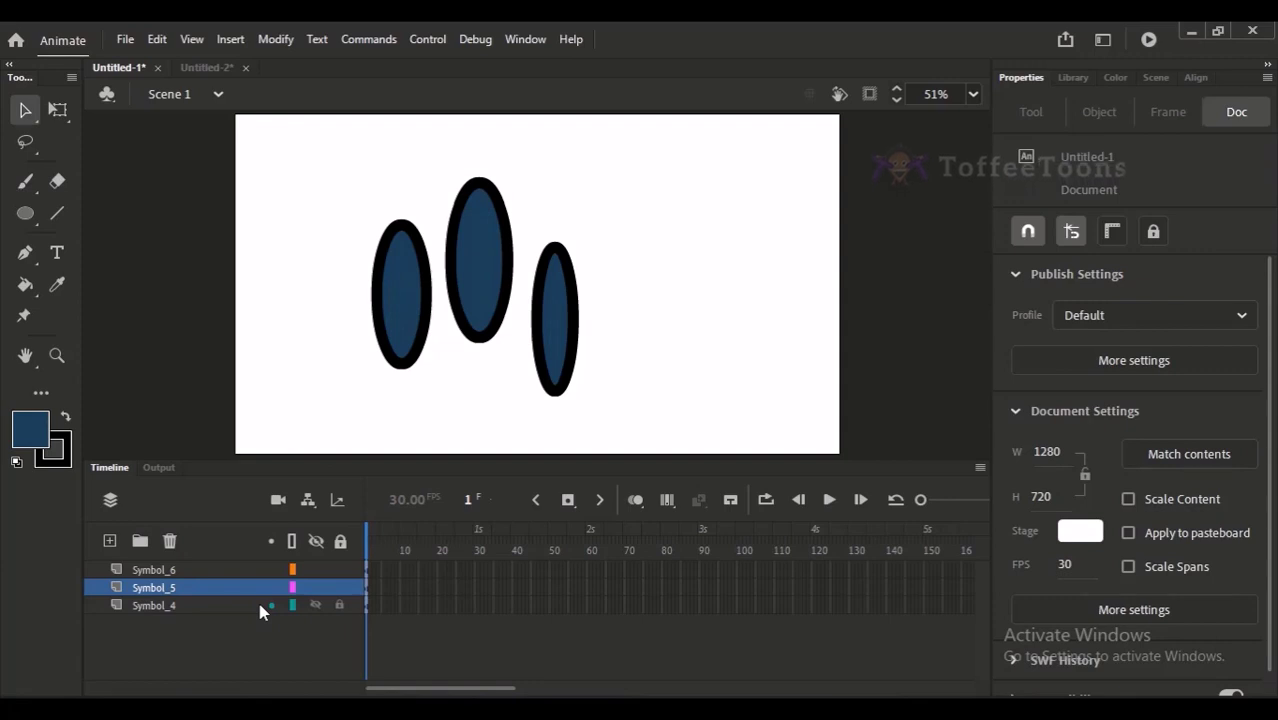
Switch to the Google Meet call in the Firefox window
mouse_move(330, 708)
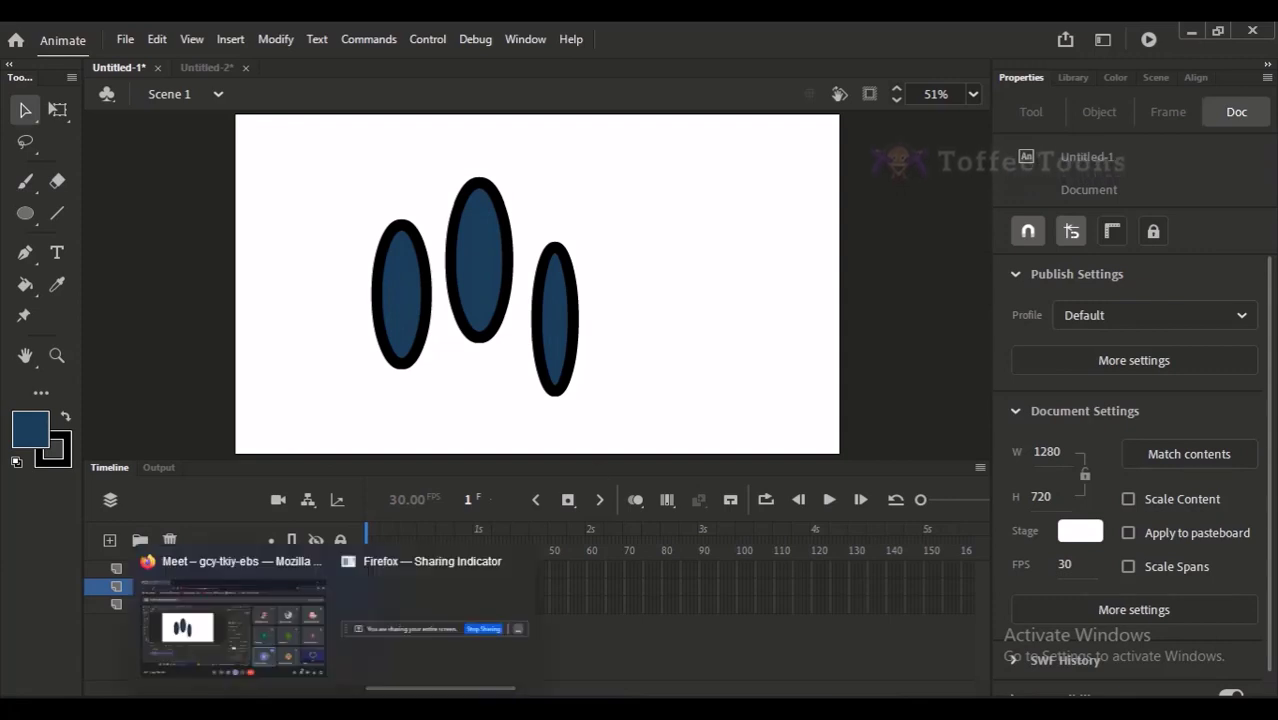
click(296, 655)
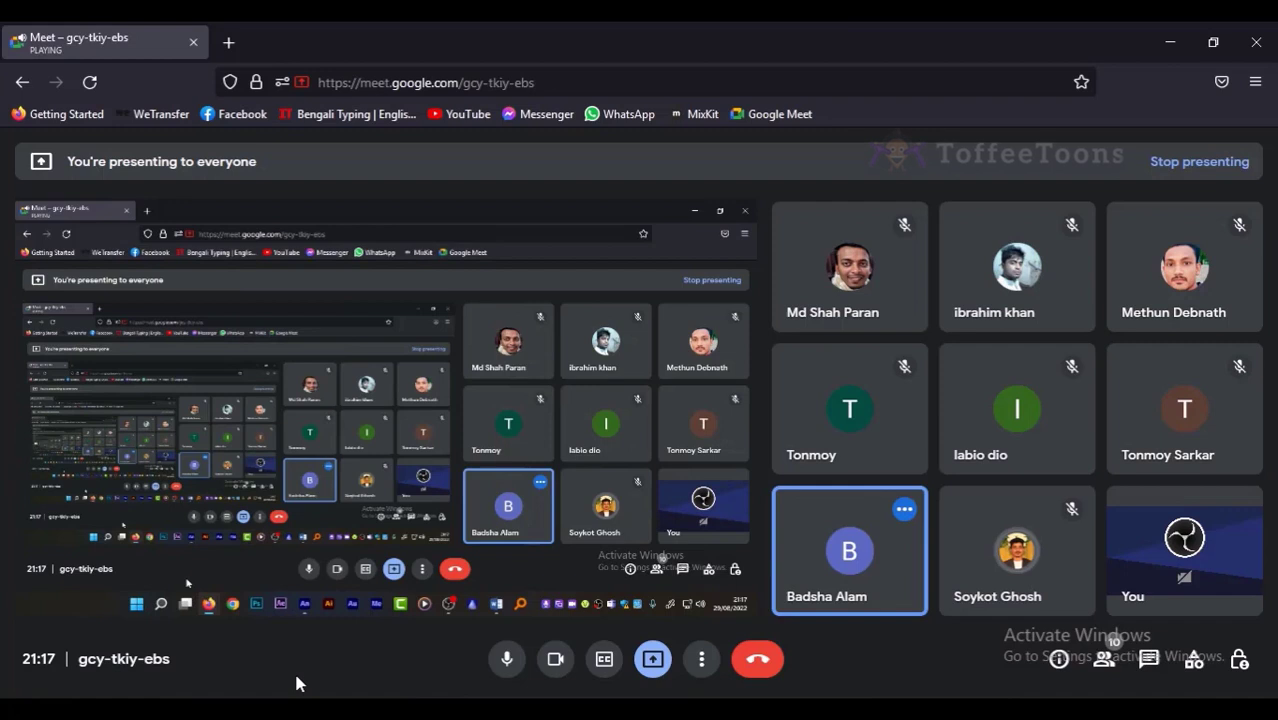